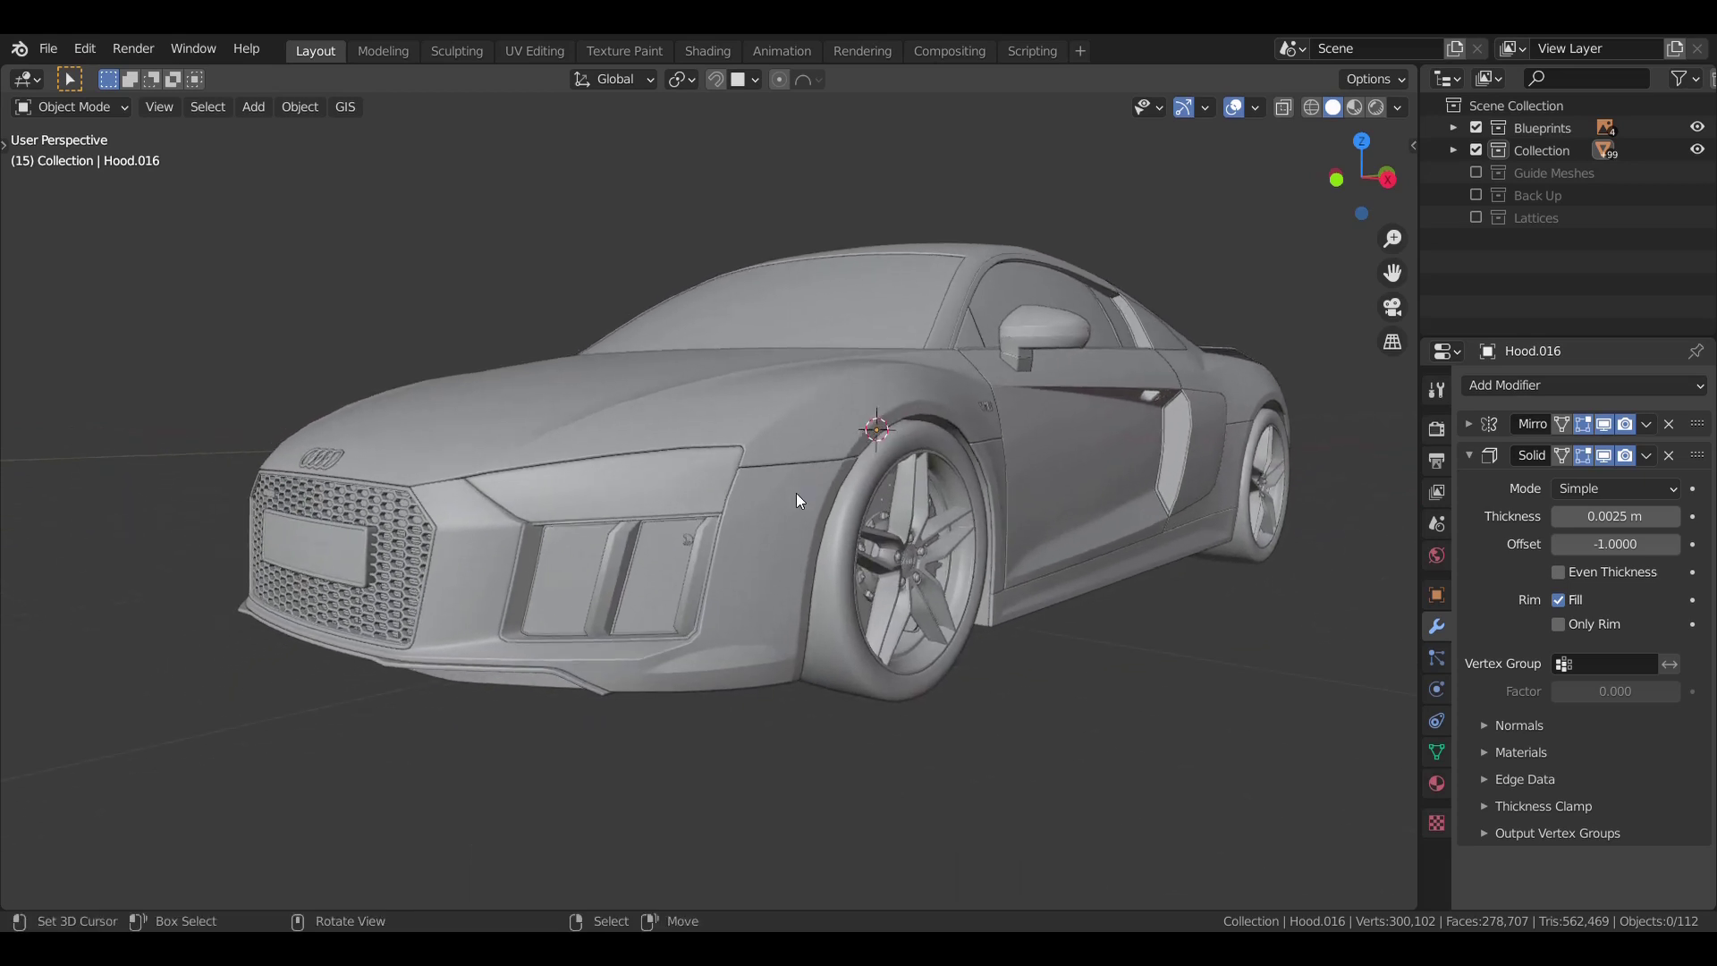
- Examine the car's front end and bring the front wheel into close view
{"action": "scroll", "coordinate": [796, 499], "scroll_direction": "up", "scroll_amount": 3}
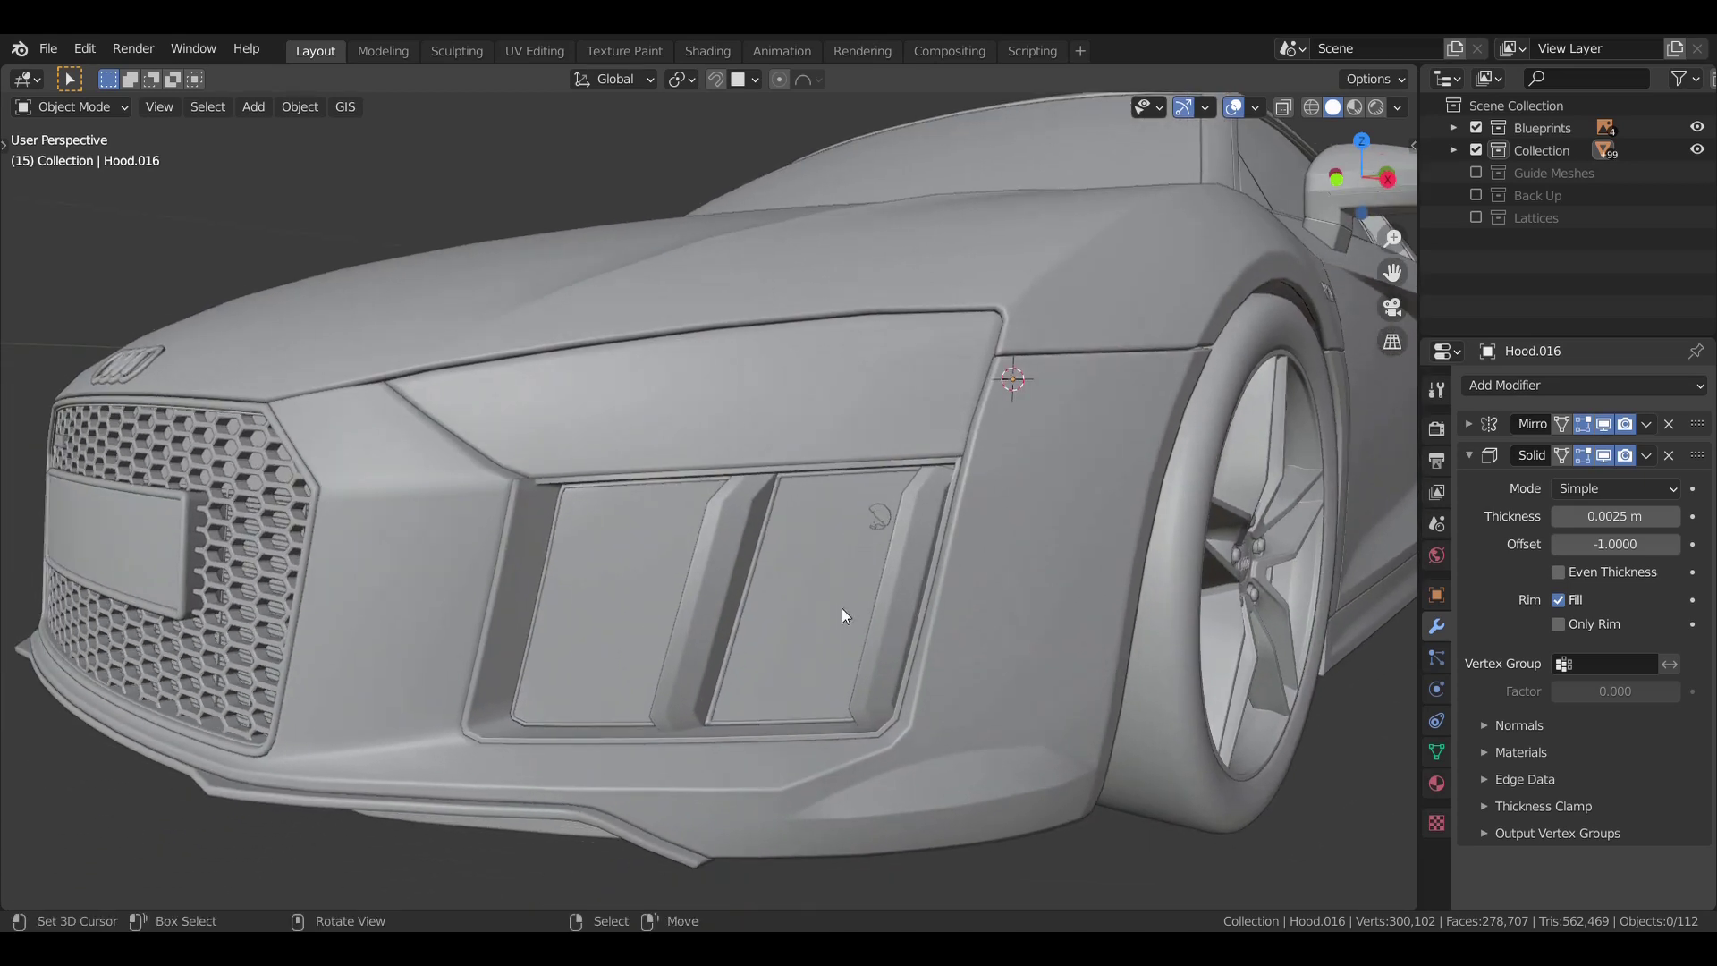
{"action": "left_click", "coordinate": [841, 608]}
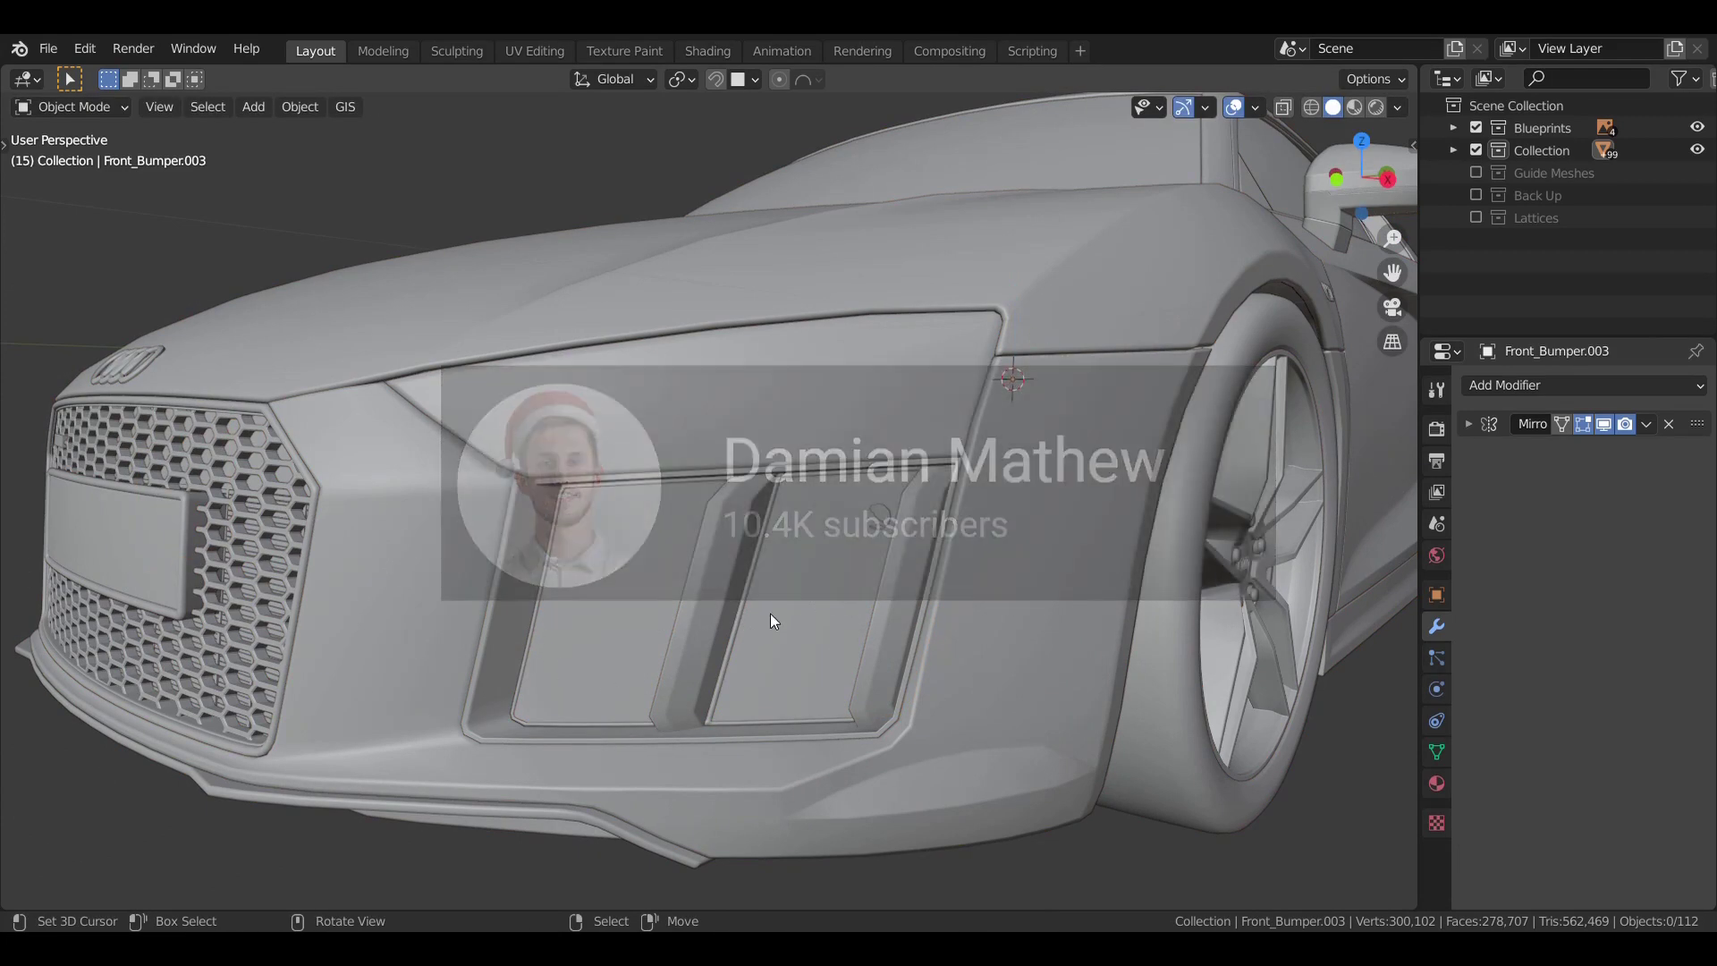
{"action": "scroll", "coordinate": [962, 497], "scroll_direction": "down", "scroll_amount": 5}
{"action": "middle_click_drag", "start_coordinate": [963, 497], "coordinate": [782, 517]}
{"action": "scroll", "coordinate": [781, 517], "scroll_direction": "up", "scroll_amount": 3}
{"action": "middle_click_drag", "start_coordinate": [385, 565], "coordinate": [764, 496], "text": "shift"}
{"action": "scroll", "coordinate": [764, 496], "scroll_direction": "up", "scroll_amount": 3}
{"action": "scroll", "coordinate": [766, 496], "scroll_direction": "up", "scroll_amount": 1}
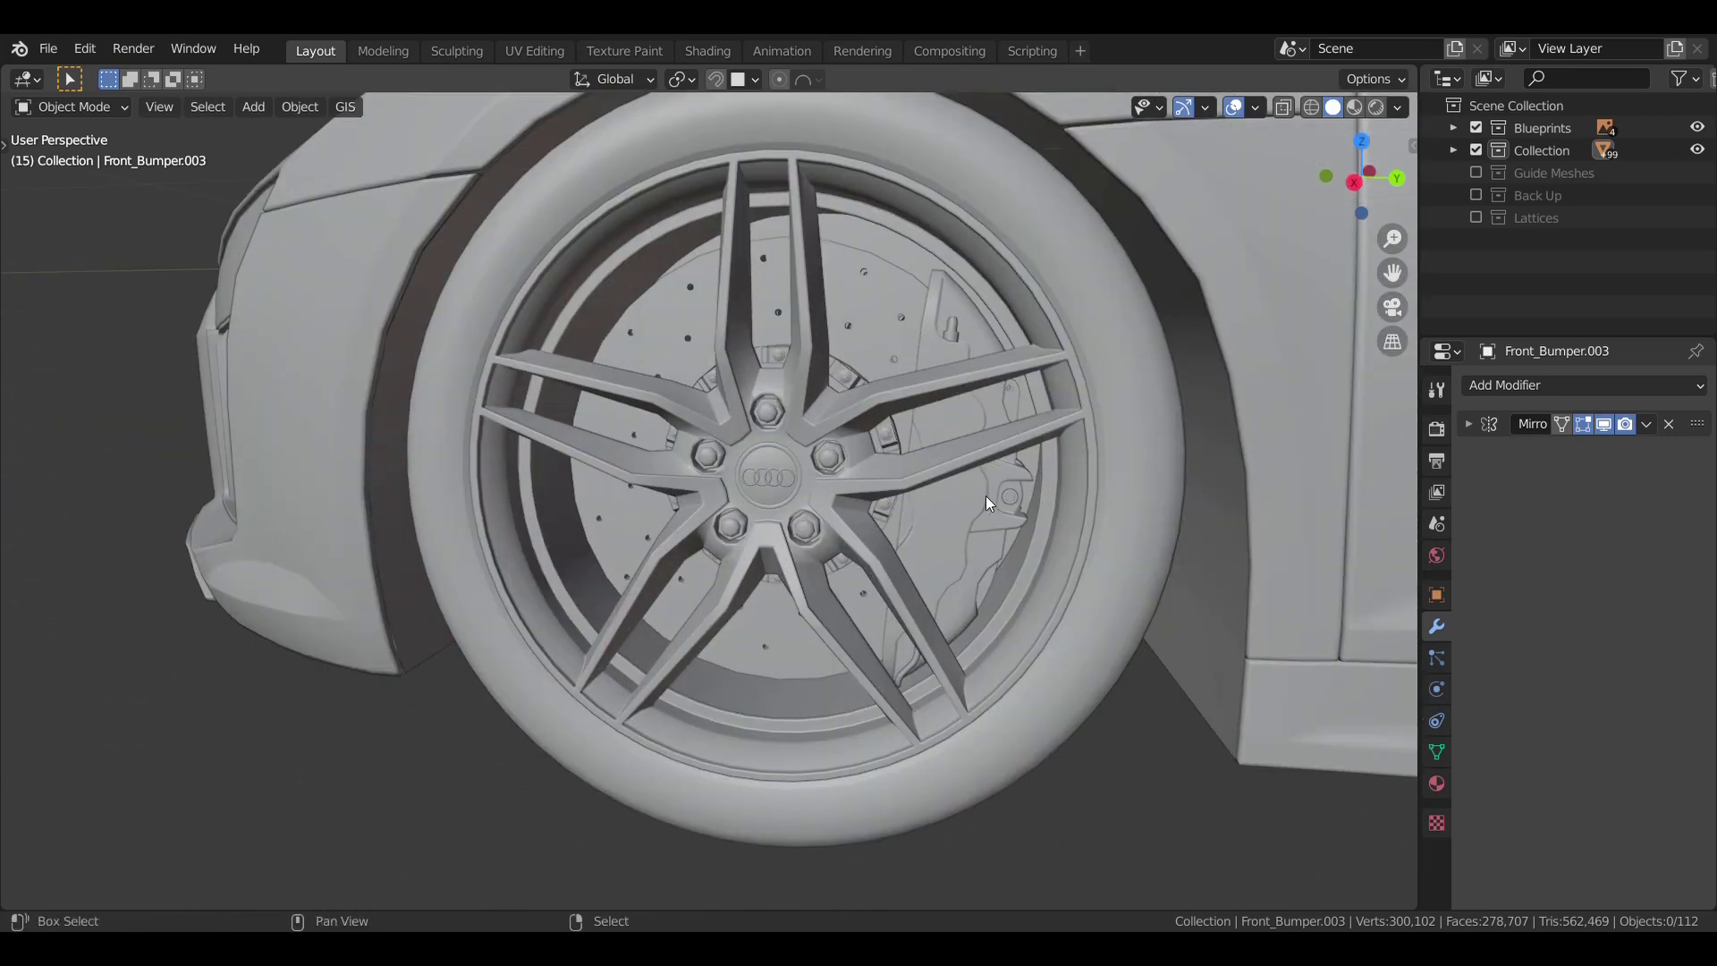
{"action": "middle_click_drag", "start_coordinate": [986, 496], "coordinate": [964, 523], "text": "shift"}
{"action": "left_click", "coordinate": [935, 594]}
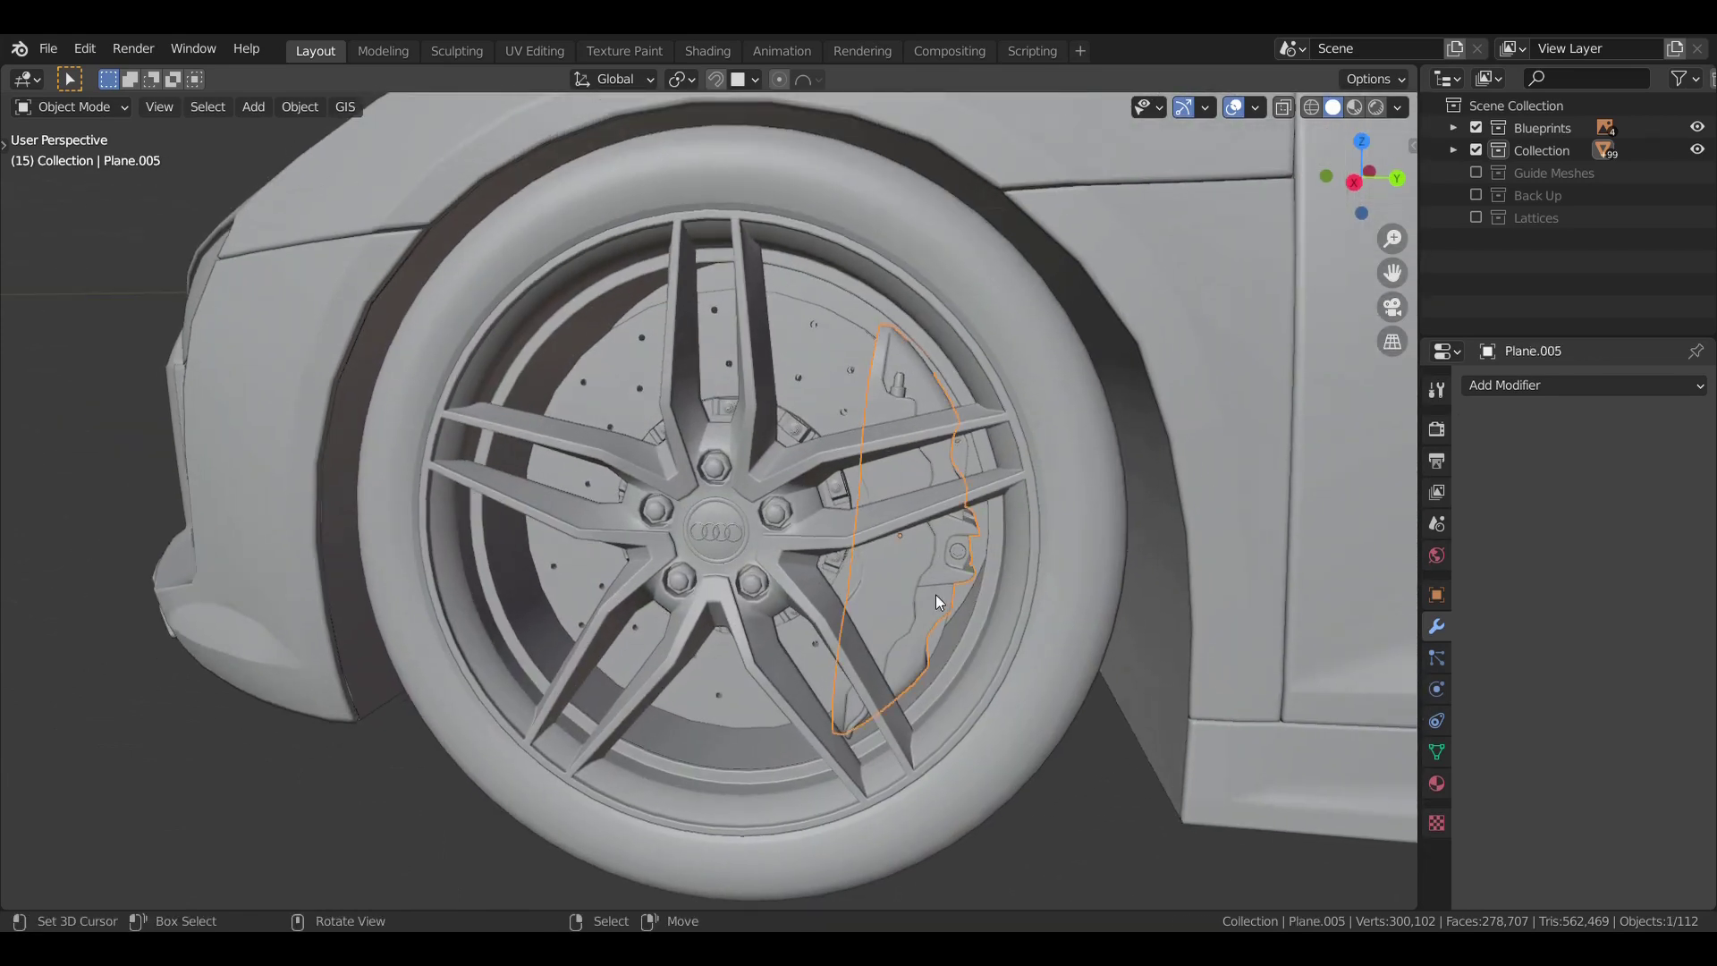
{"action": "key", "text": "g"}
{"action": "key", "text": "Escape"}
{"action": "key", "text": "alt+a"}
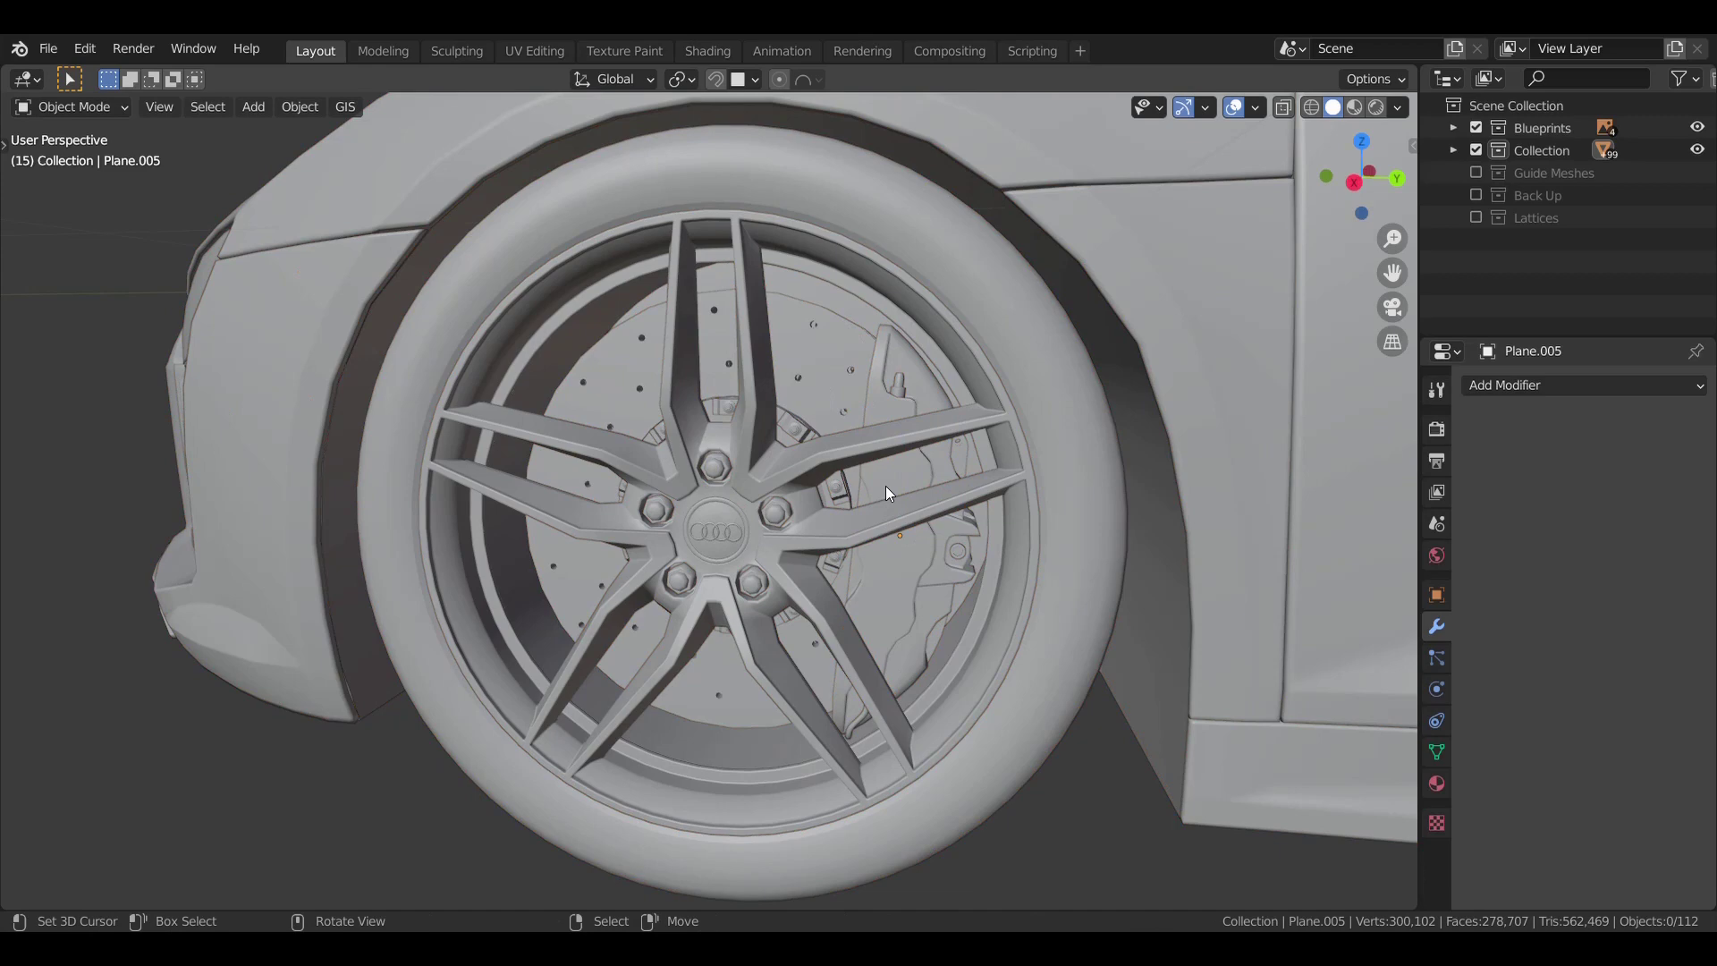
- Inspect the front tyre's mesh in Edit Mode and return to Object Mode
{"action": "right_click", "coordinate": [1054, 390]}
{"action": "key", "text": "g"}
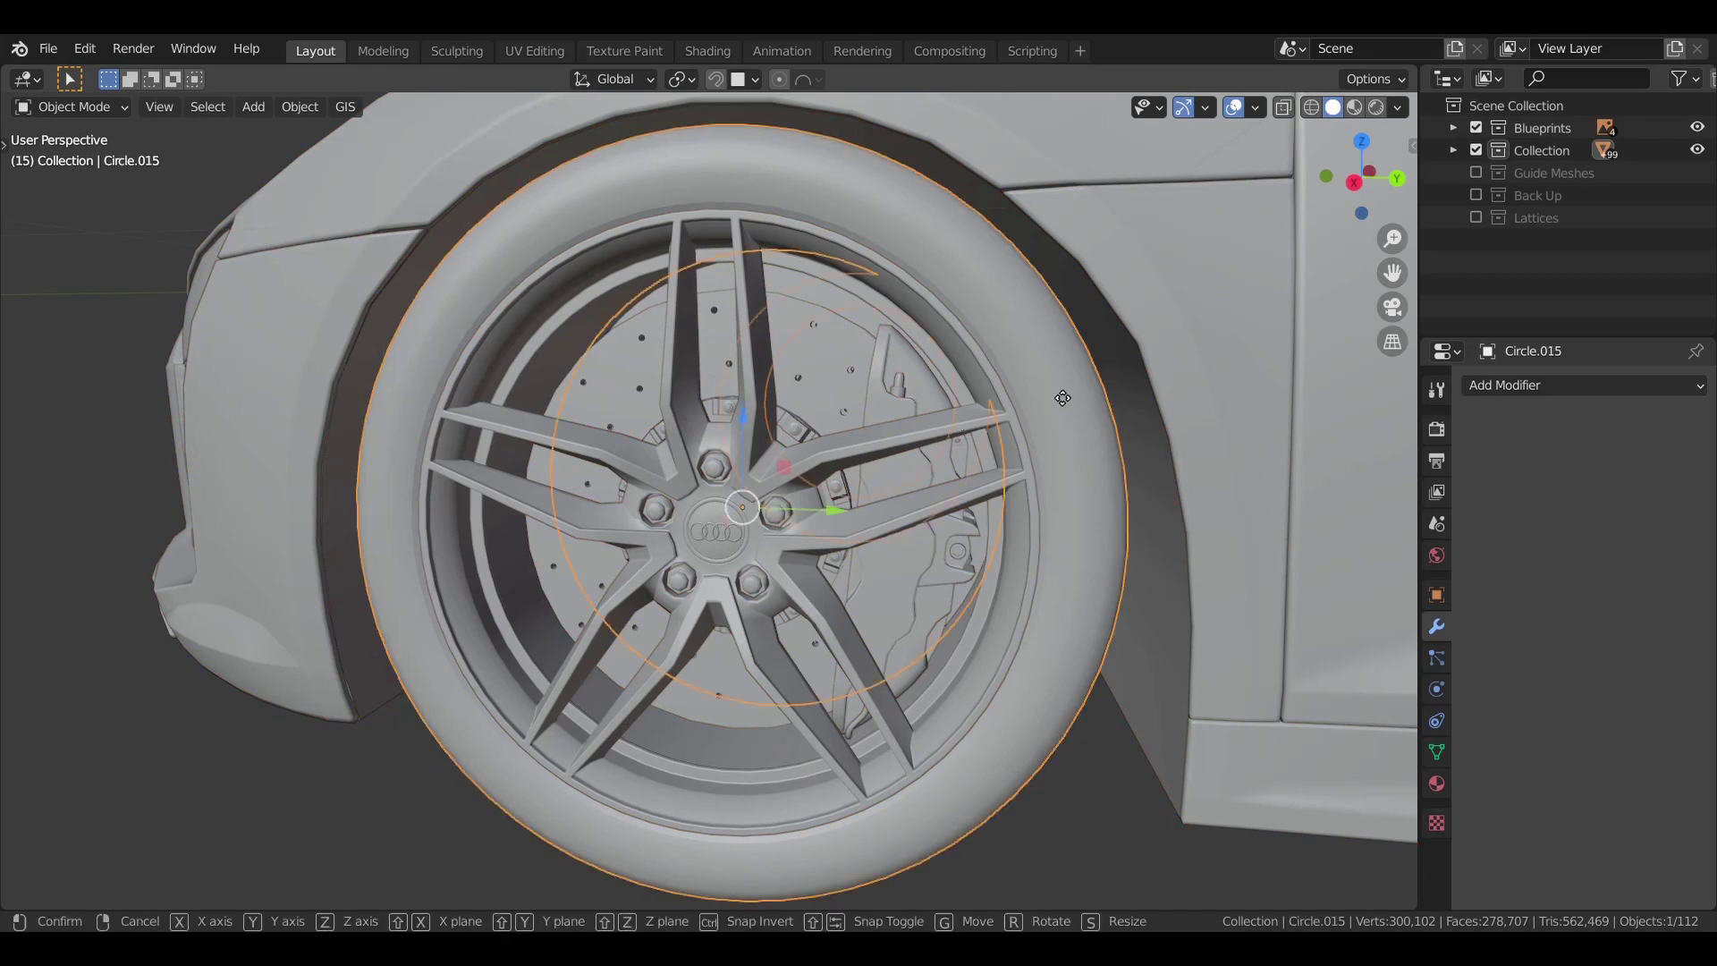
{"action": "right_click", "coordinate": [1036, 432]}
{"action": "key", "text": "Tab"}
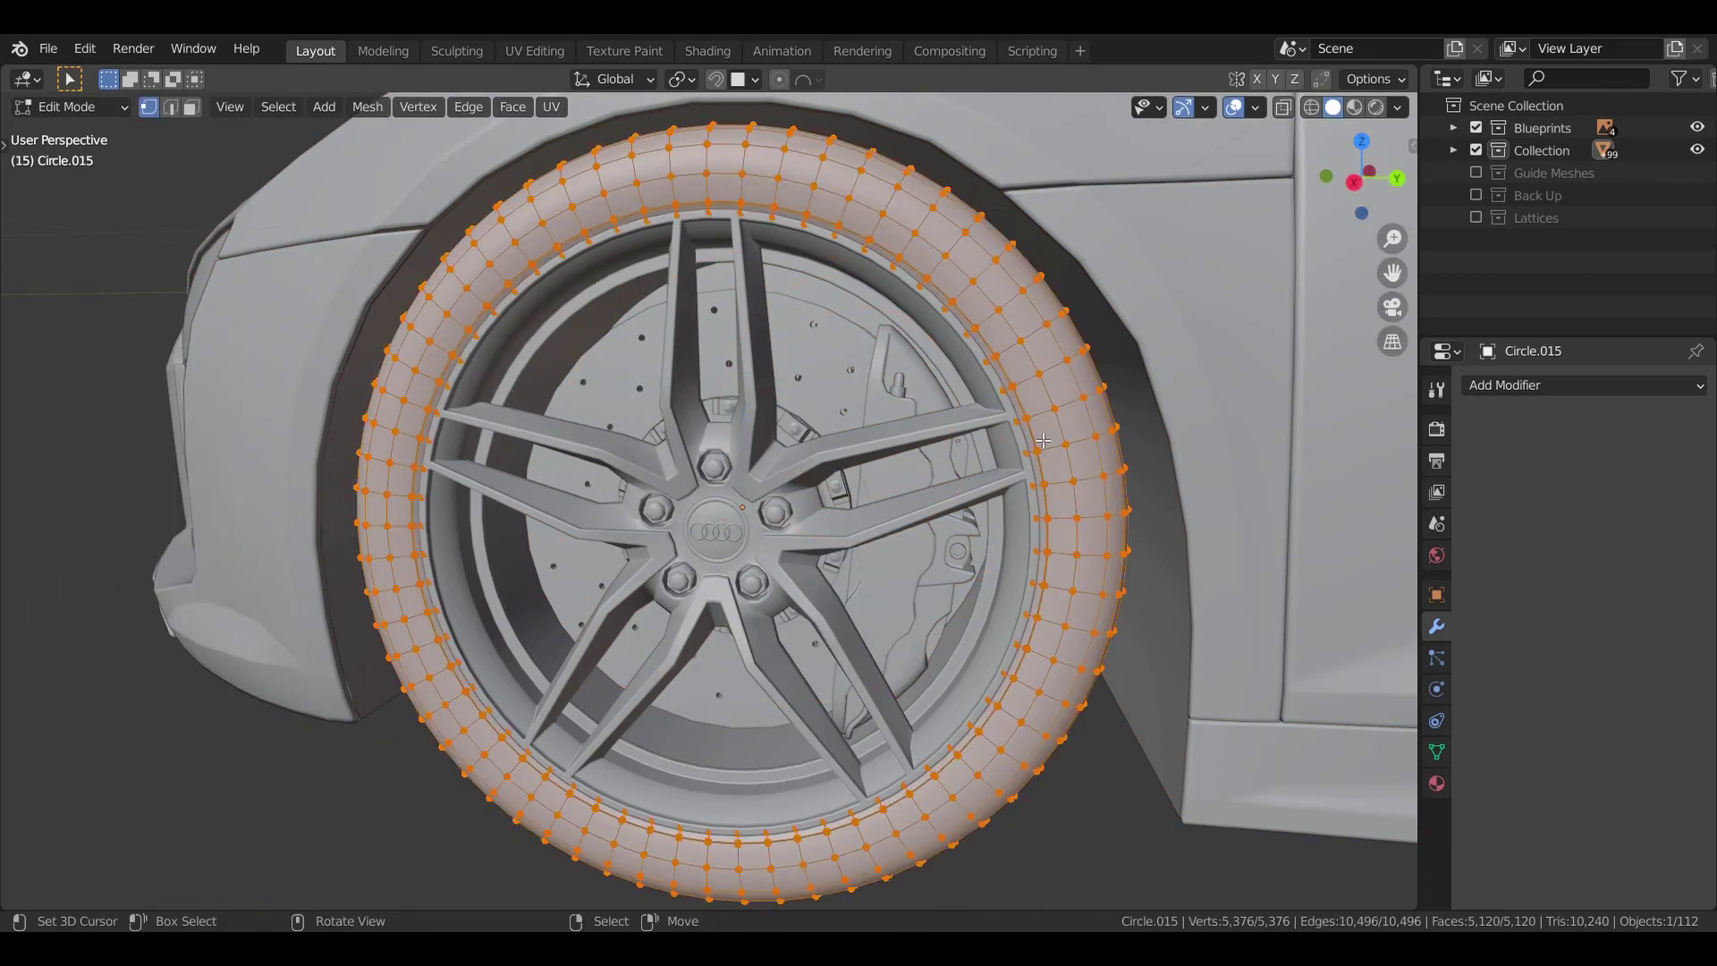
{"action": "key", "text": "Tab"}
- Examine the wheel up close and inspect the rim's mesh in Edit Mode
{"action": "scroll", "coordinate": [911, 463], "scroll_direction": "down", "scroll_amount": 2}
{"action": "mouse_move", "coordinate": [908, 465]}
{"action": "middle_mouse_down"}
{"action": "mouse_move", "coordinate": [981, 459]}
{"action": "mouse_move", "coordinate": [862, 496]}
{"action": "mouse_move", "coordinate": [937, 474]}
{"action": "middle_mouse_up"}
{"action": "key", "text": "alt+a"}
{"action": "scroll", "coordinate": [917, 475], "scroll_direction": "up", "scroll_amount": 3}
{"action": "scroll", "coordinate": [914, 474], "scroll_direction": "down", "scroll_amount": 3}
{"action": "scroll", "coordinate": [862, 496], "scroll_direction": "up", "scroll_amount": 2}
{"action": "scroll", "coordinate": [938, 474], "scroll_direction": "down", "scroll_amount": 3}
{"action": "middle_click_drag", "start_coordinate": [1072, 487], "coordinate": [436, 478], "text": "shift"}
{"action": "scroll", "coordinate": [437, 477], "scroll_direction": "up", "scroll_amount": 2}
{"action": "middle_click_drag", "start_coordinate": [769, 471], "coordinate": [706, 459], "text": "shift"}
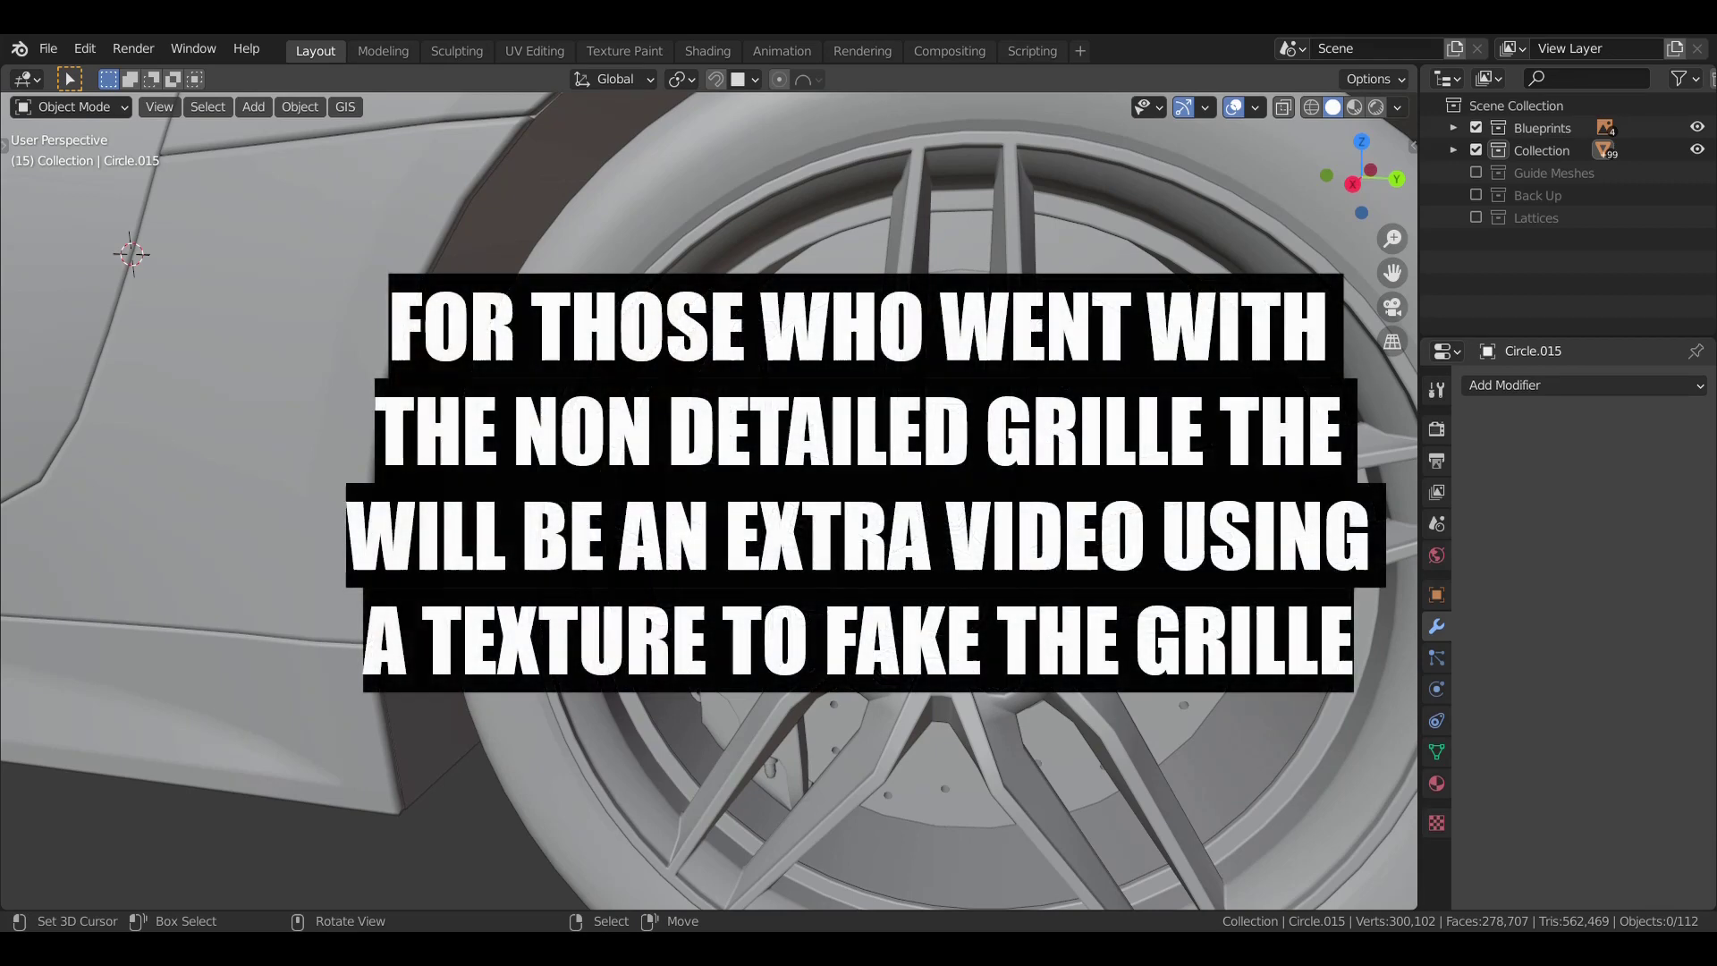
{"action": "right_click", "coordinate": [943, 567]}
{"action": "key", "text": "Tab"}
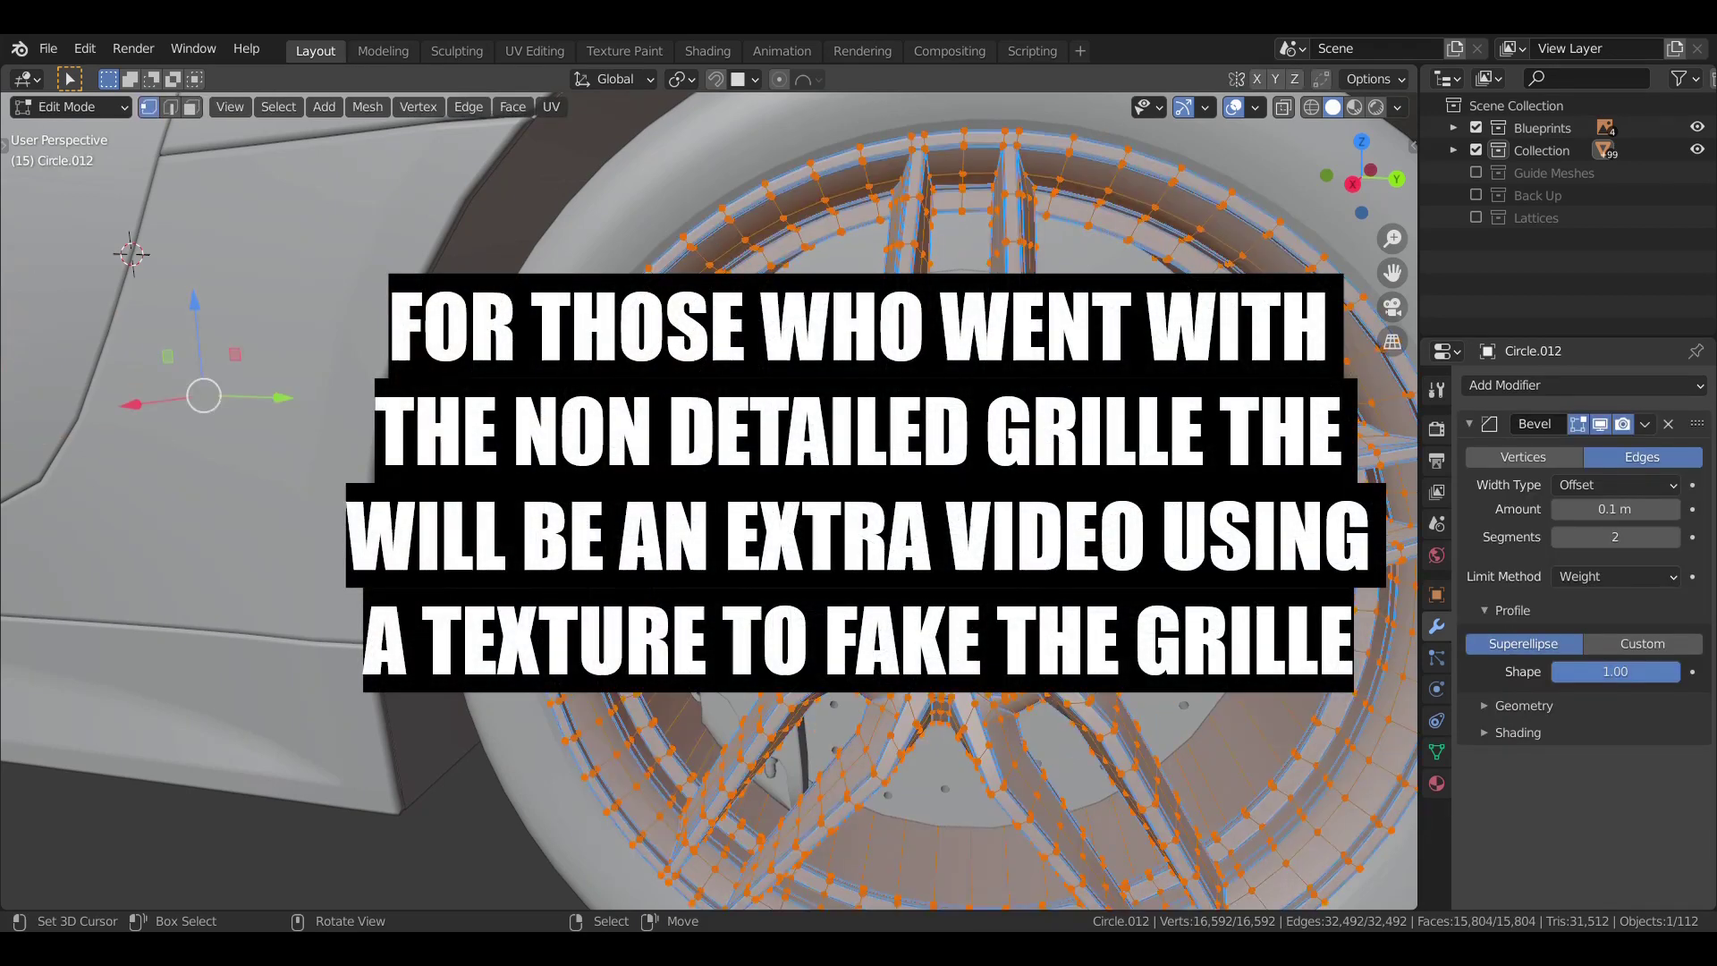
{"action": "scroll", "coordinate": [707, 501], "scroll_direction": "down", "scroll_amount": 4}
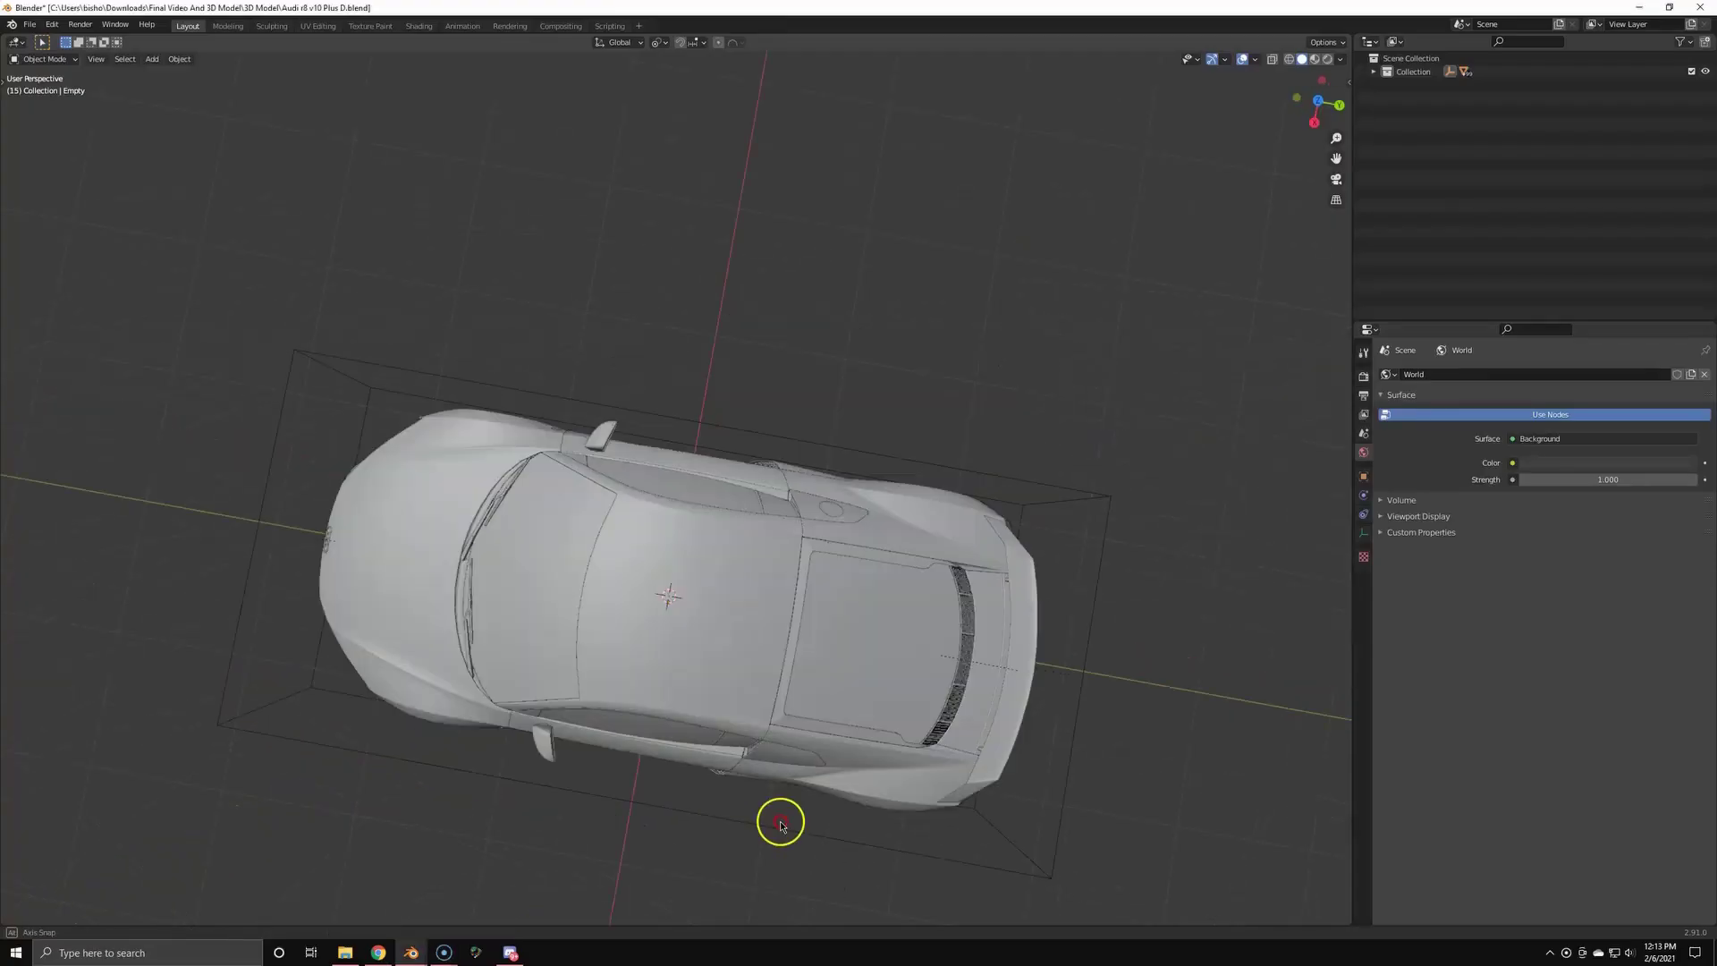
- Hide a body part to look at what lies beneath it and unhide everything again
{"action": "middle_click_drag", "start_coordinate": [779, 816], "coordinate": [846, 694]}
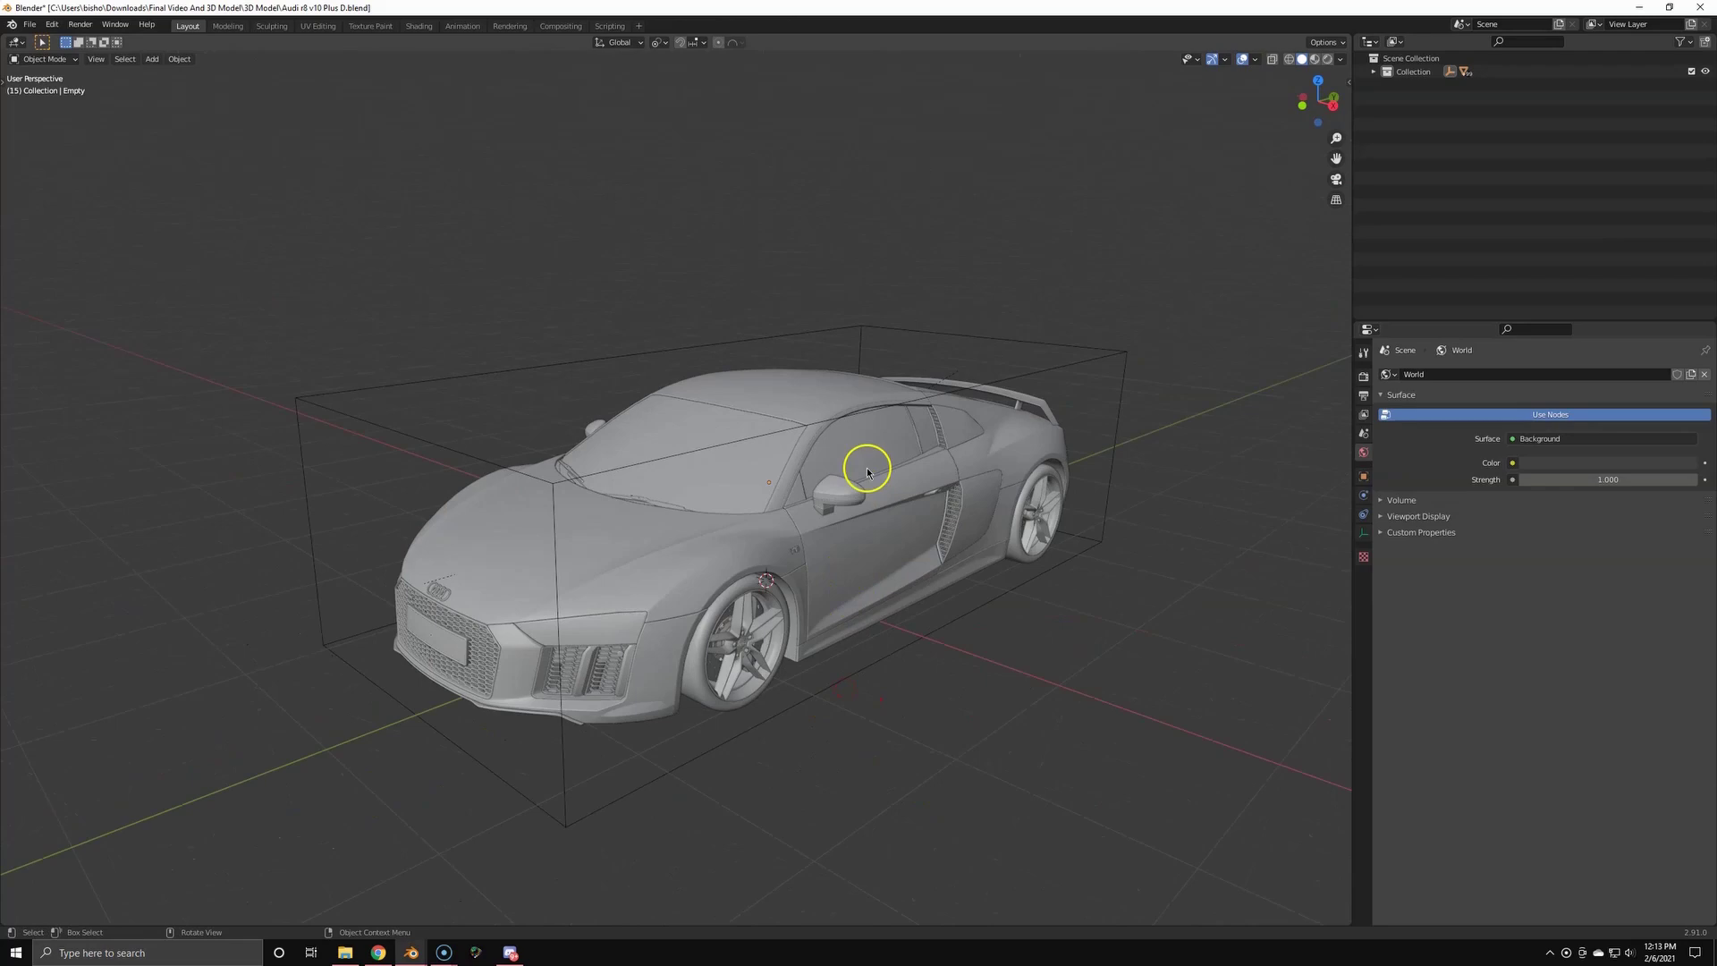
{"action": "left_click", "coordinate": [868, 473]}
{"action": "key", "text": "h"}
{"action": "scroll", "coordinate": [829, 558], "scroll_direction": "up", "scroll_amount": 4}
{"action": "mouse_move", "coordinate": [840, 582]}
{"action": "middle_mouse_down"}
{"action": "mouse_move", "coordinate": [713, 599]}
{"action": "mouse_move", "coordinate": [818, 573]}
{"action": "middle_mouse_up"}
{"action": "scroll", "coordinate": [805, 490], "scroll_direction": "down", "scroll_amount": 4}
{"action": "key", "text": "alt+h"}
- Show the whole car in Material Preview shading
{"action": "middle_click_drag", "start_coordinate": [729, 631], "coordinate": [773, 585]}
{"action": "key", "text": "z"}
{"action": "left_click", "coordinate": [776, 662]}
{"action": "left_click", "coordinate": [865, 672]}
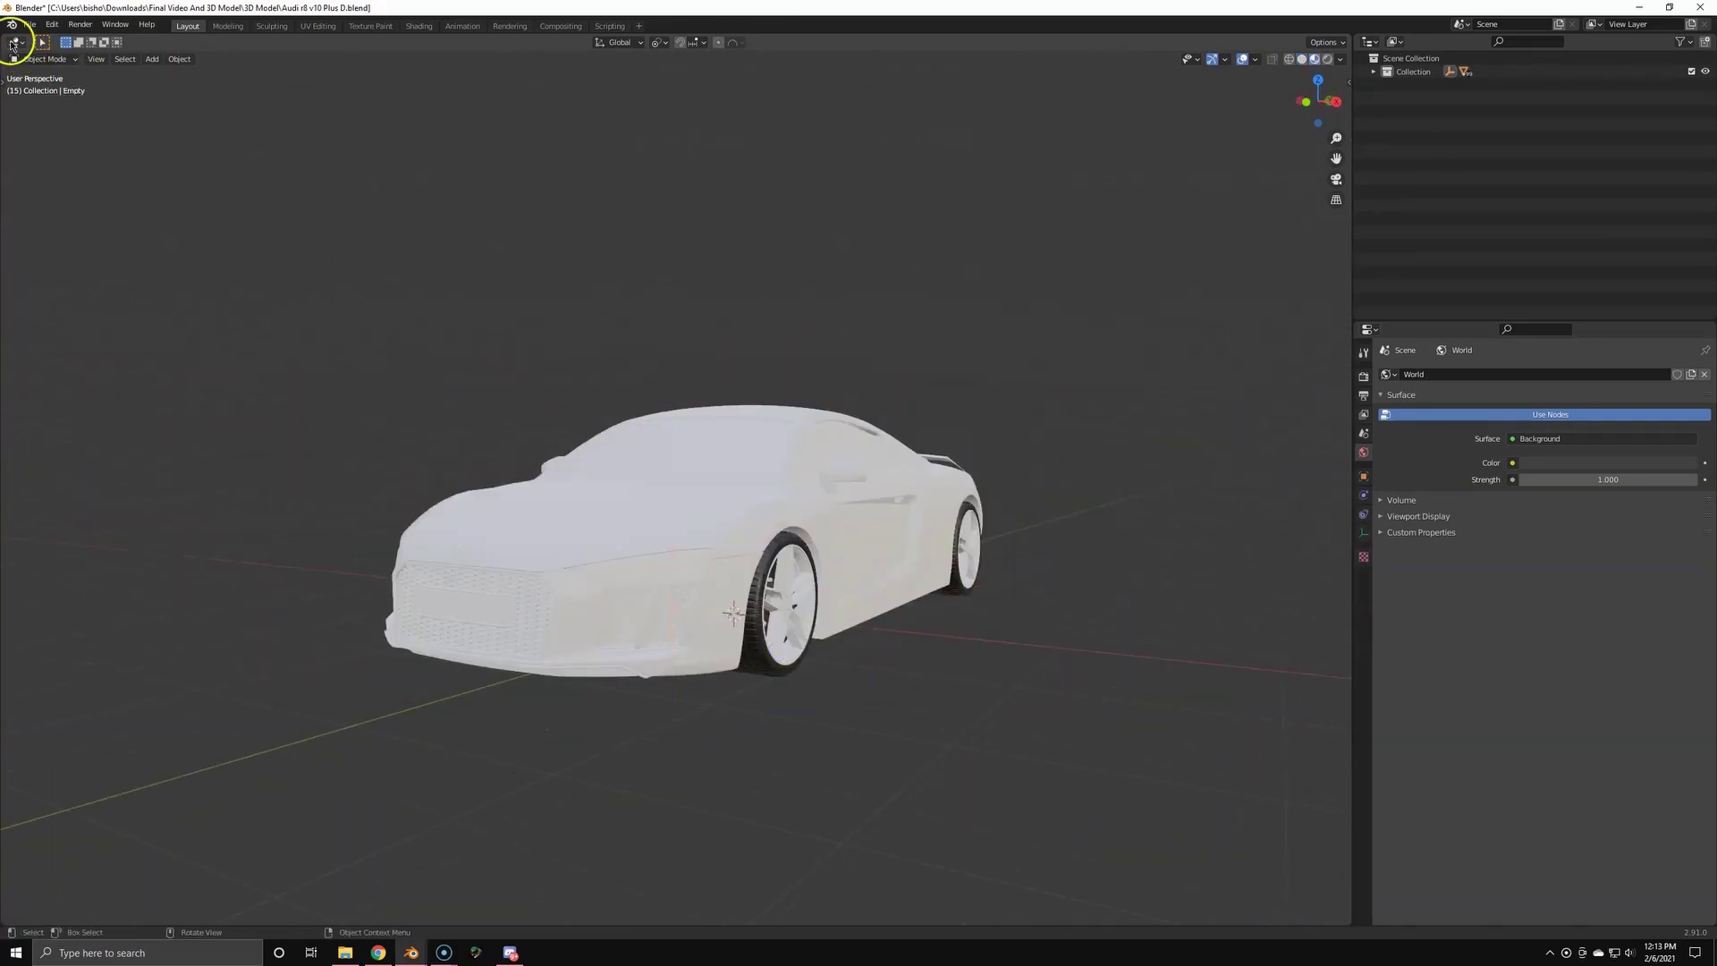
- Split off an area beside the 3D viewport and make it a Shader Editor with its sidebar hidden
{"action": "left_click_drag", "start_coordinate": [3, 37], "coordinate": [495, 73]}
{"action": "left_click", "coordinate": [16, 42]}
{"action": "left_click", "coordinate": [54, 125]}
{"action": "key", "text": "n"}
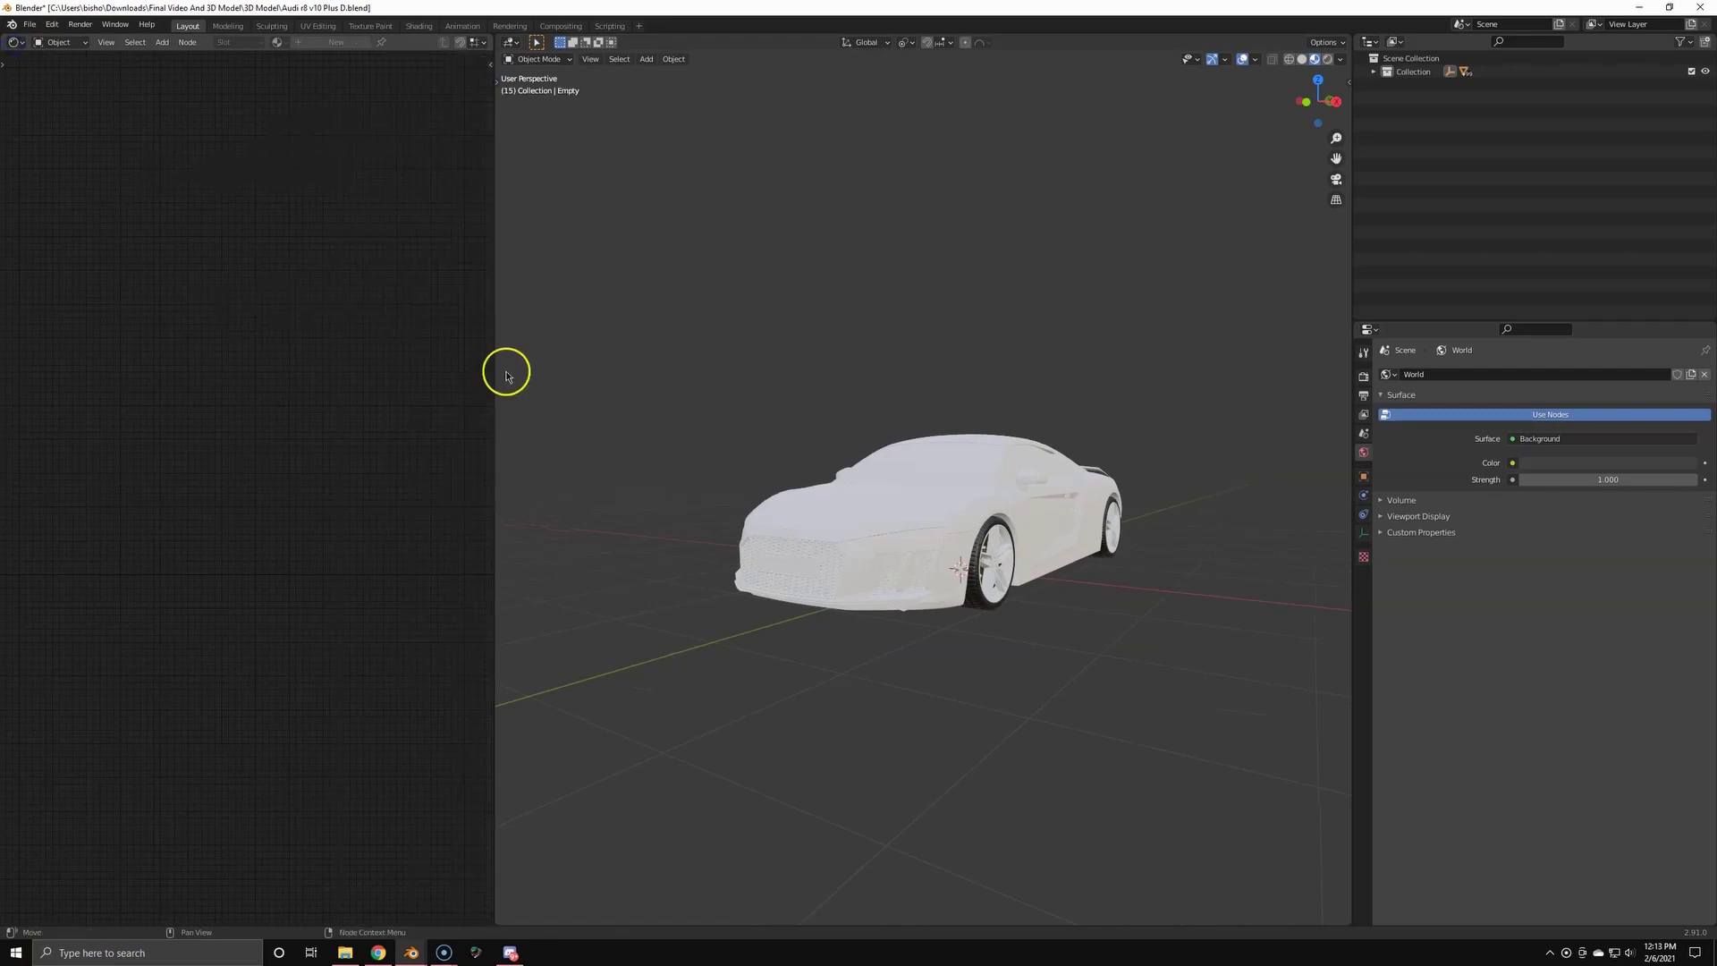
- Hide the hood and doors, and return the viewport to Solid shading
{"action": "middle_click_drag", "start_coordinate": [984, 407], "coordinate": [948, 434]}
{"action": "middle_click_drag", "start_coordinate": [801, 487], "coordinate": [780, 488]}
{"action": "scroll", "coordinate": [796, 492], "scroll_direction": "up", "scroll_amount": 3}
{"action": "left_click", "coordinate": [834, 519]}
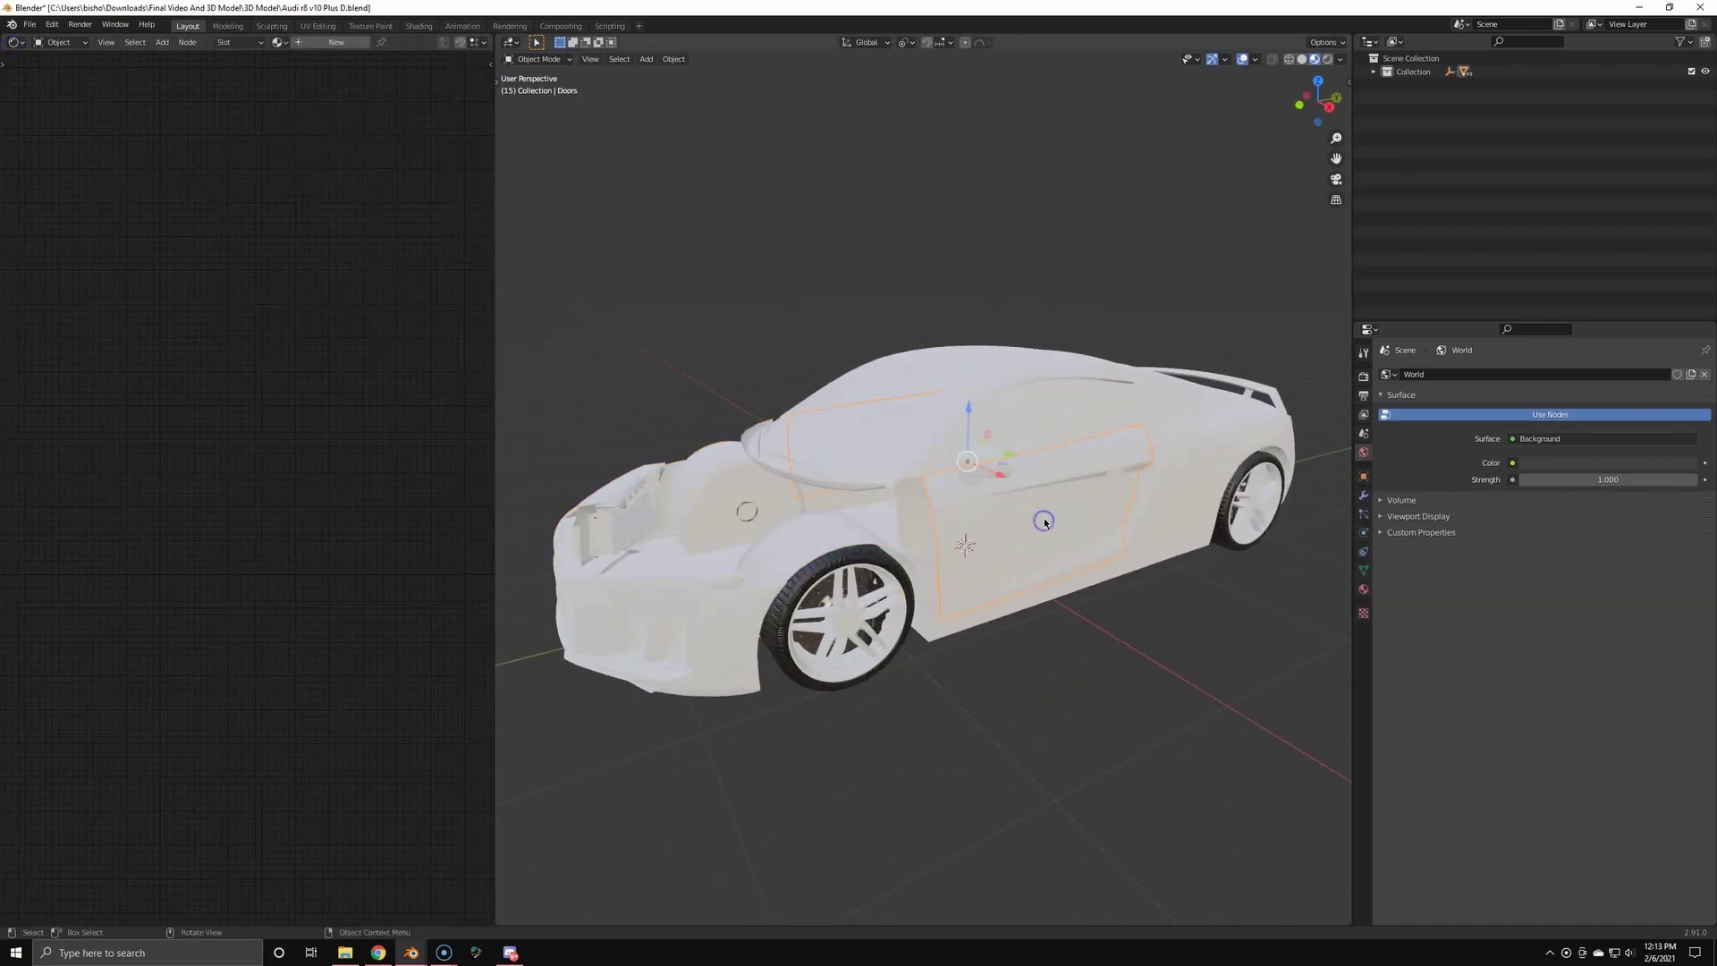
{"action": "key", "text": "z"}
{"action": "left_click", "coordinate": [1148, 511]}
{"action": "middle_click_drag", "start_coordinate": [1148, 507], "coordinate": [1071, 488]}
- Hide the painted rear fender and rear bumper panels
{"action": "left_click", "coordinate": [1095, 465]}
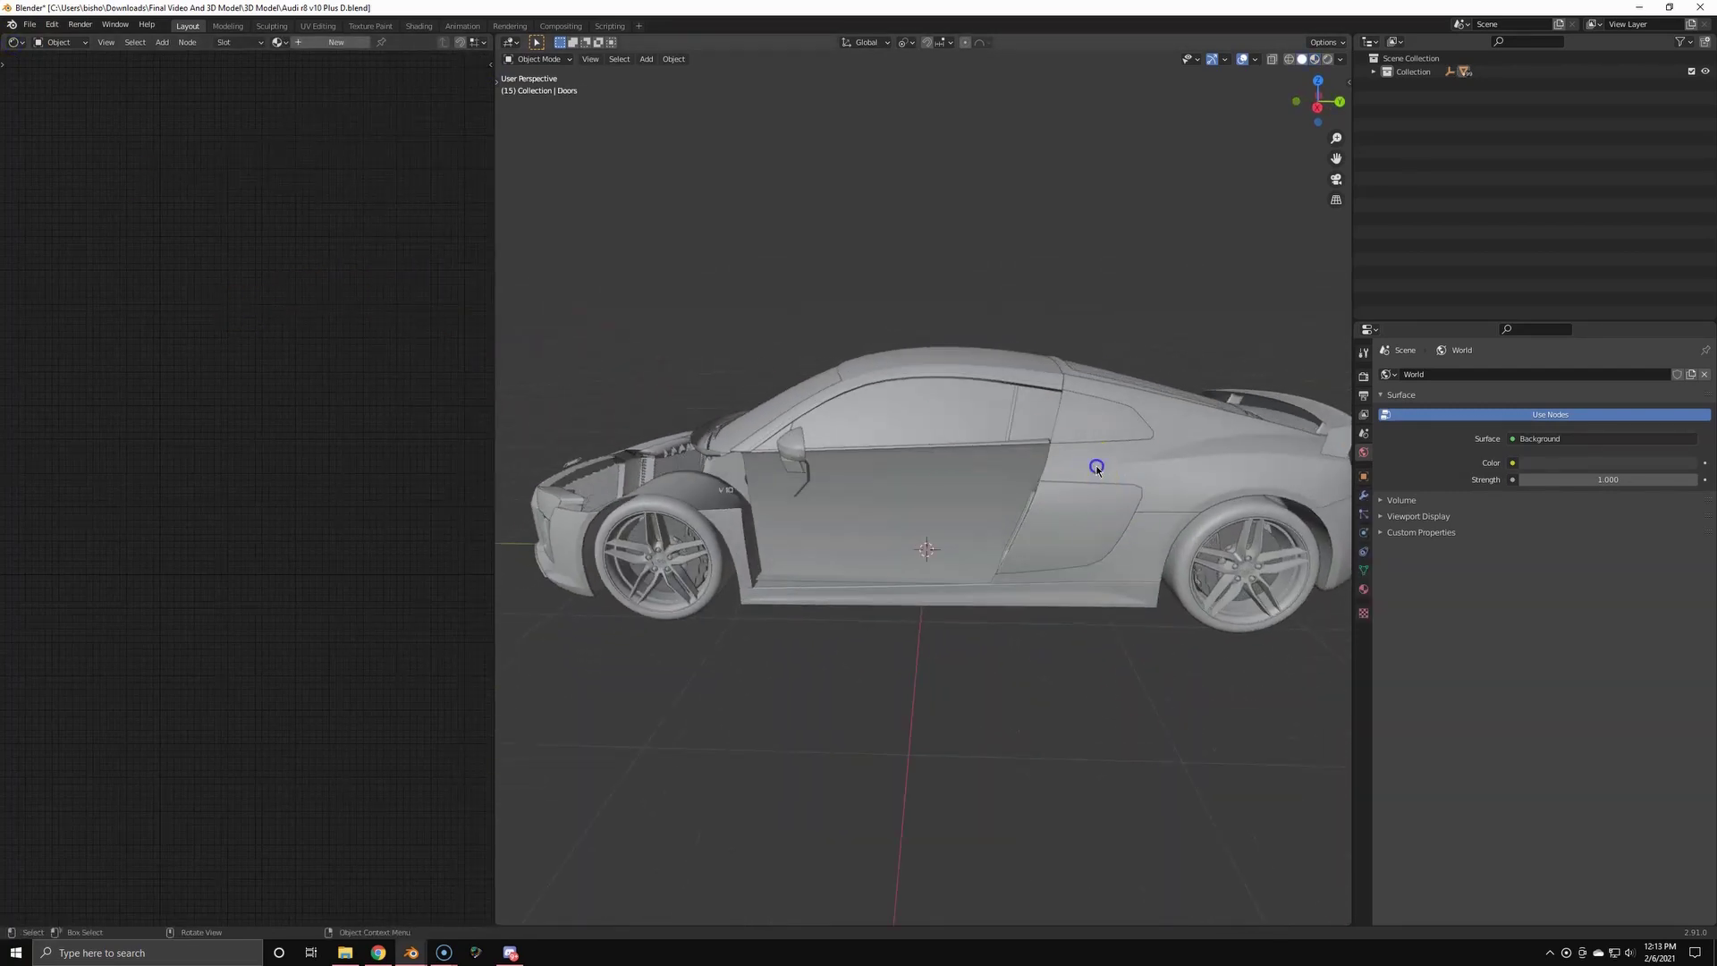
{"action": "key", "text": "h"}
{"action": "middle_click_drag", "start_coordinate": [1177, 461], "coordinate": [1134, 456]}
{"action": "mouse_move", "coordinate": [1042, 549]}
{"action": "middle_mouse_down"}
{"action": "mouse_move", "coordinate": [1029, 531]}
{"action": "mouse_move", "coordinate": [920, 538]}
{"action": "middle_mouse_up"}
{"action": "left_click", "coordinate": [1070, 567]}
{"action": "key", "text": "h"}
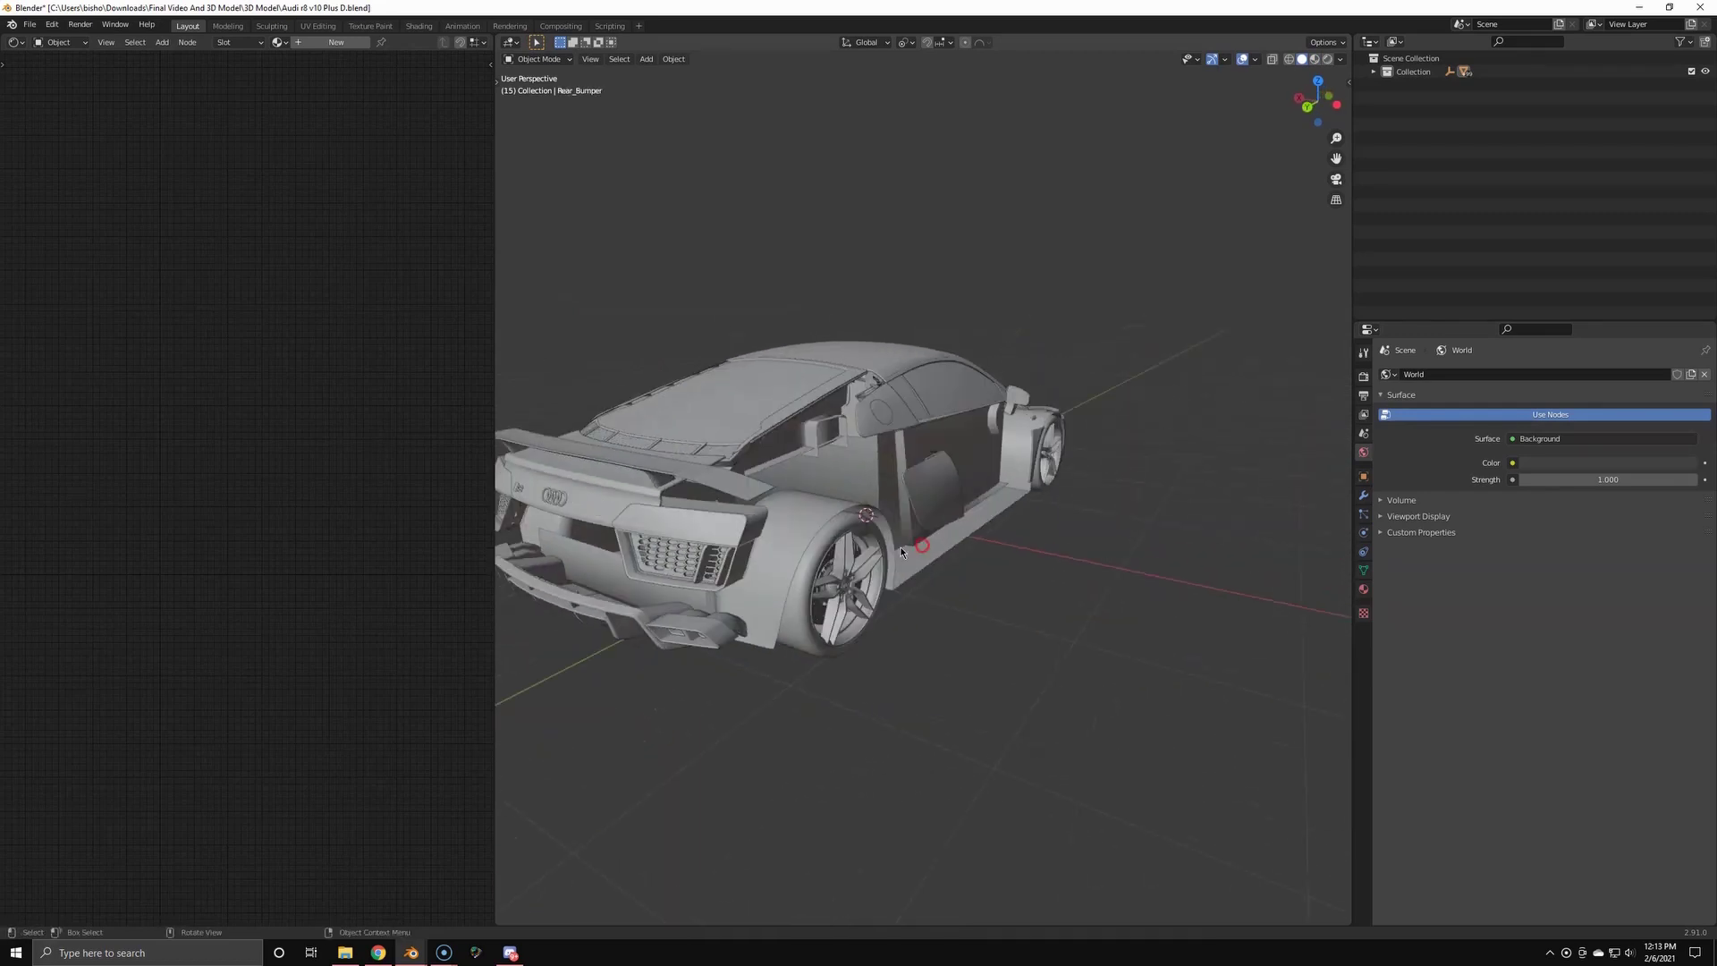
- Hide the trunk and the remaining painted panels, and unhide everything so the hidden parts come back selected
{"action": "middle_click_drag", "start_coordinate": [798, 402], "coordinate": [775, 464]}
{"action": "left_click", "coordinate": [895, 376]}
{"action": "key", "text": "h"}
{"action": "middle_click_drag", "start_coordinate": [961, 532], "coordinate": [1166, 709]}
{"action": "left_click", "coordinate": [981, 525]}
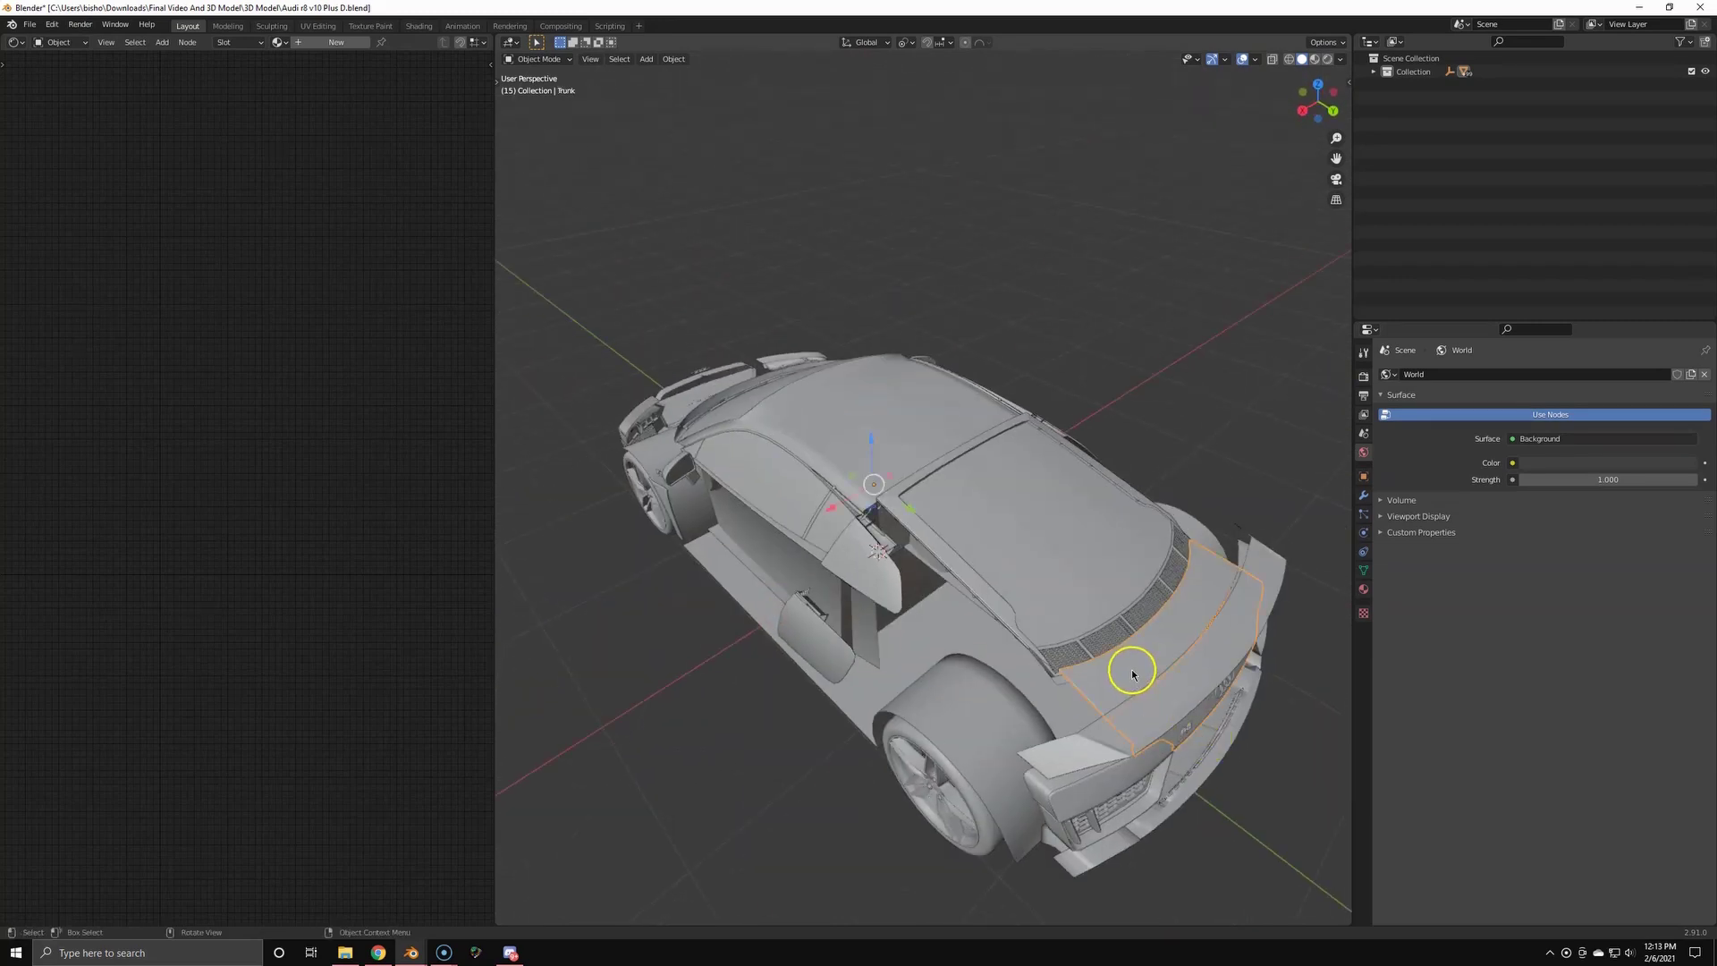
{"action": "key", "text": "h"}
{"action": "middle_click_drag", "start_coordinate": [1051, 639], "coordinate": [1155, 569]}
{"action": "key", "text": "alt+h"}
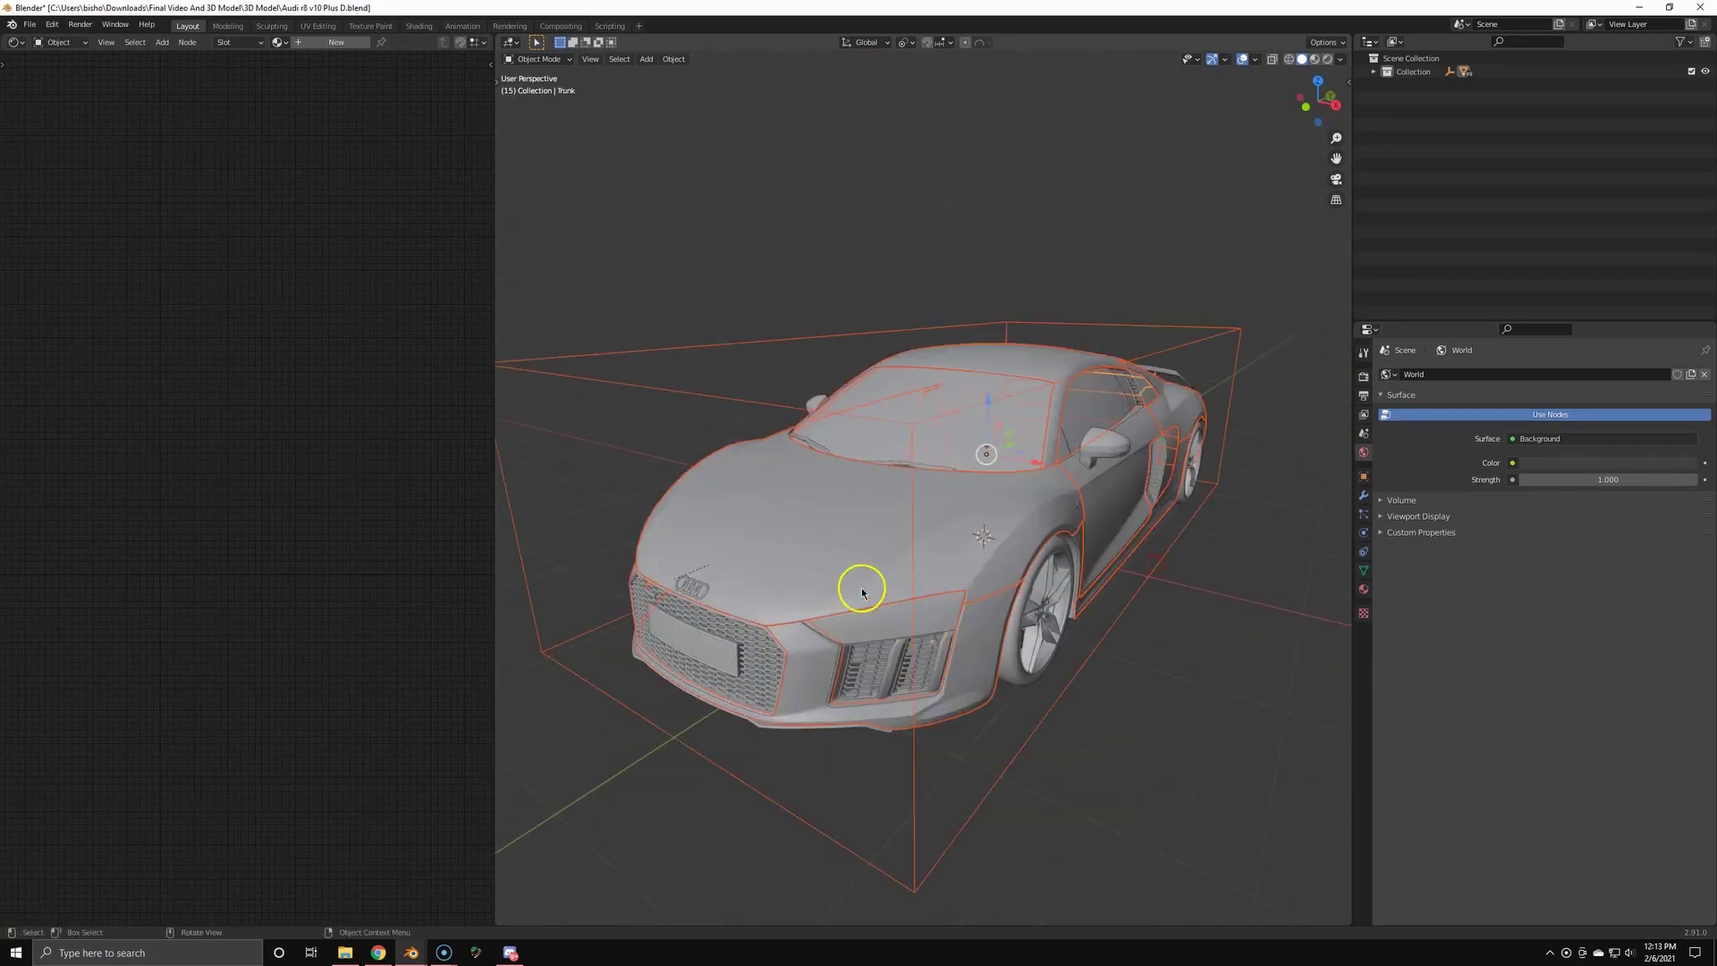
- Create a material named Carpaint on the hood and link it to the other selected body panels
{"action": "left_click", "coordinate": [1488, 432]}
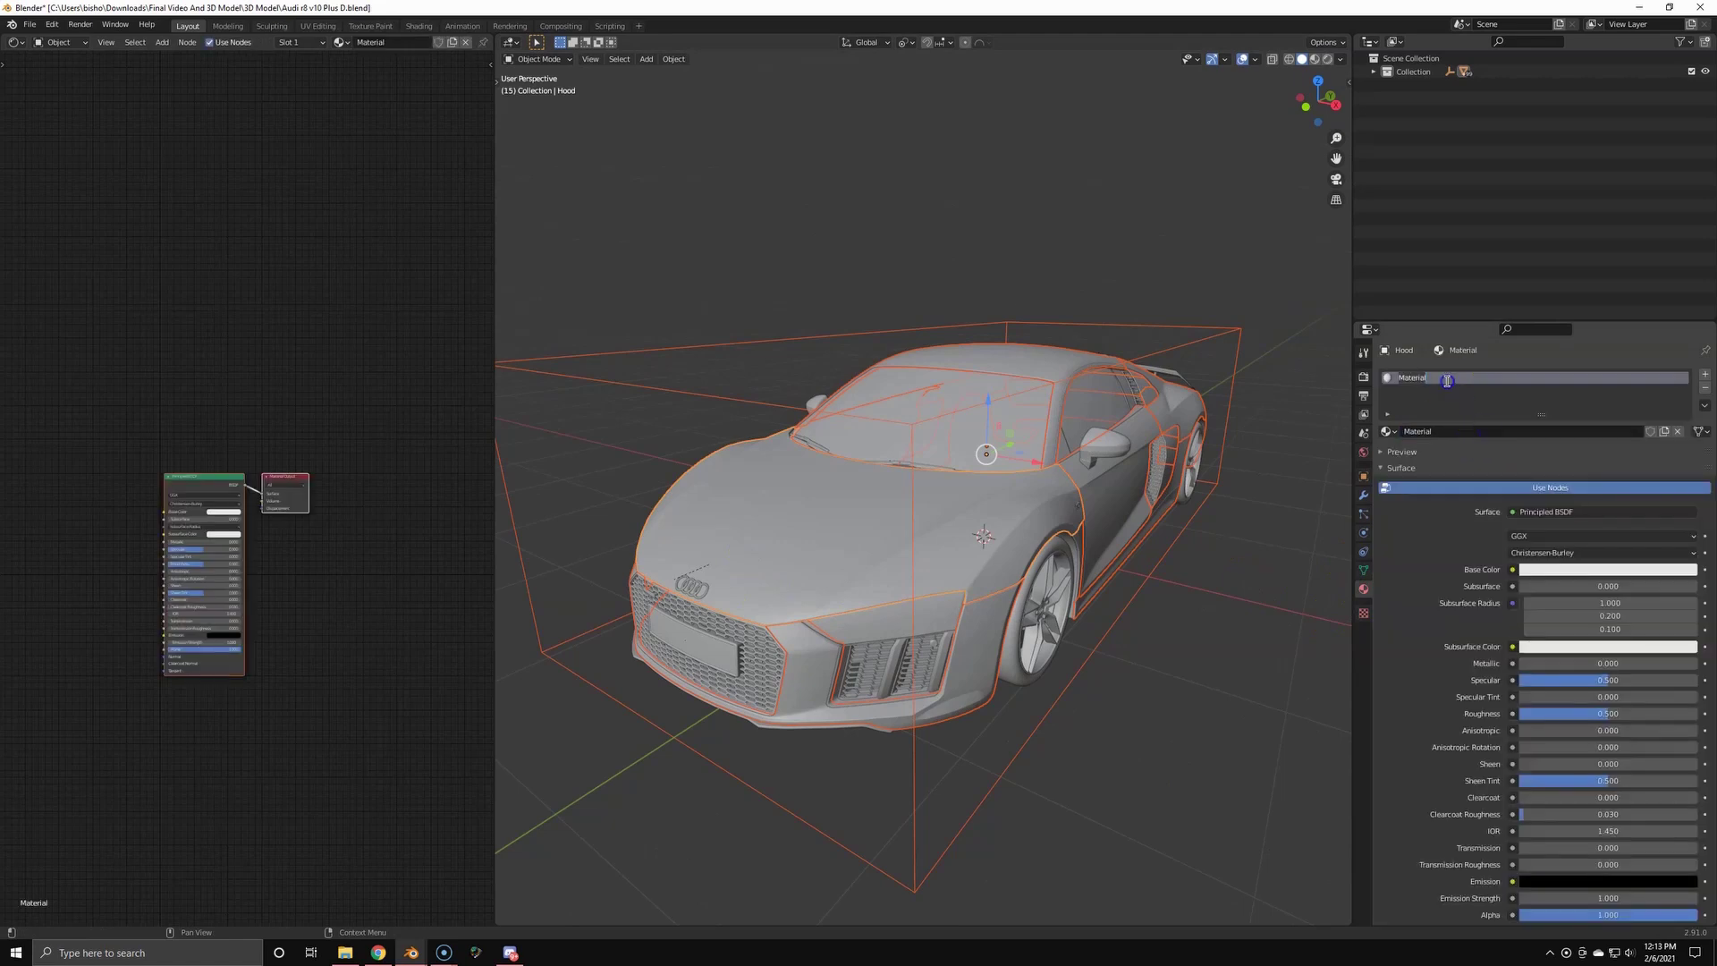
{"action": "left_click", "coordinate": [1018, 286]}
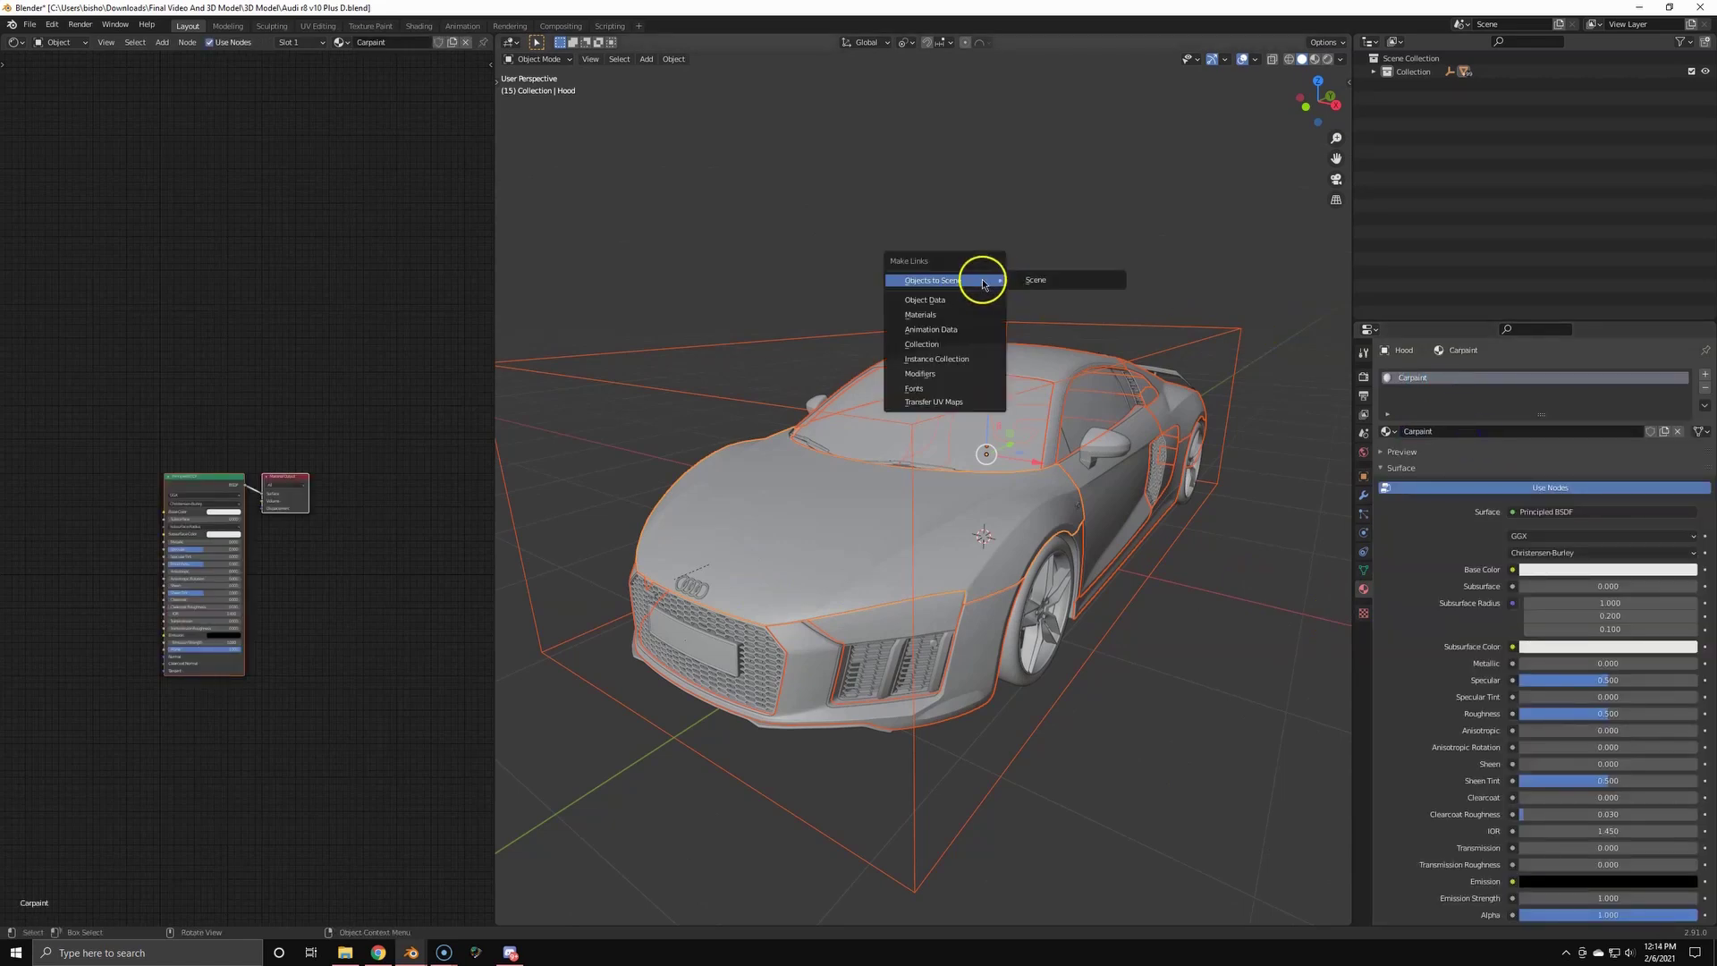
- Set the Carpaint base color to bright green and view the car in Material Preview
{"action": "scroll", "coordinate": [241, 501], "scroll_direction": "up", "scroll_amount": 2}
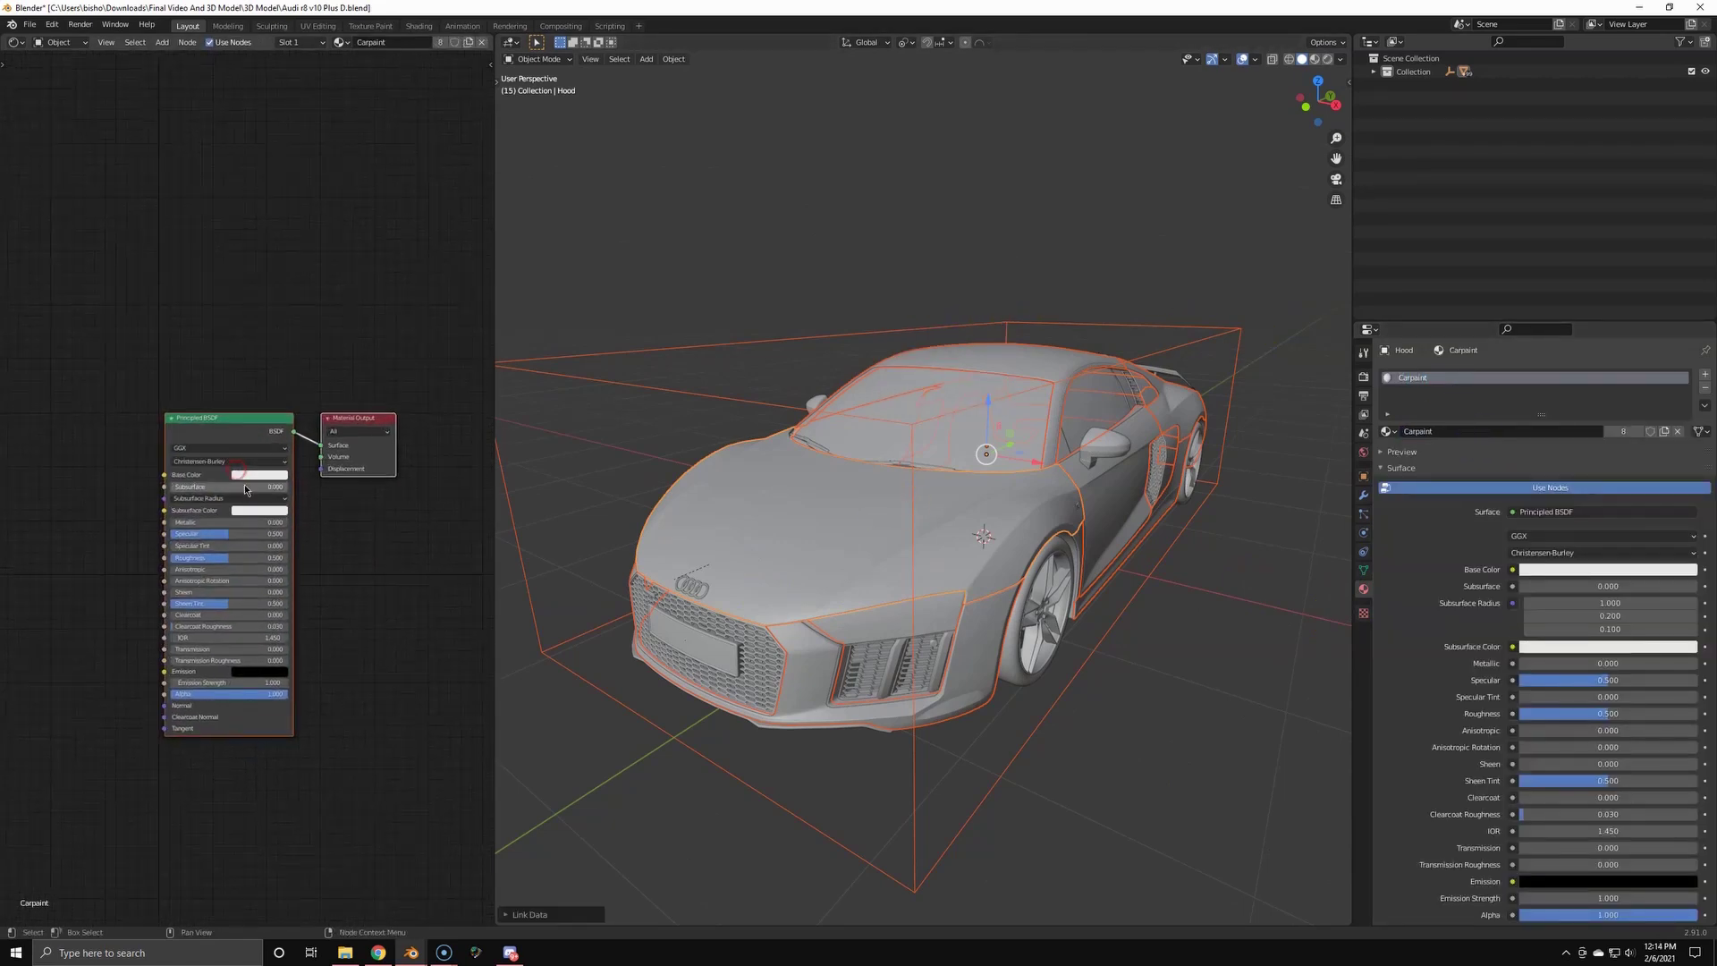
{"action": "left_click", "coordinate": [816, 598]}
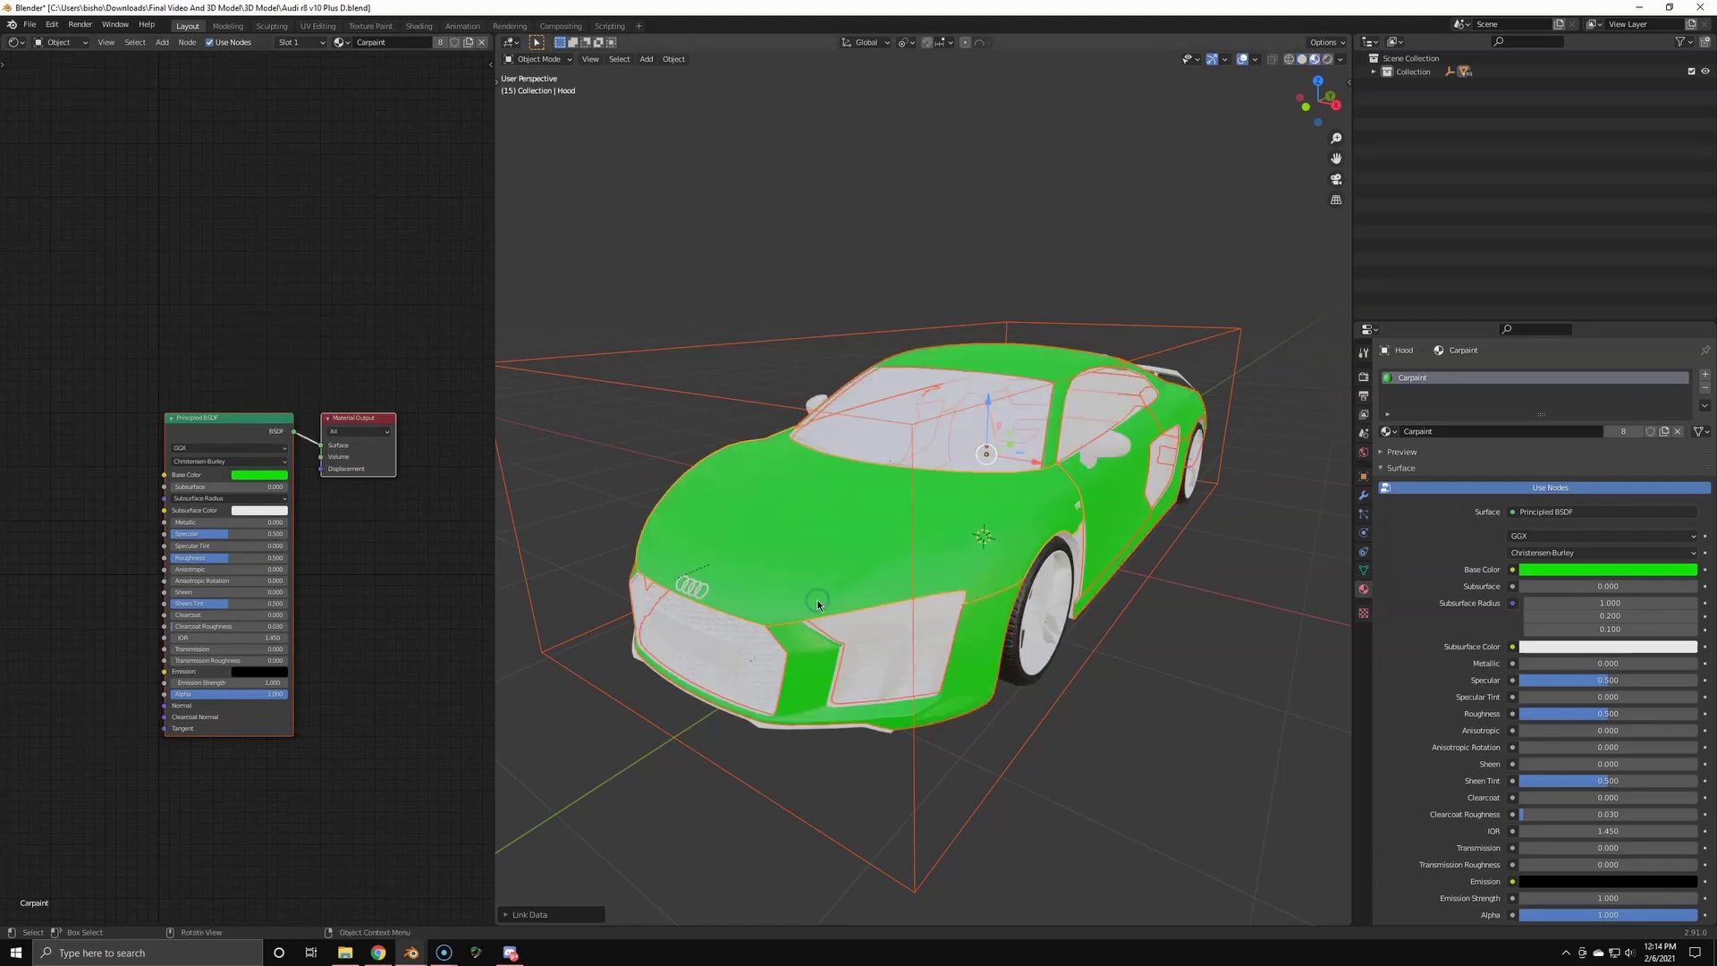
{"action": "mouse_move", "coordinate": [819, 592]}
{"action": "middle_mouse_down"}
{"action": "mouse_move", "coordinate": [993, 529]}
{"action": "mouse_move", "coordinate": [779, 540]}
{"action": "middle_mouse_up"}
- Return the viewport to Solid shading and hide the panels that carry Carpaint
{"action": "key", "text": "z"}
{"action": "left_click", "coordinate": [930, 542]}
{"action": "middle_click_drag", "start_coordinate": [903, 539], "coordinate": [943, 572]}
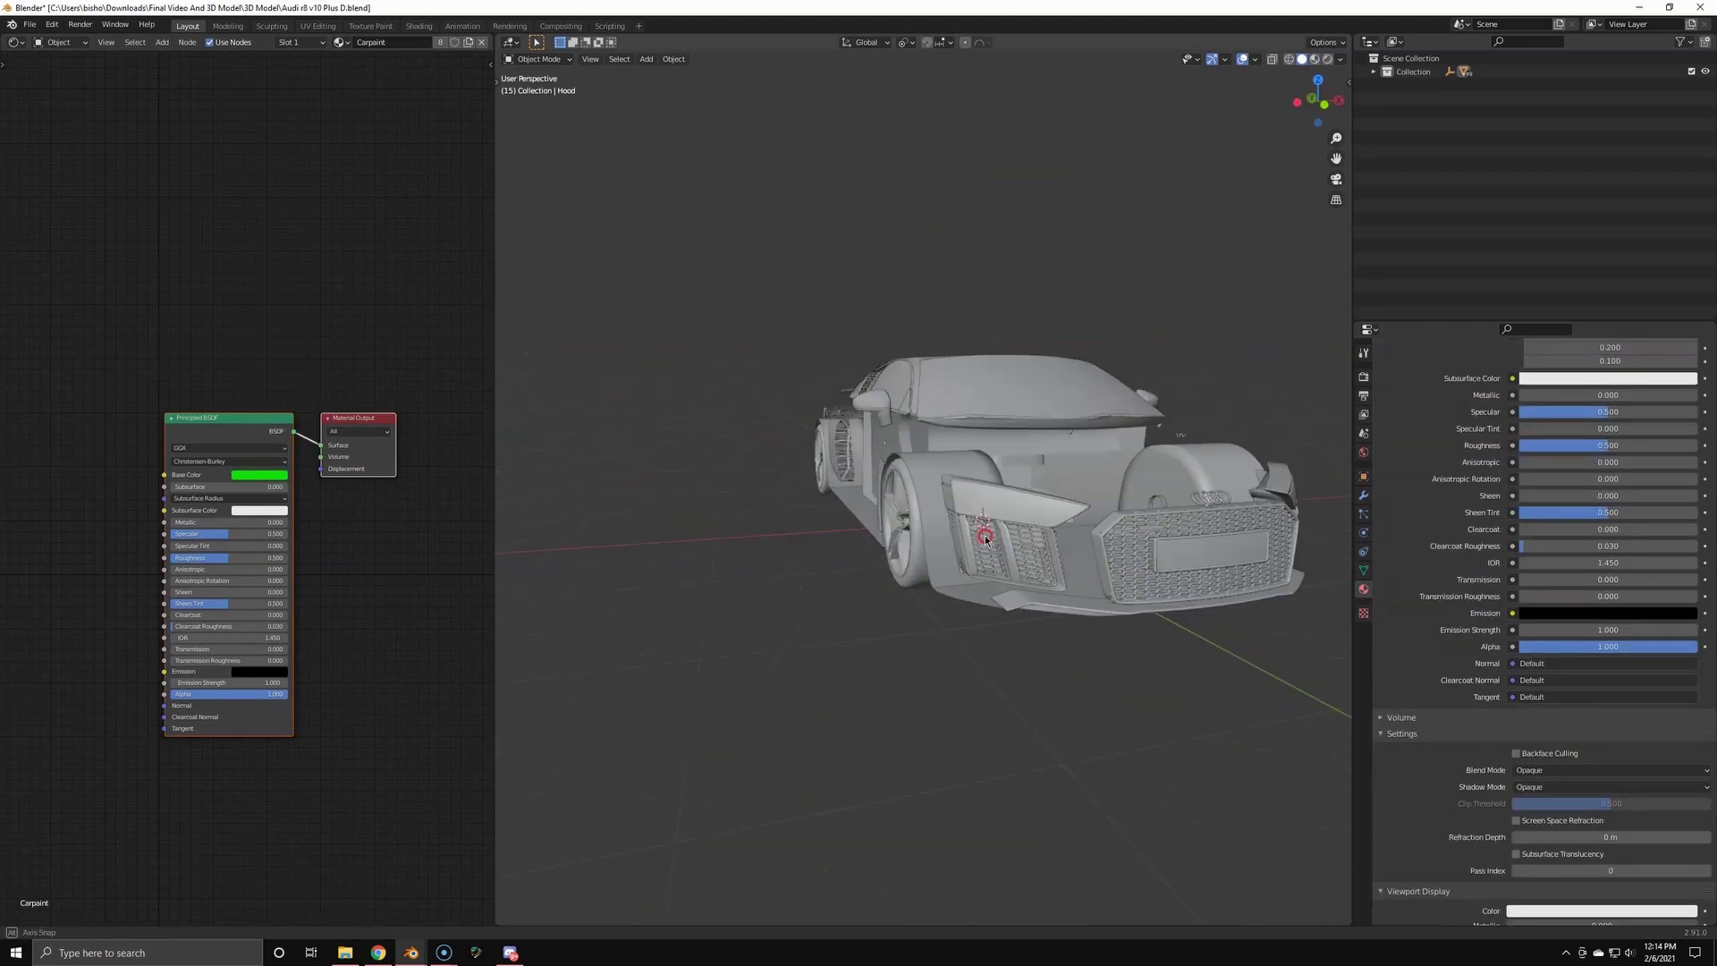
- Create a new material named Plastic on the honeycomb front grille
{"action": "scroll", "coordinate": [965, 592], "scroll_direction": "up", "scroll_amount": 9}
{"action": "scroll", "coordinate": [985, 613], "scroll_direction": "down", "scroll_amount": 6}
{"action": "middle_click_drag", "start_coordinate": [1109, 557], "coordinate": [1043, 553]}
{"action": "scroll", "coordinate": [1043, 553], "scroll_direction": "up", "scroll_amount": 1}
{"action": "left_click", "coordinate": [1043, 553]}
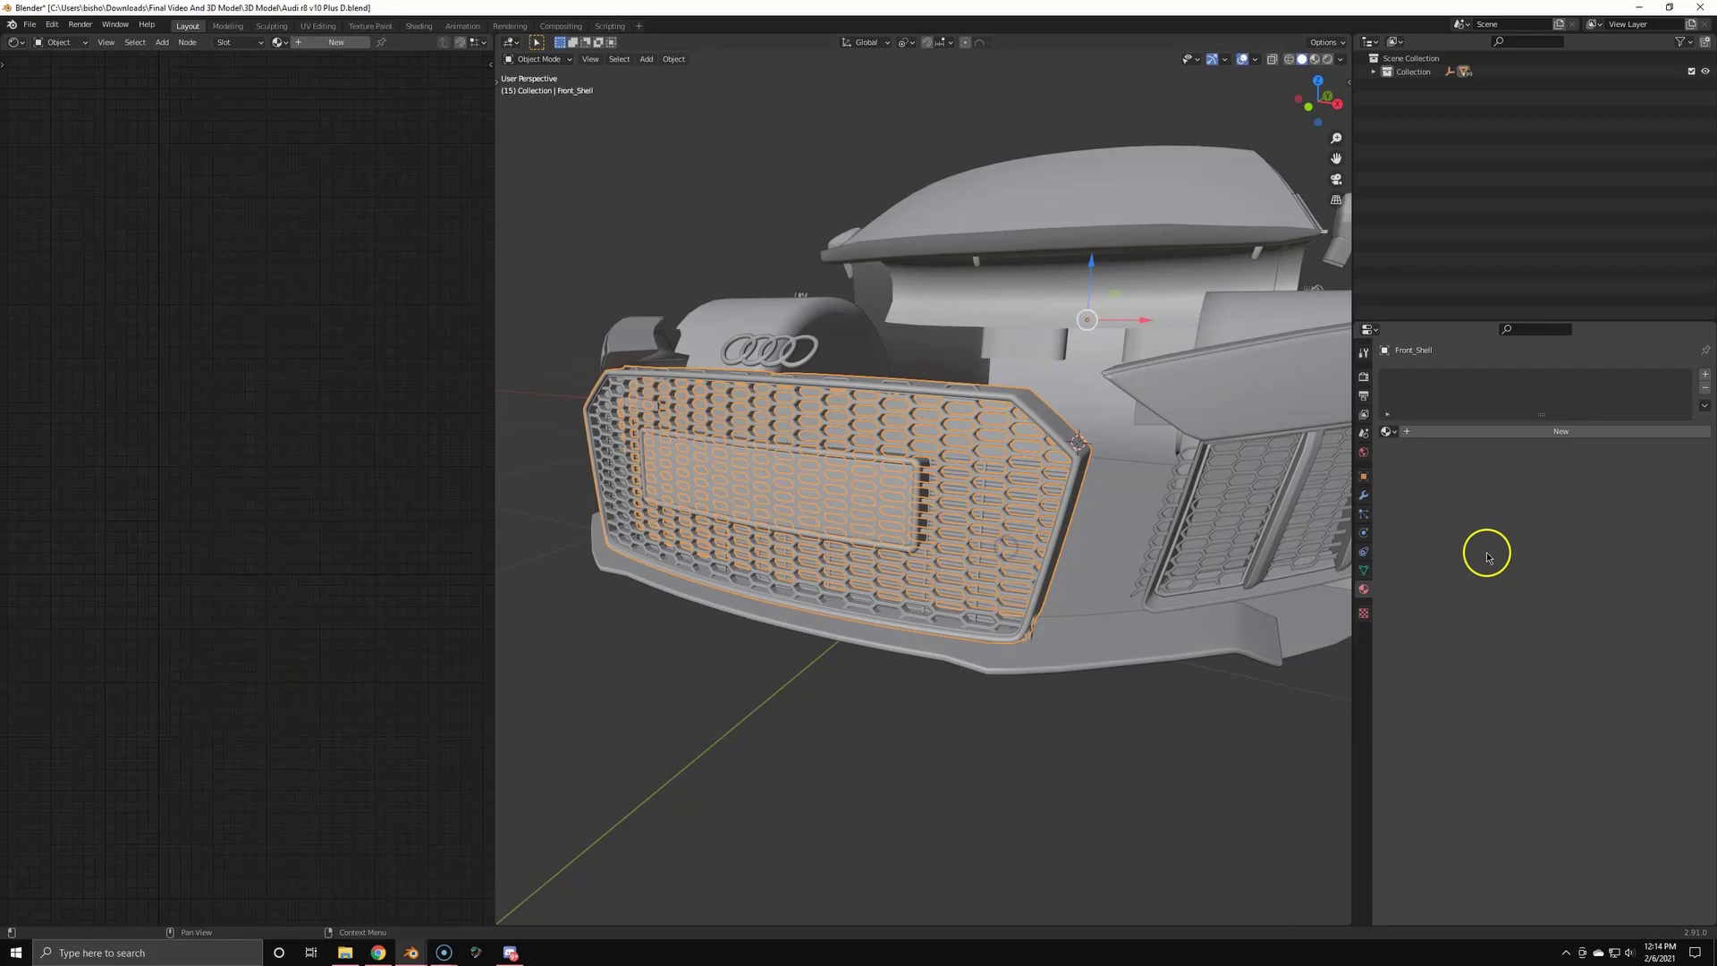
{"action": "left_click", "coordinate": [1432, 432]}
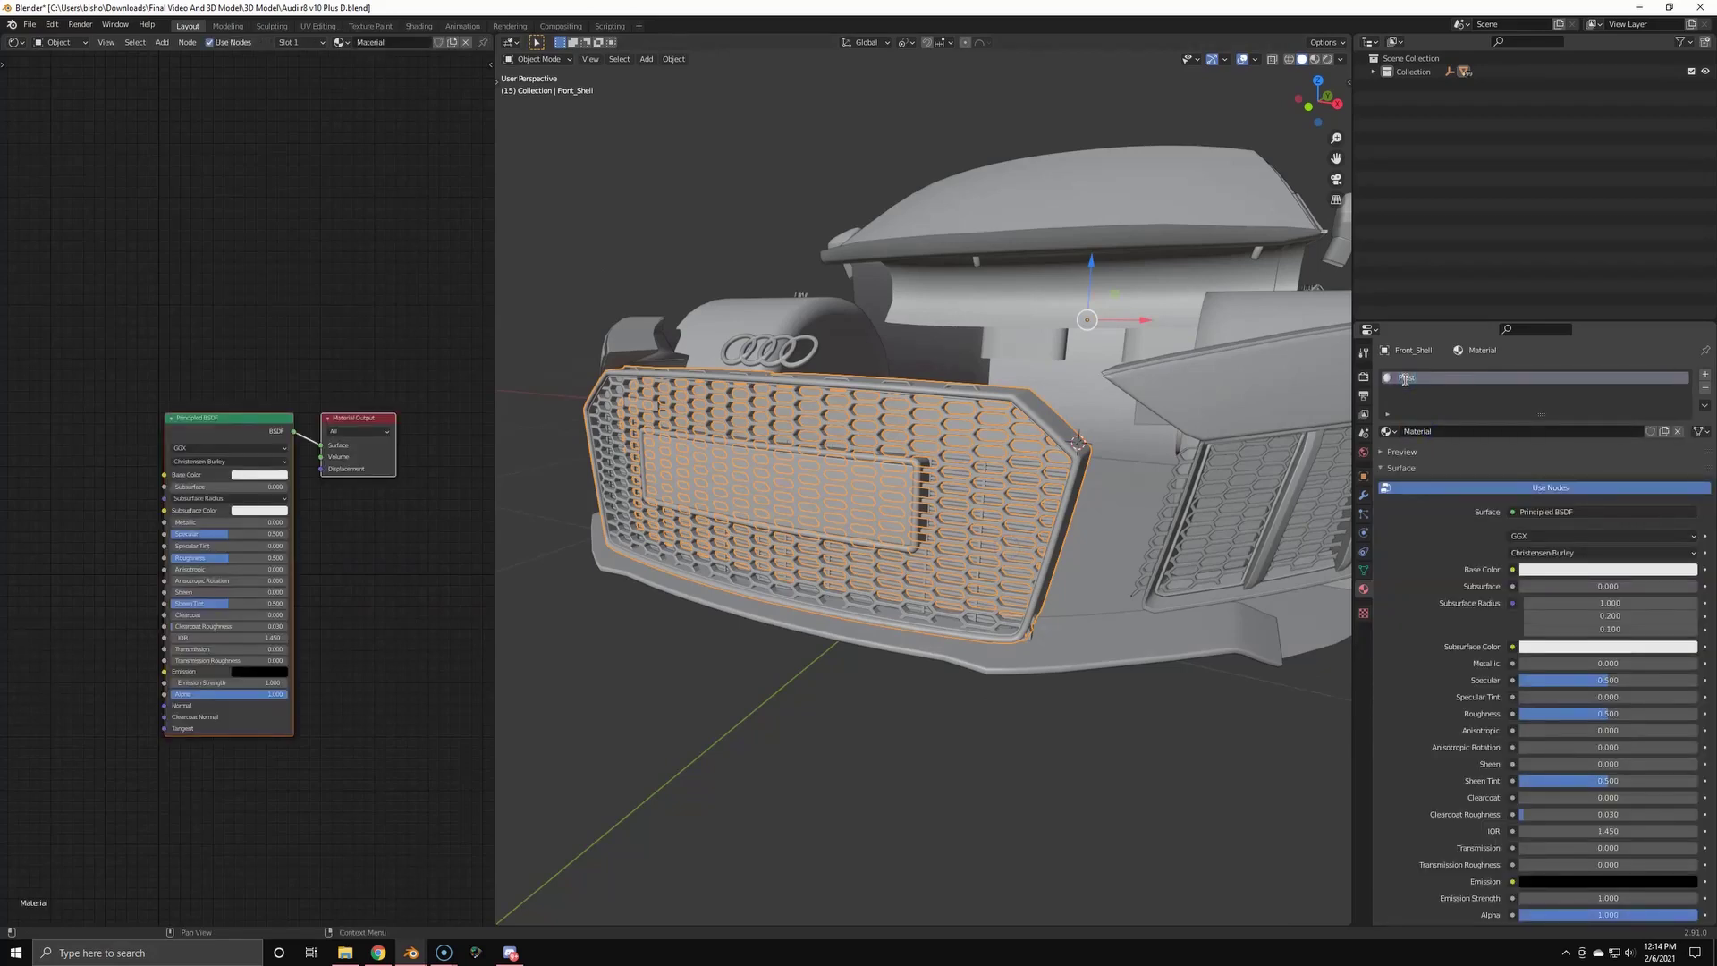
- Hide the front grille, the front air vent inserts and nearby plastic trim parts one after another
{"action": "middle_click_drag", "start_coordinate": [931, 488], "coordinate": [874, 498]}
{"action": "left_click", "coordinate": [969, 557]}
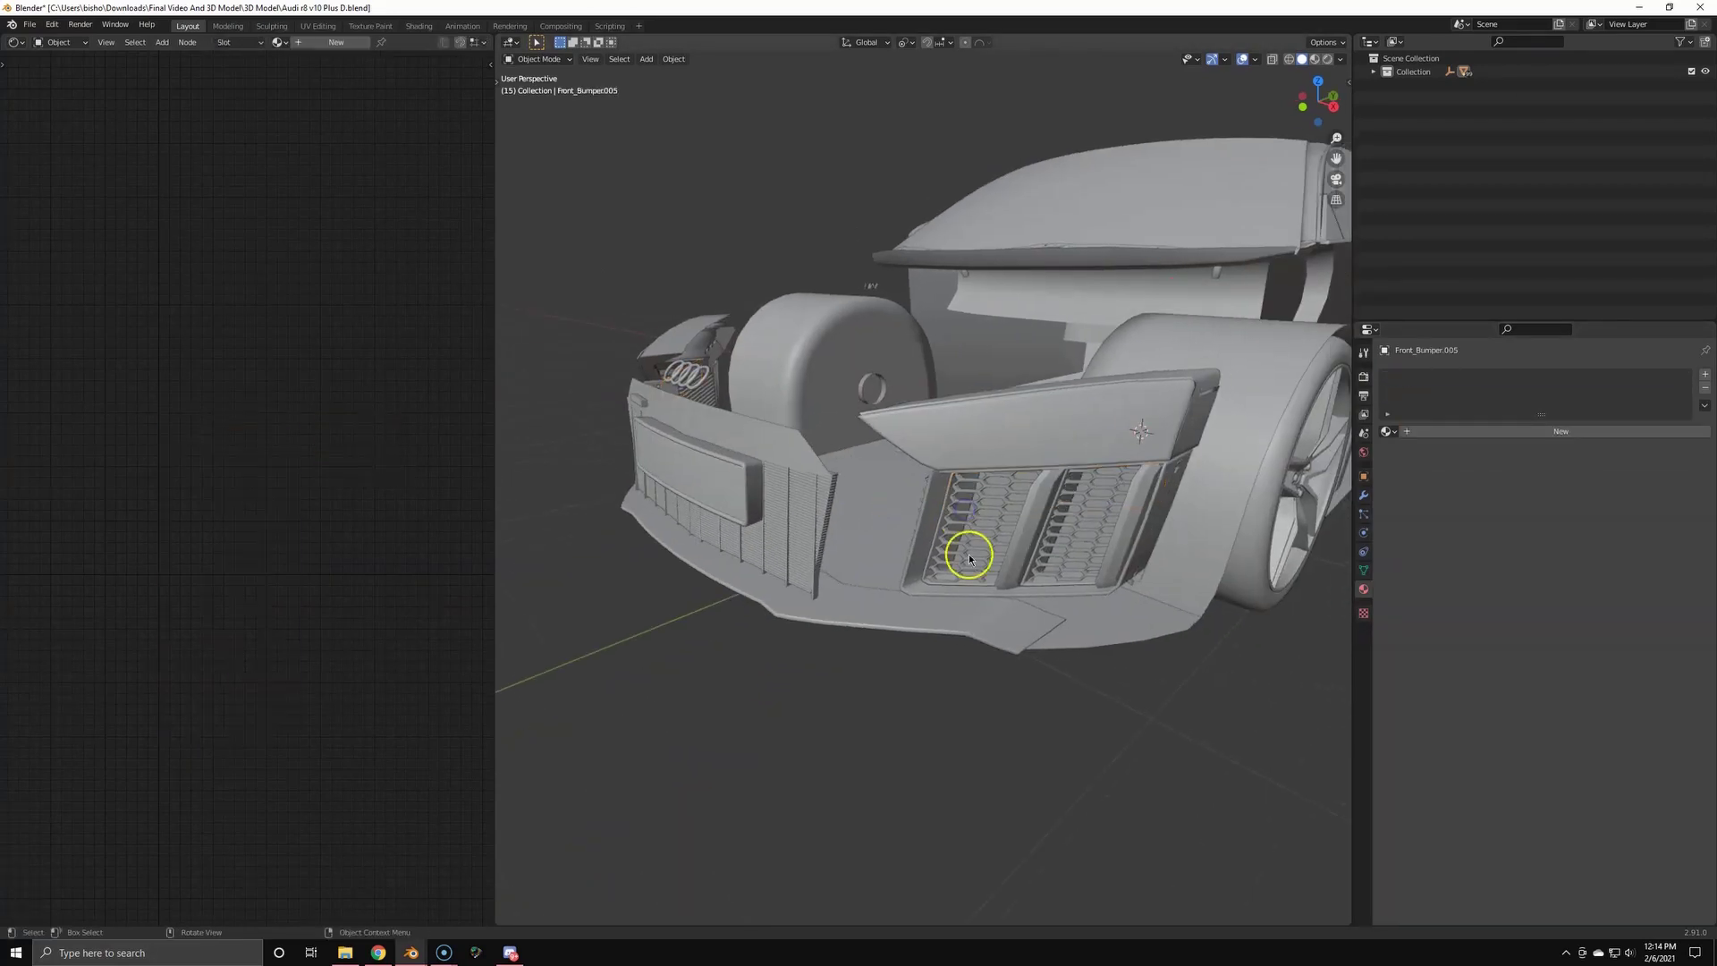
{"action": "middle_click_drag", "start_coordinate": [805, 560], "coordinate": [962, 427]}
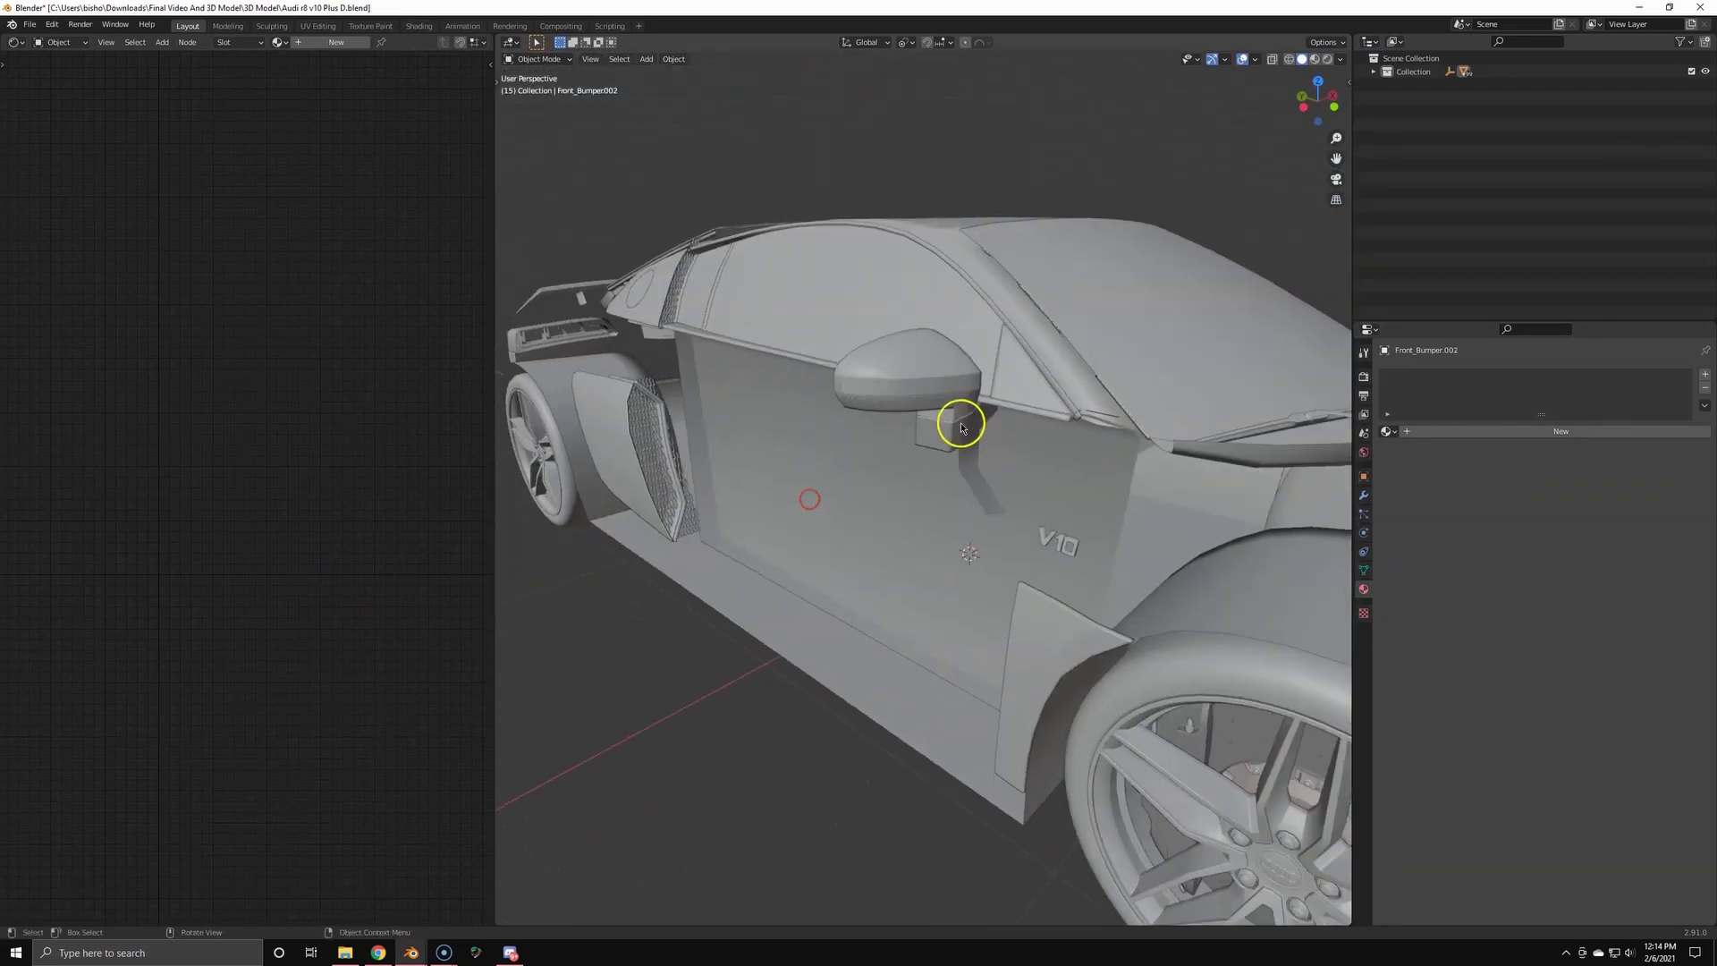
{"action": "left_click", "coordinate": [962, 427]}
{"action": "middle_click_drag", "start_coordinate": [637, 508], "coordinate": [889, 495]}
{"action": "middle_click_drag", "start_coordinate": [779, 497], "coordinate": [956, 497]}
{"action": "left_click", "coordinate": [924, 471]}
{"action": "left_click", "coordinate": [980, 487]}
- Pick out further plastic trim parts around the car, including the strip along the rear roofline
{"action": "mouse_move", "coordinate": [777, 357]}
{"action": "middle_mouse_down"}
{"action": "mouse_move", "coordinate": [728, 459]}
{"action": "mouse_move", "coordinate": [882, 466]}
{"action": "mouse_move", "coordinate": [795, 403]}
{"action": "mouse_move", "coordinate": [646, 427]}
{"action": "mouse_move", "coordinate": [797, 433]}
{"action": "mouse_move", "coordinate": [899, 330]}
{"action": "mouse_move", "coordinate": [1091, 338]}
{"action": "middle_mouse_up"}
{"action": "left_click", "coordinate": [728, 459]}
{"action": "left_click", "coordinate": [711, 411]}
{"action": "left_click", "coordinate": [1090, 338]}
{"action": "middle_click_drag", "start_coordinate": [634, 367], "coordinate": [958, 296]}
{"action": "right_click", "coordinate": [853, 176]}
{"action": "scroll", "coordinate": [787, 260], "scroll_direction": "down", "scroll_amount": 4}
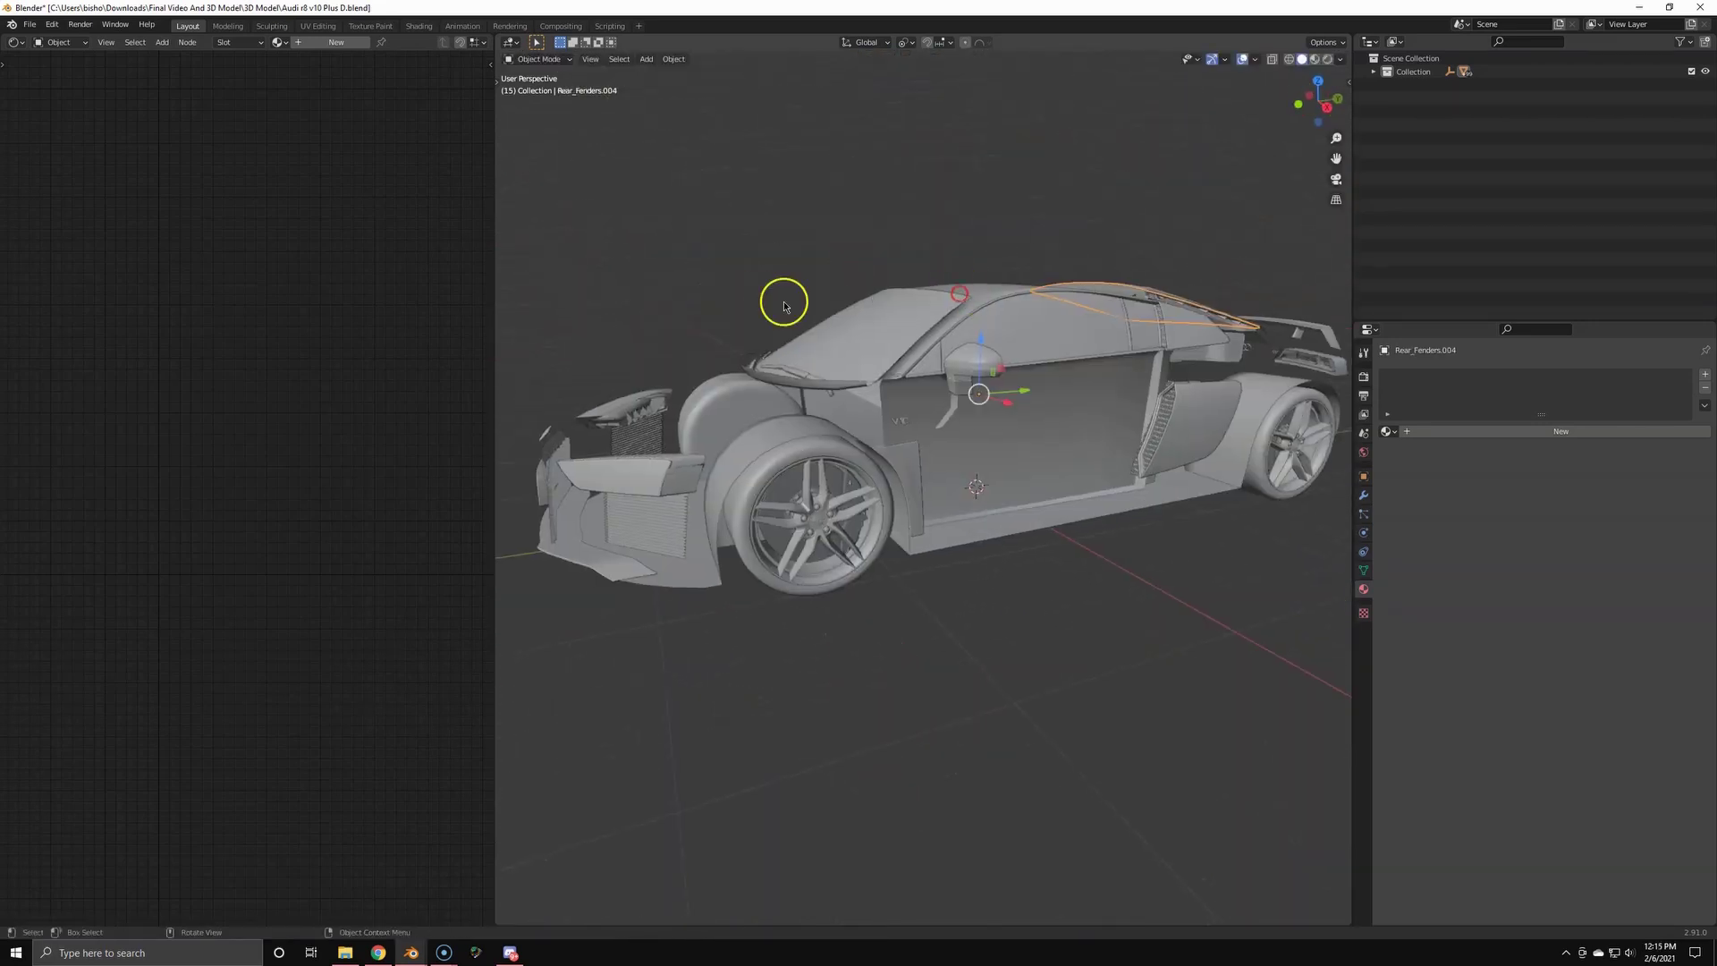
- Pick the headlight trim part and unhide everything so the hidden parts come back selected
{"action": "middle_click_drag", "start_coordinate": [781, 303], "coordinate": [987, 275]}
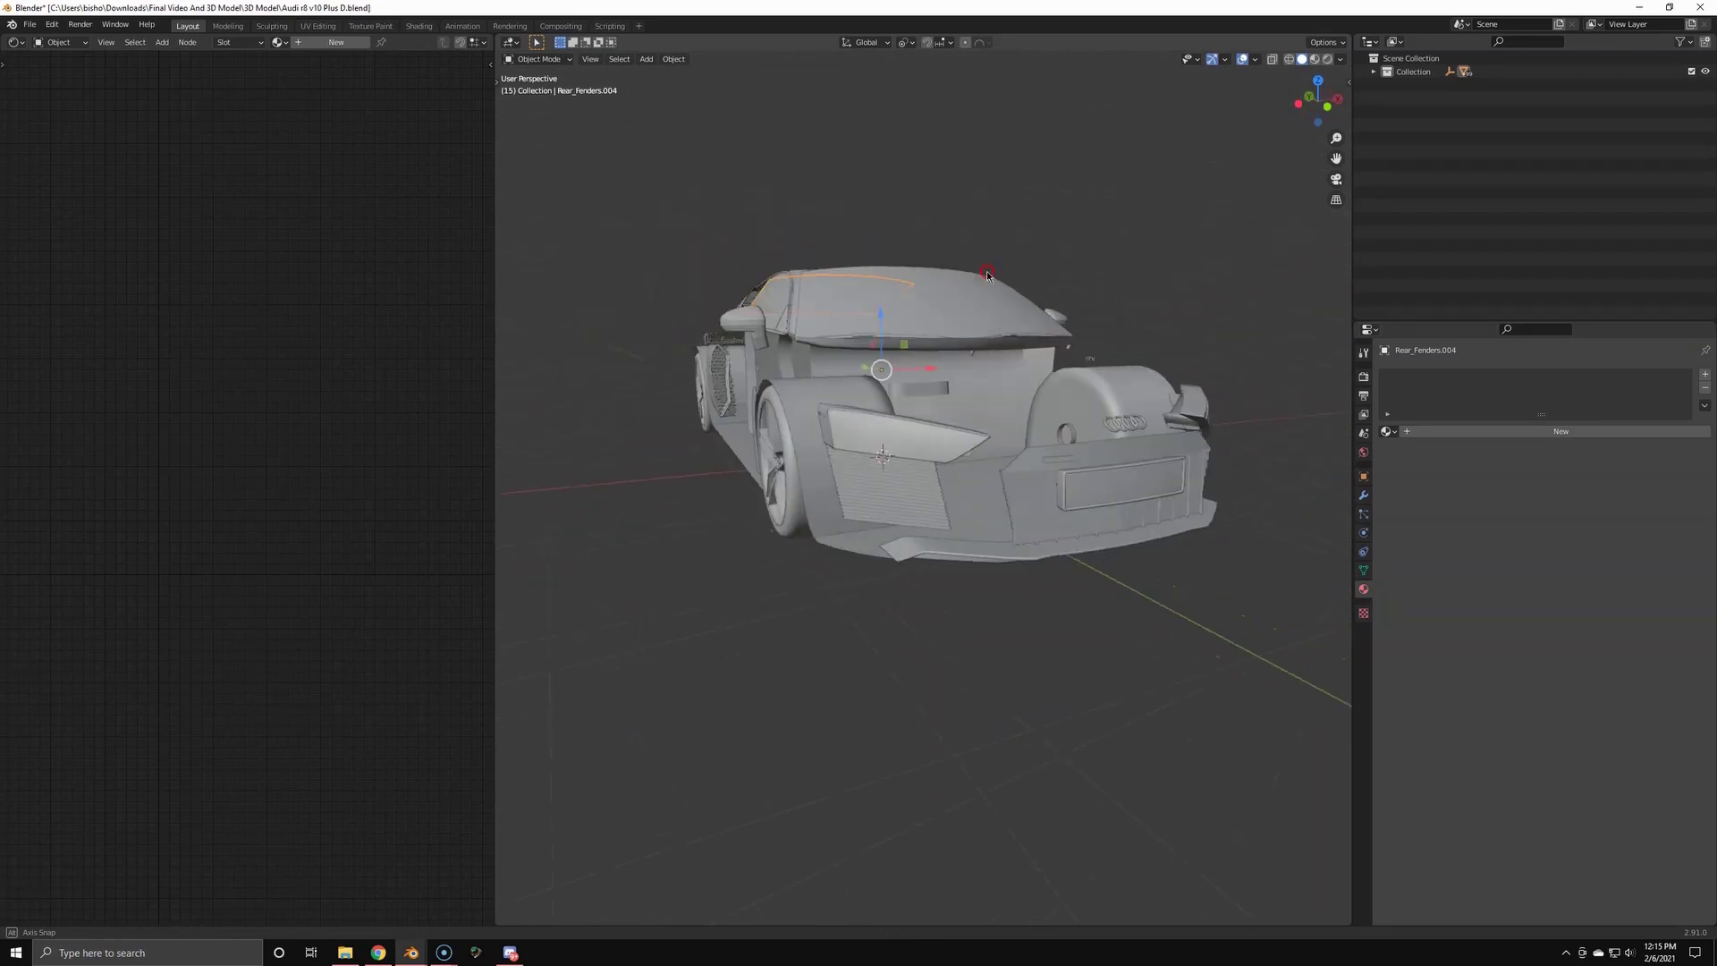
{"action": "left_click", "coordinate": [874, 487]}
{"action": "mouse_move", "coordinate": [874, 487]}
{"action": "middle_mouse_down"}
{"action": "mouse_move", "coordinate": [1027, 472]}
{"action": "mouse_move", "coordinate": [997, 502]}
{"action": "mouse_move", "coordinate": [938, 491]}
{"action": "mouse_move", "coordinate": [812, 513]}
{"action": "mouse_move", "coordinate": [985, 441]}
{"action": "mouse_move", "coordinate": [878, 448]}
{"action": "mouse_move", "coordinate": [847, 479]}
{"action": "mouse_move", "coordinate": [954, 492]}
{"action": "mouse_move", "coordinate": [818, 477]}
{"action": "mouse_move", "coordinate": [942, 458]}
{"action": "mouse_move", "coordinate": [1037, 480]}
{"action": "mouse_move", "coordinate": [874, 474]}
{"action": "mouse_move", "coordinate": [893, 448]}
{"action": "mouse_move", "coordinate": [870, 460]}
{"action": "middle_mouse_up"}
{"action": "key", "text": "alt+h"}
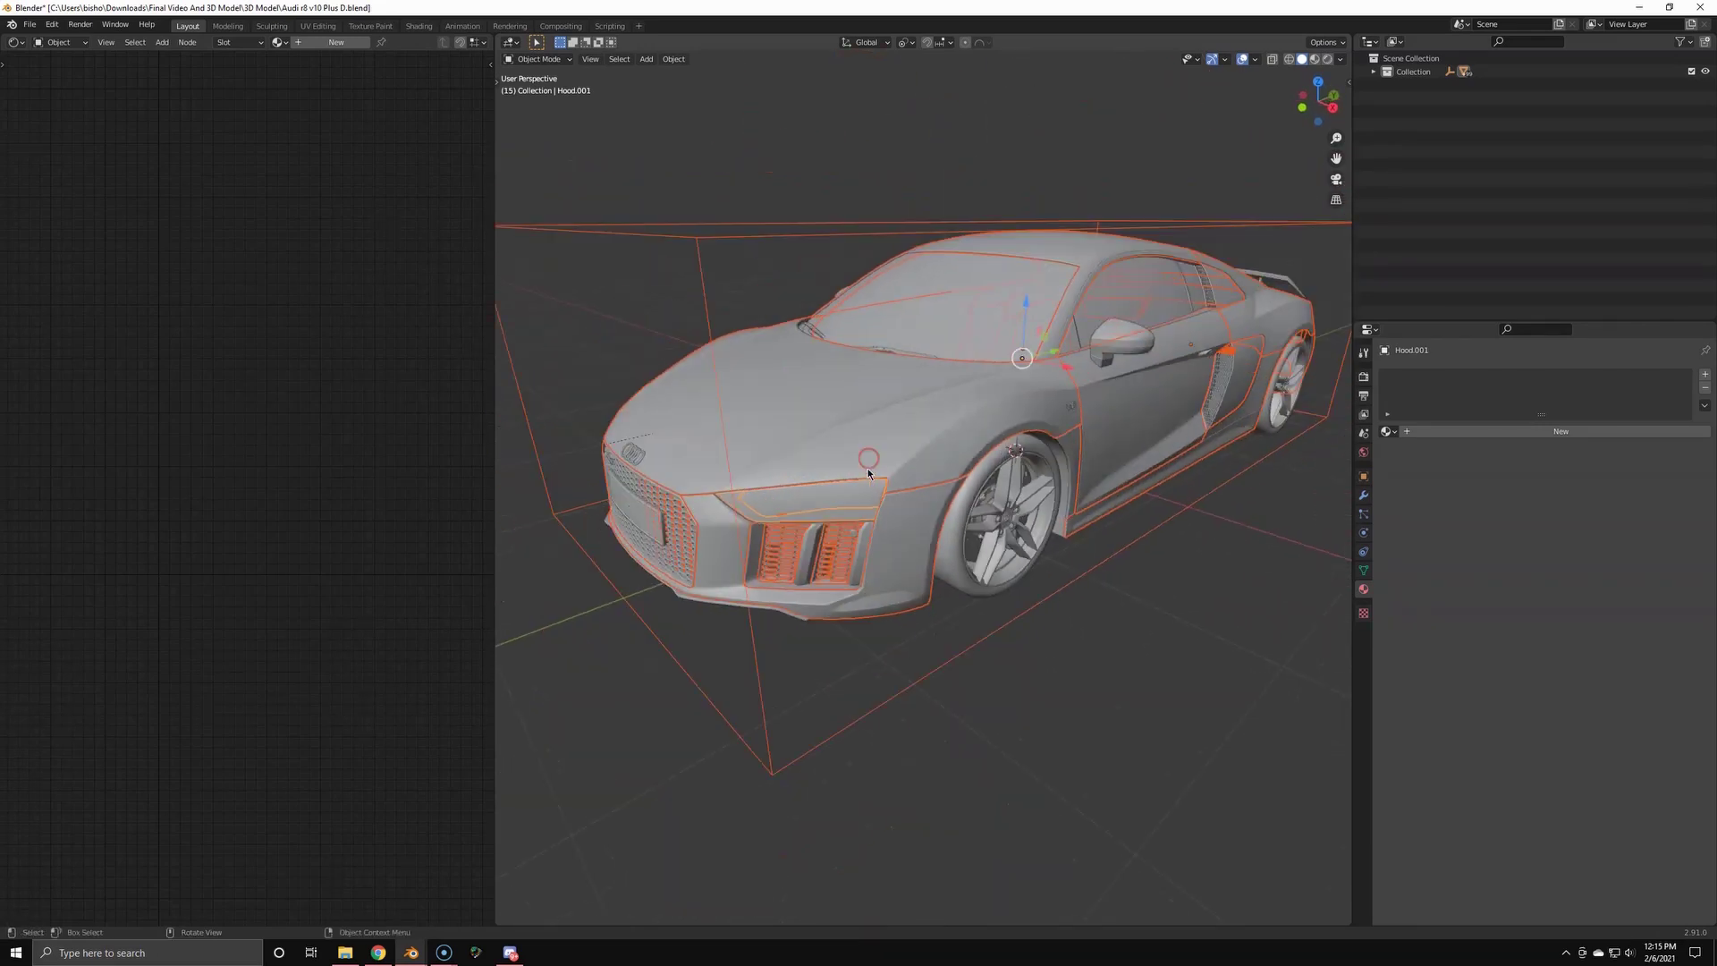
- Isolate the selected parts in Local View and hide every part linked by the Carpaint material
{"action": "key", "text": "KP_Divide"}
{"action": "left_click", "coordinate": [784, 577]}
{"action": "key", "text": "shift+l"}
{"action": "left_click", "coordinate": [786, 575]}
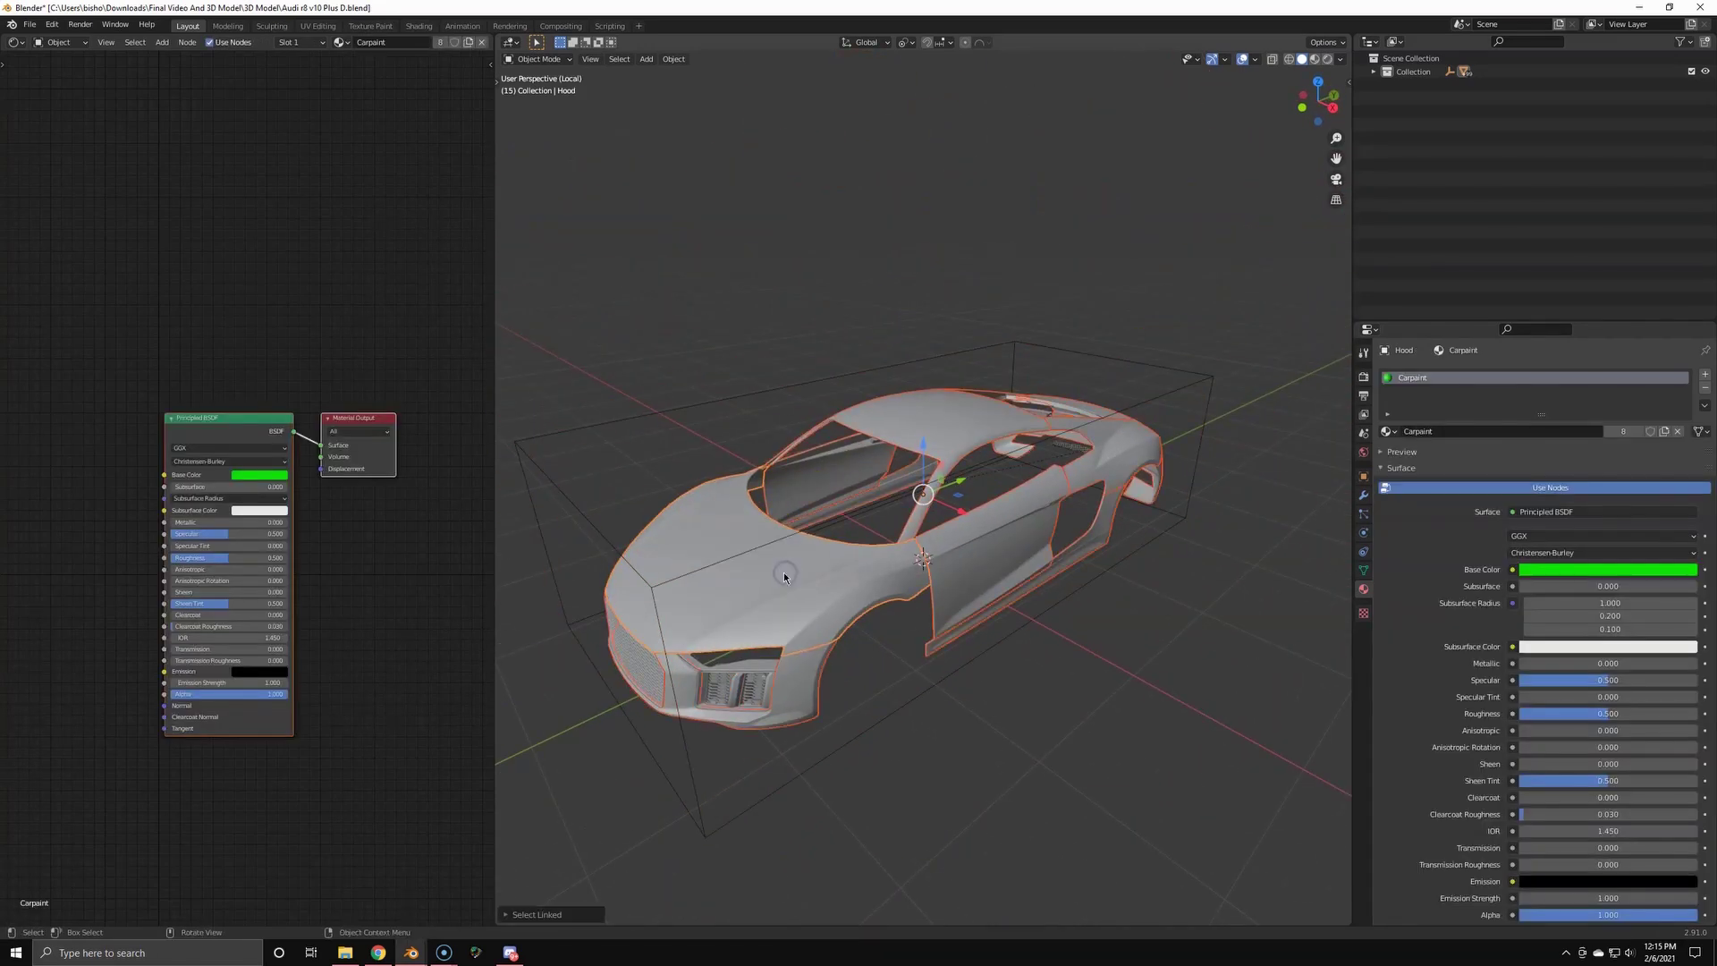
{"action": "key", "text": "h"}
{"action": "middle_click_drag", "start_coordinate": [786, 576], "coordinate": [803, 552]}
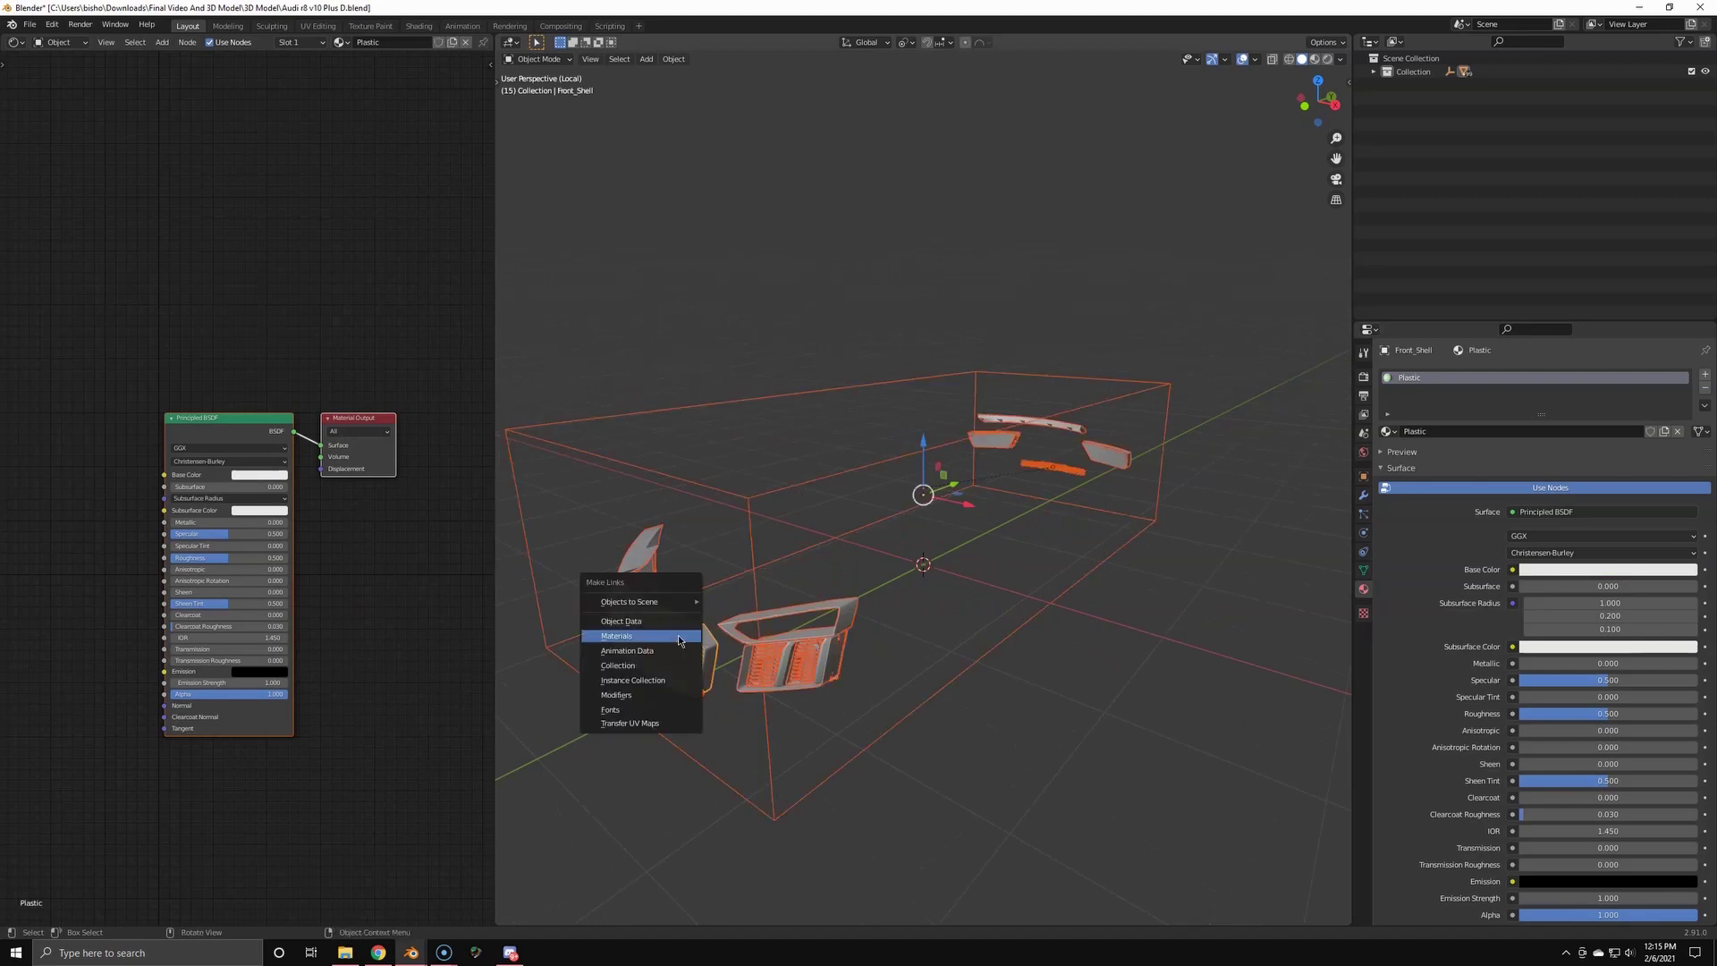
- Link the front grille's Plastic material to the isolated trim parts and leave Local View
{"action": "left_click", "coordinate": [680, 640]}
{"action": "middle_click_drag", "start_coordinate": [680, 641], "coordinate": [745, 588]}
{"action": "key", "text": "KP_Divide"}
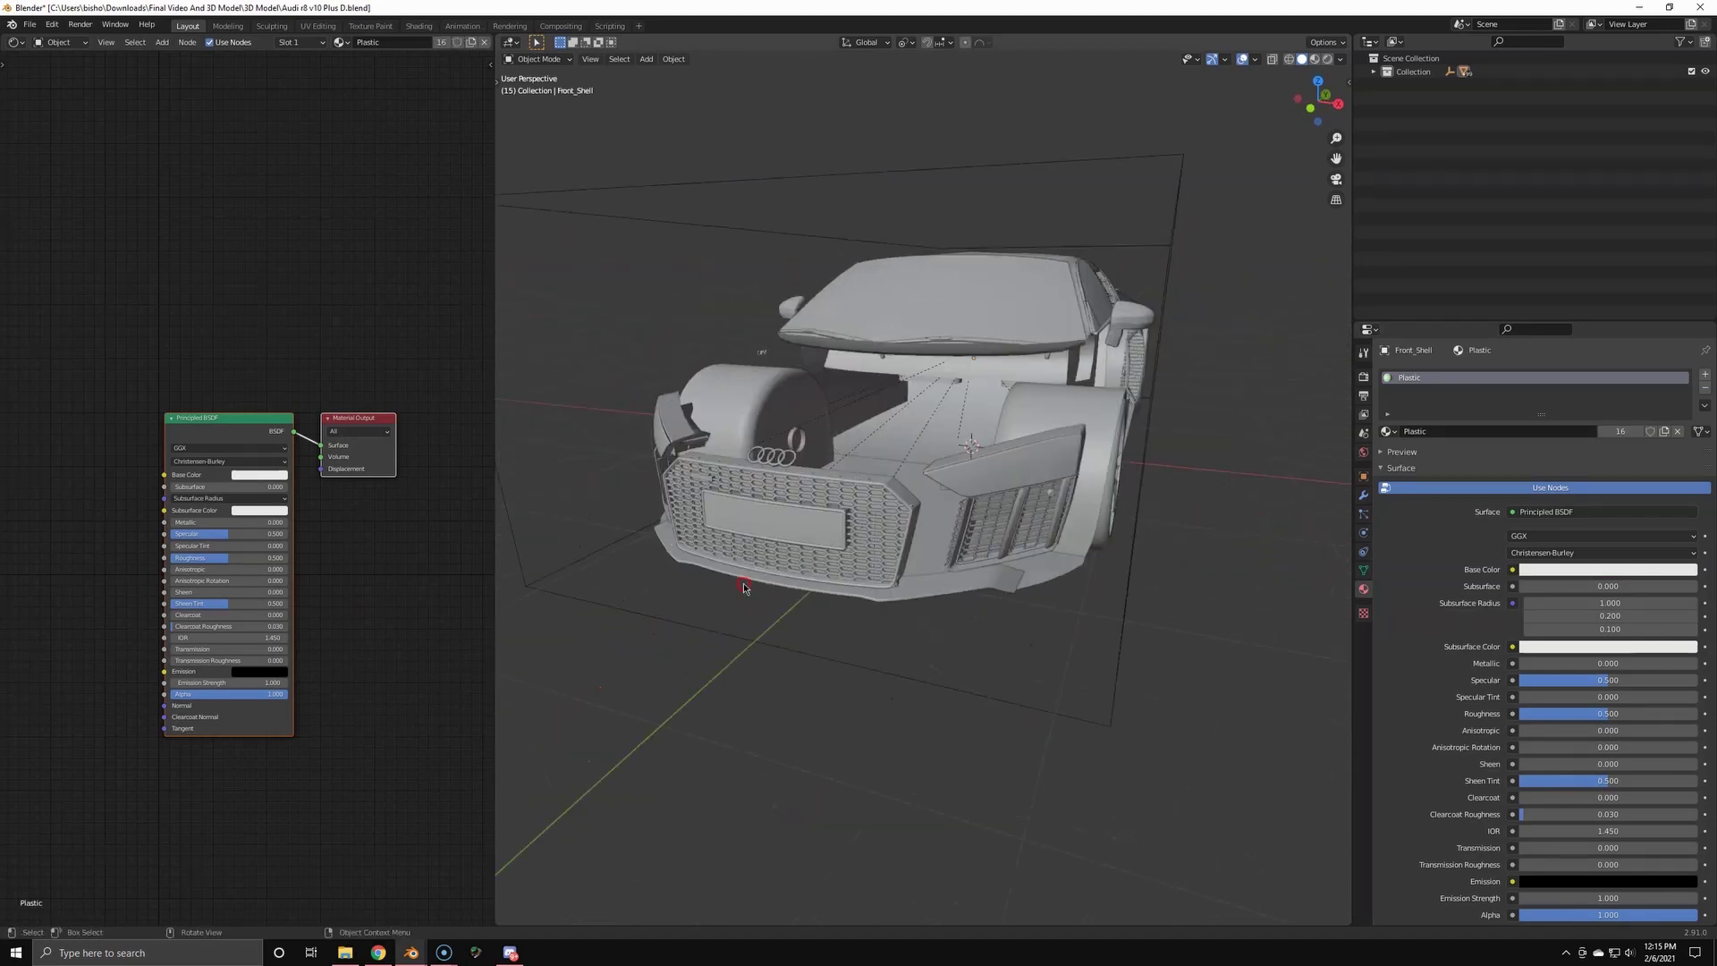
- Switch to Material Preview and darken the Plastic material's base color
{"action": "left_click", "coordinate": [874, 582]}
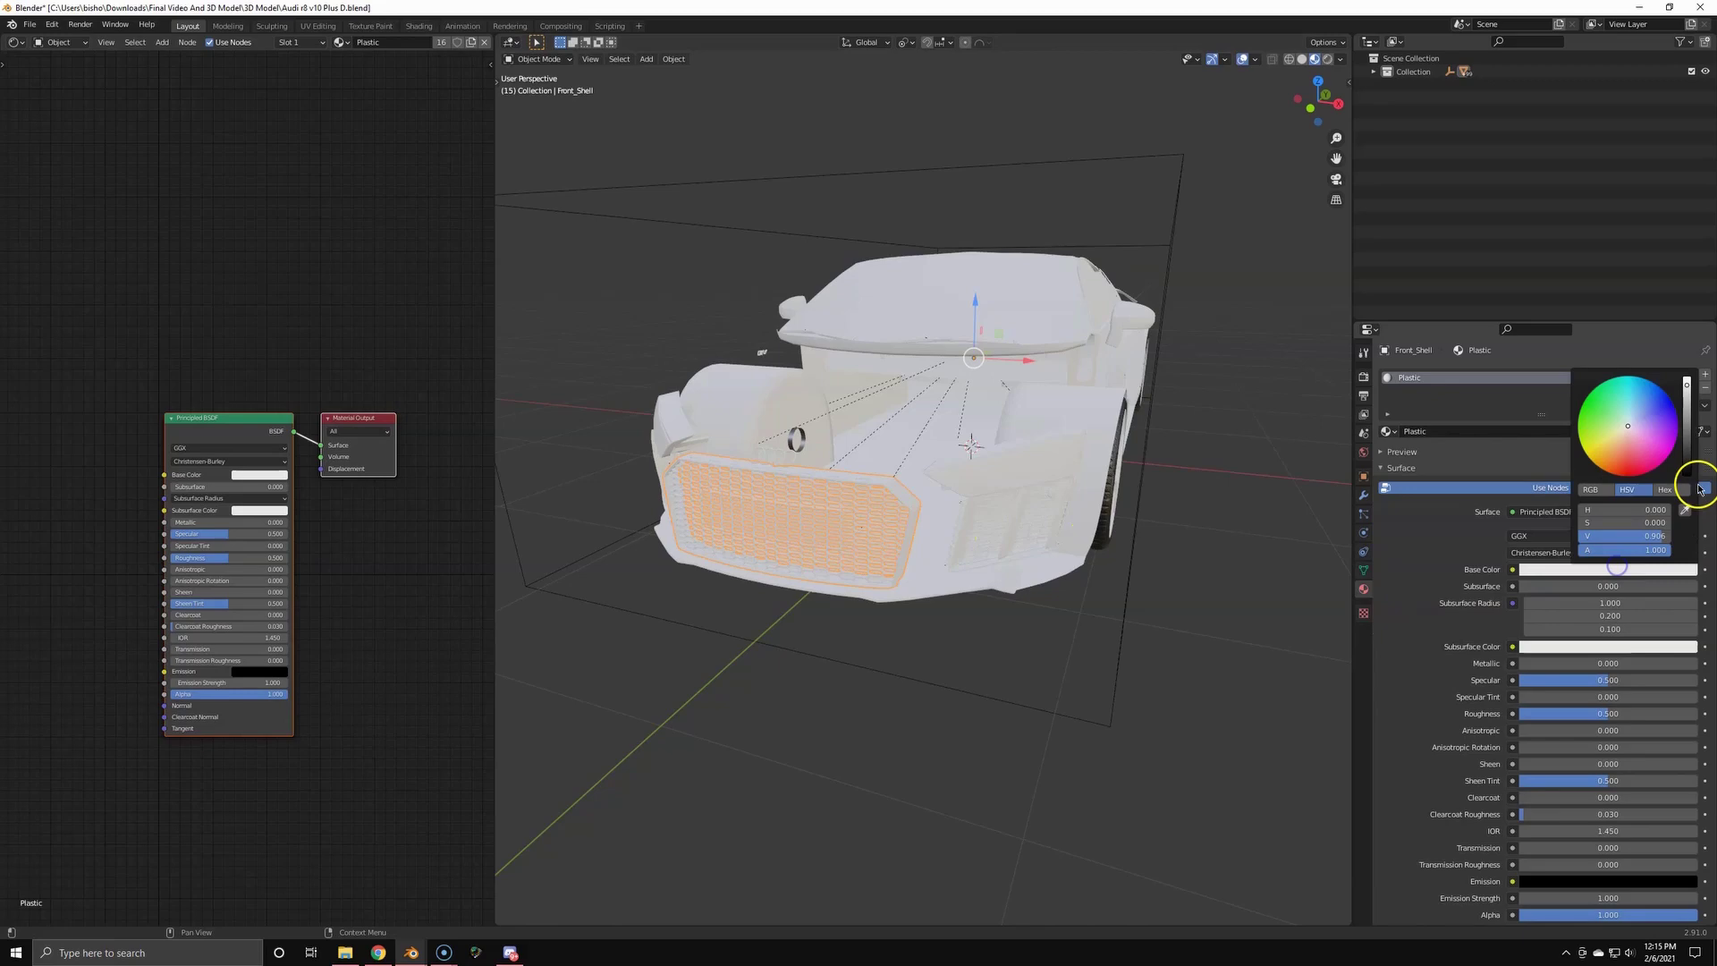
{"action": "left_click", "coordinate": [1687, 474]}
- Select the parts that share the Plastic material and hide them
{"action": "mouse_move", "coordinate": [1122, 502]}
{"action": "middle_mouse_down"}
{"action": "mouse_move", "coordinate": [1066, 507]}
{"action": "mouse_move", "coordinate": [1106, 503]}
{"action": "mouse_move", "coordinate": [1027, 466]}
{"action": "mouse_move", "coordinate": [882, 487]}
{"action": "mouse_move", "coordinate": [1047, 491]}
{"action": "mouse_move", "coordinate": [948, 403]}
{"action": "middle_mouse_up"}
{"action": "left_click", "coordinate": [1026, 465]}
{"action": "left_click", "coordinate": [1027, 465]}
{"action": "key", "text": "h"}
- Select the finished grille and trim parts and hide them
{"action": "left_click", "coordinate": [939, 493]}
{"action": "left_click", "coordinate": [1047, 491]}
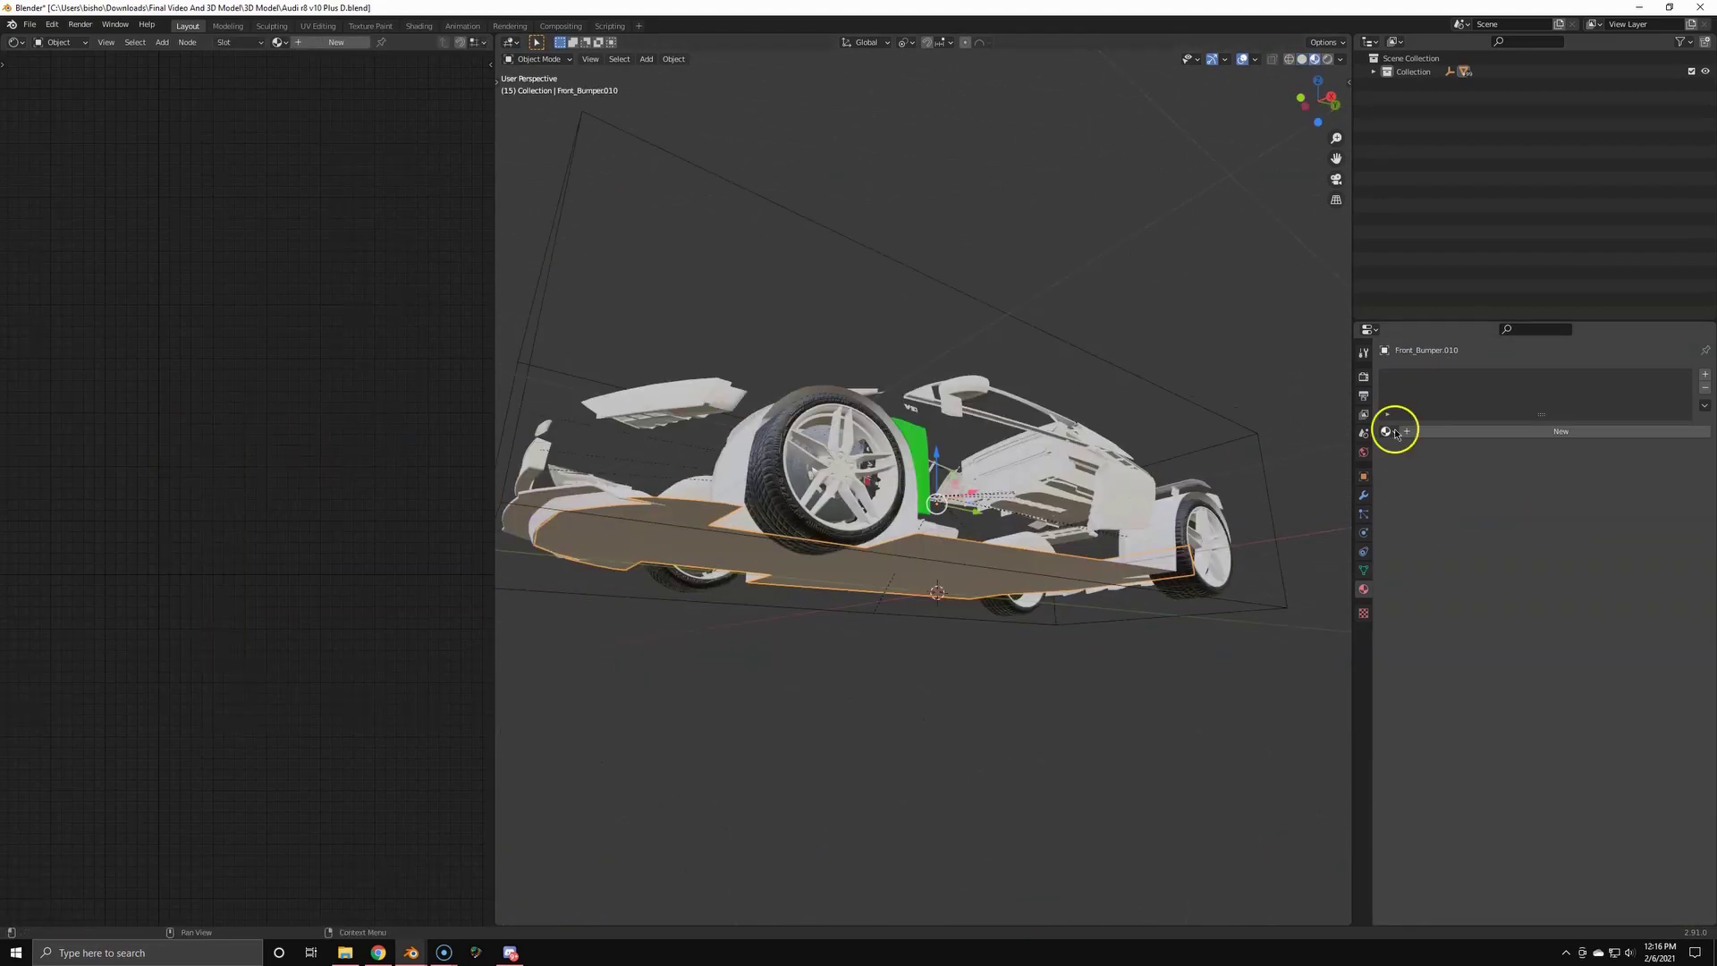
{"action": "key", "text": "h"}
- Bring up the existing materials for the underbody panel, and create a new material for the wheel hub bolts
{"action": "middle_click_drag", "start_coordinate": [984, 501], "coordinate": [1038, 617]}
{"action": "left_click", "coordinate": [1227, 536]}
{"action": "left_click", "coordinate": [1042, 626]}
{"action": "left_click", "coordinate": [1391, 432]}
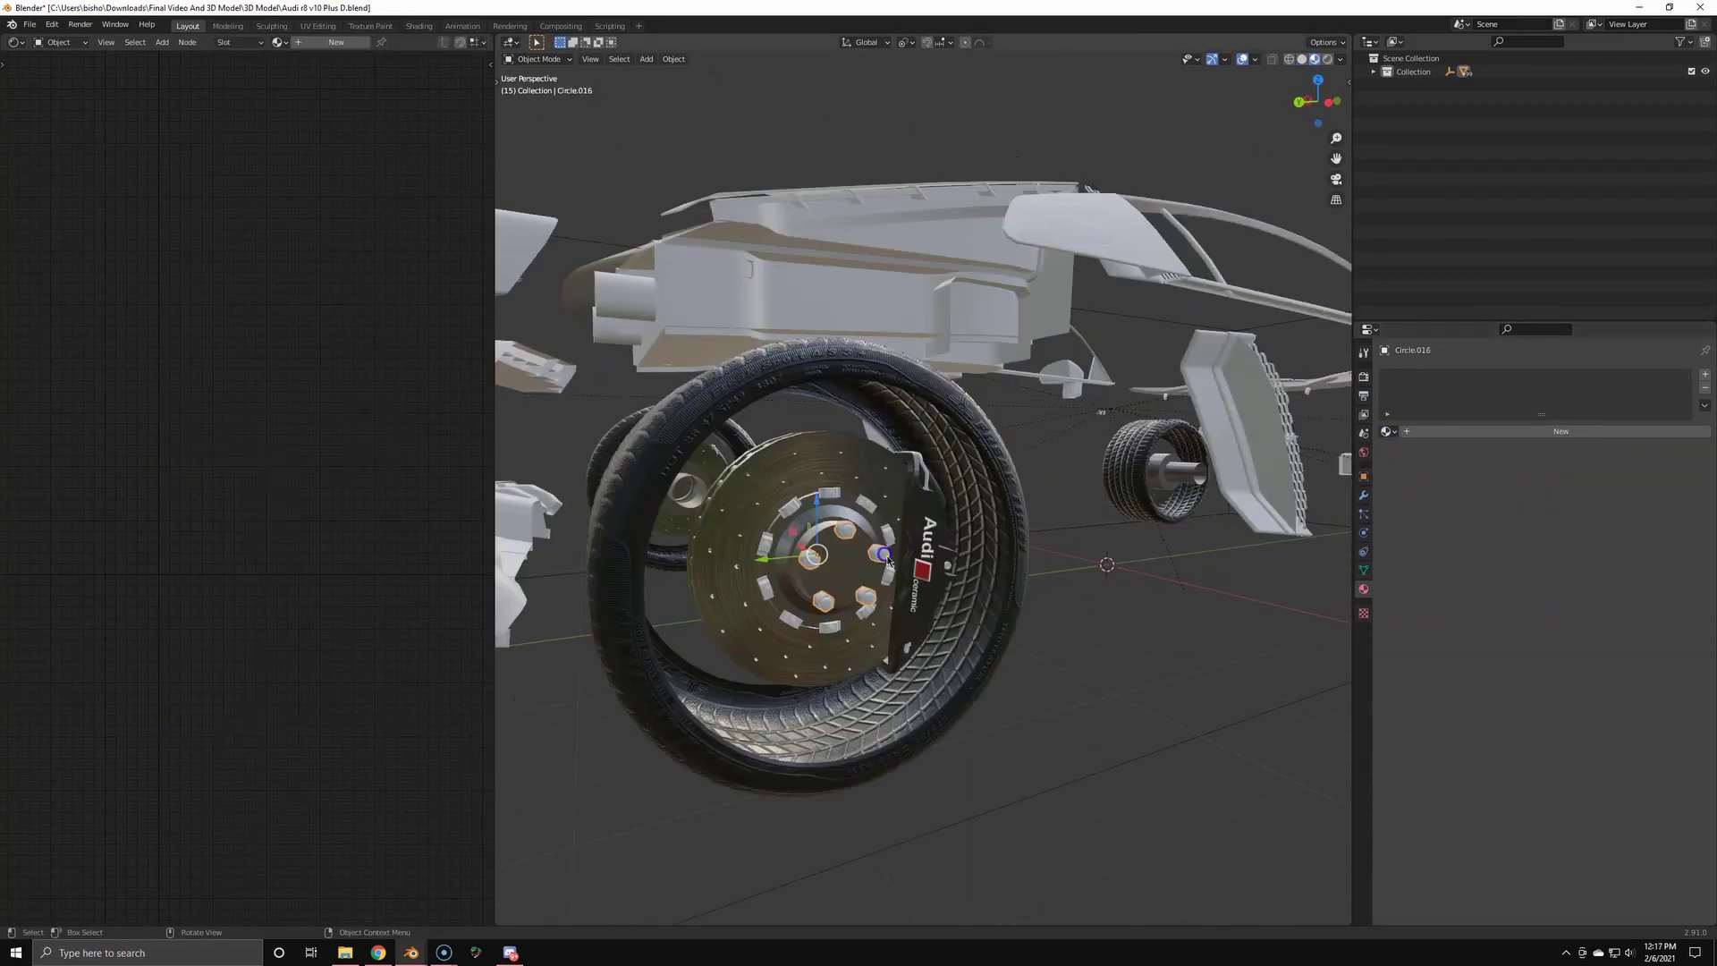
{"action": "left_click", "coordinate": [1463, 433]}
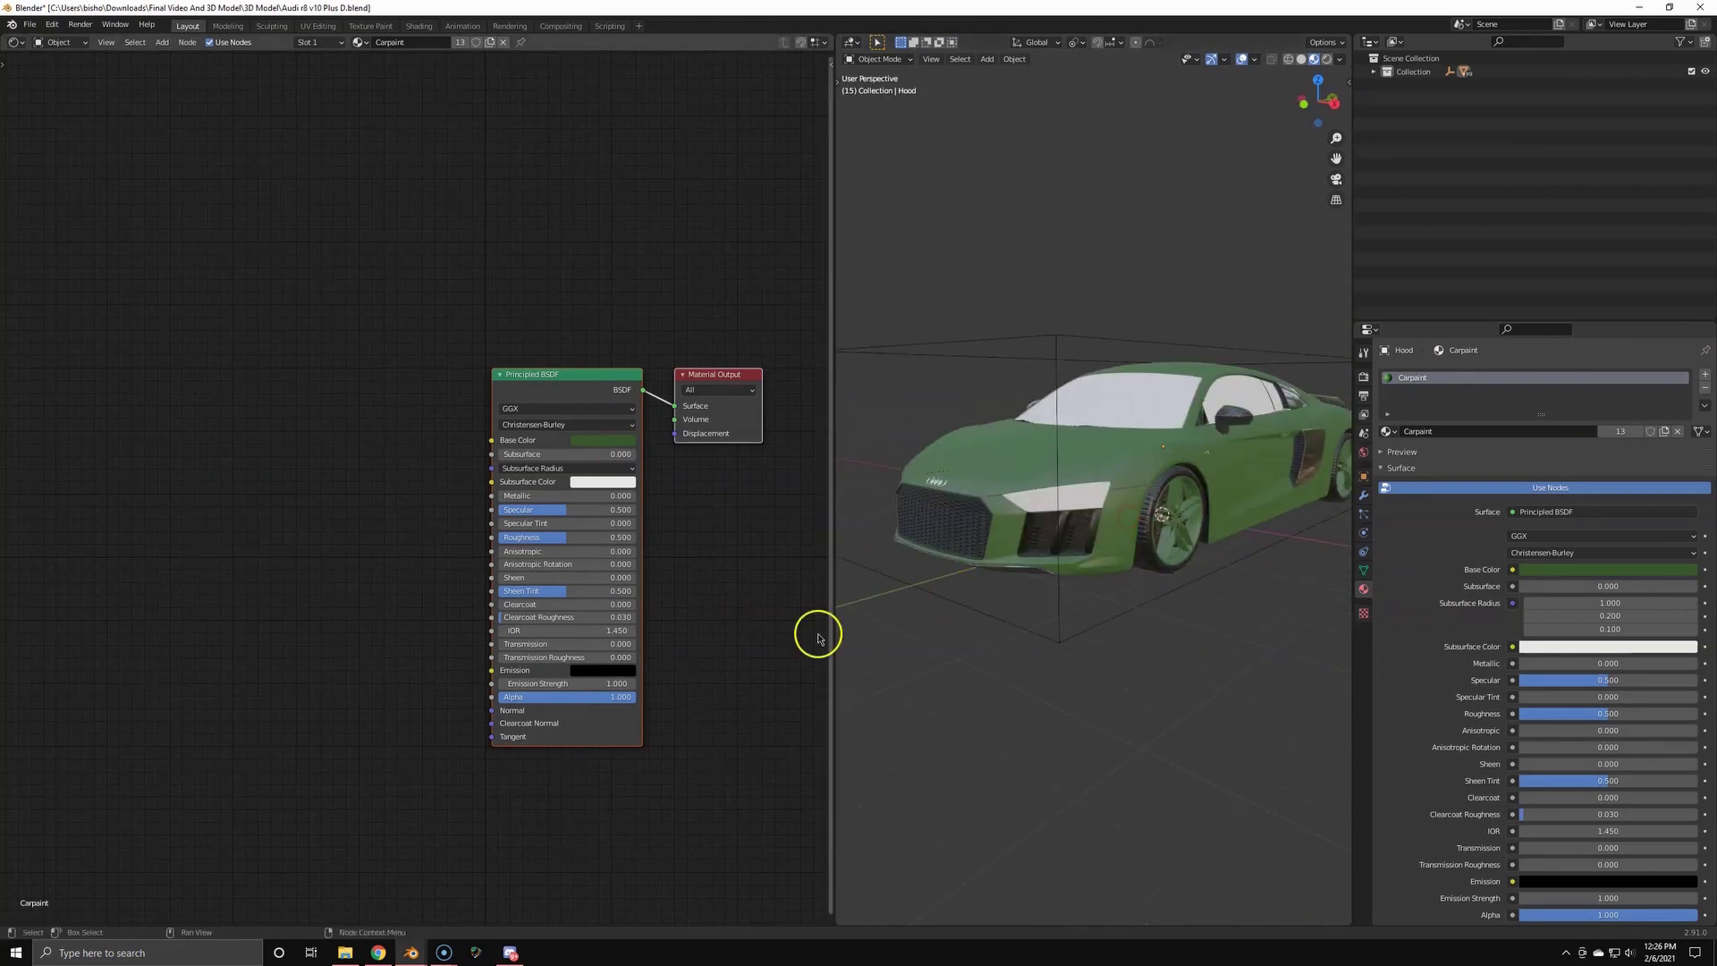
- Set the Carpaint shader's Metallic to 1, Clearcoat to 2 and Roughness to 0.55
{"action": "left_click_drag", "start_coordinate": [833, 623], "coordinate": [685, 624]}
{"action": "scroll", "coordinate": [475, 583], "scroll_direction": "up", "scroll_amount": 3}
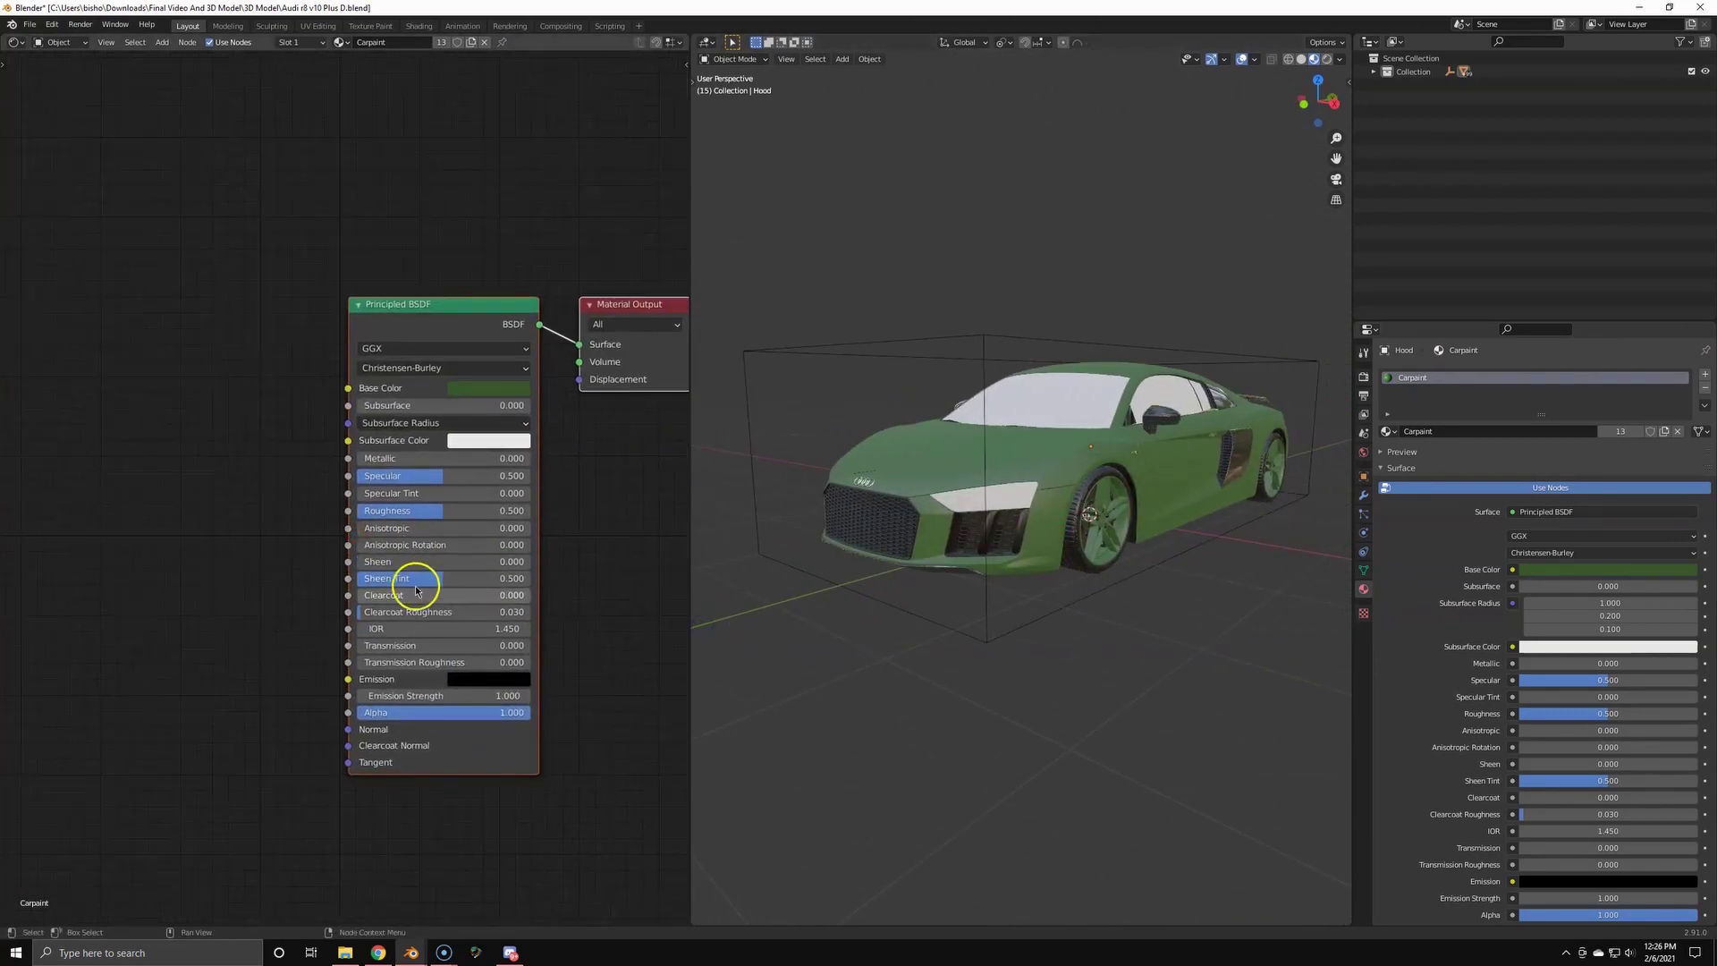
{"action": "left_click", "coordinate": [255, 598]}
{"action": "left_click", "coordinate": [443, 457]}
{"action": "type", "text": "1"}
{"action": "left_click", "coordinate": [310, 463]}
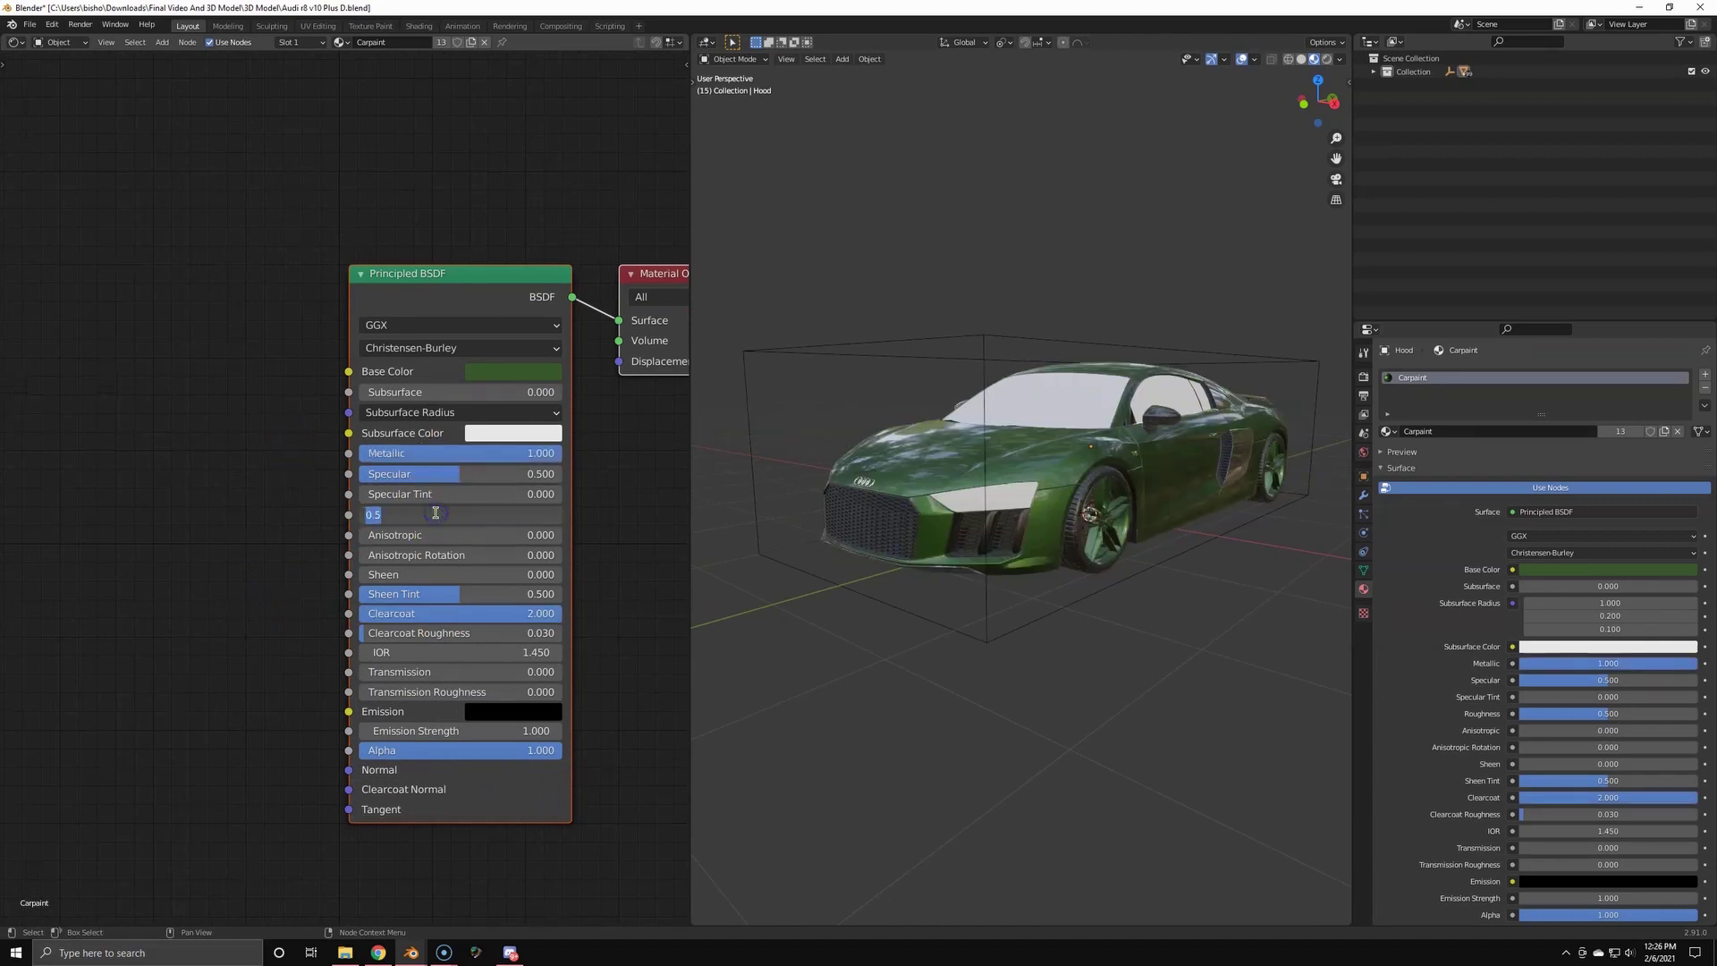
- Add a Voronoi Texture node and connect its Color output to the Principled BSDF's Normal input
{"action": "middle_click_drag", "start_coordinate": [858, 465], "coordinate": [989, 459]}
{"action": "scroll", "coordinate": [924, 467], "scroll_direction": "up", "scroll_amount": 2}
{"action": "middle_click_drag", "start_coordinate": [154, 589], "coordinate": [388, 529]}
{"action": "scroll", "coordinate": [388, 530], "scroll_direction": "down", "scroll_amount": 3}
{"action": "key", "text": "shift+a"}
{"action": "type", "text": "s"}
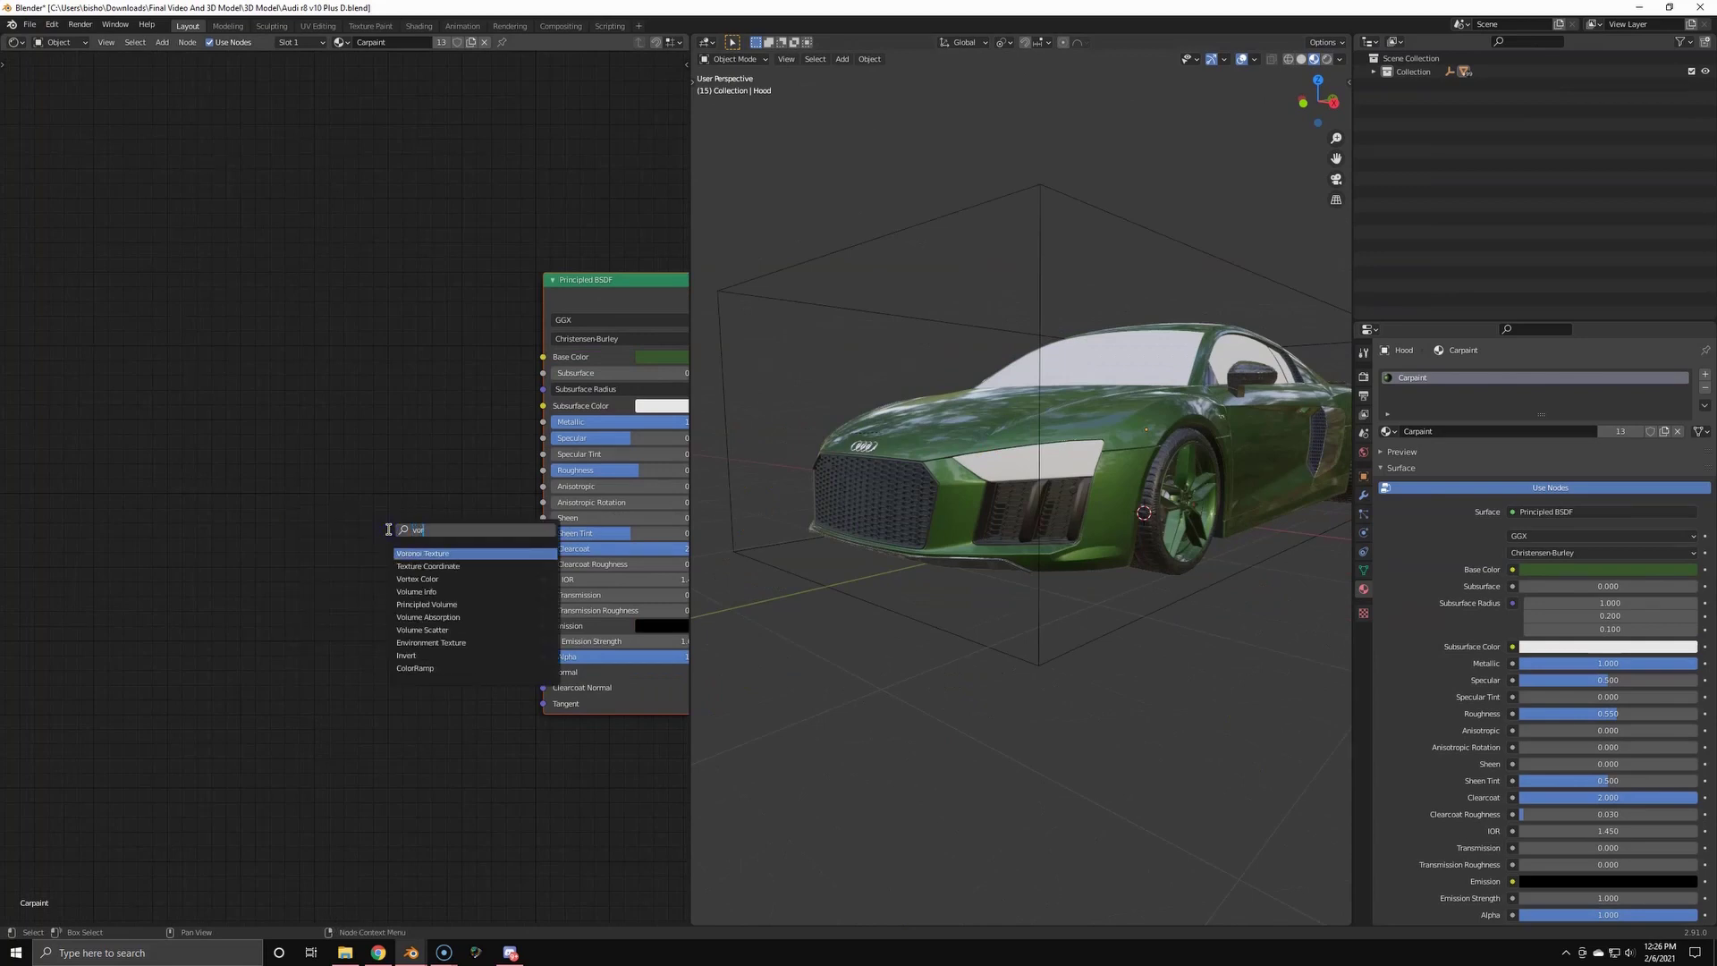
{"action": "type", "text": "t"}
{"action": "key", "text": "Return"}
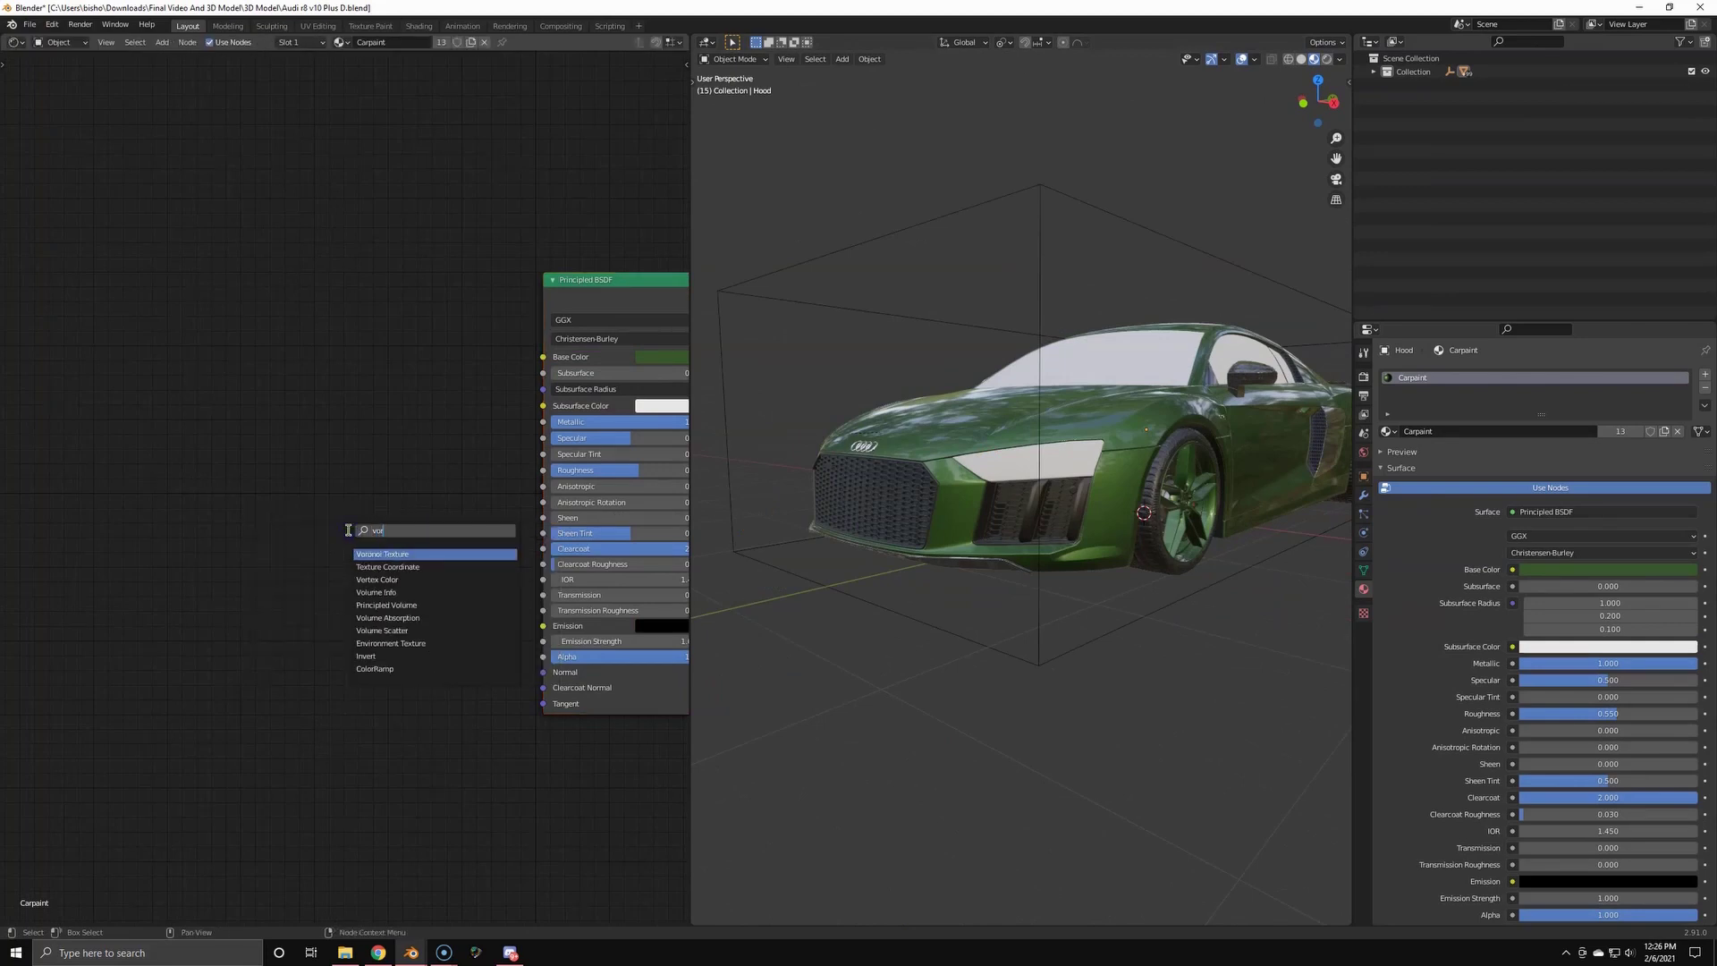
{"action": "key", "text": "Return"}
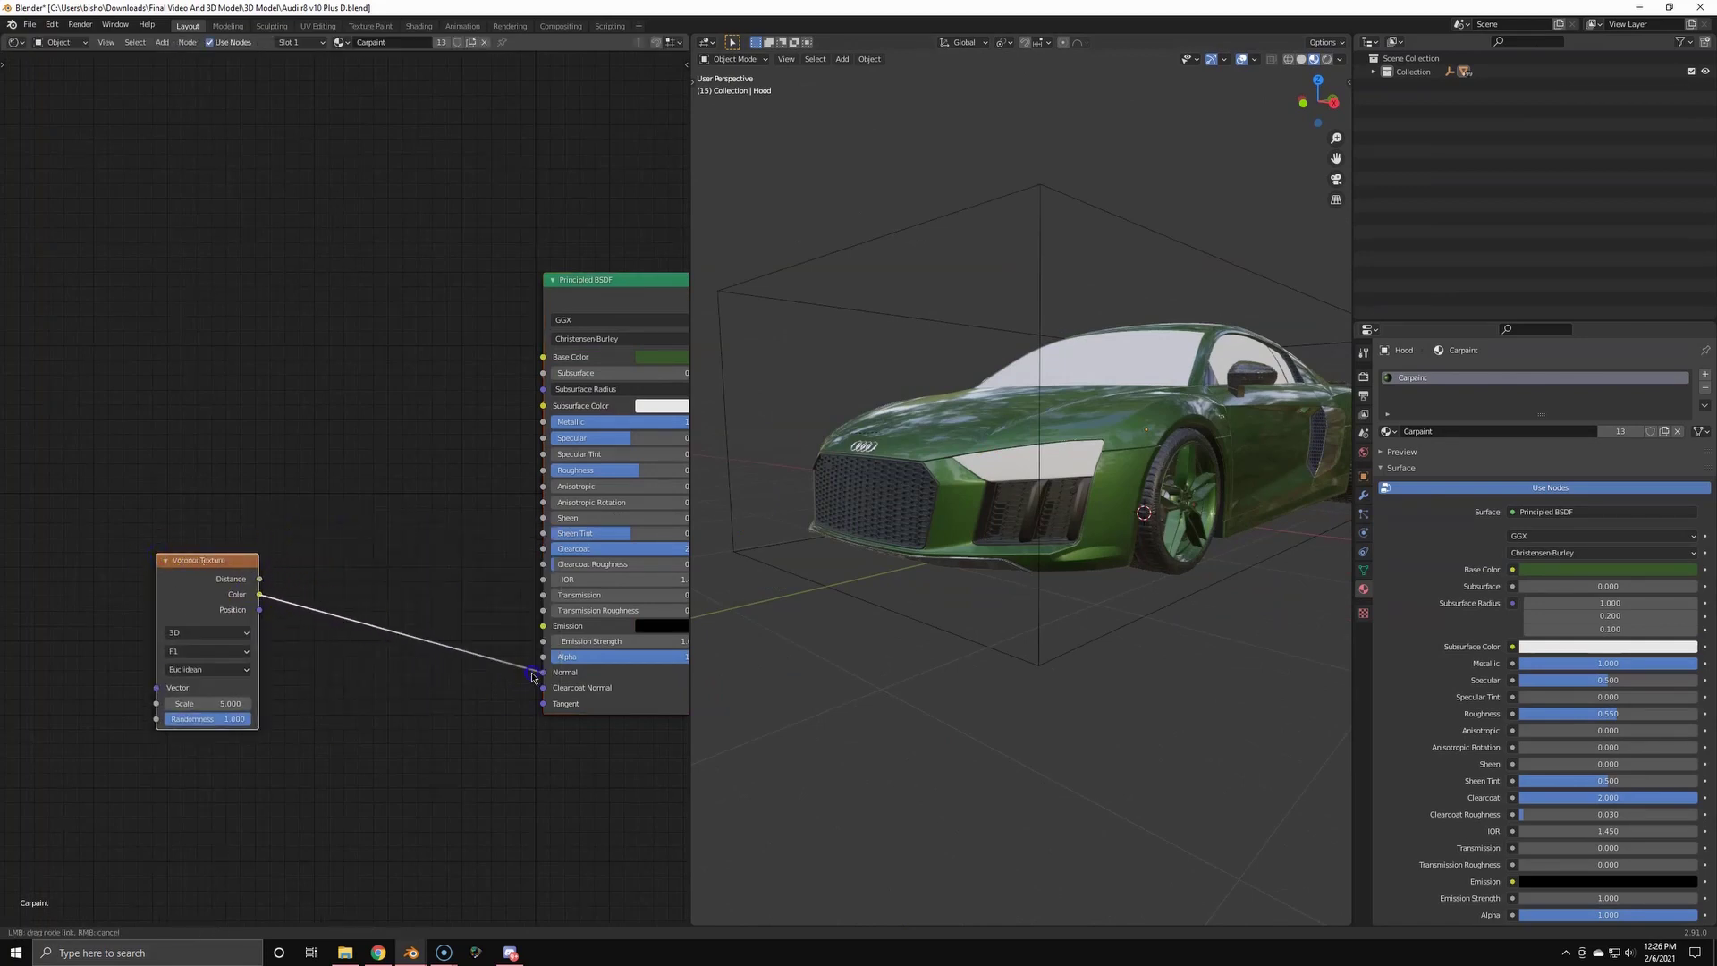
{"action": "left_click_drag", "start_coordinate": [532, 675], "coordinate": [534, 674]}
- Insert a Separate RGB node on the link between the Voronoi Texture and the Principled BSDF
{"action": "key", "text": "shift+a"}
{"action": "left_click", "coordinate": [534, 673]}
{"action": "type", "text": "se"}
{"action": "left_click", "coordinate": [574, 695]}
{"action": "left_click", "coordinate": [295, 592]}
- Insert a Combine RGB node after the Separate RGB node, on the link to the Principled BSDF
{"action": "key", "text": "shift+a"}
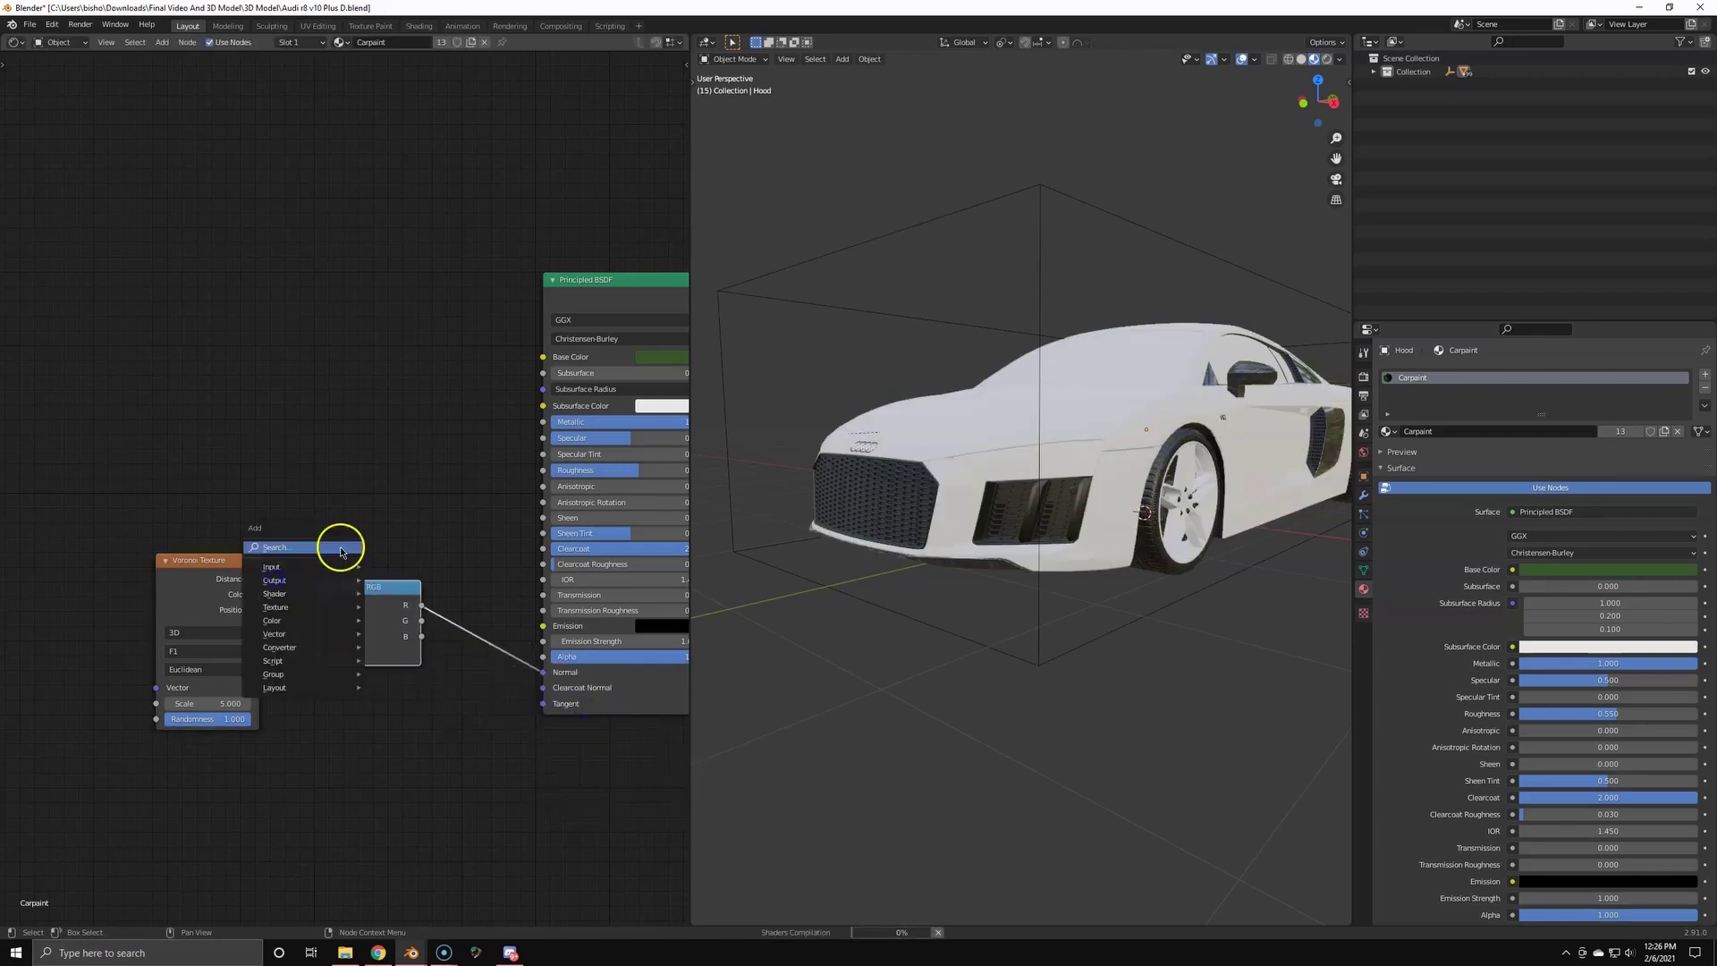
{"action": "left_click", "coordinate": [340, 549]}
{"action": "type", "text": "combi"}
{"action": "left_click", "coordinate": [405, 581]}
{"action": "left_click", "coordinate": [450, 605]}
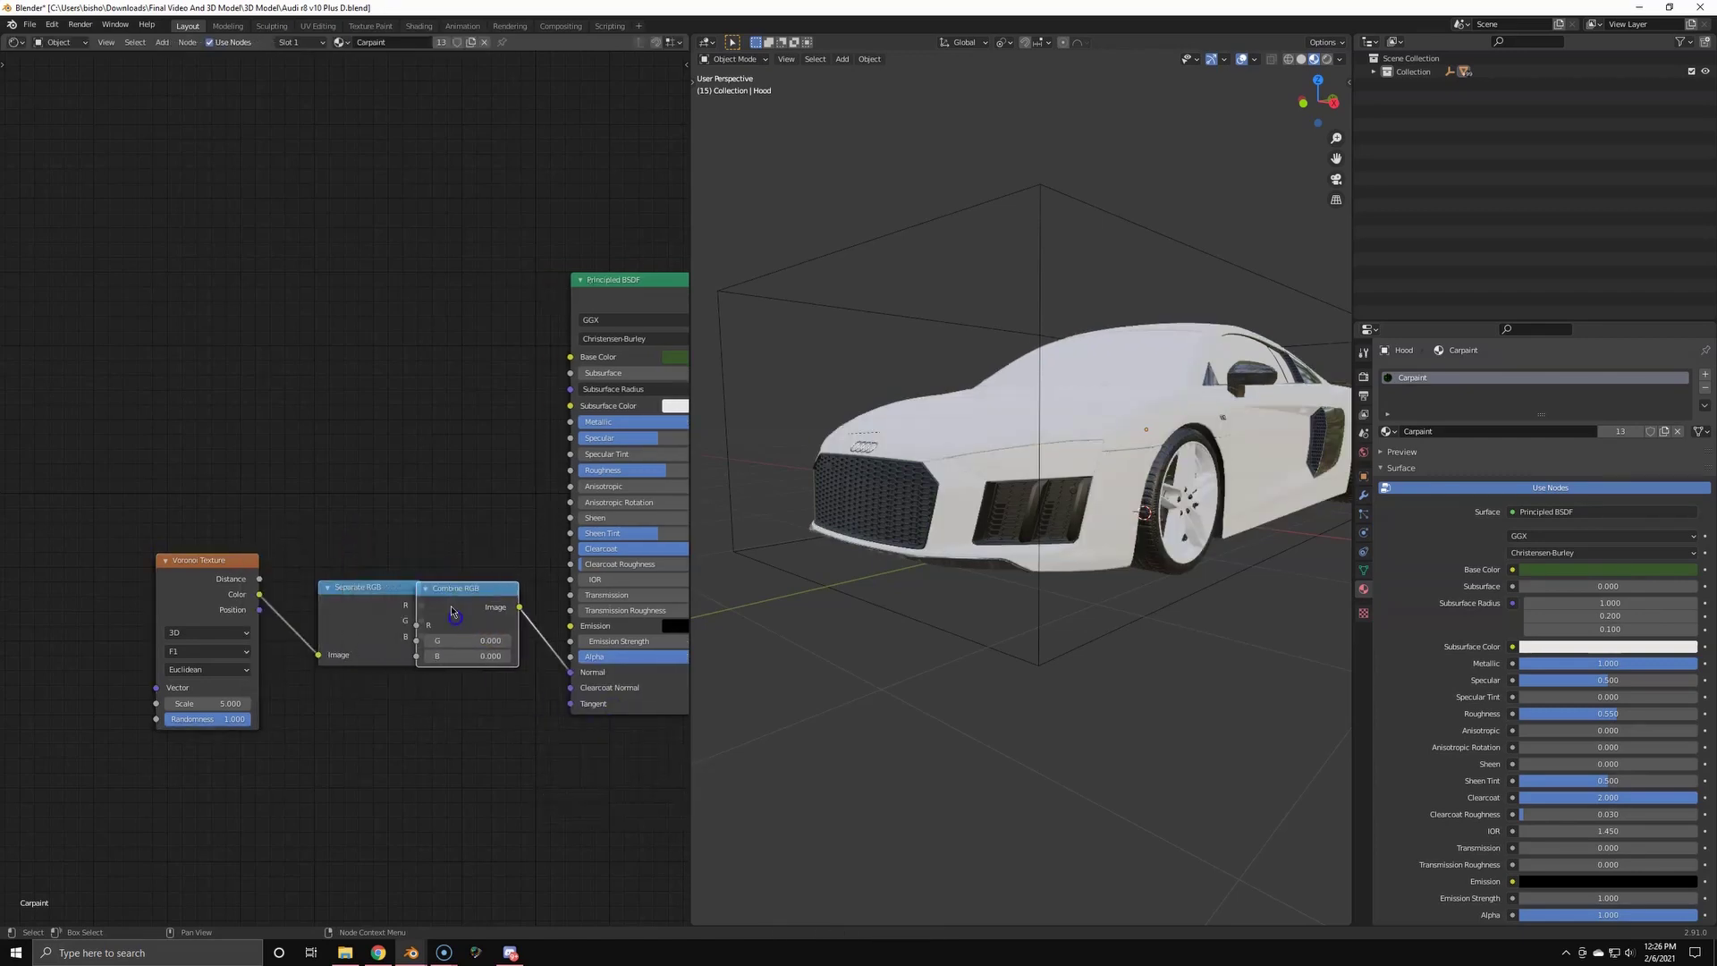
- Insert a Normal Map node between the Combine RGB node and the Principled BSDF's Normal input
{"action": "key", "text": "shift+a"}
{"action": "left_click", "coordinate": [454, 553]}
{"action": "type", "text": "no"}
{"action": "left_click", "coordinate": [515, 592]}
{"action": "left_click", "coordinate": [592, 616]}
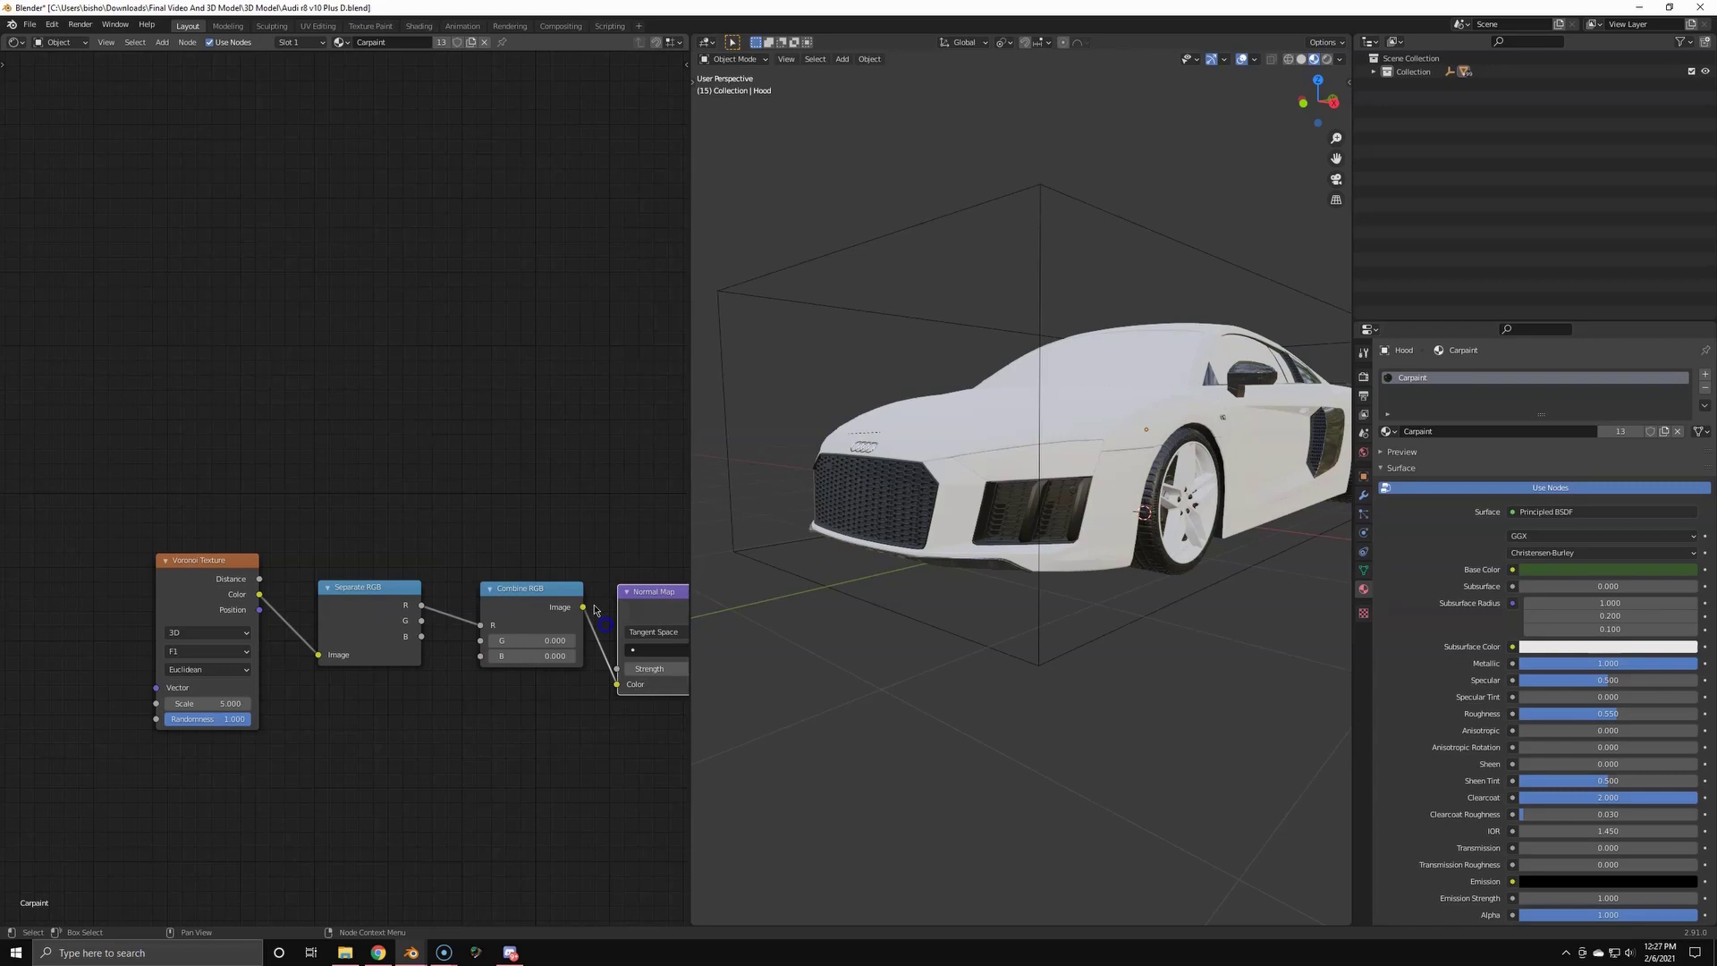
- Connect the Separate RGB node's G output to Combine RGB's G input and set Combine RGB's B value to 1
{"action": "scroll", "coordinate": [573, 568], "scroll_direction": "down", "scroll_amount": 1}
{"action": "left_click_drag", "start_coordinate": [412, 602], "coordinate": [459, 618]}
{"action": "left_click", "coordinate": [514, 634]}
{"action": "type", "text": "1"}
{"action": "key", "text": "Return"}
{"action": "scroll", "coordinate": [509, 609], "scroll_direction": "down", "scroll_amount": 1}
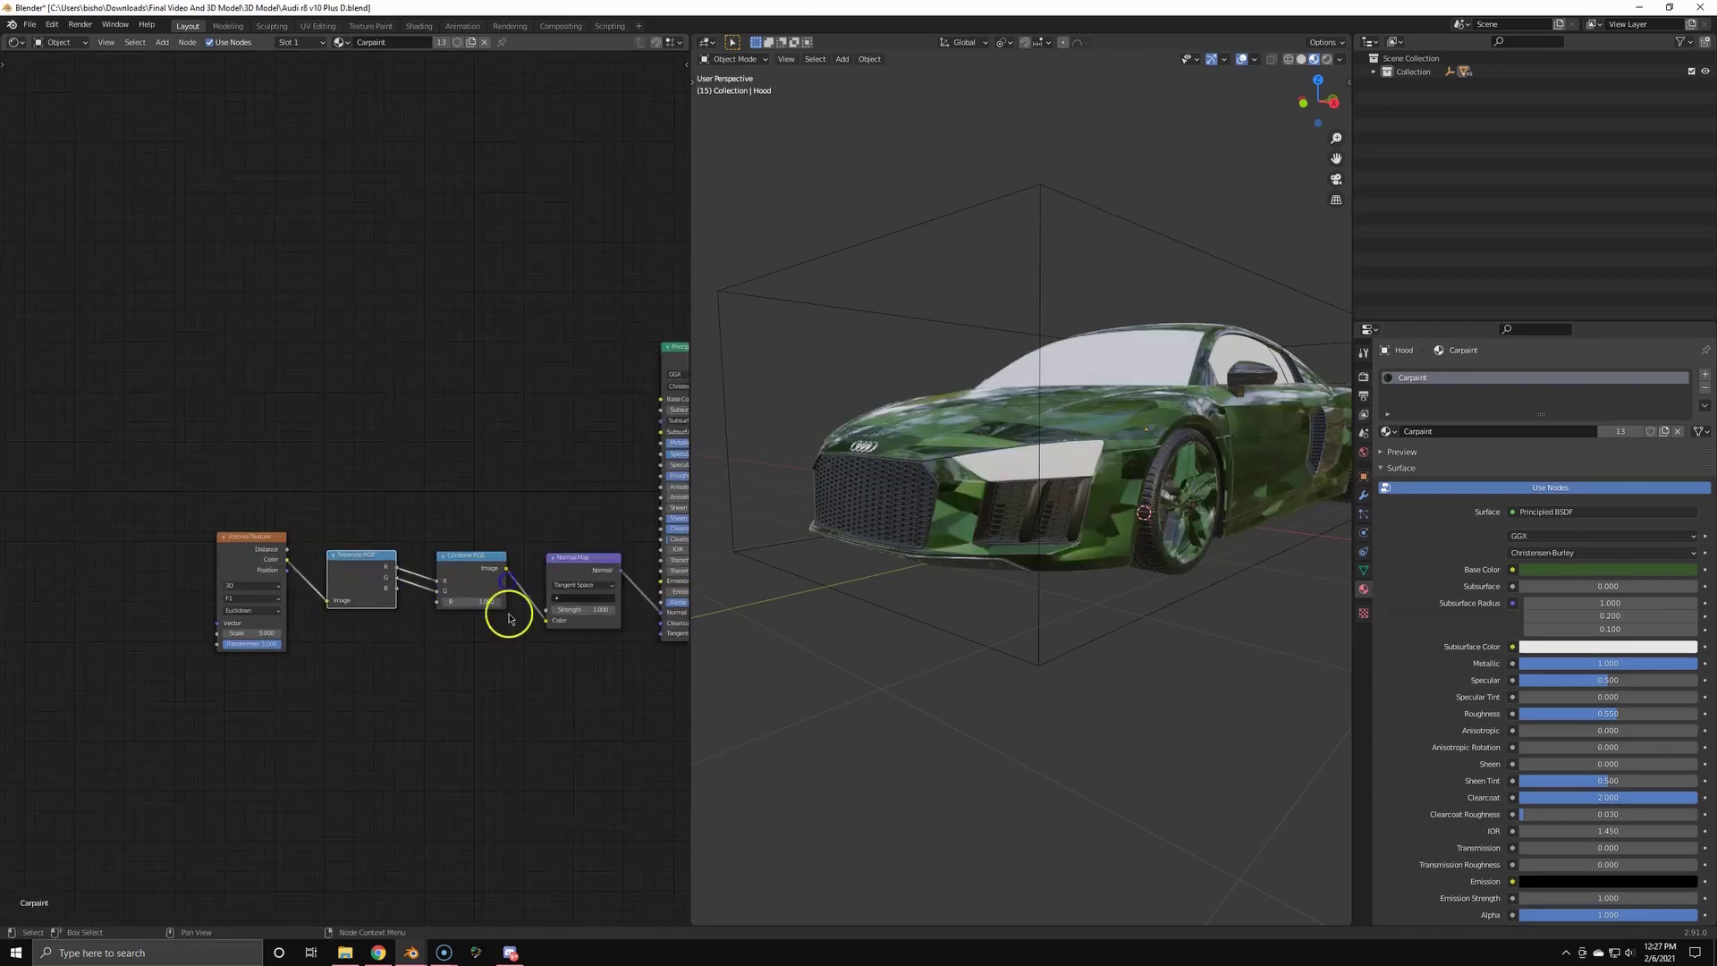
- Add a Texture Coordinate node before the Voronoi Texture
{"action": "middle_click_drag", "start_coordinate": [510, 617], "coordinate": [445, 602]}
{"action": "middle_click_drag", "start_coordinate": [165, 577], "coordinate": [525, 577]}
{"action": "key", "text": "shift+a"}
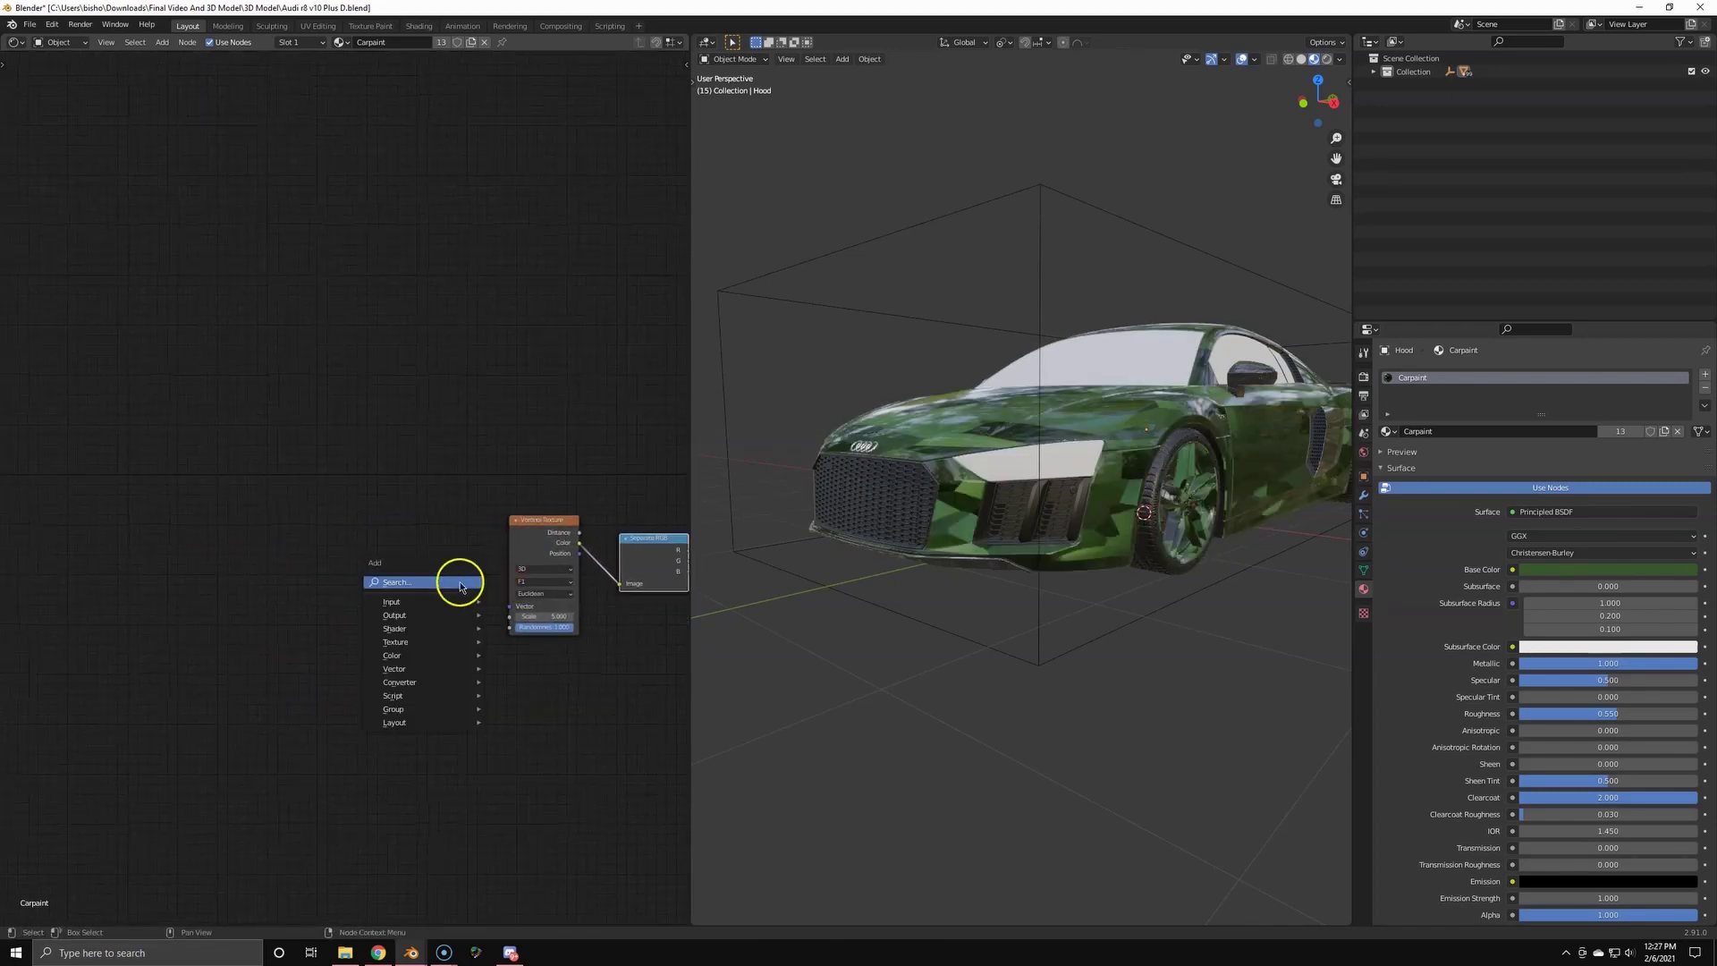
{"action": "left_click", "coordinate": [460, 587]}
{"action": "type", "text": "te"}
{"action": "key", "text": "Return"}
{"action": "left_click", "coordinate": [268, 543]}
- Add a Mapping node, feed it from the Texture Coordinate's UV output and connect it to the Voronoi Texture's Vector input
{"action": "key", "text": "shift+a"}
{"action": "type", "text": "mapp"}
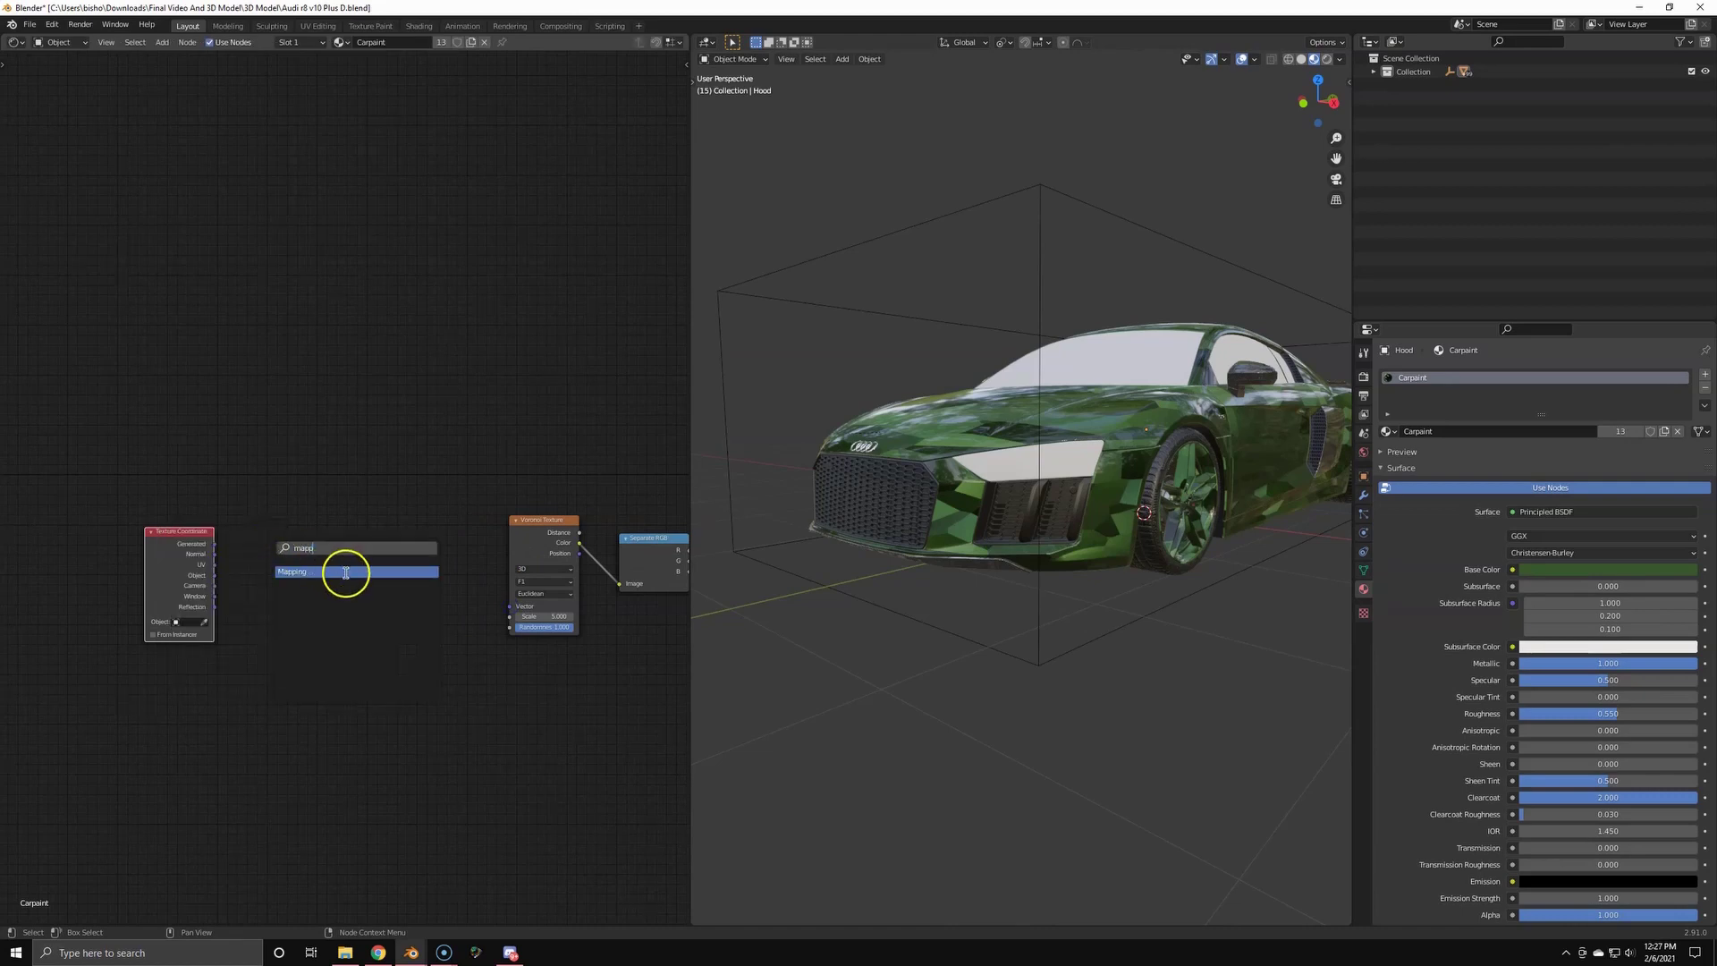
{"action": "left_click", "coordinate": [345, 572]}
{"action": "left_click_drag", "start_coordinate": [511, 614], "coordinate": [512, 613]}
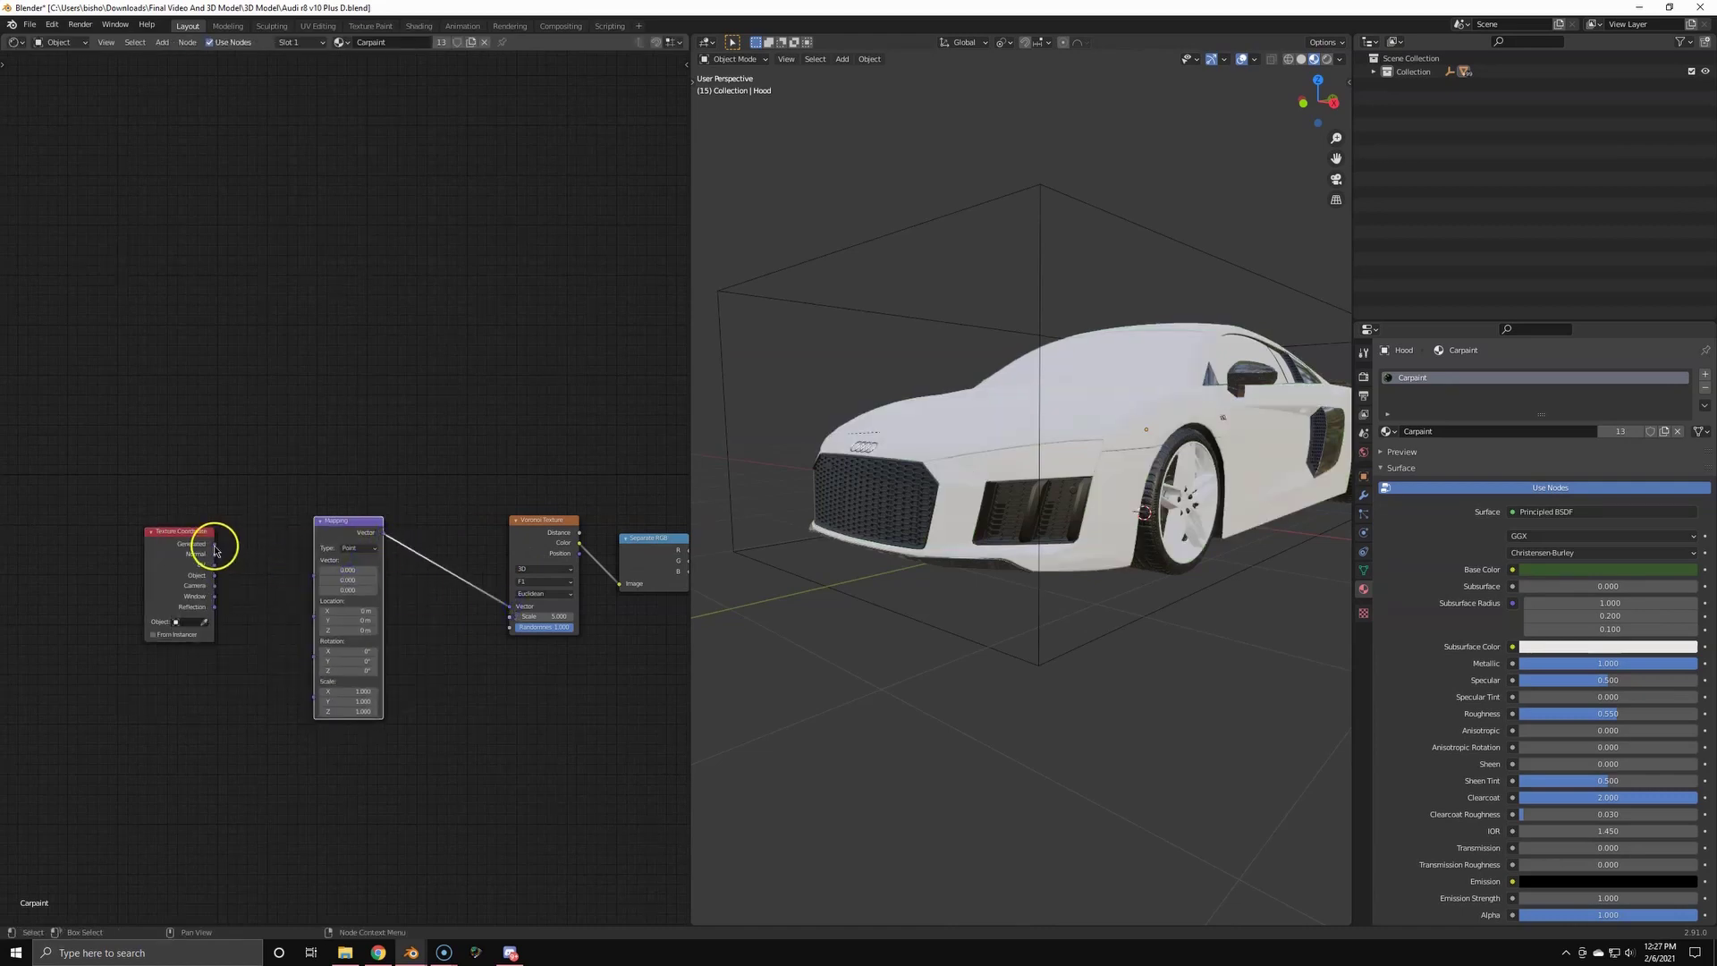
{"action": "left_click_drag", "start_coordinate": [271, 586], "coordinate": [314, 560]}
- Add a Value node driving the Mapping node's Scale, and feed the Mapping's Vector from the Object coordinates
{"action": "key", "text": "shift+a"}
{"action": "type", "text": "va"}
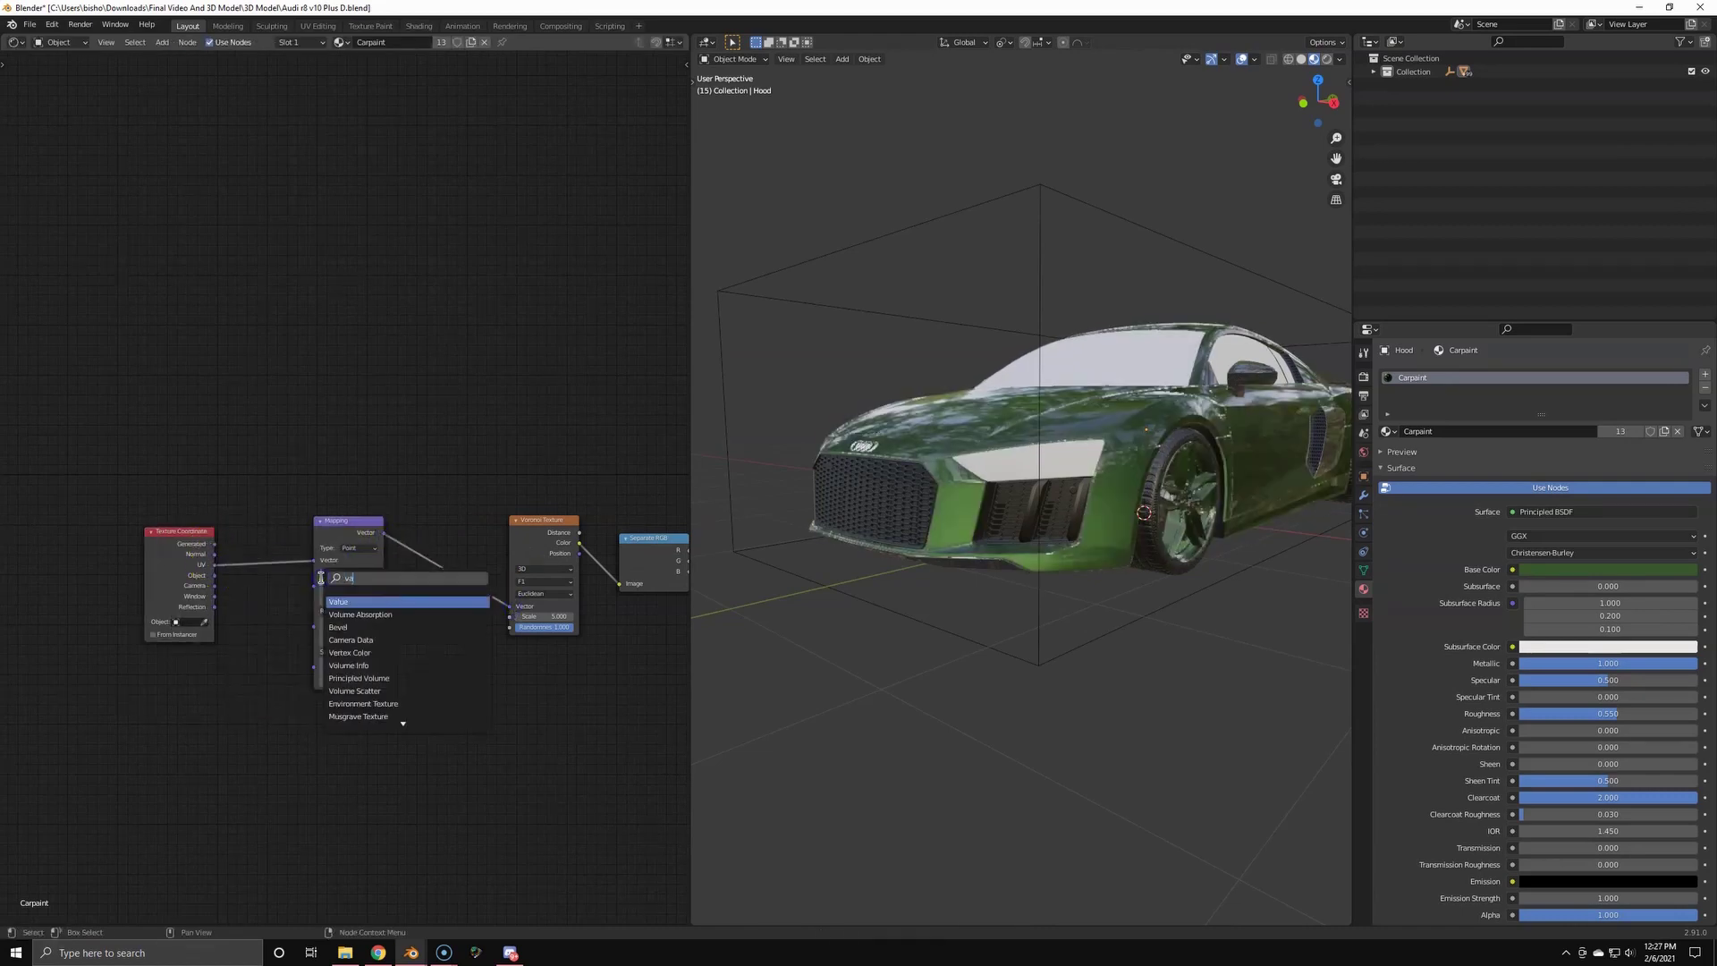
{"action": "left_click", "coordinate": [358, 602]}
{"action": "left_click_drag", "start_coordinate": [310, 678], "coordinate": [313, 676]}
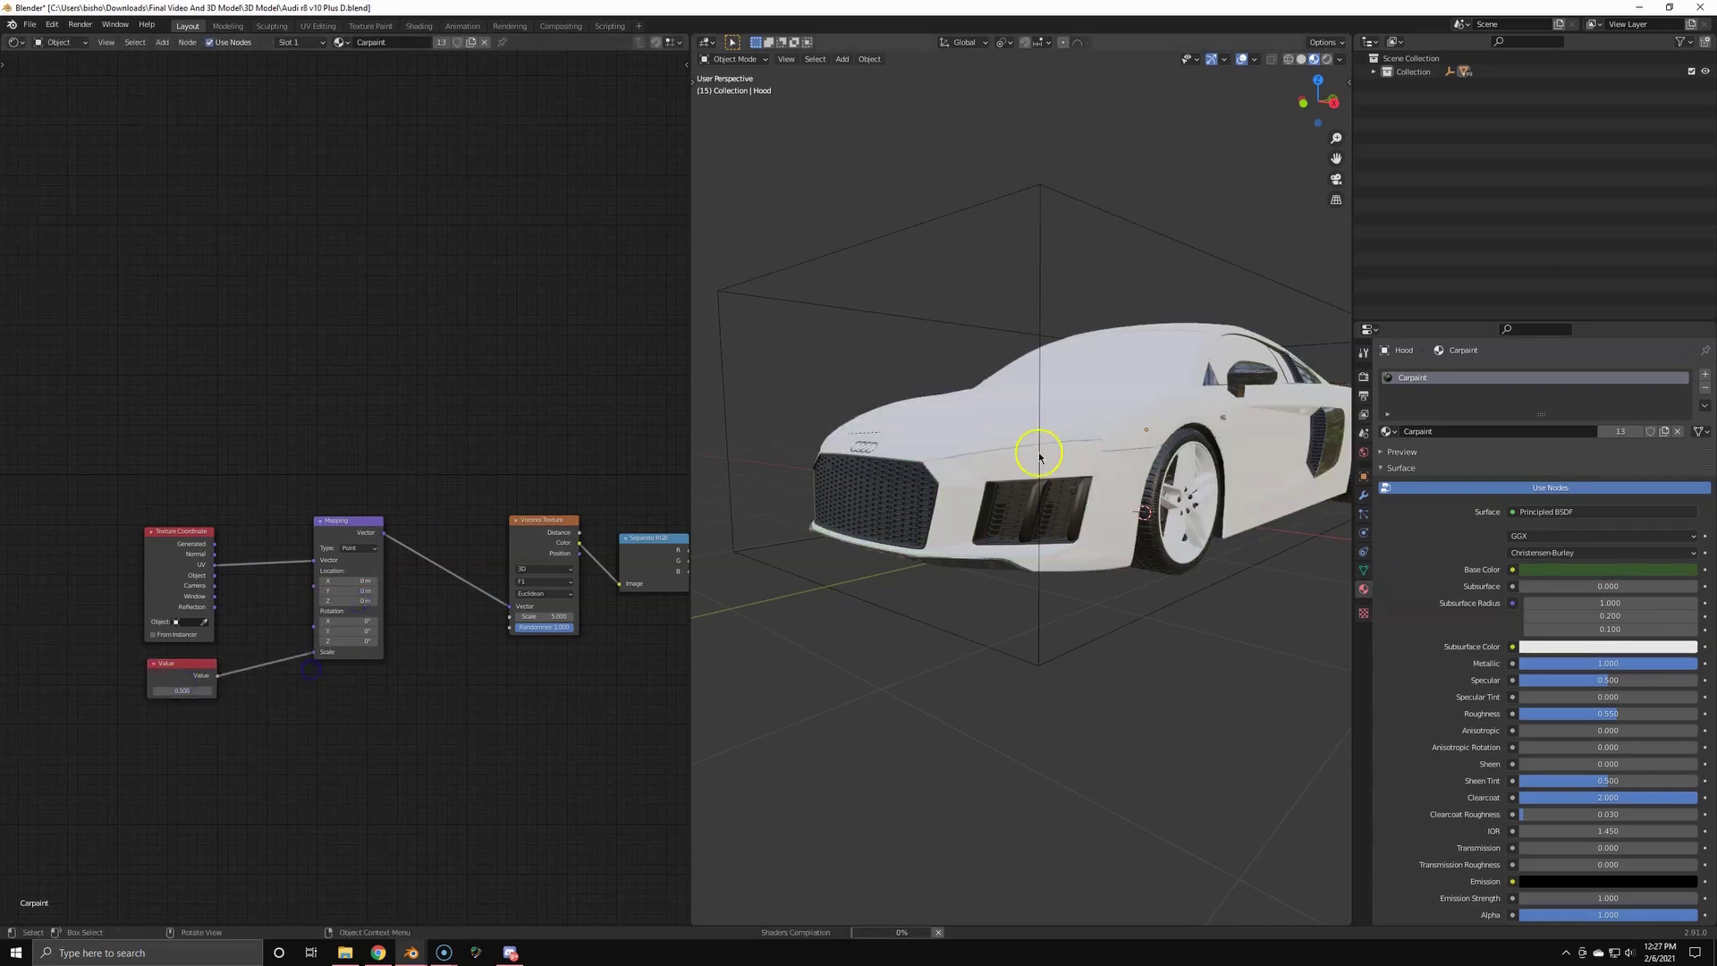
{"action": "scroll", "coordinate": [178, 586], "scroll_direction": "up", "scroll_amount": 3}
{"action": "left_click_drag", "start_coordinate": [301, 590], "coordinate": [305, 580]}
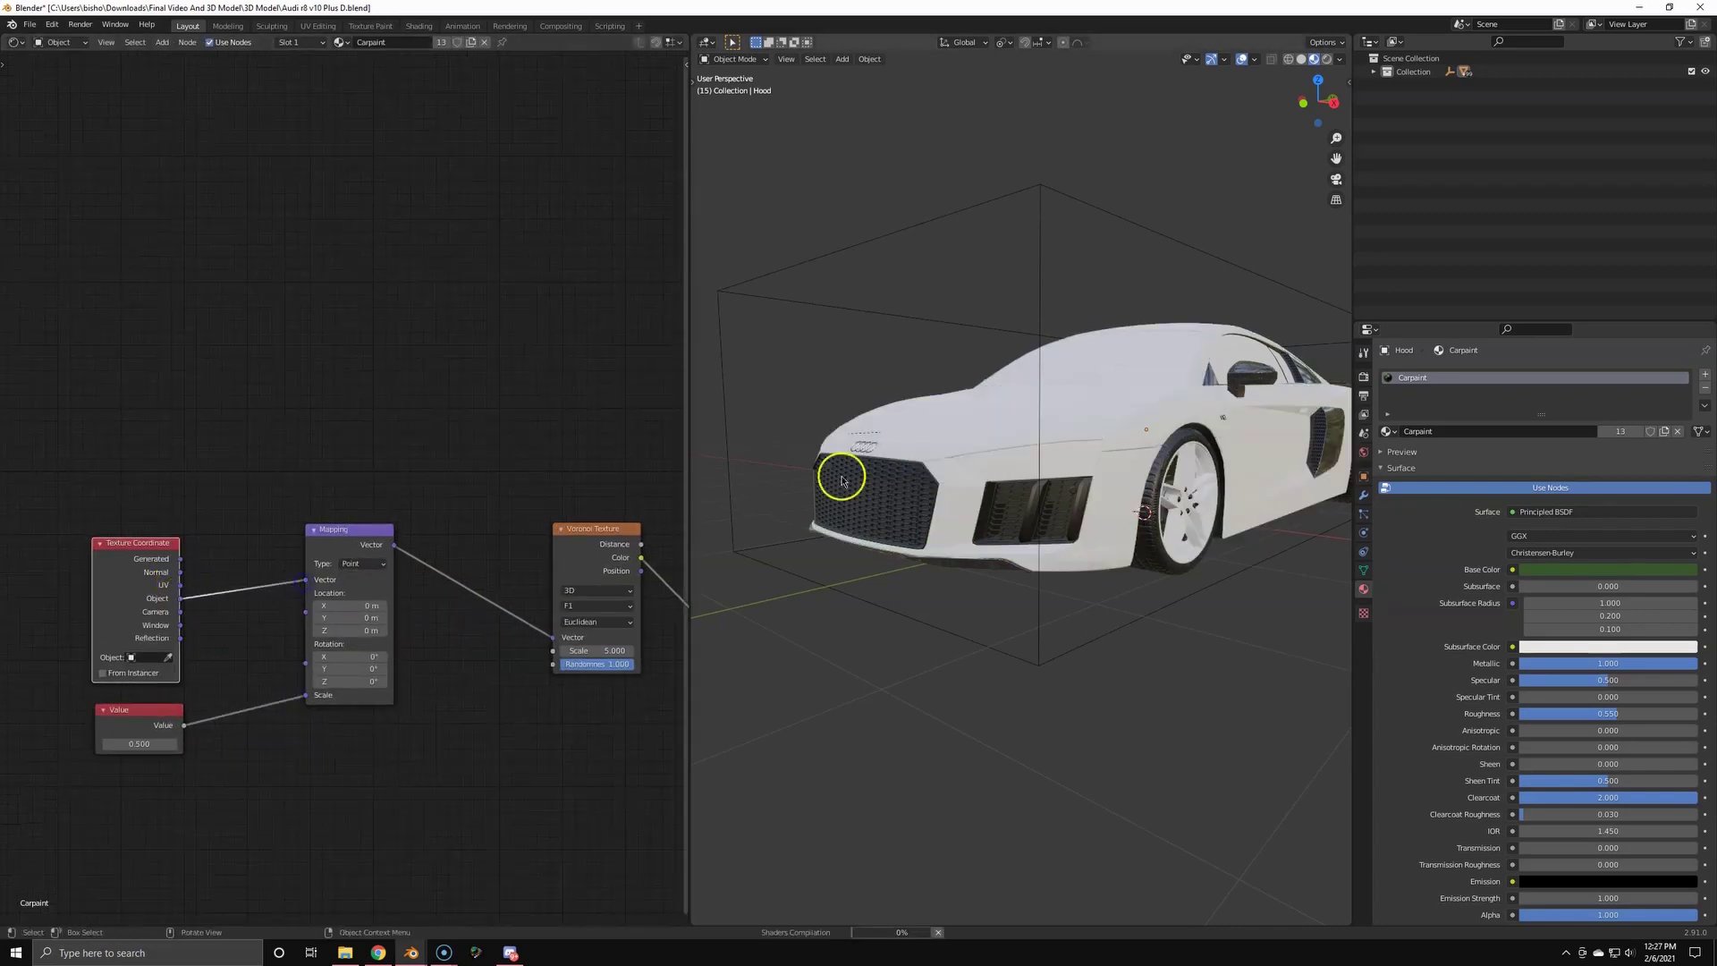
- Select all parts of the car and apply their object transforms
{"action": "key", "text": "a"}
{"action": "key", "text": "ctrl+a"}
{"action": "left_click", "coordinate": [1049, 442]}
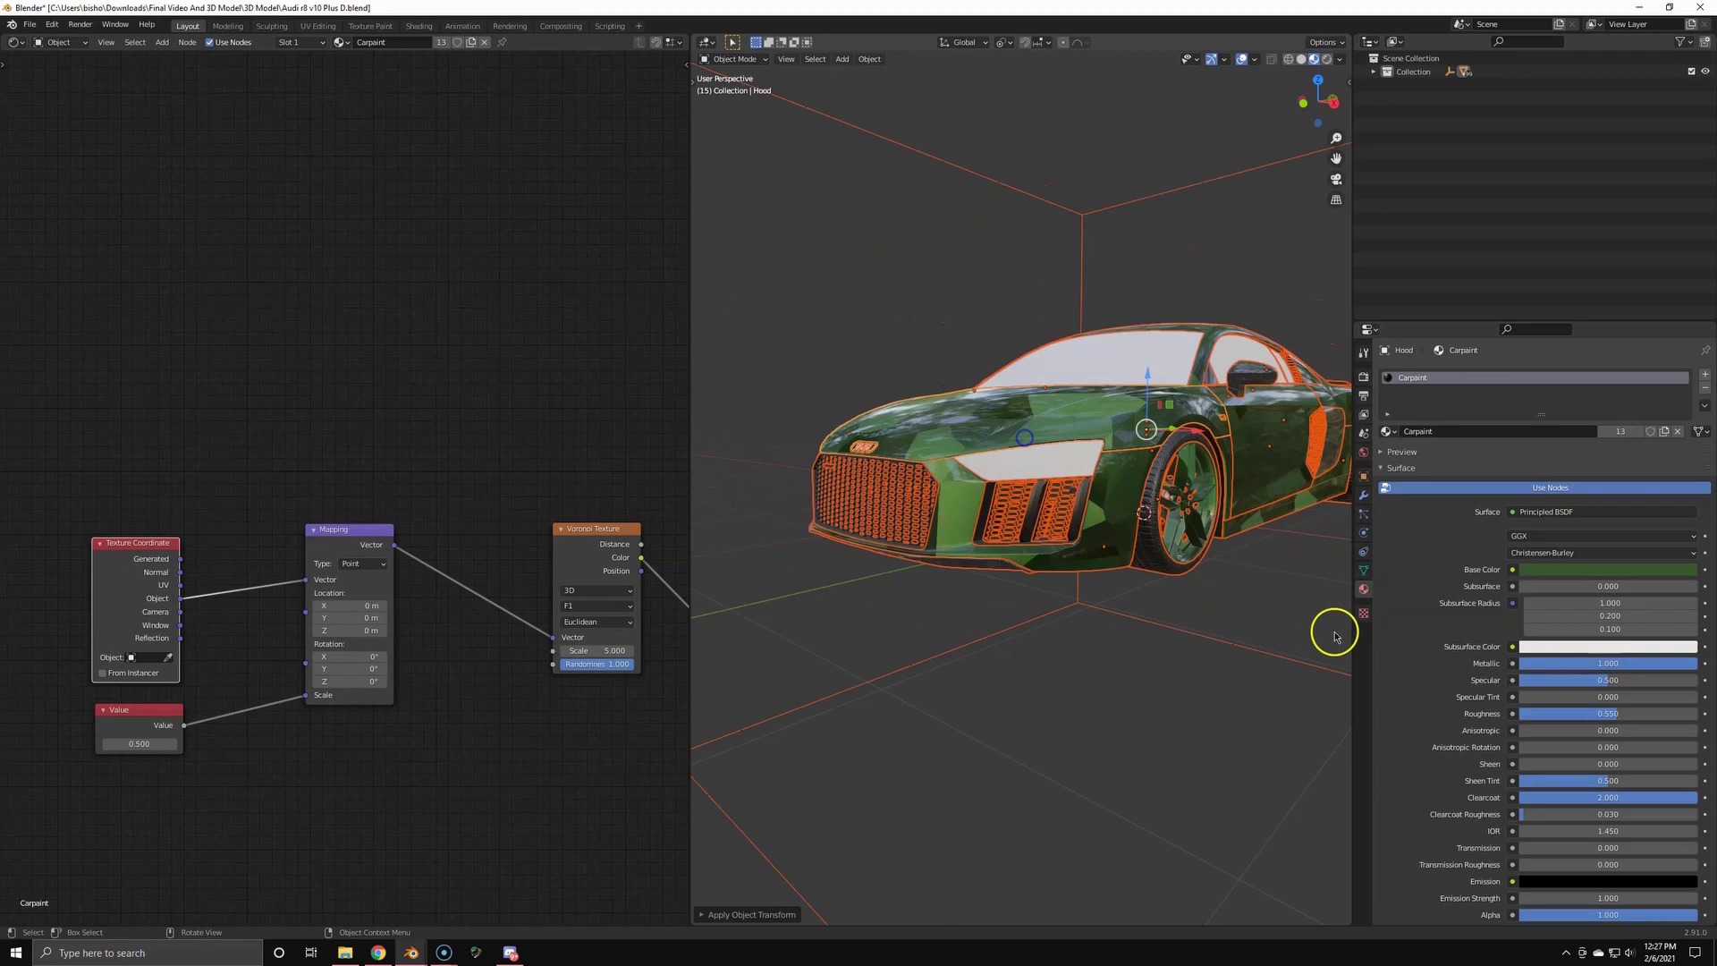
- Increase the Value node driving the Mapping scale to 8.6
{"action": "middle_click_drag", "start_coordinate": [1056, 438], "coordinate": [1014, 476]}
{"action": "scroll", "coordinate": [1020, 465], "scroll_direction": "up", "scroll_amount": 3}
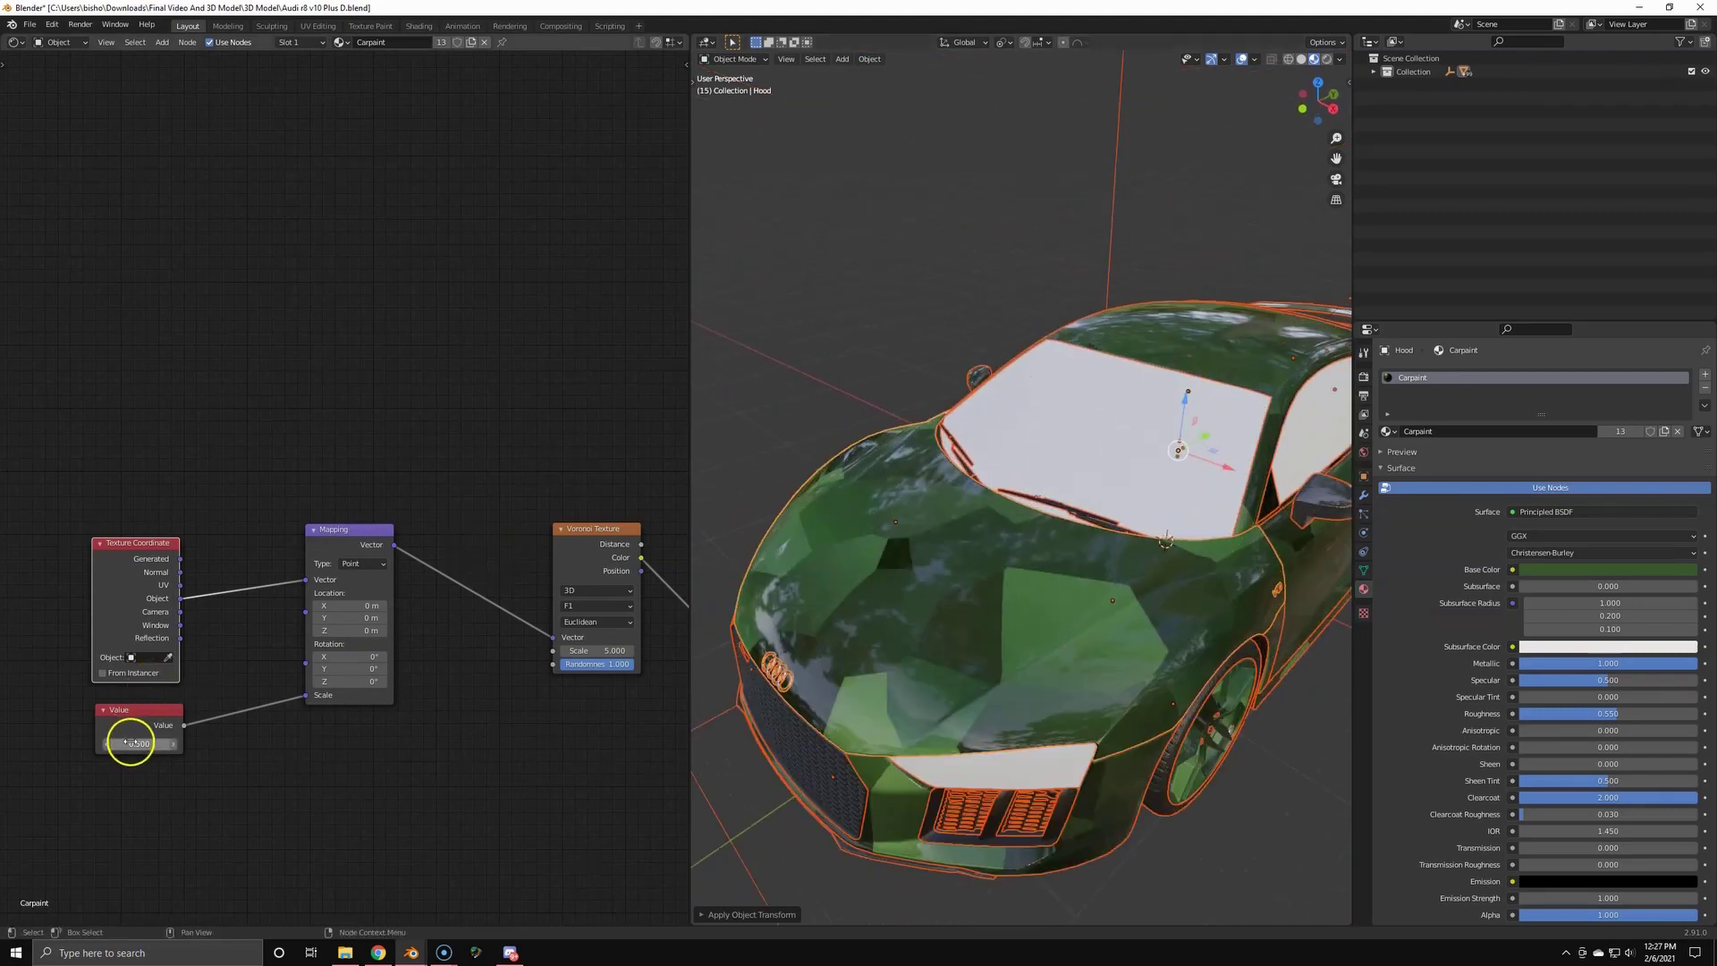
{"action": "left_click_drag", "start_coordinate": [130, 743], "coordinate": [157, 743]}
{"action": "middle_click_drag", "start_coordinate": [851, 709], "coordinate": [1031, 642]}
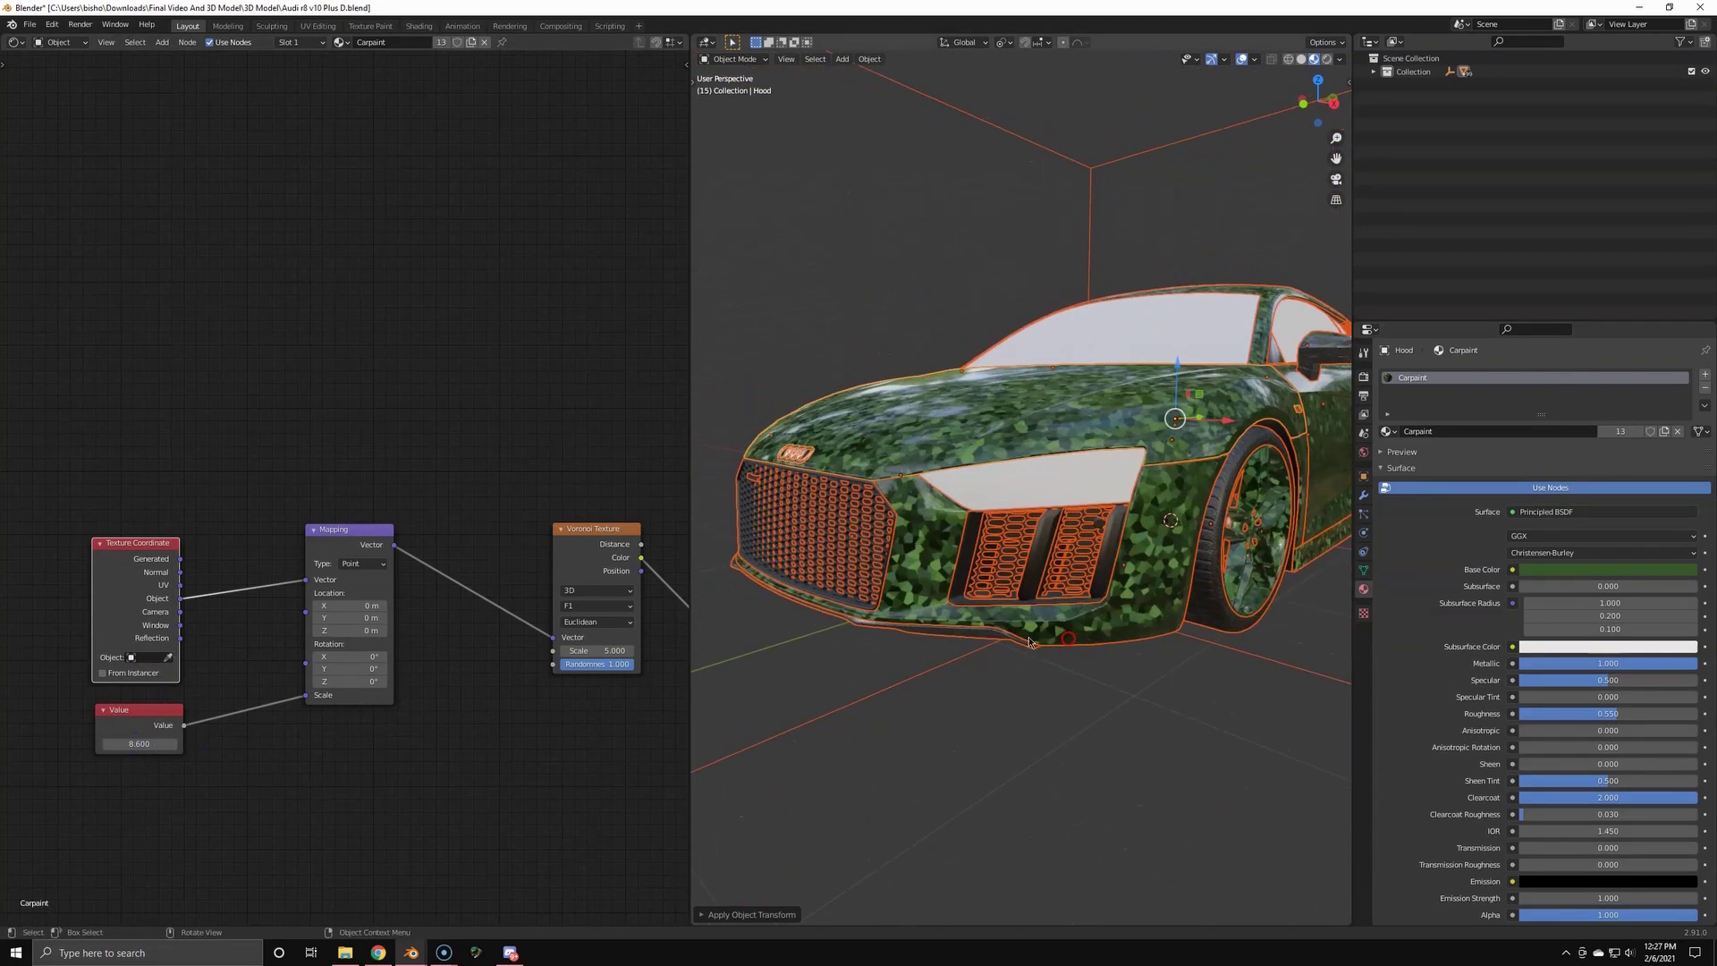
- Set the Normal Map node's Strength to 0.1
{"action": "middle_click_drag", "start_coordinate": [581, 643], "coordinate": [454, 632]}
{"action": "scroll", "coordinate": [550, 636], "scroll_direction": "down", "scroll_amount": 2}
{"action": "middle_click_drag", "start_coordinate": [681, 632], "coordinate": [410, 629]}
{"action": "left_click_drag", "start_coordinate": [517, 554], "coordinate": [517, 543]}
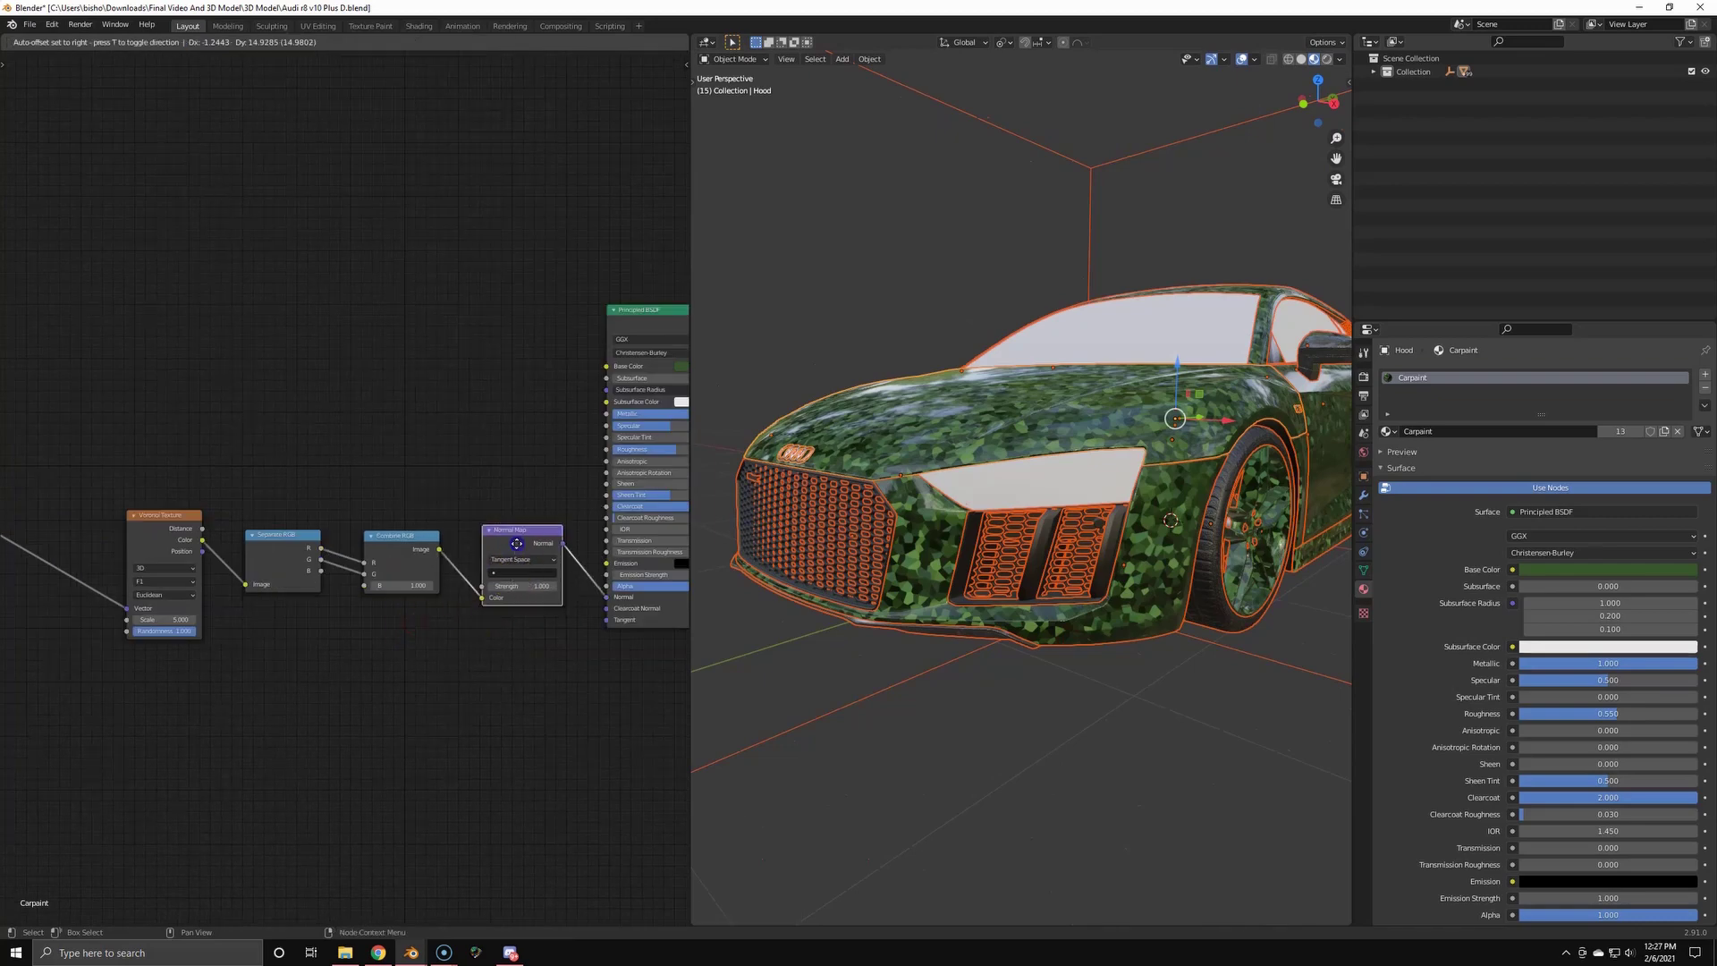
{"action": "type", "text": ".1"}
{"action": "key", "text": "Return"}
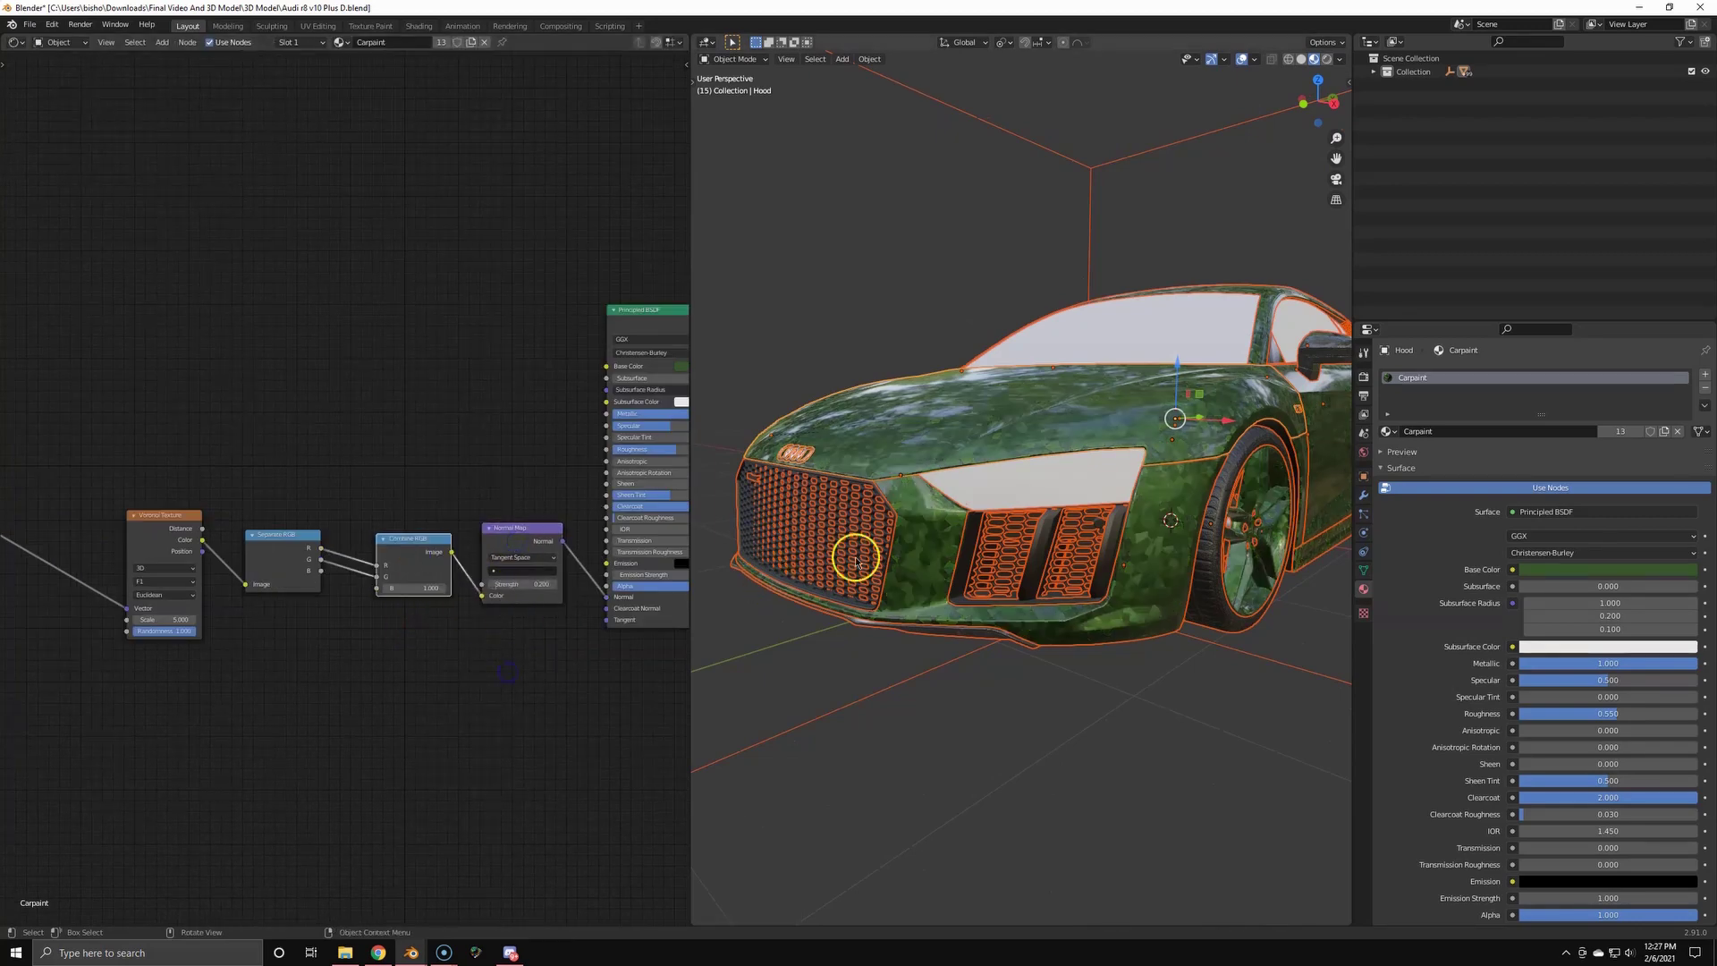
- Move the Carpaint texture nodes closer together and set the Value node driving the Mapping scale to 1000
{"action": "middle_click_drag", "start_coordinate": [856, 556], "coordinate": [892, 584]}
{"action": "scroll", "coordinate": [346, 597], "scroll_direction": "down", "scroll_amount": 1}
{"action": "middle_click_drag", "start_coordinate": [346, 597], "coordinate": [586, 541]}
{"action": "middle_click_drag", "start_coordinate": [294, 555], "coordinate": [380, 532]}
{"action": "left_click_drag", "start_coordinate": [191, 437], "coordinate": [430, 587]}
{"action": "left_click_drag", "start_coordinate": [315, 477], "coordinate": [399, 473]}
{"action": "left_click_drag", "start_coordinate": [173, 425], "coordinate": [273, 656]}
{"action": "left_click_drag", "start_coordinate": [244, 535], "coordinate": [309, 524]}
{"action": "scroll", "coordinate": [315, 656], "scroll_direction": "up", "scroll_amount": 2}
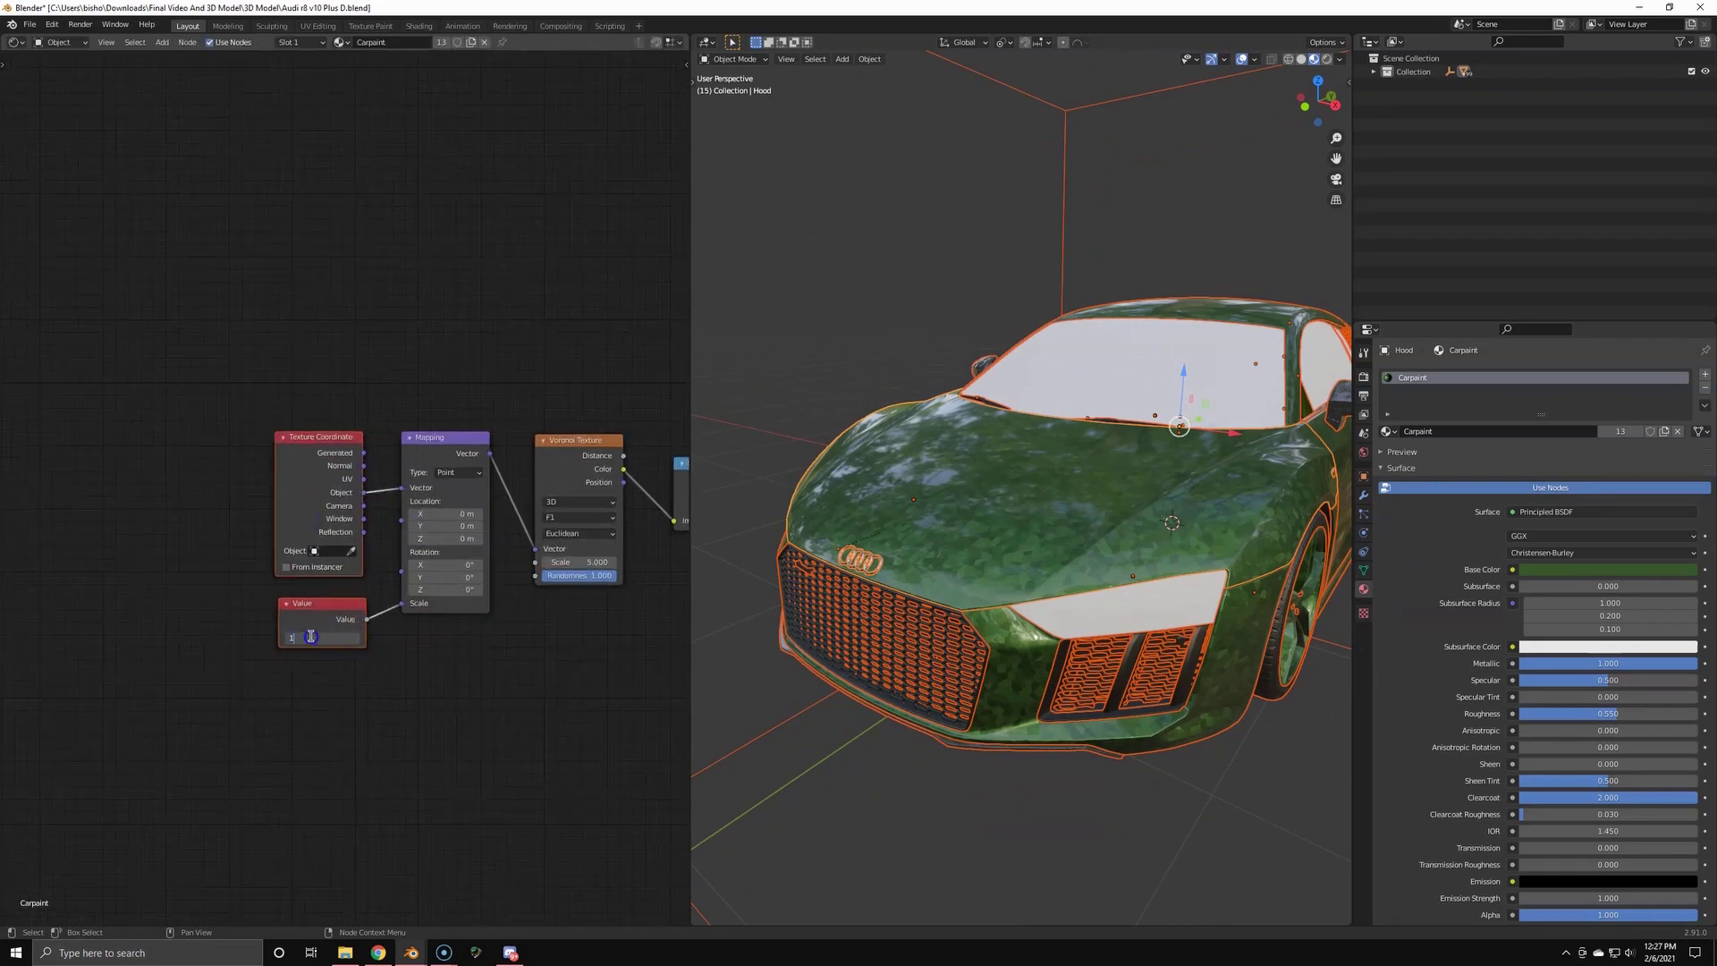
- Move the whole Voronoi normal node chain upward to free space beneath it
{"action": "left_click_drag", "start_coordinate": [1161, 546], "coordinate": [1186, 565]}
{"action": "mouse_move", "coordinate": [1189, 567]}
{"action": "middle_mouse_down"}
{"action": "mouse_move", "coordinate": [1292, 594]}
{"action": "mouse_move", "coordinate": [1227, 568]}
{"action": "middle_mouse_up"}
{"action": "key", "text": "shift+b"}
{"action": "left_click_drag", "start_coordinate": [1223, 568], "coordinate": [1248, 581]}
{"action": "mouse_move", "coordinate": [1252, 580]}
{"action": "middle_mouse_down"}
{"action": "mouse_move", "coordinate": [1142, 567]}
{"action": "mouse_move", "coordinate": [1127, 582]}
{"action": "mouse_move", "coordinate": [1200, 682]}
{"action": "mouse_move", "coordinate": [1065, 548]}
{"action": "mouse_move", "coordinate": [876, 613]}
{"action": "mouse_move", "coordinate": [1004, 629]}
{"action": "mouse_move", "coordinate": [970, 568]}
{"action": "middle_mouse_up"}
{"action": "scroll", "coordinate": [1005, 629], "scroll_direction": "down", "scroll_amount": 8}
{"action": "scroll", "coordinate": [626, 571], "scroll_direction": "down", "scroll_amount": 7}
{"action": "middle_click_drag", "start_coordinate": [635, 571], "coordinate": [427, 560]}
{"action": "left_click_drag", "start_coordinate": [71, 381], "coordinate": [516, 643]}
{"action": "left_click_drag", "start_coordinate": [416, 473], "coordinate": [407, 414]}
- Add a Bump node and connect its Normal output to the Principled BSDF's Clearcoat Normal input
{"action": "scroll", "coordinate": [421, 546], "scroll_direction": "up", "scroll_amount": 5}
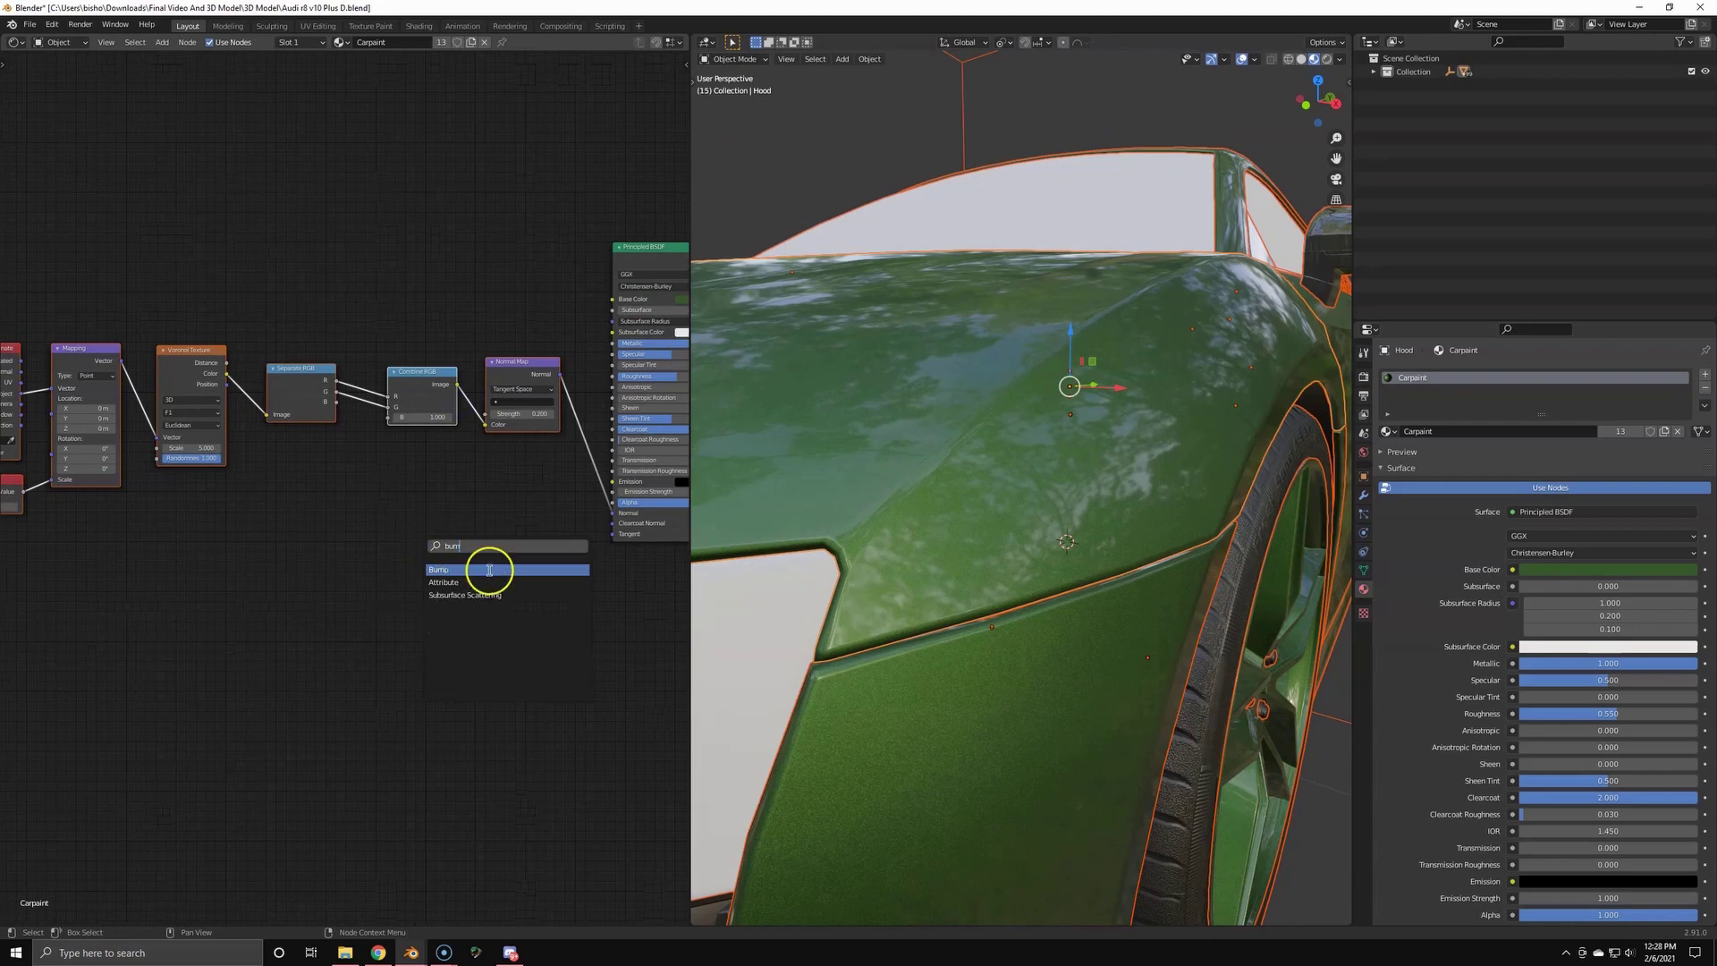
{"action": "left_click", "coordinate": [489, 569]}
{"action": "left_click_drag", "start_coordinate": [617, 534], "coordinate": [614, 513]}
{"action": "left_click", "coordinate": [542, 537]}
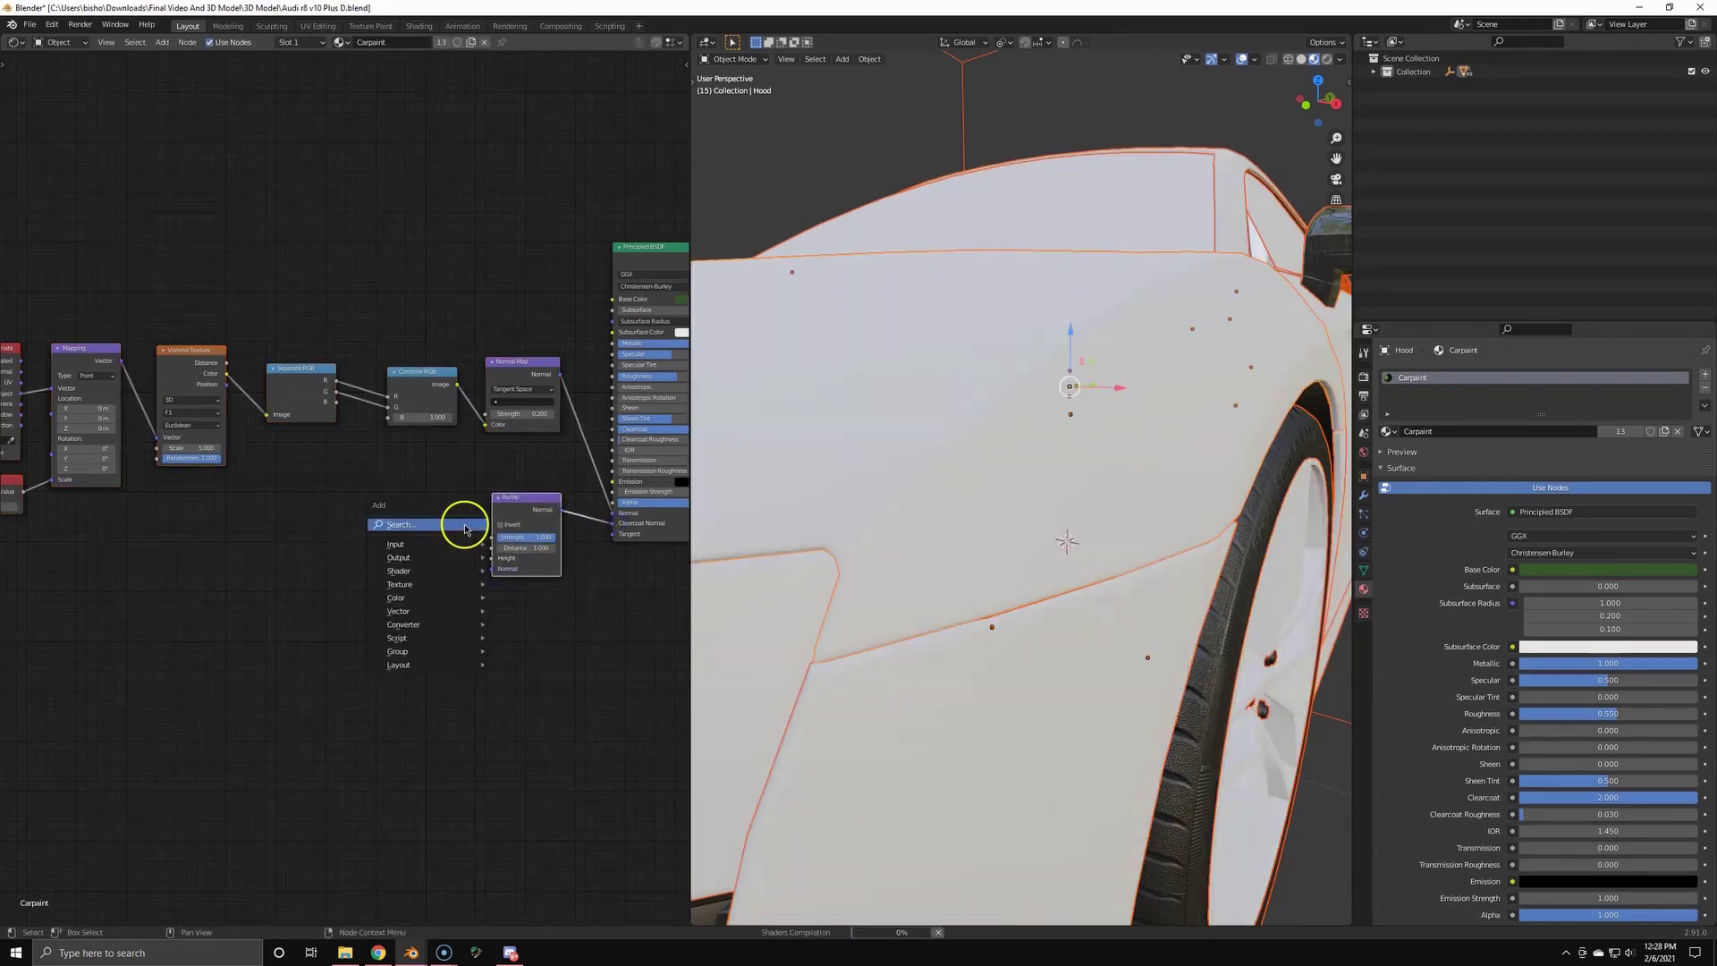
- Add a Noise Texture with Detail 0 and connect its Fac output to the Bump node's Height
{"action": "left_click", "coordinate": [464, 525]}
{"action": "type", "text": "noi"}
{"action": "left_click", "coordinate": [526, 548]}
{"action": "left_click", "coordinate": [403, 503]}
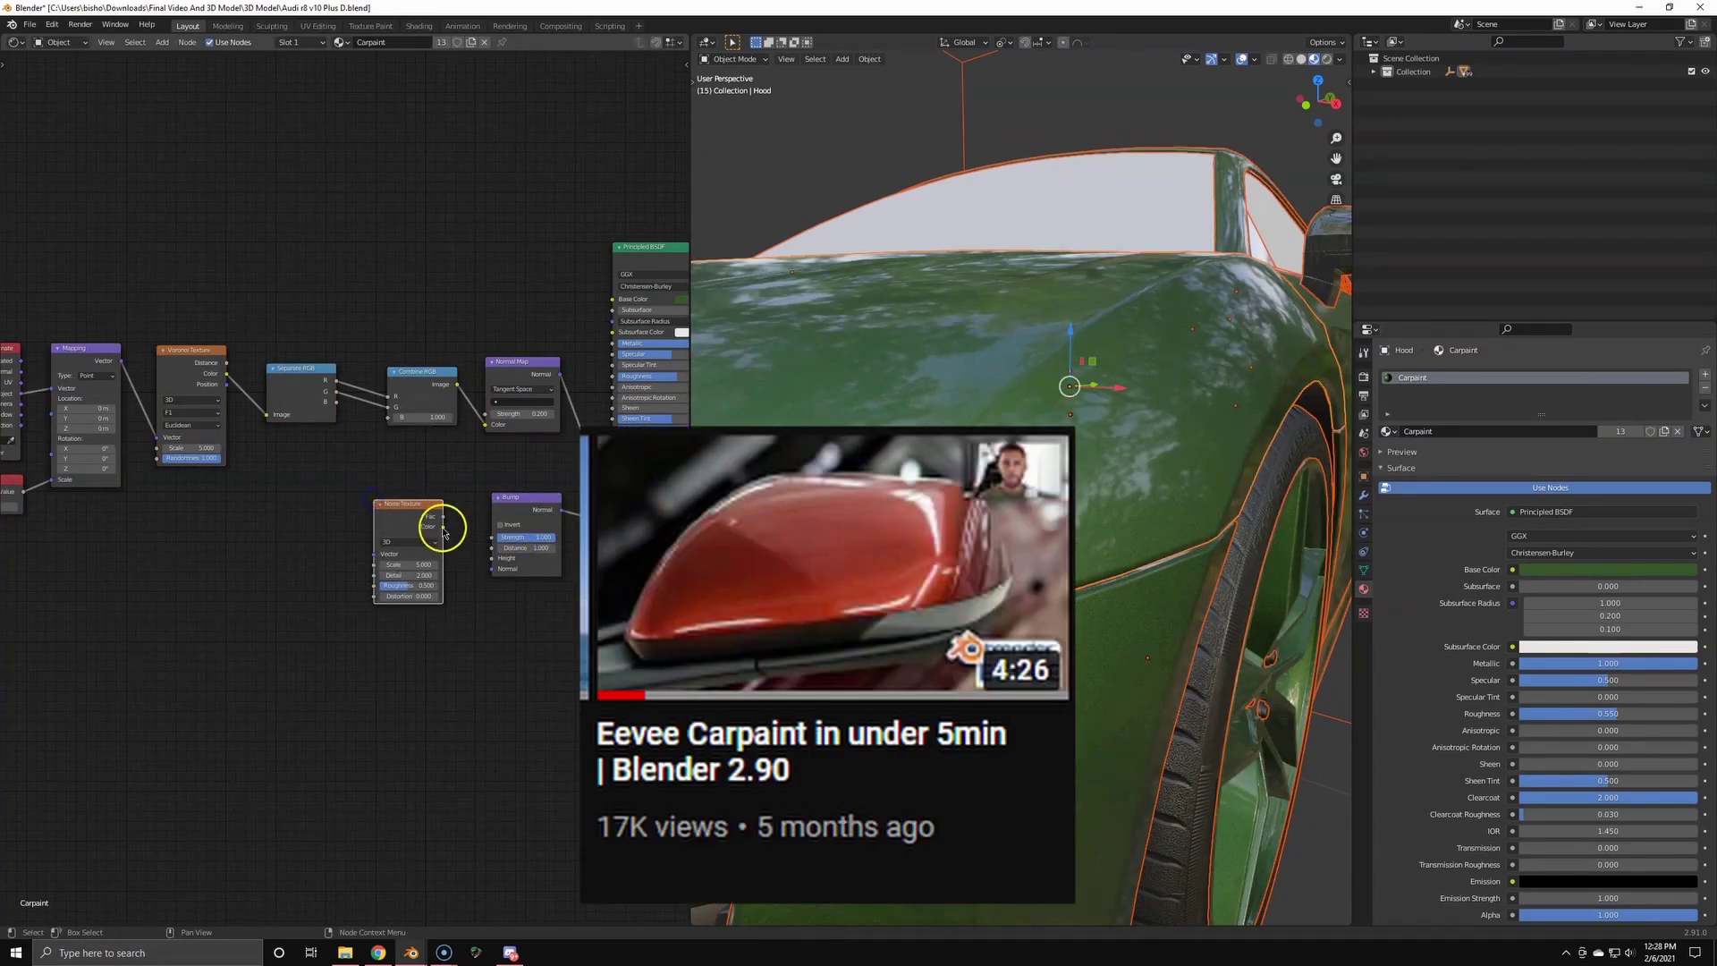
{"action": "left_click_drag", "start_coordinate": [443, 517], "coordinate": [311, 577]}
{"action": "scroll", "coordinate": [559, 573], "scroll_direction": "up", "scroll_amount": 2}
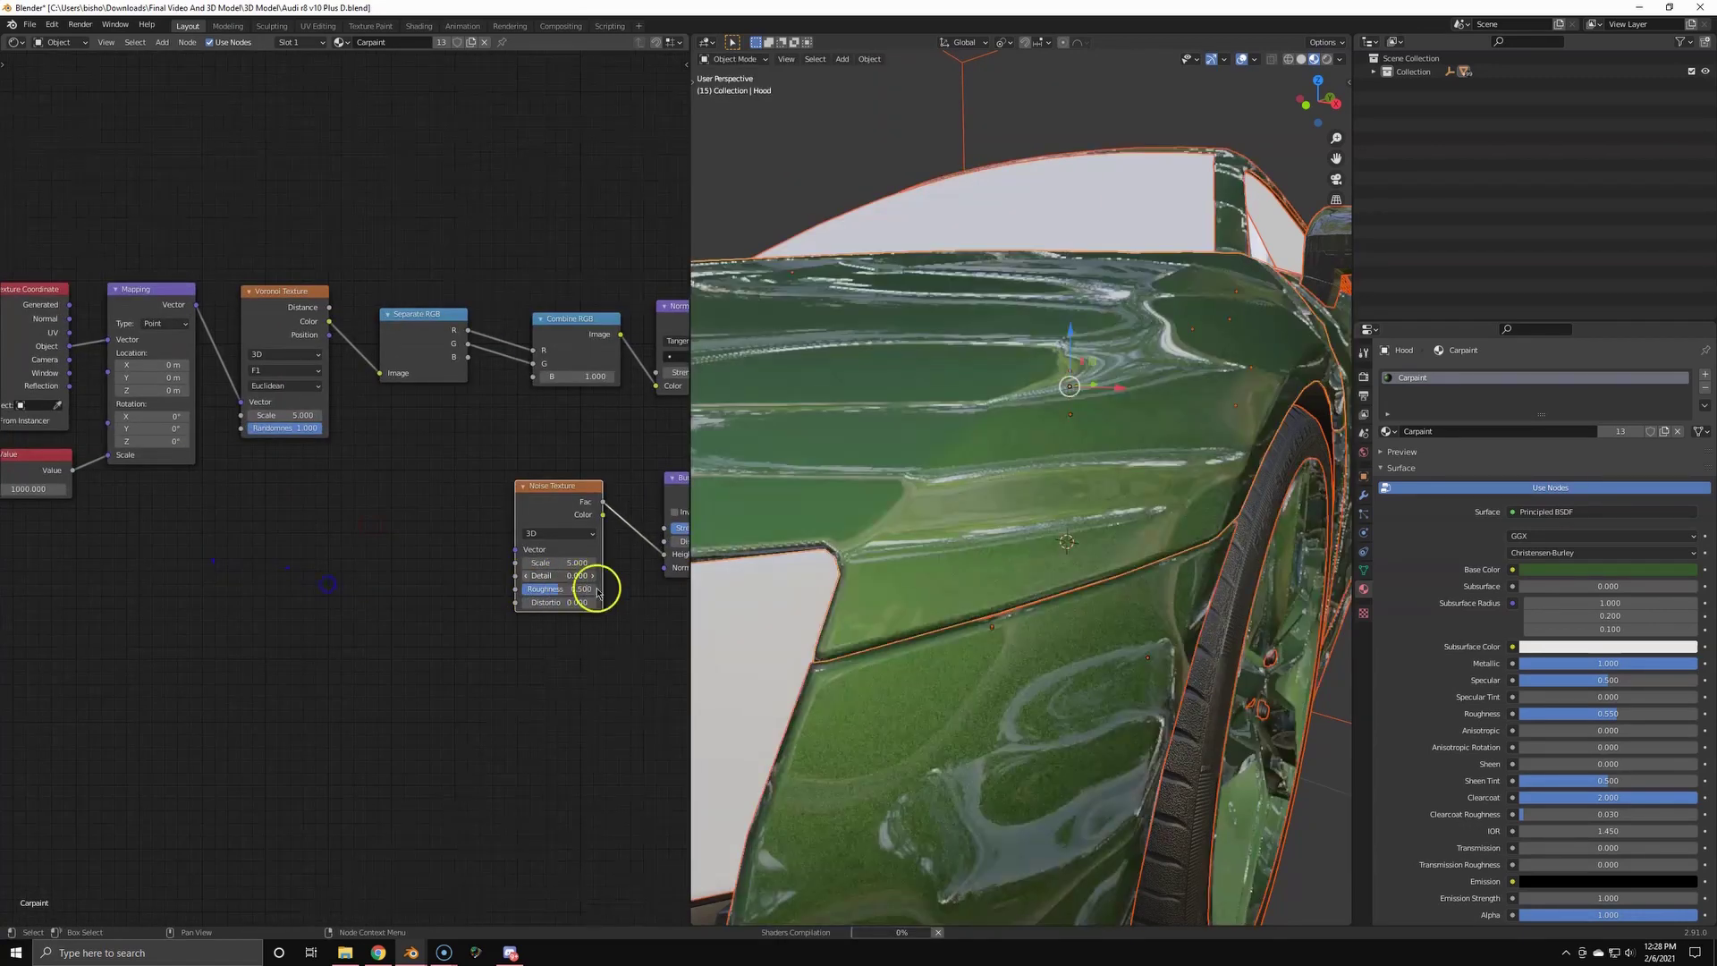
- Duplicate the Mapping and Value nodes below the originals and connect the copied Mapping to the Noise Texture's Vector input
{"action": "scroll", "coordinate": [541, 574], "scroll_direction": "down", "scroll_amount": 2}
{"action": "scroll", "coordinate": [393, 570], "scroll_direction": "down", "scroll_amount": 3}
{"action": "middle_click_drag", "start_coordinate": [310, 555], "coordinate": [372, 552]}
{"action": "scroll", "coordinate": [369, 527], "scroll_direction": "up", "scroll_amount": 2}
{"action": "left_click_drag", "start_coordinate": [73, 266], "coordinate": [170, 296]}
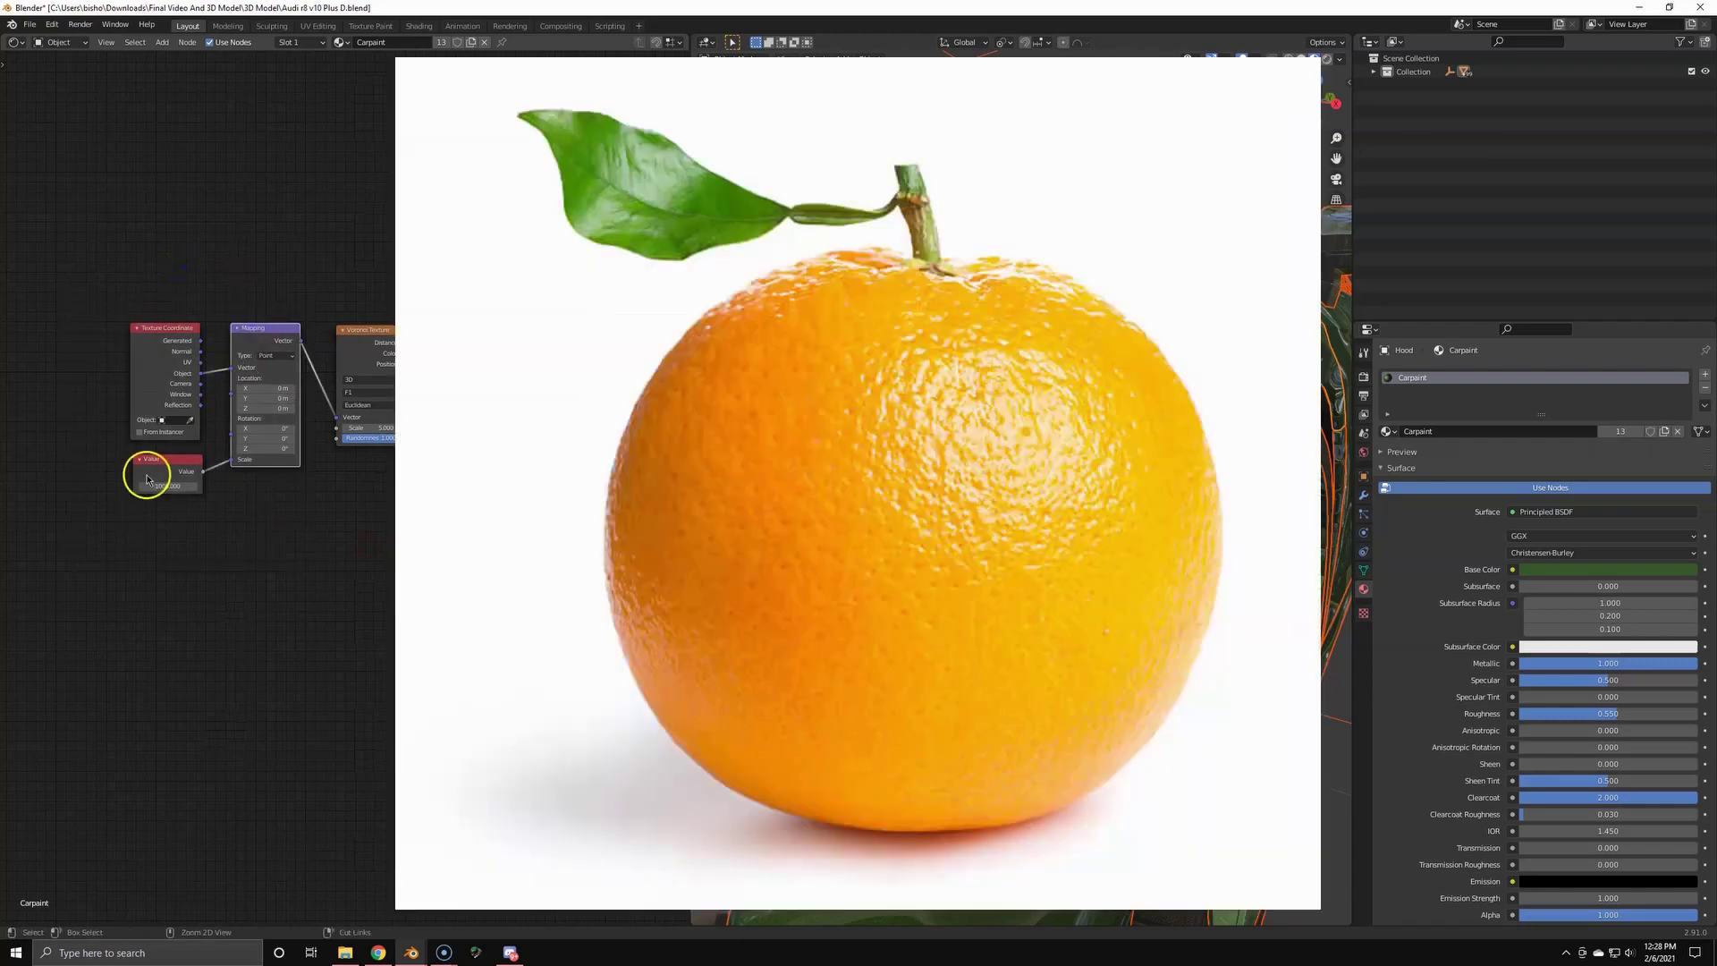
{"action": "left_click", "coordinate": [149, 468], "text": "shift"}
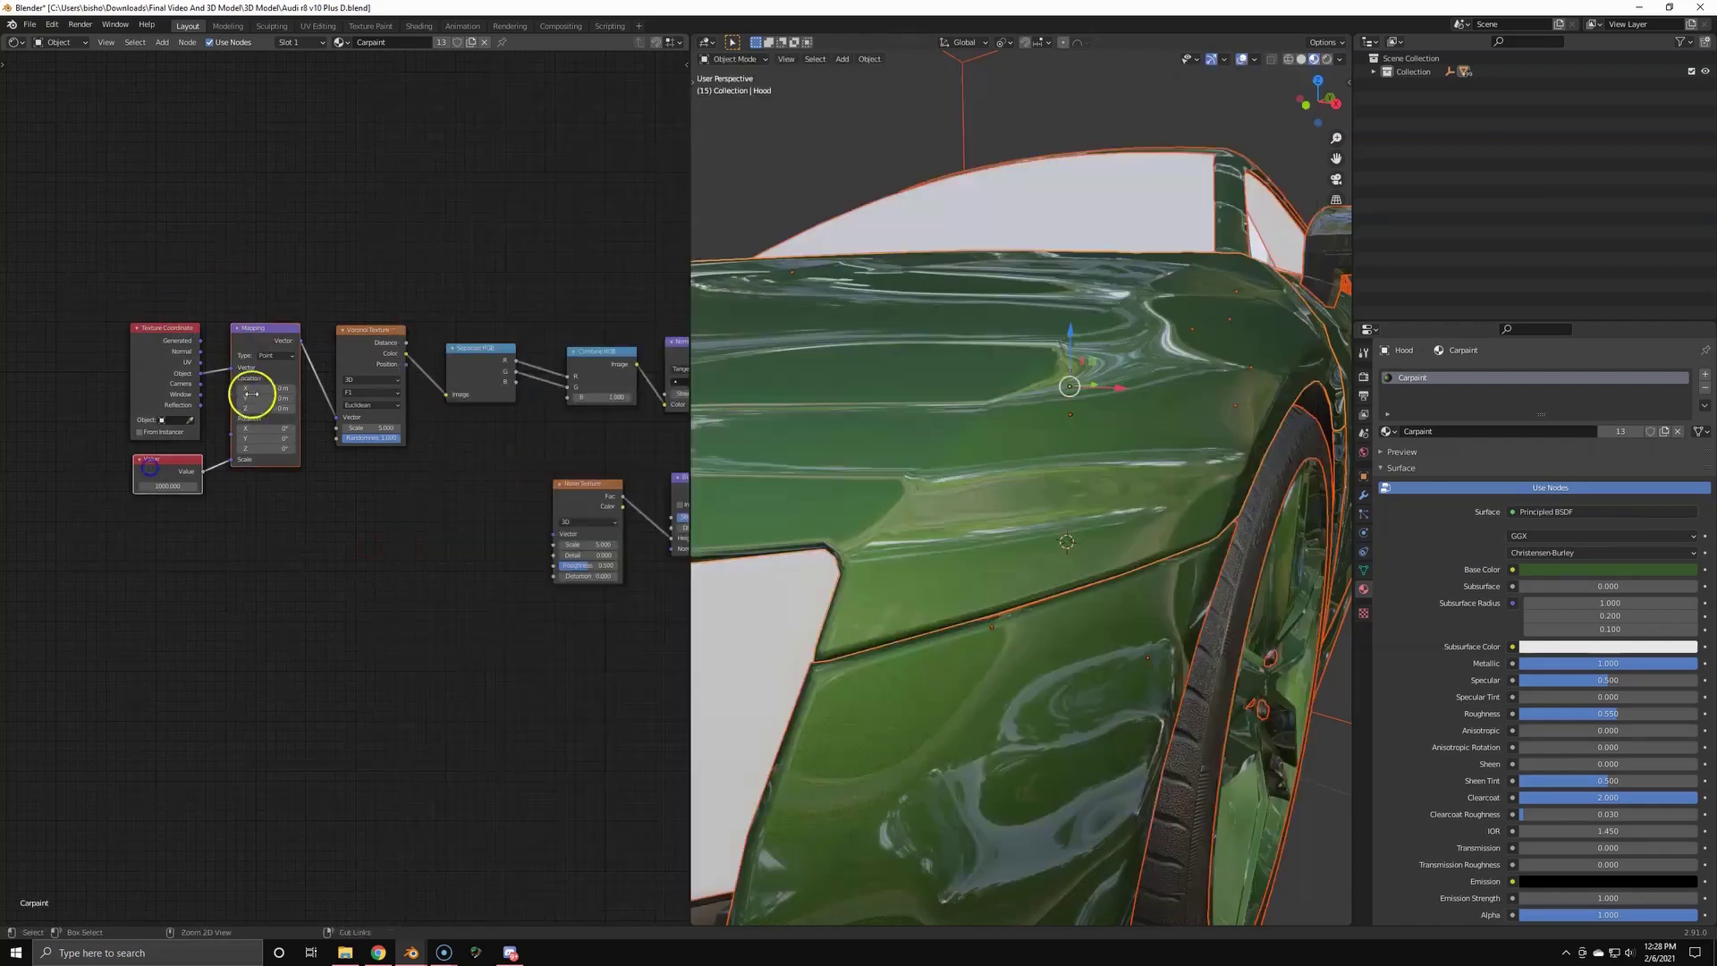
{"action": "key", "text": "shift+d"}
{"action": "left_click", "coordinate": [252, 601]}
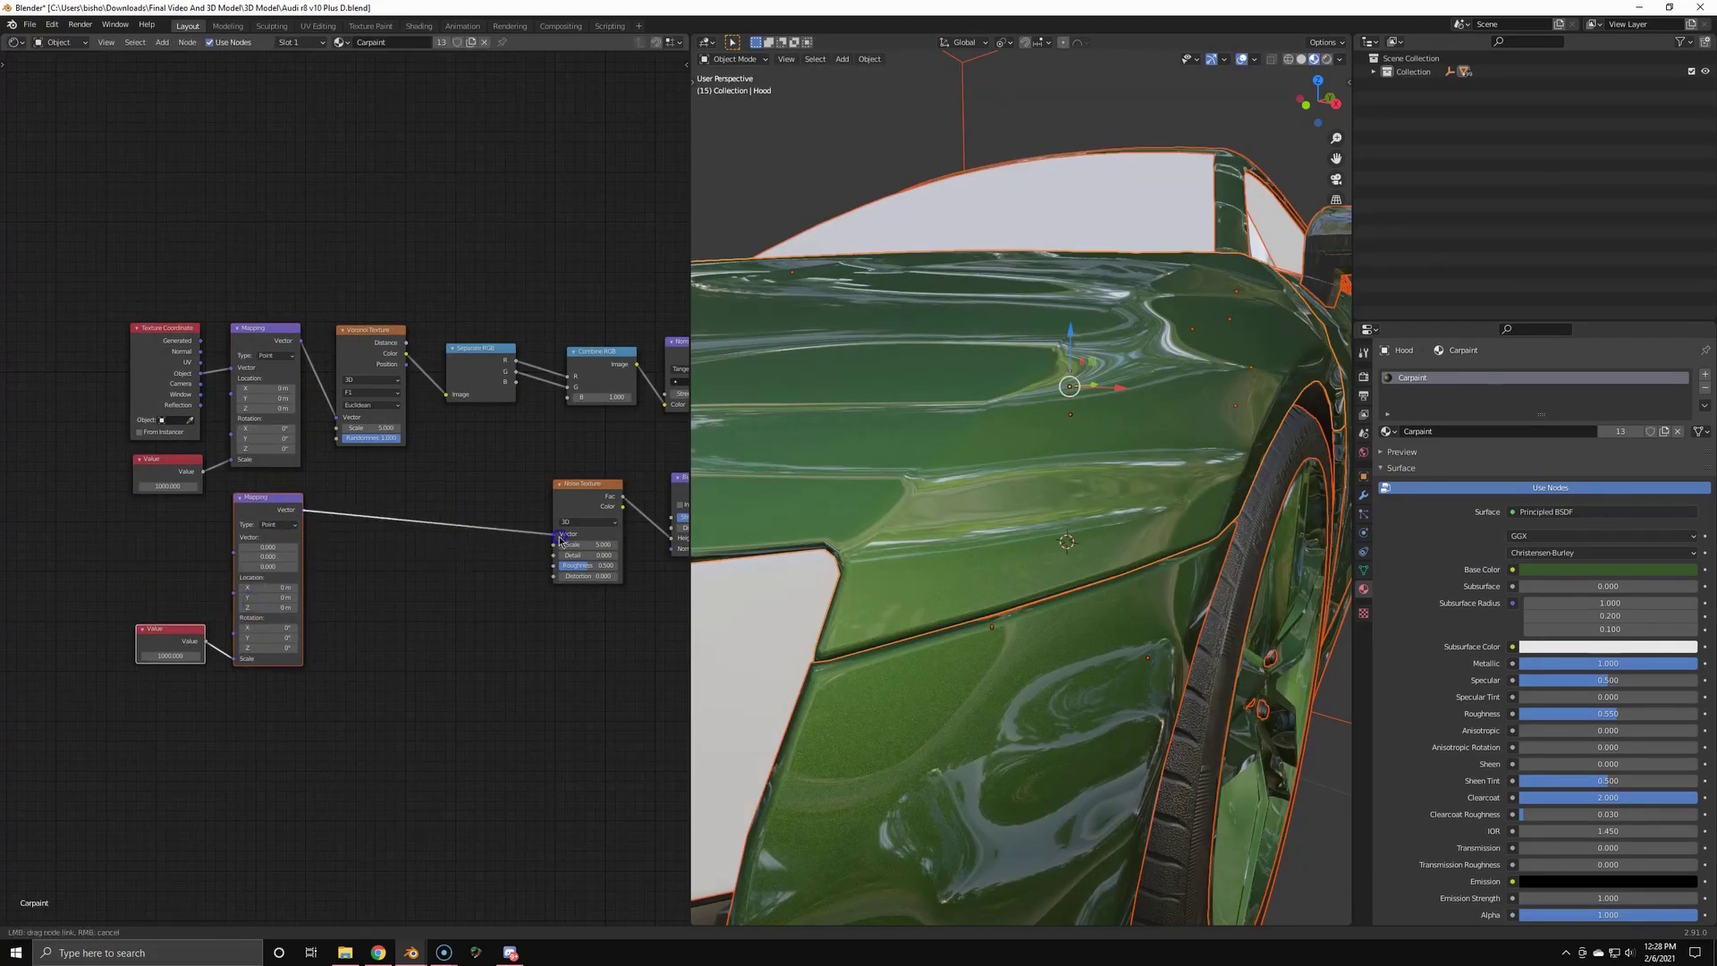
{"action": "left_click_drag", "start_coordinate": [560, 541], "coordinate": [558, 537]}
- Set the copied Value node to 300 and feed the copied Mapping's Vector from the Texture Coordinate's Object output
{"action": "left_click", "coordinate": [169, 656]}
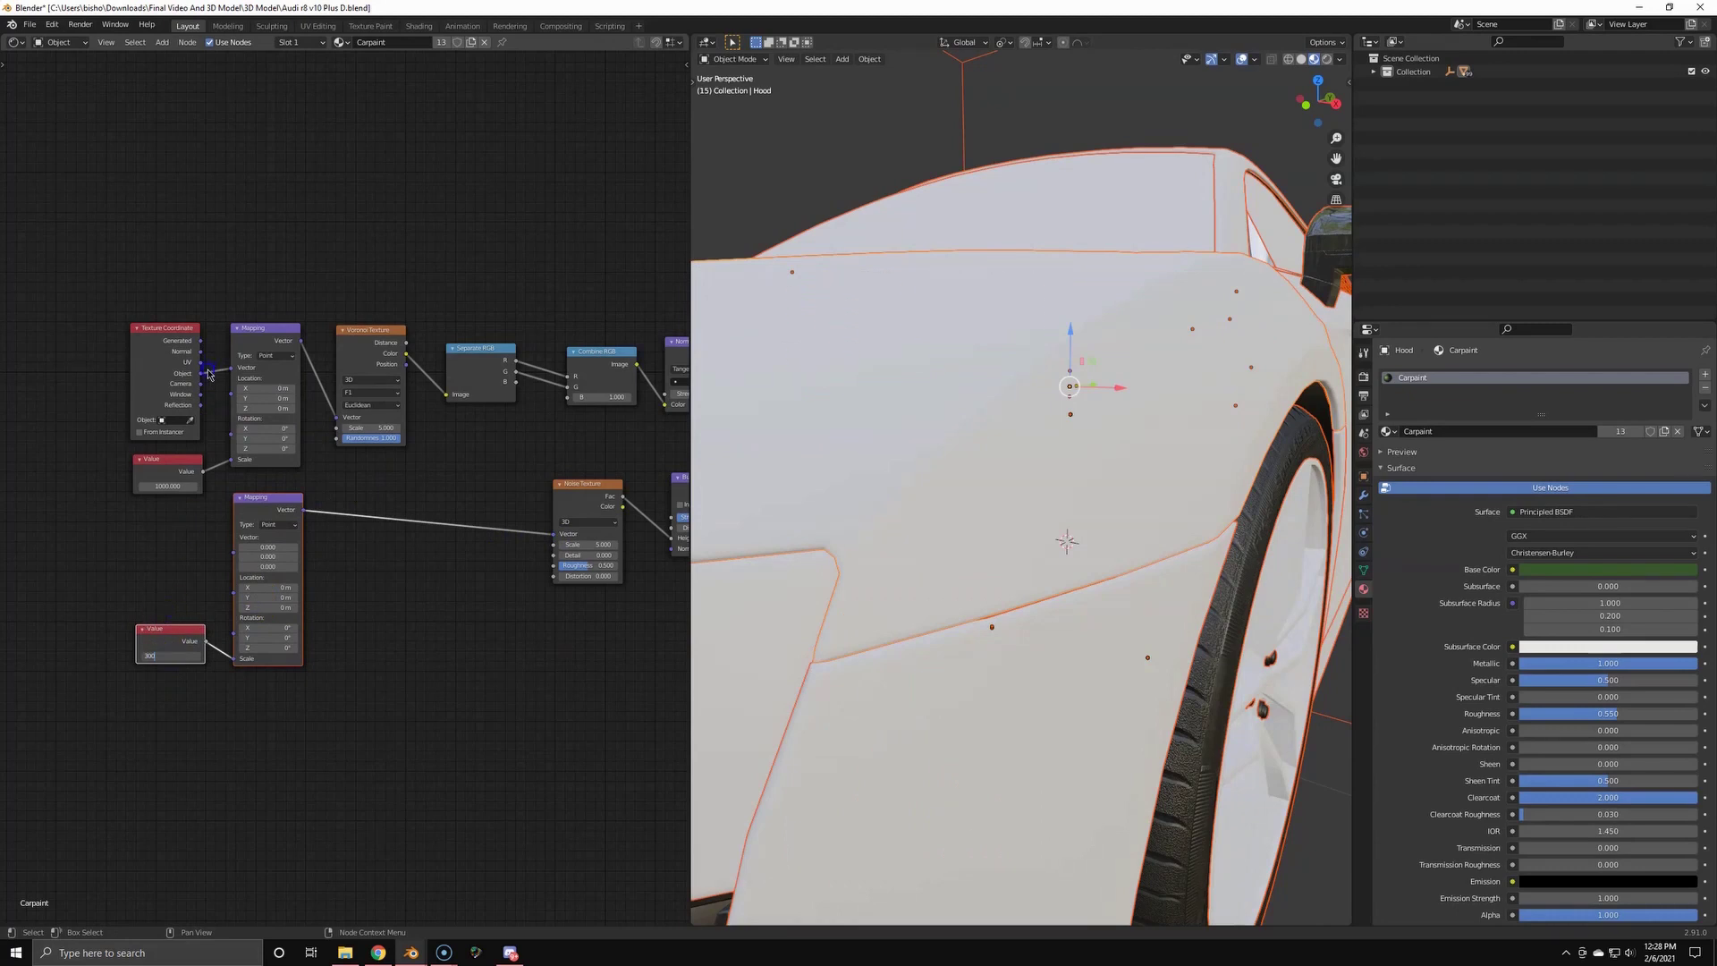
{"action": "left_click", "coordinate": [199, 377]}
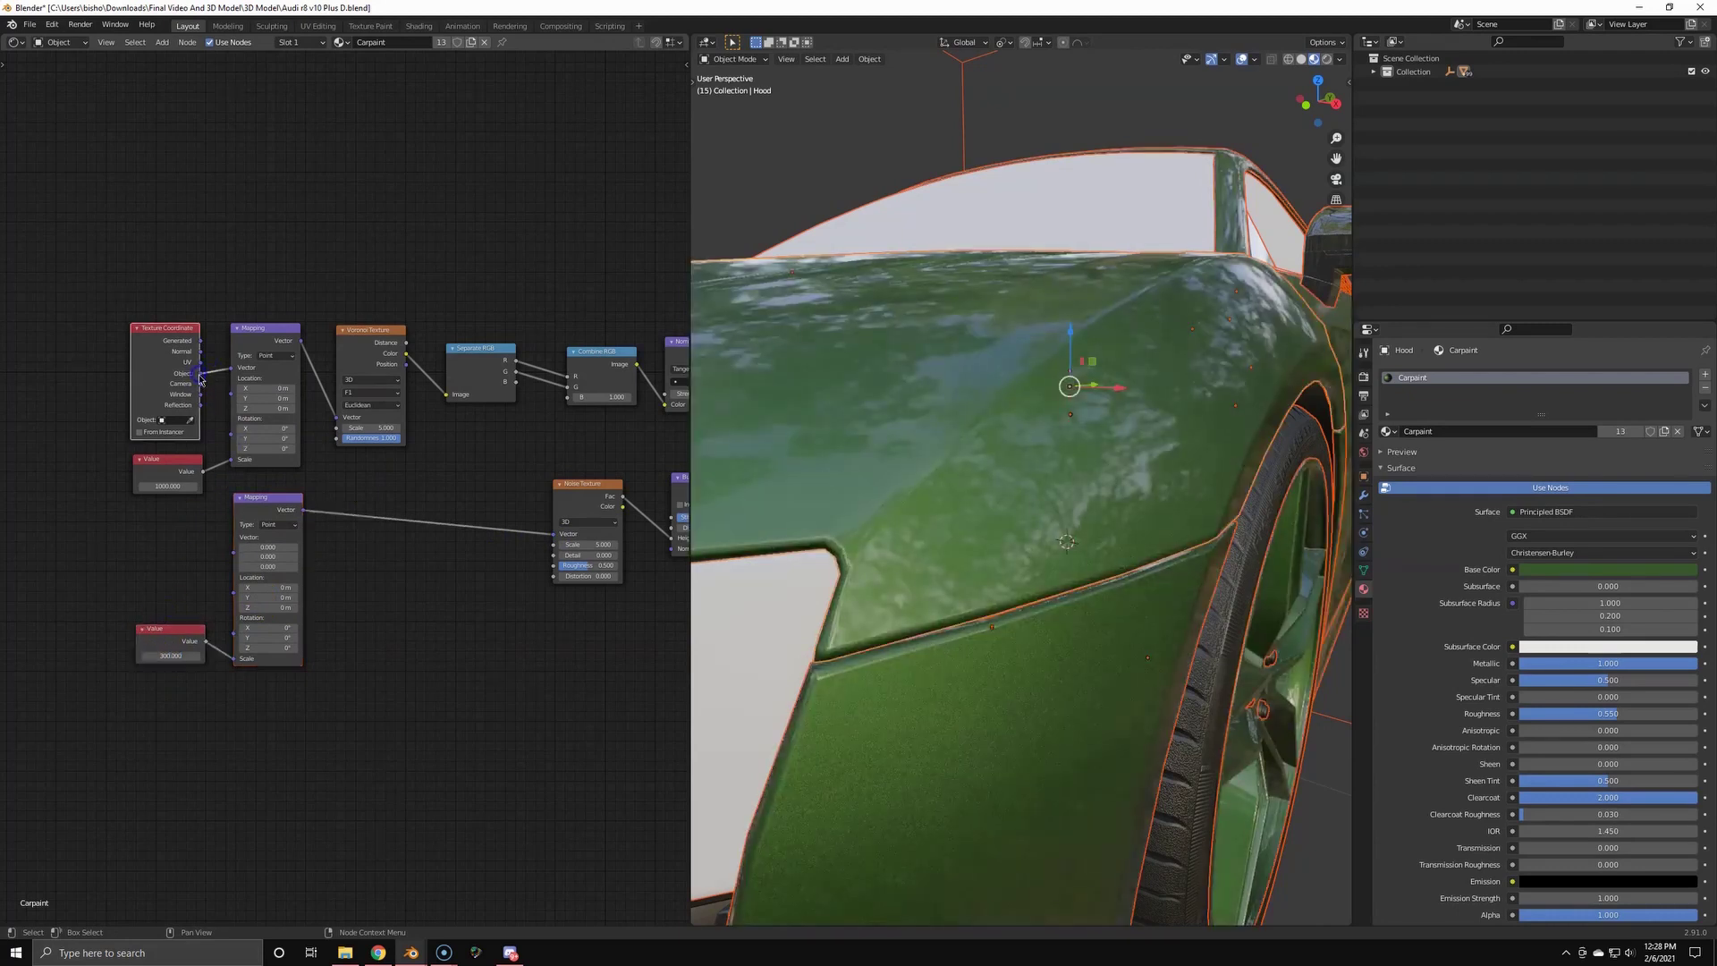
{"action": "left_click_drag", "start_coordinate": [252, 564], "coordinate": [254, 565]}
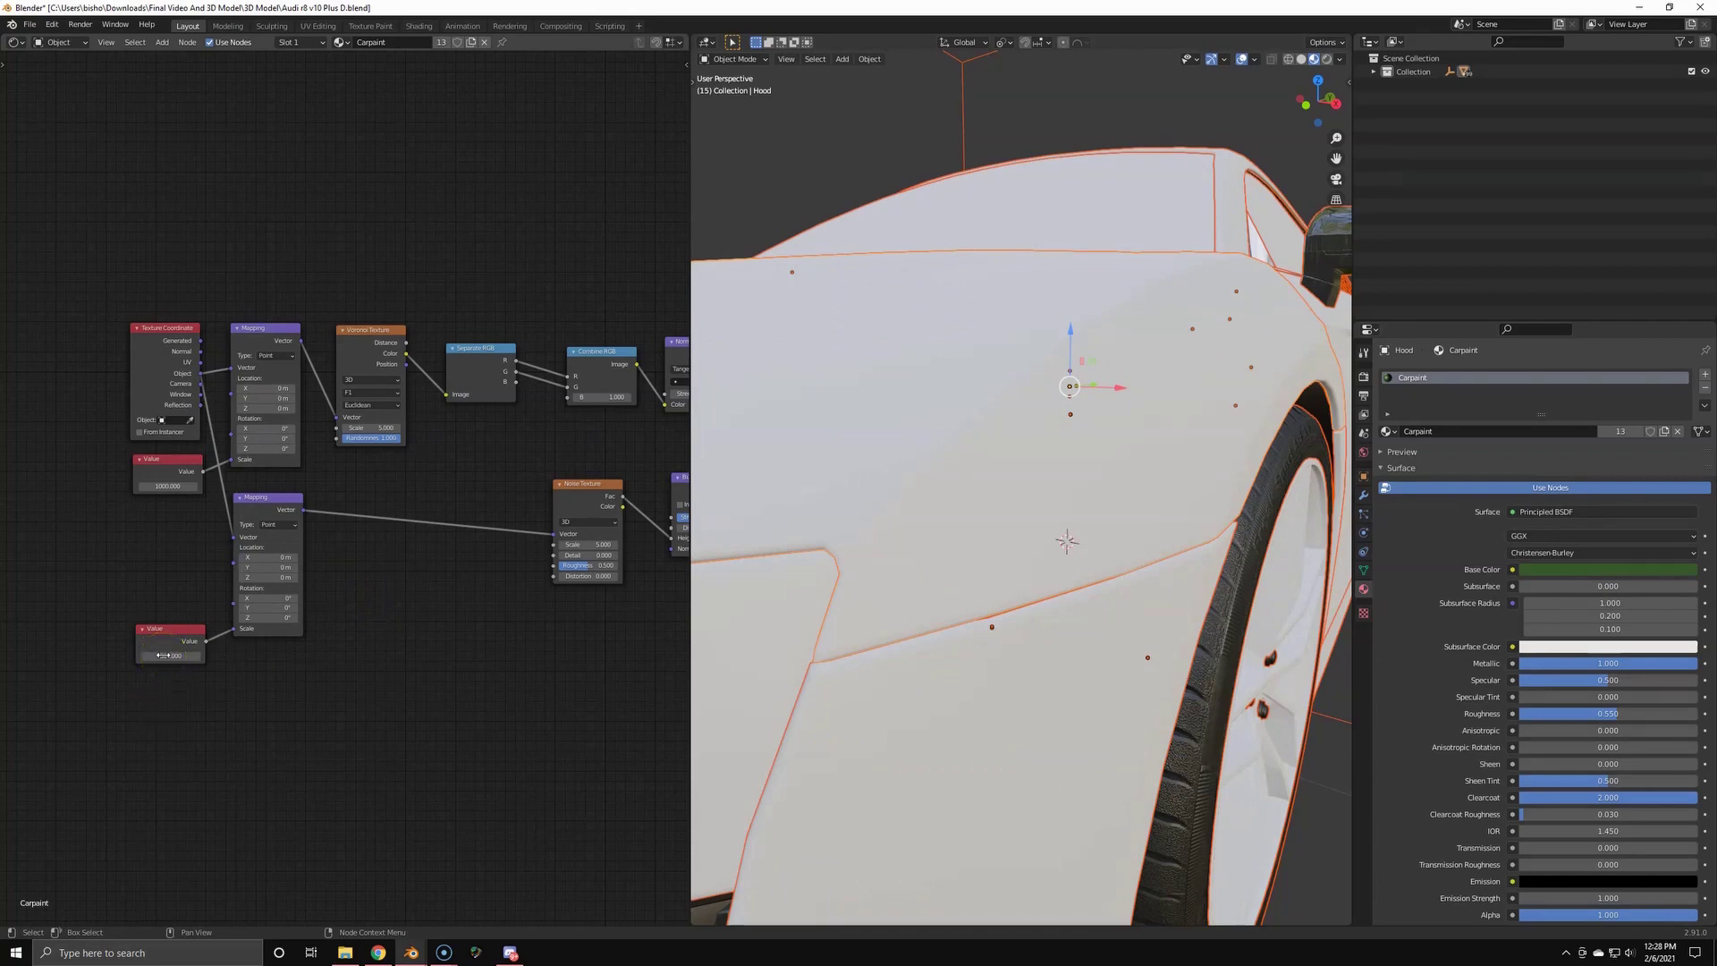
- Set the Bump node's Distance to 0.000005 to soften the clearcoat's orange-peel texture
{"action": "middle_click_drag", "start_coordinate": [955, 477], "coordinate": [921, 514]}
{"action": "scroll", "coordinate": [921, 519], "scroll_direction": "up", "scroll_amount": 3}
{"action": "scroll", "coordinate": [531, 635], "scroll_direction": "up", "scroll_amount": 4}
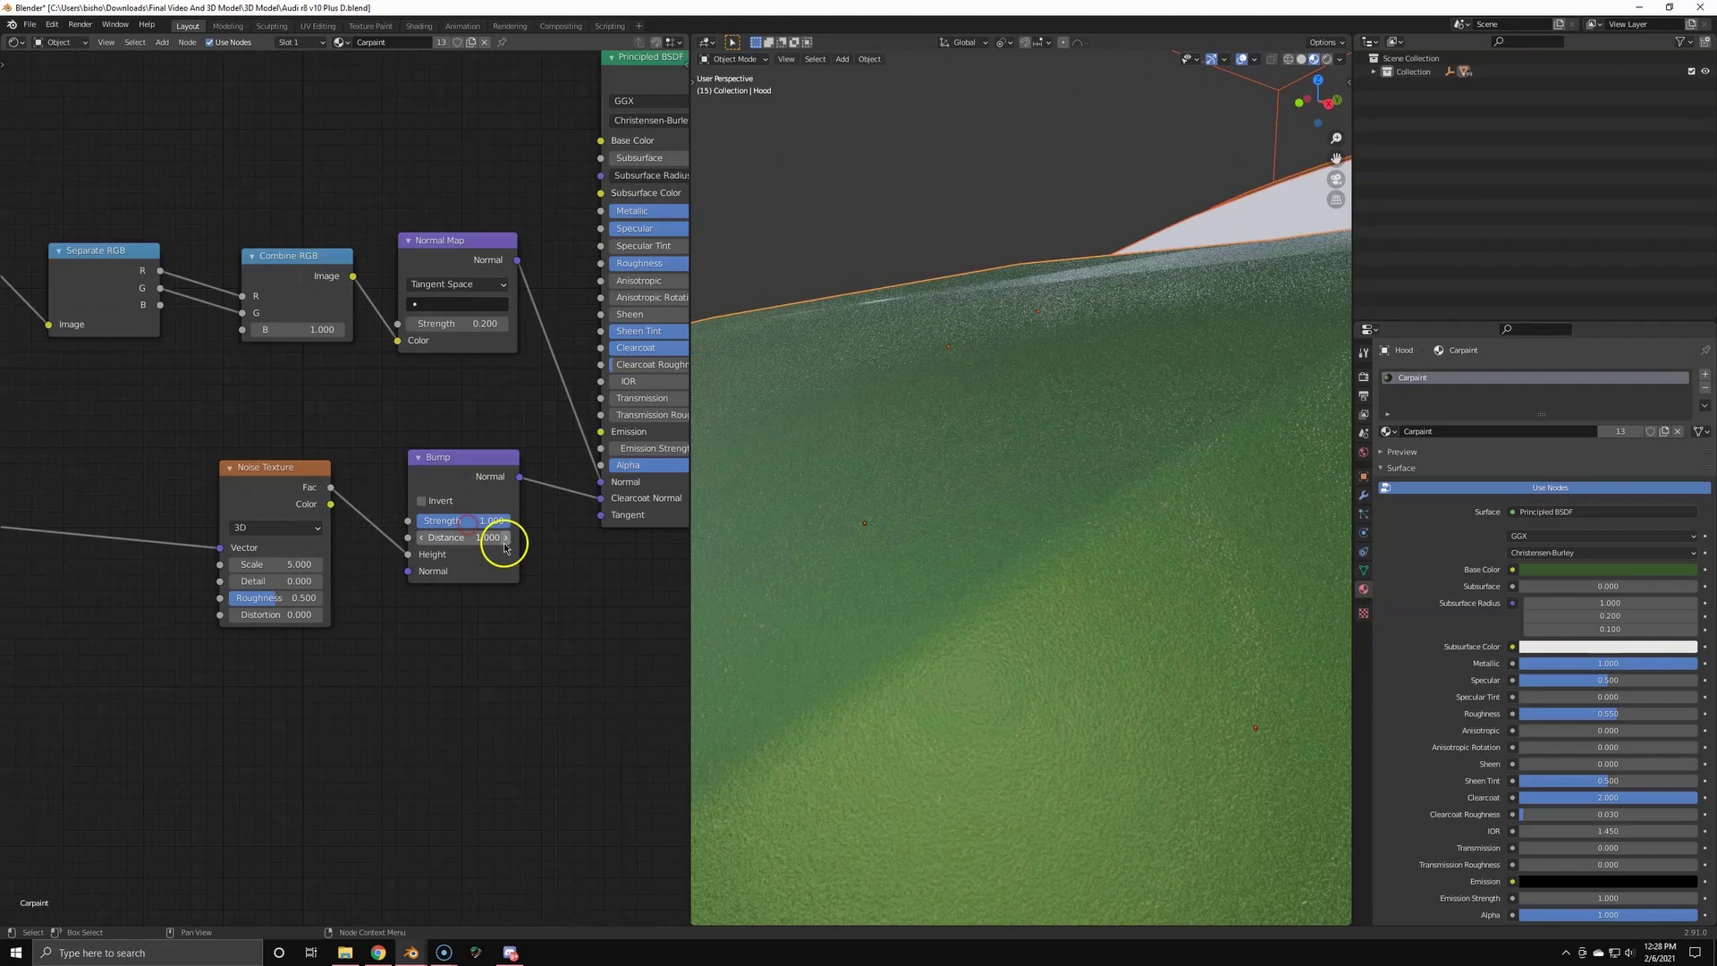
{"action": "left_click_drag", "start_coordinate": [401, 550], "coordinate": [397, 554]}
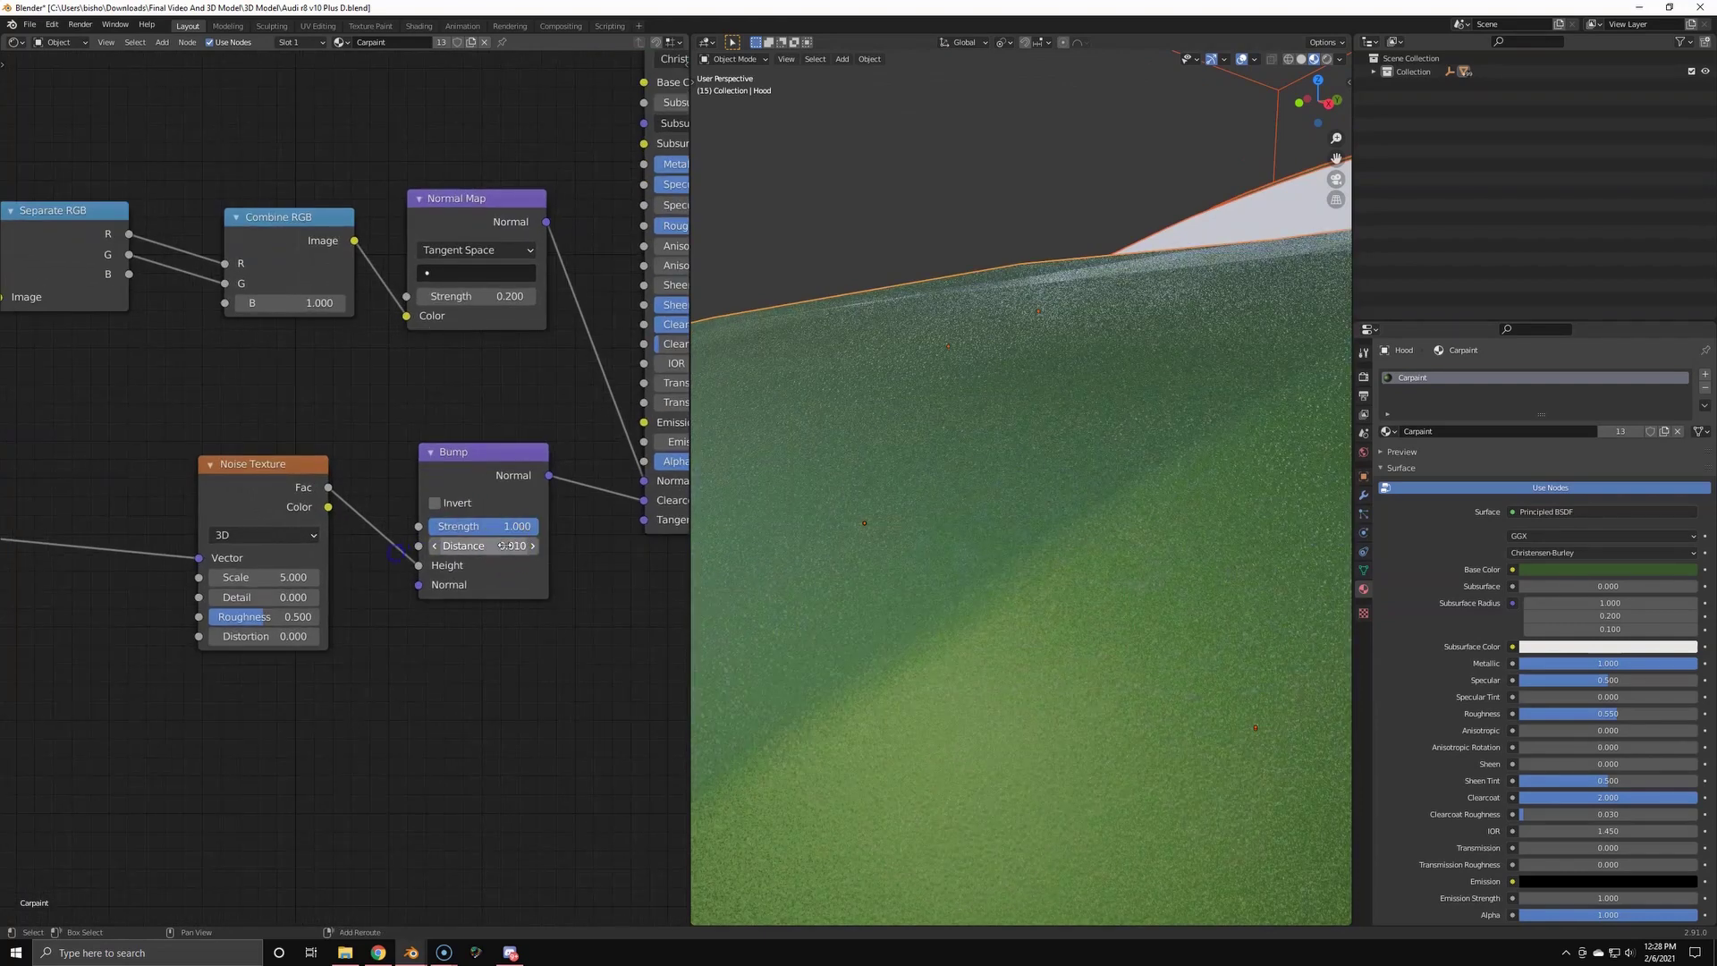
{"action": "type", "text": "0"}
{"action": "key", "text": "Return"}
{"action": "left_click", "coordinate": [491, 551]}
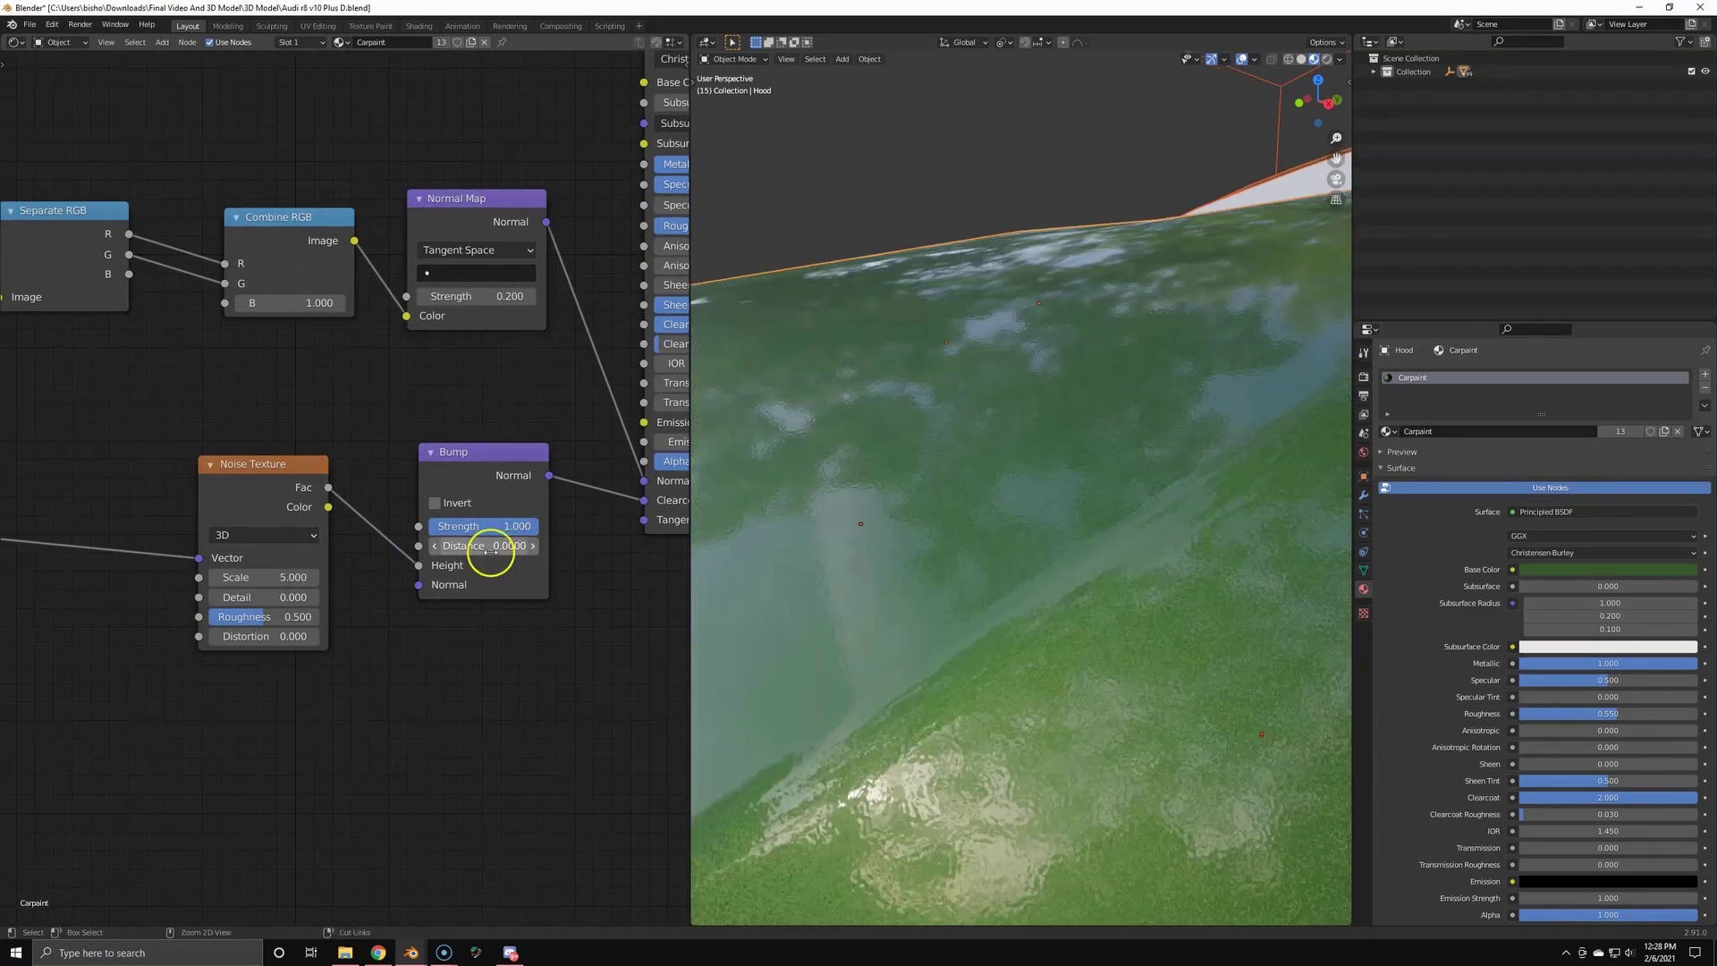
{"action": "middle_click_drag", "start_coordinate": [1011, 646], "coordinate": [1053, 677]}
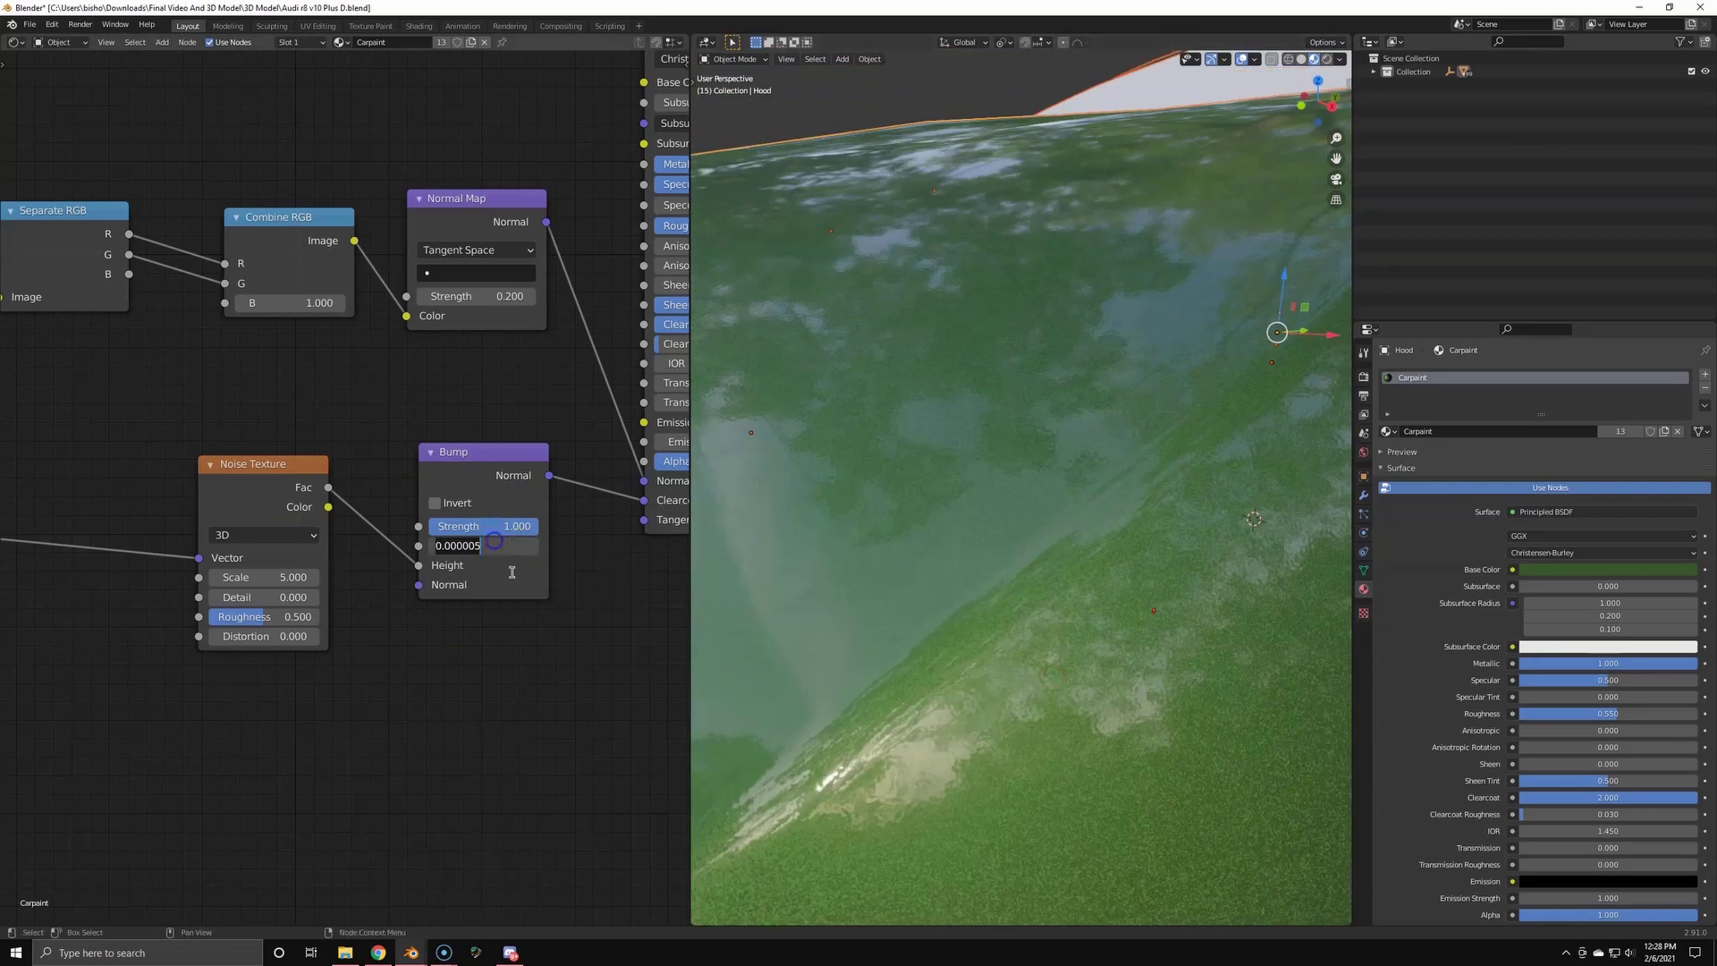
{"action": "left_click", "coordinate": [520, 670]}
- Group all the texture, mapping and normal nodes feeding the Principled BSDF into a single node group
{"action": "middle_click_drag", "start_coordinate": [805, 609], "coordinate": [895, 528]}
{"action": "middle_click_drag", "start_coordinate": [572, 537], "coordinate": [583, 498]}
{"action": "middle_click_drag", "start_coordinate": [805, 572], "coordinate": [844, 556]}
{"action": "scroll", "coordinate": [844, 556], "scroll_direction": "down", "scroll_amount": 7}
{"action": "scroll", "coordinate": [417, 552], "scroll_direction": "down", "scroll_amount": 7}
{"action": "middle_click_drag", "start_coordinate": [274, 479], "coordinate": [348, 483]}
{"action": "left_click_drag", "start_coordinate": [80, 293], "coordinate": [556, 673]}
{"action": "key", "text": "ctrl+g"}
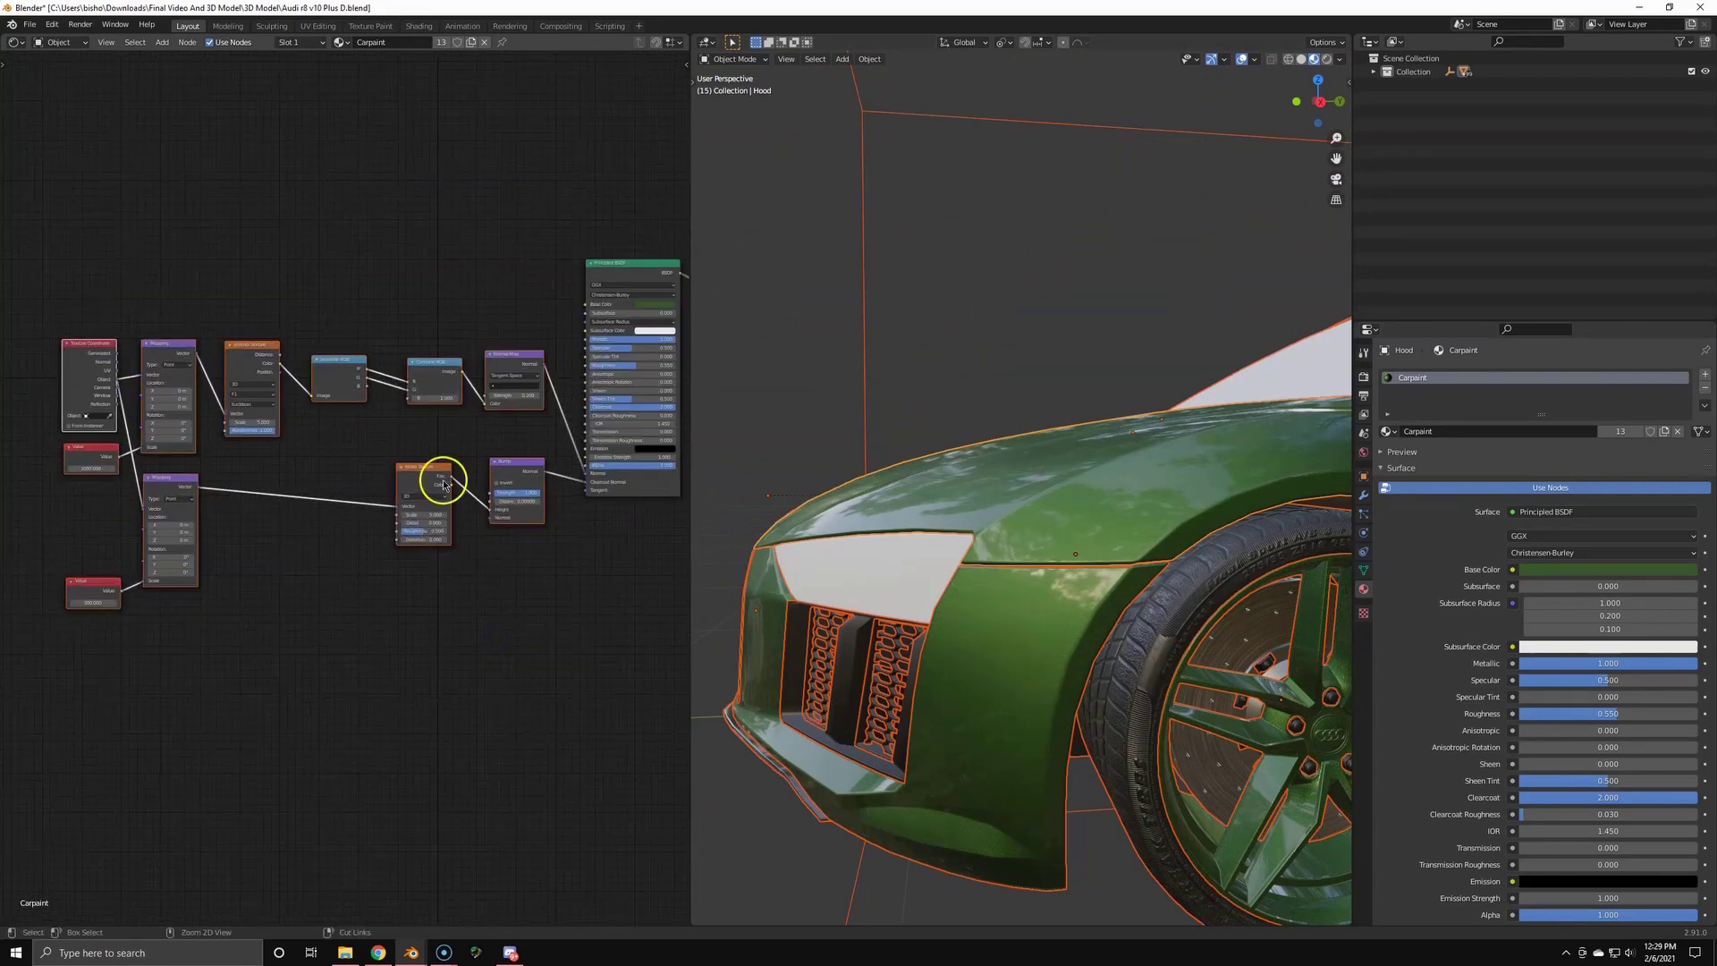
{"action": "key", "text": "Tab"}
{"action": "scroll", "coordinate": [420, 483], "scroll_direction": "up", "scroll_amount": 4}
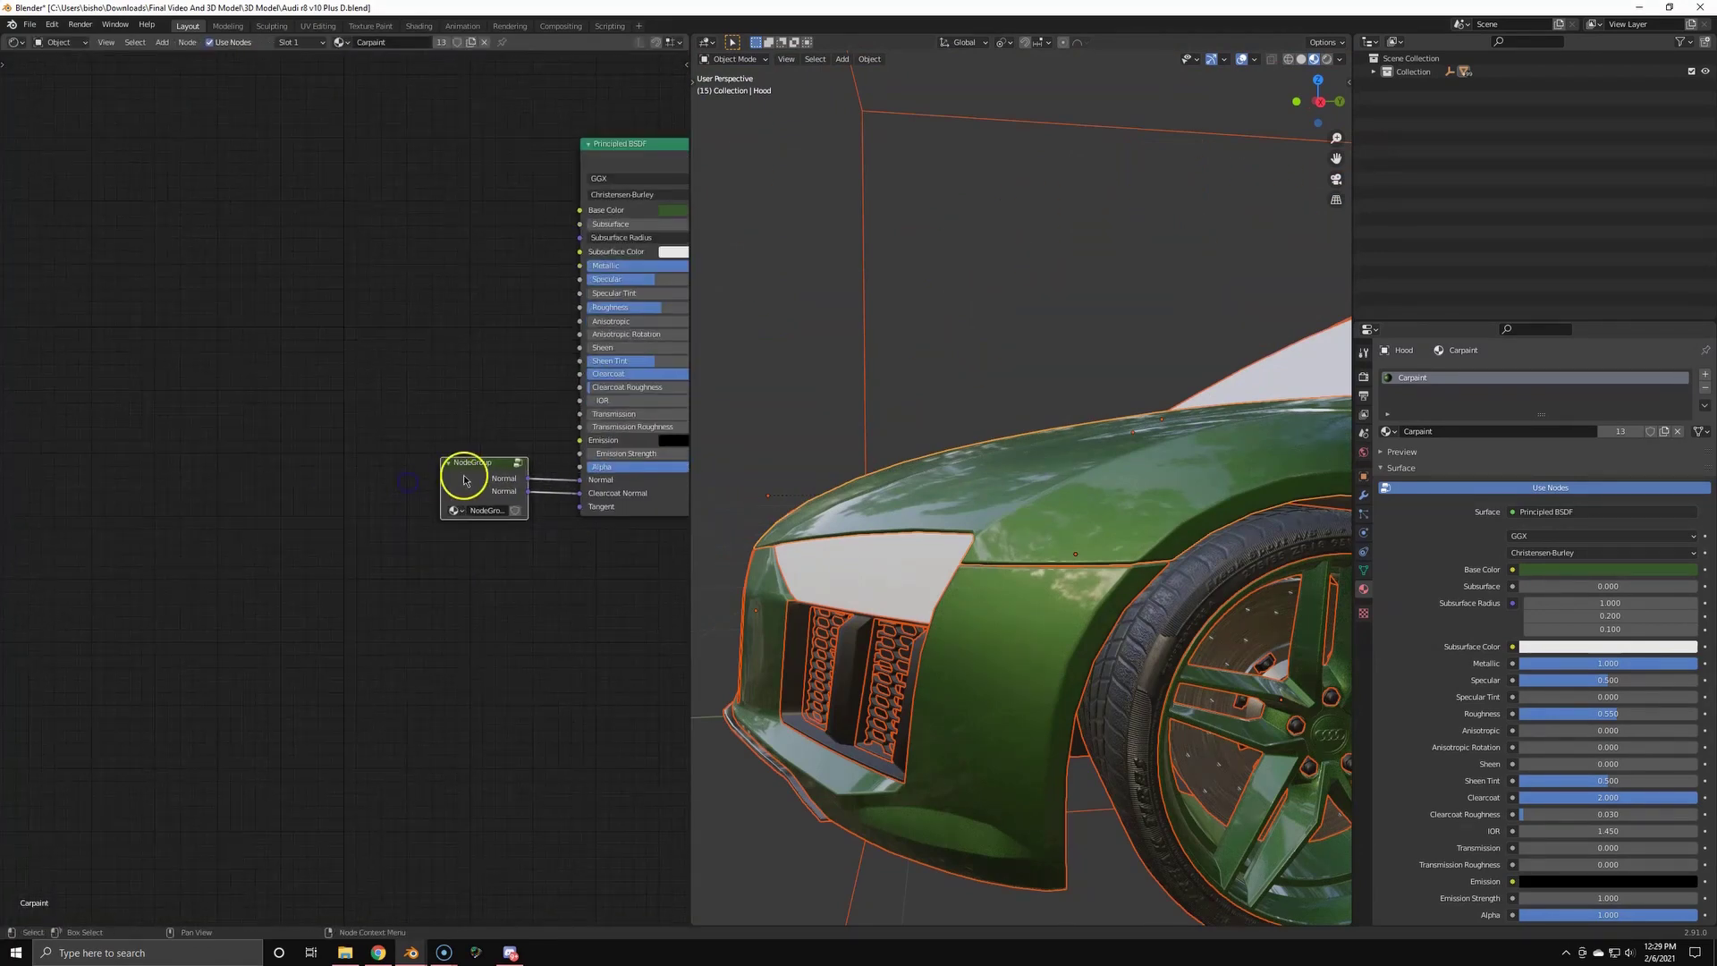
{"action": "key", "text": "Tab"}
{"action": "key", "text": "Tab"}
- Name and label the node group Flakes, give the node a black colour, and rename its group data to Flakes
{"action": "key", "text": "n"}
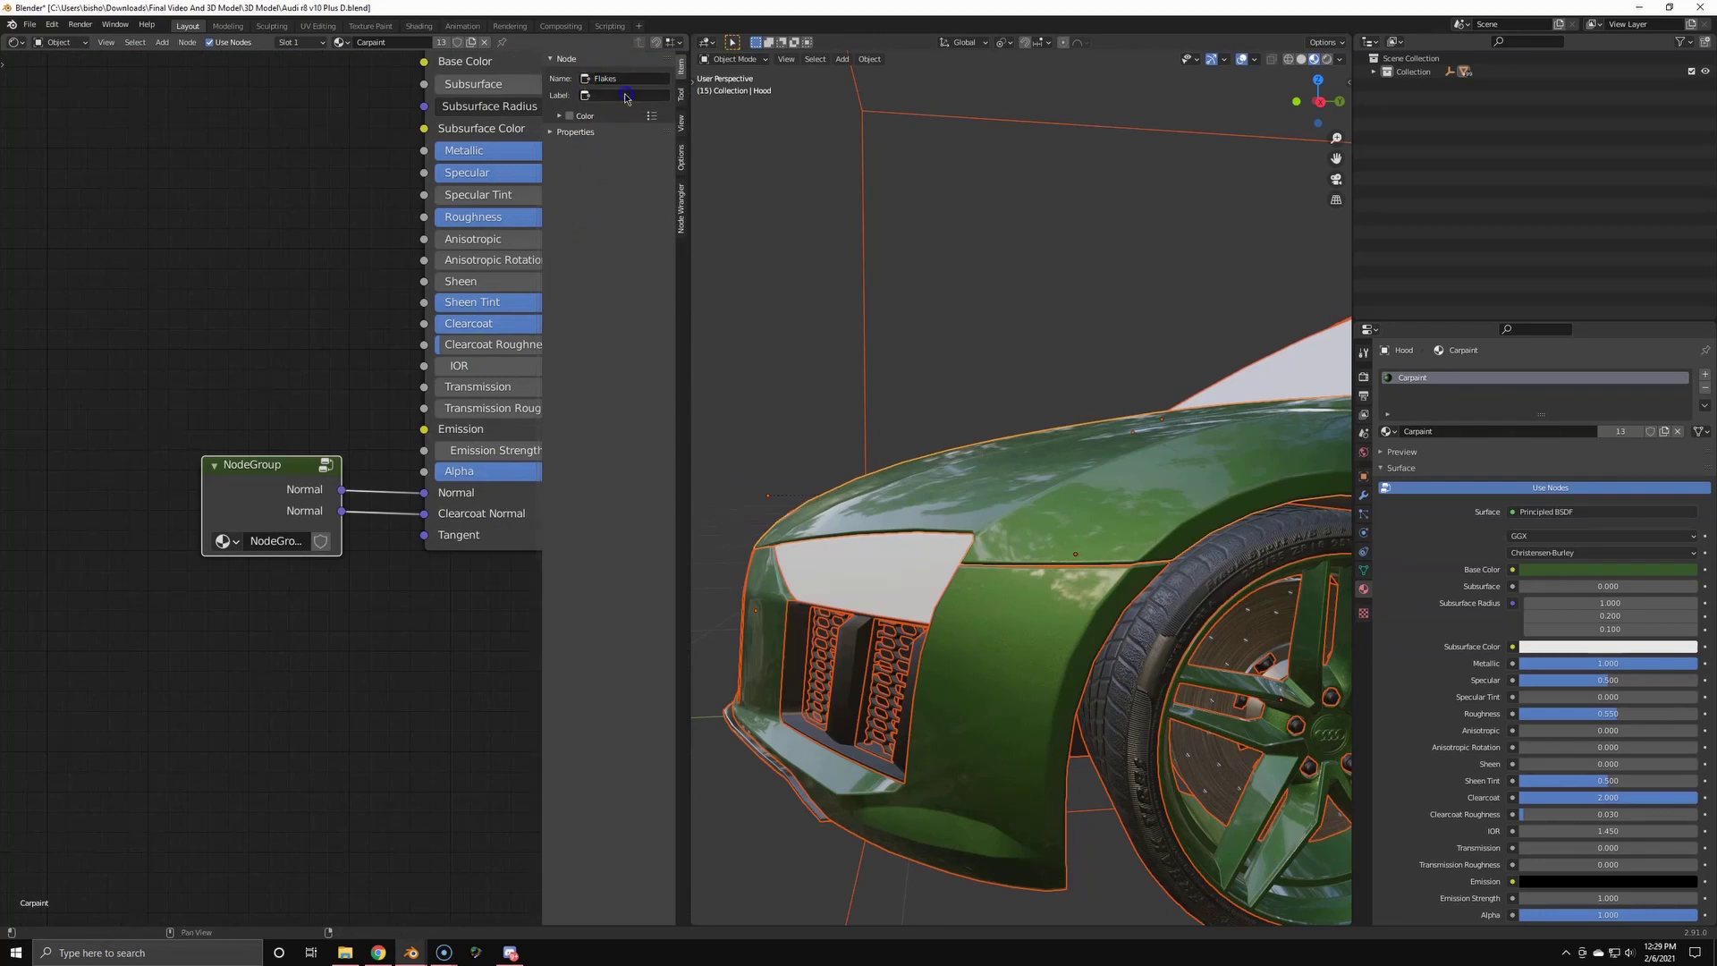
{"action": "left_click", "coordinate": [560, 117]}
{"action": "left_click", "coordinate": [597, 136]}
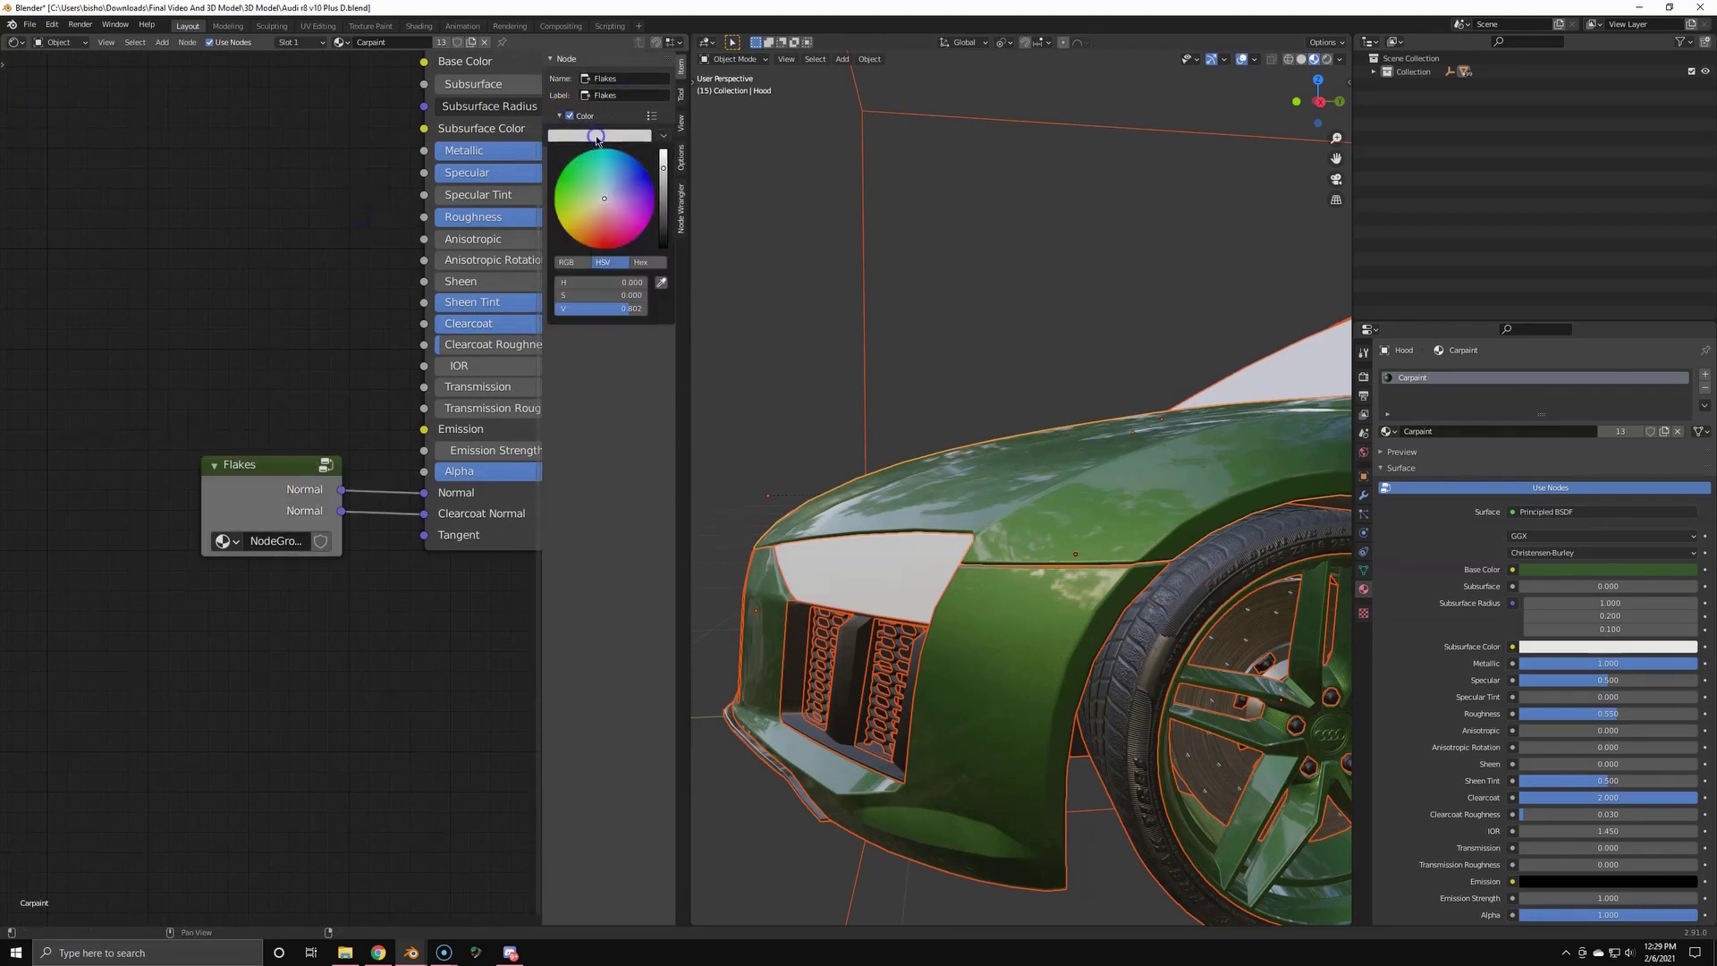
{"action": "left_click_drag", "start_coordinate": [662, 226], "coordinate": [663, 251]}
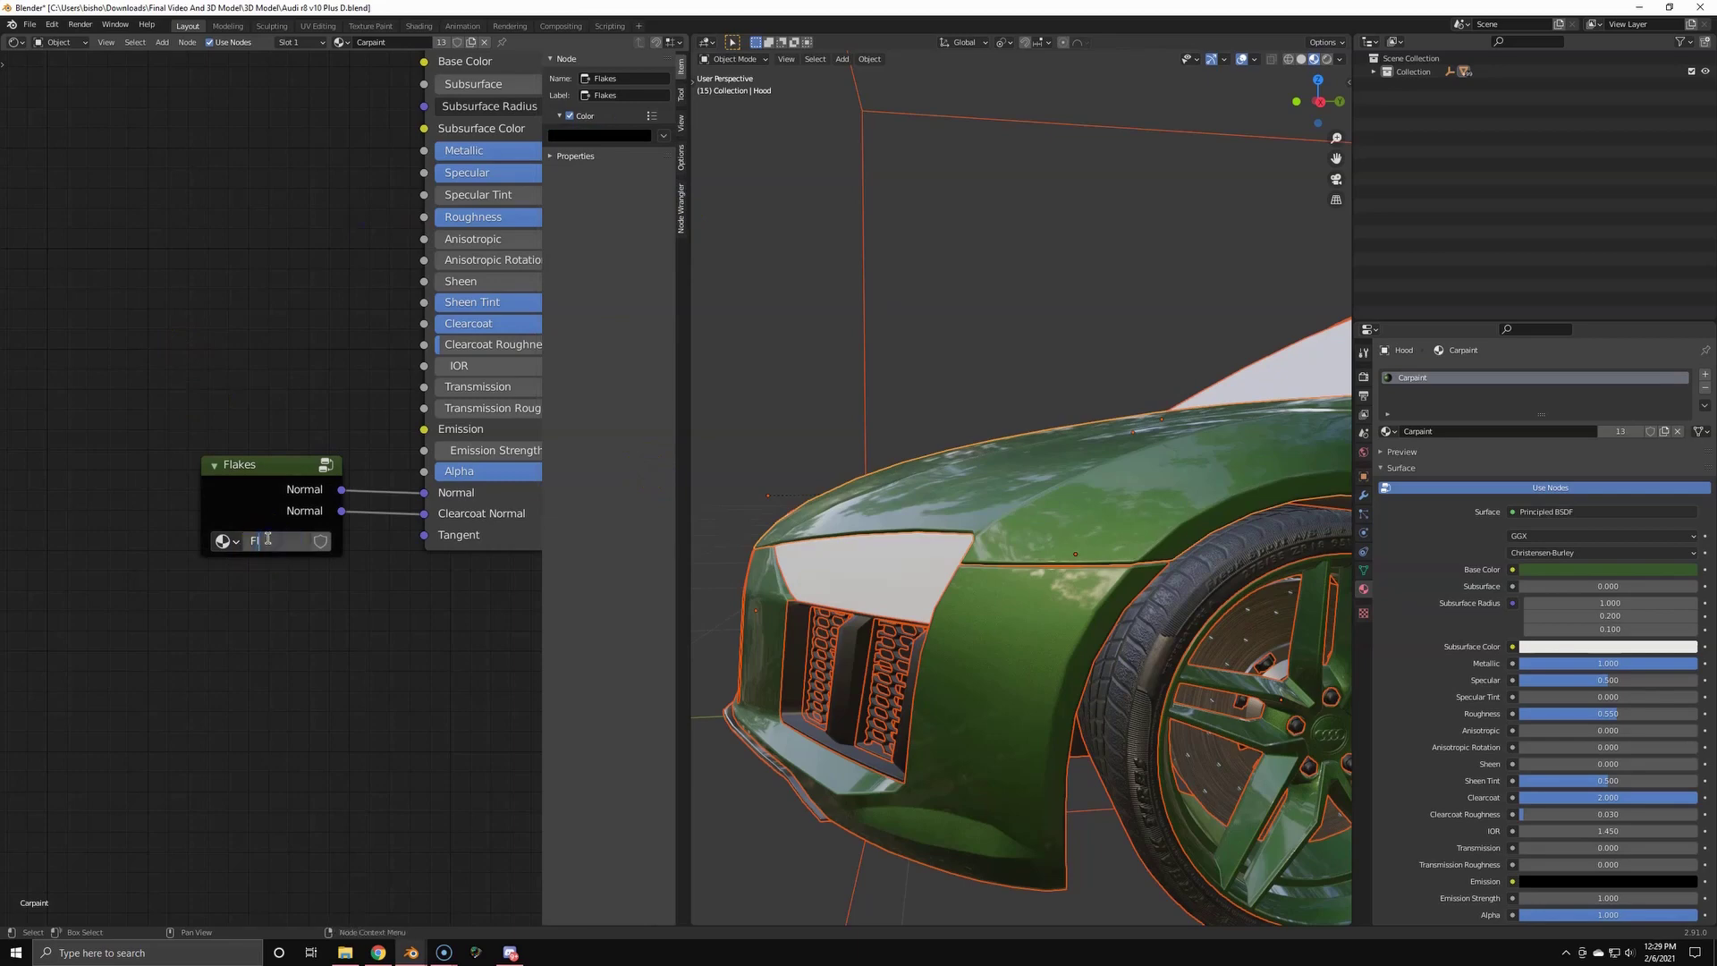
{"action": "scroll", "coordinate": [268, 543], "scroll_direction": "down", "scroll_amount": 5}
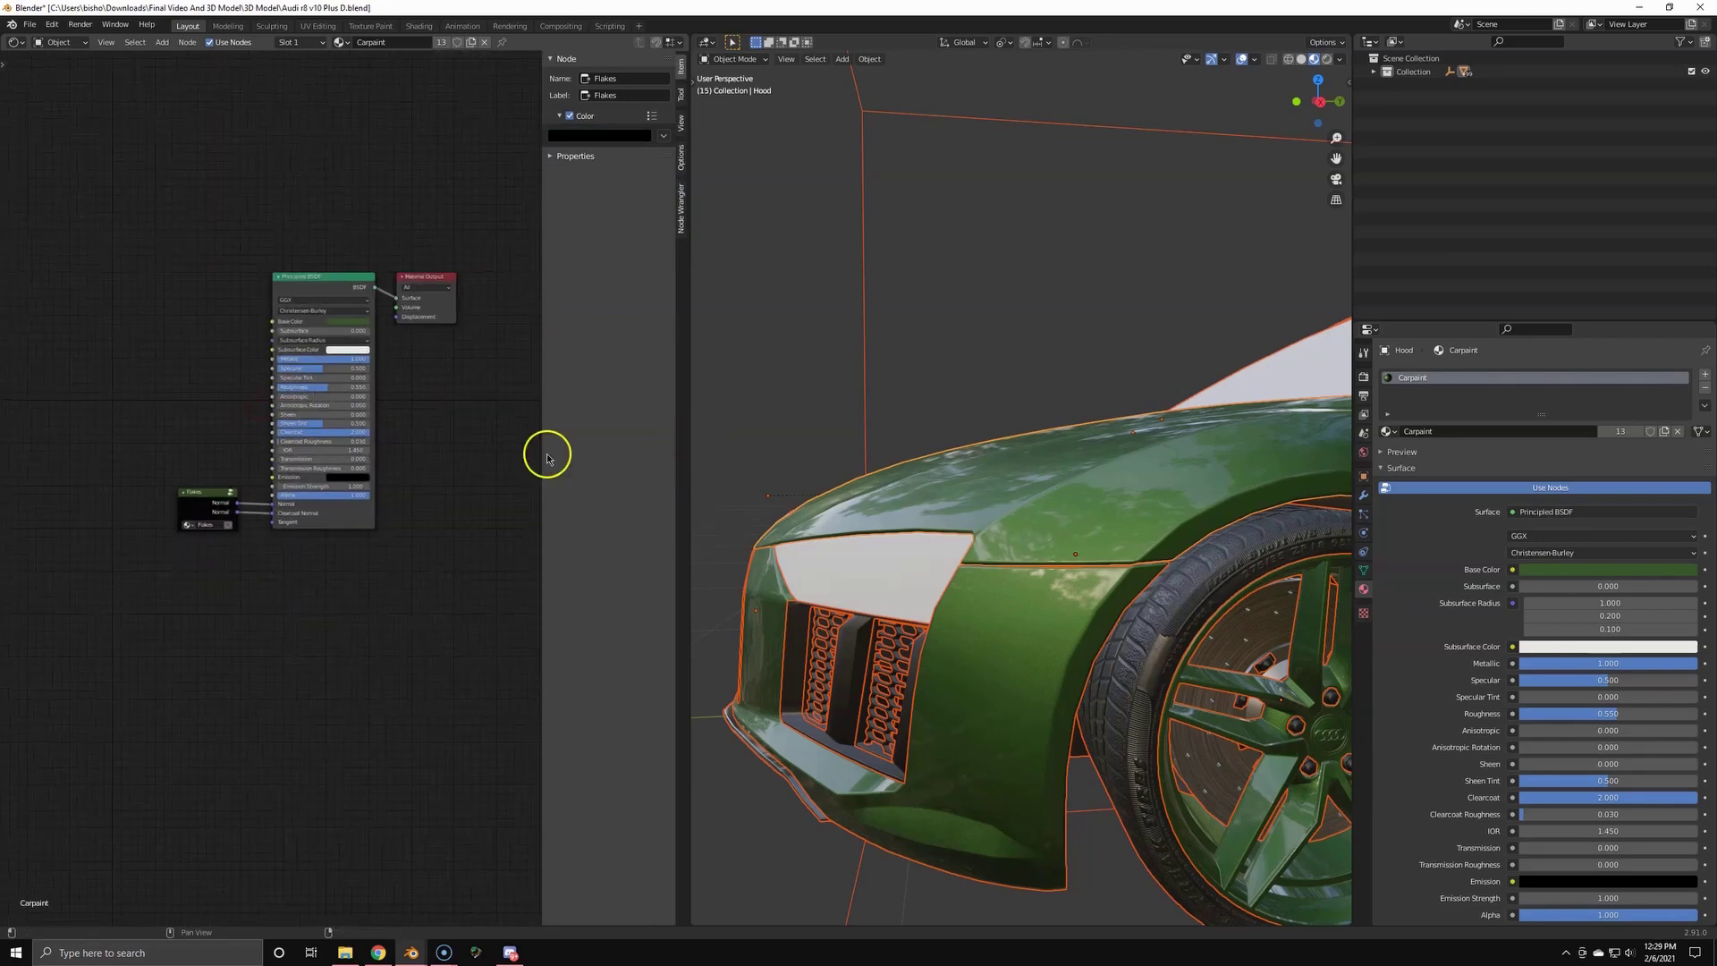
- Make the front wheel rim's paint a separate material named Rims and set its Base Color to a neutral light grey
{"action": "scroll", "coordinate": [921, 527], "scroll_direction": "down", "scroll_amount": 3}
{"action": "middle_click_drag", "start_coordinate": [922, 532], "coordinate": [1050, 492]}
{"action": "scroll", "coordinate": [1028, 564], "scroll_direction": "up", "scroll_amount": 3}
{"action": "scroll", "coordinate": [1057, 546], "scroll_direction": "up", "scroll_amount": 5}
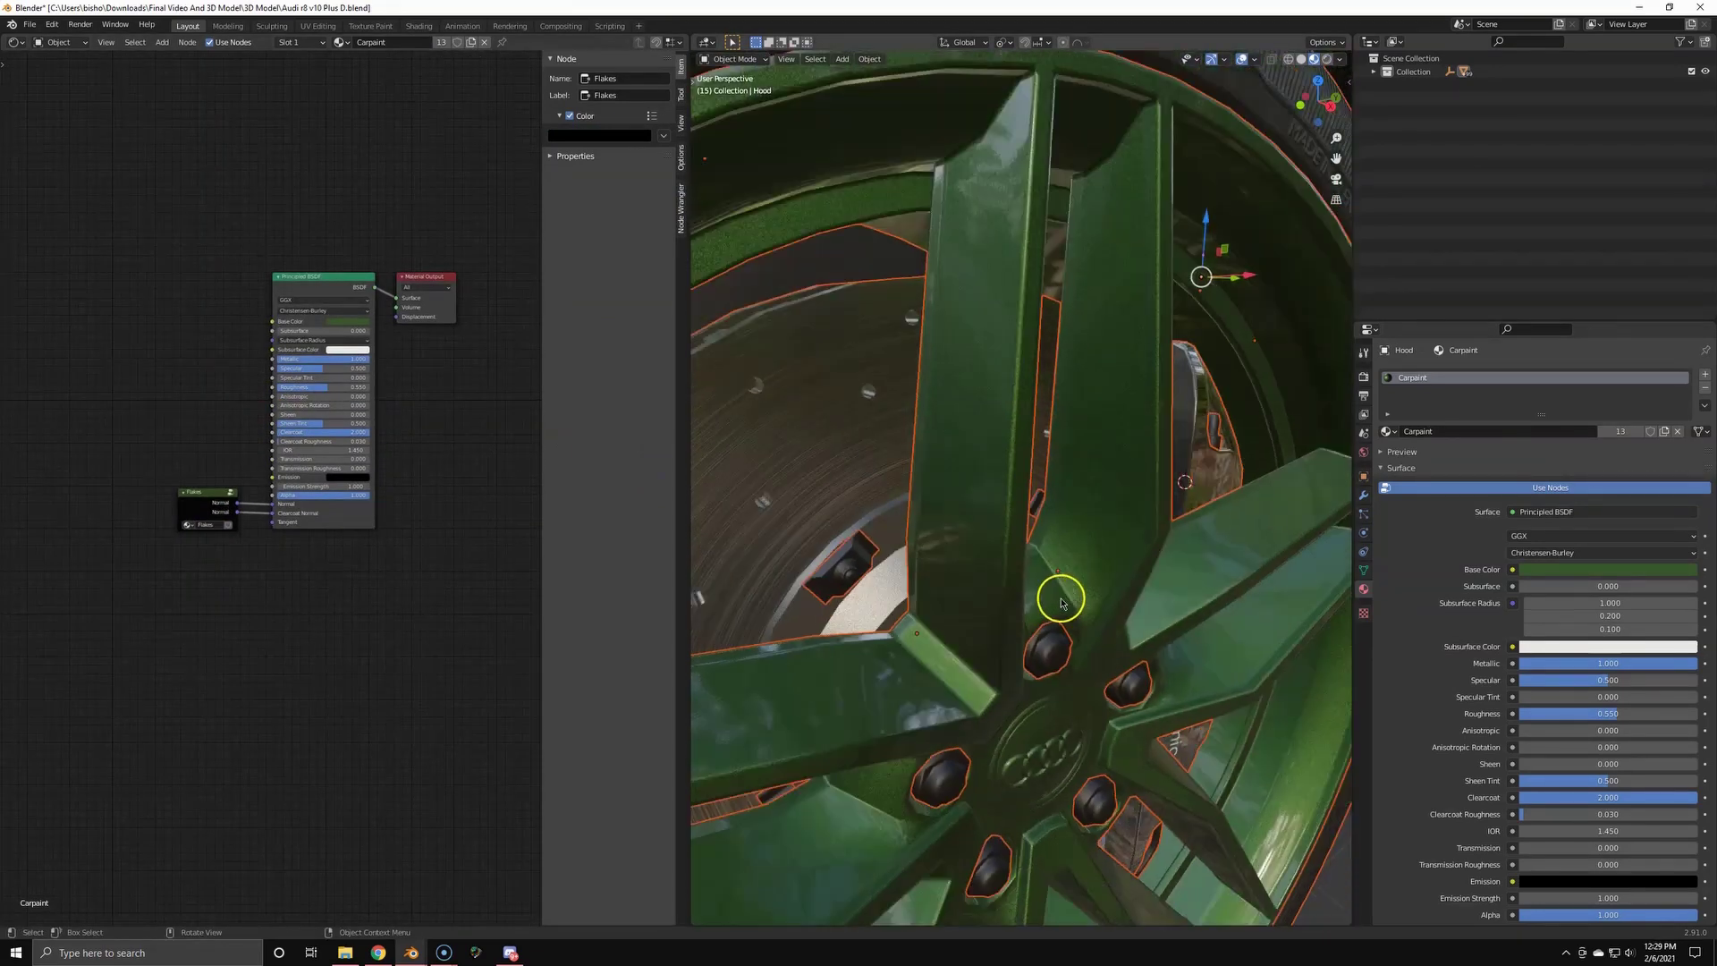
{"action": "scroll", "coordinate": [1061, 601], "scroll_direction": "down", "scroll_amount": 10}
{"action": "left_click", "coordinate": [1139, 594]}
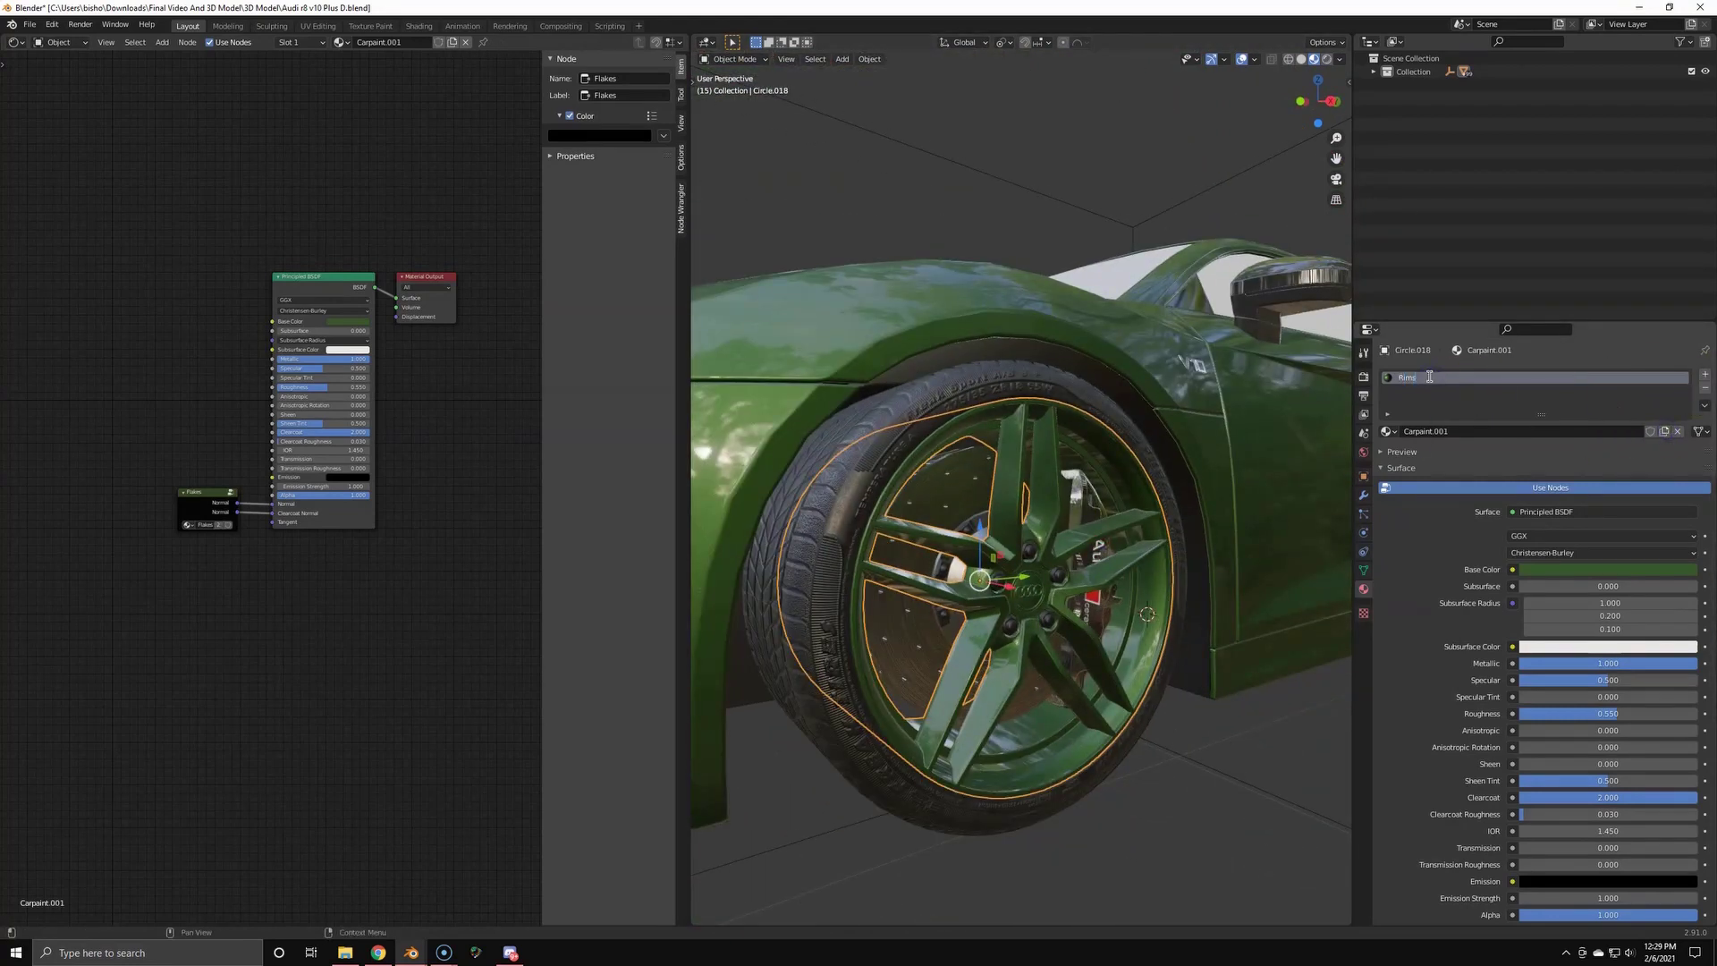
{"action": "left_click", "coordinate": [1608, 569]}
{"action": "left_click_drag", "start_coordinate": [1615, 522], "coordinate": [1035, 564]}
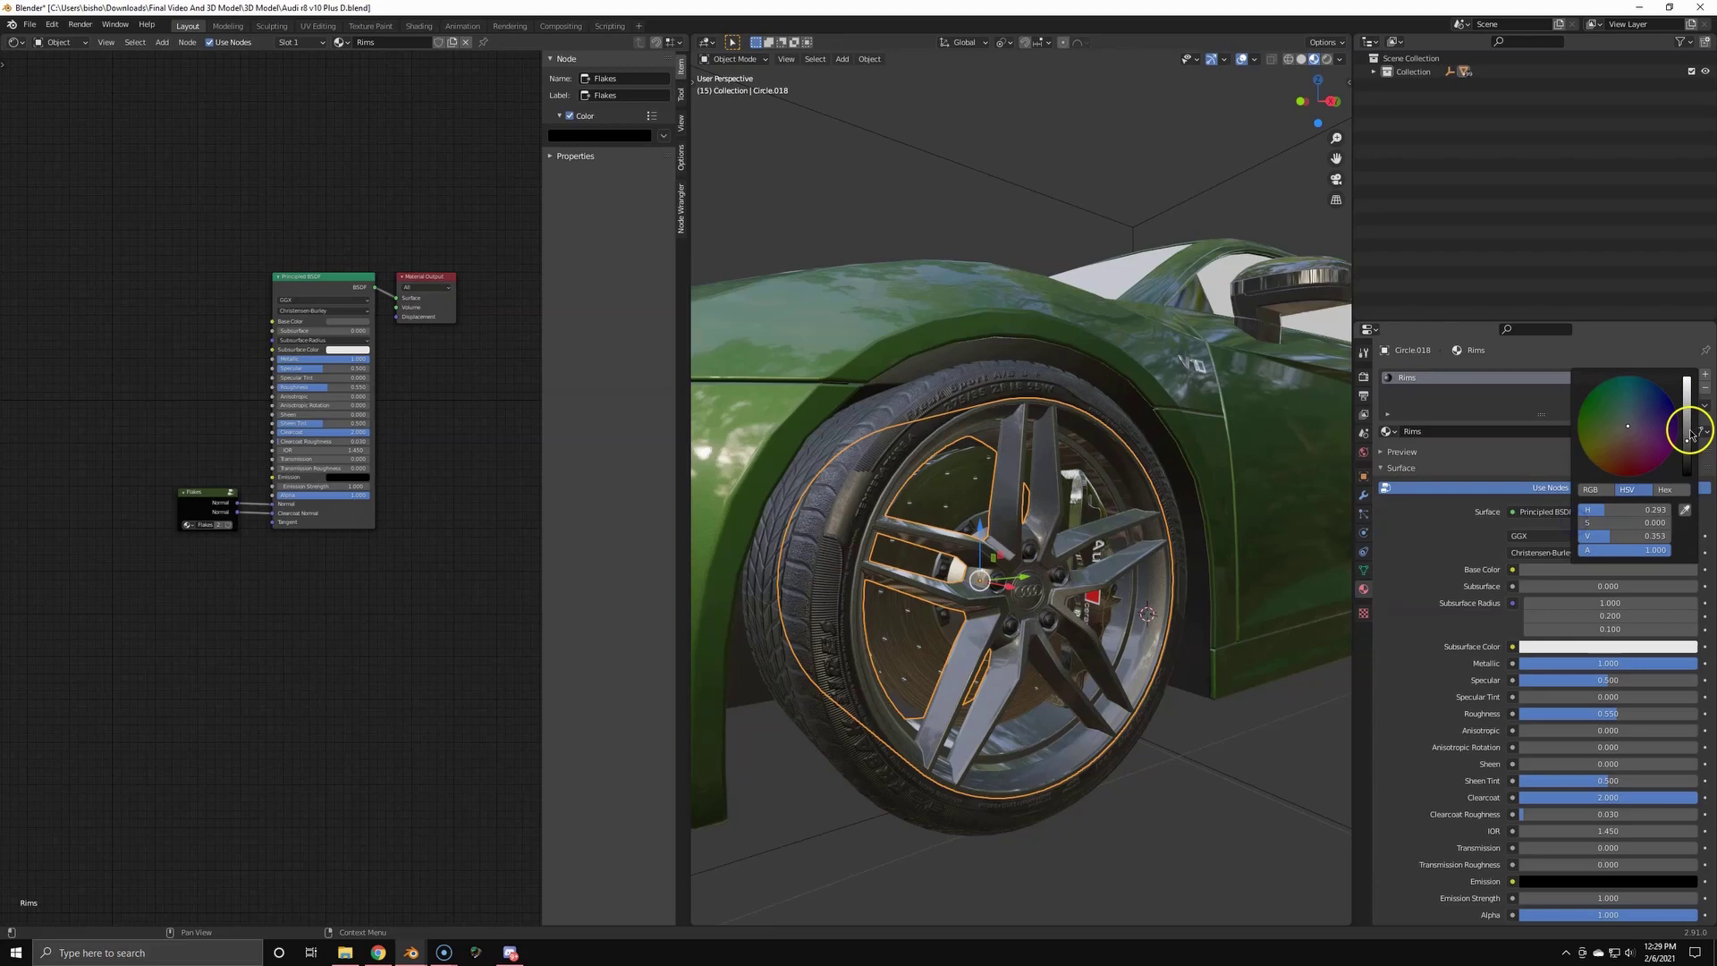
{"action": "mouse_move", "coordinate": [1689, 434]}
{"action": "left_mouse_down"}
{"action": "mouse_move", "coordinate": [1688, 382]}
{"action": "mouse_move", "coordinate": [1689, 409]}
{"action": "left_mouse_up"}
- Set the headlight glass material's Alpha to 0 and its Blend Mode to Alpha Blend
{"action": "scroll", "coordinate": [1030, 581], "scroll_direction": "down", "scroll_amount": 5}
{"action": "middle_click_drag", "start_coordinate": [1030, 582], "coordinate": [970, 571]}
{"action": "scroll", "coordinate": [1053, 654], "scroll_direction": "up", "scroll_amount": 8}
{"action": "scroll", "coordinate": [1051, 658], "scroll_direction": "up", "scroll_amount": 3}
{"action": "middle_click_drag", "start_coordinate": [1051, 659], "coordinate": [1065, 516], "text": "shift"}
{"action": "scroll", "coordinate": [985, 512], "scroll_direction": "down", "scroll_amount": 10}
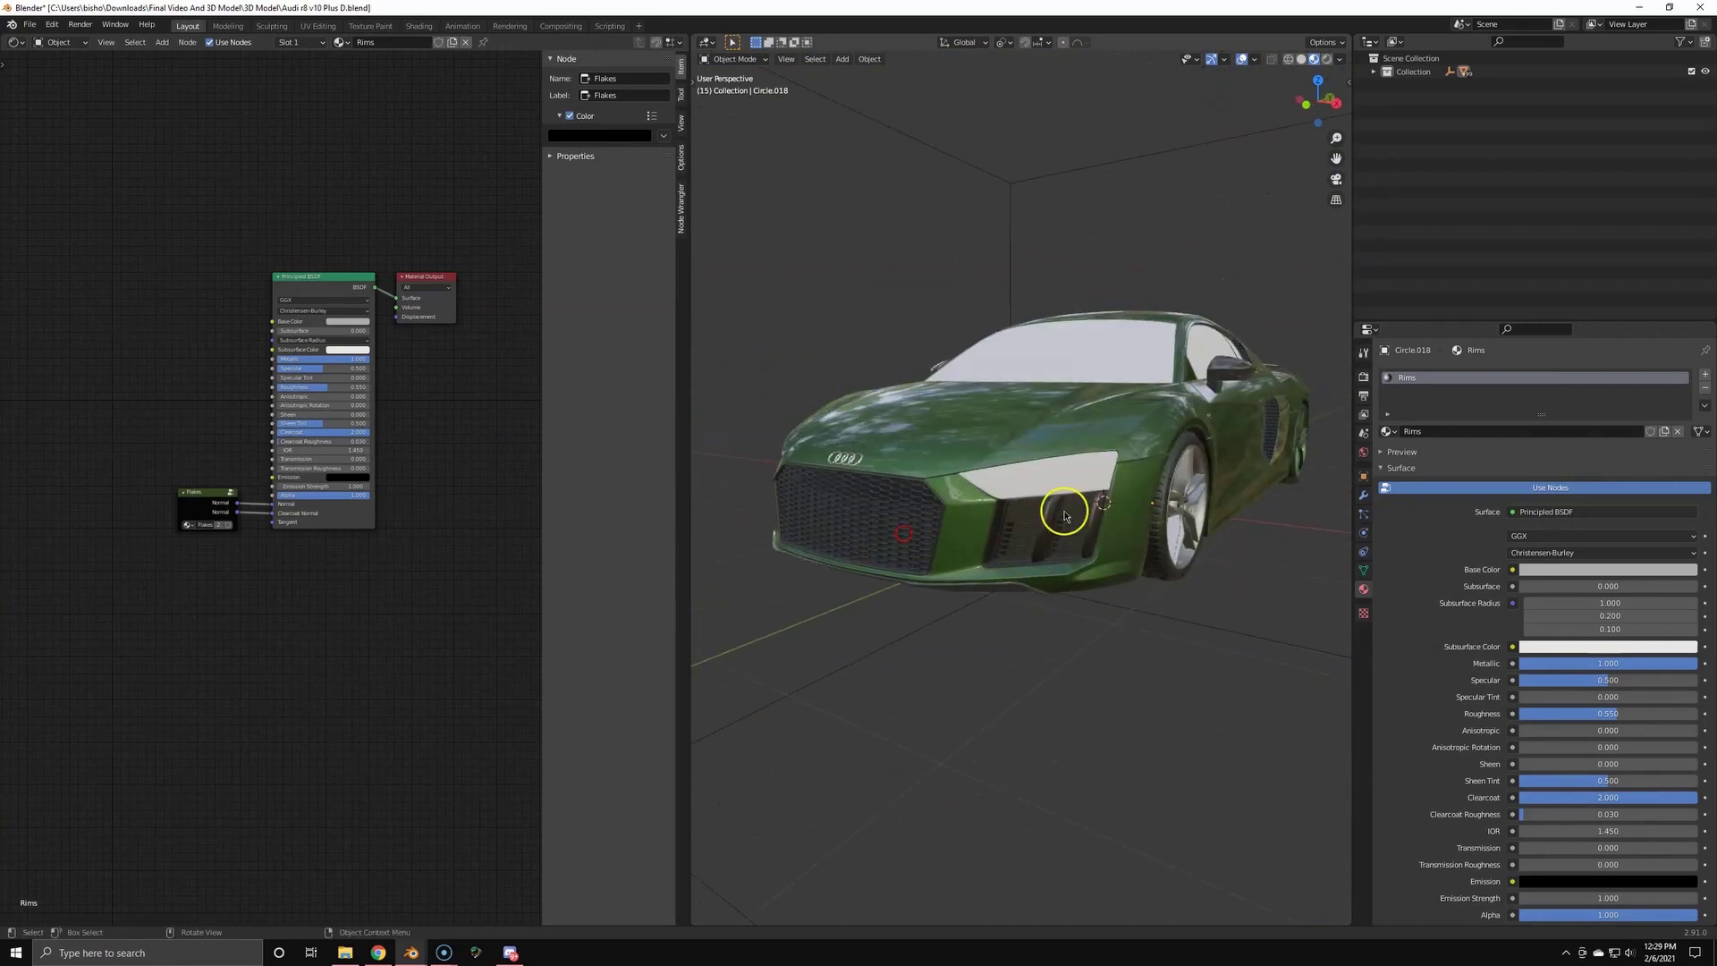
{"action": "left_click", "coordinate": [1060, 502]}
{"action": "scroll", "coordinate": [1028, 501], "scroll_direction": "up", "scroll_amount": 5}
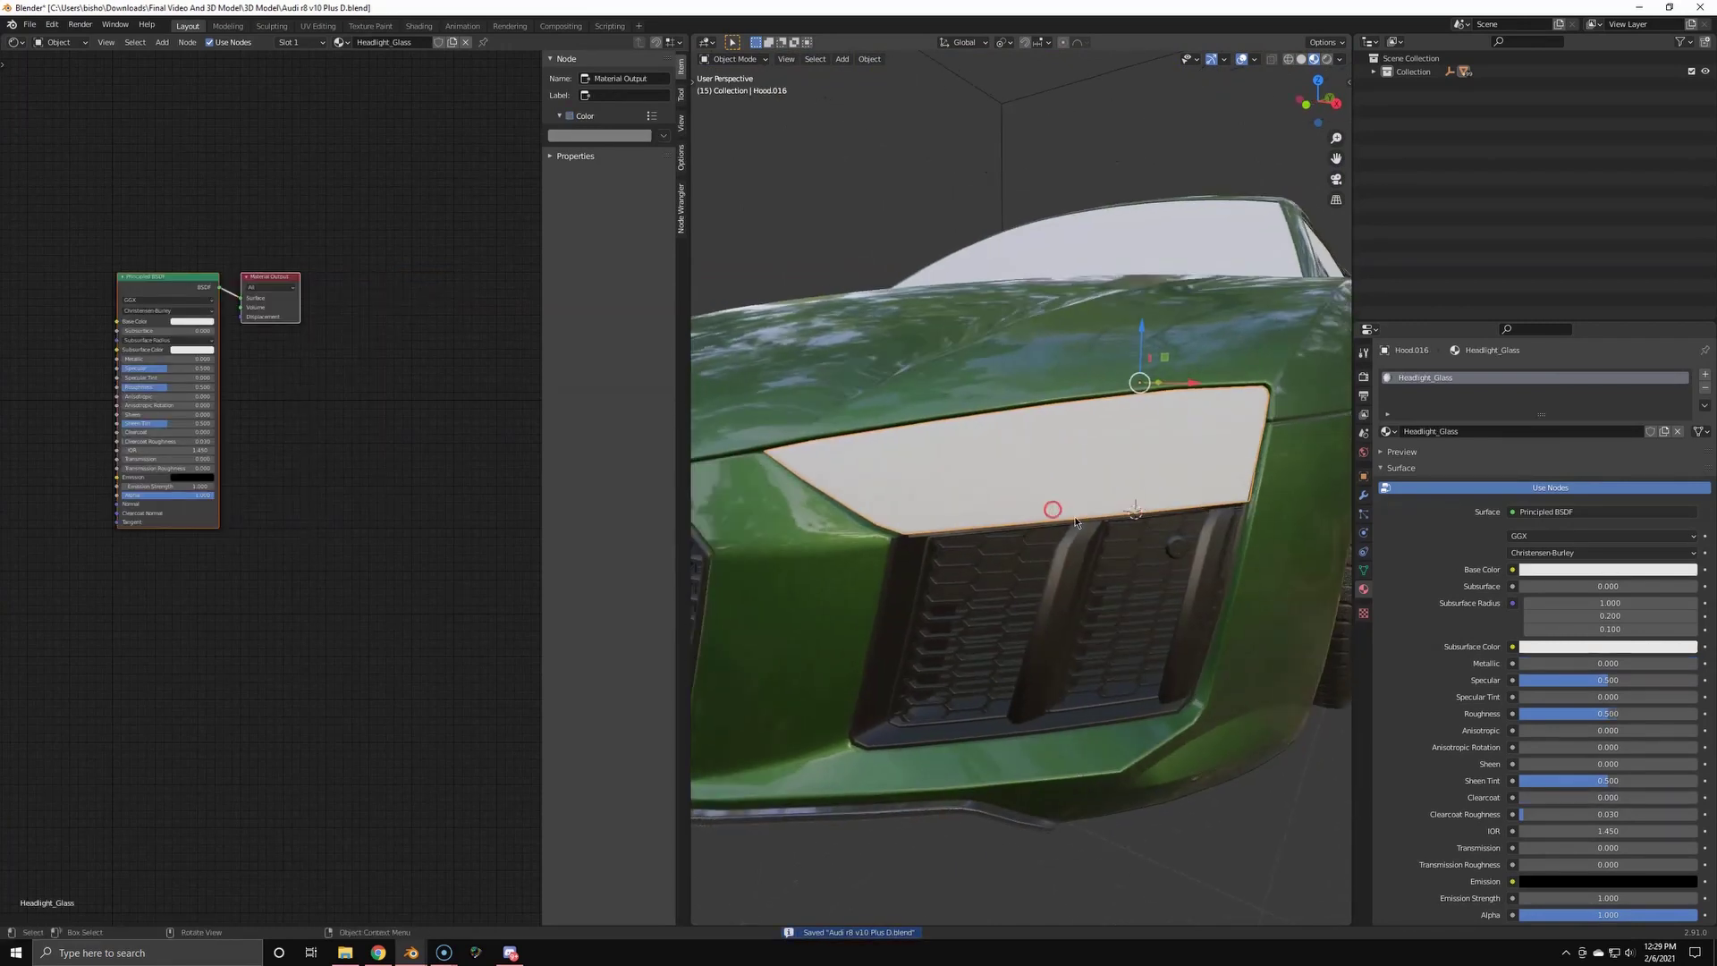
{"action": "scroll", "coordinate": [363, 444], "scroll_direction": "up", "scroll_amount": 3}
{"action": "scroll", "coordinate": [269, 474], "scroll_direction": "up", "scroll_amount": 2}
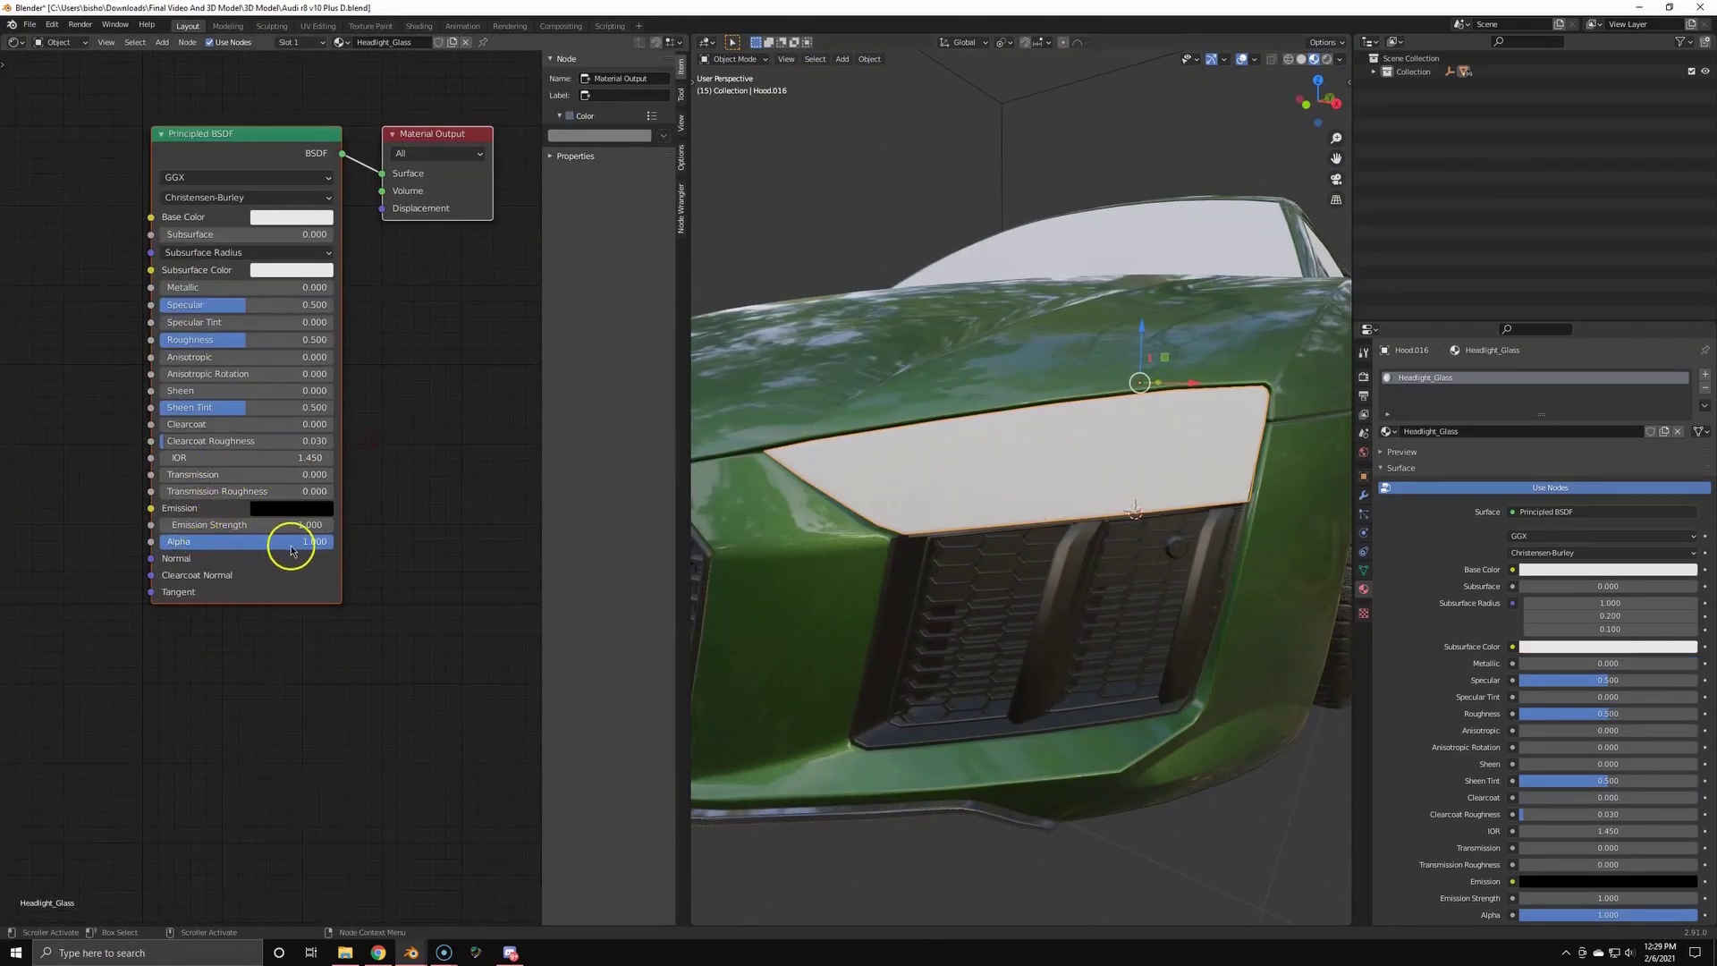
{"action": "left_click_drag", "start_coordinate": [291, 547], "coordinate": [36, 551]}
{"action": "scroll", "coordinate": [1512, 617], "scroll_direction": "down", "scroll_amount": 8}
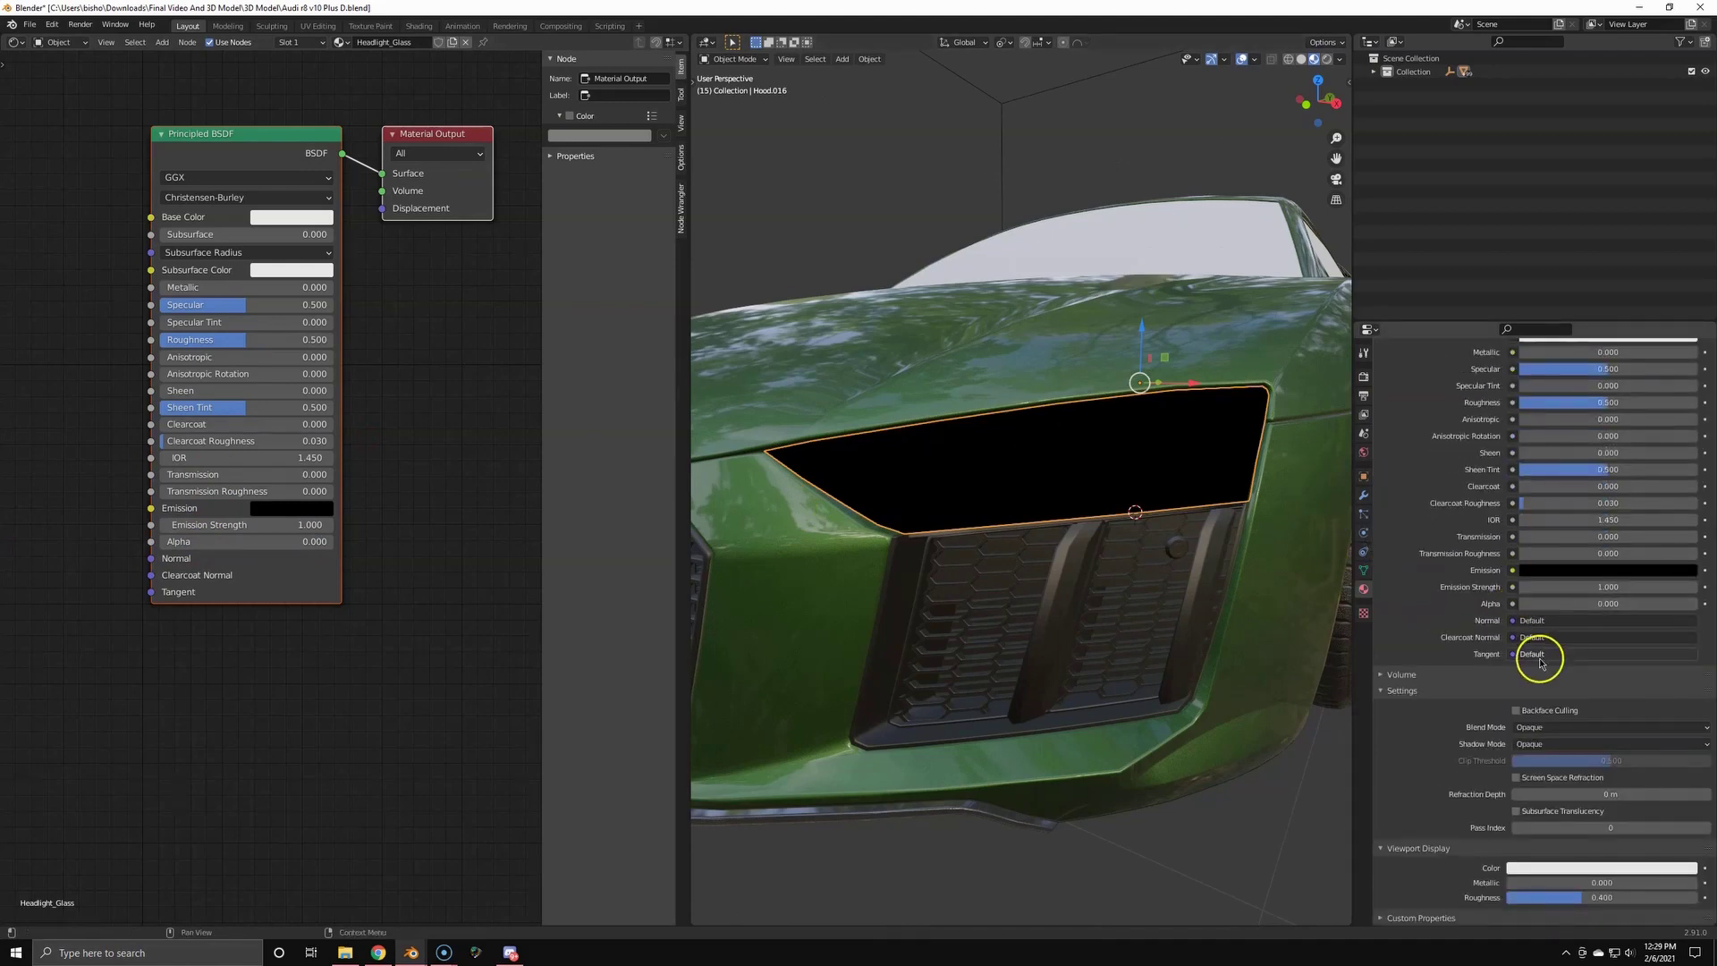
{"action": "left_click", "coordinate": [1541, 726]}
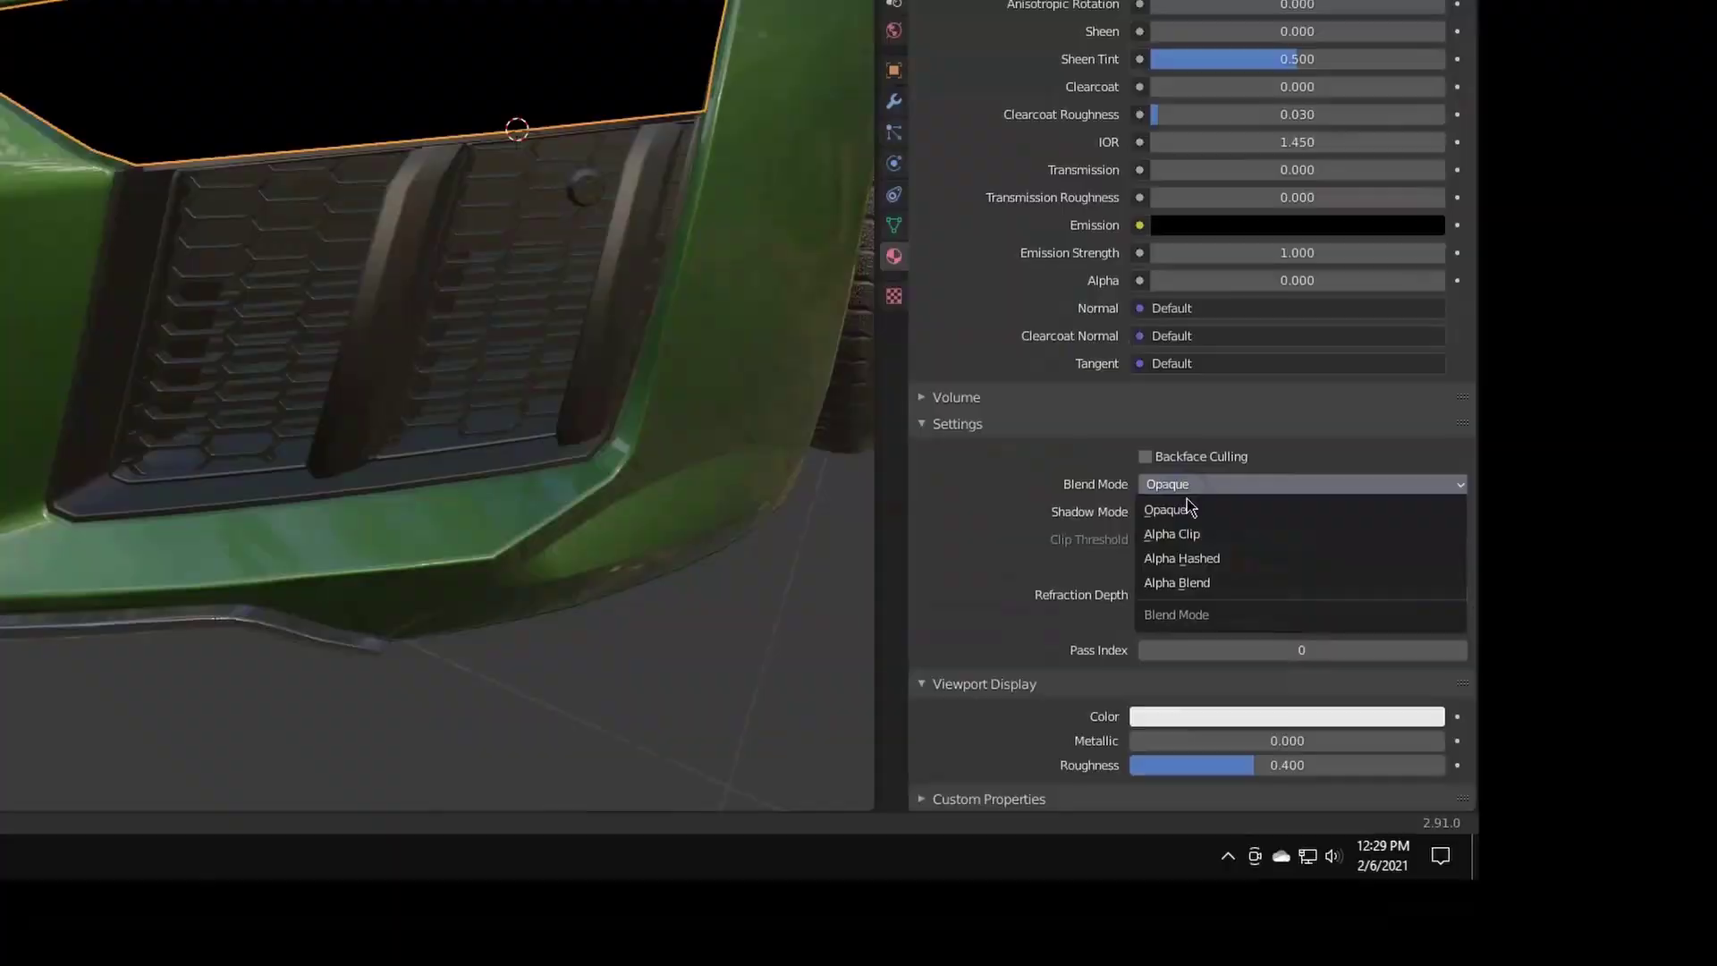
{"action": "left_click", "coordinate": [1199, 582]}
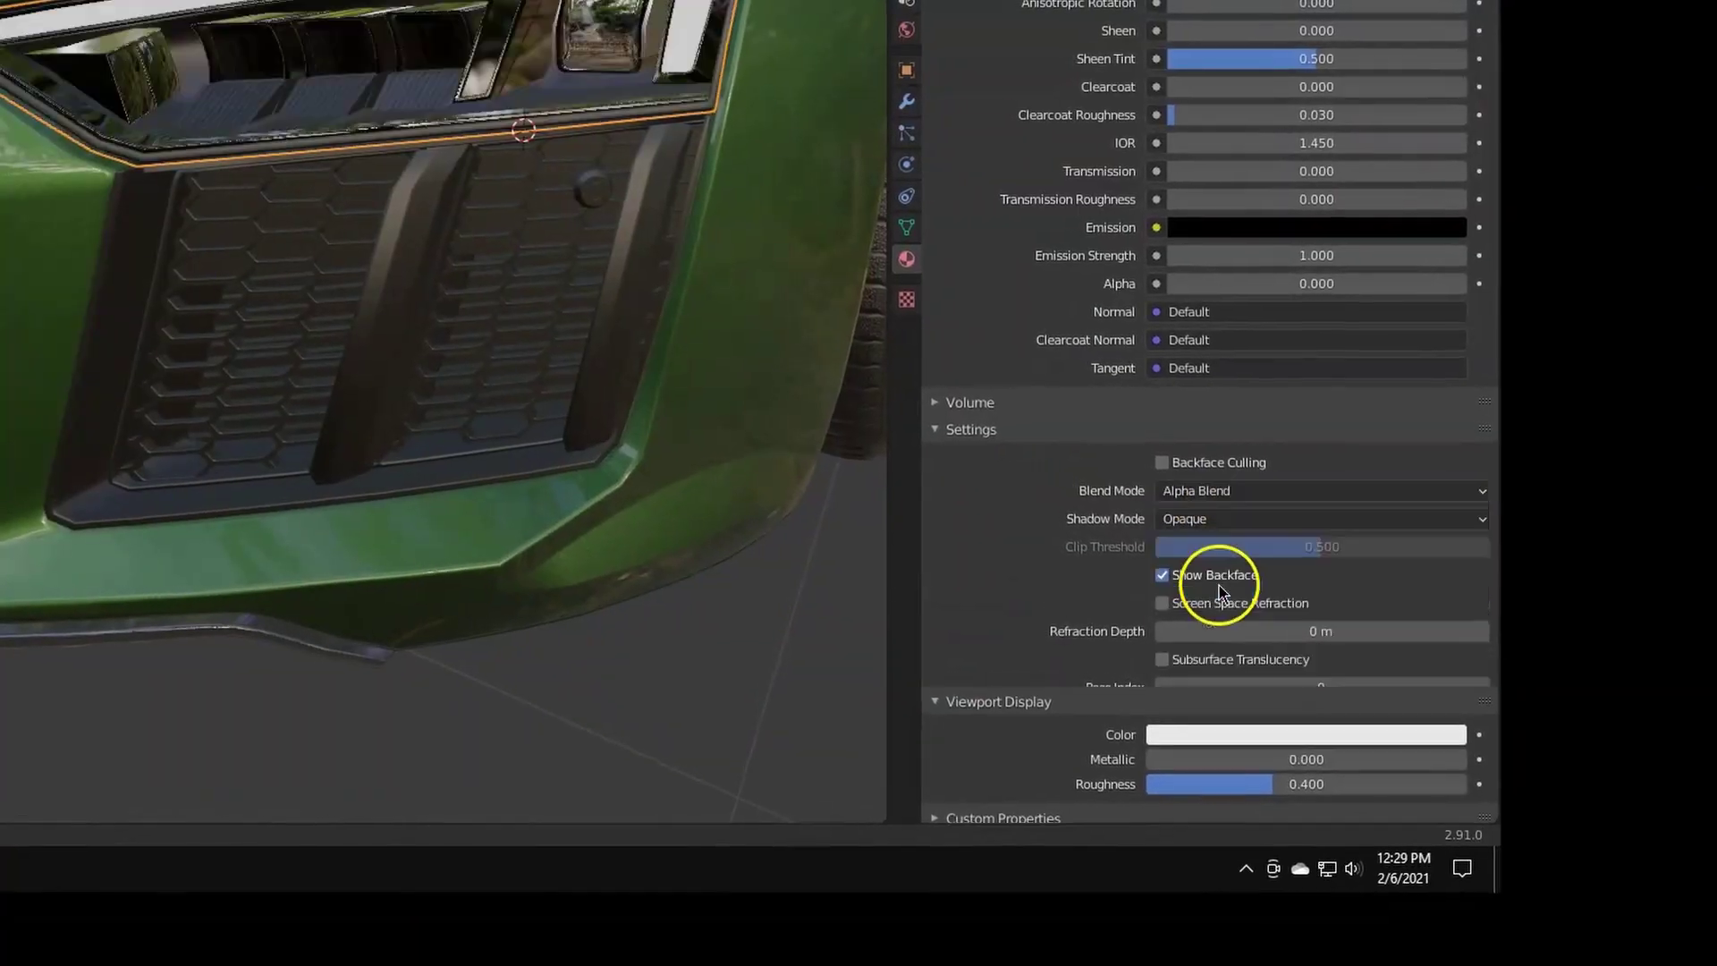
- Replace the headlight glass's Principled BSDF with a Mix Shader connected to the Material Output's Surface
{"action": "scroll", "coordinate": [430, 526], "scroll_direction": "down", "scroll_amount": 6}
{"action": "middle_click_drag", "start_coordinate": [241, 279], "coordinate": [242, 358]}
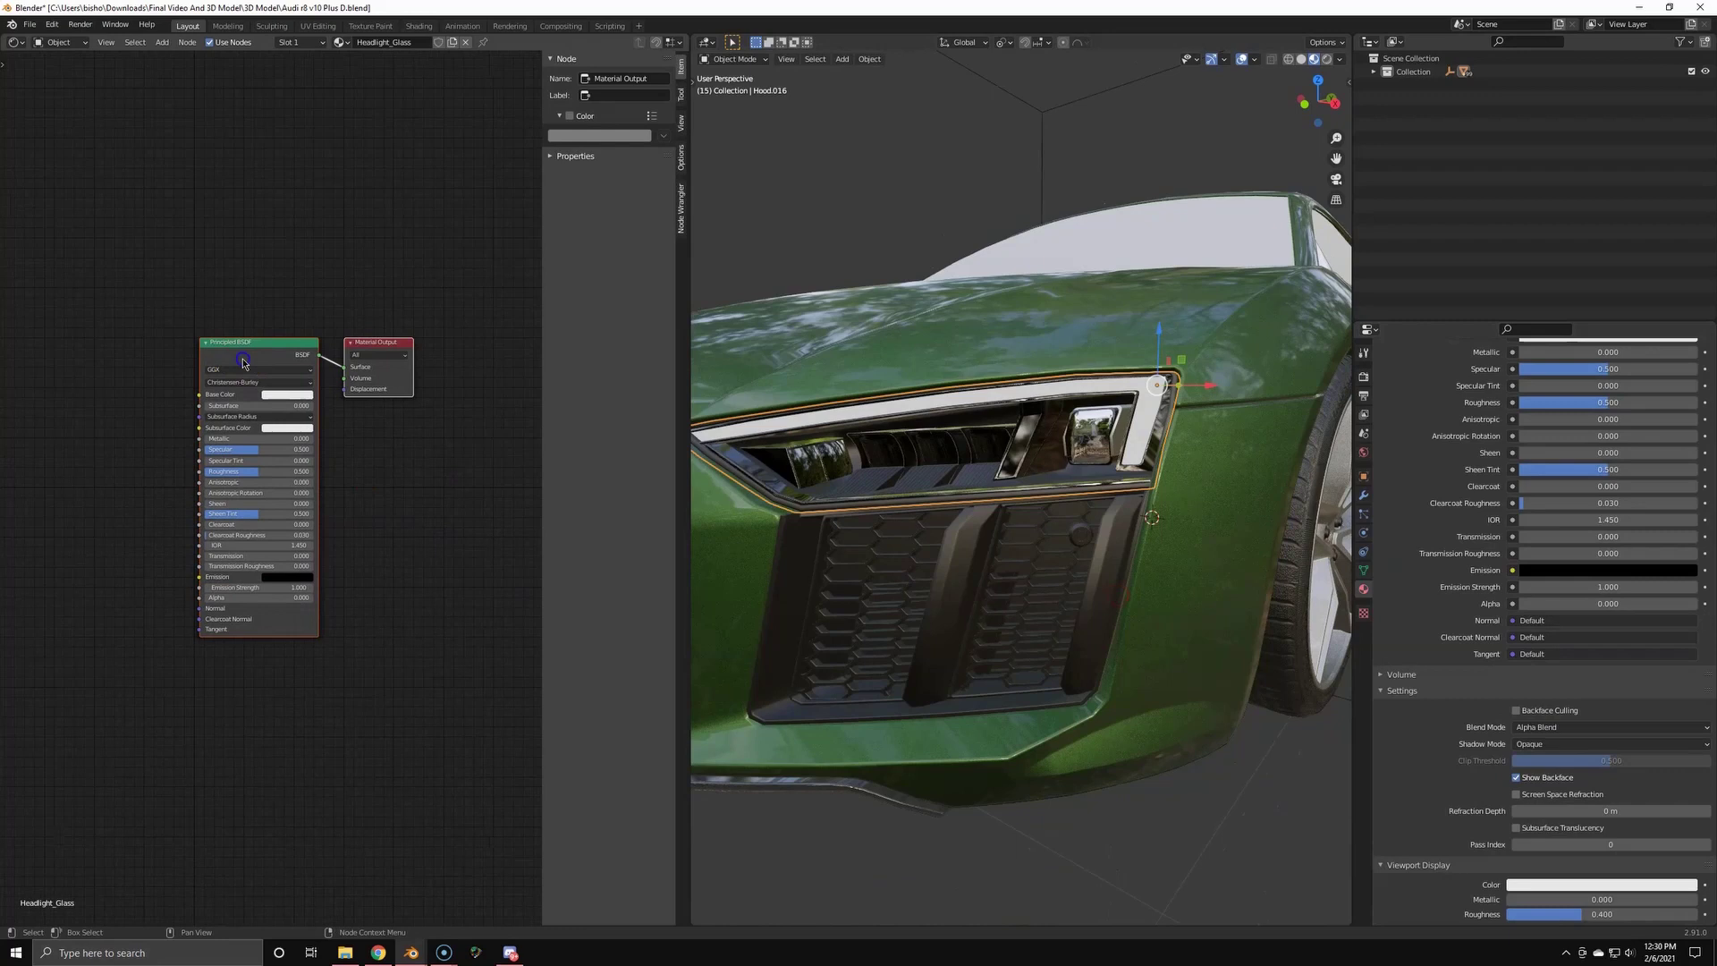
{"action": "left_click", "coordinate": [242, 358]}
{"action": "key", "text": "x"}
{"action": "key", "text": "shift+a"}
{"action": "left_click", "coordinate": [241, 358]}
{"action": "left_click", "coordinate": [281, 380]}
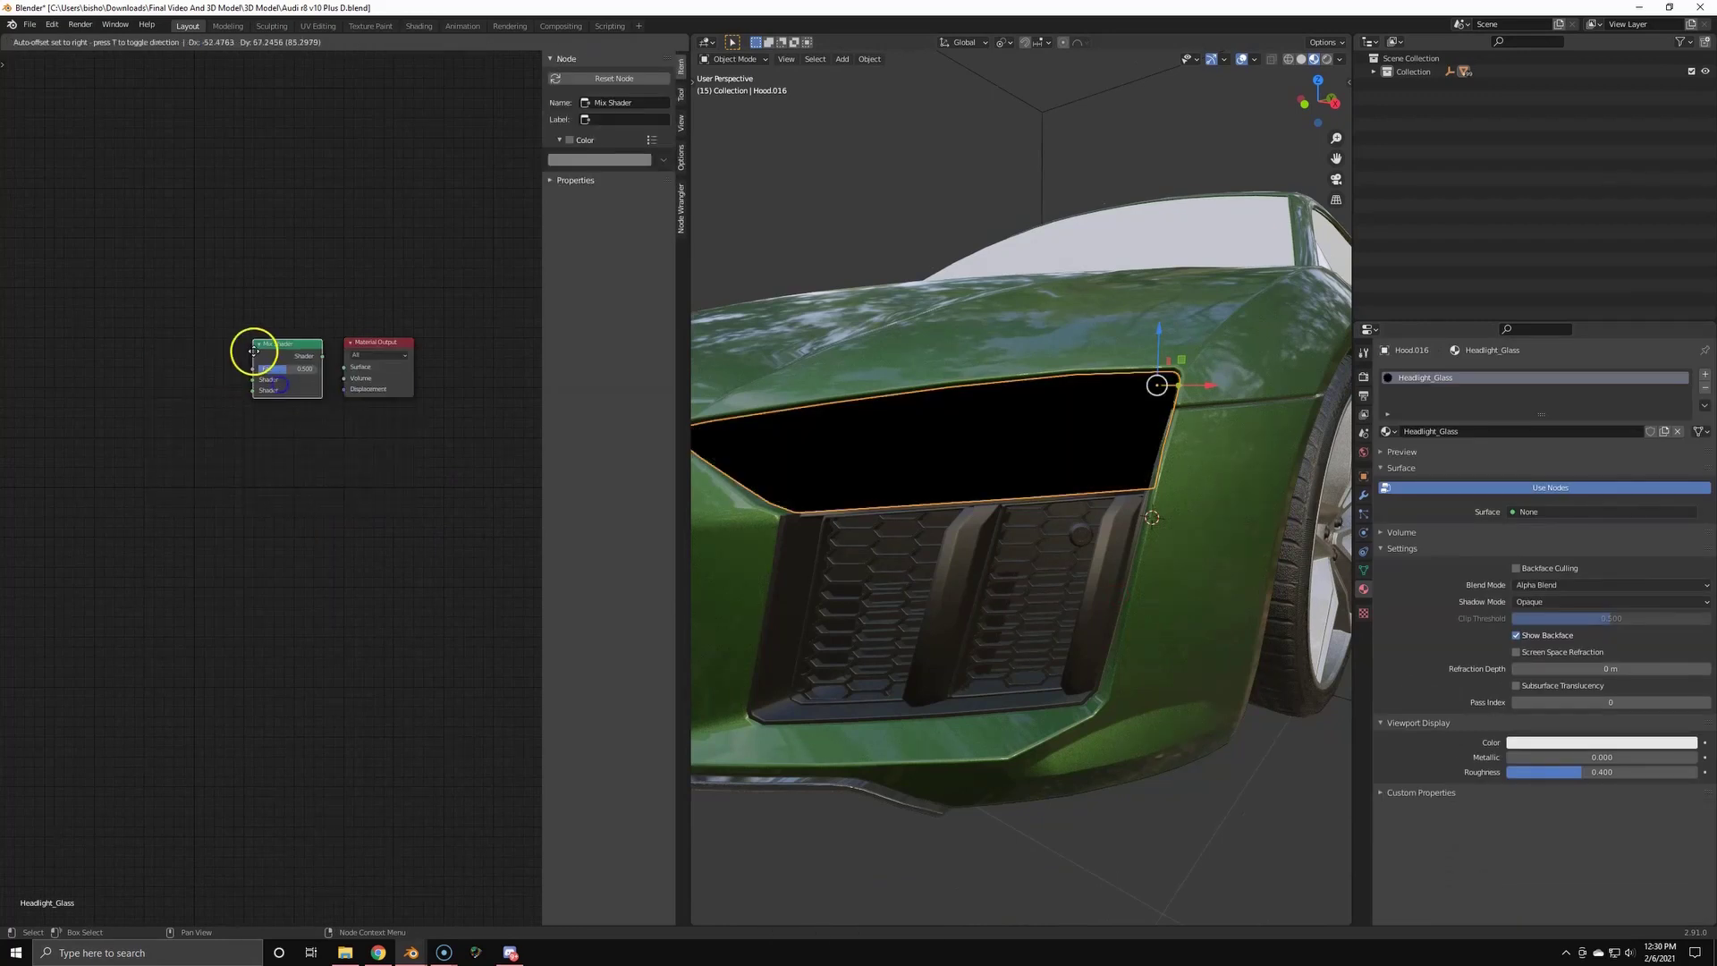
{"action": "left_click", "coordinate": [330, 365]}
- Add a Transparent BSDF and connect it to the Mix Shader's first Shader input
{"action": "scroll", "coordinate": [268, 411], "scroll_direction": "up", "scroll_amount": 2}
{"action": "key", "text": "shift+a"}
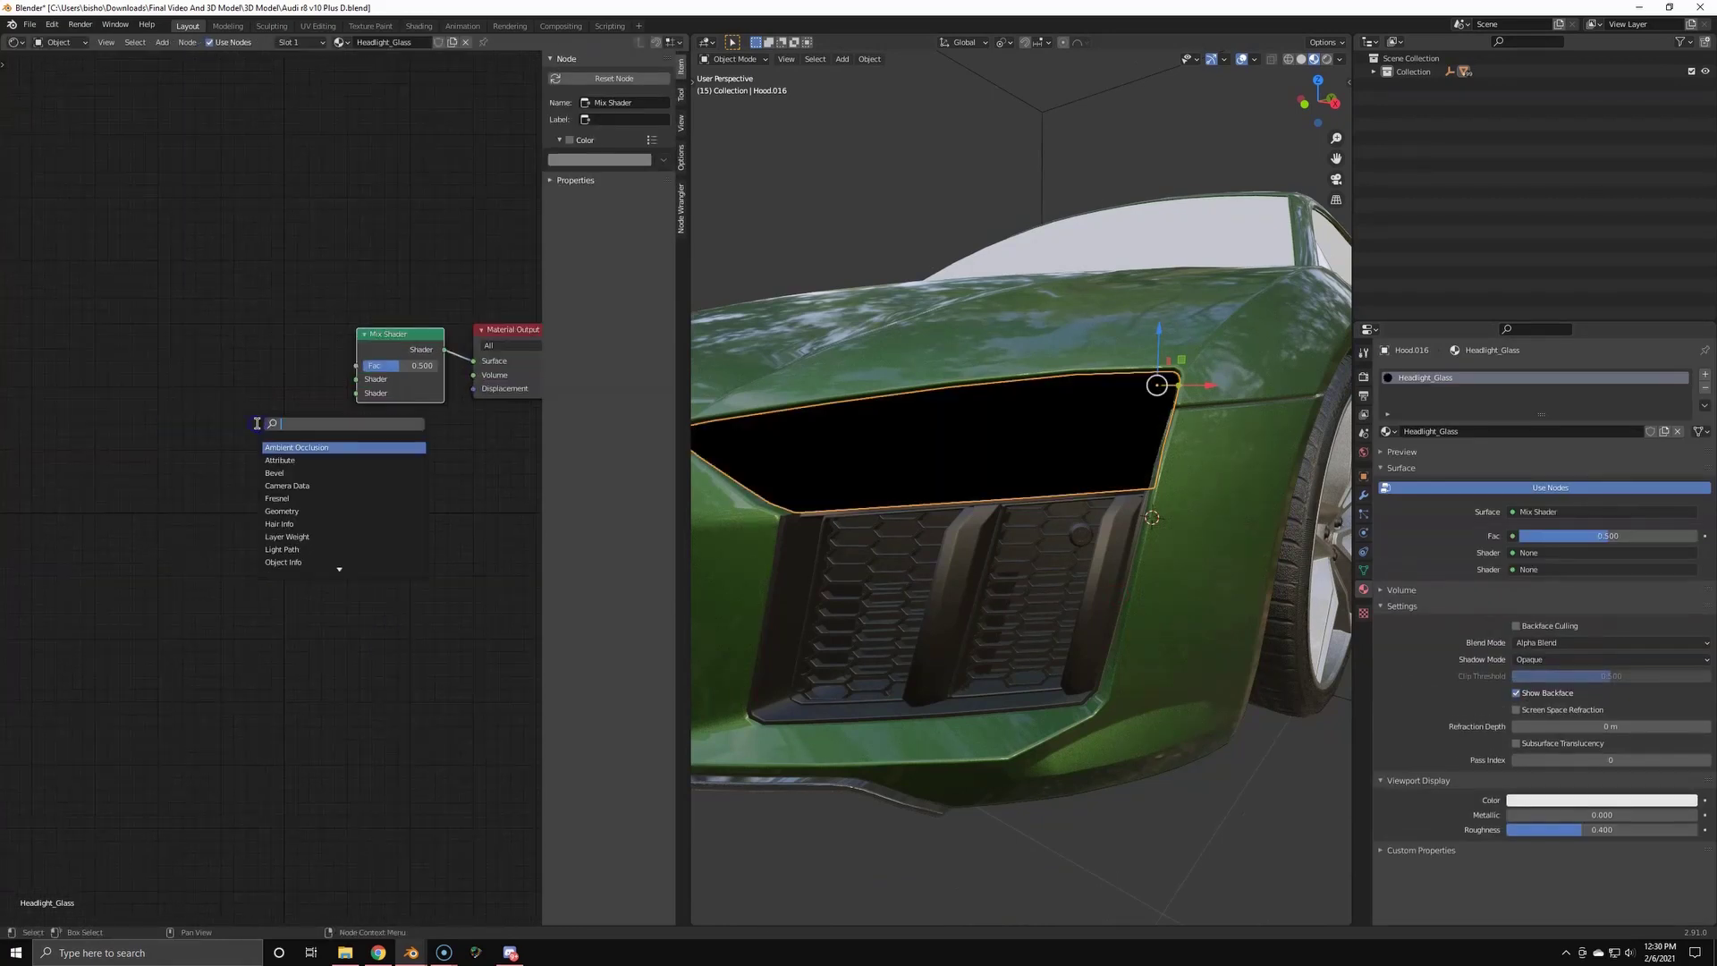
{"action": "left_click_drag", "start_coordinate": [363, 389], "coordinate": [363, 385]}
- Add a Glossy BSDF with Roughness 0 as the Mix Shader's first shader and make the Transparent BSDF the second
{"action": "key", "text": "shift+a"}
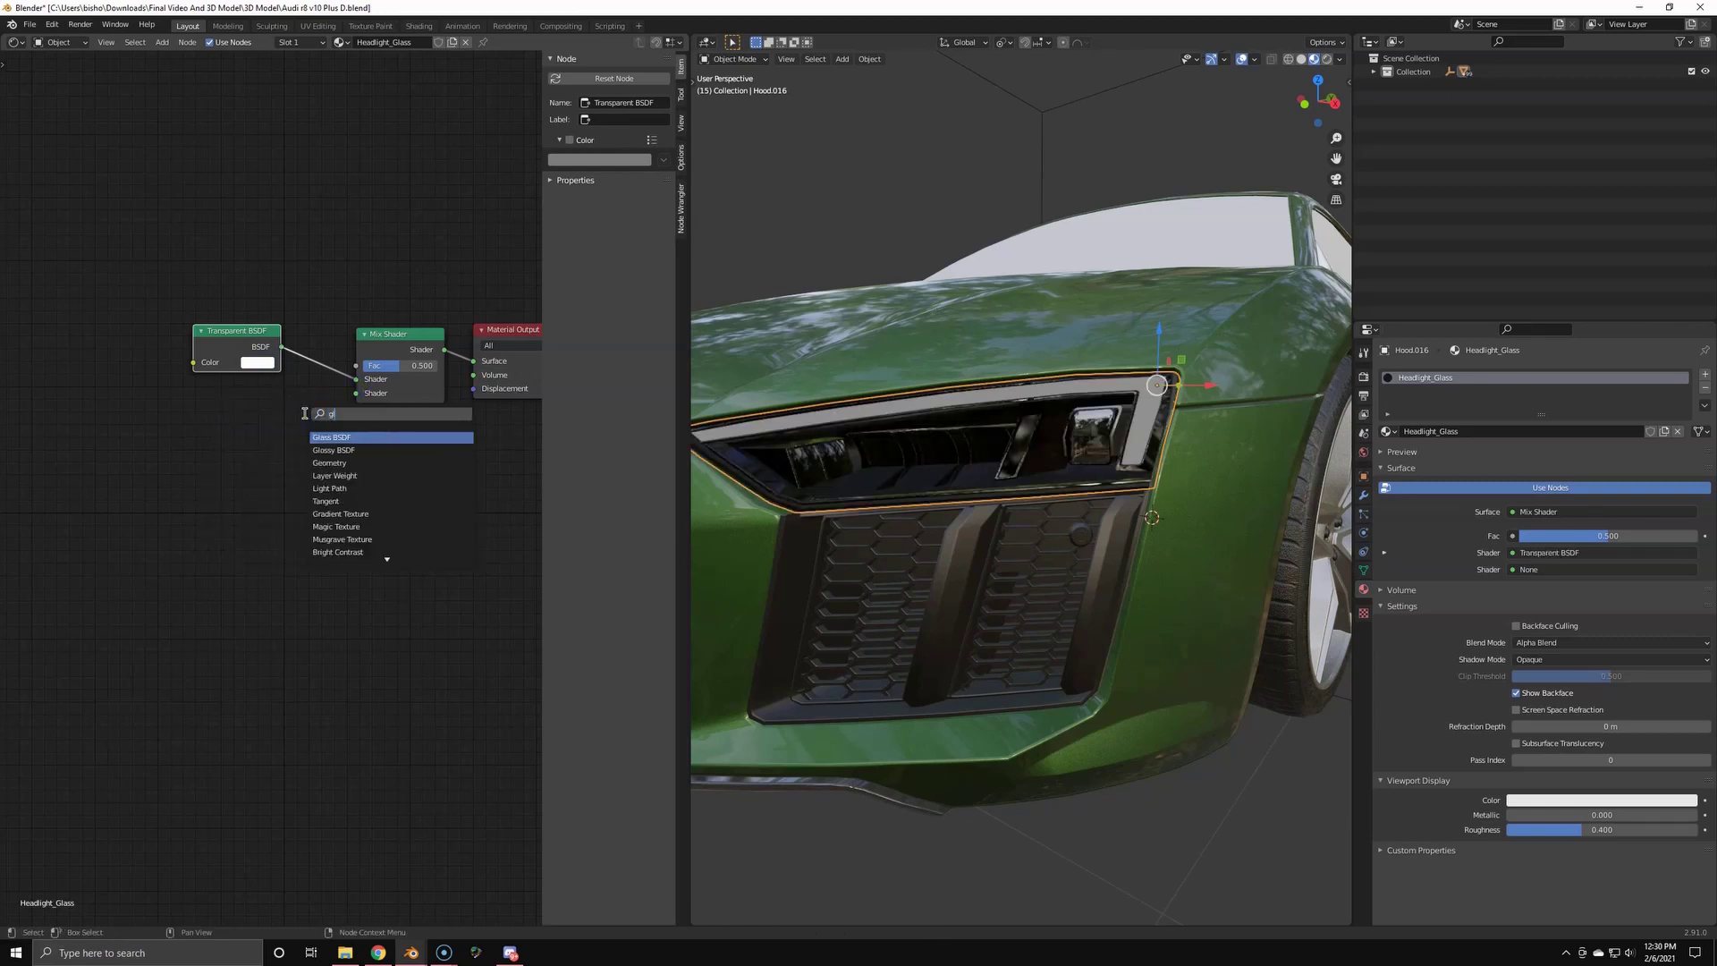
{"action": "left_click", "coordinate": [378, 436]}
{"action": "left_click", "coordinate": [147, 345]}
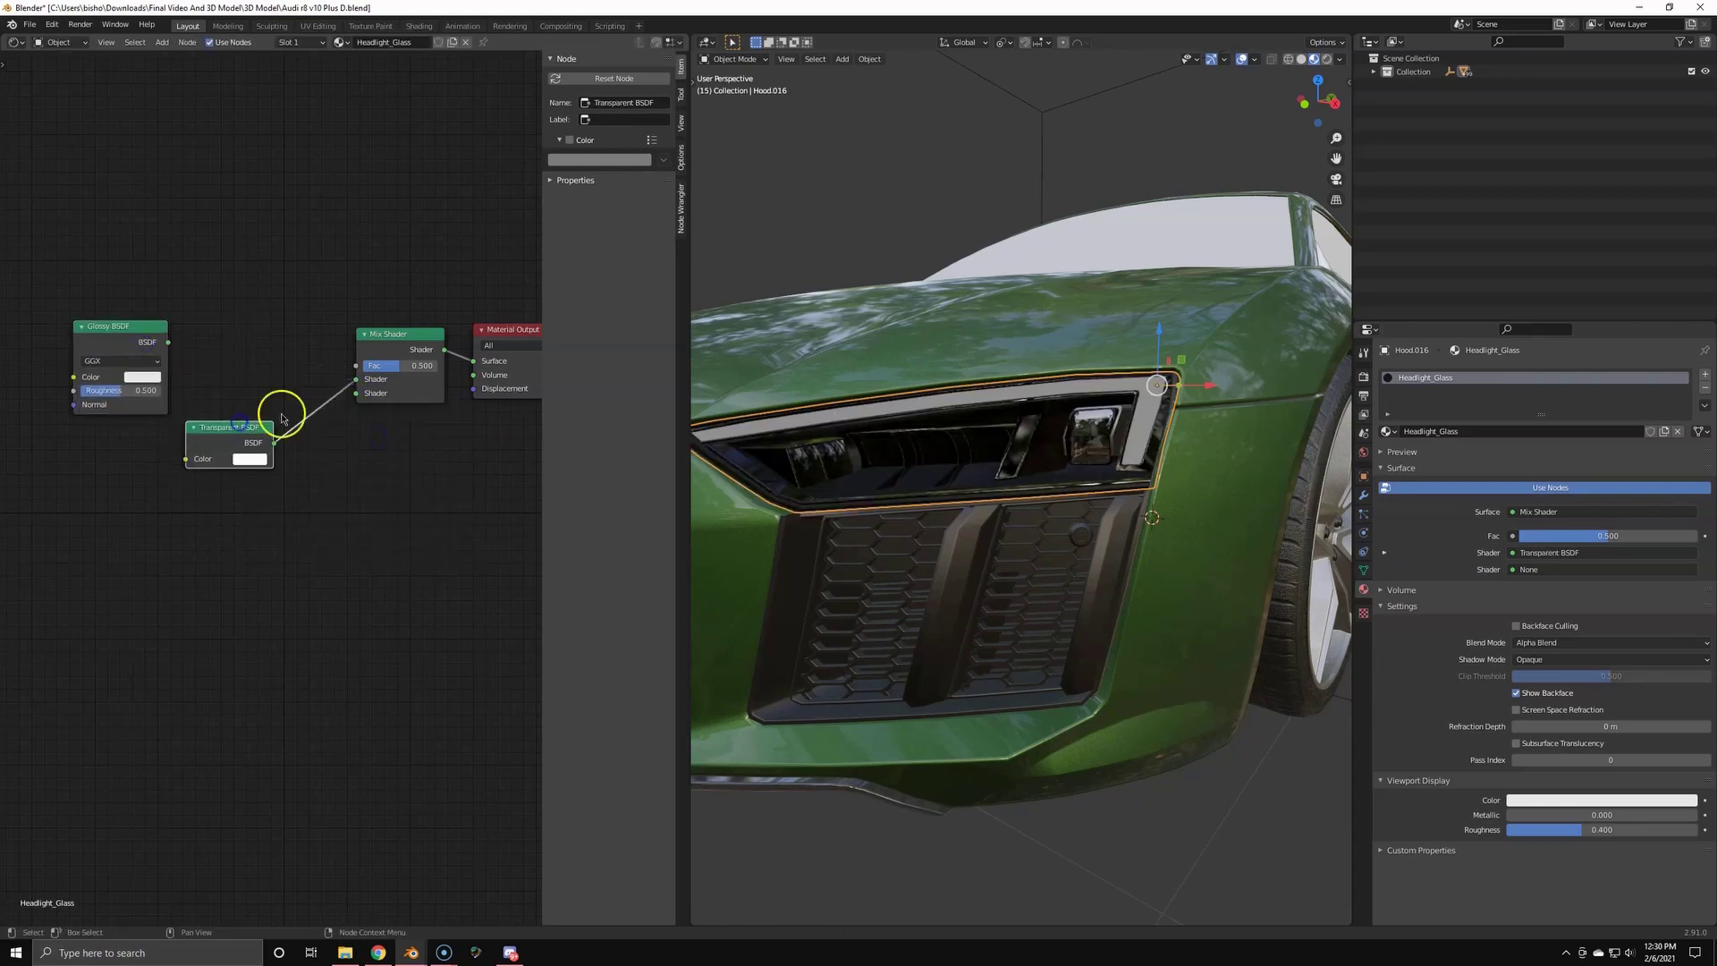
{"action": "left_click_drag", "start_coordinate": [273, 441], "coordinate": [355, 381]}
{"action": "left_click_drag", "start_coordinate": [125, 328], "coordinate": [233, 326]}
{"action": "left_click_drag", "start_coordinate": [229, 393], "coordinate": [174, 393]}
- Add a Layer Weight node and connect its Facing output to the Mix Shader's Fac
{"action": "middle_click_drag", "start_coordinate": [354, 263], "coordinate": [373, 330]}
{"action": "key", "text": "shift+a"}
{"action": "left_click", "coordinate": [373, 330]}
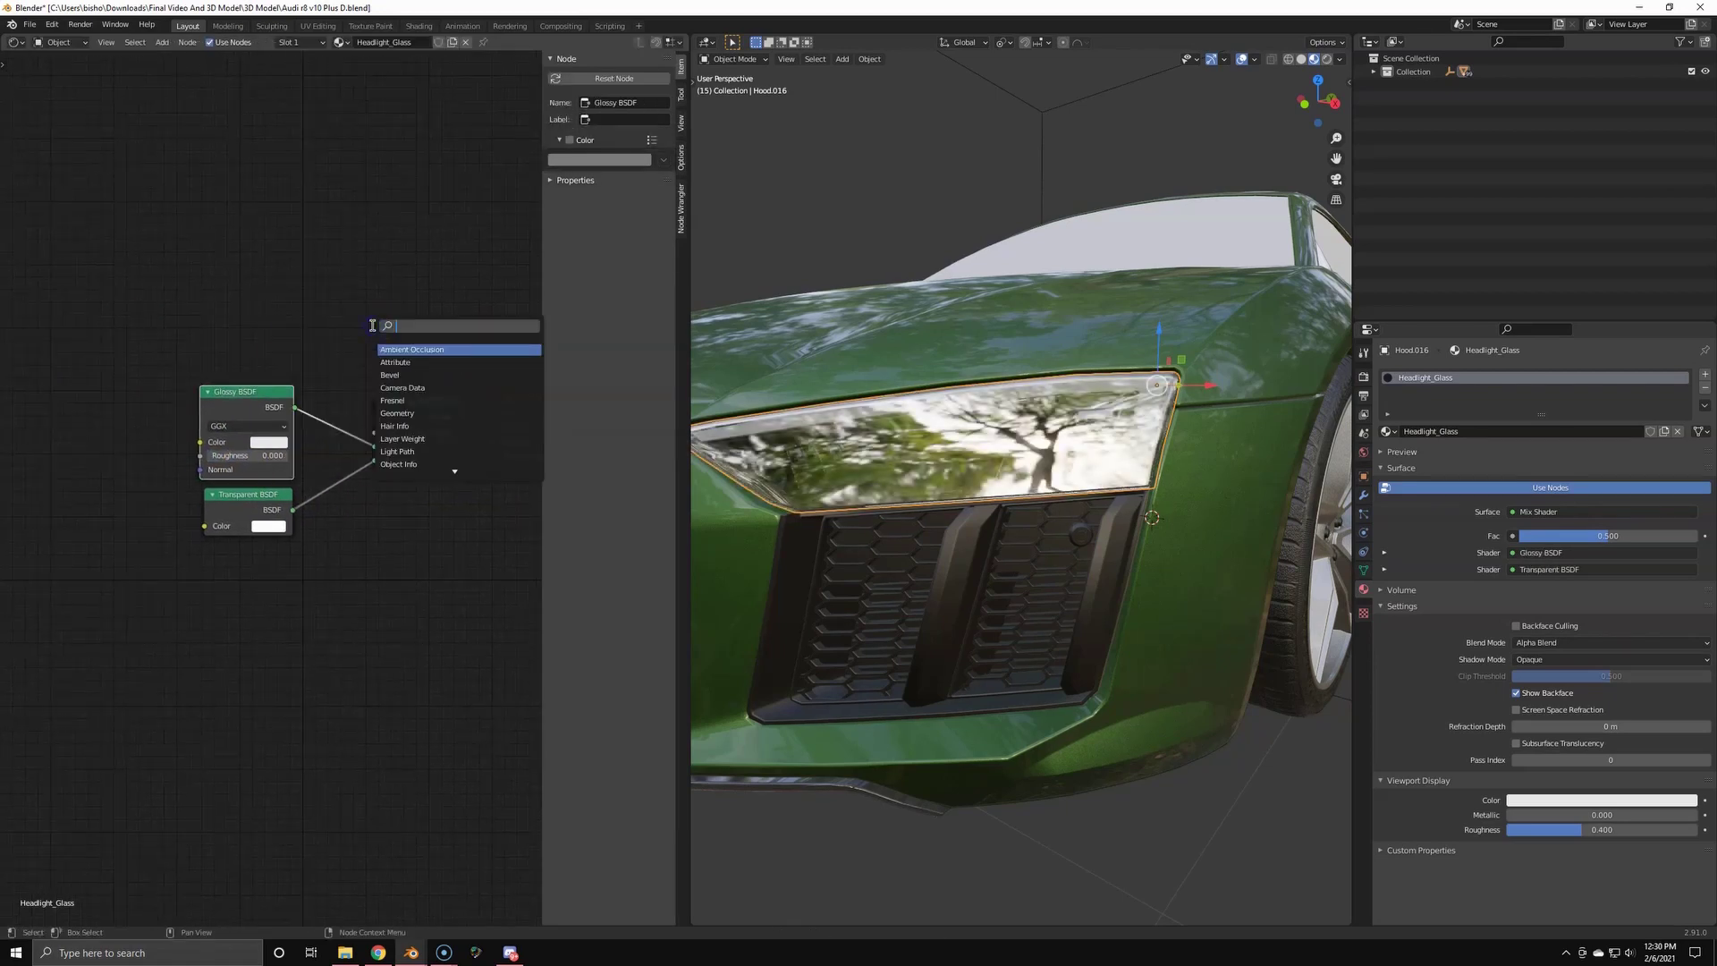
{"action": "left_click", "coordinate": [426, 347]}
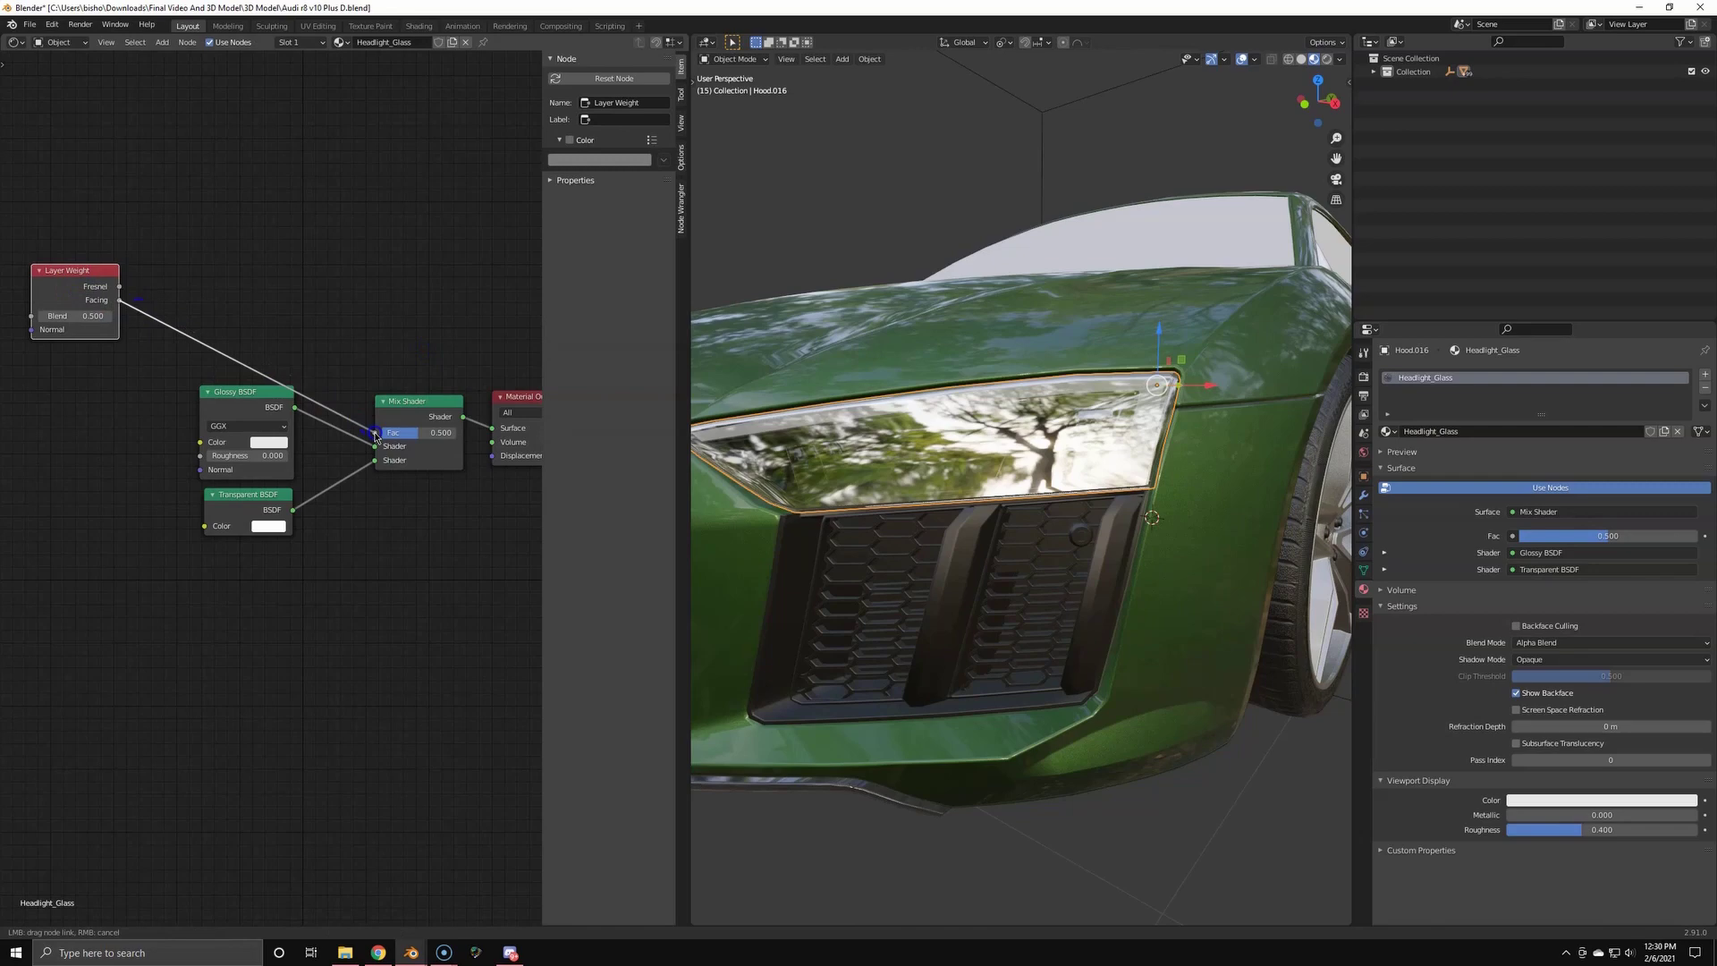
{"action": "left_click_drag", "start_coordinate": [376, 437], "coordinate": [376, 434]}
- Insert a ColorRamp between the Layer Weight's Facing output and the Mix Shader's Fac
{"action": "key", "text": "shift+a"}
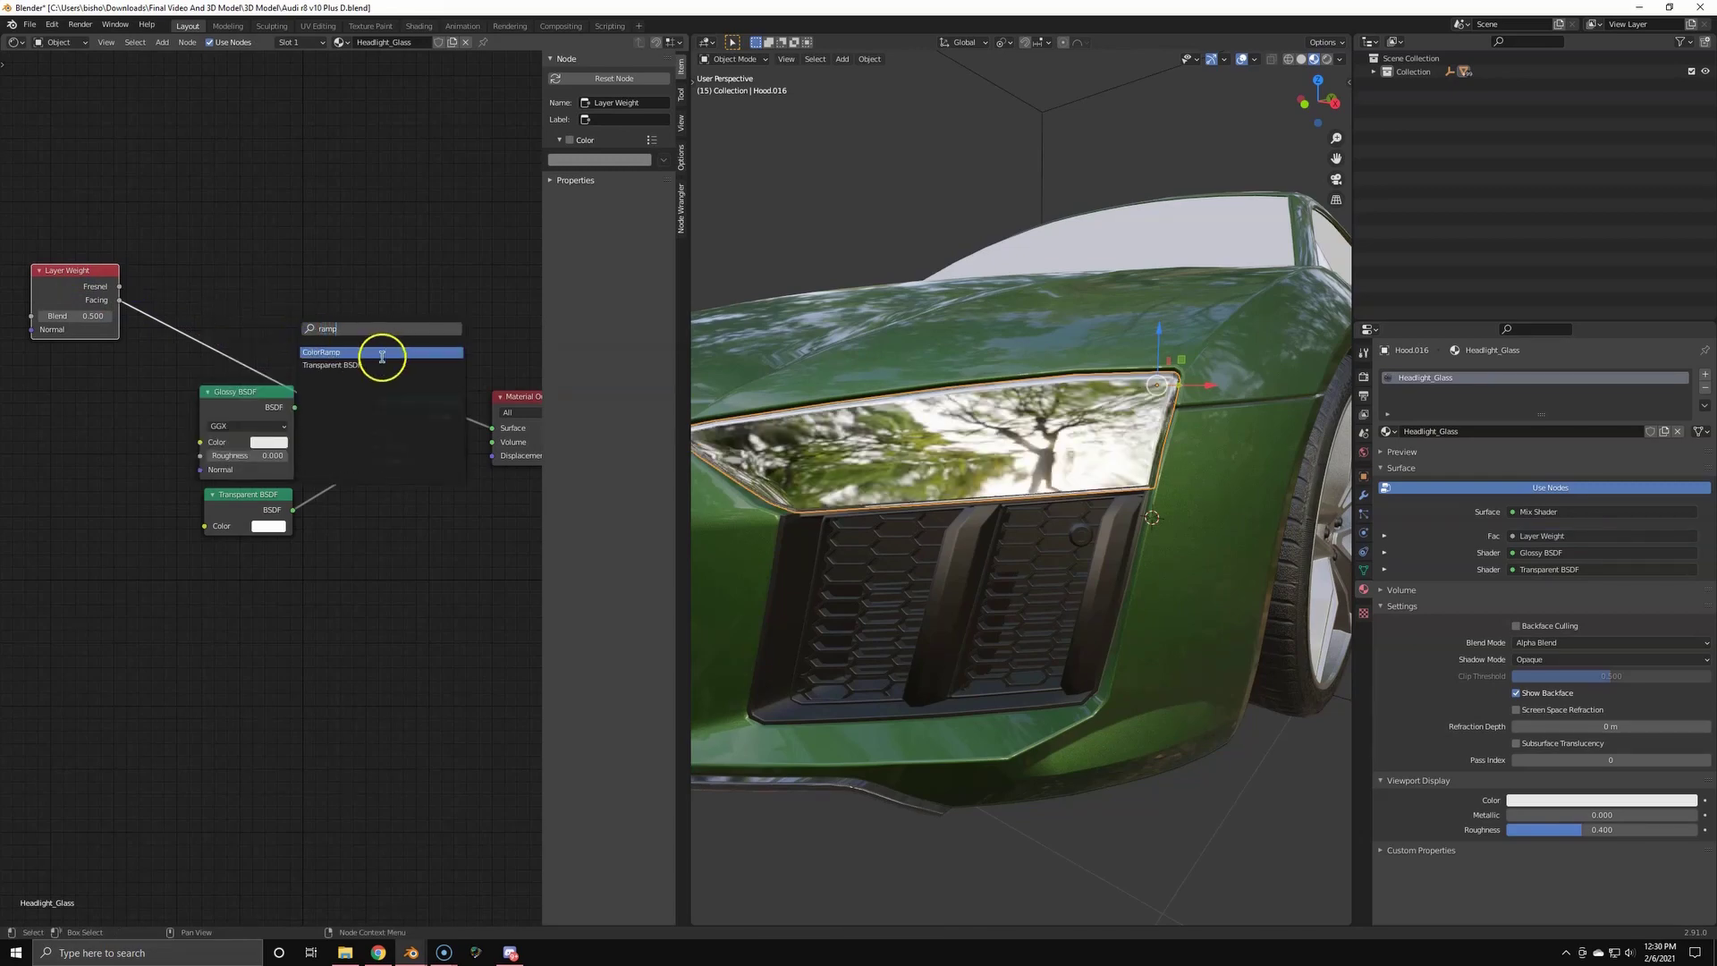
{"action": "type", "text": "ramp"}
{"action": "left_click", "coordinate": [382, 352]}
{"action": "left_click", "coordinate": [250, 238]}
{"action": "scroll", "coordinate": [268, 209], "scroll_direction": "up", "scroll_amount": 3}
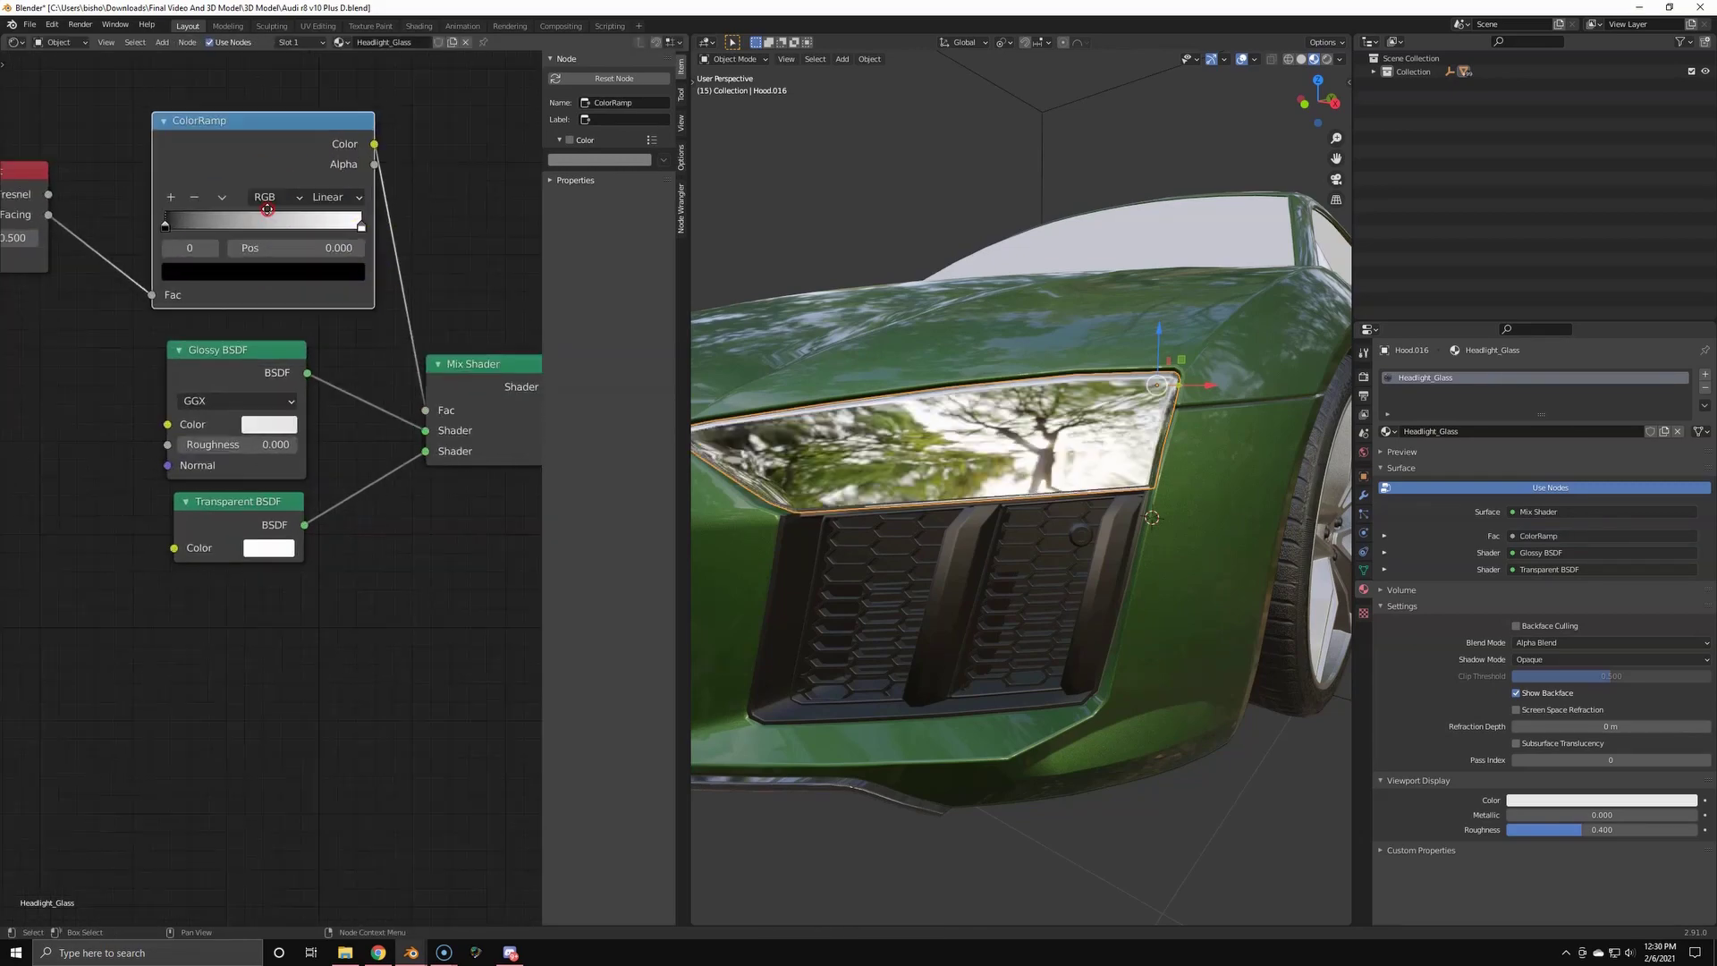
- Set the Glossy BSDF's Color to black
{"action": "middle_click_drag", "start_coordinate": [268, 210], "coordinate": [265, 239]}
{"action": "mouse_move", "coordinate": [993, 425]}
{"action": "middle_mouse_down"}
{"action": "mouse_move", "coordinate": [1067, 433]}
{"action": "mouse_move", "coordinate": [1085, 397]}
{"action": "mouse_move", "coordinate": [1020, 421]}
{"action": "middle_mouse_up"}
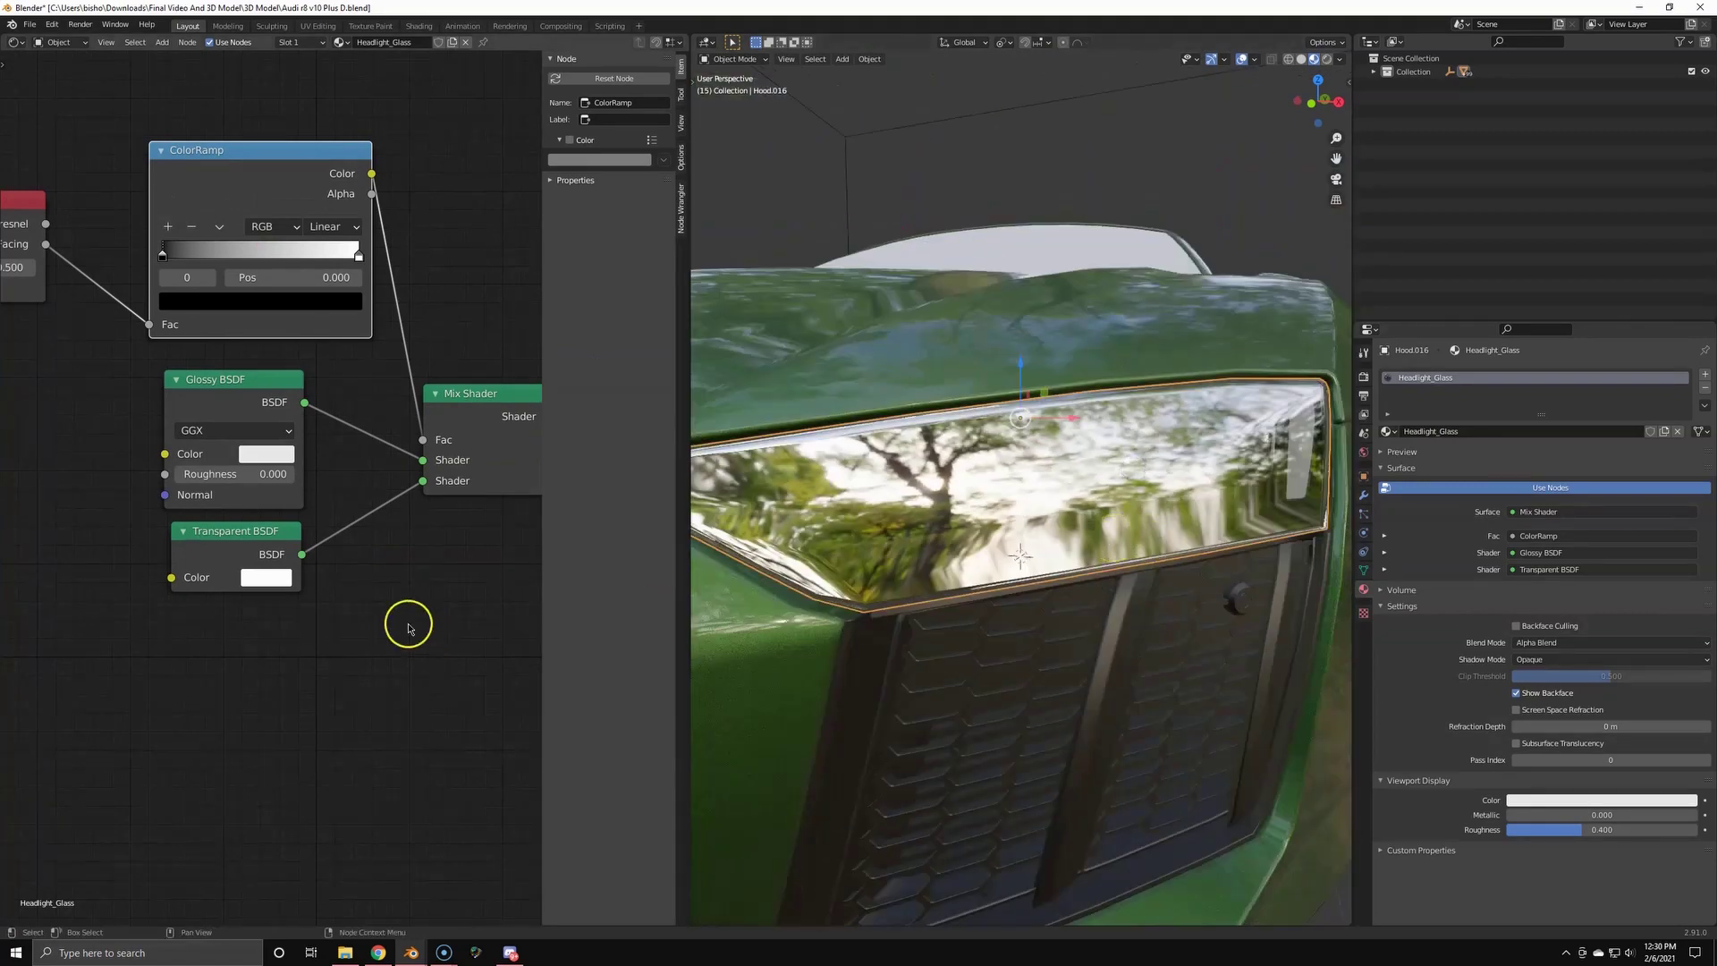
{"action": "left_click", "coordinate": [255, 577]}
{"action": "left_click", "coordinate": [273, 454]}
{"action": "left_click", "coordinate": [396, 324]}
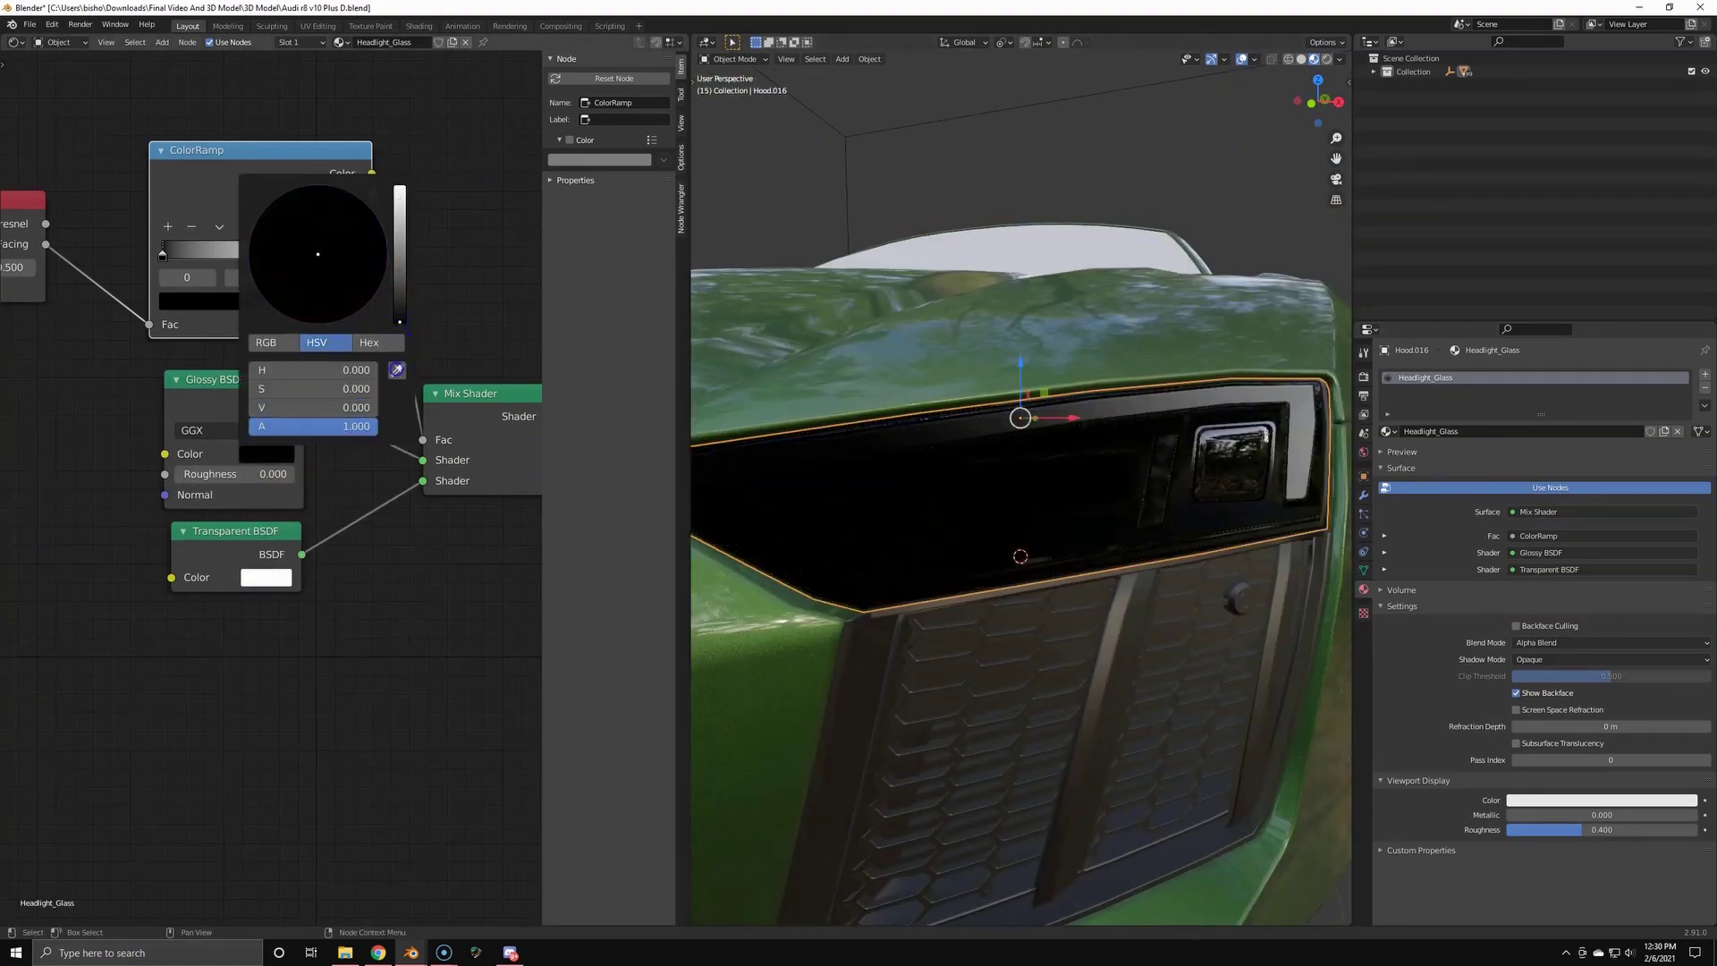
{"action": "middle_click_drag", "start_coordinate": [767, 442], "coordinate": [952, 467]}
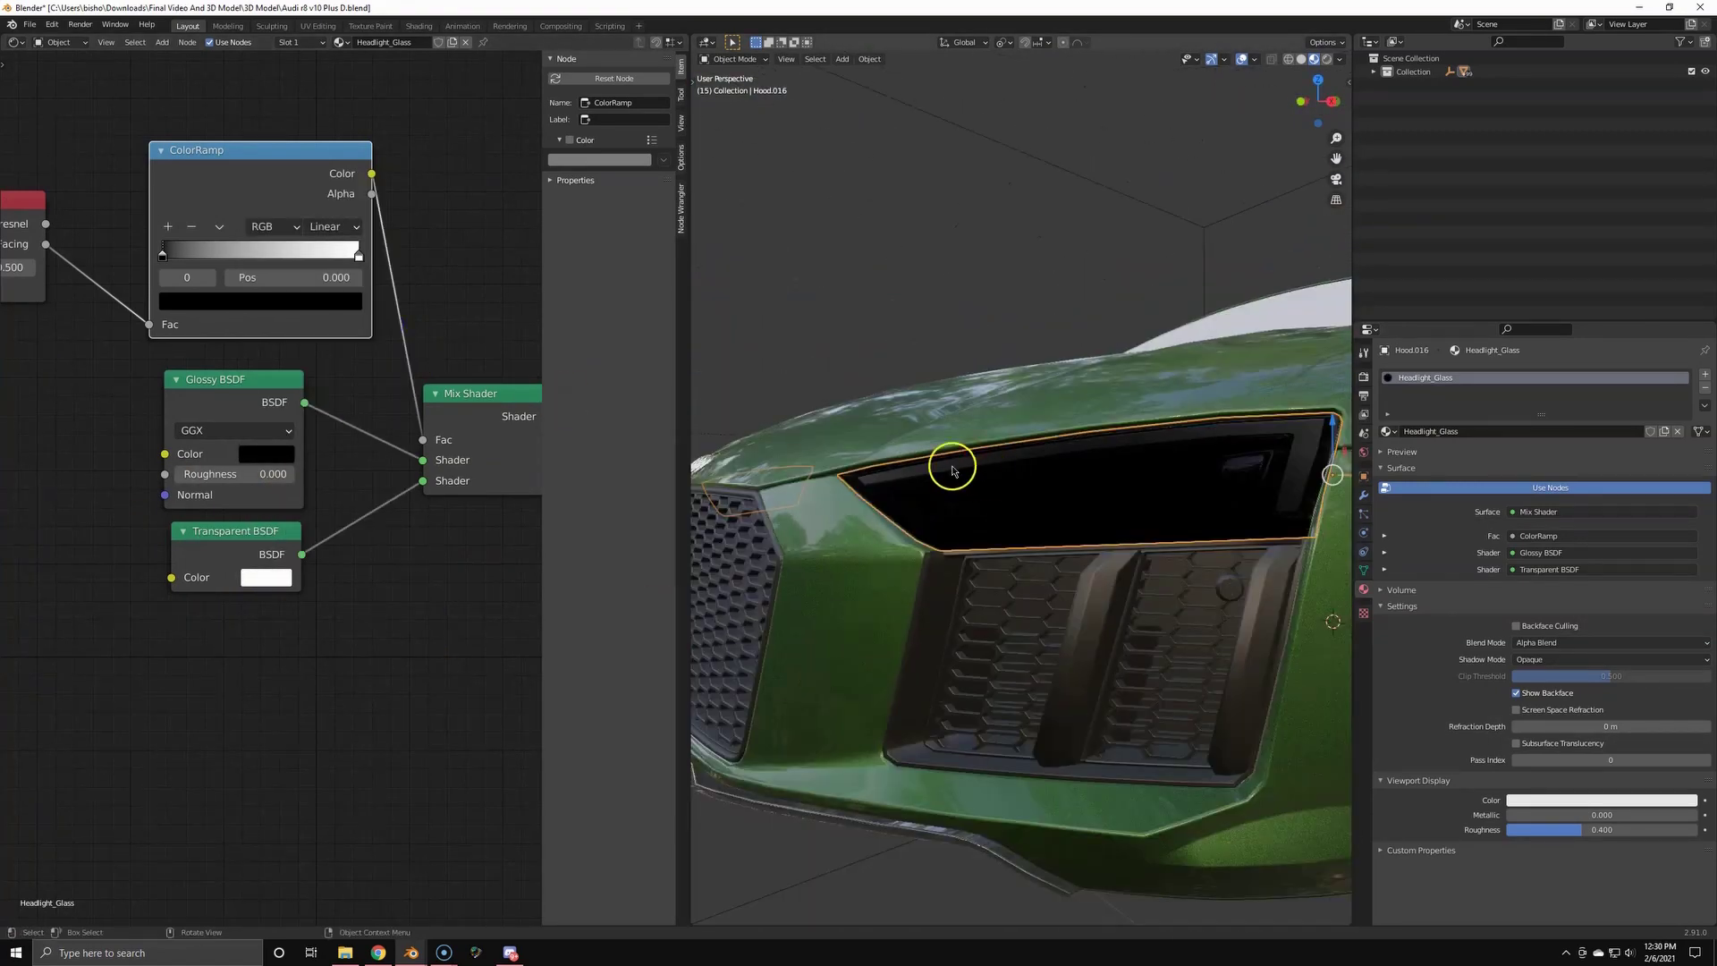
- Swap the Mix Shader's inputs so Transparent BSDF comes first and Glossy BSDF second, and rearrange both nodes to match
{"action": "left_click_drag", "start_coordinate": [426, 461], "coordinate": [424, 482]}
{"action": "left_click_drag", "start_coordinate": [245, 383], "coordinate": [244, 596]}
{"action": "left_click_drag", "start_coordinate": [252, 536], "coordinate": [248, 391]}
{"action": "left_click_drag", "start_coordinate": [222, 594], "coordinate": [223, 464]}
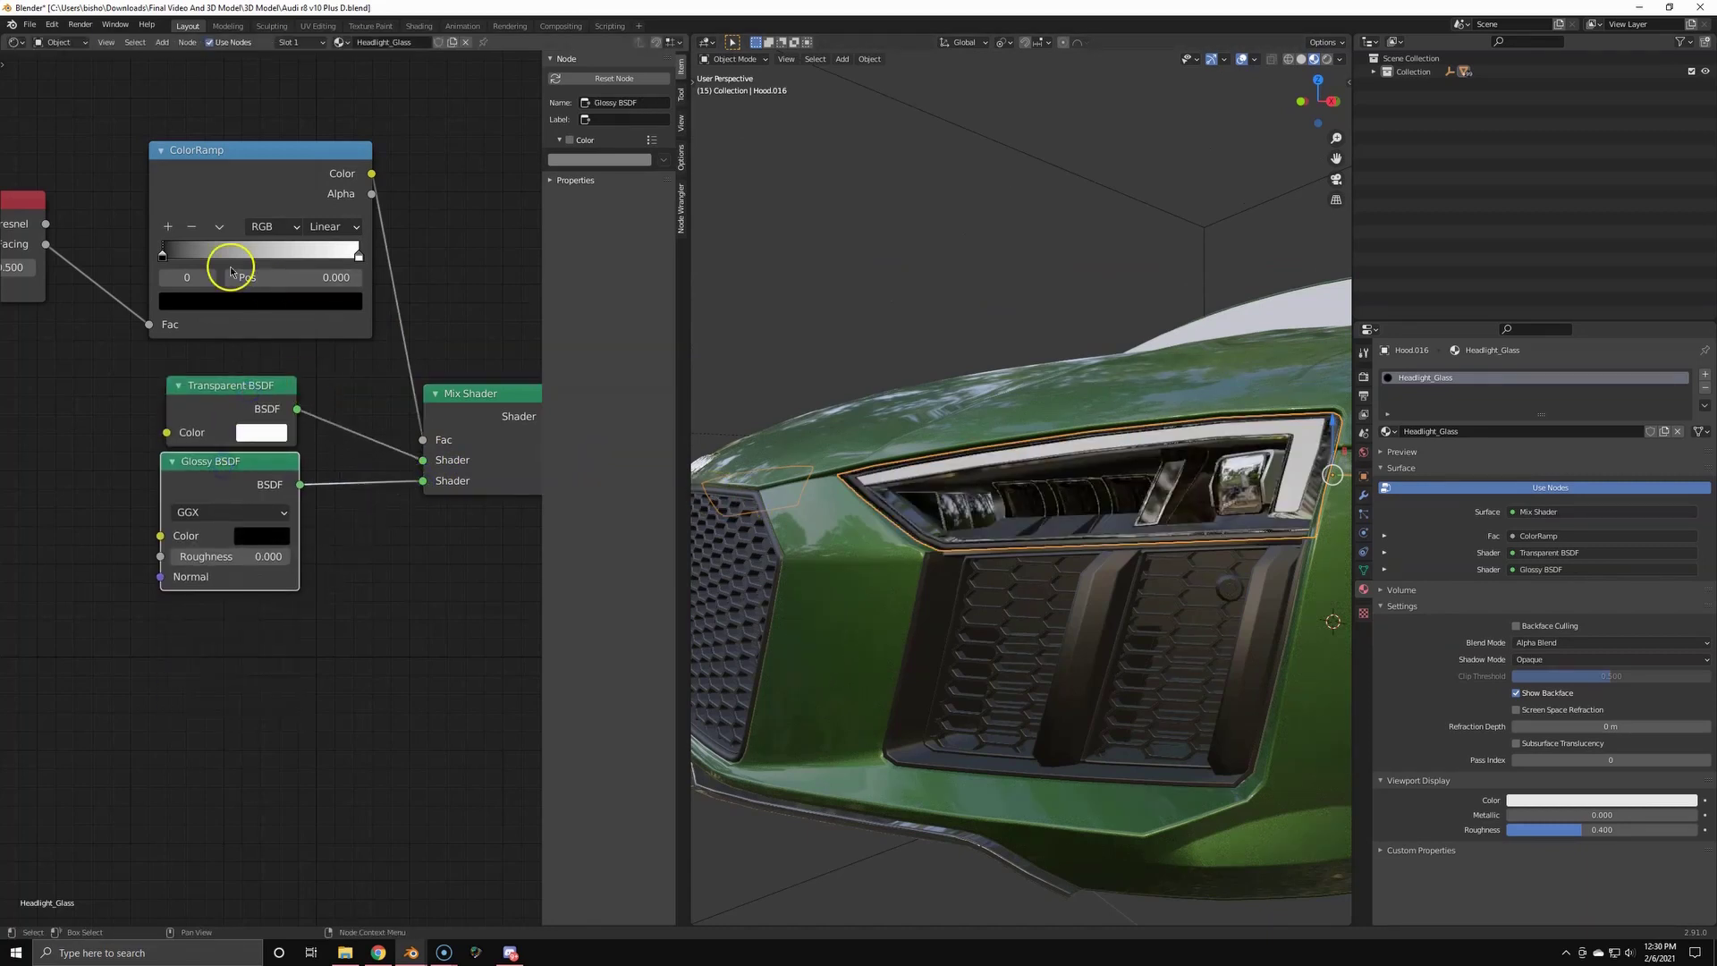
- Set the Glossy BSDF's Color to a neutral grey with a value of about 0.367
{"action": "left_click", "coordinate": [262, 536]}
{"action": "left_click_drag", "start_coordinate": [396, 395], "coordinate": [396, 358]}
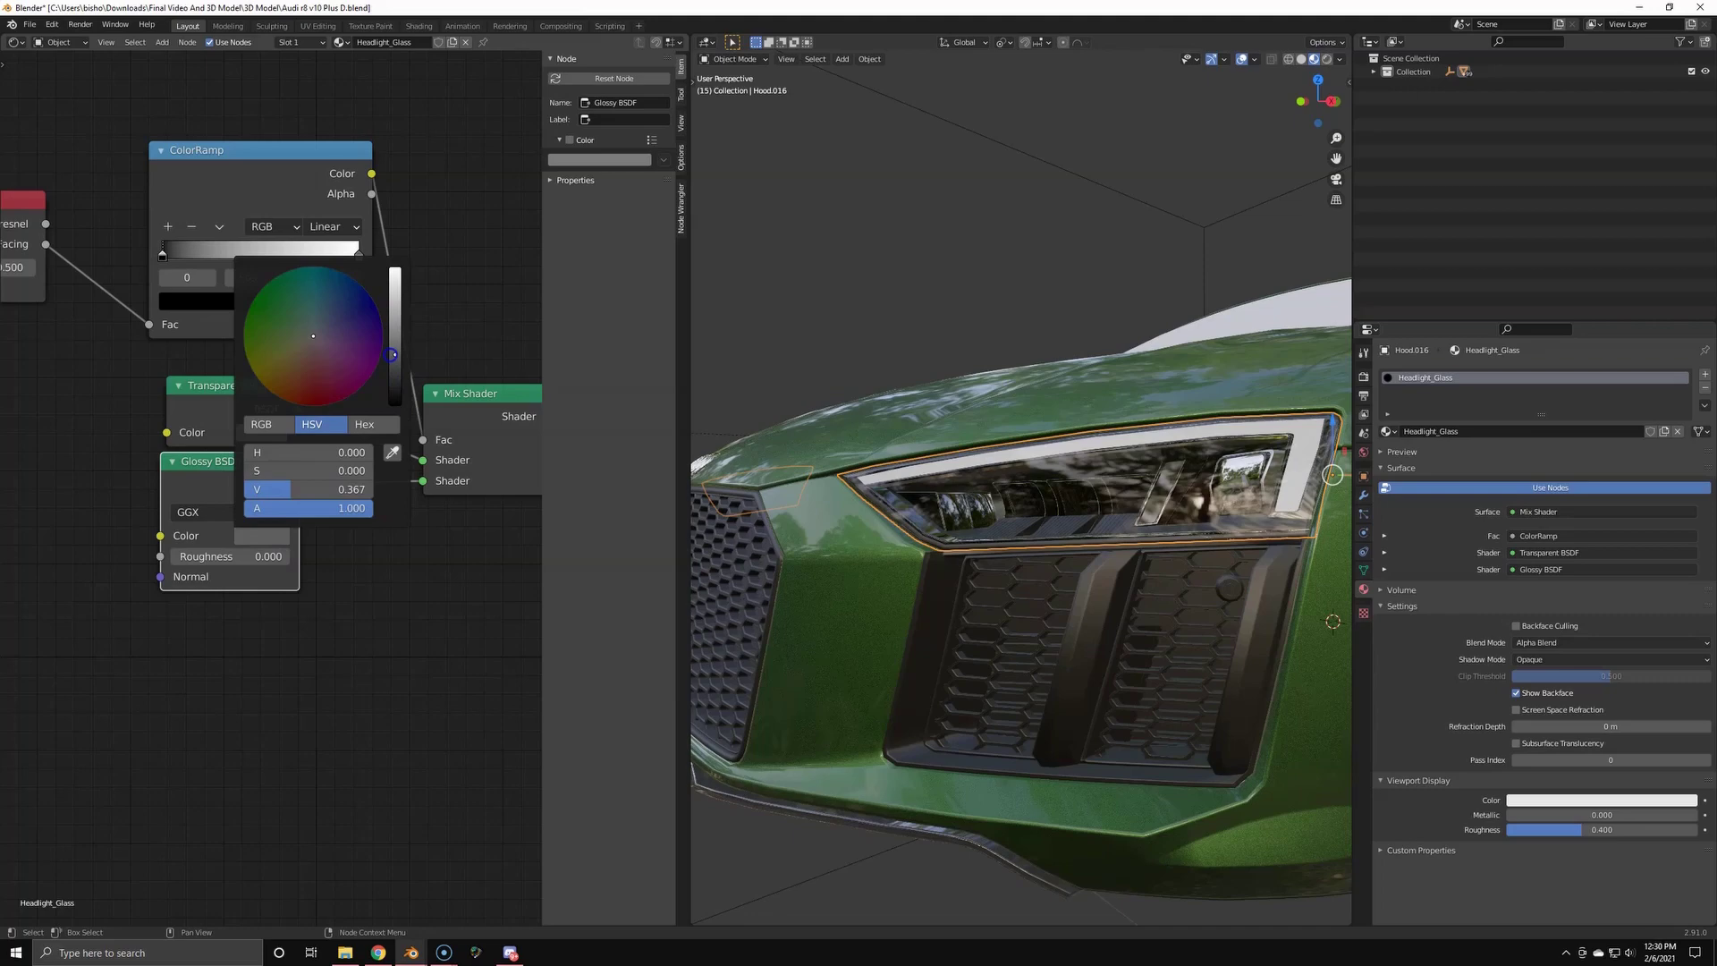
{"action": "mouse_move", "coordinate": [1087, 462]}
{"action": "middle_mouse_down"}
{"action": "mouse_move", "coordinate": [1292, 464]}
{"action": "mouse_move", "coordinate": [1112, 449]}
{"action": "middle_mouse_up"}
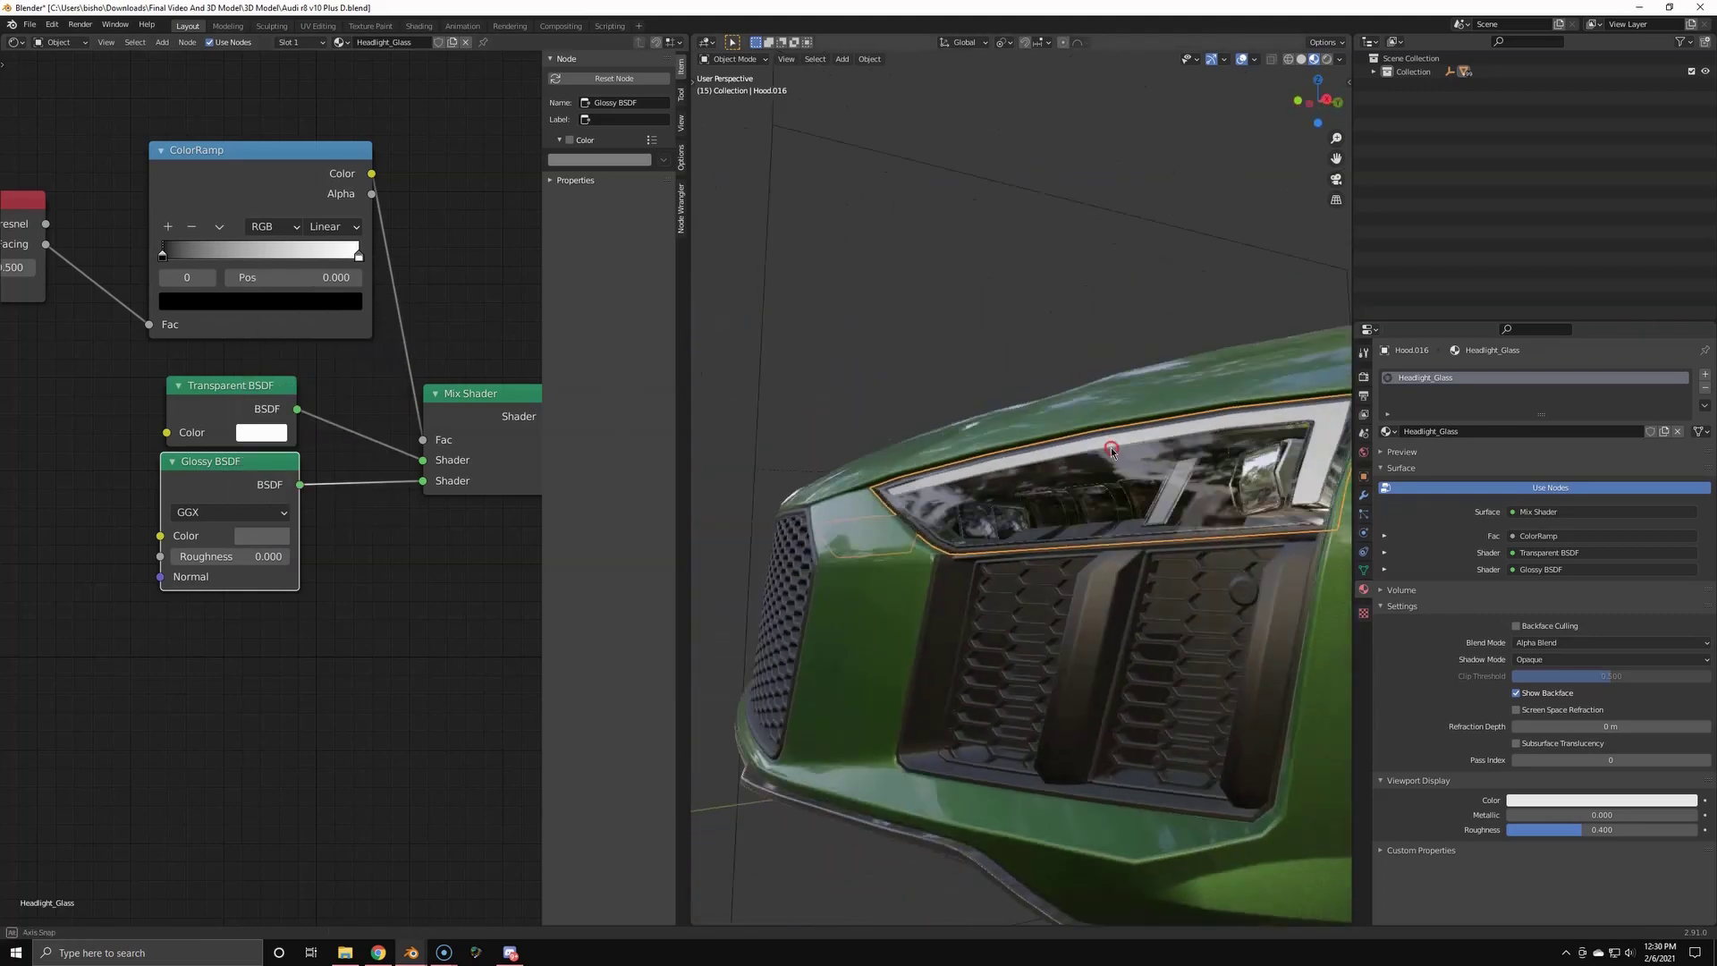
{"action": "scroll", "coordinate": [984, 474], "scroll_direction": "down", "scroll_amount": 6}
{"action": "middle_click_drag", "start_coordinate": [868, 491], "coordinate": [949, 494]}
{"action": "left_click", "coordinate": [767, 506]}
{"action": "middle_click_drag", "start_coordinate": [770, 505], "coordinate": [885, 487]}
{"action": "scroll", "coordinate": [1074, 466], "scroll_direction": "up", "scroll_amount": 5}
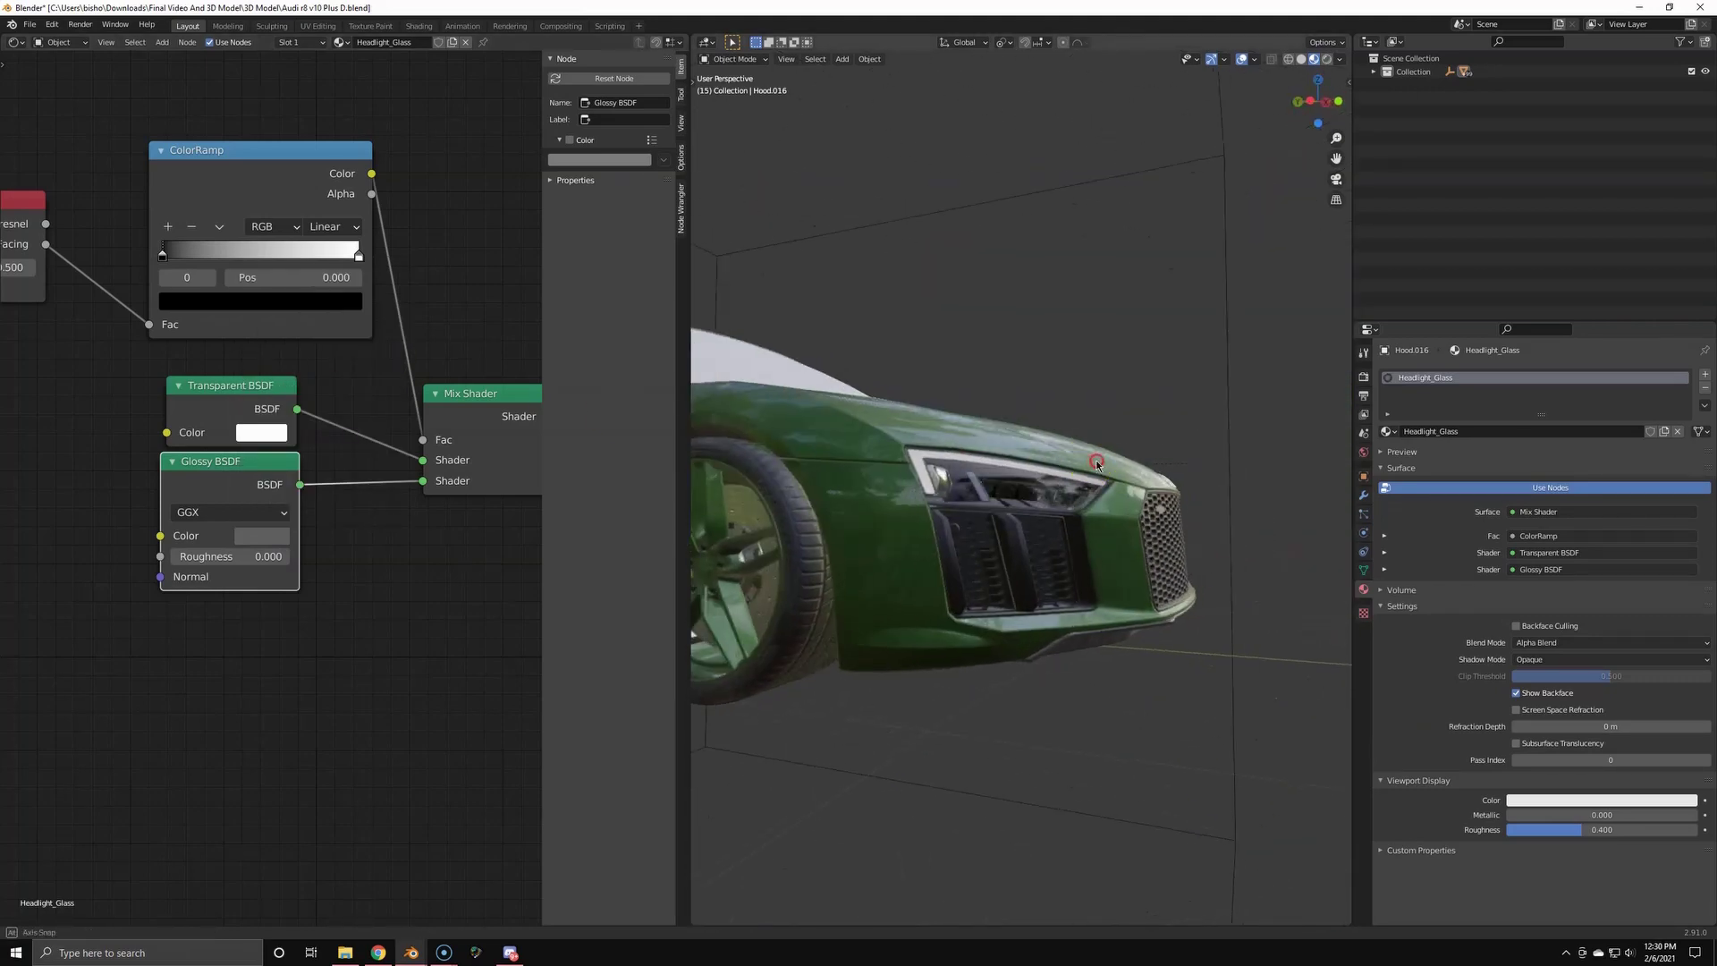
- Add a Noise Texture node to the headlight glass material, placing it beside the Glossy BSDF
{"action": "middle_click_drag", "start_coordinate": [1097, 460], "coordinate": [1042, 465]}
{"action": "scroll", "coordinate": [1032, 501], "scroll_direction": "up", "scroll_amount": 5}
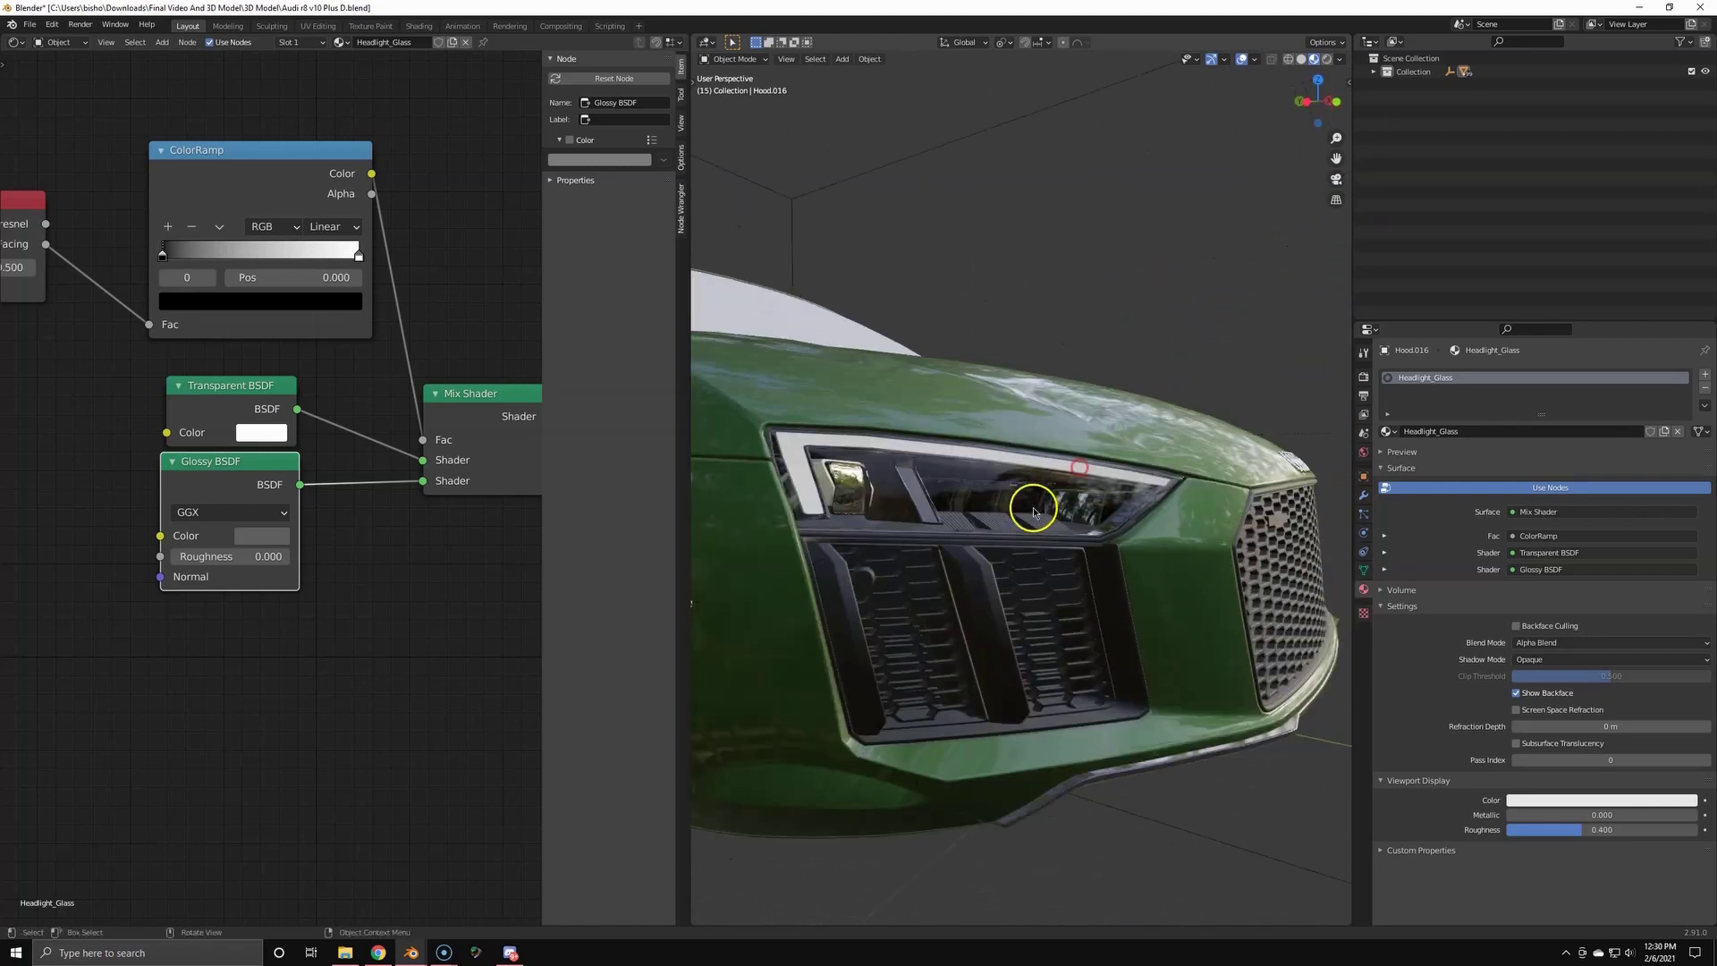
{"action": "left_click", "coordinate": [1032, 507]}
{"action": "mouse_move", "coordinate": [881, 488]}
{"action": "middle_mouse_down"}
{"action": "mouse_move", "coordinate": [967, 477]}
{"action": "mouse_move", "coordinate": [885, 482]}
{"action": "middle_mouse_up"}
{"action": "scroll", "coordinate": [134, 506], "scroll_direction": "down", "scroll_amount": 1}
{"action": "middle_click_drag", "start_coordinate": [130, 504], "coordinate": [293, 518]}
{"action": "key", "text": "shift+a"}
{"action": "left_click", "coordinate": [293, 518]}
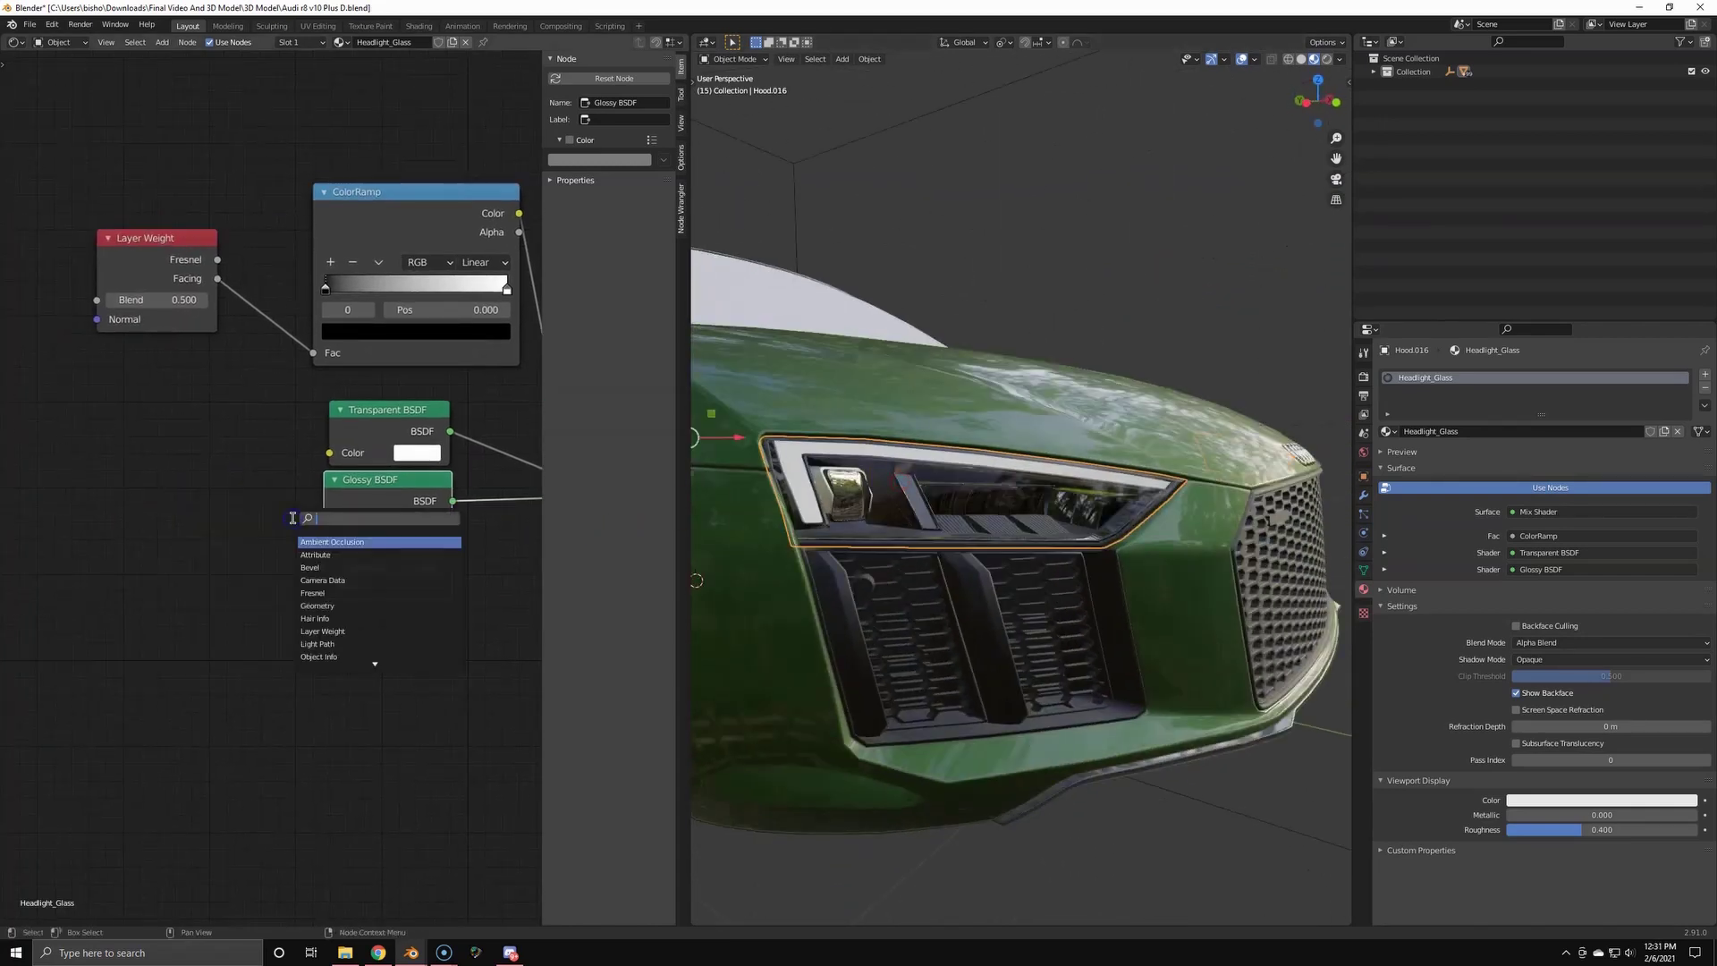
{"action": "type", "text": "noi"}
{"action": "key", "text": "Return"}
{"action": "left_click", "coordinate": [179, 452]}
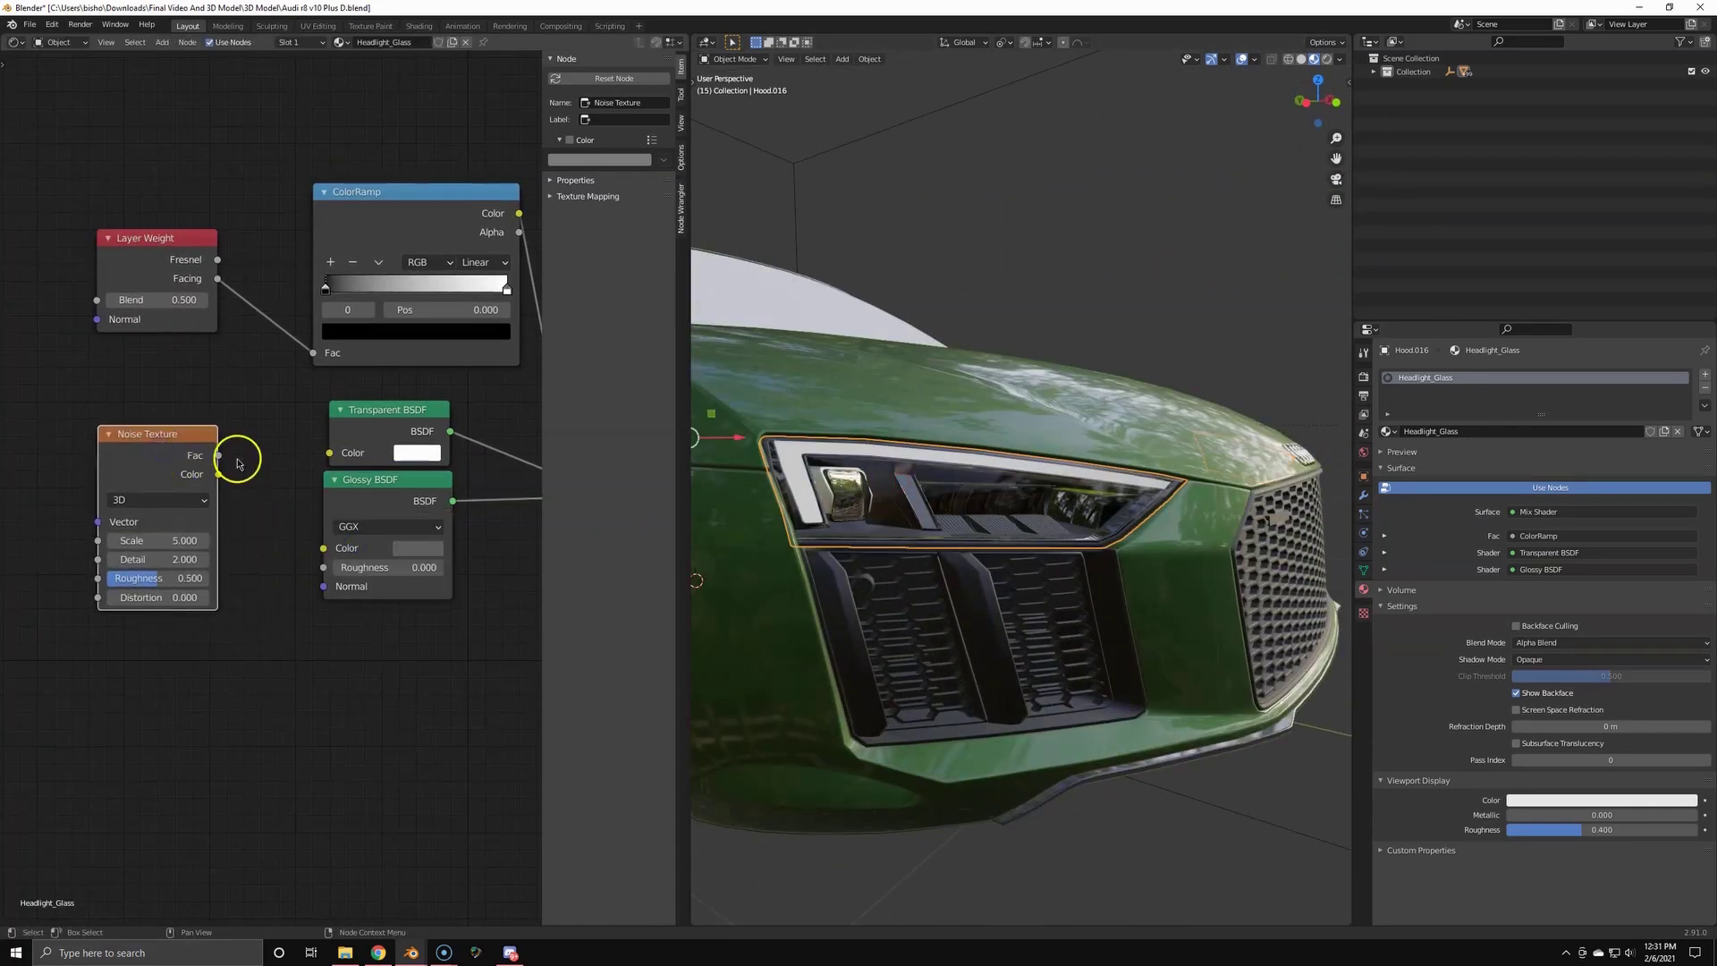
- Connect the Noise Texture's Fac output to the Glossy BSDF's Color input
{"action": "left_click_drag", "start_coordinate": [219, 456], "coordinate": [331, 461]}
{"action": "left_click_drag", "start_coordinate": [330, 549], "coordinate": [330, 550]}
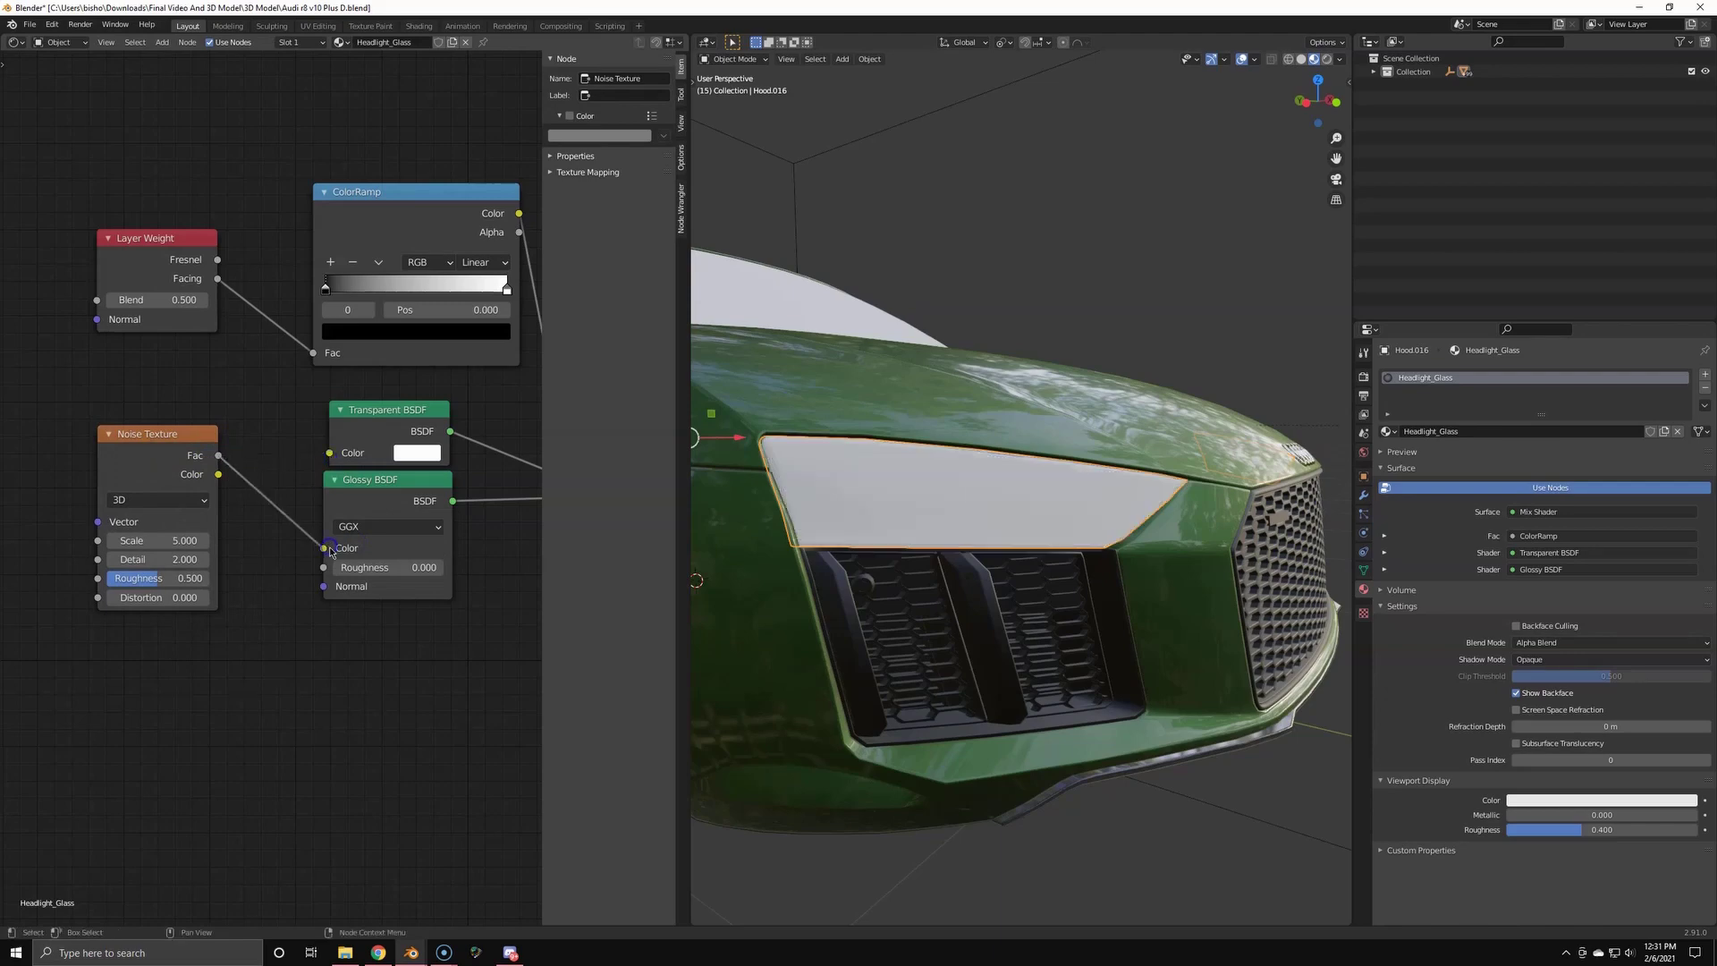
{"action": "left_click_drag", "start_coordinate": [218, 474], "coordinate": [326, 548]}
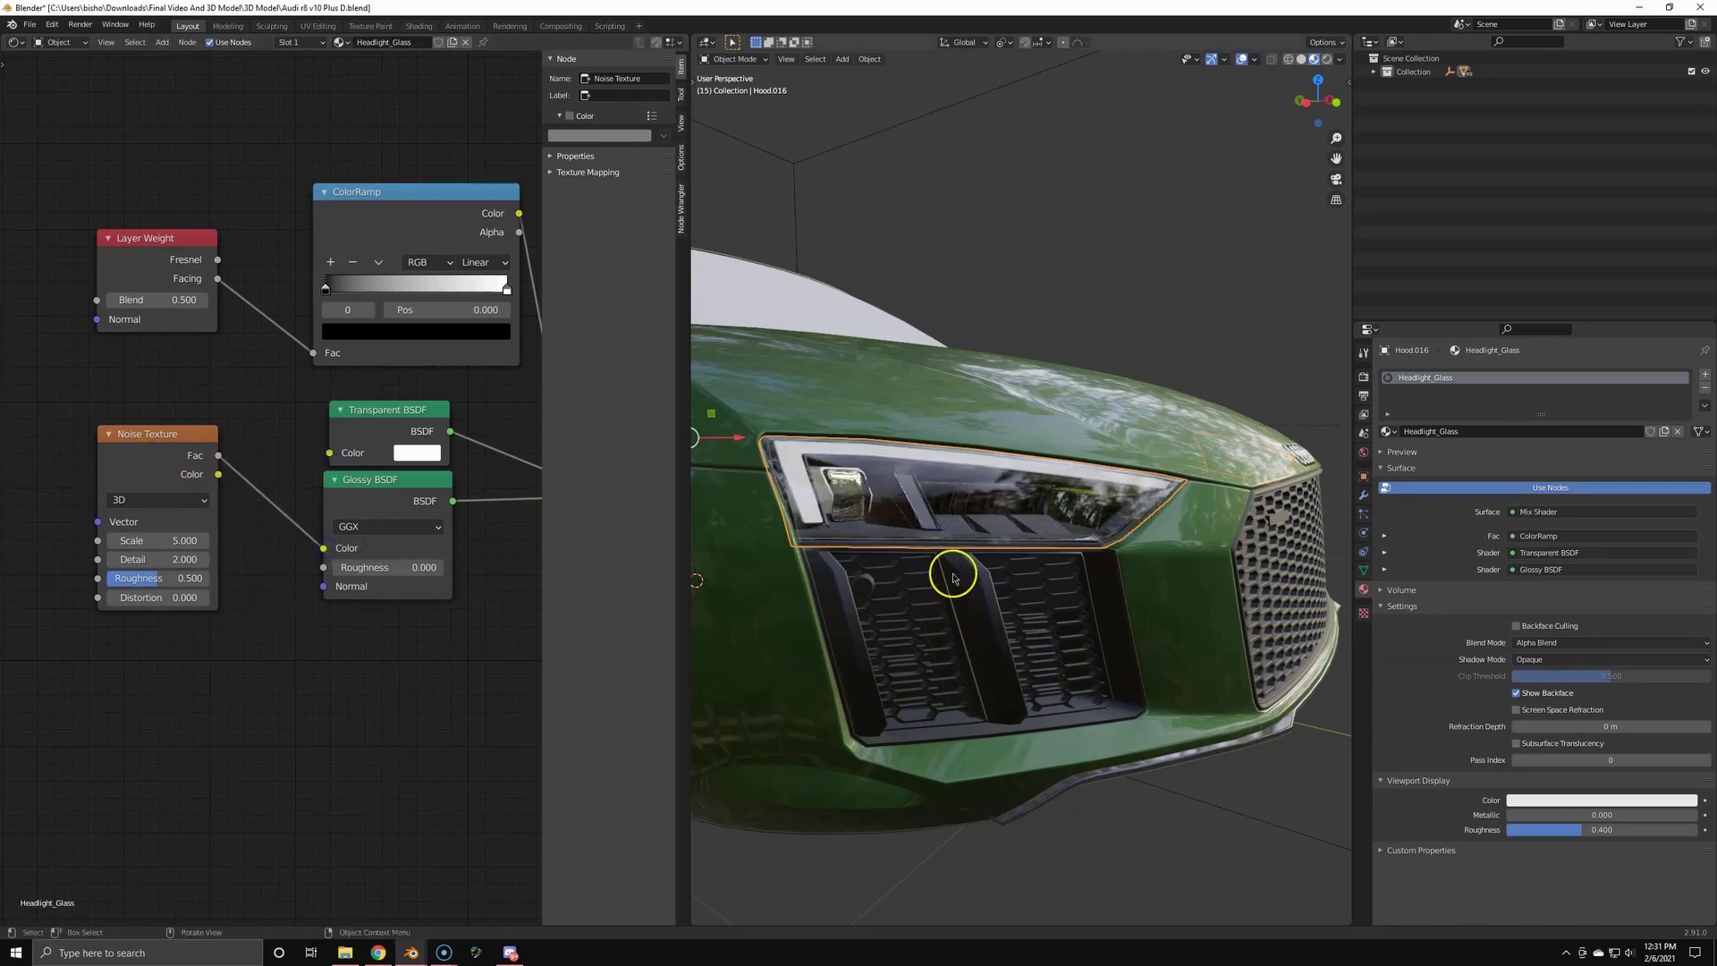
- Set the Noise Texture's Scale to 6.9, Detail to 0 and Distortion to 2.2
{"action": "middle_click_drag", "start_coordinate": [954, 579], "coordinate": [1043, 563]}
{"action": "scroll", "coordinate": [148, 572], "scroll_direction": "up", "scroll_amount": 2}
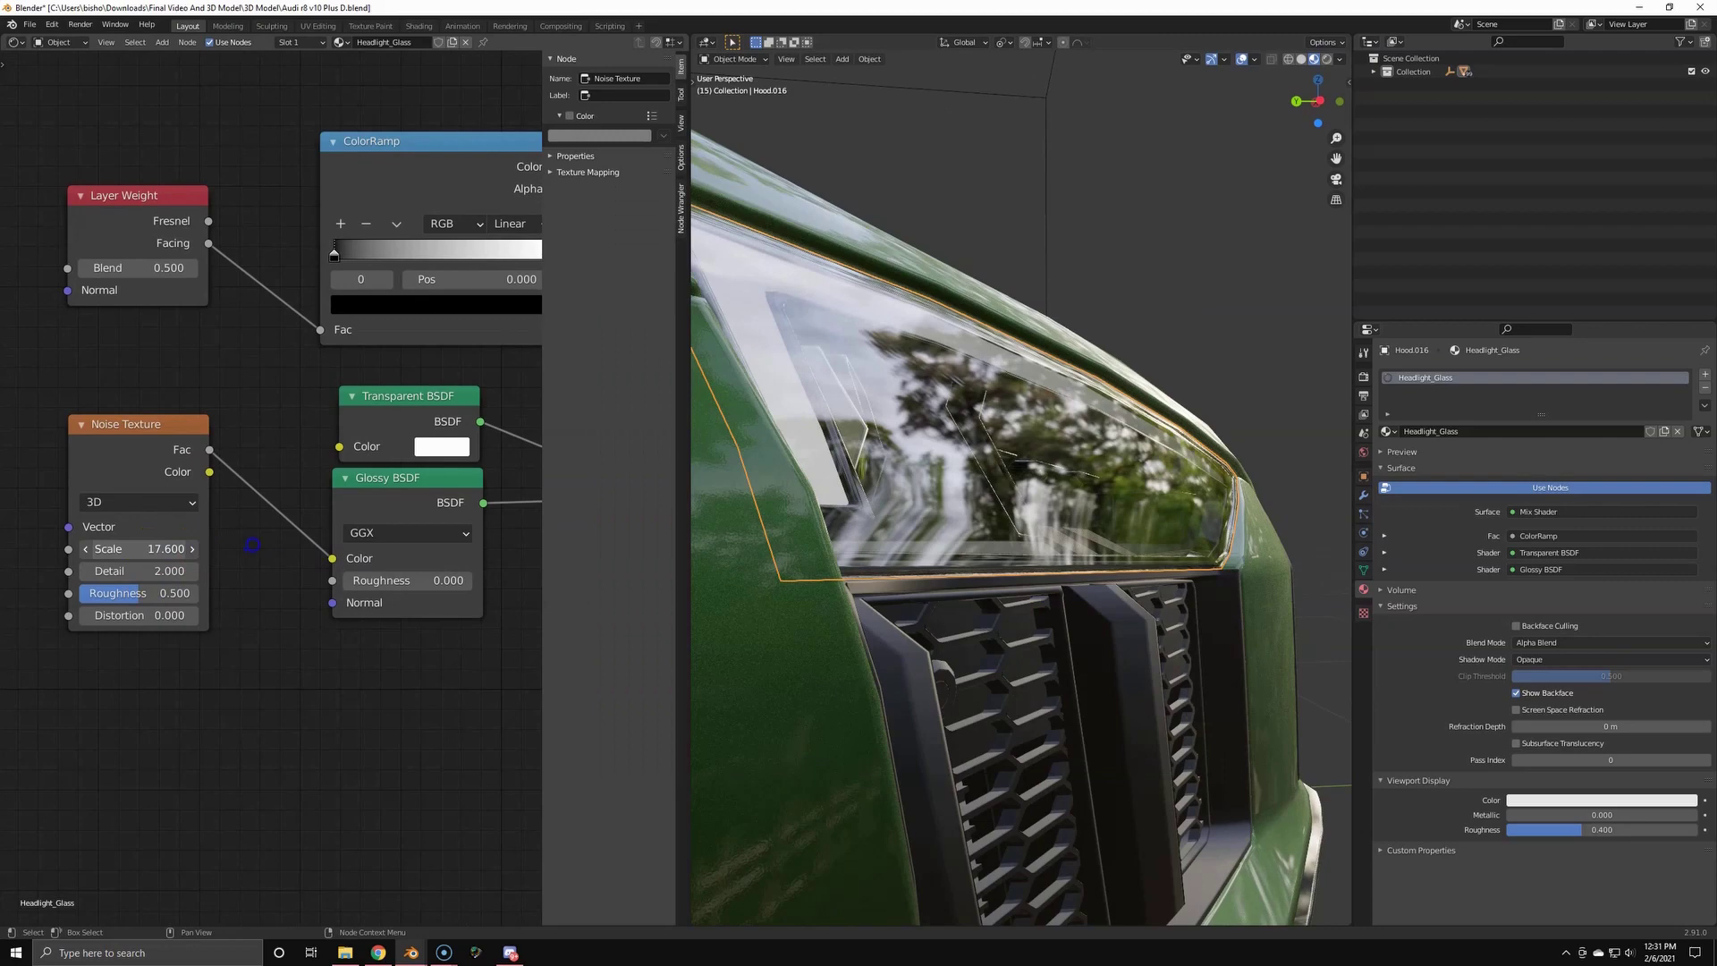
{"action": "left_click_drag", "start_coordinate": [252, 545], "coordinate": [184, 617]}
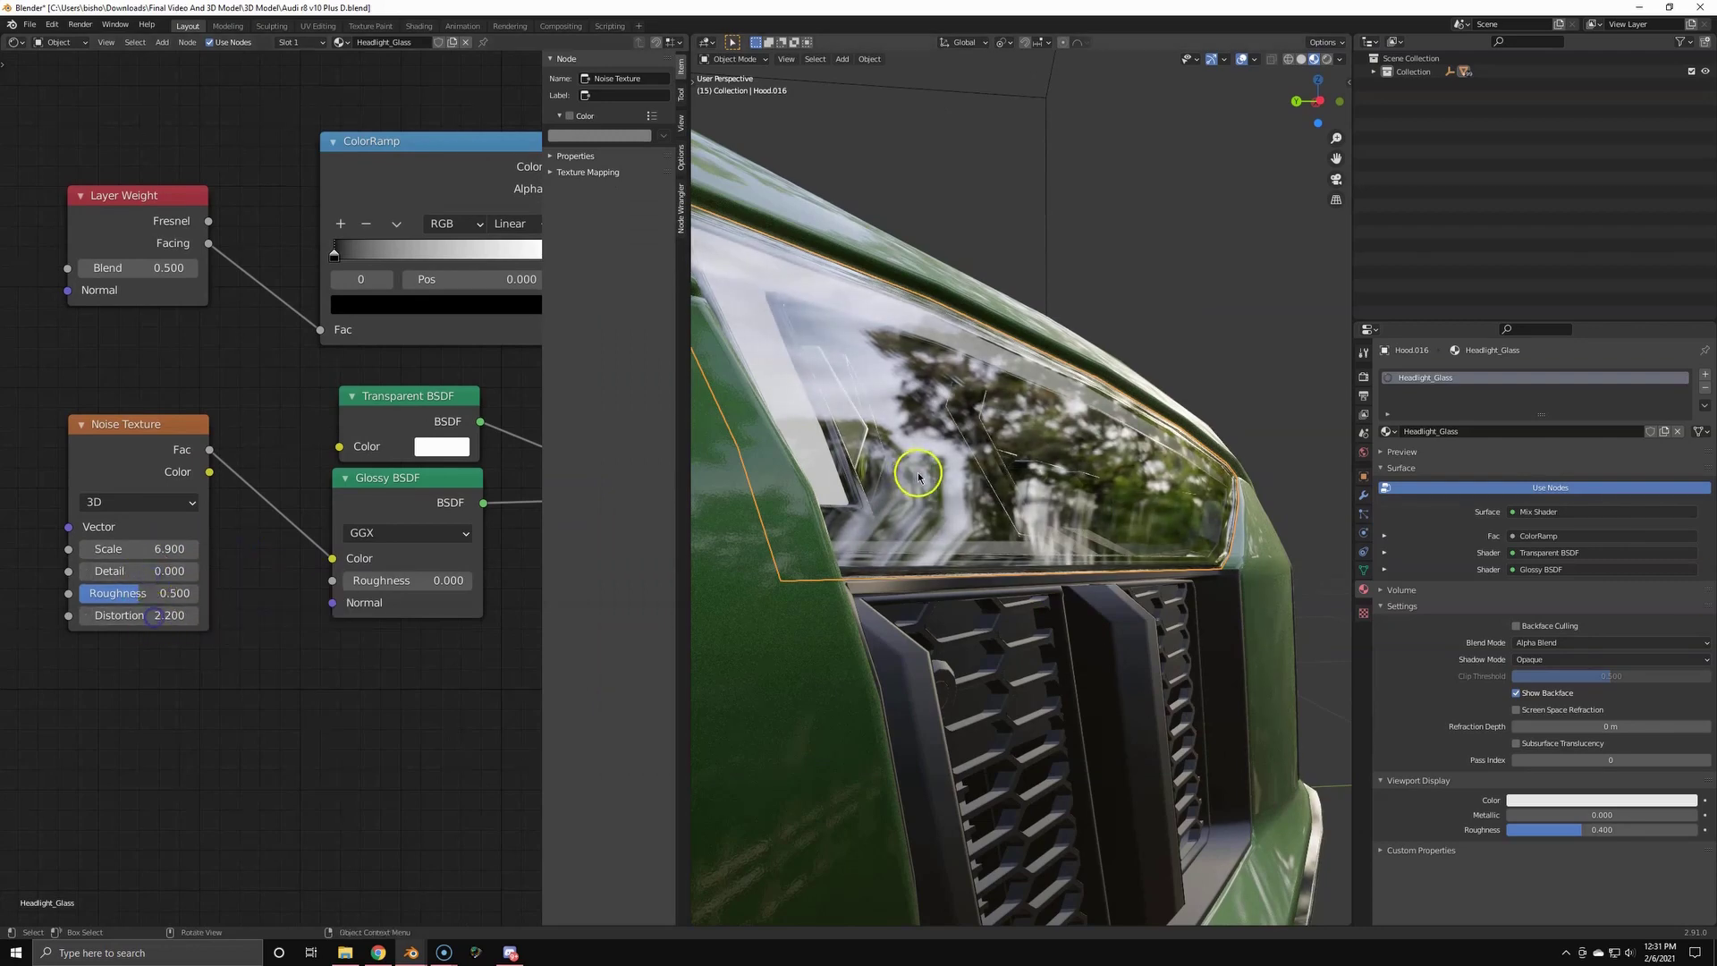
{"action": "middle_click_drag", "start_coordinate": [918, 477], "coordinate": [698, 479]}
- Feed the Glossy BSDF's Color from the Noise Texture's Color output instead of Fac
{"action": "left_click_drag", "start_coordinate": [246, 491], "coordinate": [333, 560]}
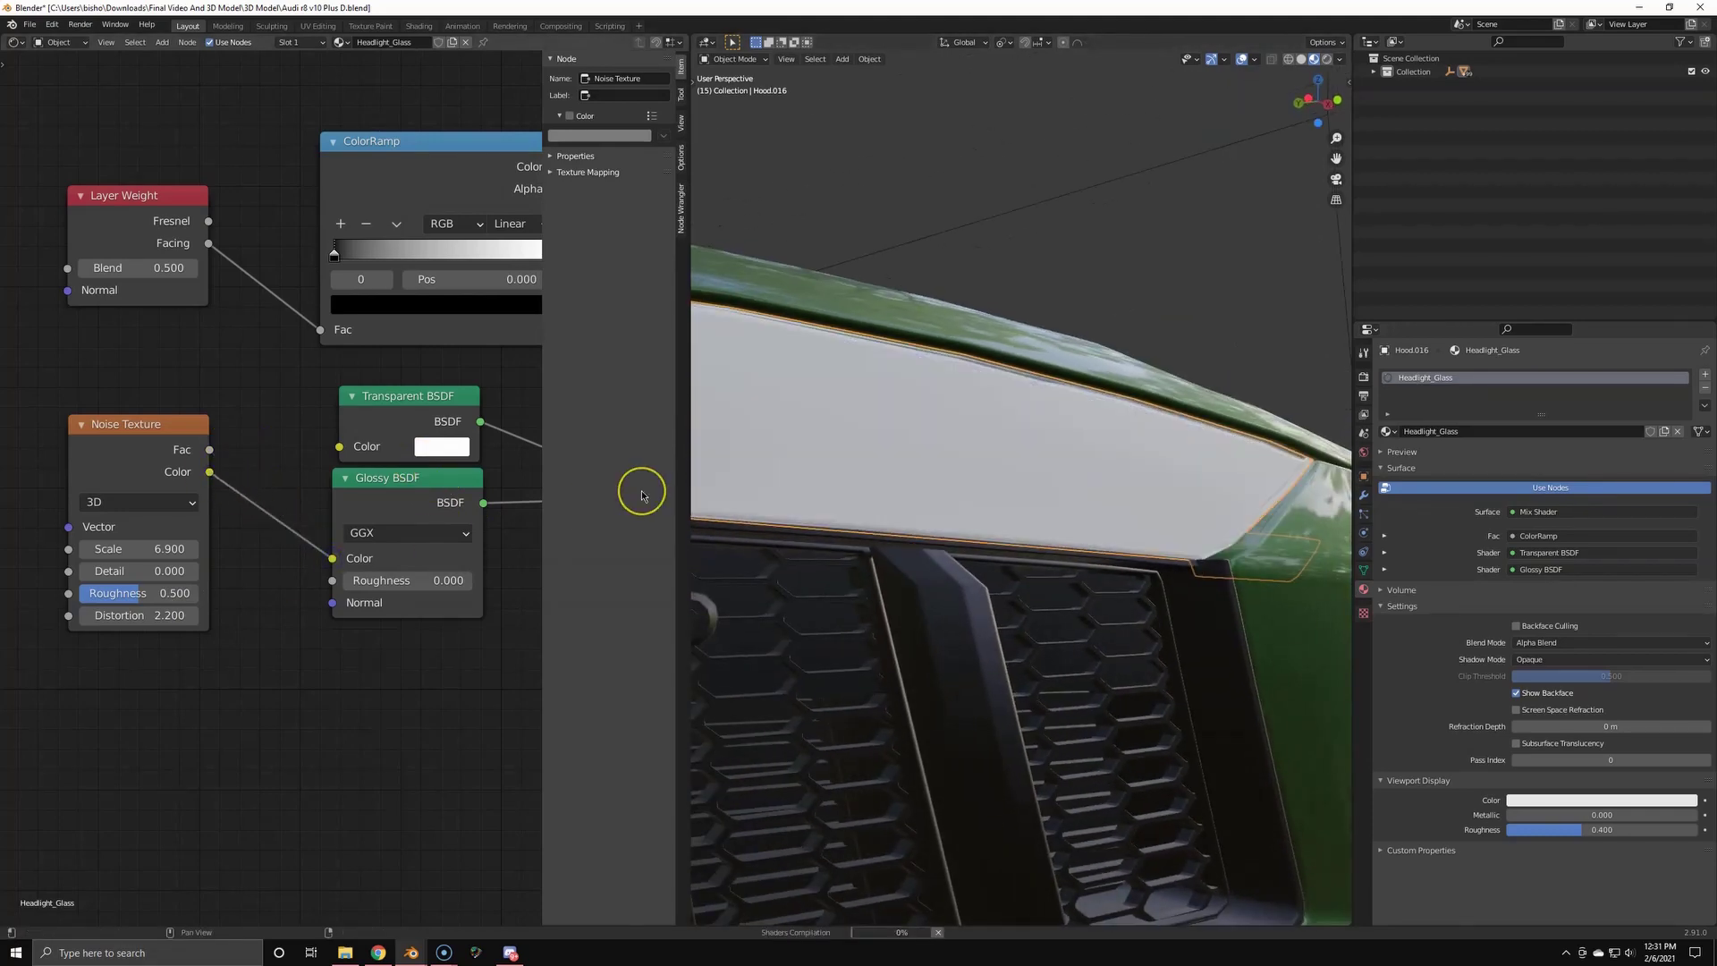
{"action": "scroll", "coordinate": [948, 478], "scroll_direction": "down", "scroll_amount": 4}
{"action": "middle_click_drag", "start_coordinate": [993, 474], "coordinate": [1060, 456]}
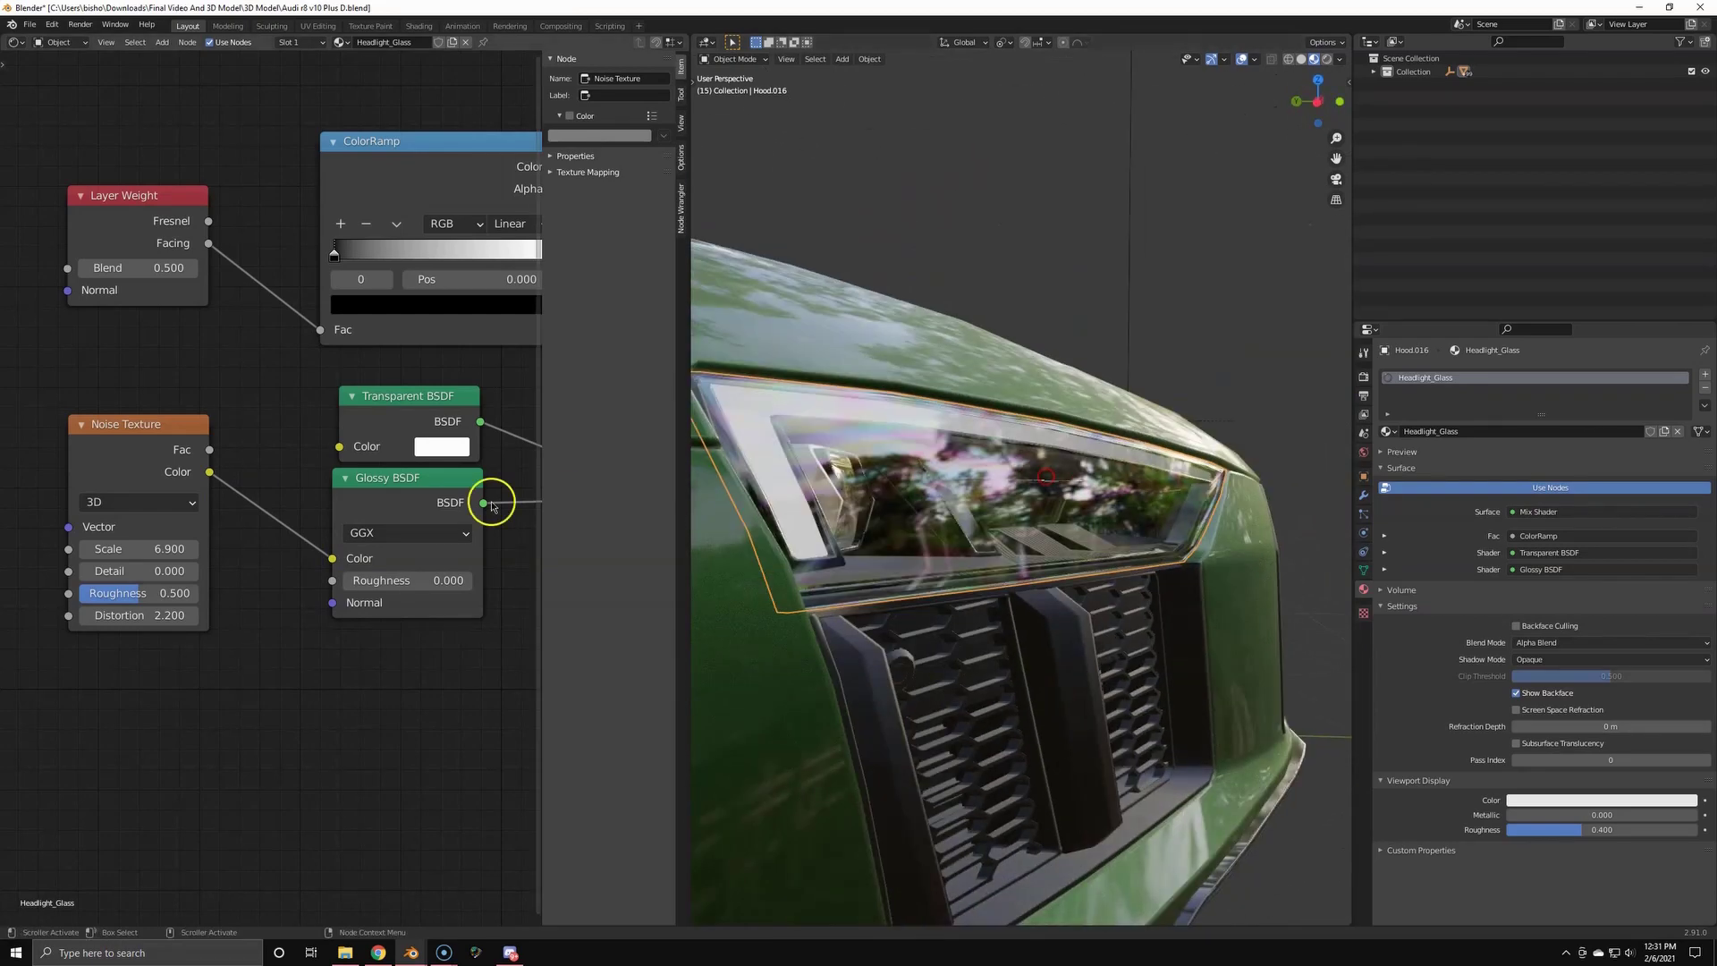
- Insert a MixRGB node between the Noise Texture's Color output and the Glossy BSDF's Color, and rearrange the nodes to fit
{"action": "left_click_drag", "start_coordinate": [154, 432], "coordinate": [95, 427]}
{"action": "key", "text": "shift+a"}
{"action": "left_click", "coordinate": [214, 437]}
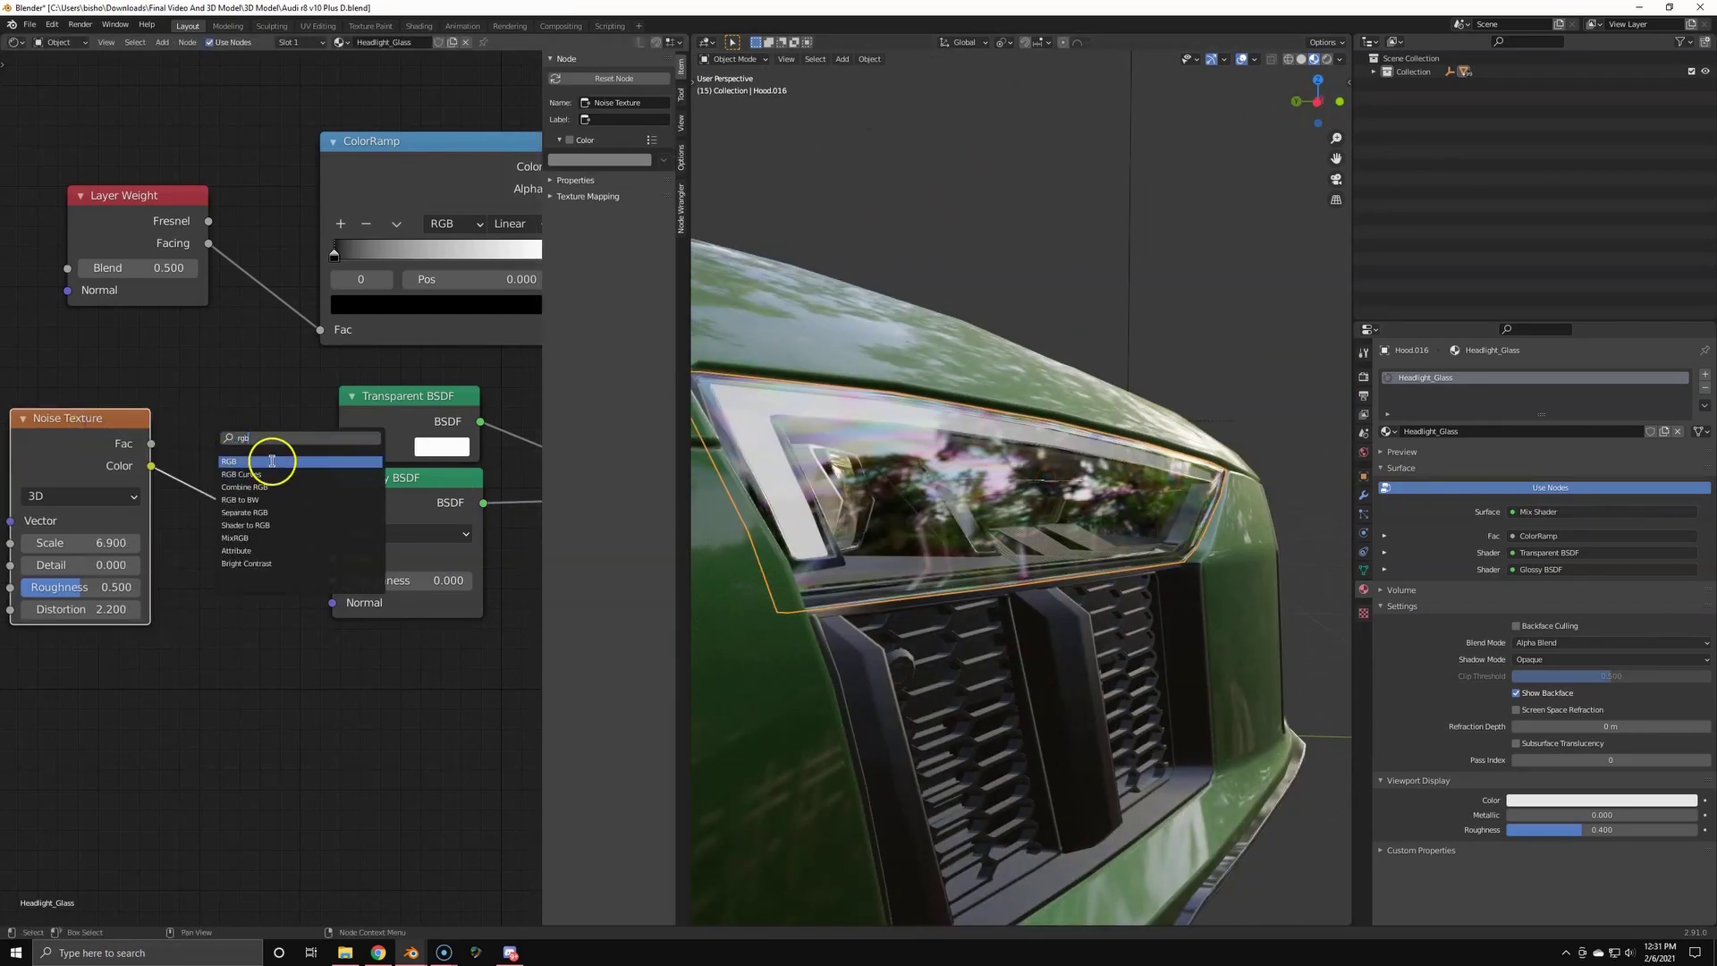
{"action": "type", "text": "rgb"}
{"action": "left_click", "coordinate": [235, 537]}
{"action": "left_click", "coordinate": [268, 536]}
{"action": "scroll", "coordinate": [337, 559], "scroll_direction": "down", "scroll_amount": 2}
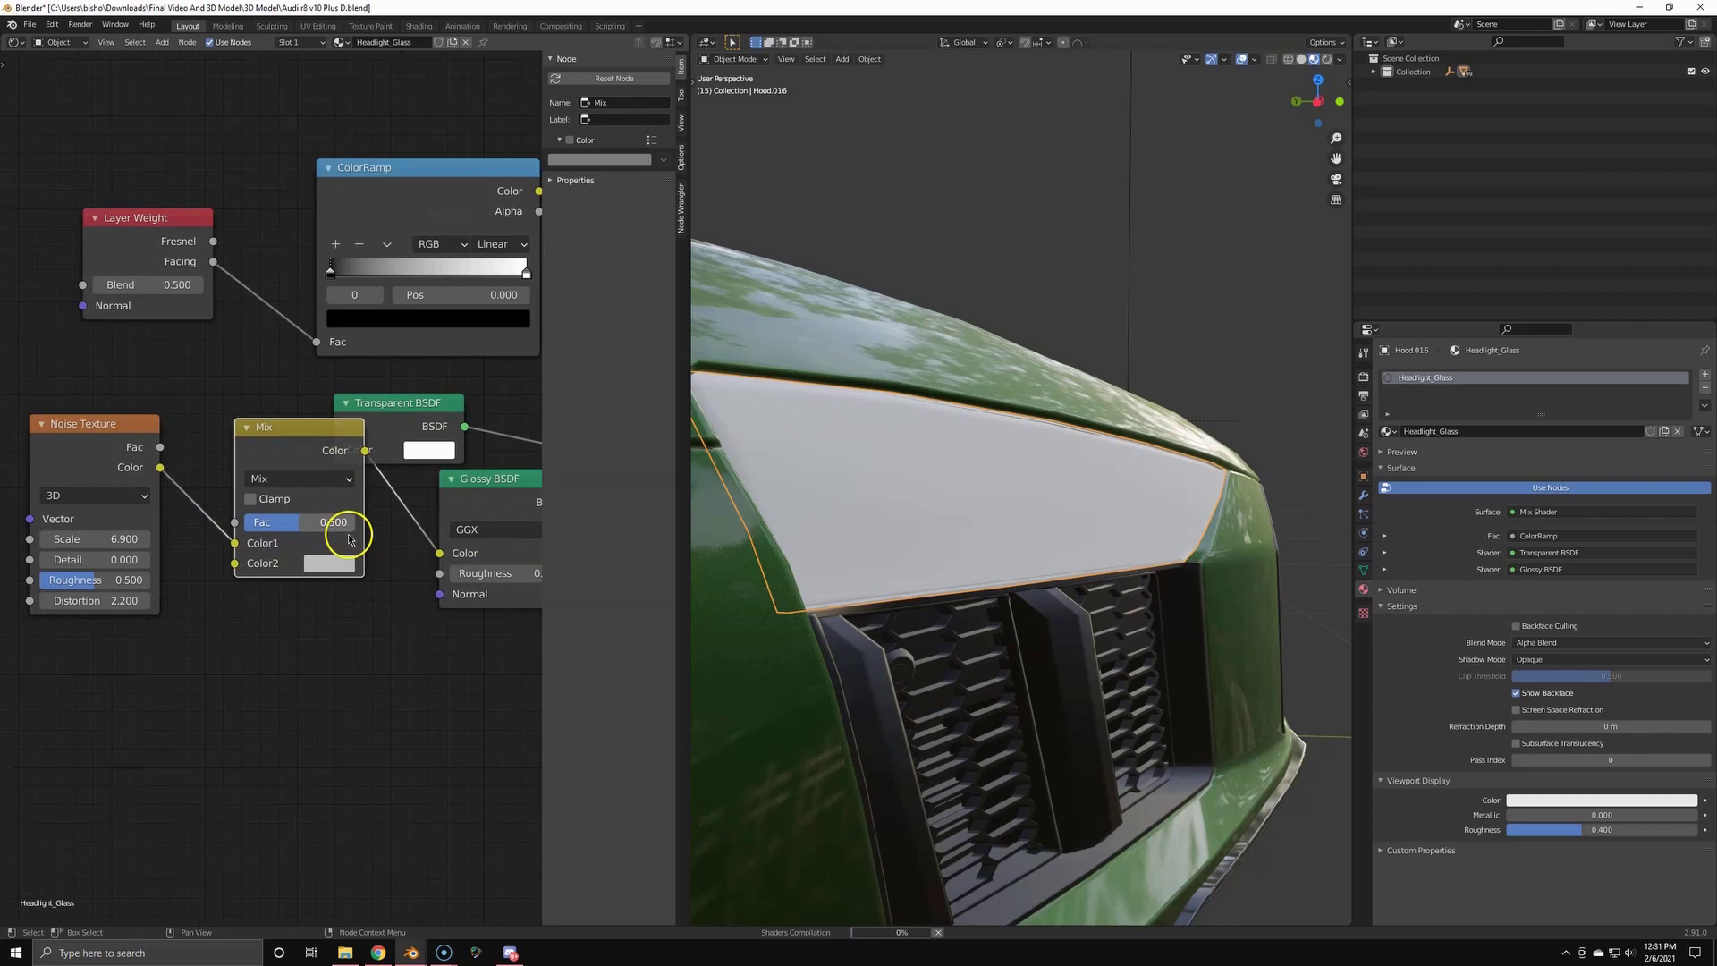
{"action": "left_click", "coordinate": [453, 493], "text": "shift"}
{"action": "left_click_drag", "start_coordinate": [484, 515], "coordinate": [384, 525]}
{"action": "middle_click_drag", "start_coordinate": [217, 517], "coordinate": [313, 517]}
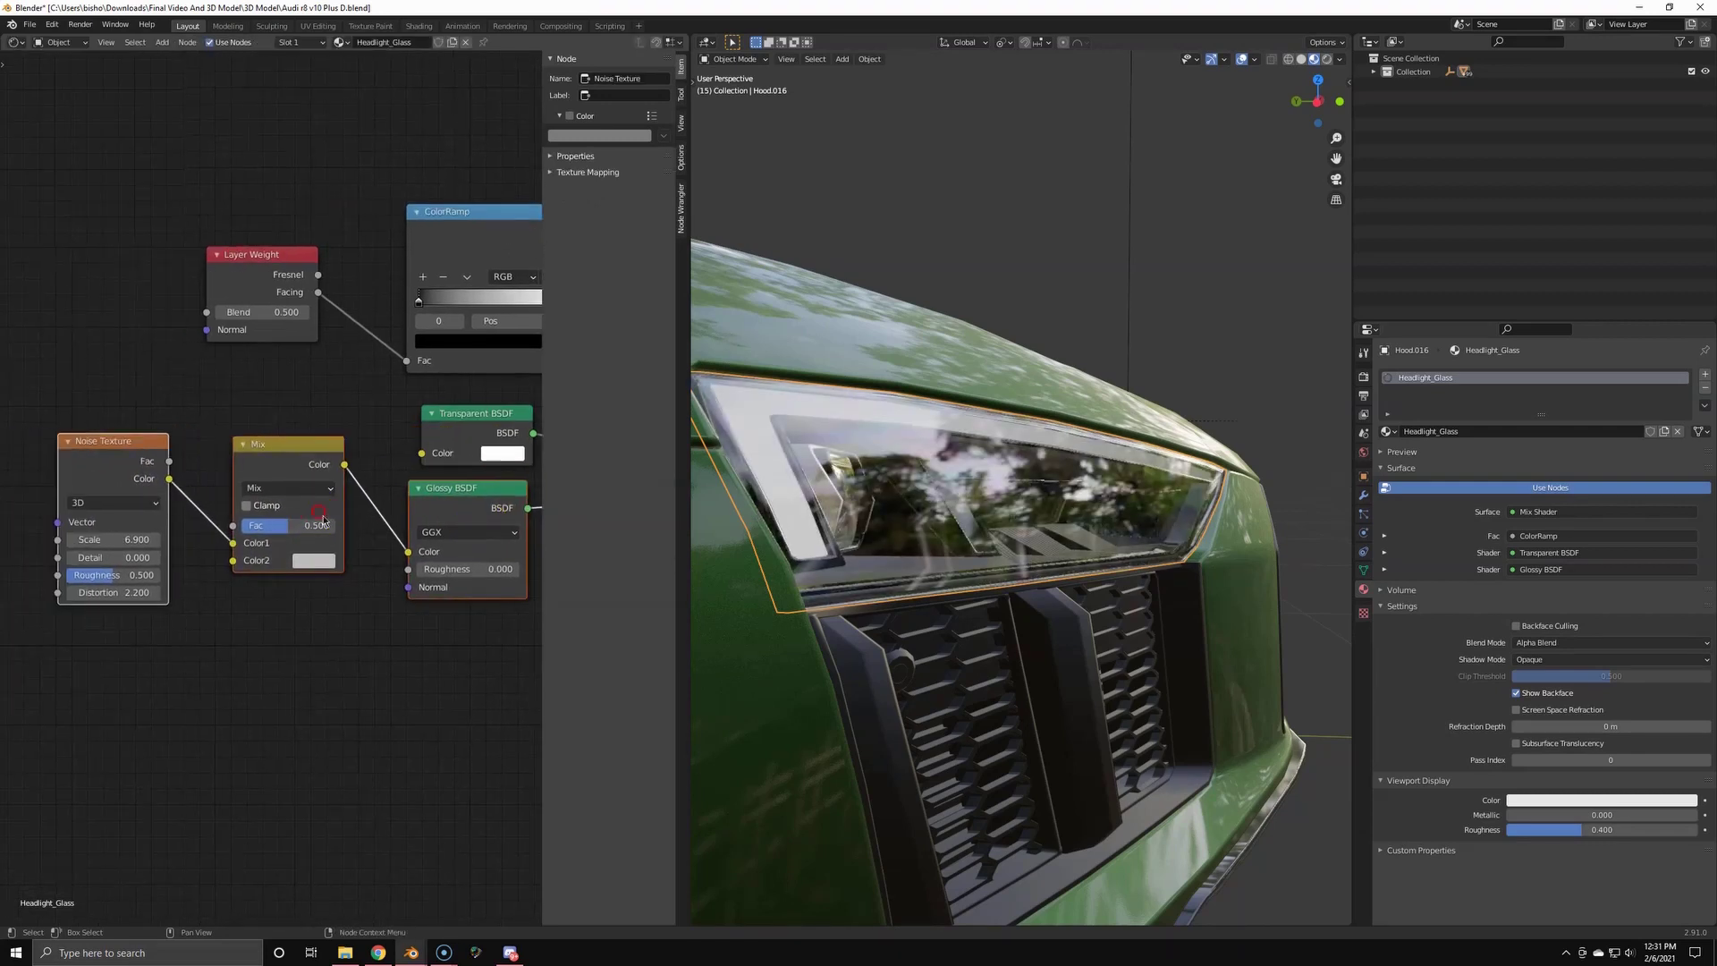
- Unlink the Glossy BSDF's Color, copy its grey to the Mix node's Color2, and restore the link
{"action": "scroll", "coordinate": [314, 626], "scroll_direction": "up", "scroll_amount": 5}
{"action": "left_click", "coordinate": [335, 596]}
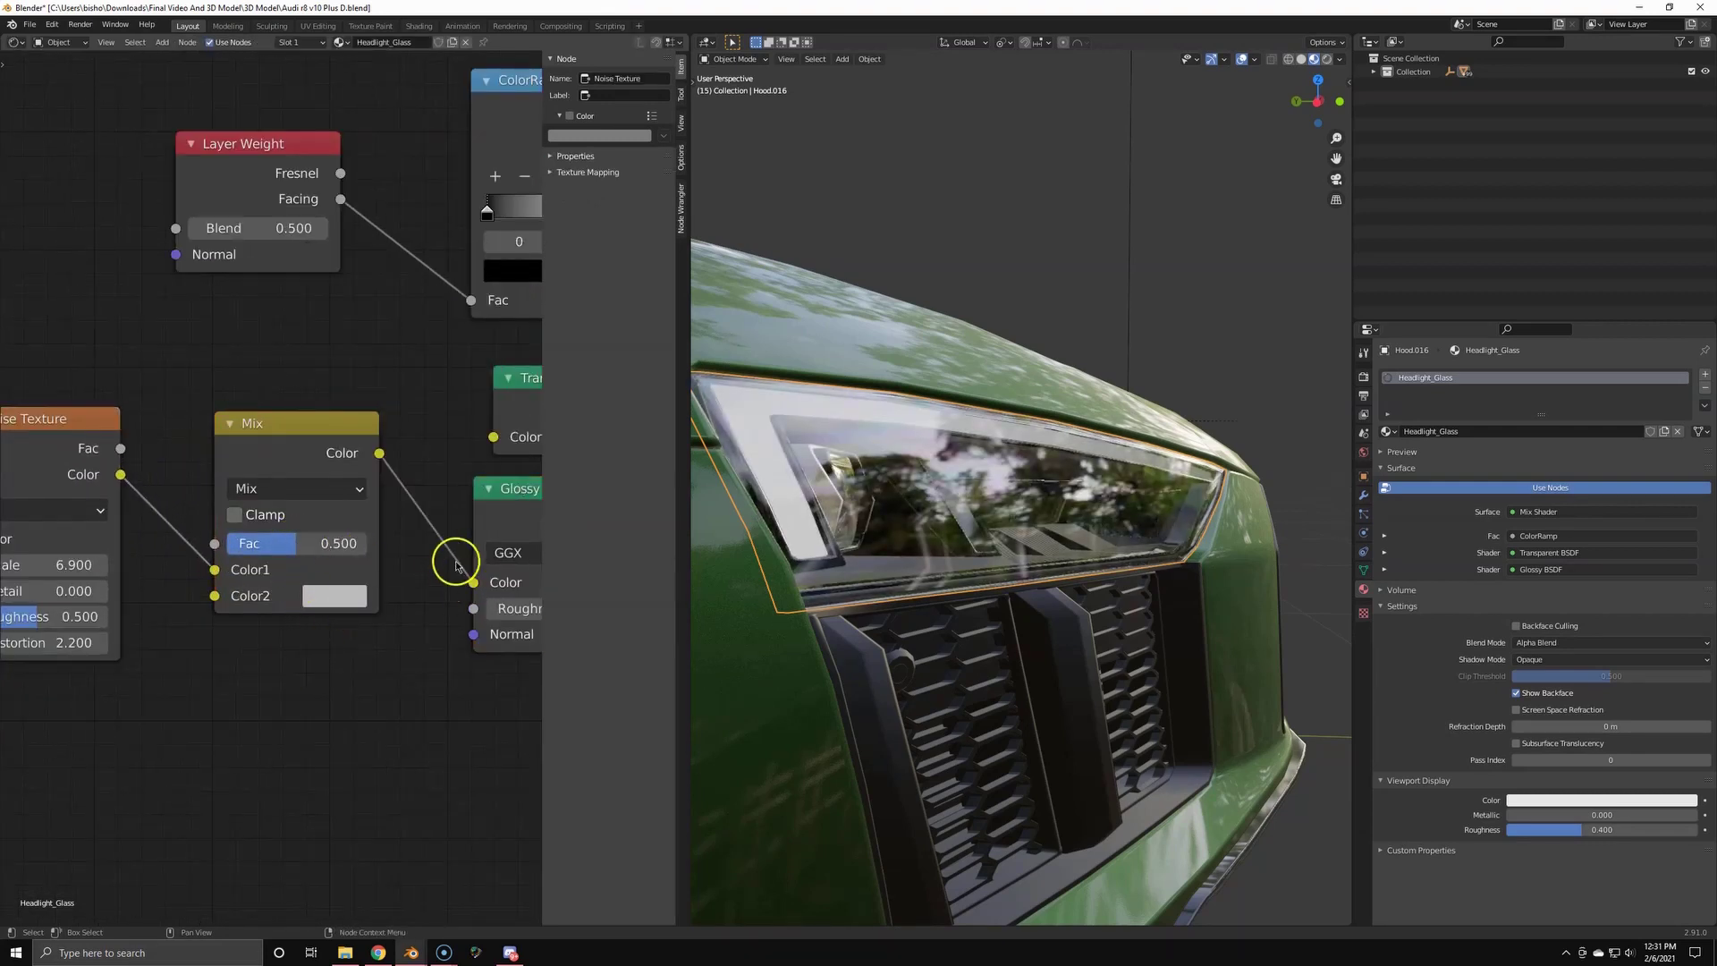
{"action": "left_click_drag", "start_coordinate": [474, 582], "coordinate": [517, 596]}
{"action": "middle_click_drag", "start_coordinate": [523, 596], "coordinate": [422, 599]}
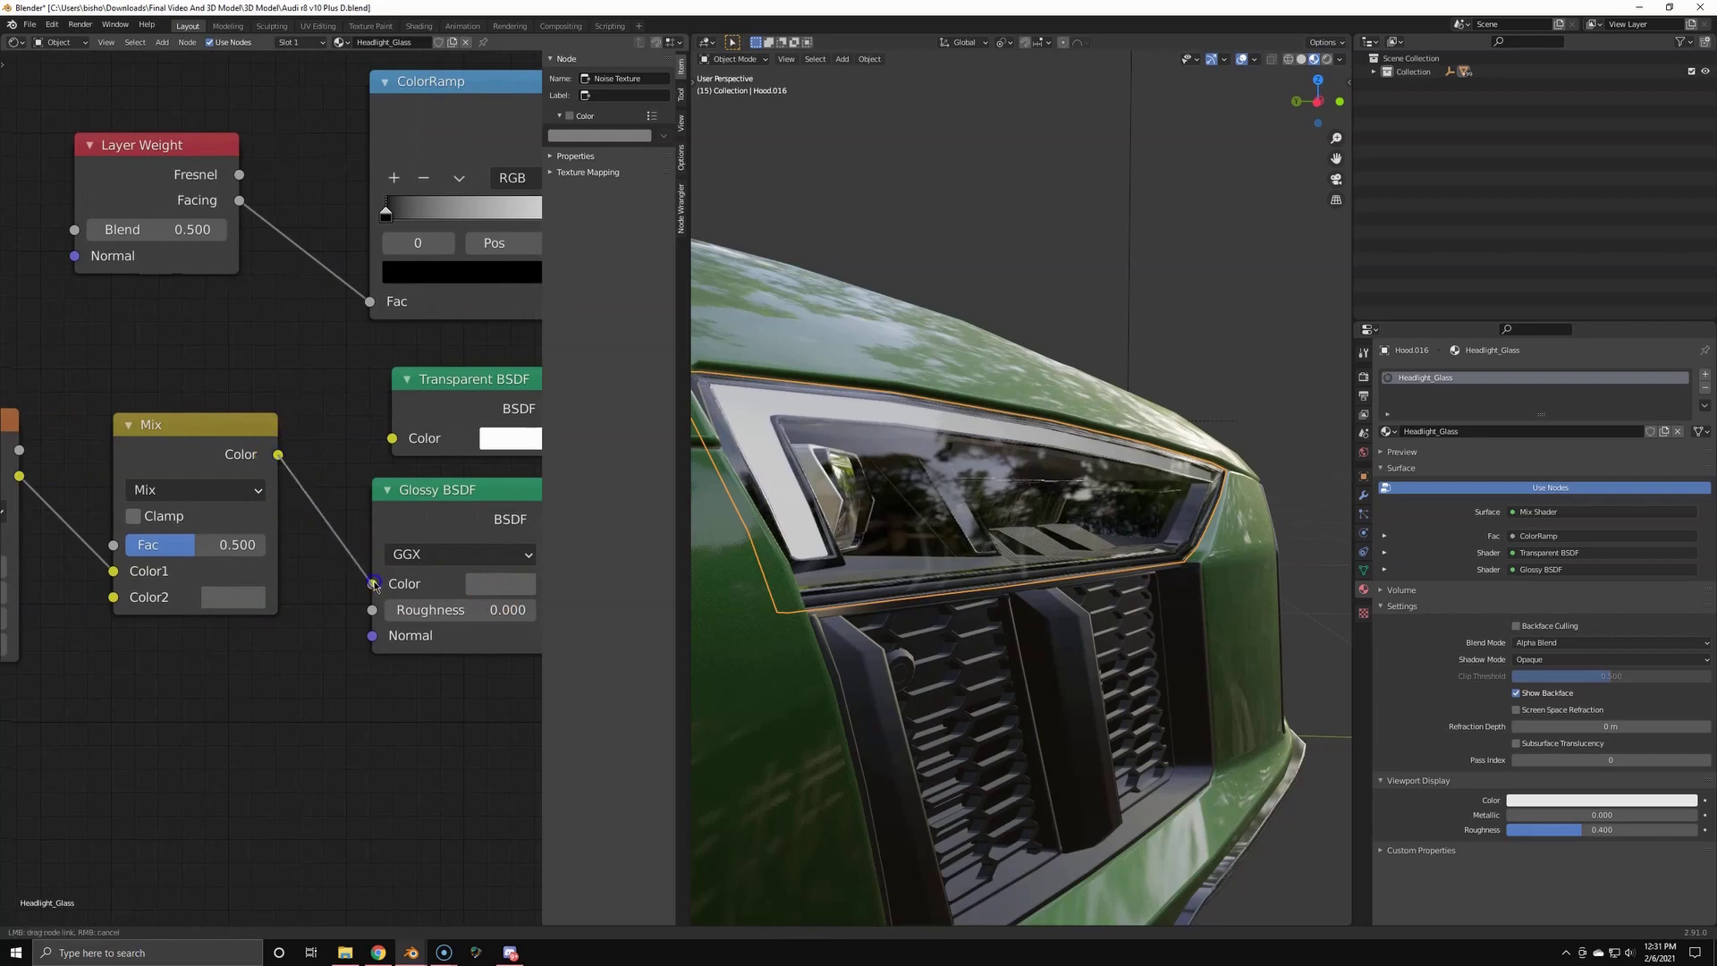
{"action": "left_click_drag", "start_coordinate": [374, 585], "coordinate": [372, 584]}
- Set the Mix node's Fac to 0.933 and make its Color2 a slightly lighter grey
{"action": "left_click_drag", "start_coordinate": [201, 549], "coordinate": [258, 547]}
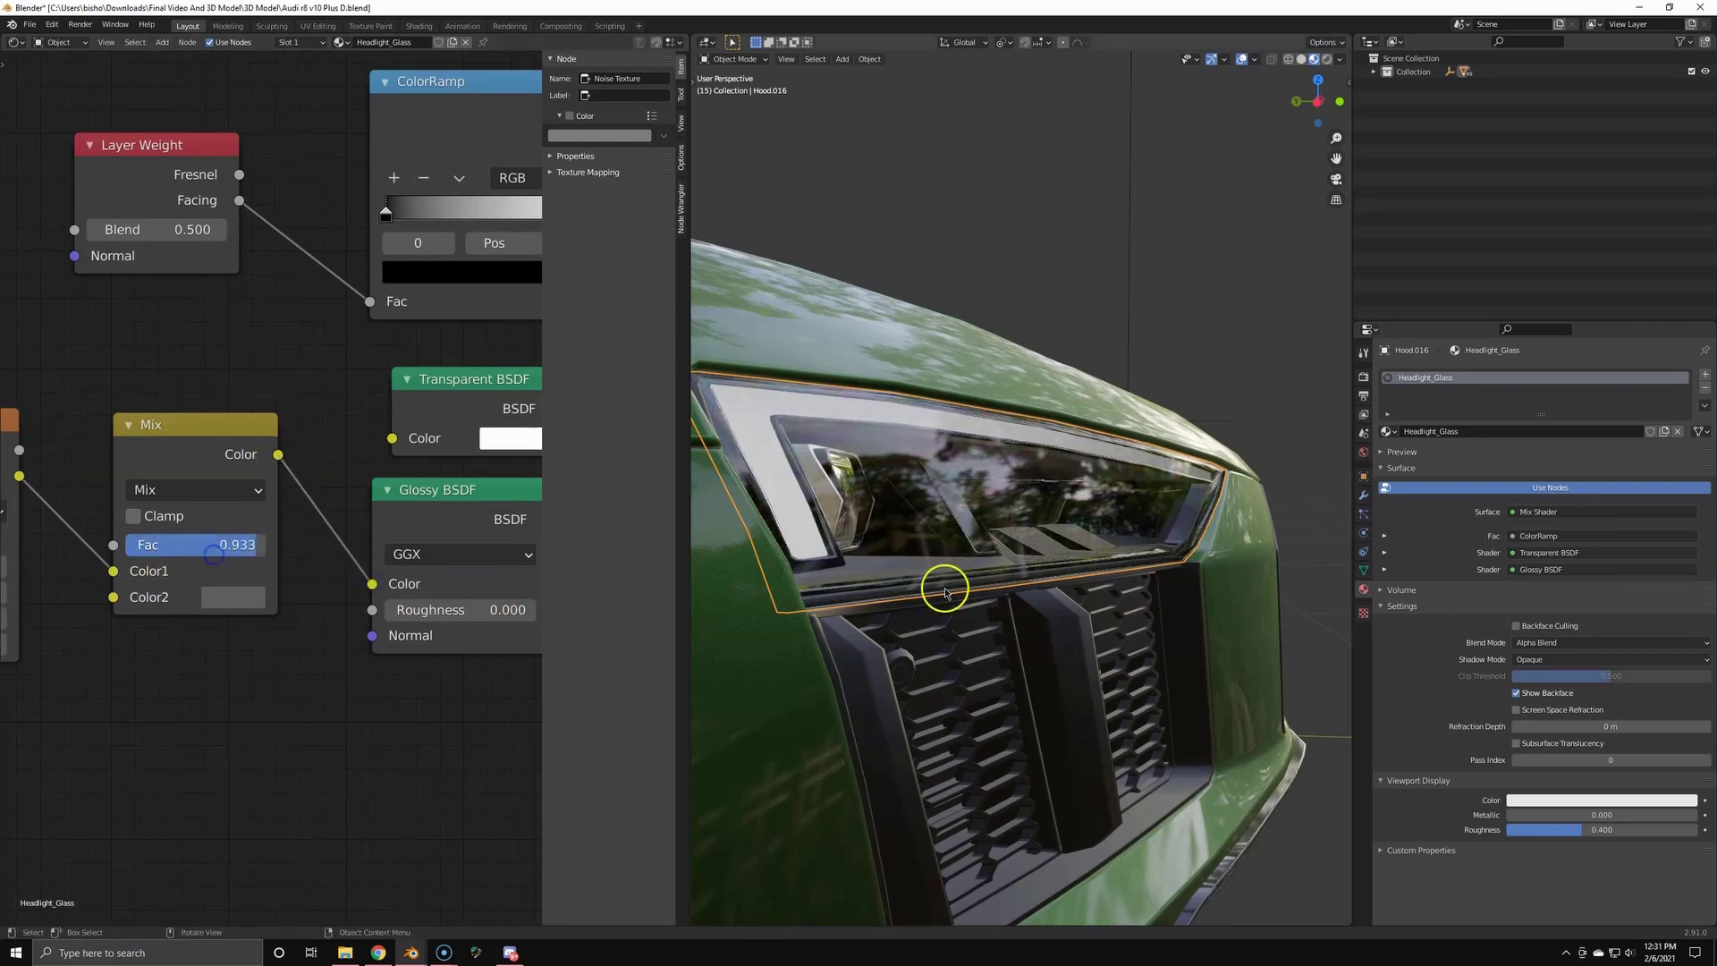
{"action": "middle_click_drag", "start_coordinate": [946, 591], "coordinate": [1058, 527]}
{"action": "left_click", "coordinate": [241, 599]}
{"action": "left_click_drag", "start_coordinate": [405, 380], "coordinate": [404, 349]}
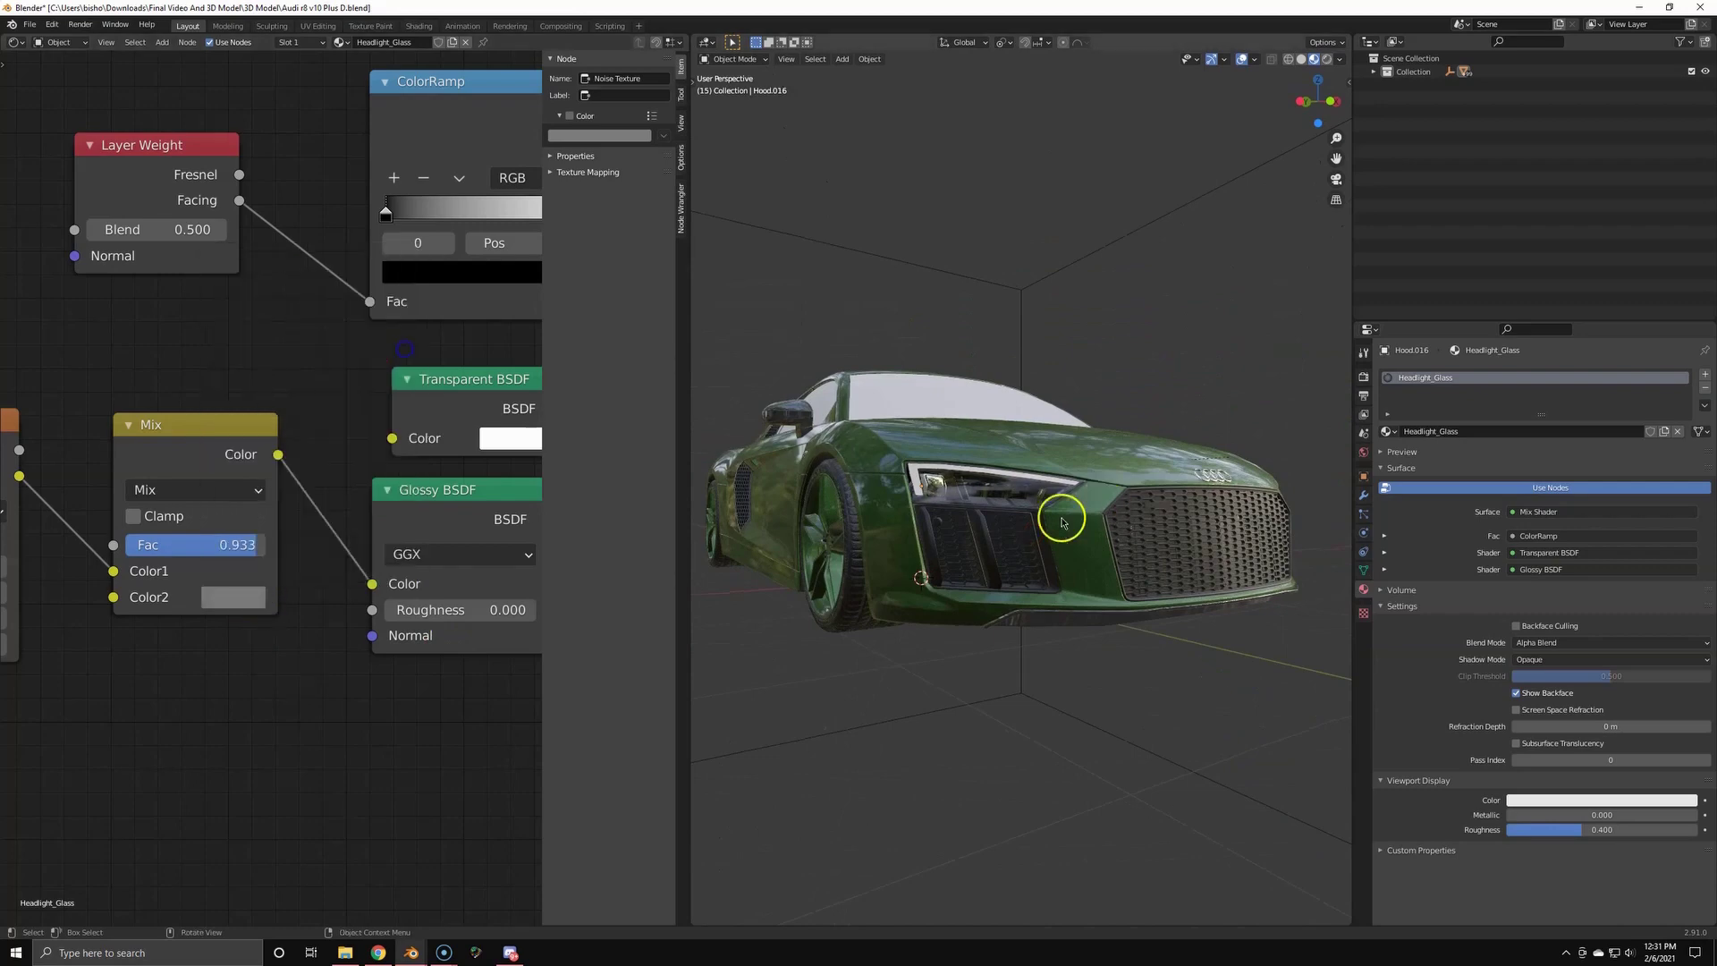
- Select the front bumper part that uses the Plastic material and save the file
{"action": "middle_click_drag", "start_coordinate": [1062, 523], "coordinate": [1096, 536]}
{"action": "left_click_drag", "start_coordinate": [877, 533], "coordinate": [895, 541]}
{"action": "middle_click_drag", "start_coordinate": [894, 540], "coordinate": [970, 542]}
{"action": "middle_click_drag", "start_coordinate": [894, 548], "coordinate": [1149, 537], "text": "shift"}
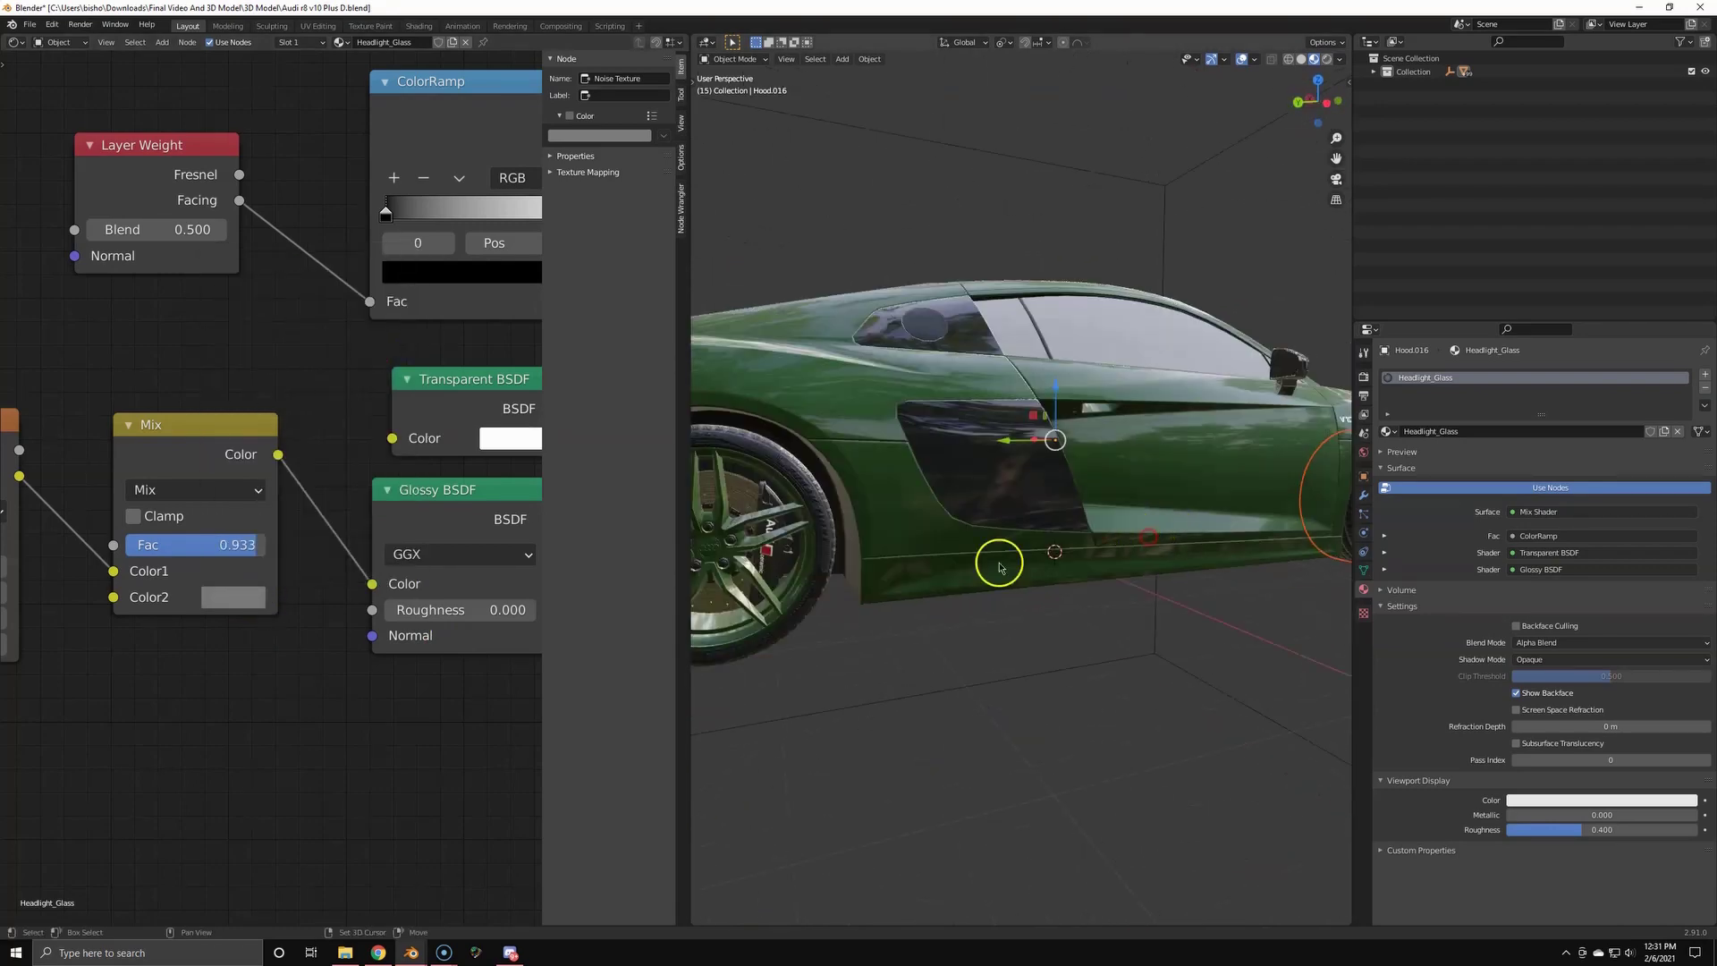
{"action": "left_click", "coordinate": [969, 573]}
{"action": "middle_click_drag", "start_coordinate": [999, 567], "coordinate": [1177, 577]}
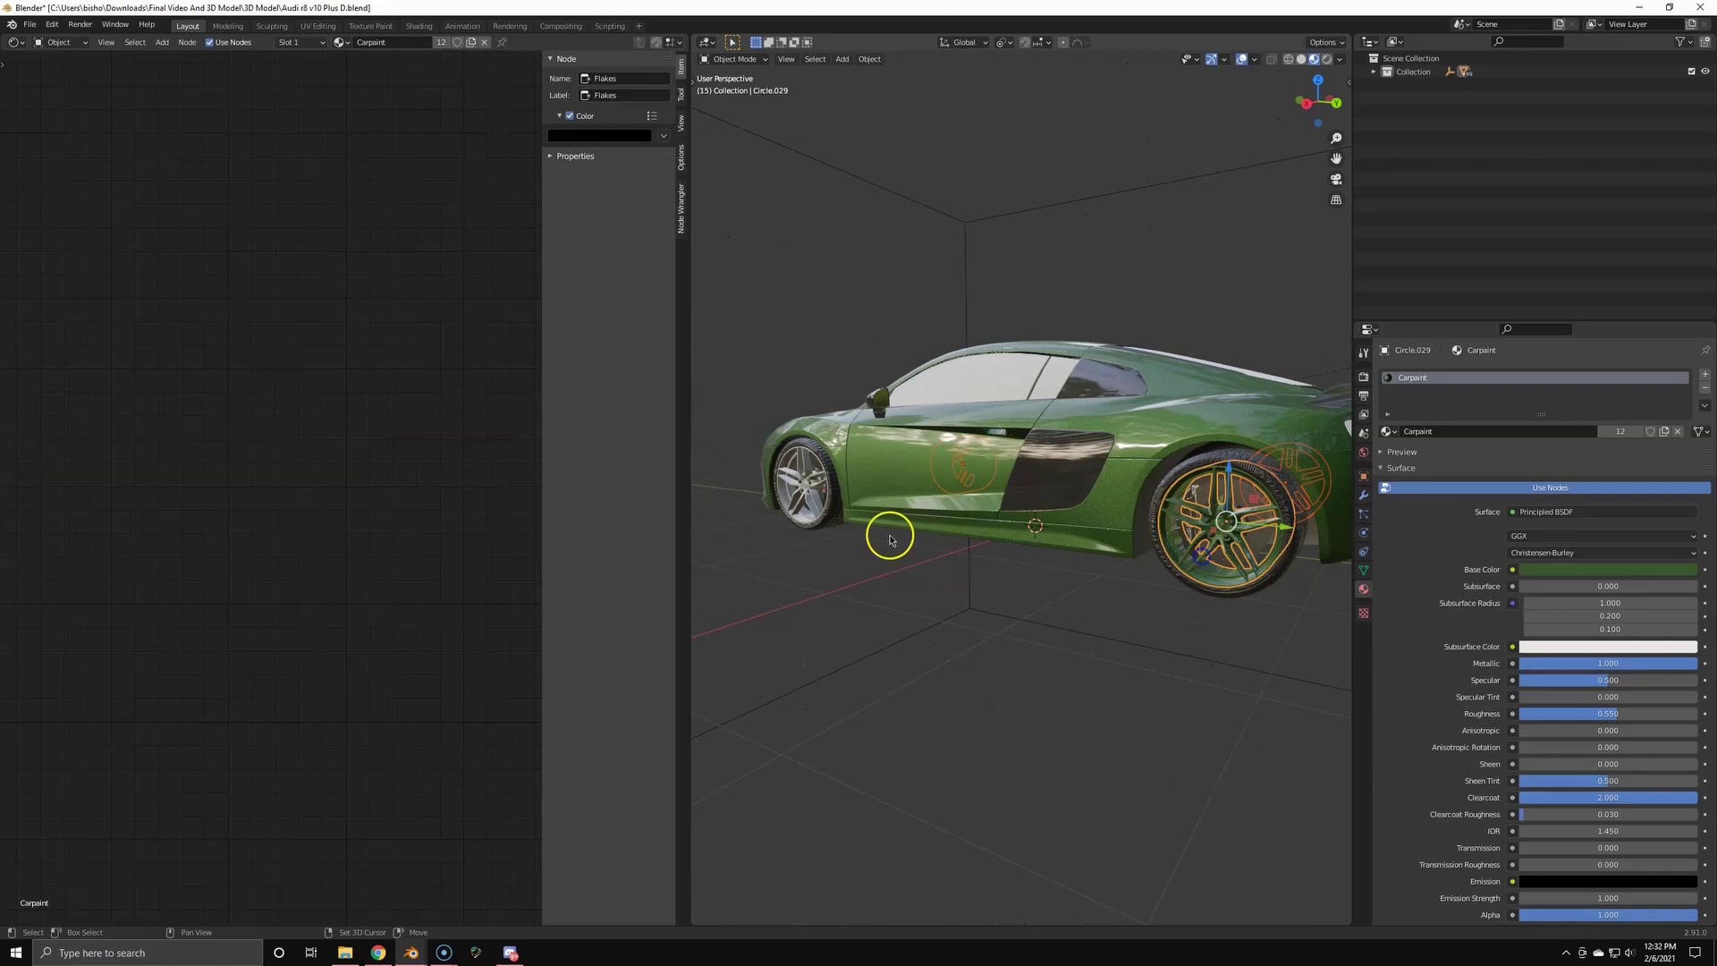
{"action": "middle_click_drag", "start_coordinate": [810, 515], "coordinate": [1011, 572]}
{"action": "scroll", "coordinate": [895, 573], "scroll_direction": "up", "scroll_amount": 2}
{"action": "mouse_move", "coordinate": [882, 571]}
{"action": "middle_mouse_down"}
{"action": "mouse_move", "coordinate": [952, 592]}
{"action": "mouse_move", "coordinate": [1100, 586]}
{"action": "mouse_move", "coordinate": [888, 573]}
{"action": "middle_mouse_up"}
{"action": "left_click", "coordinate": [921, 598]}
{"action": "scroll", "coordinate": [921, 598], "scroll_direction": "up", "scroll_amount": 6}
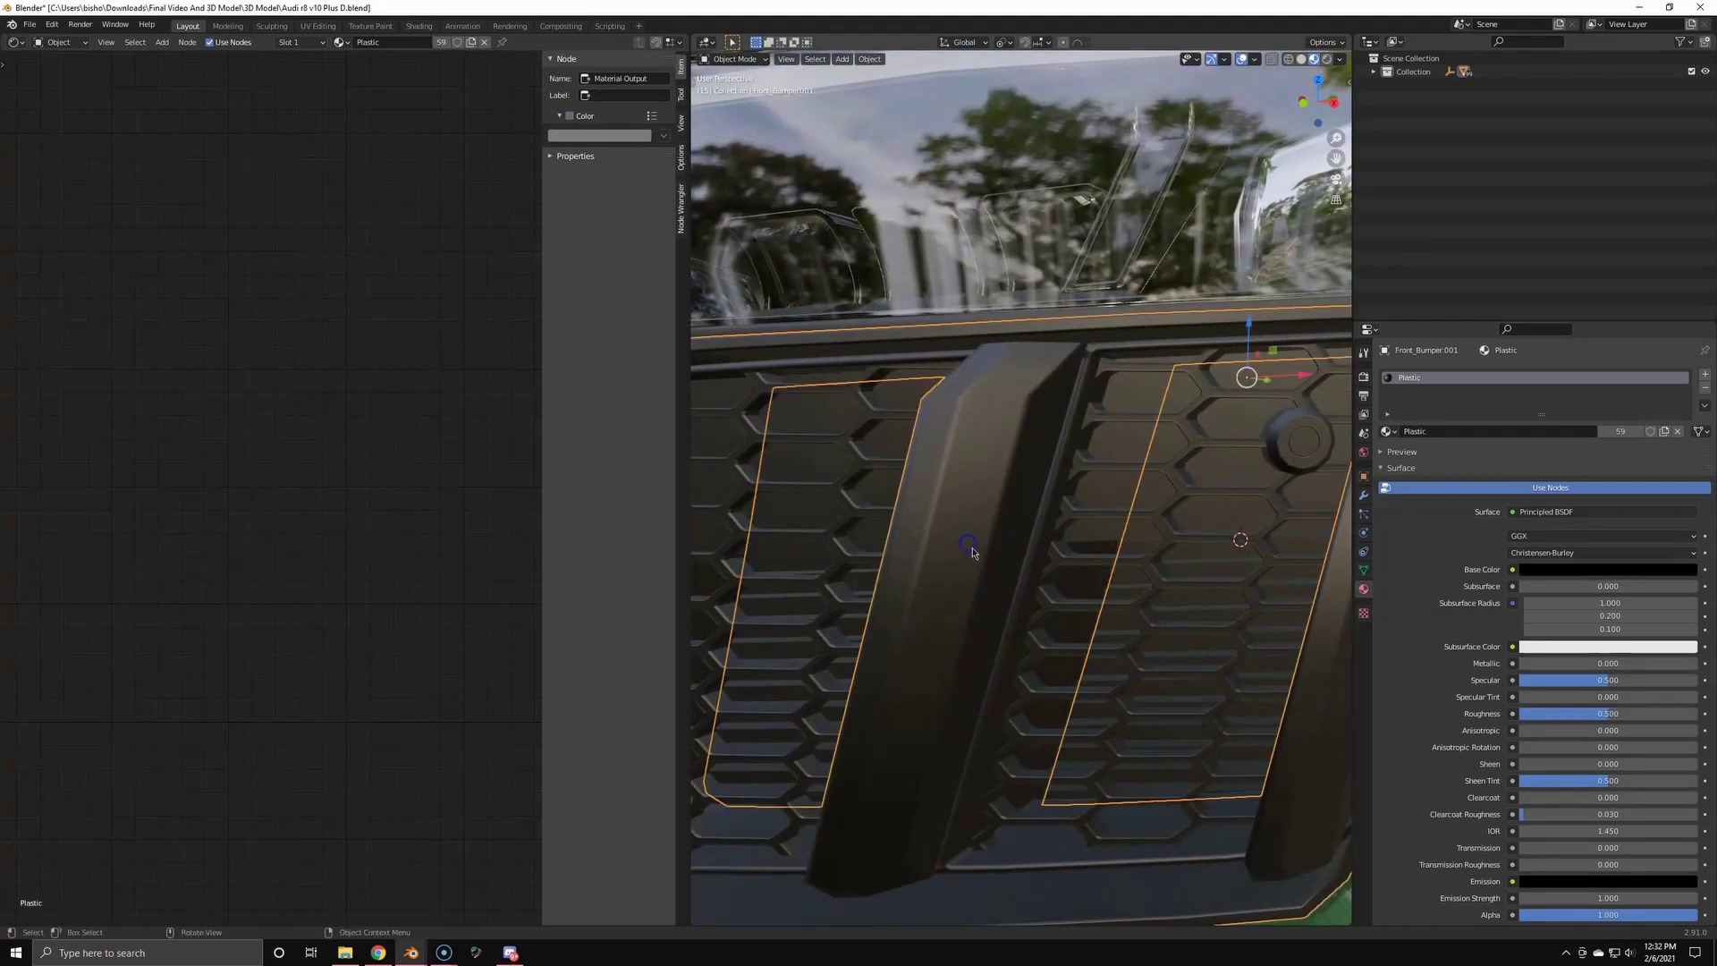
{"action": "scroll", "coordinate": [305, 434], "scroll_direction": "down", "scroll_amount": 6}
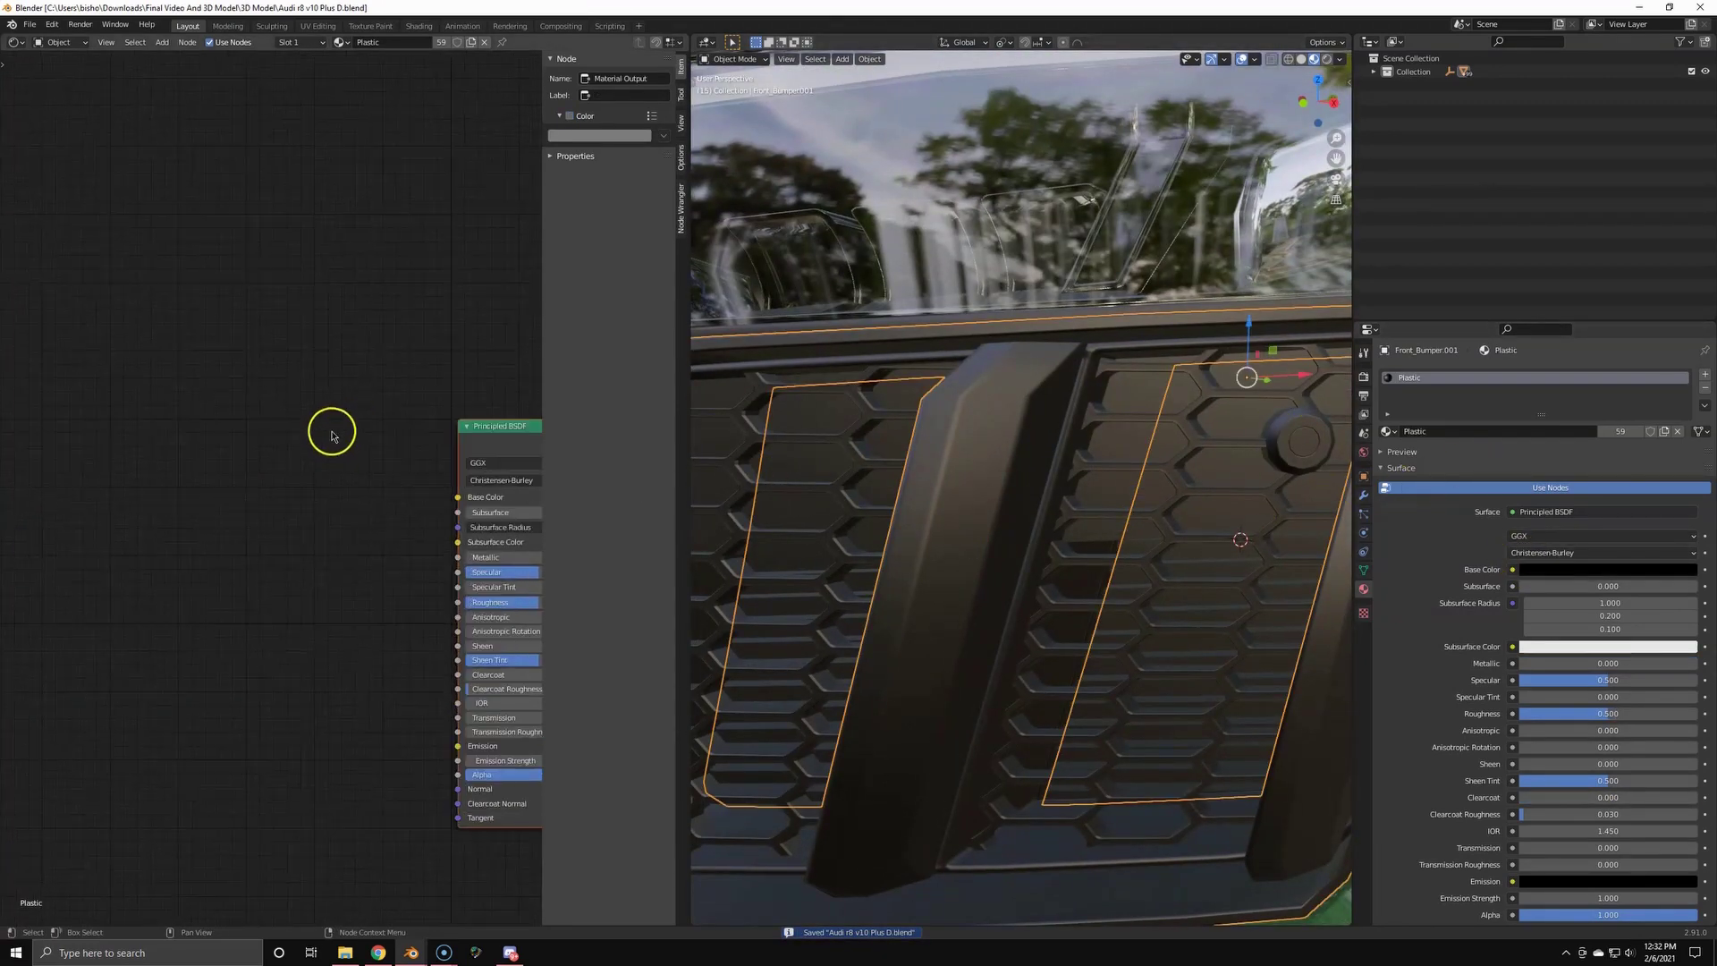
- Add a Noise Texture node to the Plastic material, placing it beside the Principled BSDF
{"action": "key", "text": "n"}
{"action": "middle_click_drag", "start_coordinate": [404, 436], "coordinate": [409, 229]}
{"action": "left_click", "coordinate": [404, 408]}
{"action": "type", "text": "noi"}
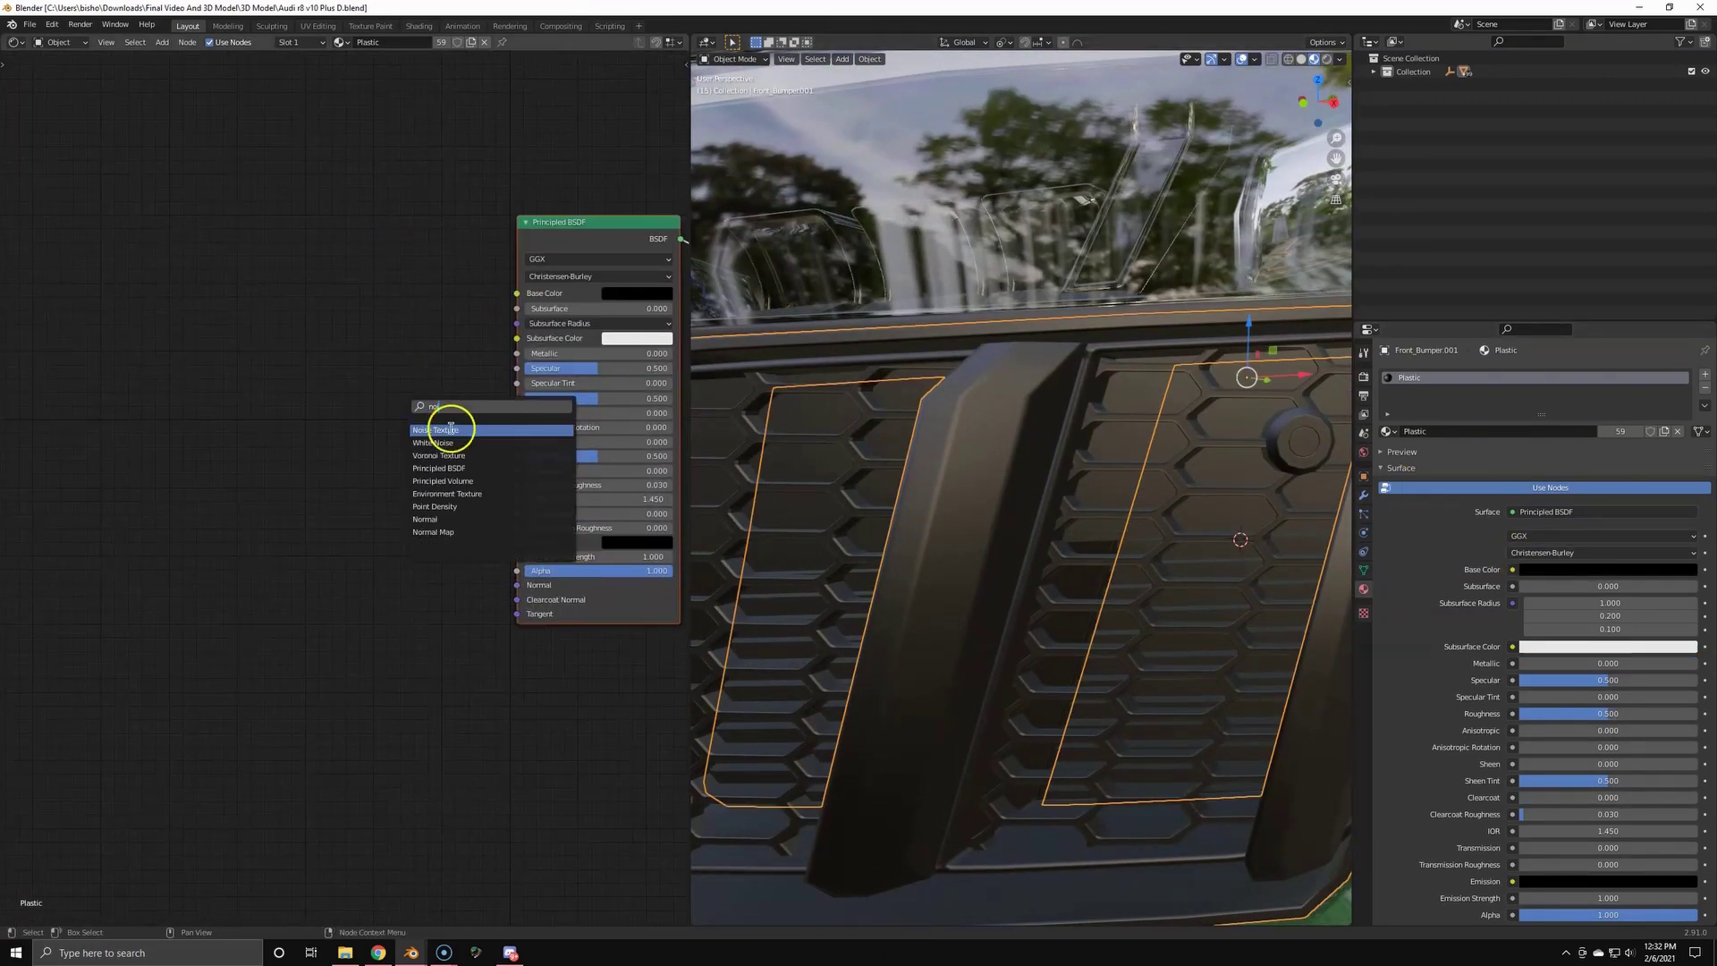
{"action": "left_click", "coordinate": [451, 428]}
{"action": "left_click", "coordinate": [286, 558]}
- Add a Bump node, linking its Normal to the Principled BSDF's Normal and the Noise Texture's Fac to its Height
{"action": "key", "text": "shift+a"}
{"action": "left_click", "coordinate": [363, 523]}
{"action": "type", "text": "bum"}
{"action": "left_click", "coordinate": [404, 549]}
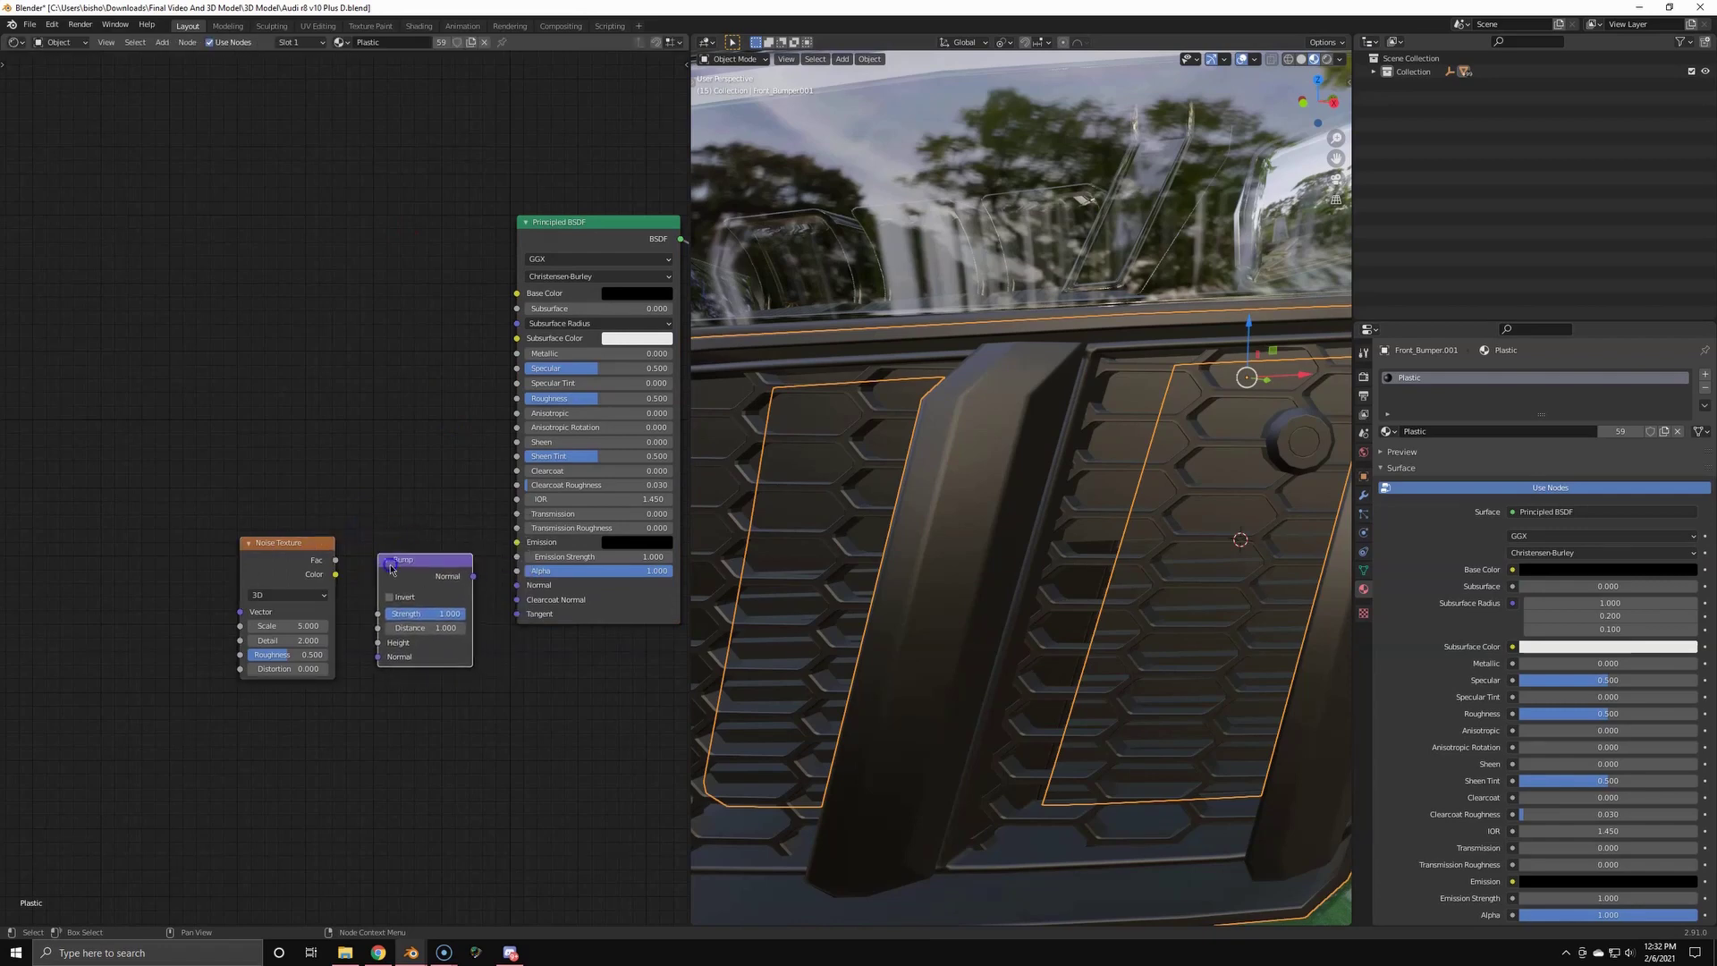
{"action": "left_click_drag", "start_coordinate": [523, 595], "coordinate": [519, 586]}
{"action": "left_click_drag", "start_coordinate": [335, 574], "coordinate": [378, 642]}
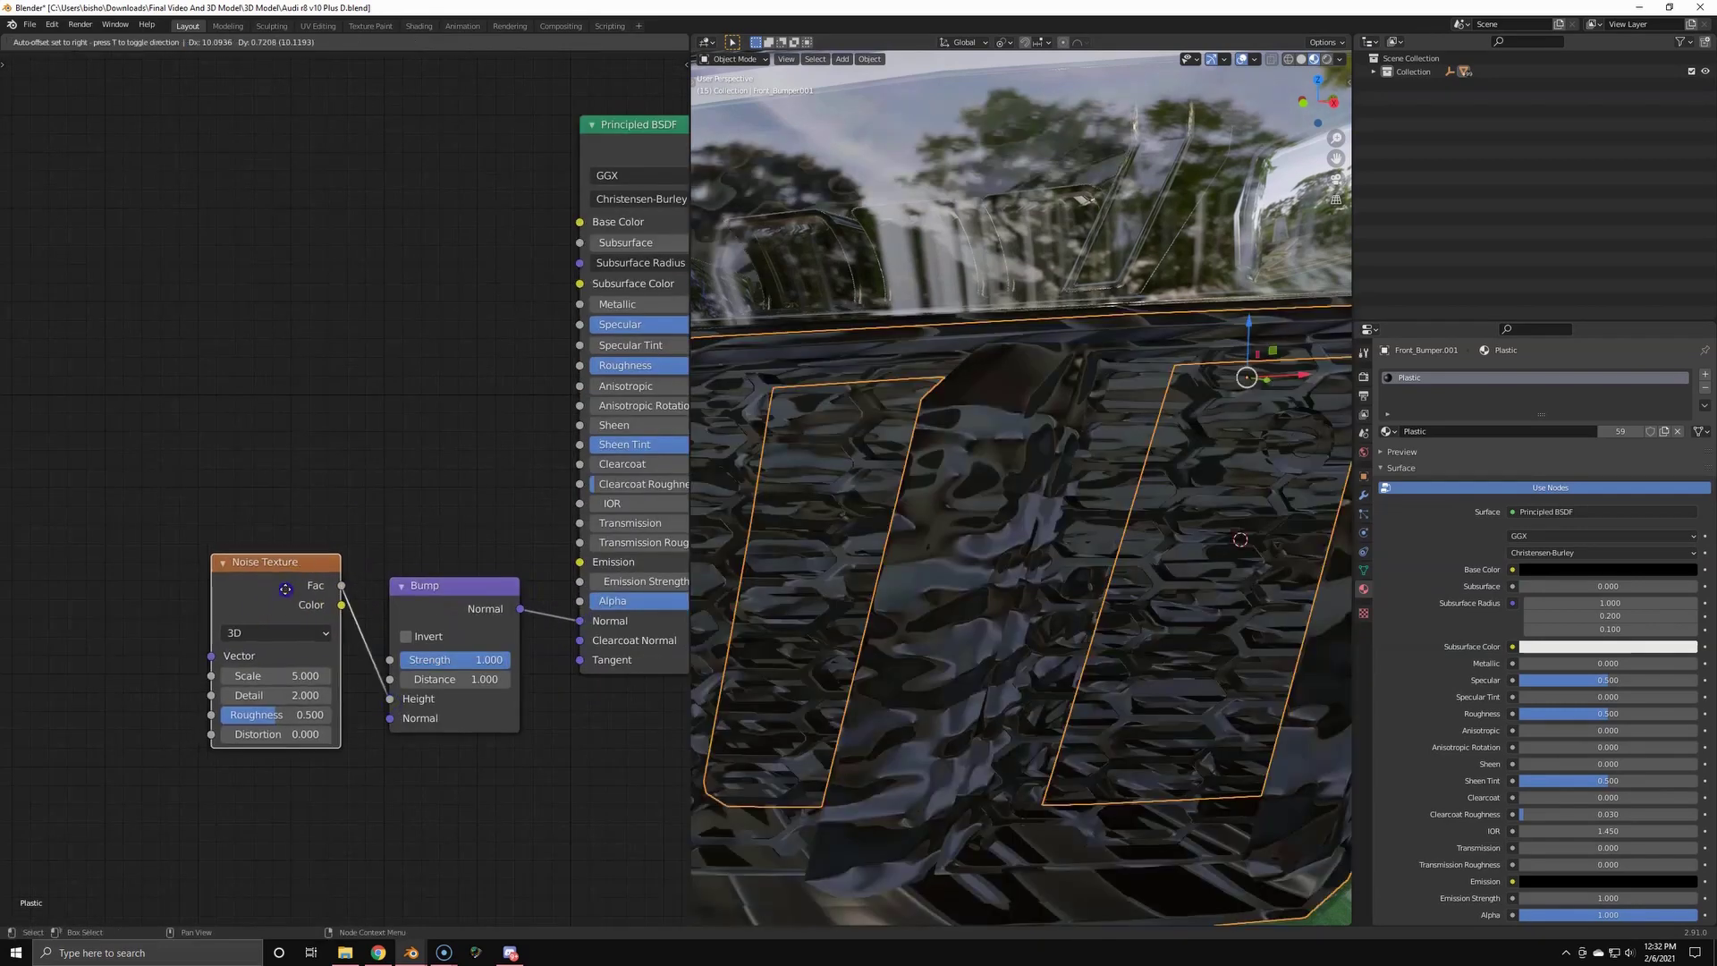
- Add Texture Coordinate and Mapping nodes feeding the Noise Texture's Vector input
{"action": "scroll", "coordinate": [151, 594], "scroll_direction": "up", "scroll_amount": 2}
{"action": "middle_click_drag", "start_coordinate": [150, 595], "coordinate": [406, 510], "text": "shift"}
{"action": "key", "text": "ctrl+t"}
{"action": "scroll", "coordinate": [285, 588], "scroll_direction": "down", "scroll_amount": 1}
{"action": "scroll", "coordinate": [406, 510], "scroll_direction": "up", "scroll_amount": 1}
{"action": "middle_click_drag", "start_coordinate": [298, 607], "coordinate": [334, 582], "text": "shift"}
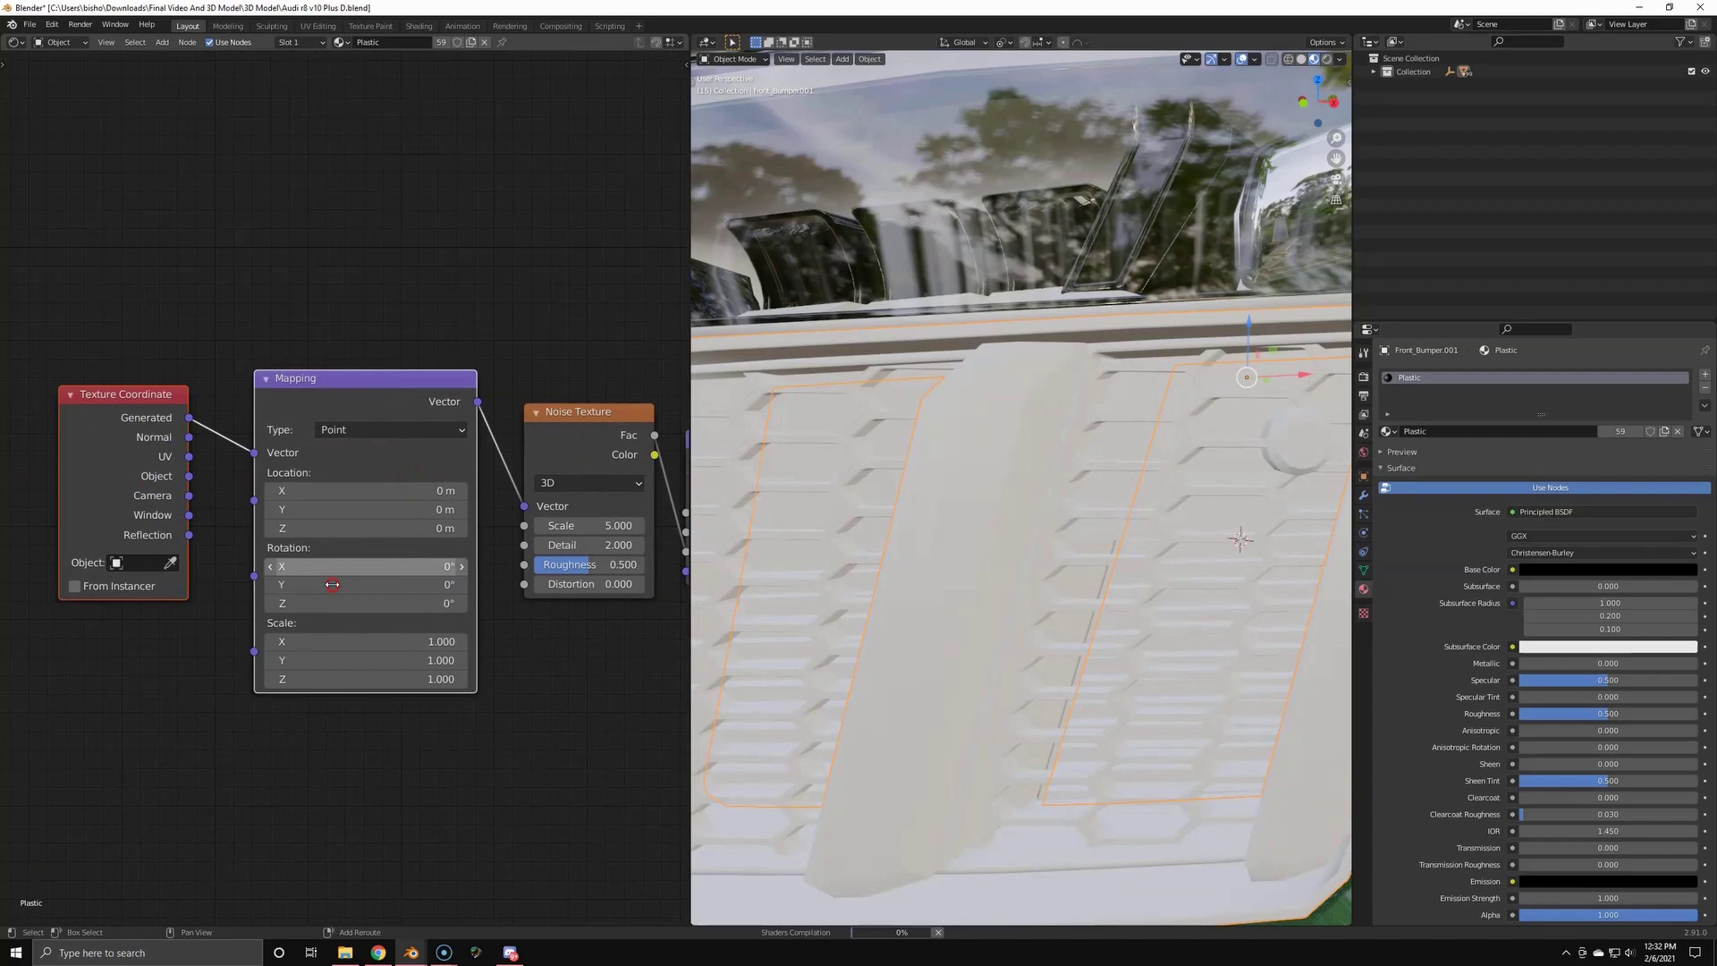
{"action": "scroll", "coordinate": [333, 586], "scroll_direction": "up", "scroll_amount": 2}
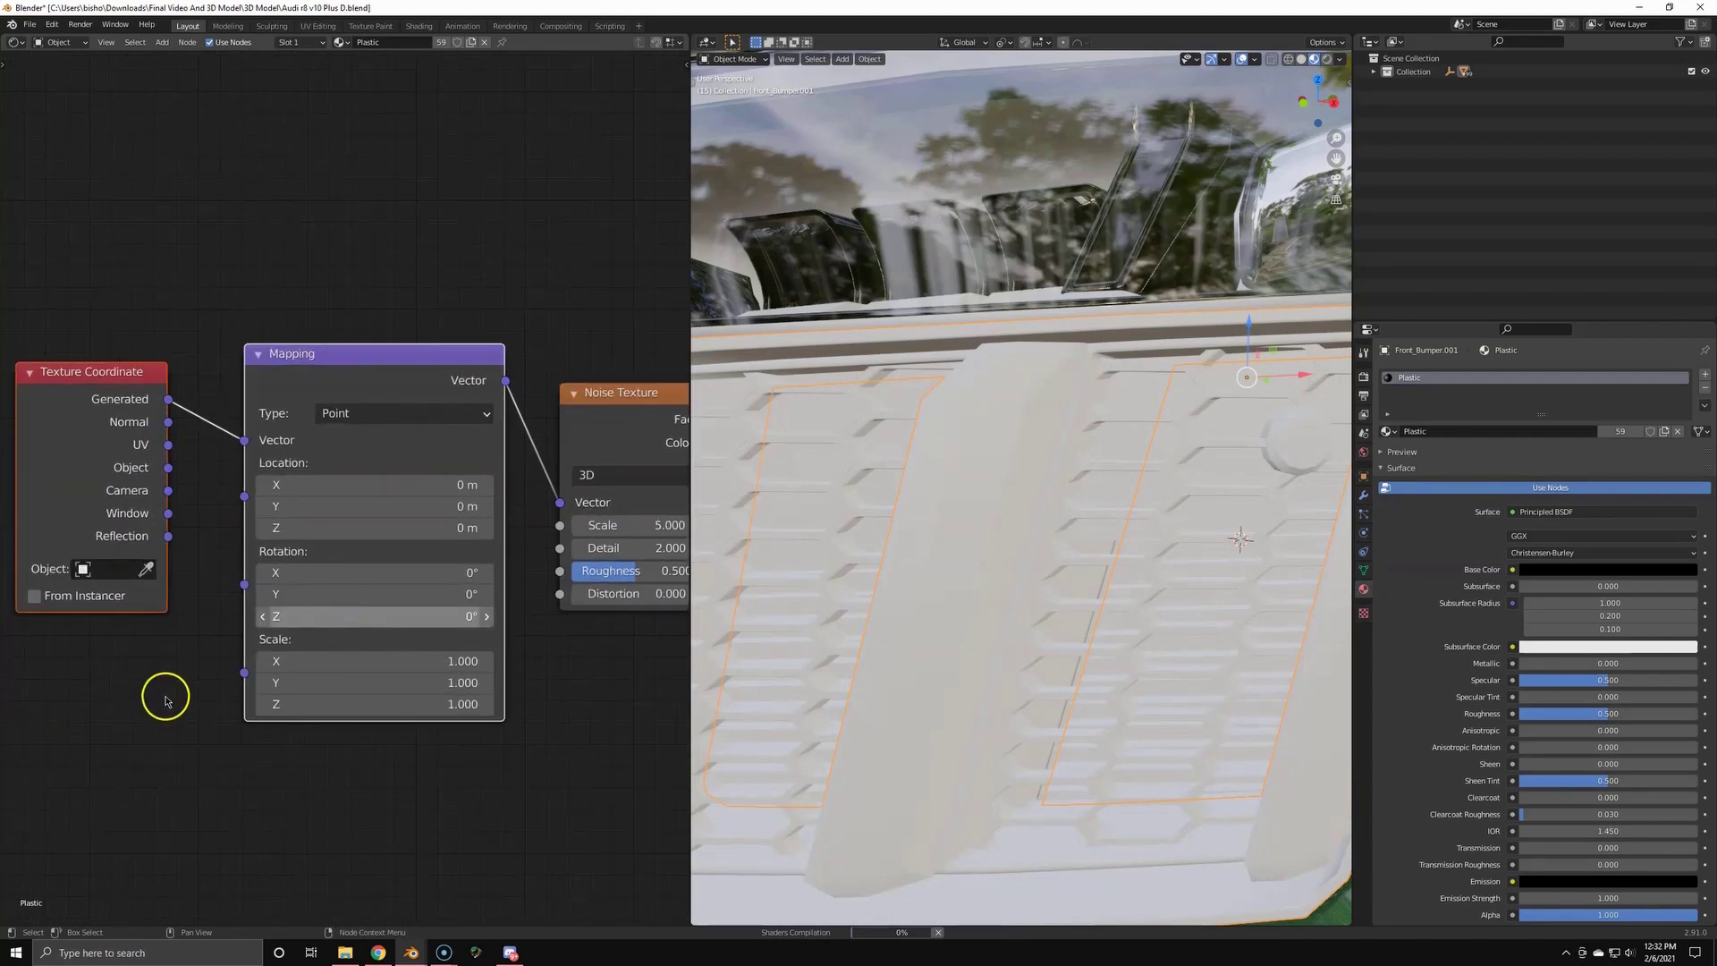
- Add a Value node to drive the Mapping node's Scale, and feed Object coordinates into the Mapping node's Vector
{"action": "key", "text": "shift+a"}
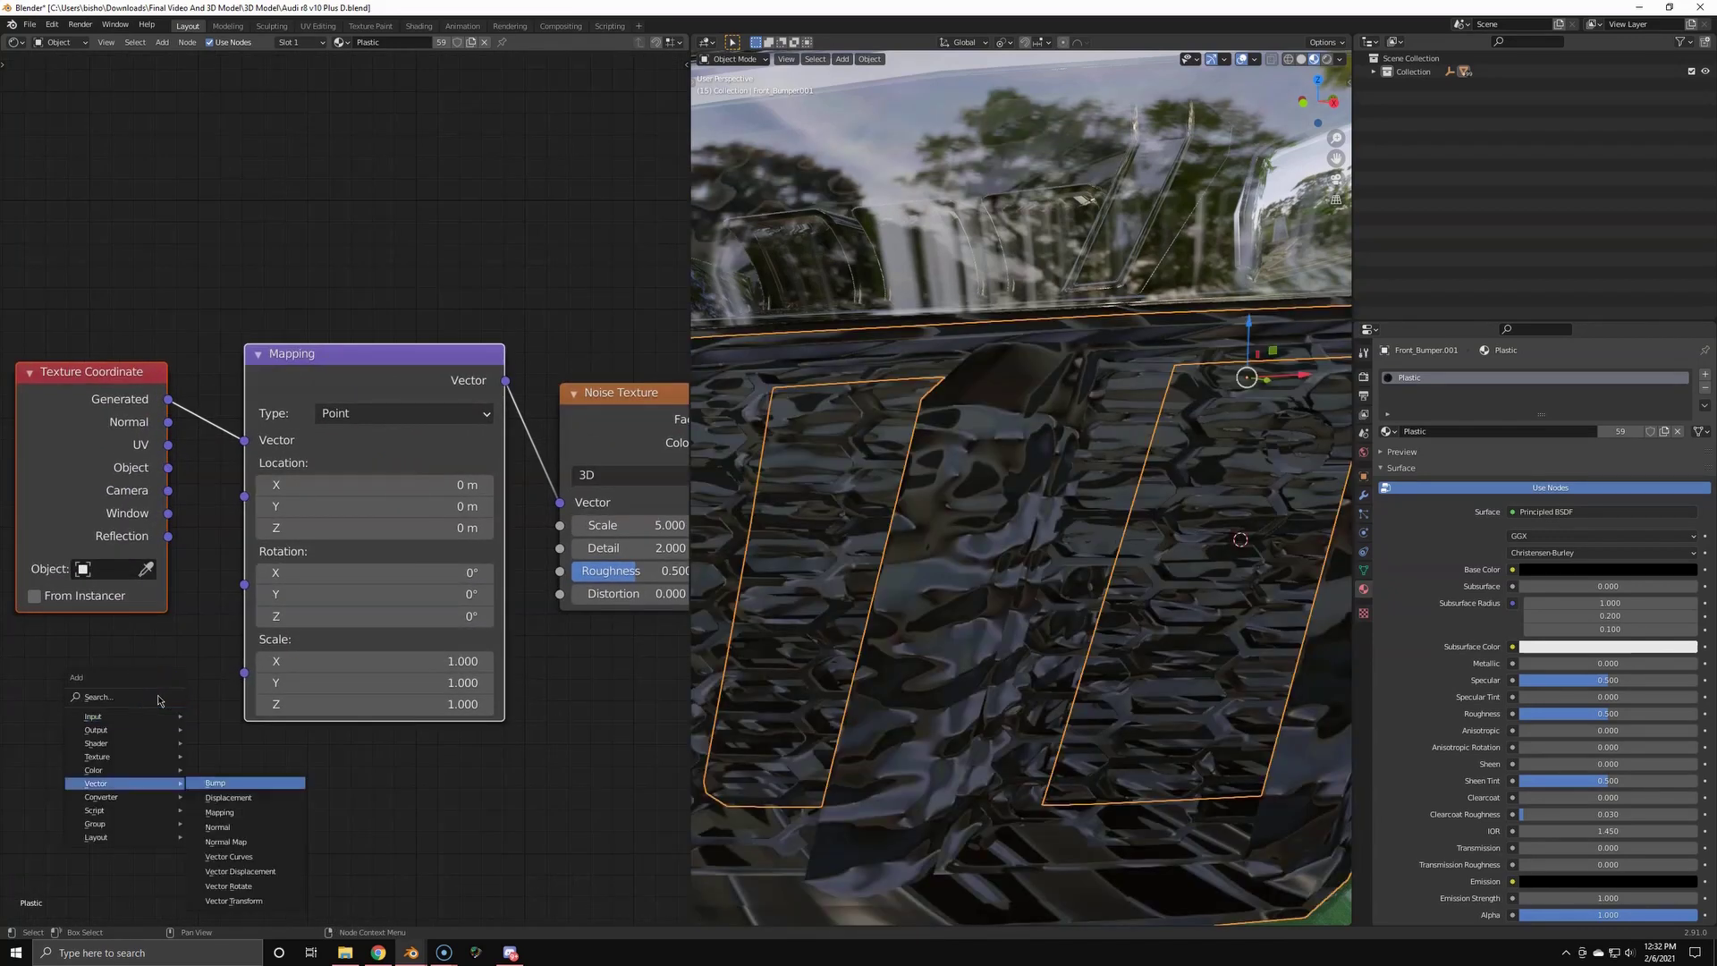
{"action": "left_click", "coordinate": [120, 688]}
{"action": "type", "text": "va"}
{"action": "key", "text": "Return"}
{"action": "left_click", "coordinate": [67, 680]}
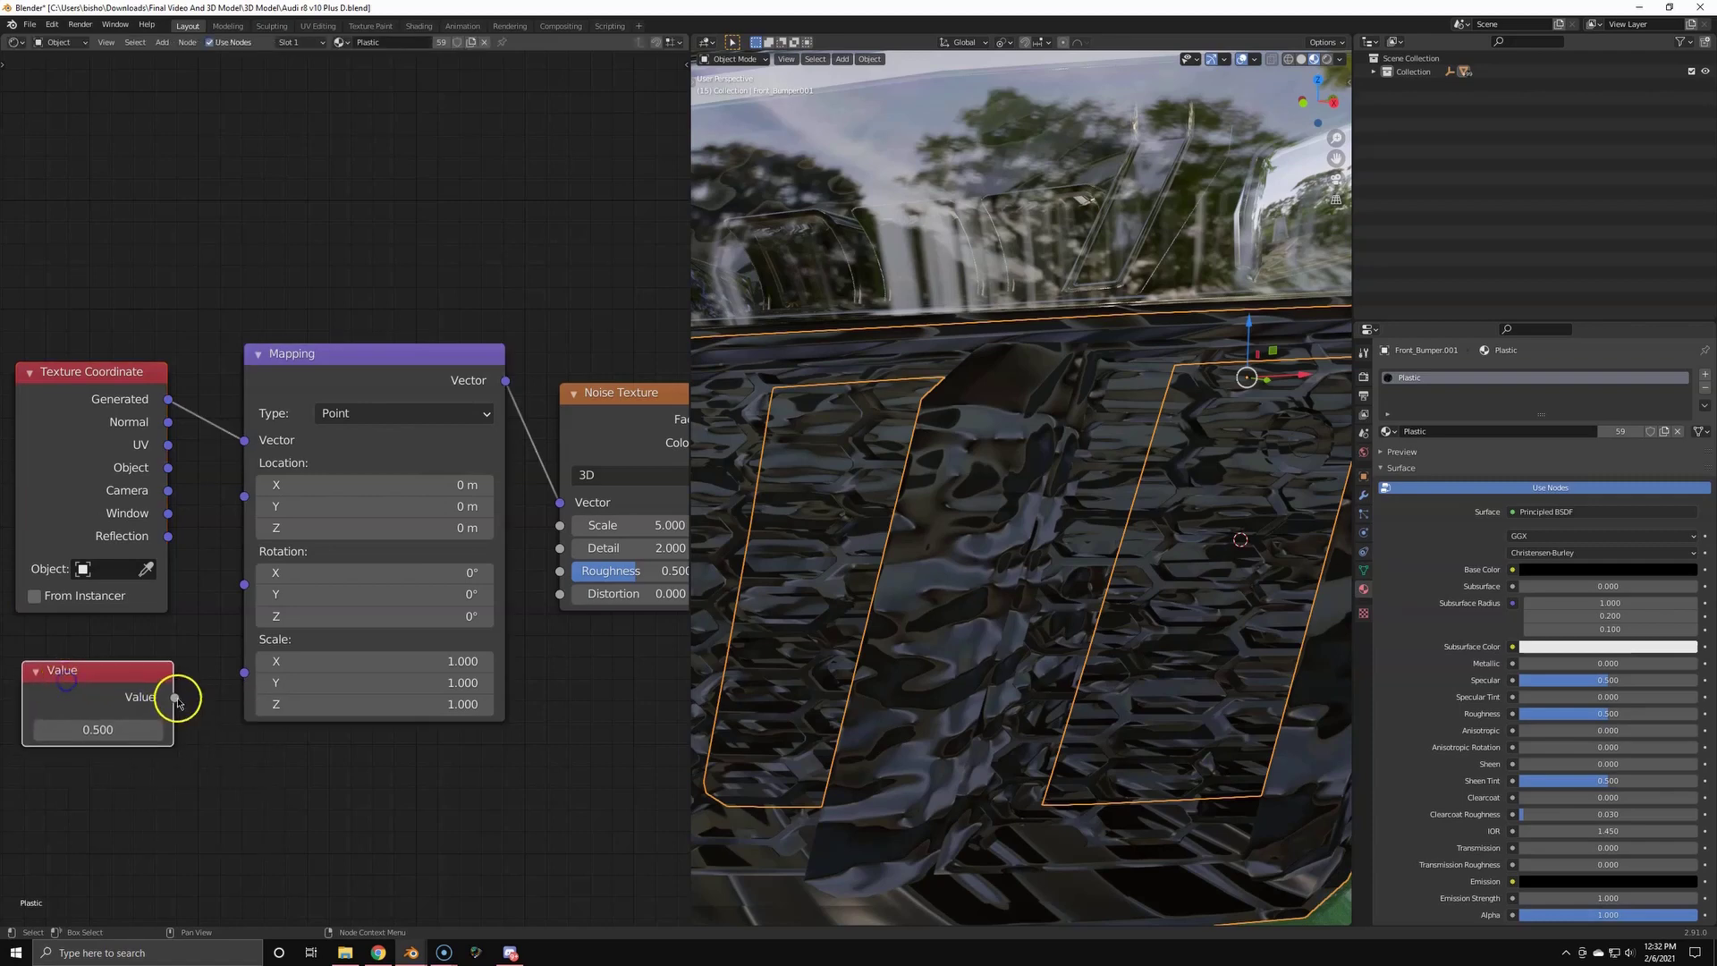
{"action": "left_click_drag", "start_coordinate": [175, 697], "coordinate": [250, 671]}
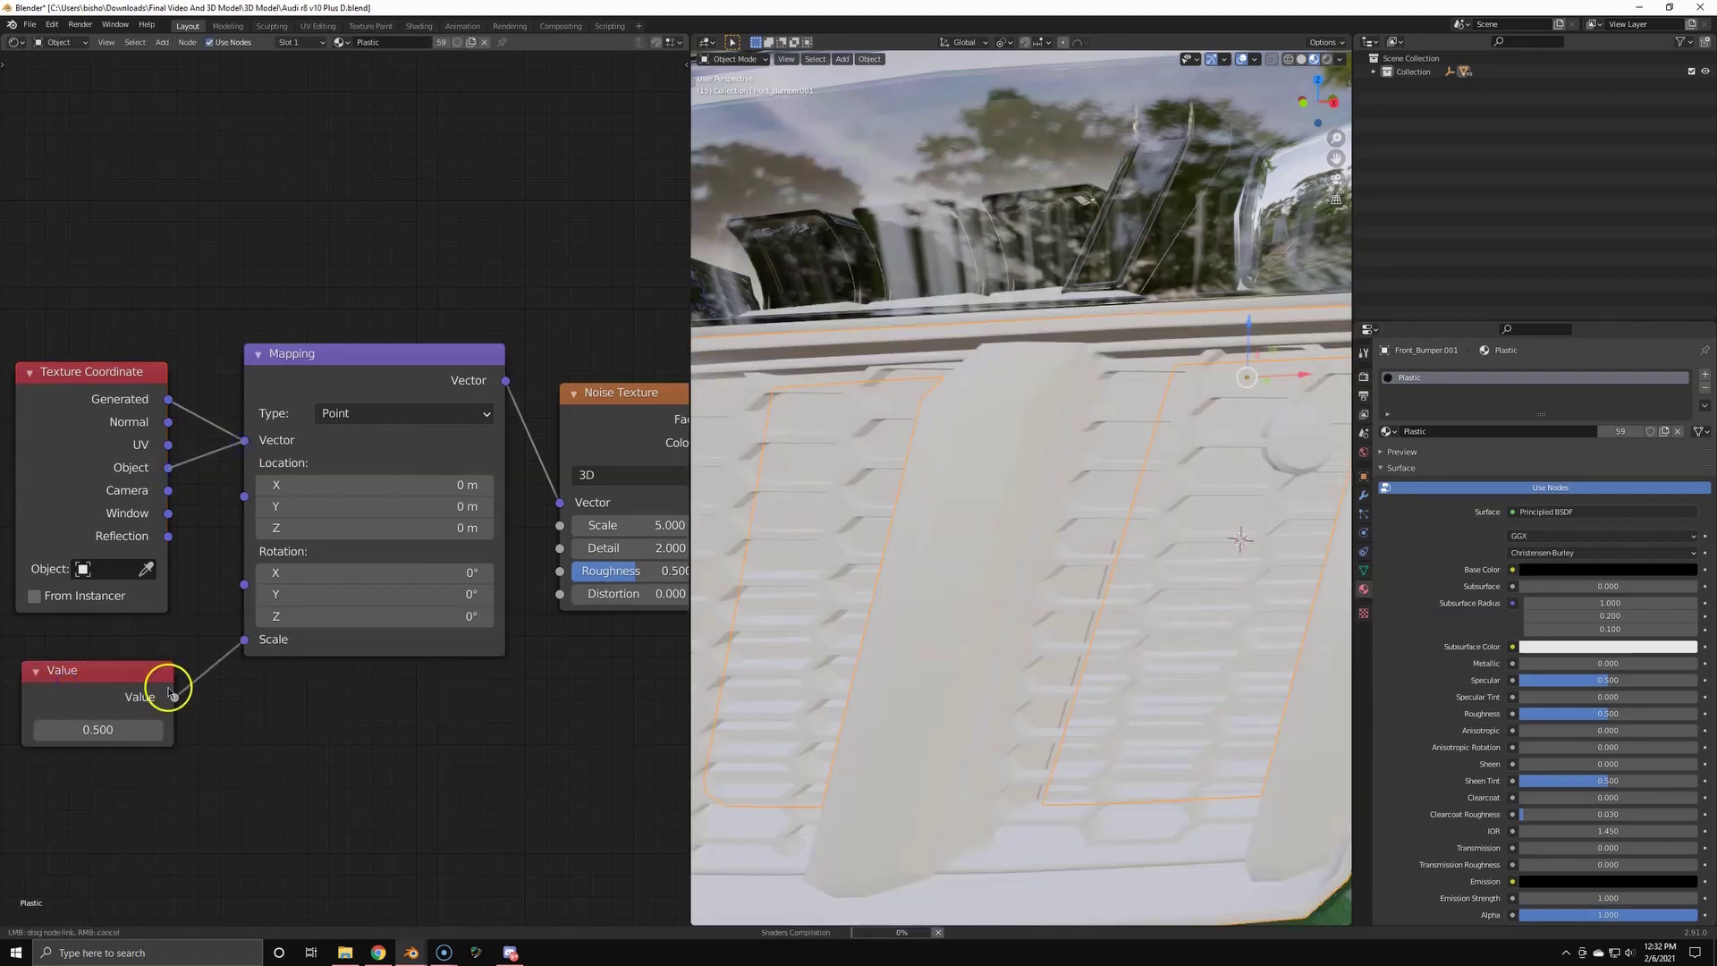
{"action": "left_click_drag", "start_coordinate": [106, 730], "coordinate": [103, 735]}
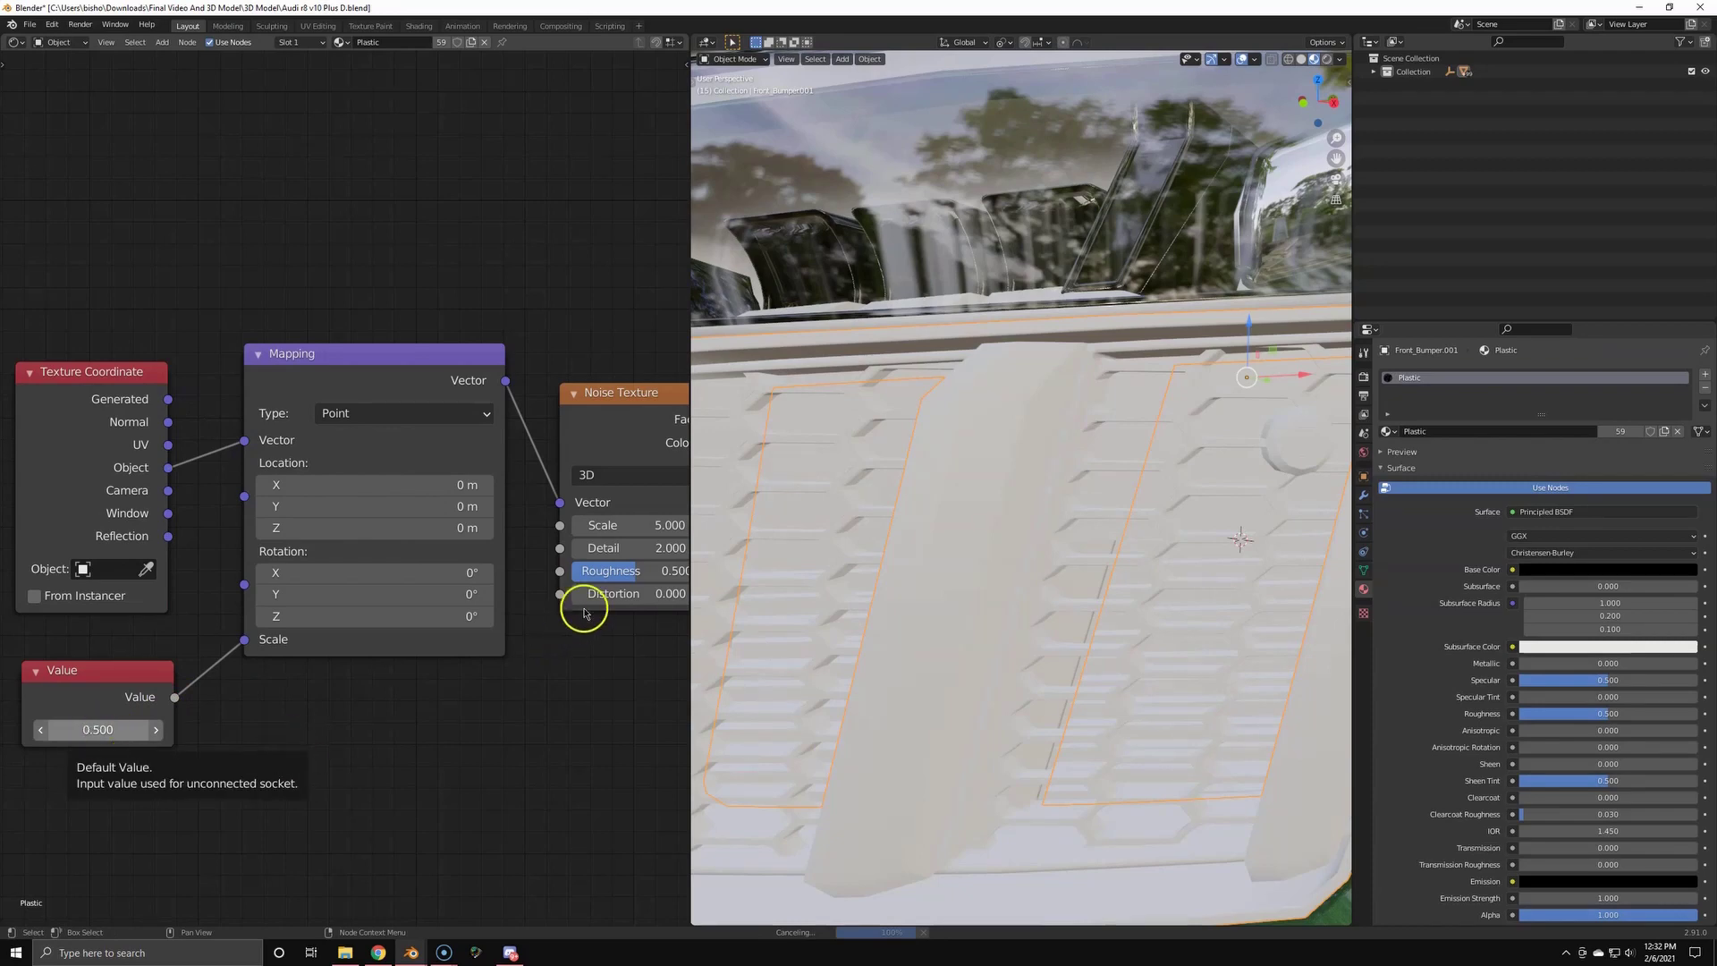
- Set the Noise Texture's Detail to 16 and the Value node to 500
{"action": "scroll", "coordinate": [563, 617], "scroll_direction": "down", "scroll_amount": 1}
{"action": "left_click_drag", "start_coordinate": [577, 541], "coordinate": [982, 543]}
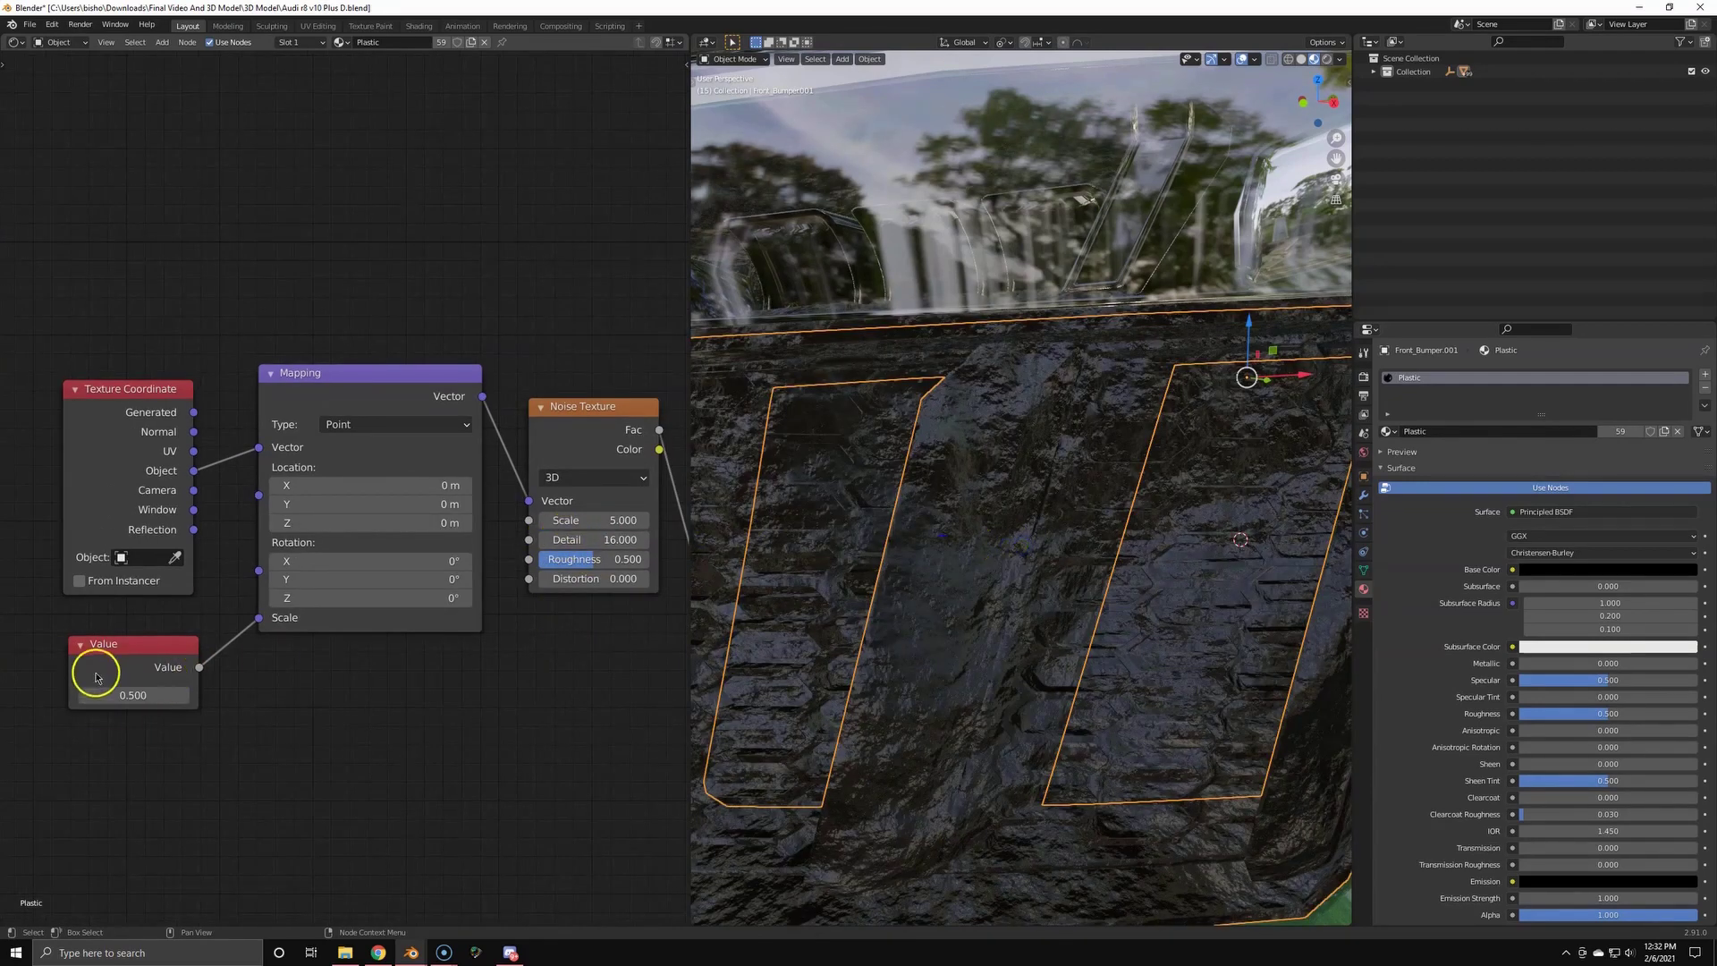
{"action": "left_click_drag", "start_coordinate": [105, 698], "coordinate": [534, 717]}
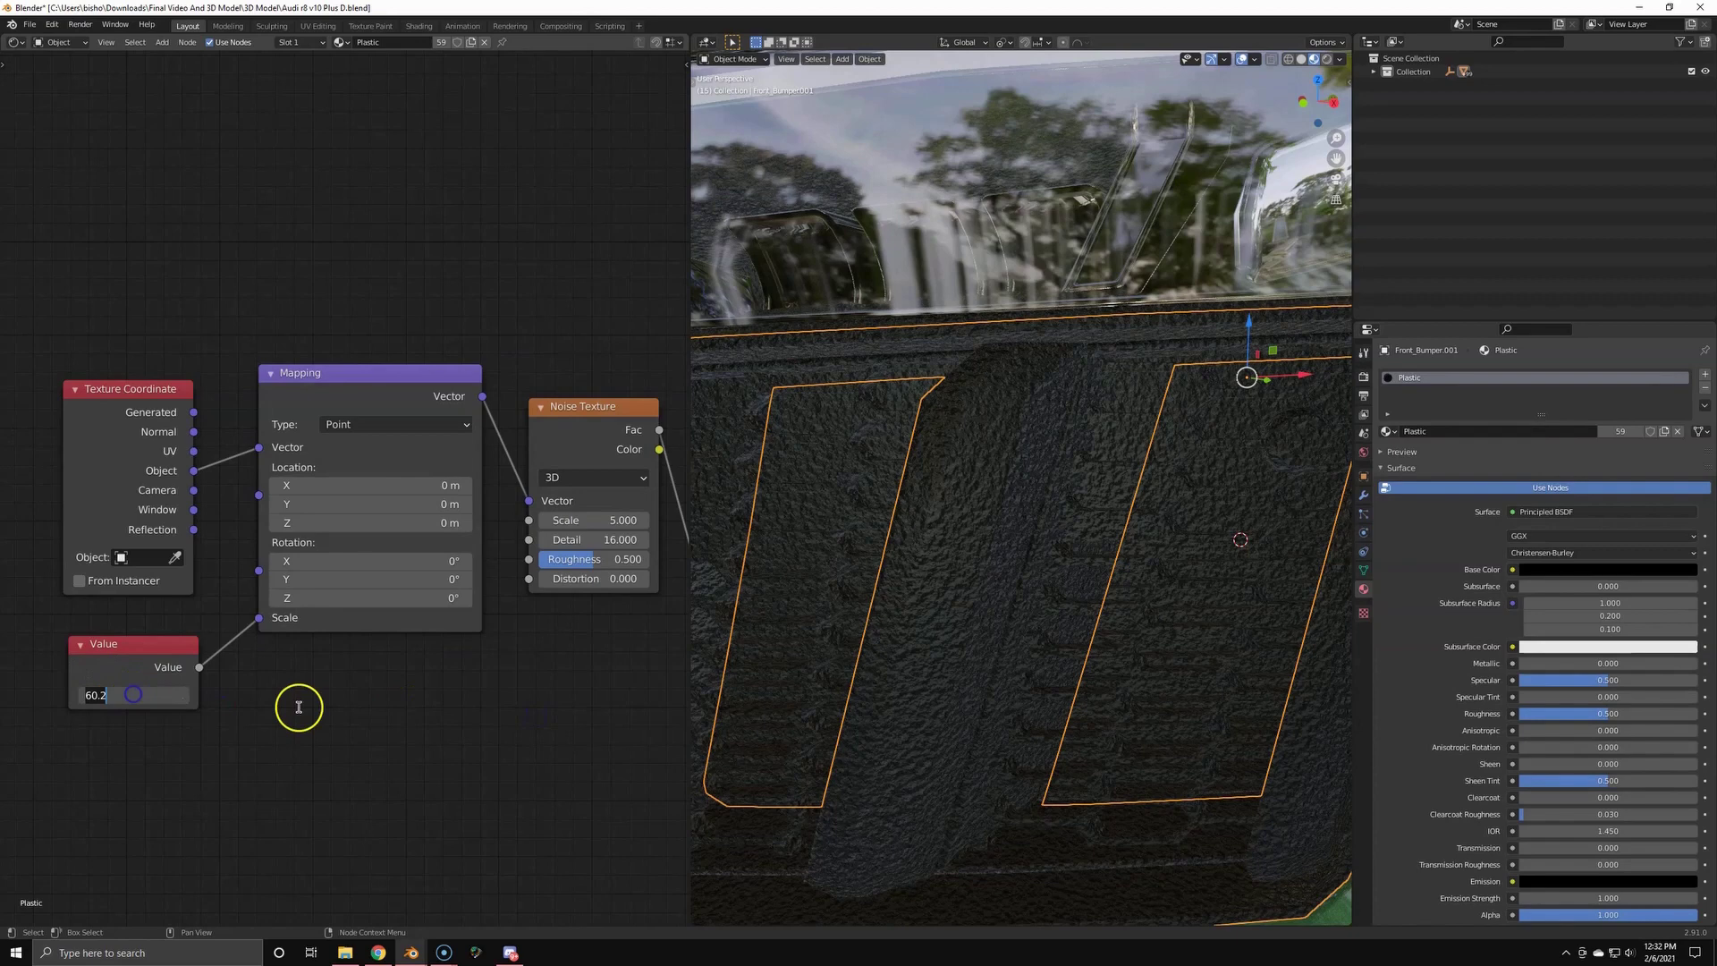
{"action": "type", "text": "0"}
{"action": "left_click", "coordinate": [352, 719]}
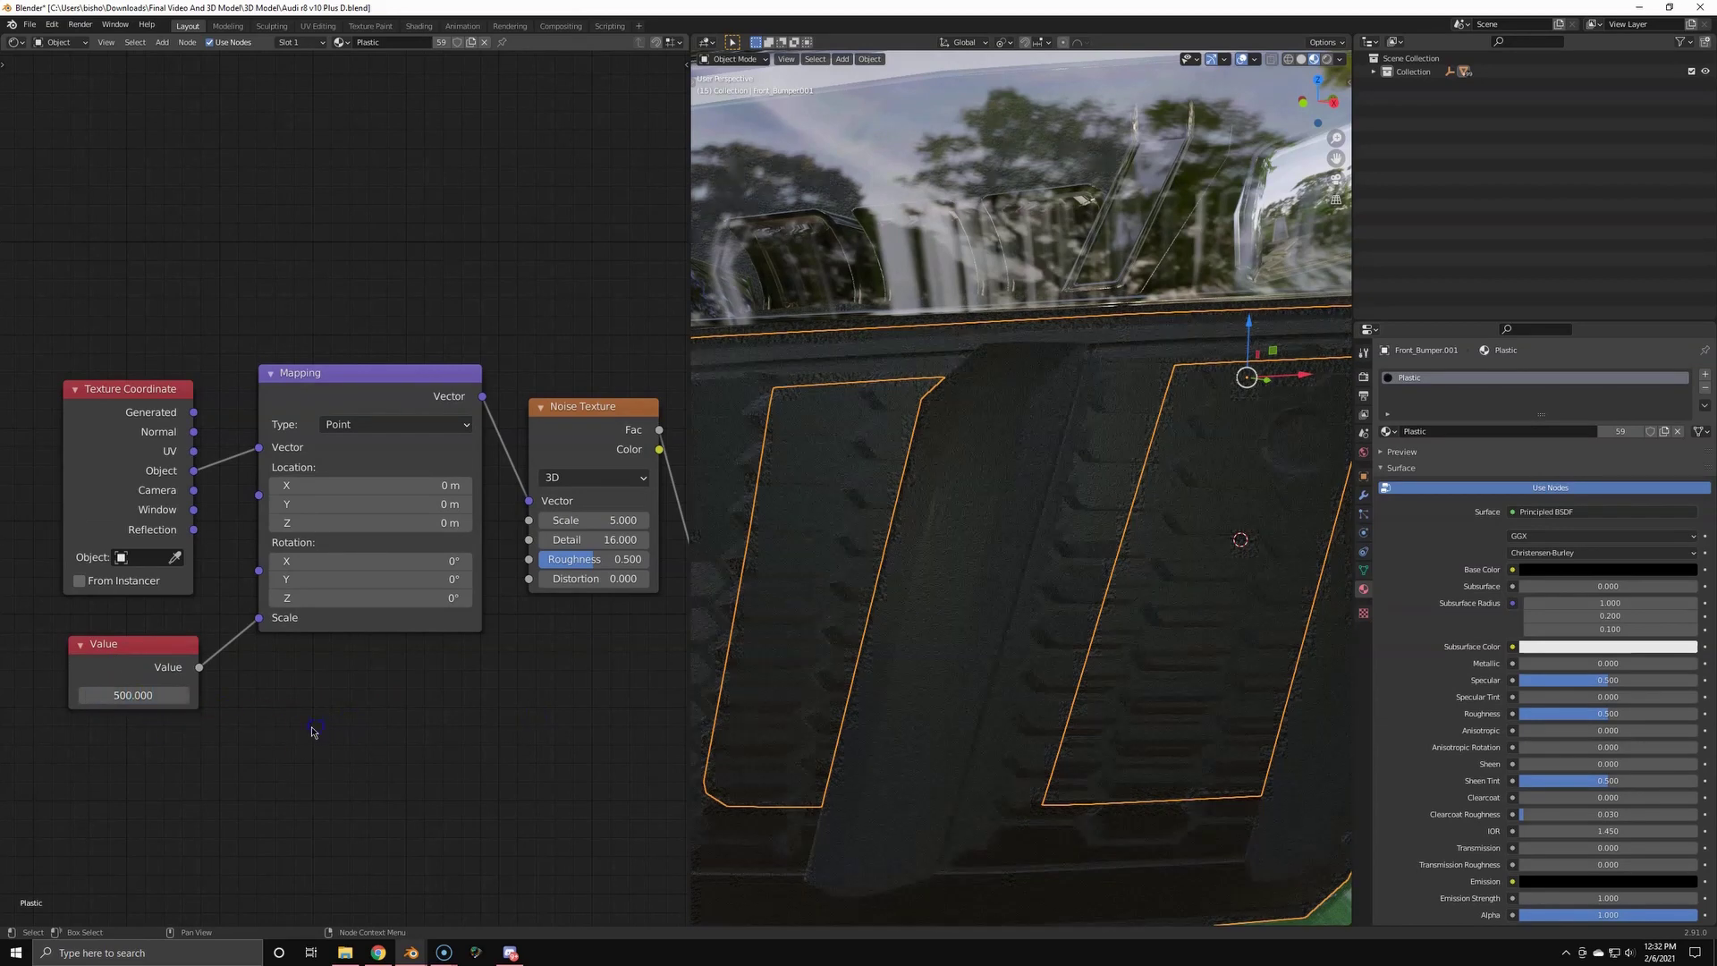
- Lower the Bump node's Distance to 0.00001 for a finer plastic texture on the front bumper grille
{"action": "middle_click_drag", "start_coordinate": [427, 684], "coordinate": [199, 701]}
{"action": "middle_click_drag", "start_coordinate": [528, 615], "coordinate": [414, 670]}
{"action": "scroll", "coordinate": [437, 655], "scroll_direction": "up", "scroll_amount": 4}
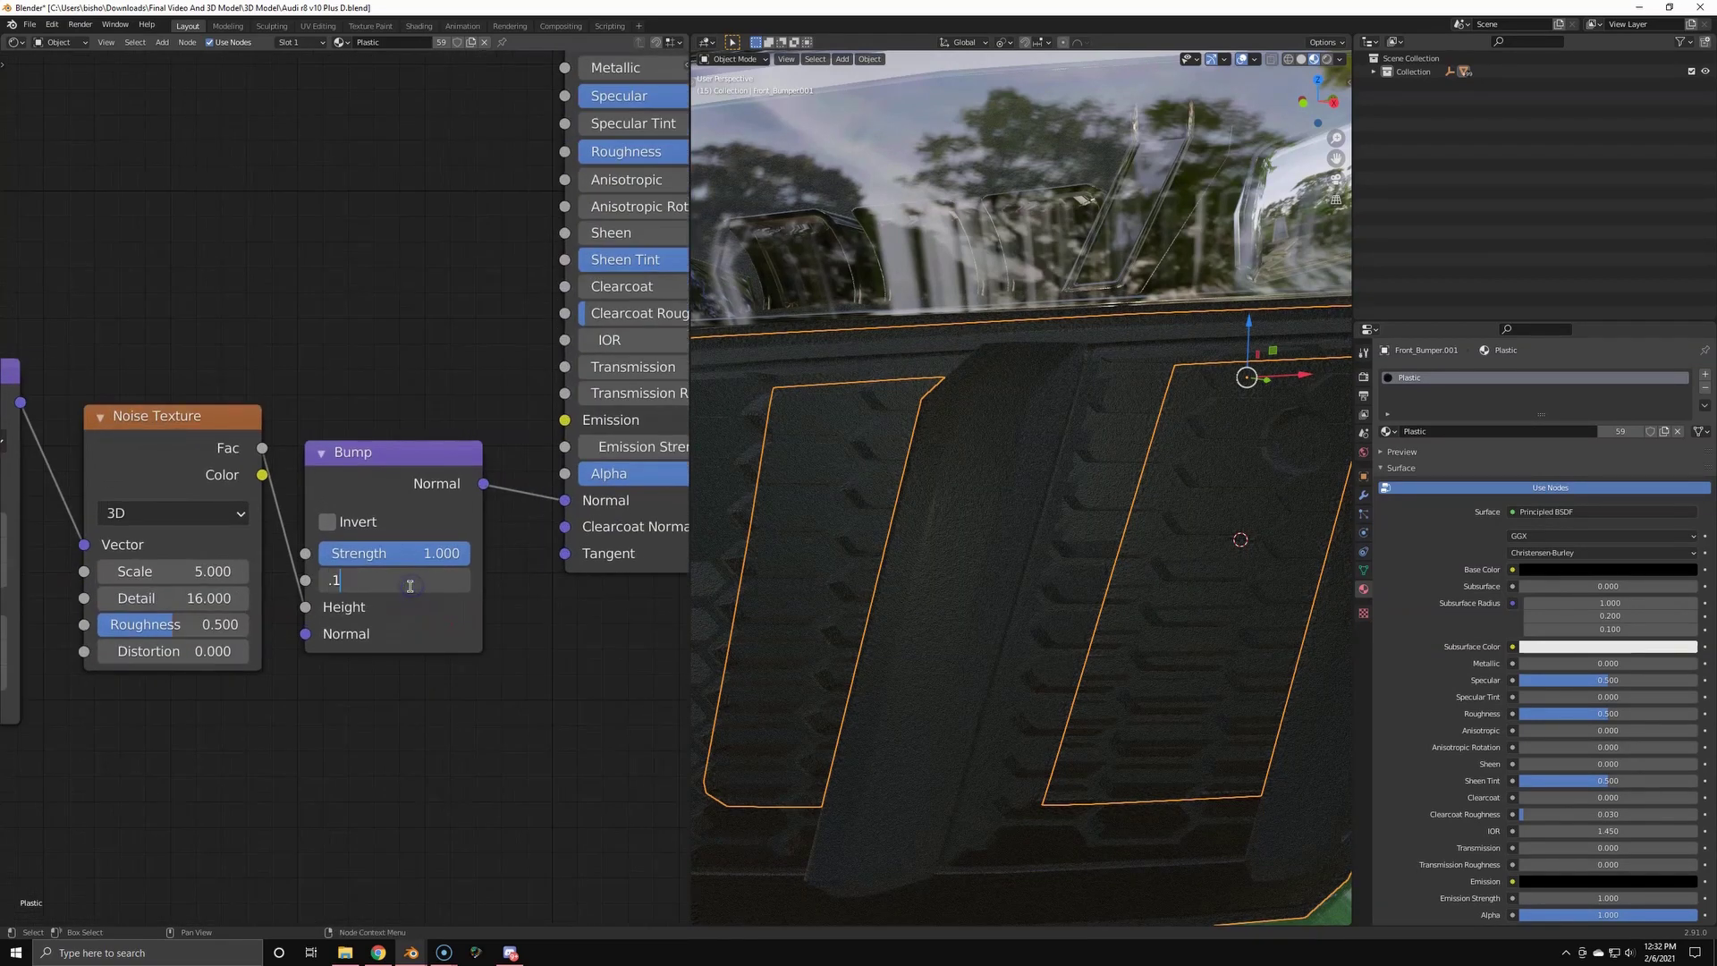
{"action": "key", "text": "Return"}
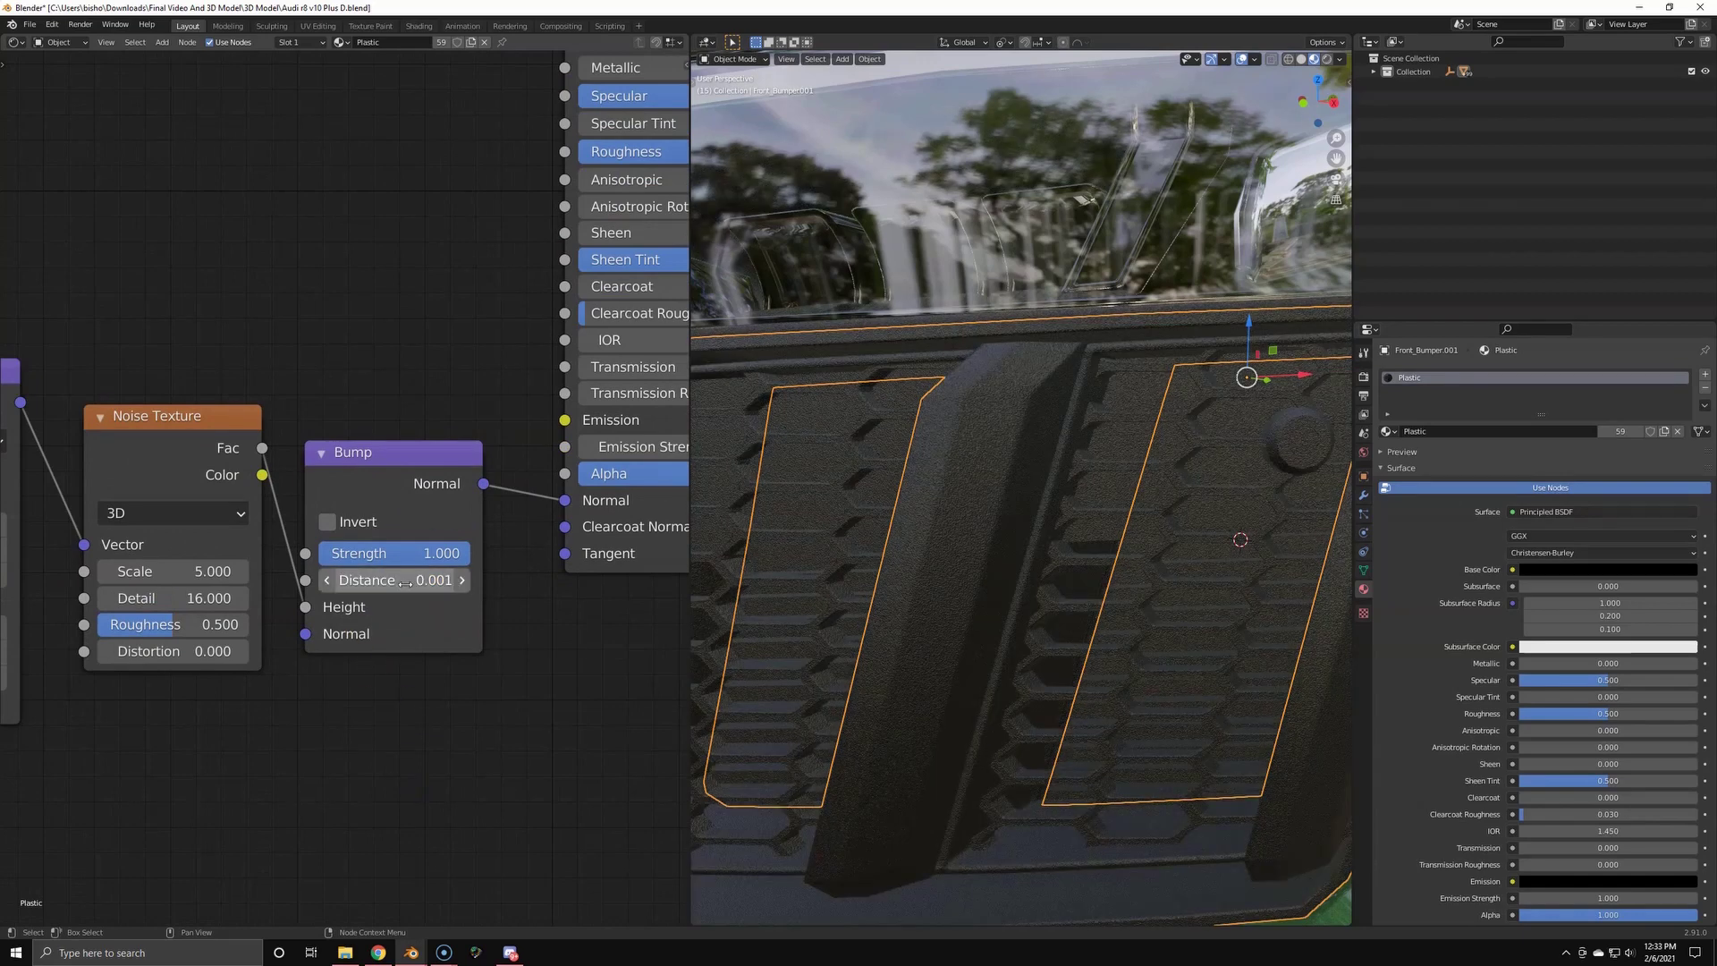
{"action": "key", "text": "Return"}
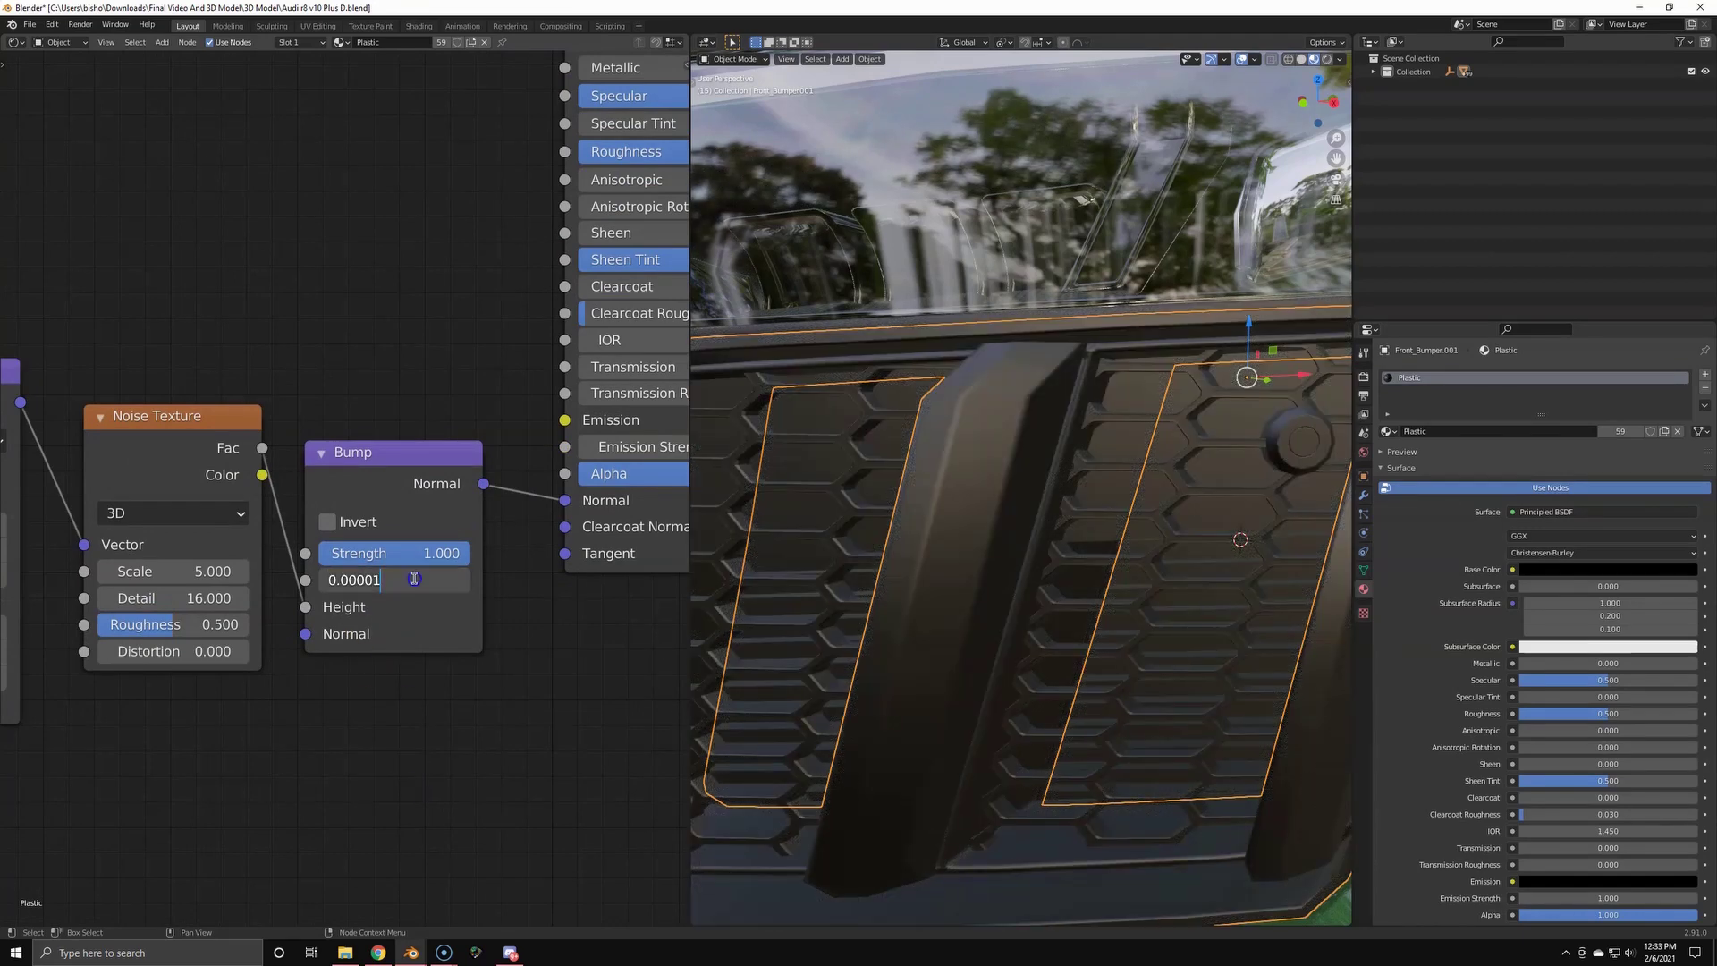
{"action": "scroll", "coordinate": [943, 591], "scroll_direction": "down", "scroll_amount": 5}
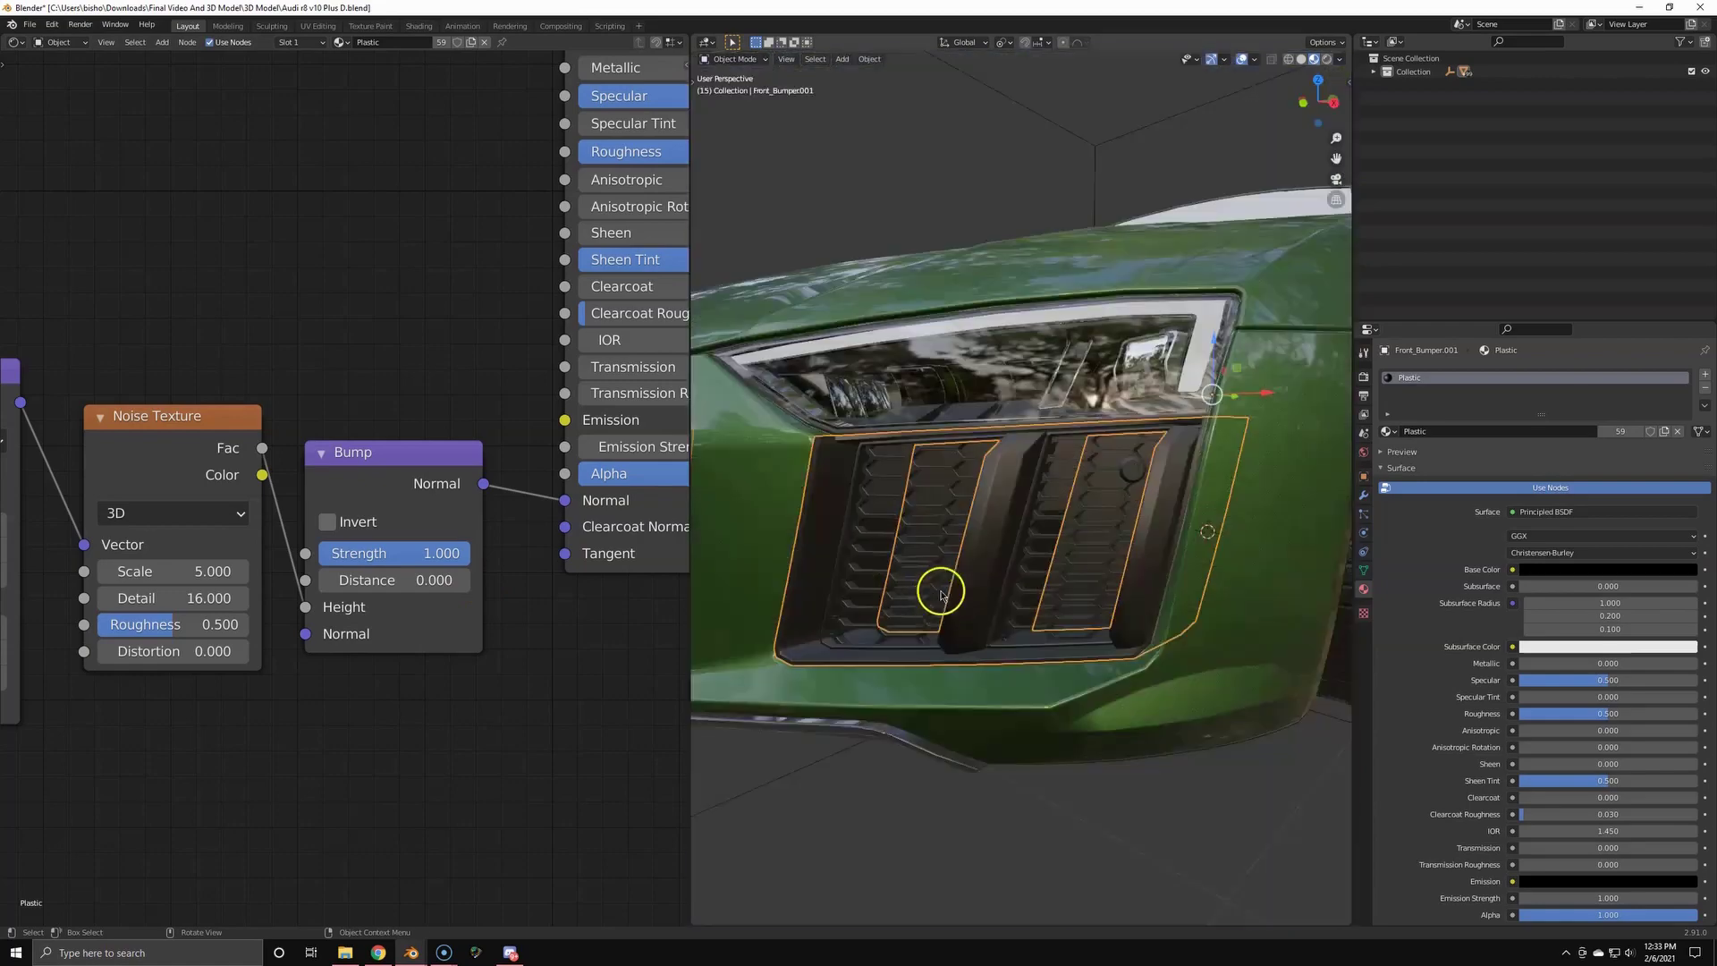
{"action": "scroll", "coordinate": [974, 567], "scroll_direction": "up", "scroll_amount": 10}
{"action": "mouse_move", "coordinate": [973, 567]}
{"action": "middle_mouse_down"}
{"action": "mouse_move", "coordinate": [825, 533]}
{"action": "mouse_move", "coordinate": [1005, 525]}
{"action": "mouse_move", "coordinate": [1086, 613]}
{"action": "mouse_move", "coordinate": [998, 588]}
{"action": "middle_mouse_up"}
{"action": "scroll", "coordinate": [1001, 620], "scroll_direction": "down", "scroll_amount": 6}
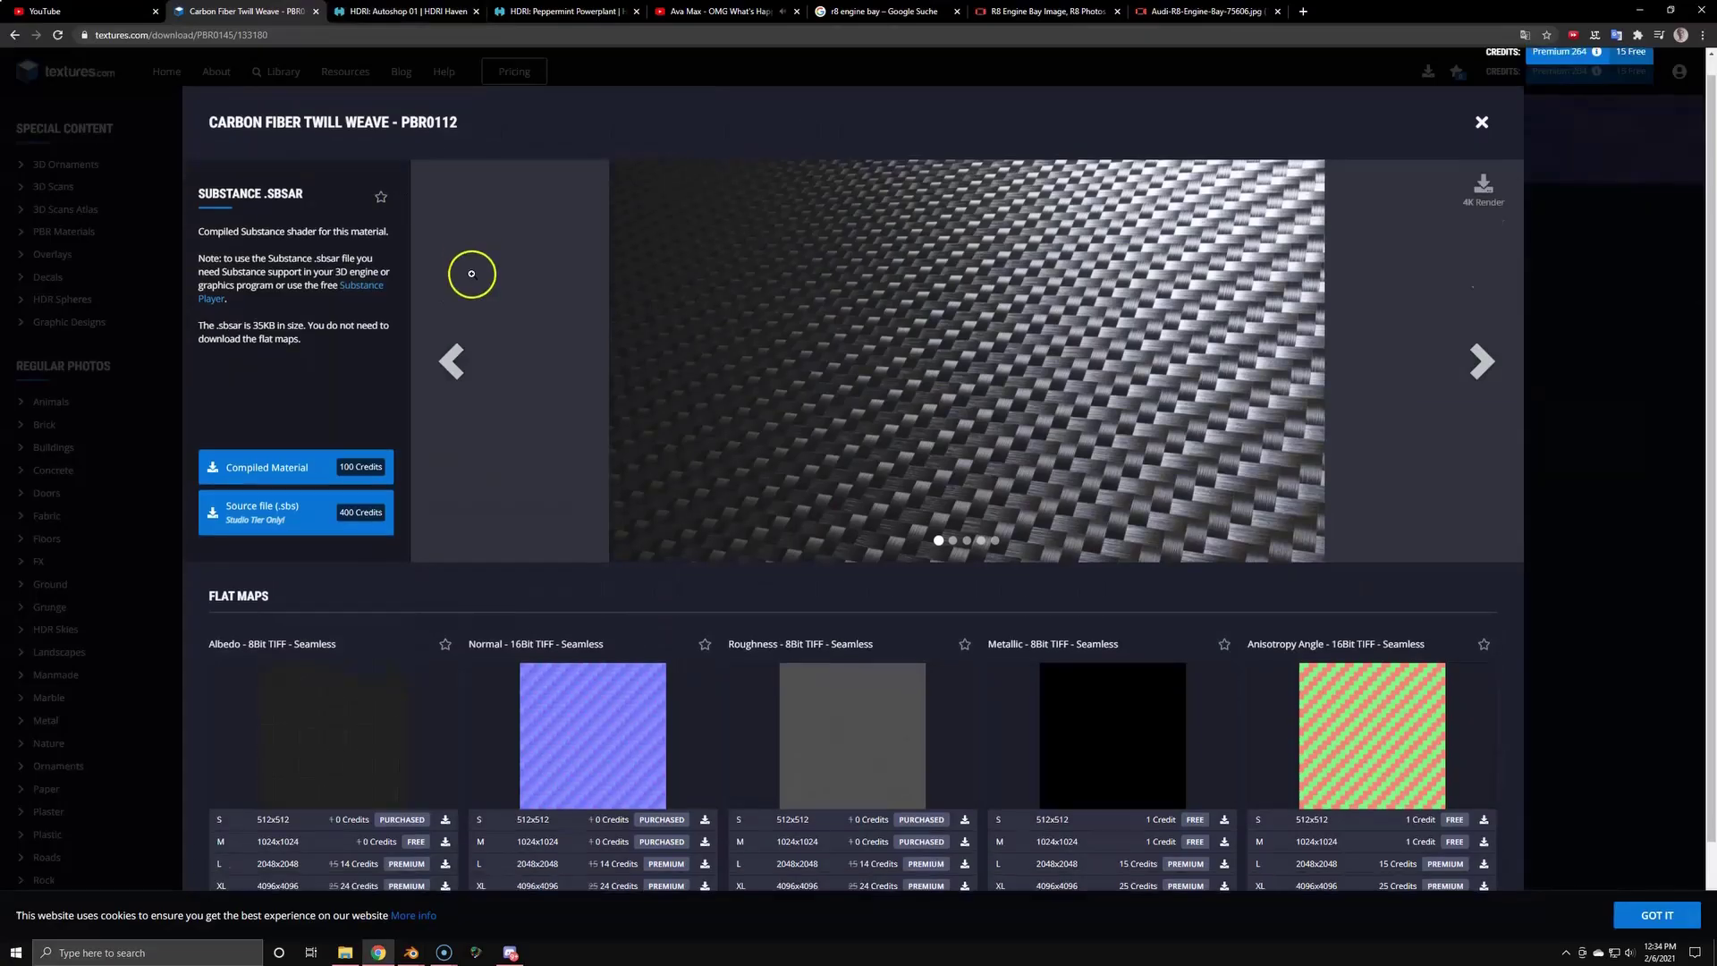
- Switch to the browser and download the 512x512 normal map of Carbon Fiber Twill Weave from textures.com
{"action": "scroll", "coordinate": [505, 532], "scroll_direction": "down", "scroll_amount": 1}
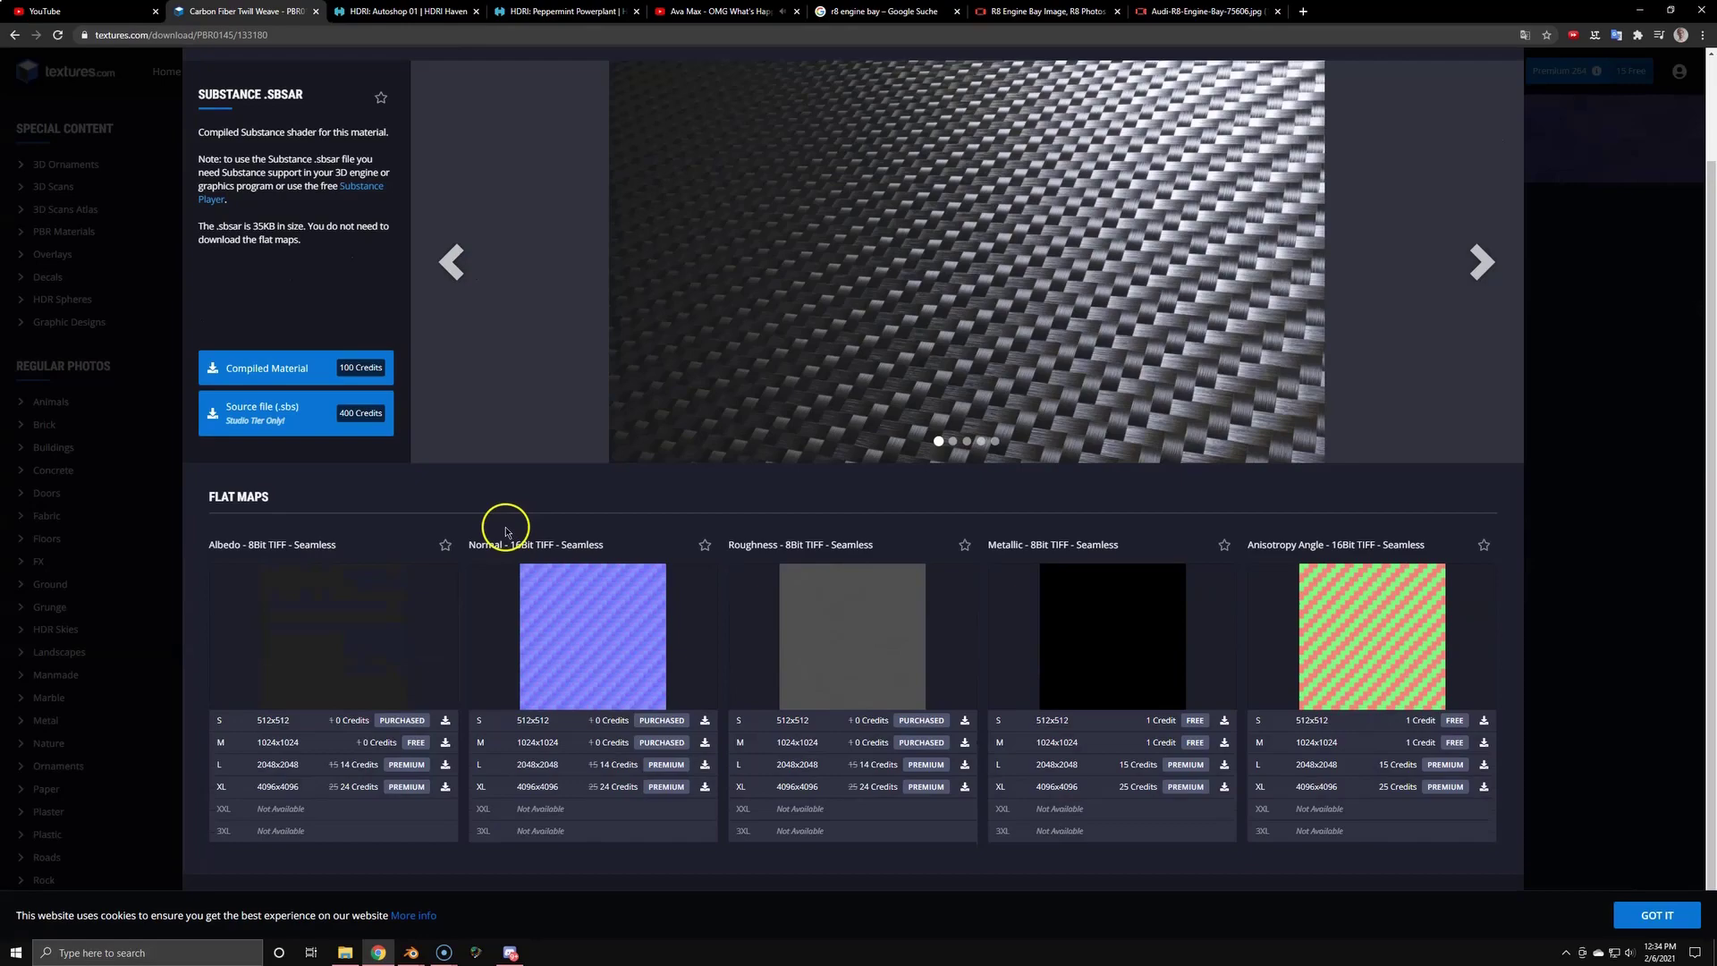
{"action": "left_click", "coordinate": [705, 723]}
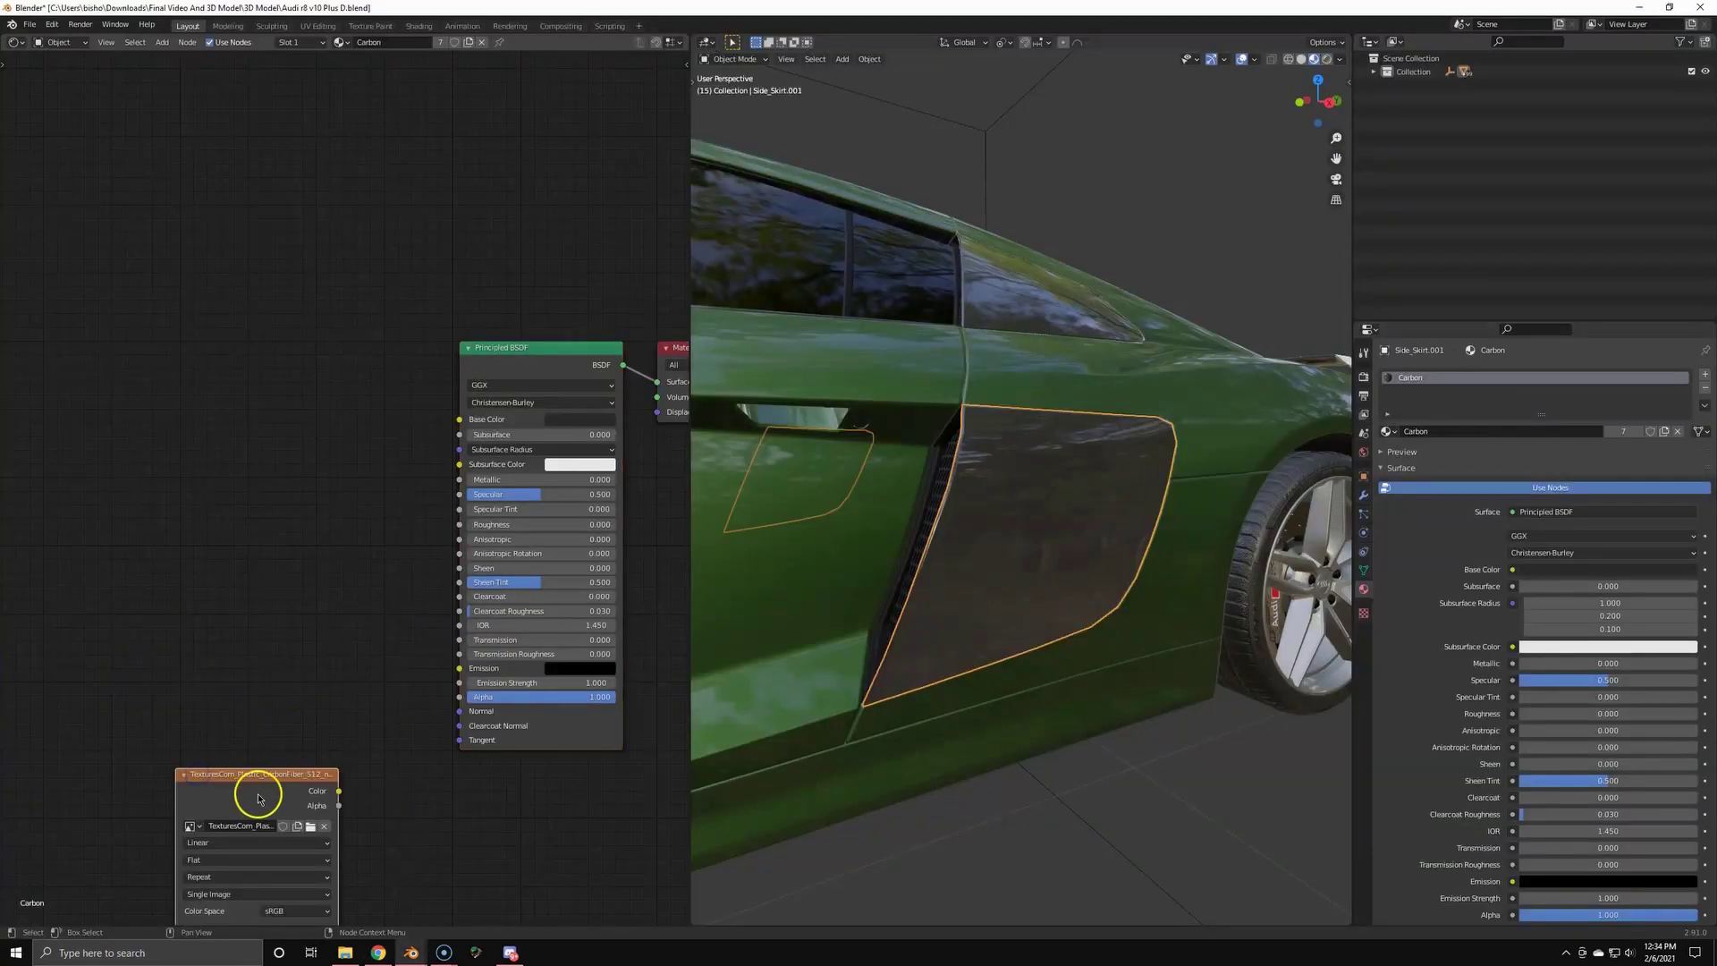
- Connect the carbon fiber image to the Principled BSDF's Normal through a Normal Map node, with the image's color space as Non-Color
{"action": "left_click_drag", "start_coordinate": [253, 787], "coordinate": [222, 677]}
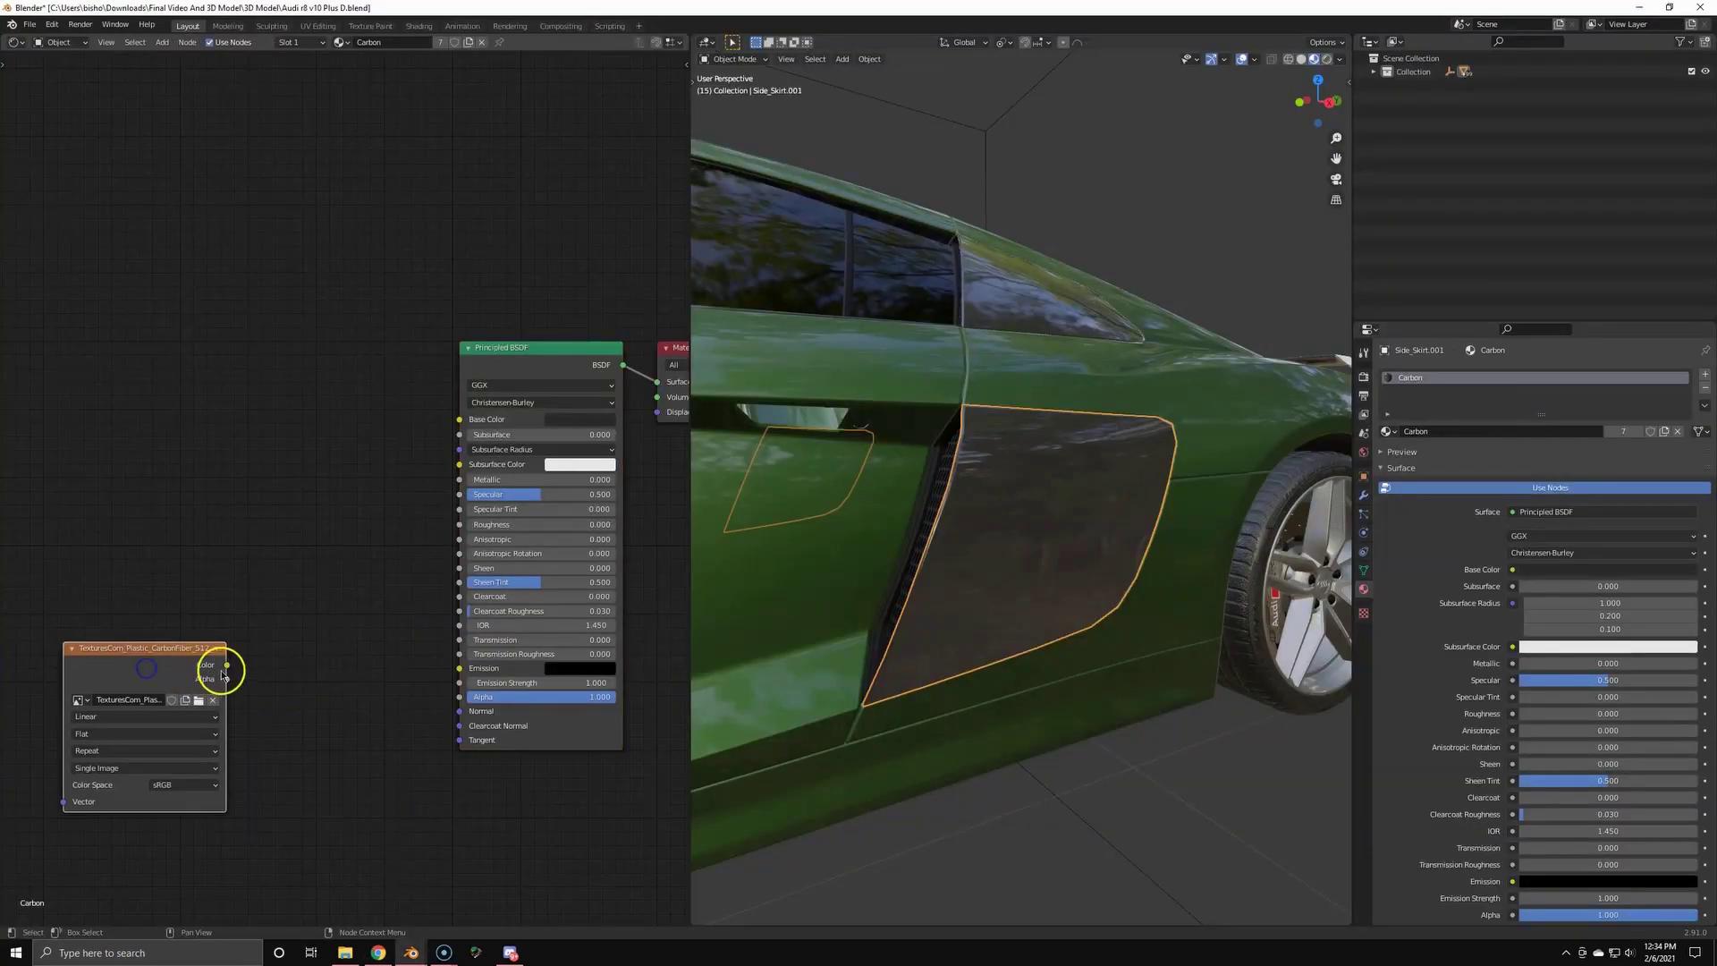
{"action": "left_click_drag", "start_coordinate": [467, 717], "coordinate": [468, 717]}
{"action": "key", "text": "shift+a"}
{"action": "left_click", "coordinate": [371, 757]}
{"action": "type", "text": "map"}
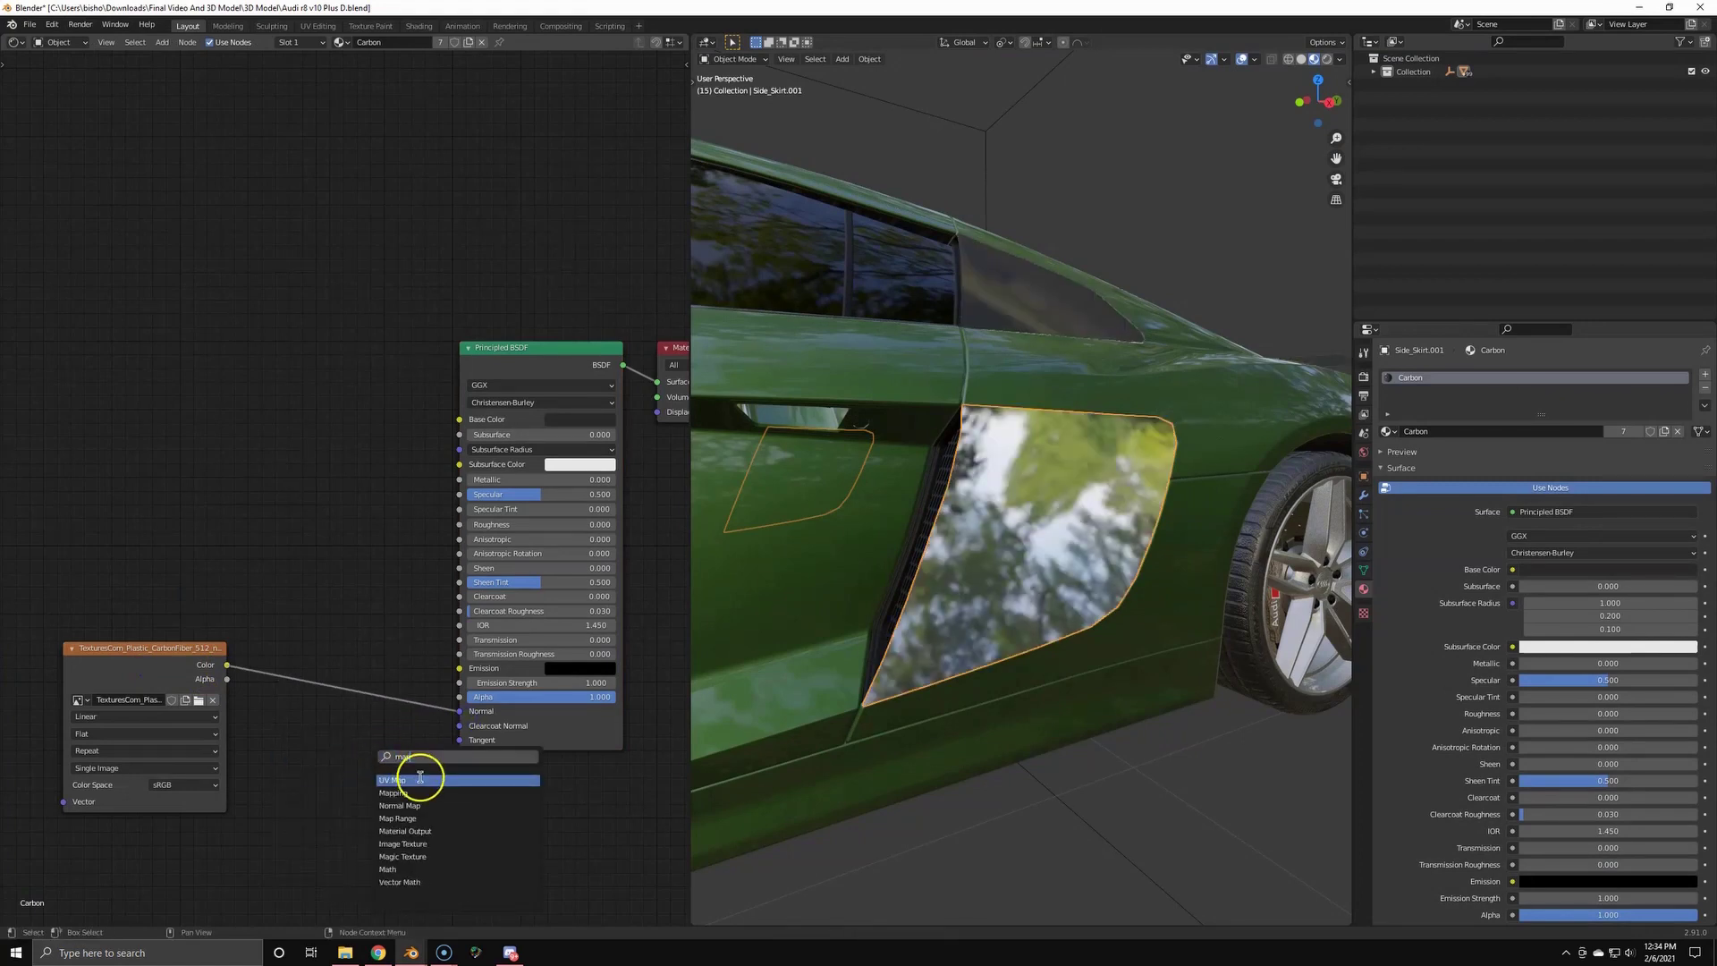
{"action": "left_click", "coordinate": [421, 805]}
{"action": "left_click", "coordinate": [248, 778]}
{"action": "left_click", "coordinate": [195, 846]}
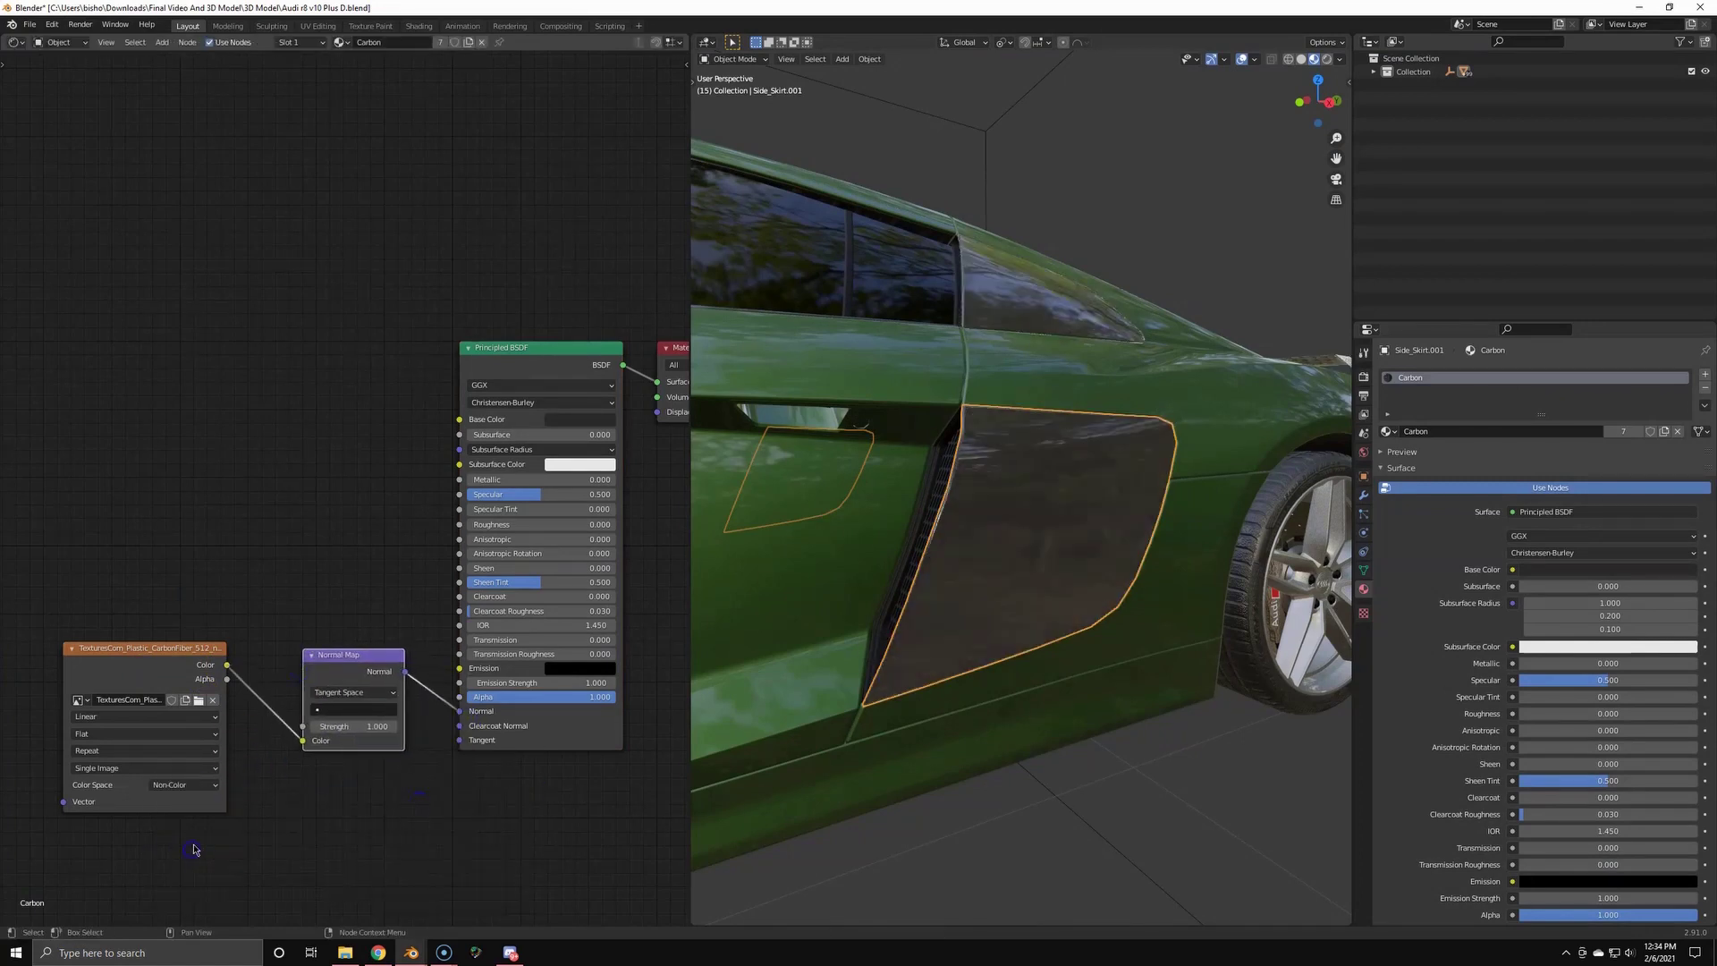
- Add Texture Coordinate and Mapping nodes before the carbon image and drive the Mapping node's Scale with a Value node
{"action": "middle_click_drag", "start_coordinate": [189, 822], "coordinate": [284, 773]}
{"action": "scroll", "coordinate": [300, 769], "scroll_direction": "up", "scroll_amount": 2}
{"action": "scroll", "coordinate": [324, 743], "scroll_direction": "up", "scroll_amount": 1}
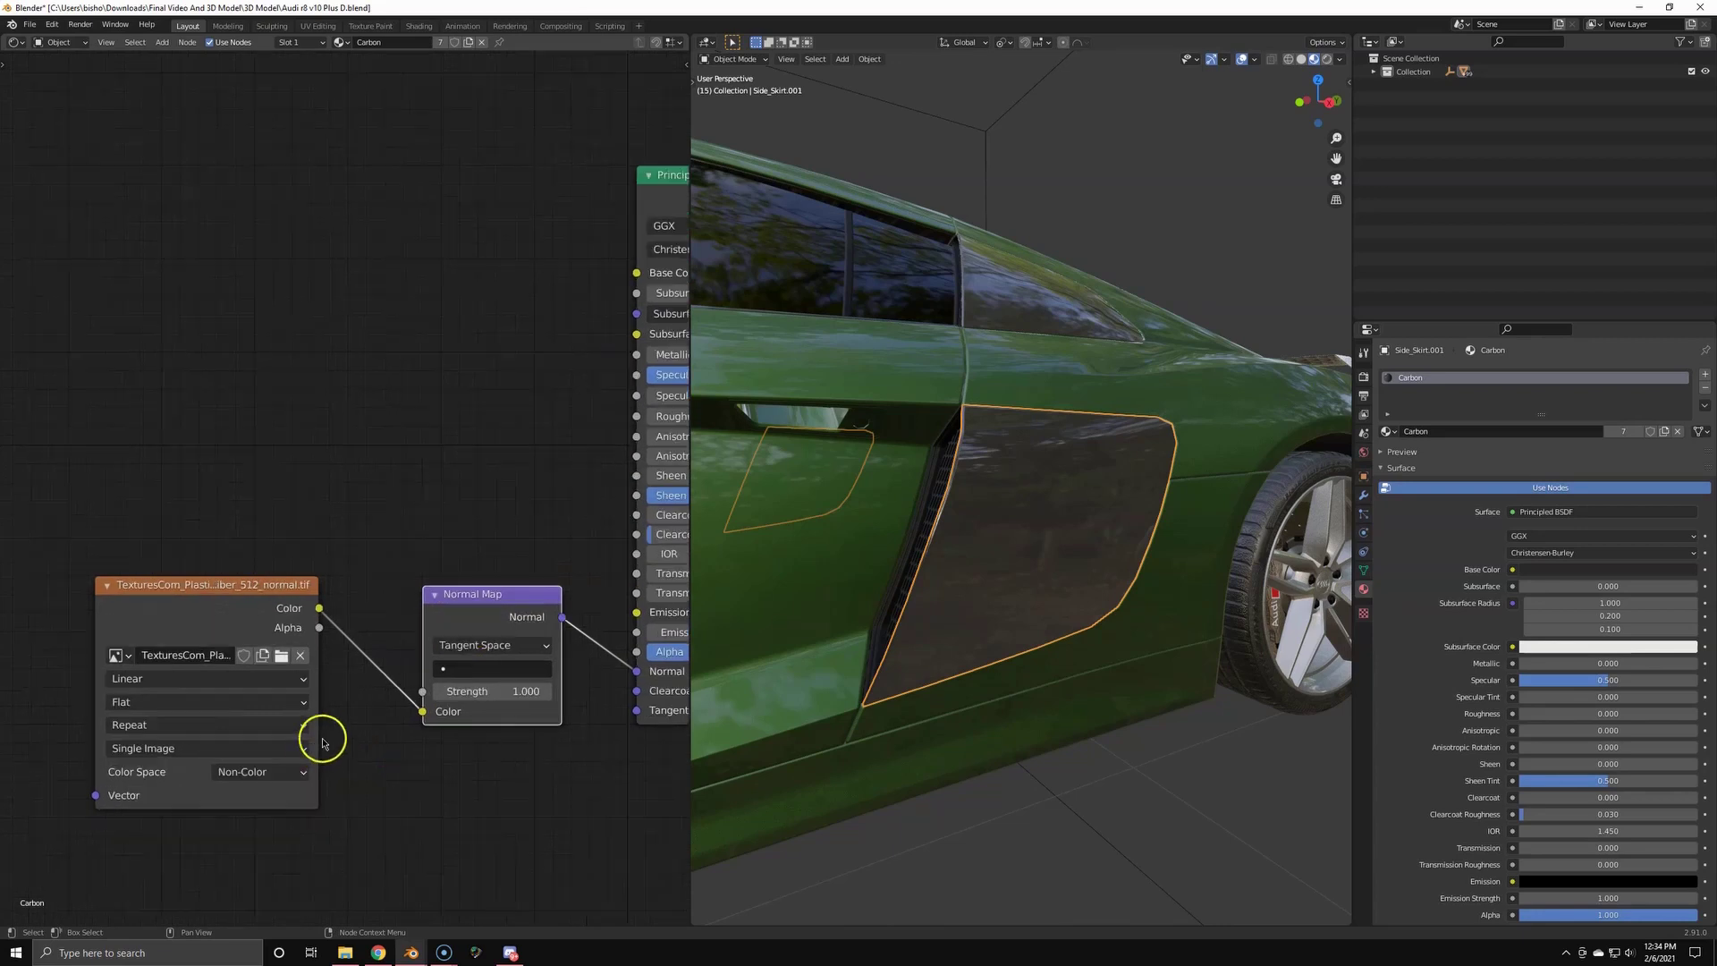
{"action": "key", "text": "ctrl+t"}
{"action": "scroll", "coordinate": [179, 685], "scroll_direction": "down", "scroll_amount": 2}
{"action": "middle_click_drag", "start_coordinate": [127, 682], "coordinate": [371, 615]}
{"action": "key", "text": "shift+a"}
{"action": "left_click", "coordinate": [220, 691]}
{"action": "type", "text": "va"}
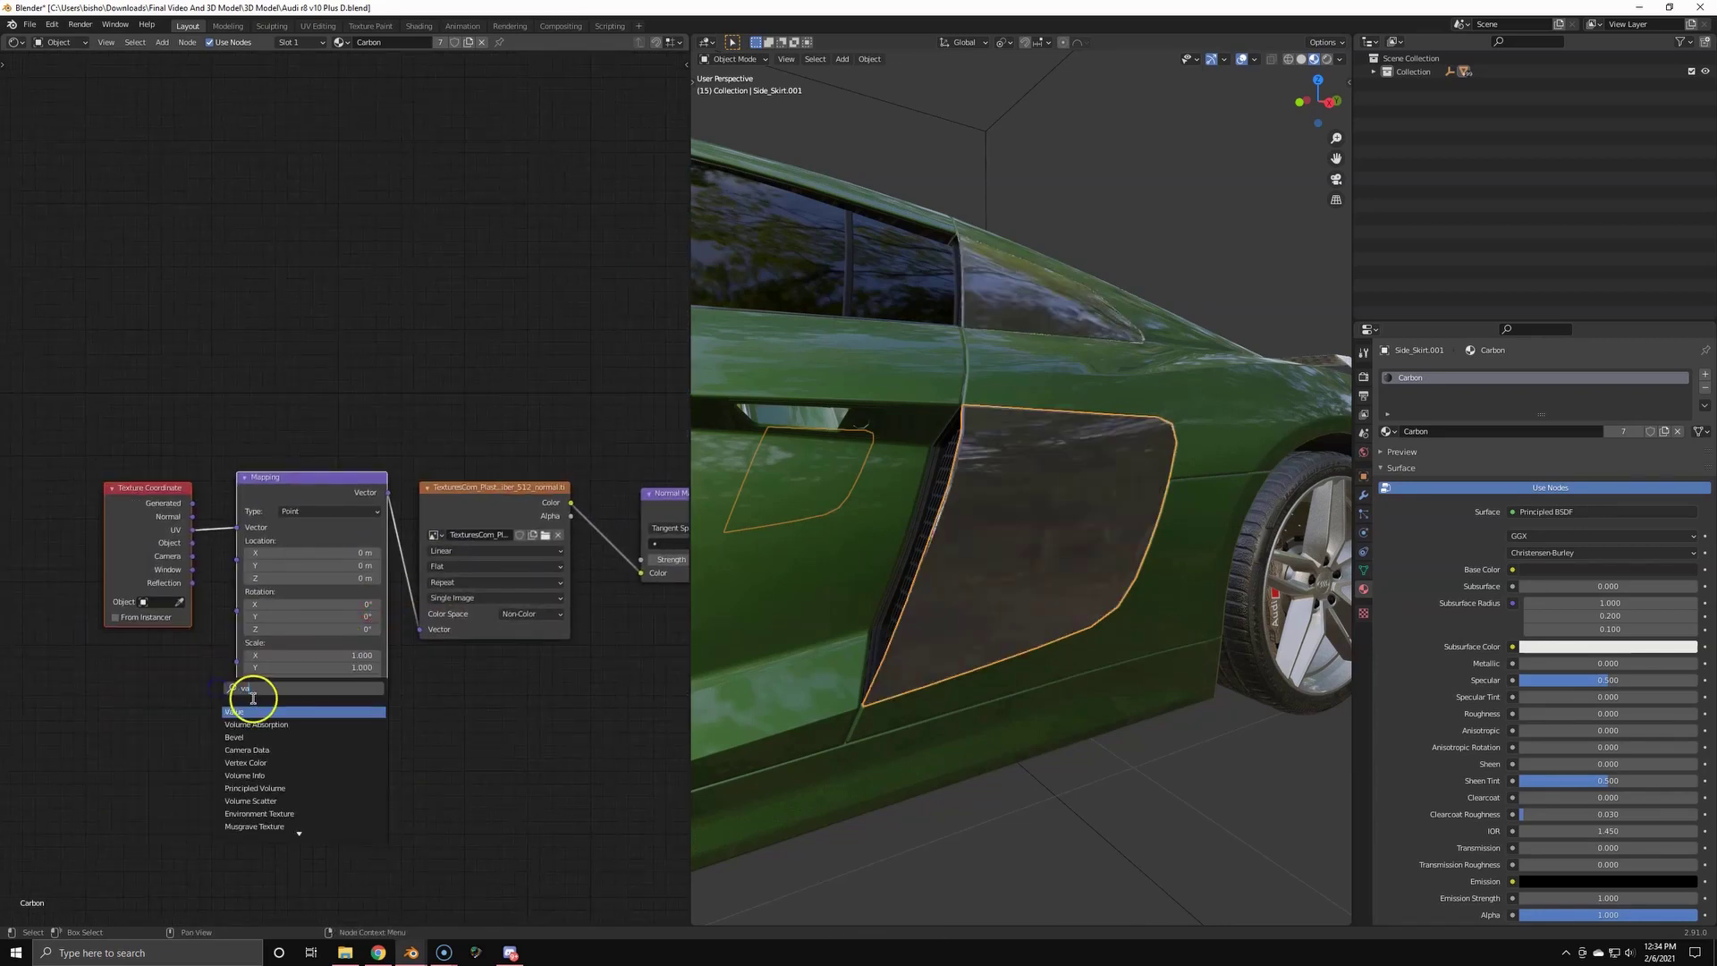
{"action": "left_click", "coordinate": [249, 714]}
{"action": "mouse_move", "coordinate": [183, 675]}
{"action": "left_mouse_down"}
{"action": "mouse_move", "coordinate": [237, 662]}
{"action": "mouse_move", "coordinate": [159, 663]}
{"action": "left_mouse_up"}
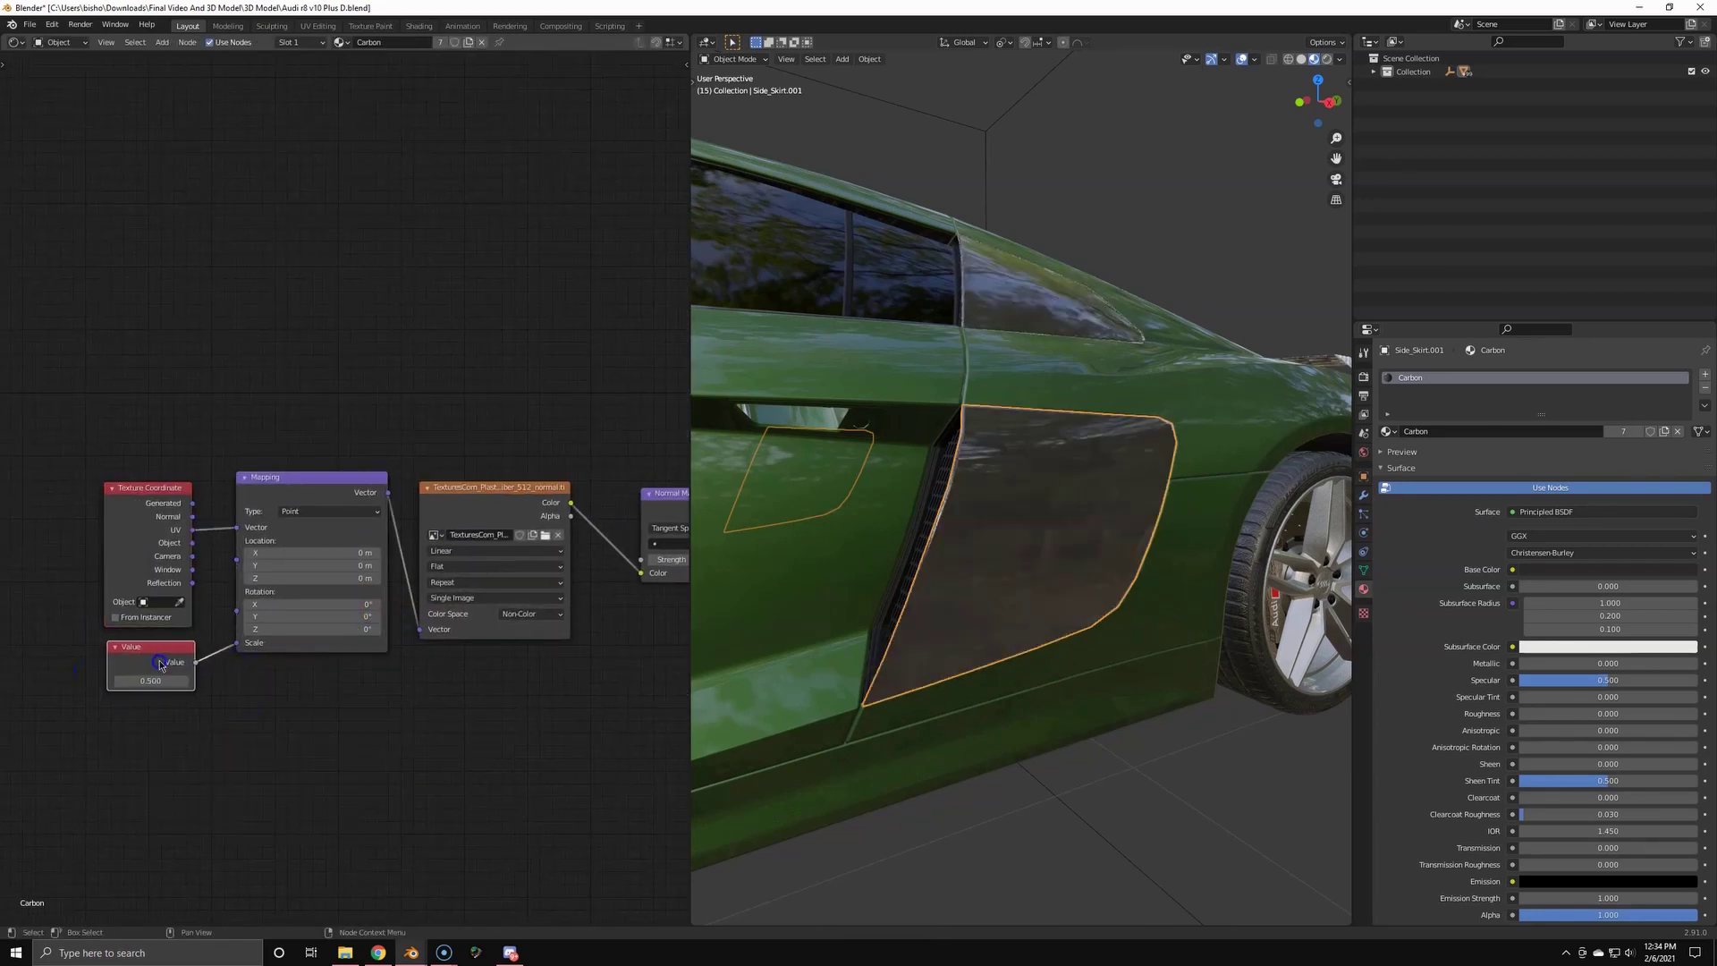
{"action": "left_click", "coordinate": [145, 658]}
- Try Object coordinates for the Mapping node's Vector, with the Value node at 12.7
{"action": "scroll", "coordinate": [157, 554], "scroll_direction": "up", "scroll_amount": 3}
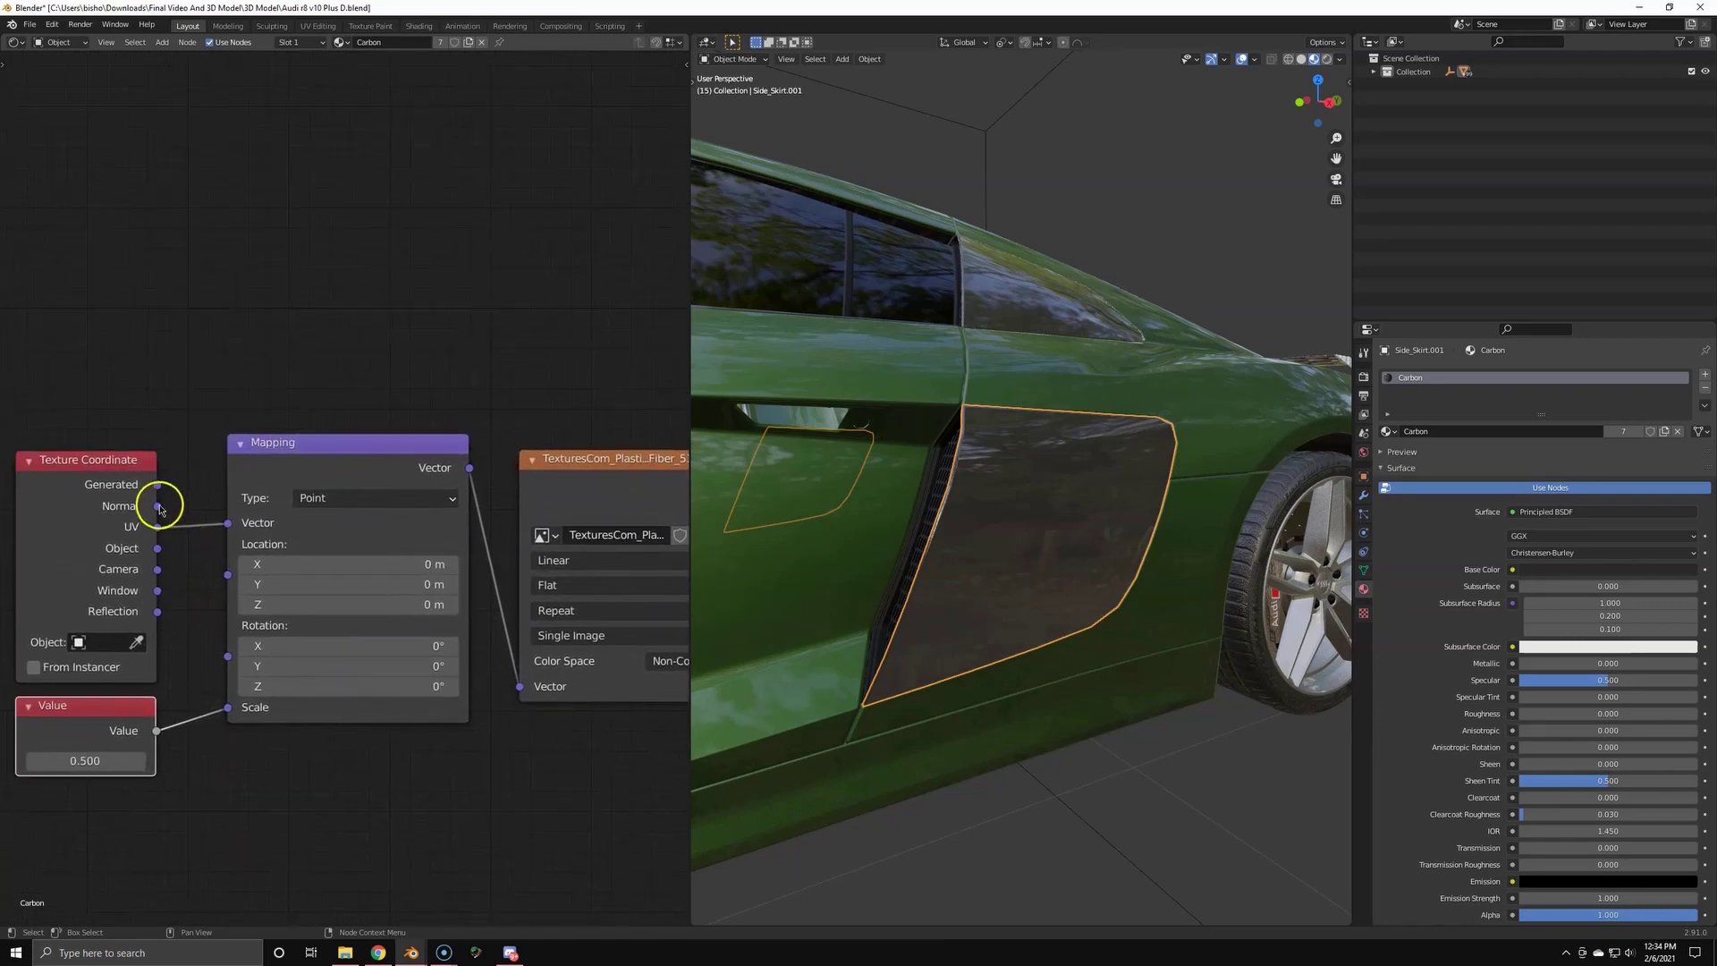
{"action": "left_click_drag", "start_coordinate": [222, 527], "coordinate": [224, 525]}
{"action": "scroll", "coordinate": [191, 719], "scroll_direction": "down", "scroll_amount": 5}
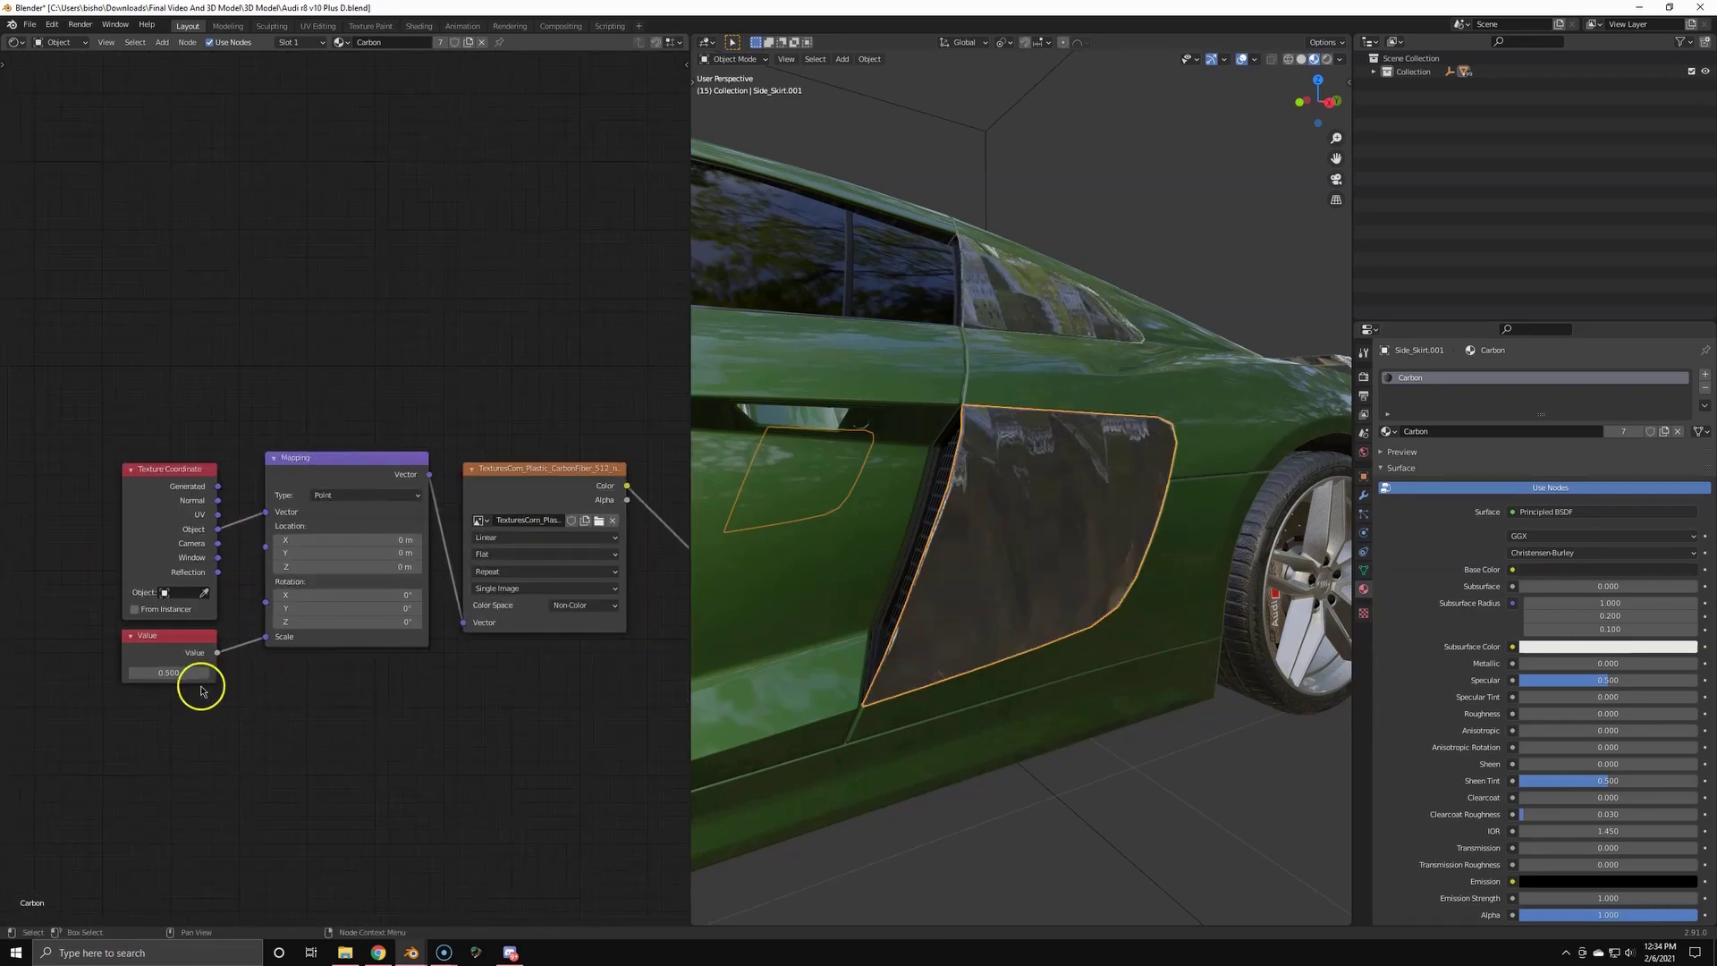
{"action": "left_click_drag", "start_coordinate": [199, 674], "coordinate": [246, 668]}
{"action": "scroll", "coordinate": [1070, 577], "scroll_direction": "up", "scroll_amount": 4}
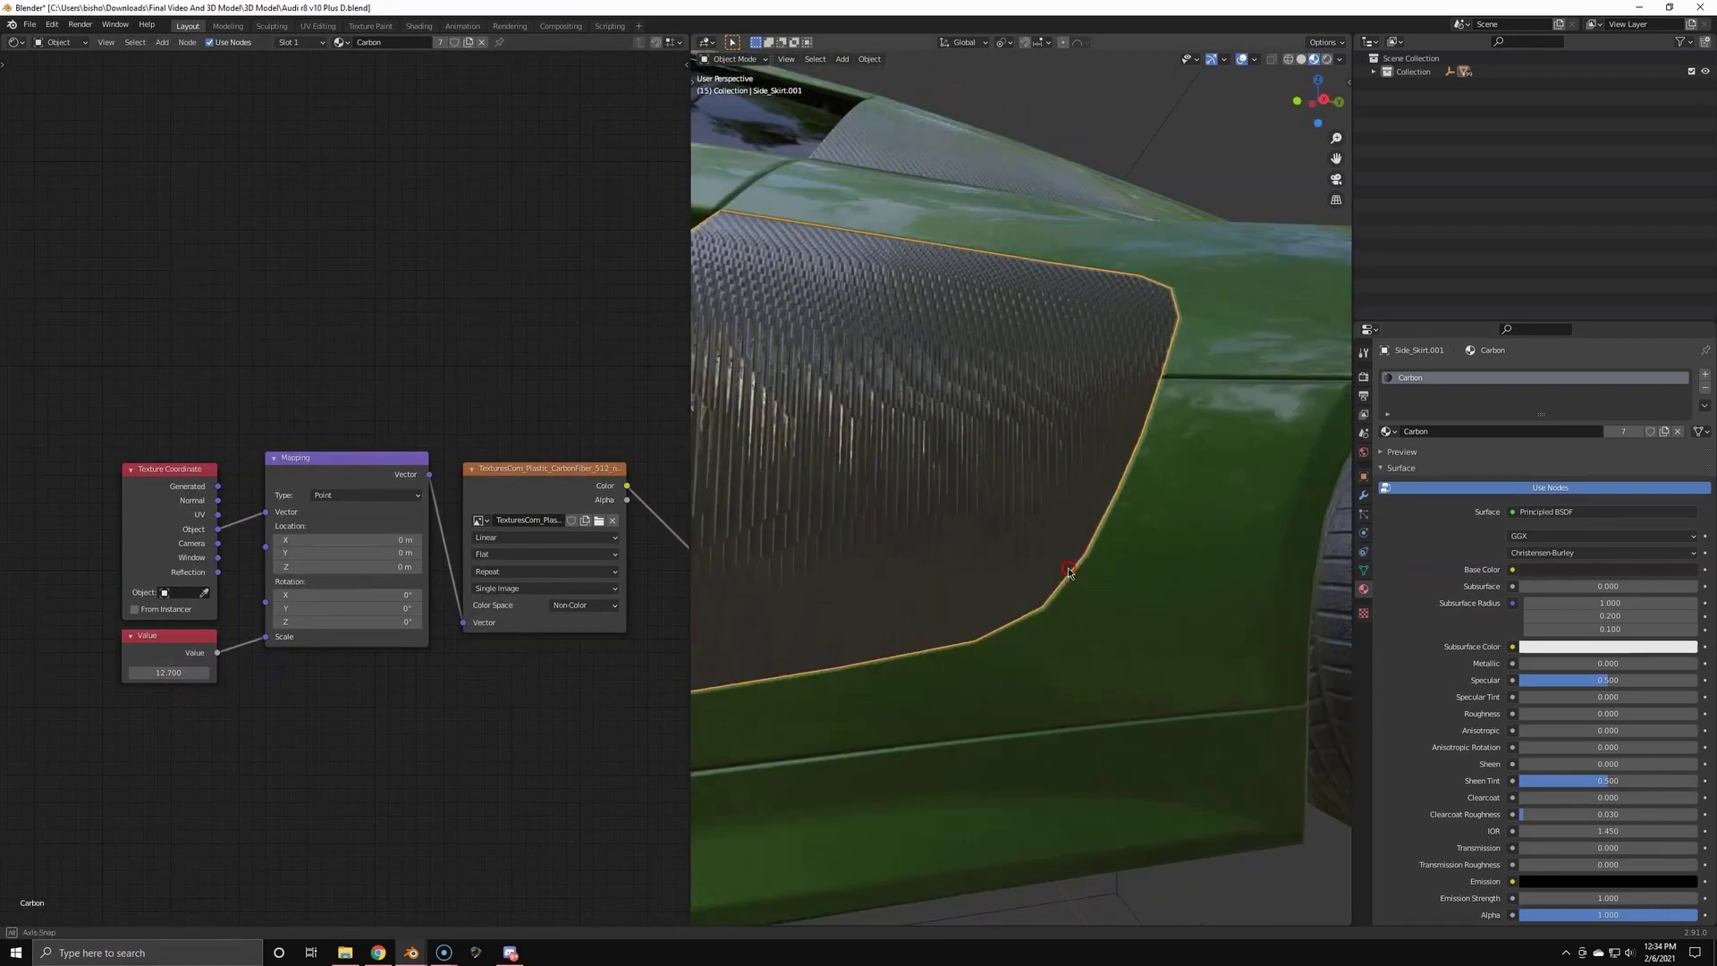
{"action": "middle_click_drag", "start_coordinate": [1070, 577], "coordinate": [941, 504]}
- Feed UV coordinates into the Mapping node's Vector and unwrap the carbon side panel's mesh with Cube Projection
{"action": "key", "text": "ctrl+Tab"}
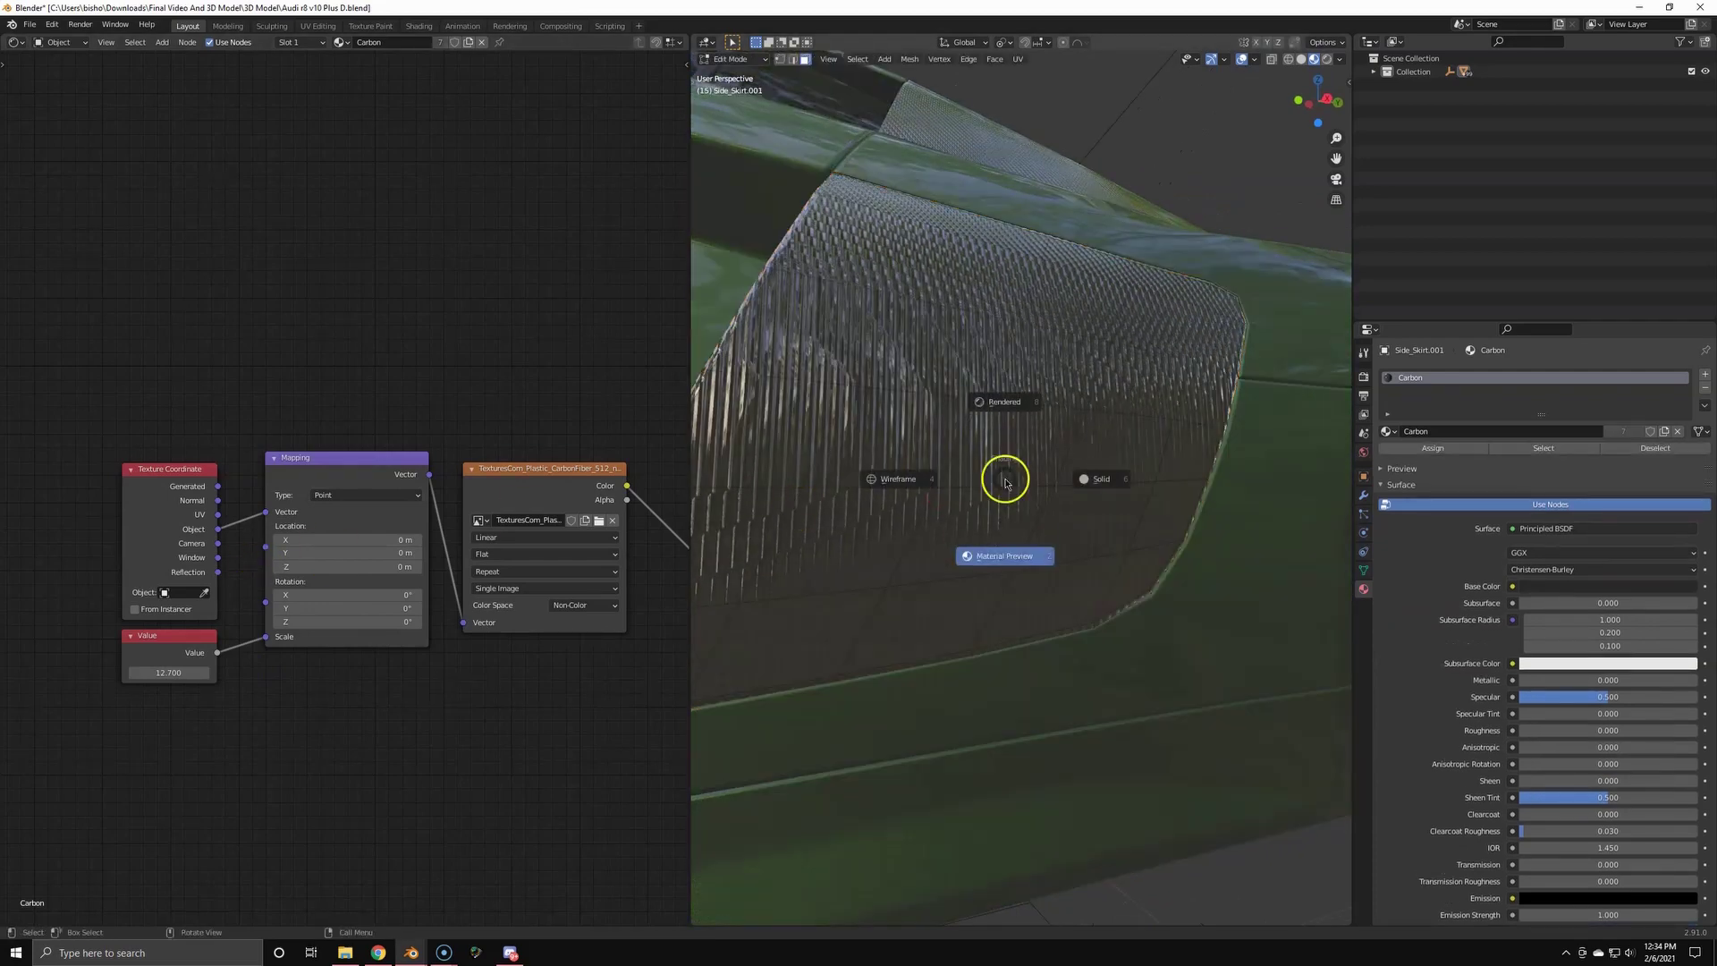
{"action": "left_click_drag", "start_coordinate": [273, 521], "coordinate": [271, 518]}
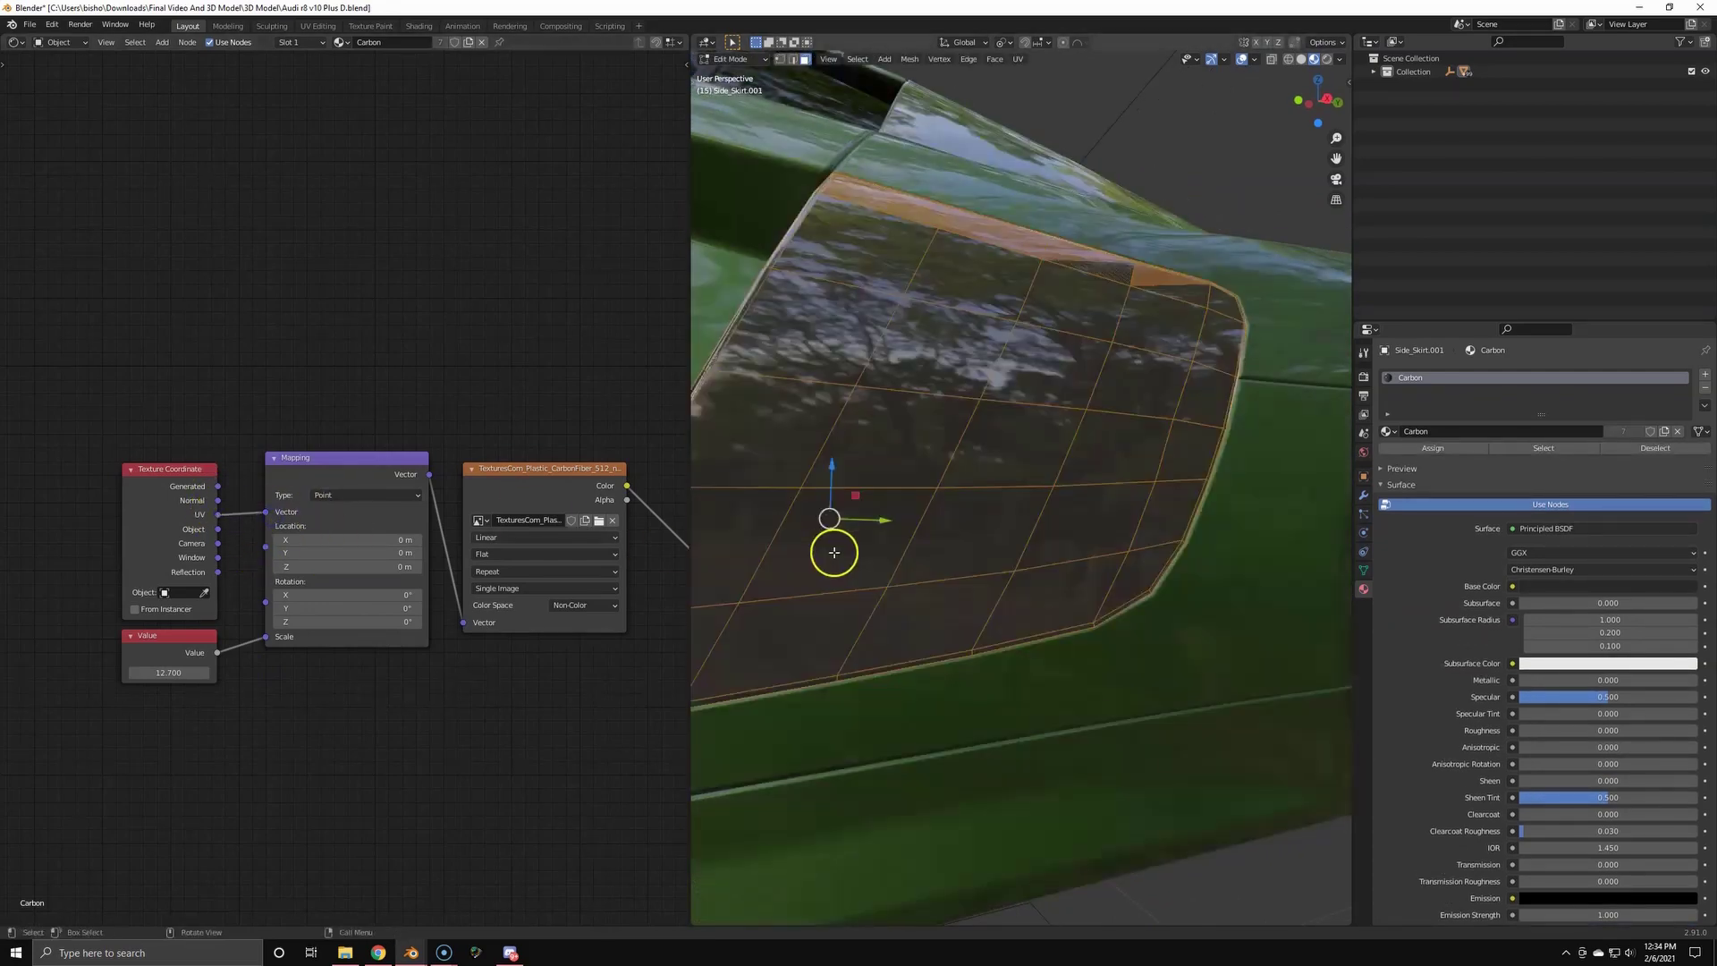
{"action": "middle_click_drag", "start_coordinate": [884, 514], "coordinate": [1045, 475]}
{"action": "key", "text": "Tab"}
{"action": "key", "text": "Tab"}
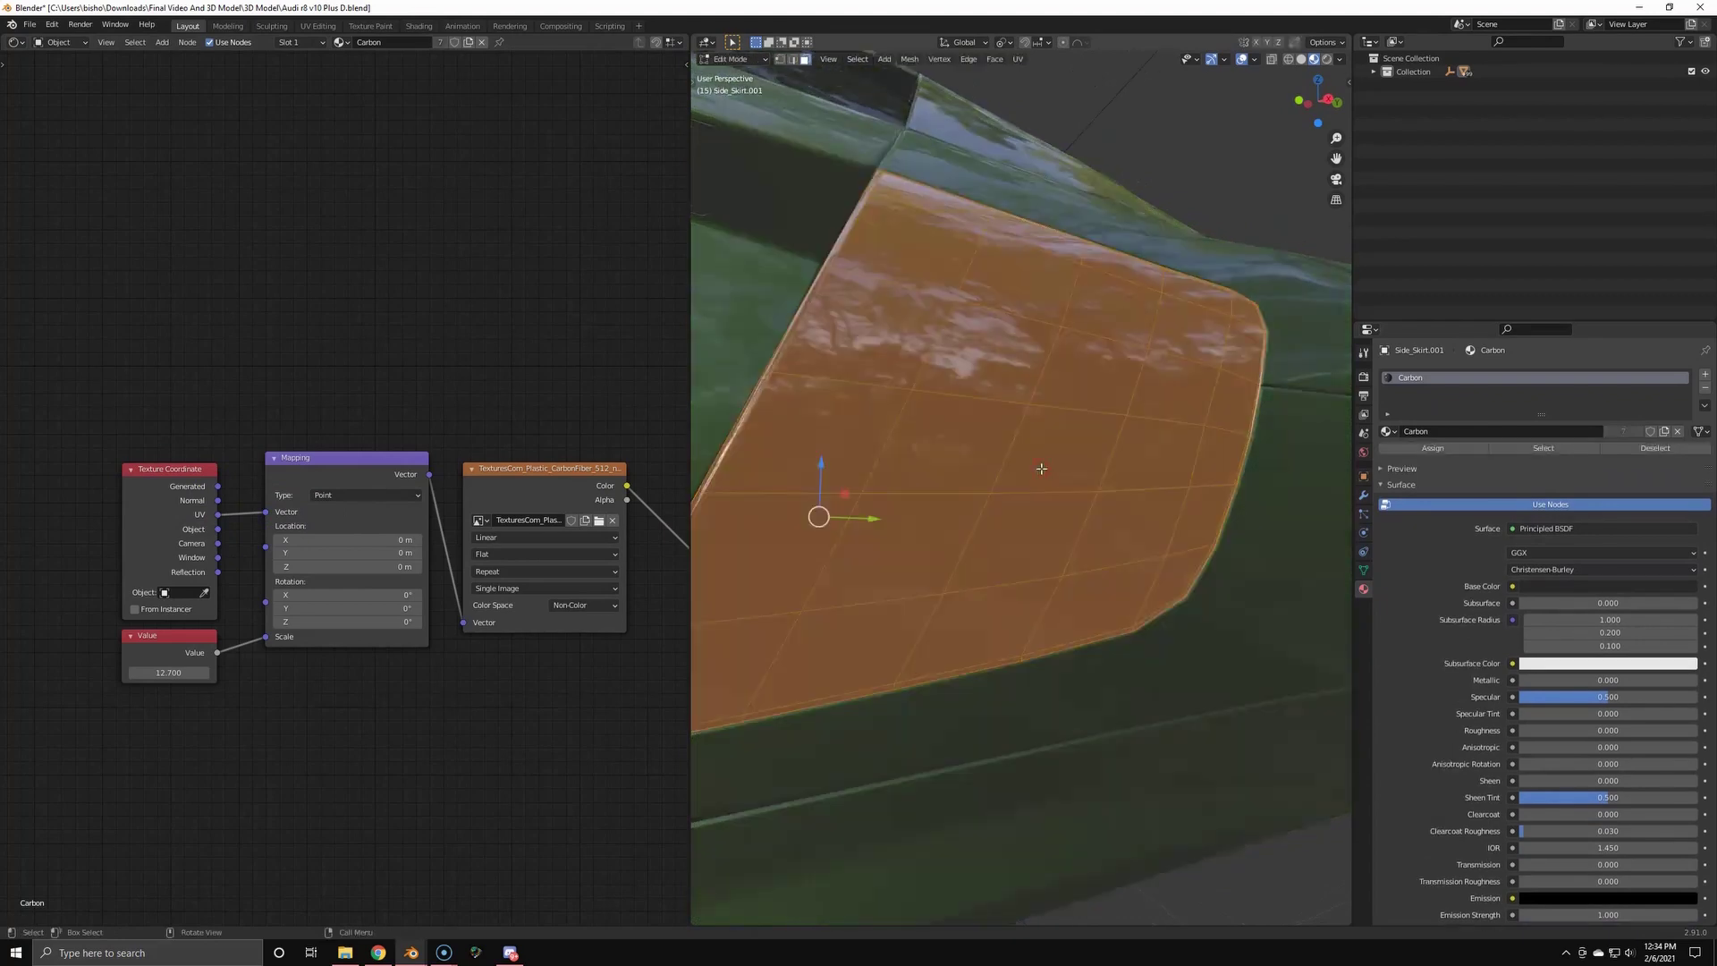
{"action": "key", "text": "u"}
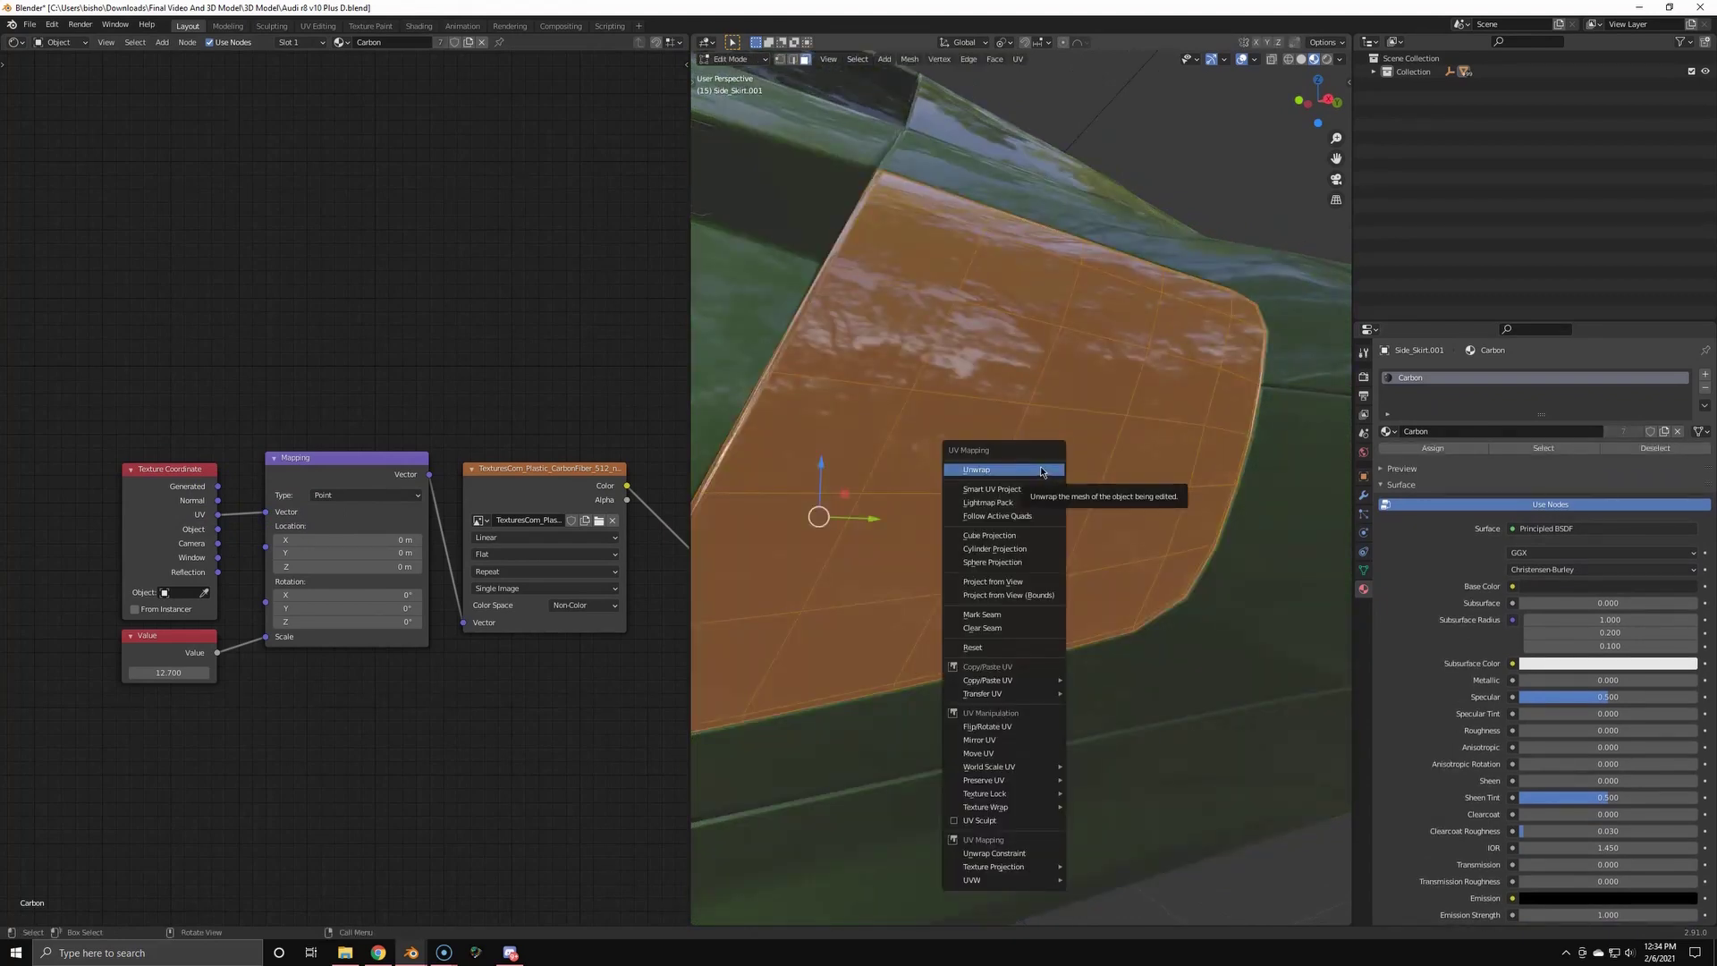
{"action": "left_click", "coordinate": [1021, 535]}
{"action": "key", "text": "Tab"}
{"action": "middle_click_drag", "start_coordinate": [1019, 528], "coordinate": [991, 471]}
- Increase the Value node that drives the carbon texture's scale, and set the Principled BSDF's Clearcoat to 2
{"action": "left_click_drag", "start_coordinate": [167, 677], "coordinate": [334, 662]}
{"action": "middle_click_drag", "start_coordinate": [662, 598], "coordinate": [299, 629]}
{"action": "scroll", "coordinate": [394, 602], "scroll_direction": "up", "scroll_amount": 4}
{"action": "key", "text": "Return"}
{"action": "middle_click_drag", "start_coordinate": [361, 442], "coordinate": [187, 543]}
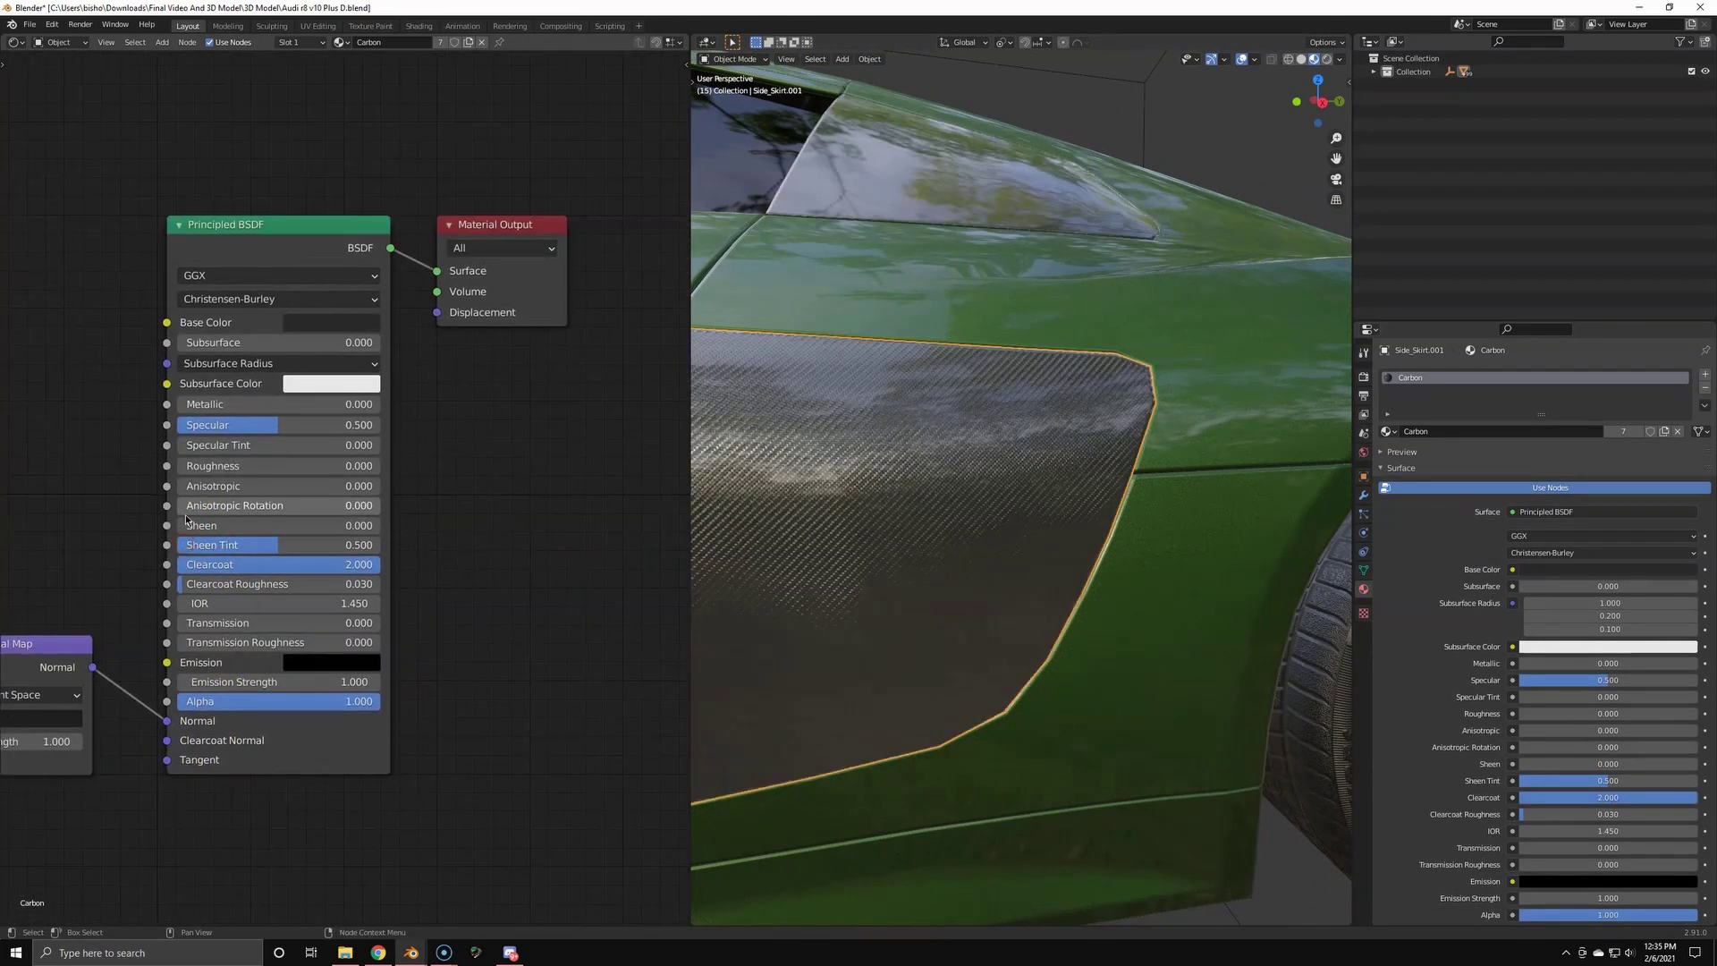
{"action": "middle_click_drag", "start_coordinate": [1028, 444], "coordinate": [1065, 436]}
- Darken the Carbon material's Base Color to black
{"action": "left_click", "coordinate": [334, 328]}
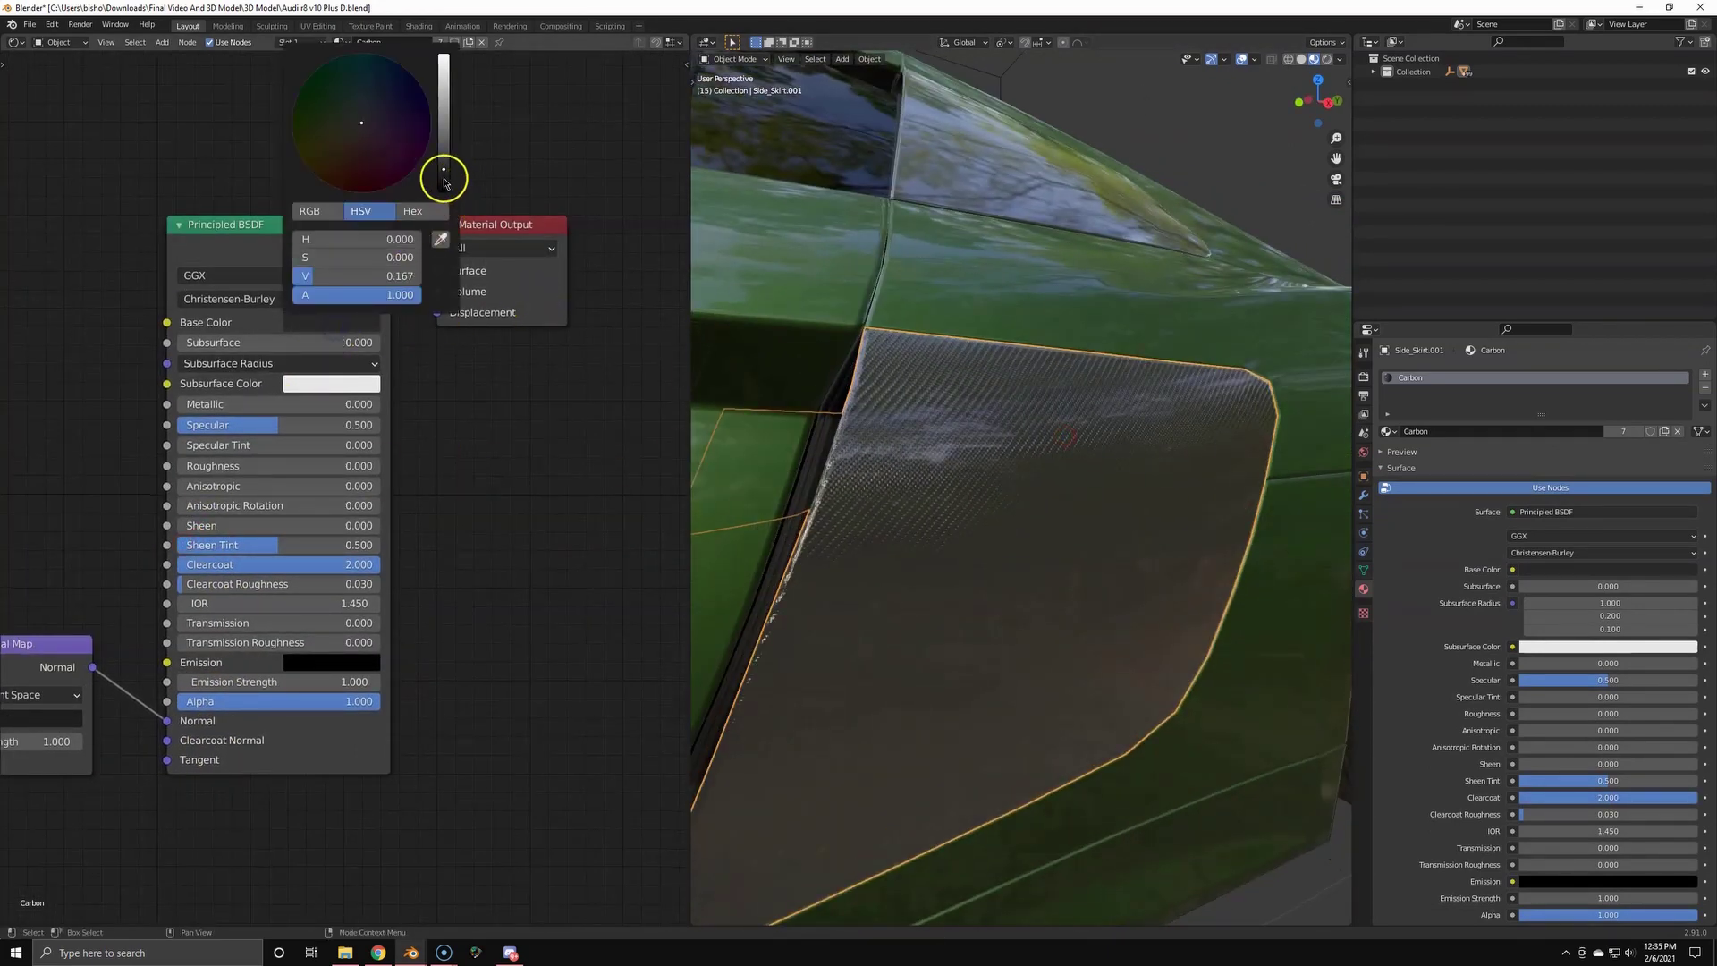
{"action": "left_click", "coordinate": [350, 328]}
{"action": "left_click_drag", "start_coordinate": [447, 171], "coordinate": [466, 341]}
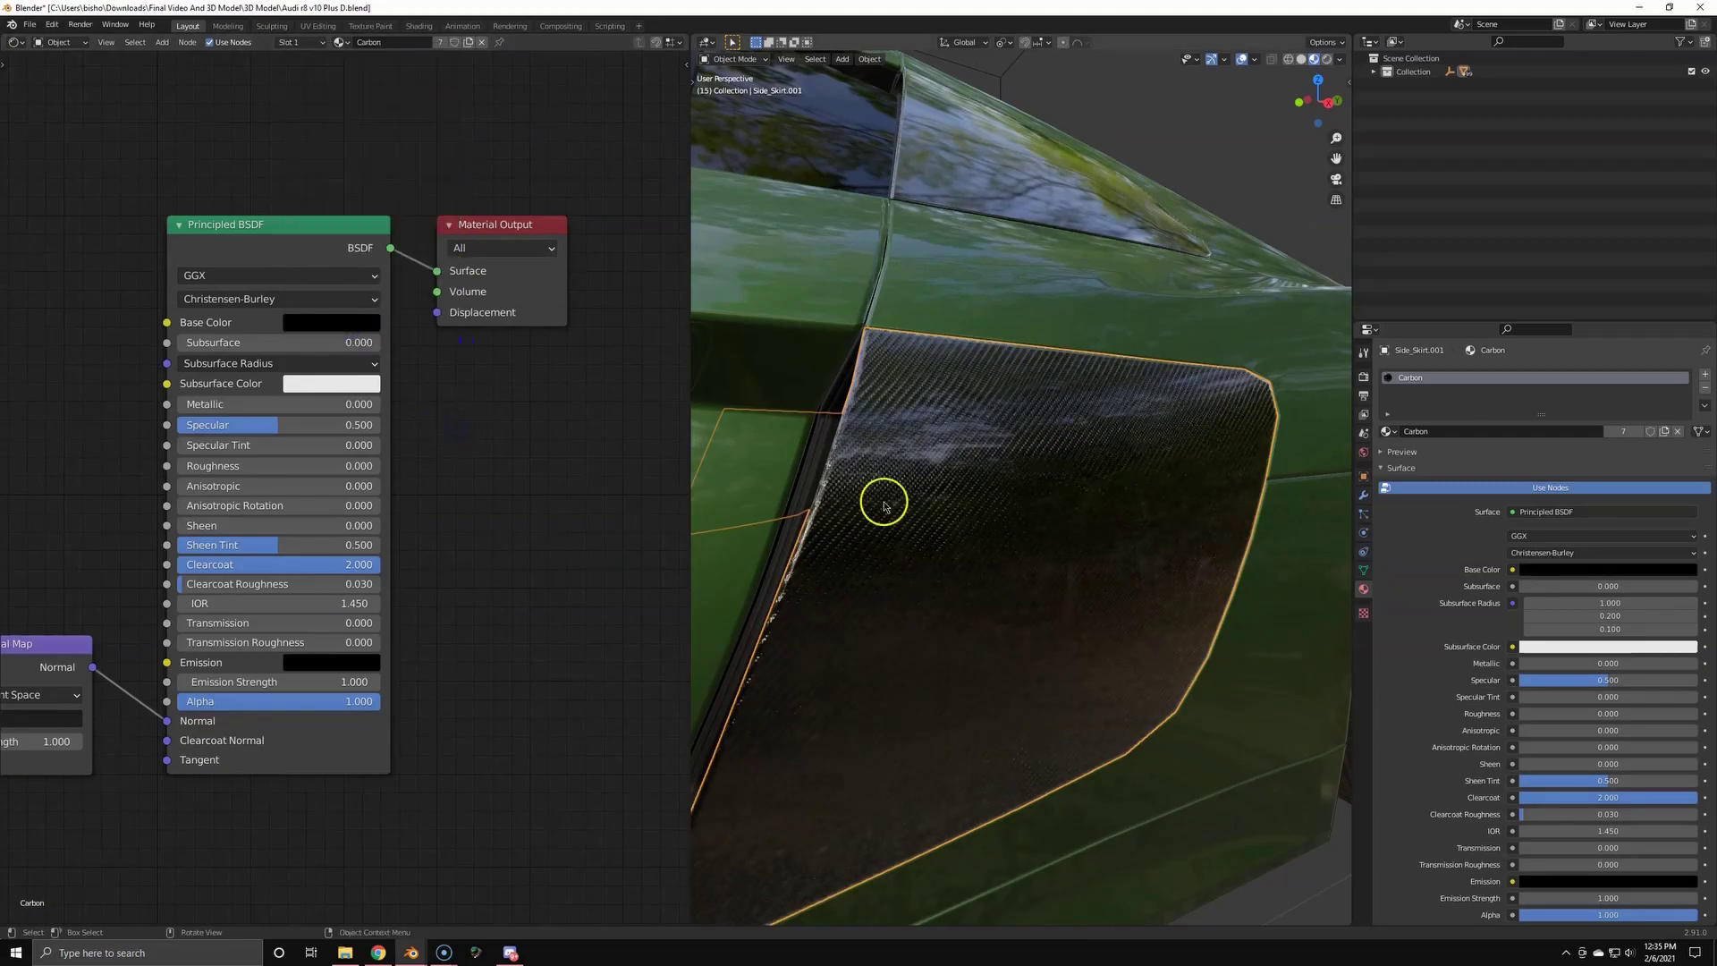
- Check the carbon weave on the side panel up close and raise the Carbon material's Roughness to 0.232
{"action": "scroll", "coordinate": [889, 502], "scroll_direction": "down", "scroll_amount": 5}
{"action": "left_click", "coordinate": [836, 716]}
{"action": "scroll", "coordinate": [886, 474], "scroll_direction": "up", "scroll_amount": 3}
{"action": "middle_click_drag", "start_coordinate": [882, 474], "coordinate": [862, 525]}
{"action": "key", "text": "ctrl+space"}
{"action": "scroll", "coordinate": [1066, 487], "scroll_direction": "up", "scroll_amount": 3}
{"action": "key", "text": "ctrl+space"}
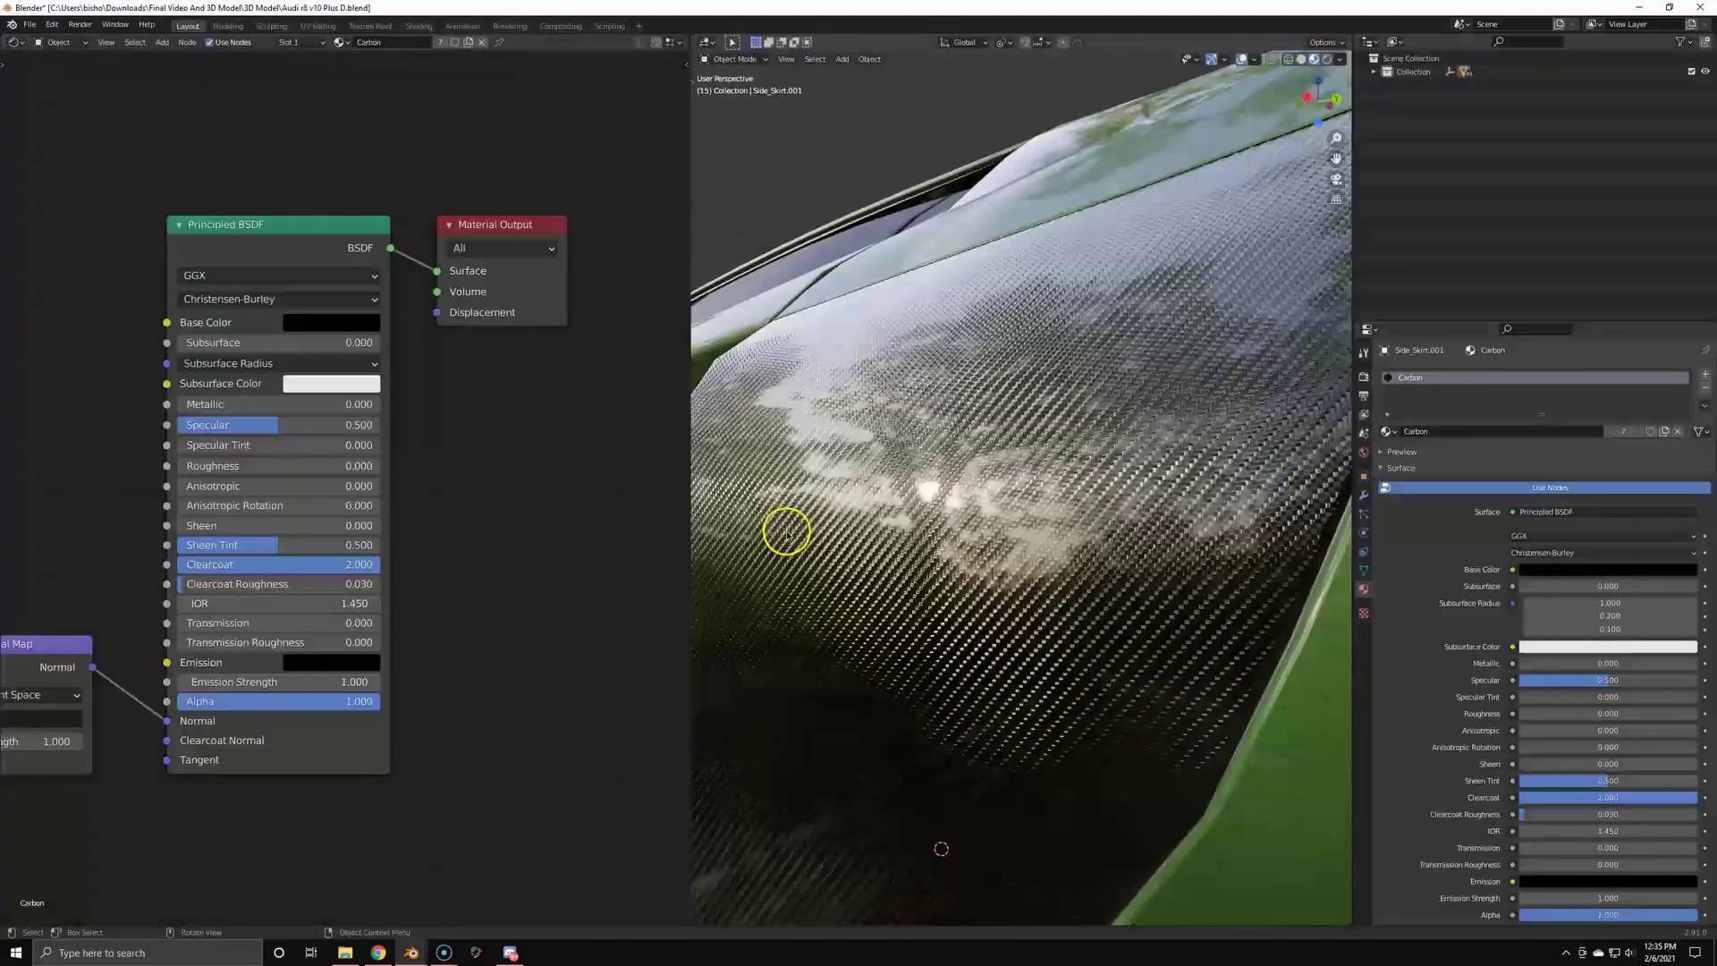
{"action": "left_click_drag", "start_coordinate": [280, 468], "coordinate": [287, 468]}
- Examine the carbon parts and the remaining unfinished materials around the car's side and rear
{"action": "scroll", "coordinate": [811, 548], "scroll_direction": "down", "scroll_amount": 5}
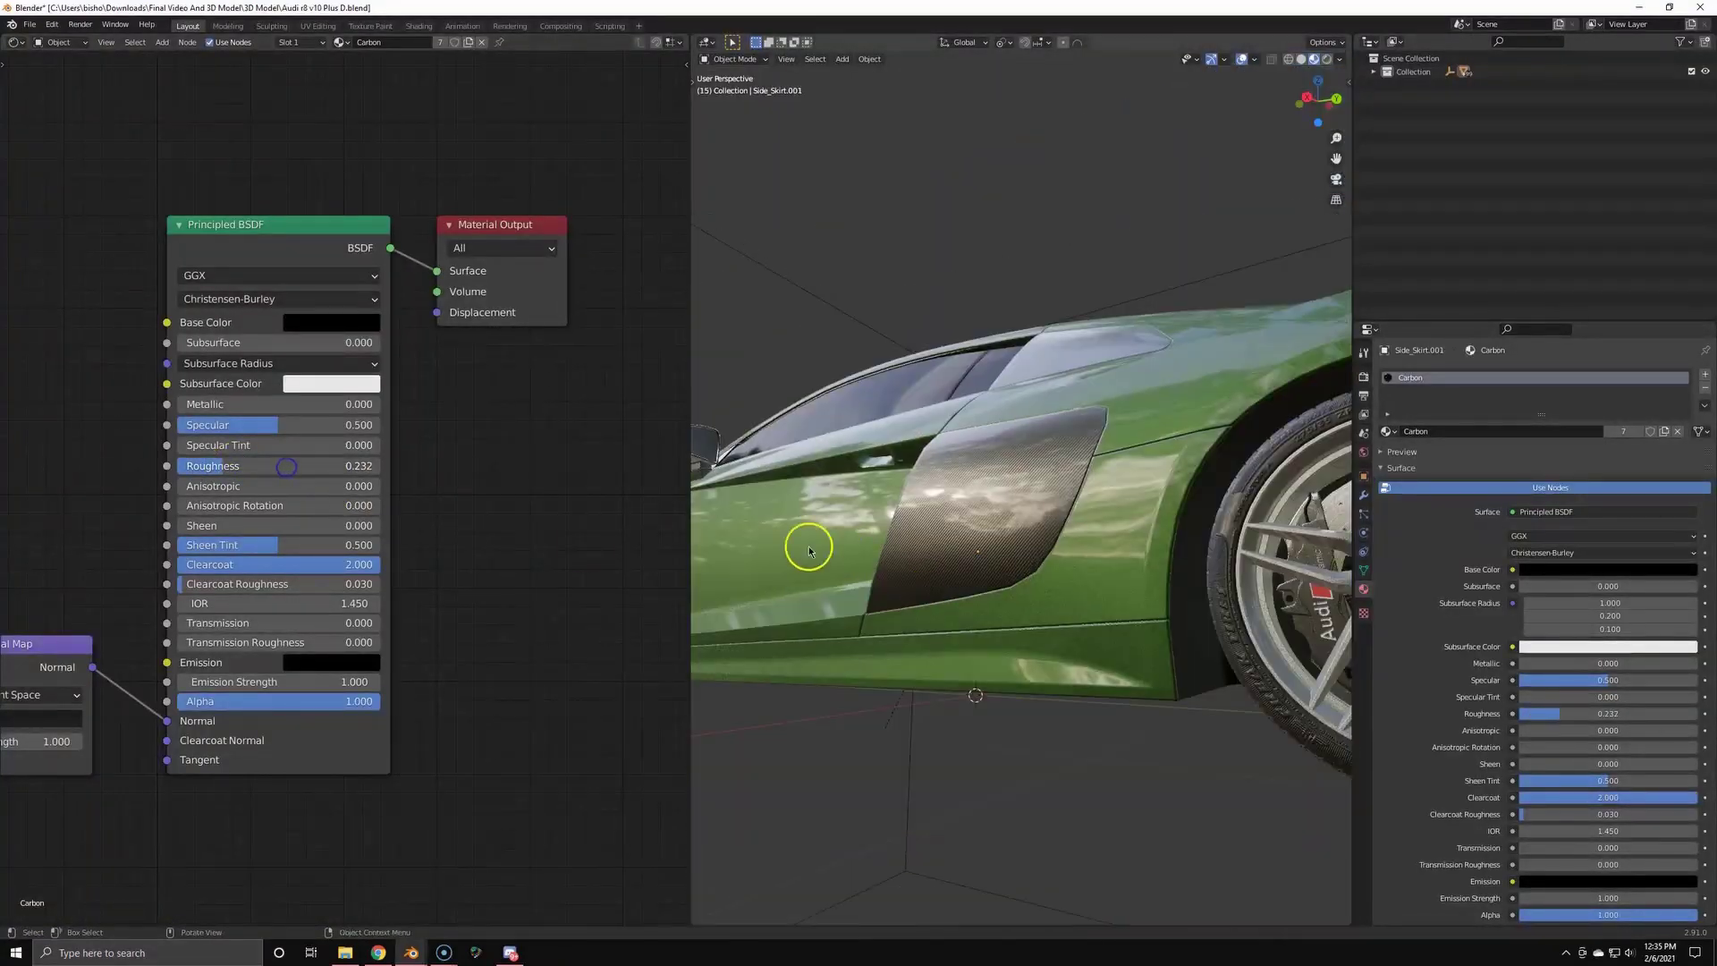
{"action": "mouse_move", "coordinate": [812, 548]}
{"action": "middle_mouse_down"}
{"action": "mouse_move", "coordinate": [828, 595]}
{"action": "mouse_move", "coordinate": [989, 564]}
{"action": "mouse_move", "coordinate": [798, 564]}
{"action": "middle_mouse_up"}
{"action": "key", "text": "a"}
{"action": "key", "text": "alt+a"}
{"action": "middle_click_drag", "start_coordinate": [907, 559], "coordinate": [770, 561]}
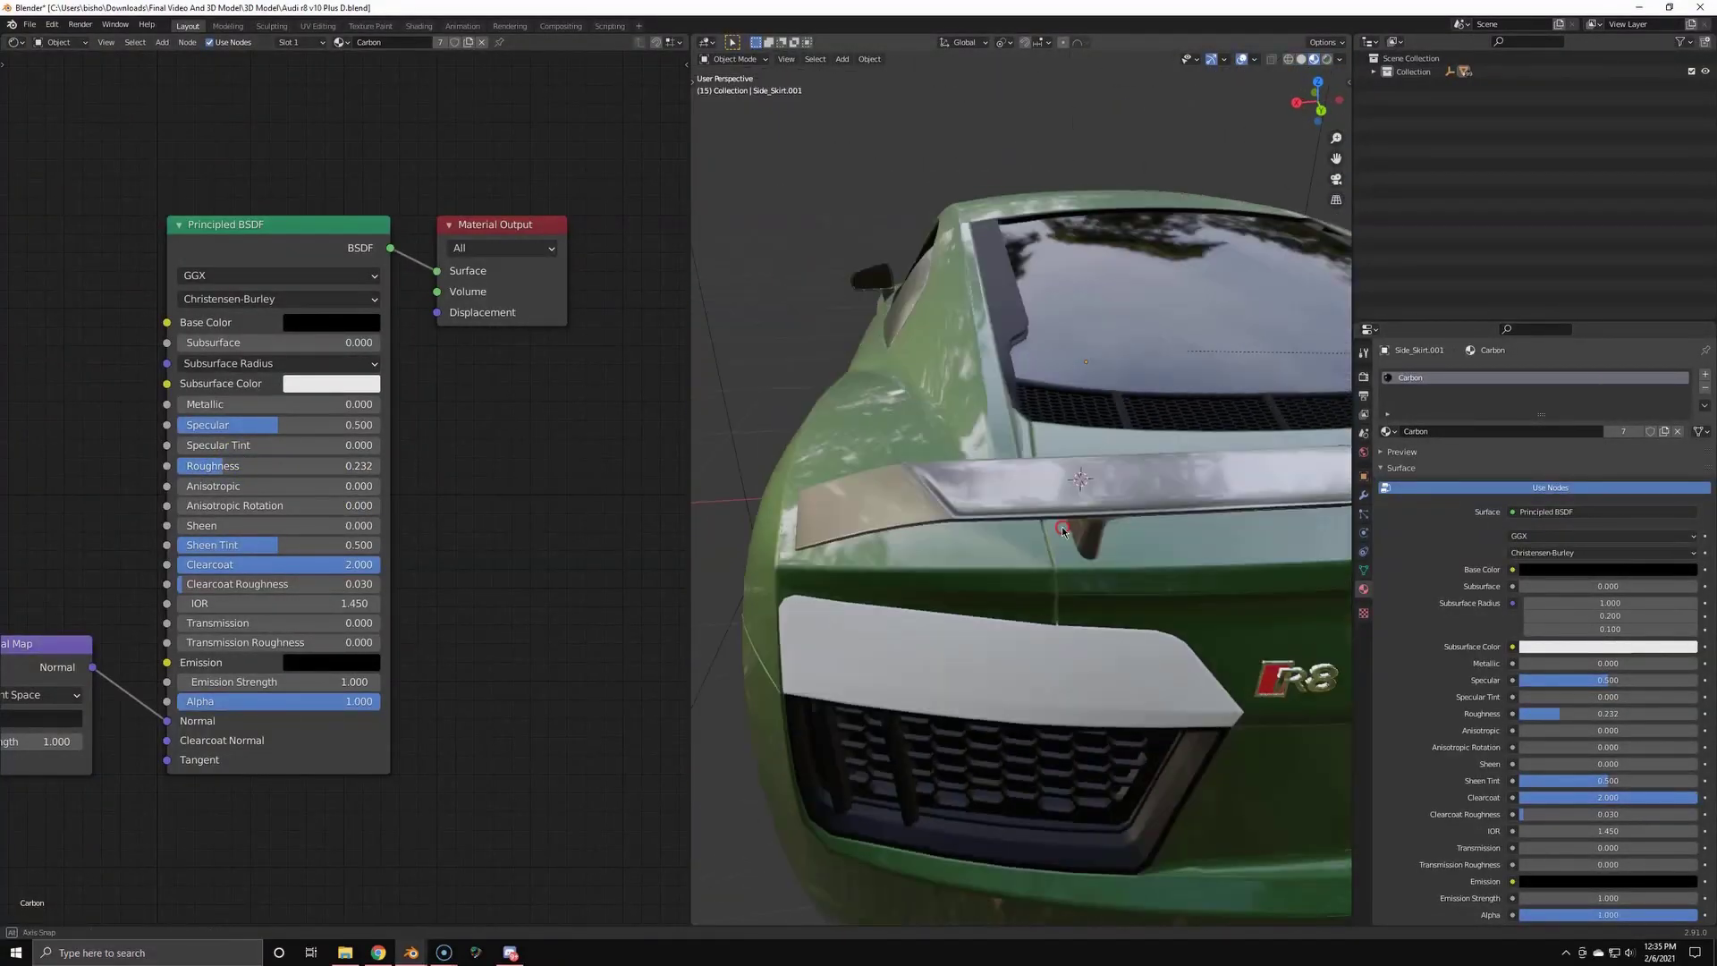
{"action": "middle_click_drag", "start_coordinate": [882, 510], "coordinate": [875, 568]}
{"action": "scroll", "coordinate": [875, 568], "scroll_direction": "down", "scroll_amount": 5}
{"action": "scroll", "coordinate": [881, 550], "scroll_direction": "up", "scroll_amount": 6}
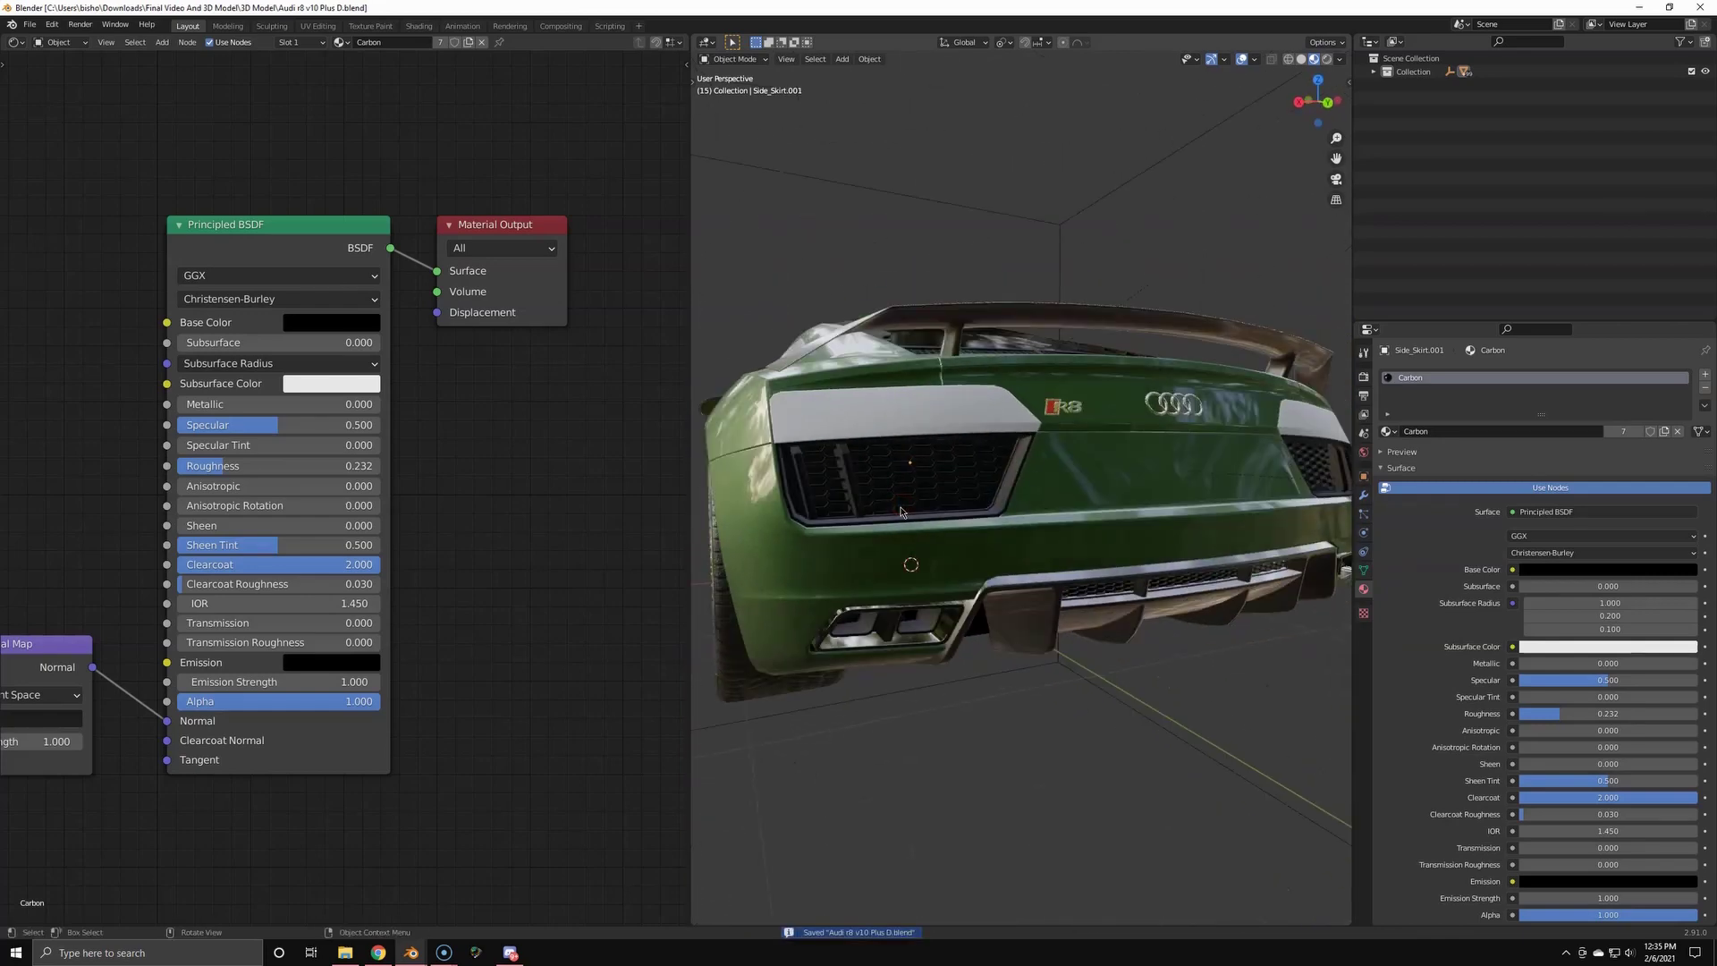
- Replace the rear light cover's Glass_Rear shader with the Layer Weight, ColorRamp, Transparent and Glossy BSDF mix setup
{"action": "left_click", "coordinate": [909, 412]}
{"action": "scroll", "coordinate": [733, 399], "scroll_direction": "up", "scroll_amount": 1}
{"action": "middle_click_drag", "start_coordinate": [732, 399], "coordinate": [855, 422]}
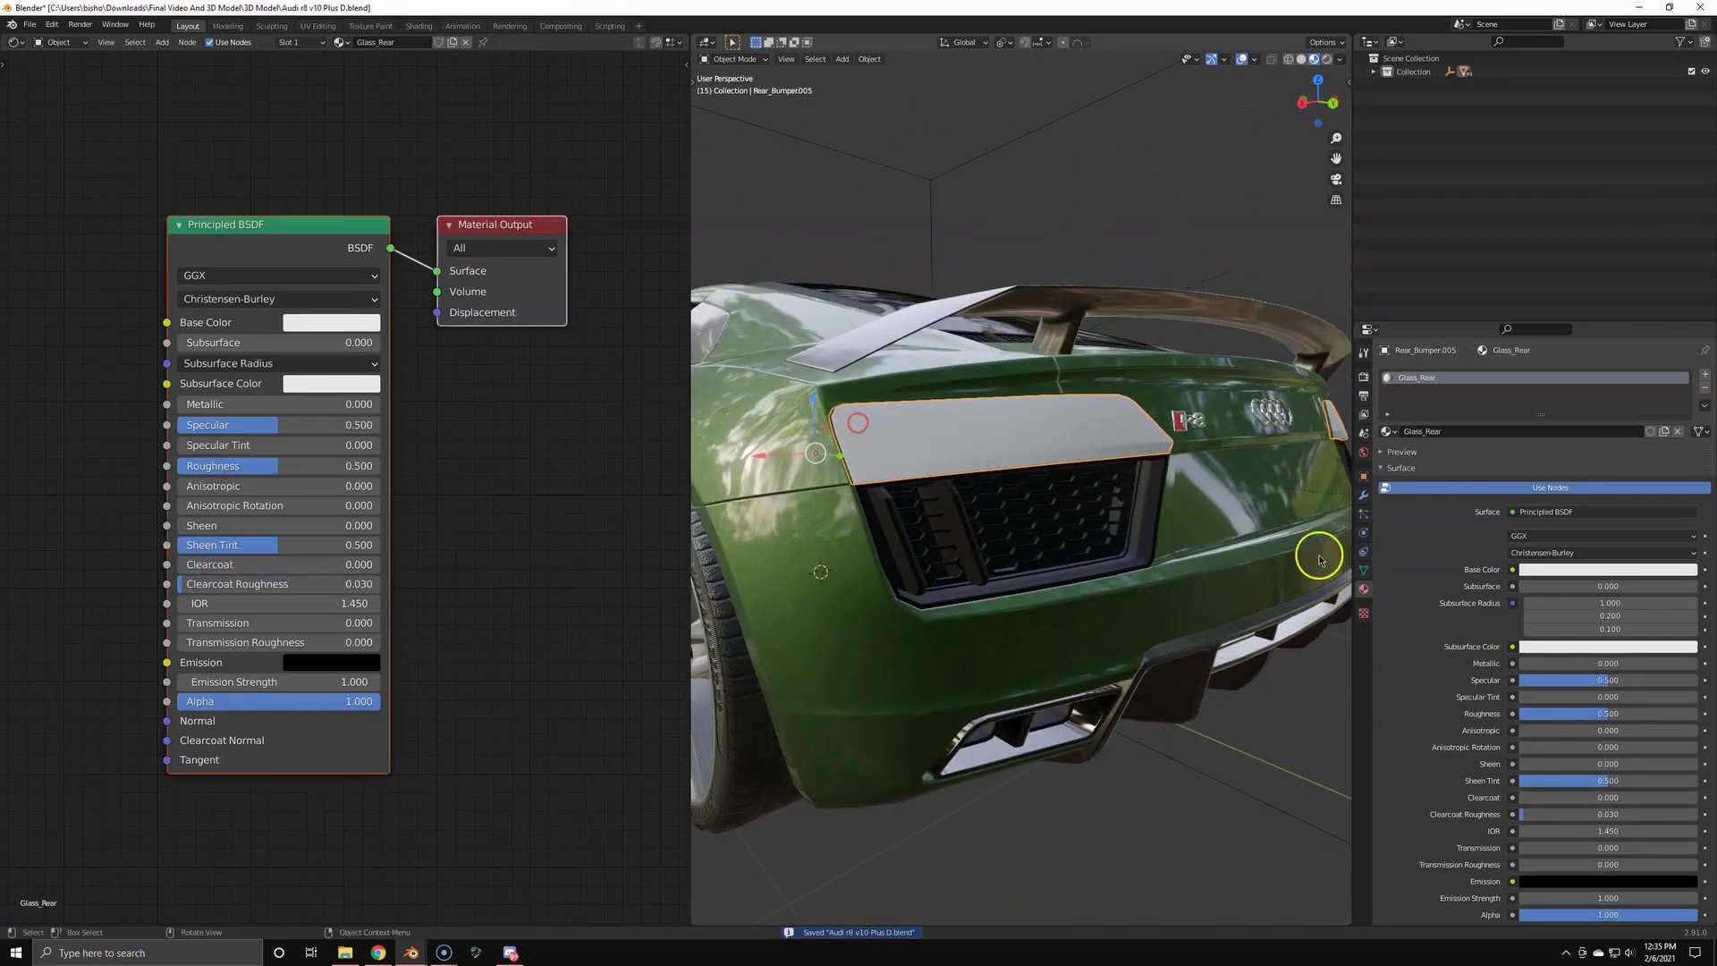
{"action": "scroll", "coordinate": [903, 428], "scroll_direction": "down", "scroll_amount": 4}
{"action": "left_click", "coordinate": [932, 348]}
{"action": "left_click", "coordinate": [457, 311]}
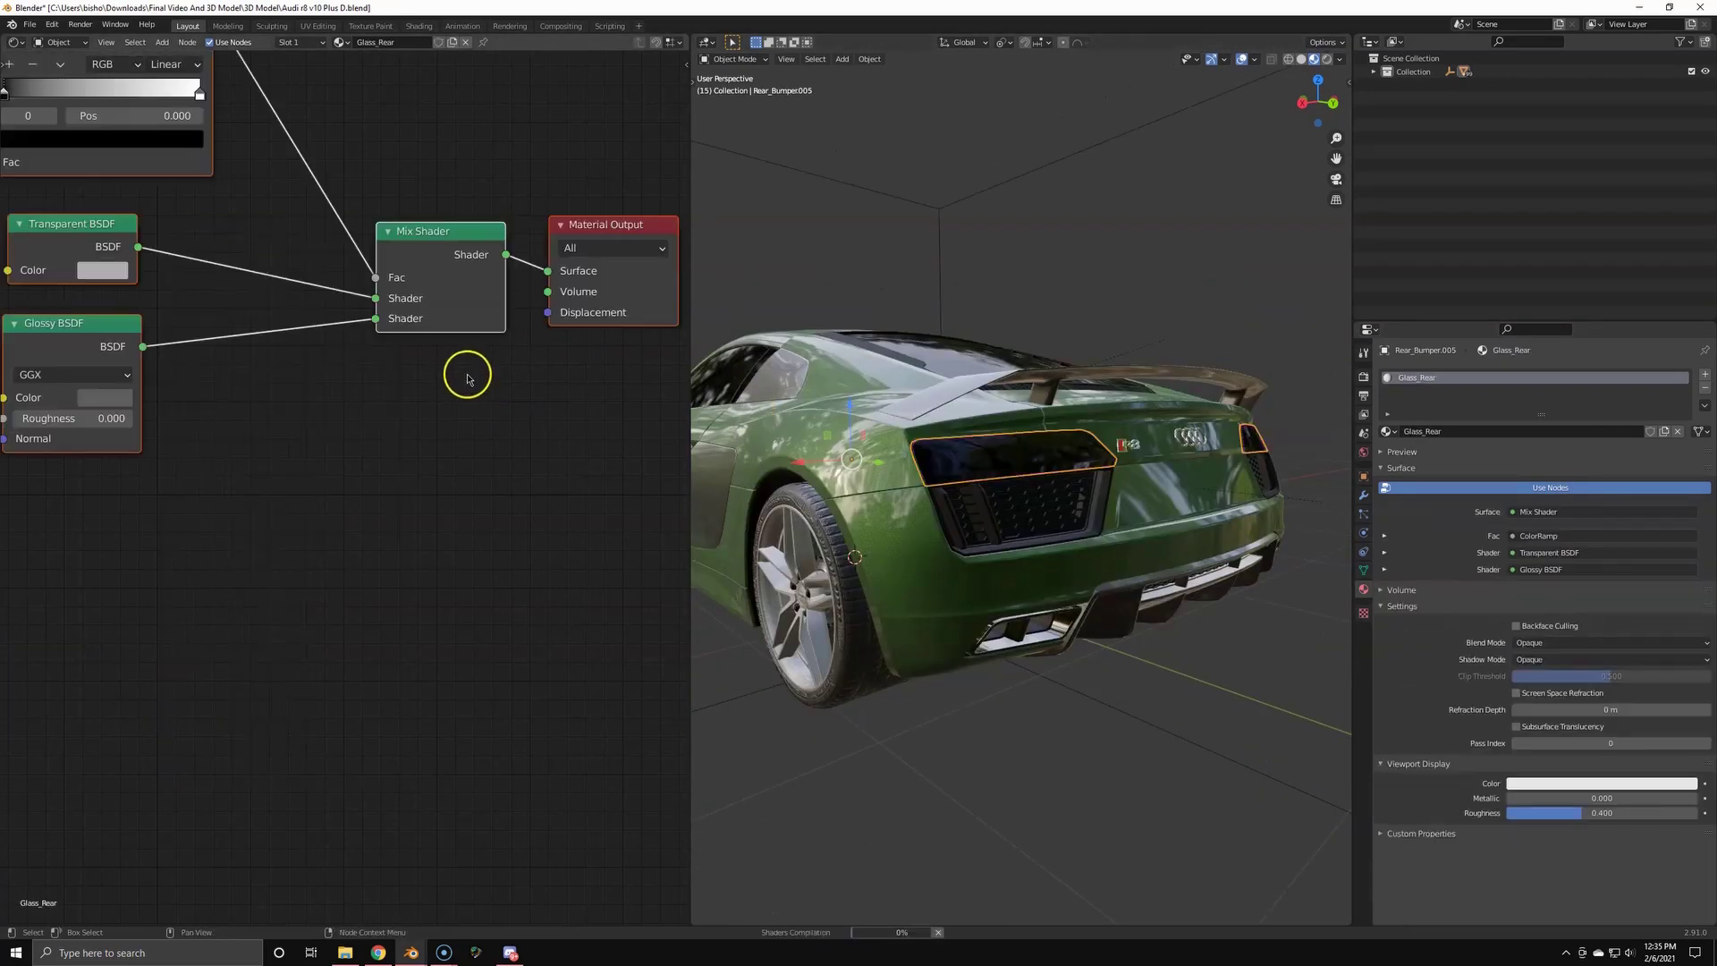
- Set the Glass_Rear material's Transparent BSDF color to white and its Blend Mode to Alpha Blend
{"action": "middle_click_drag", "start_coordinate": [591, 456], "coordinate": [518, 471]}
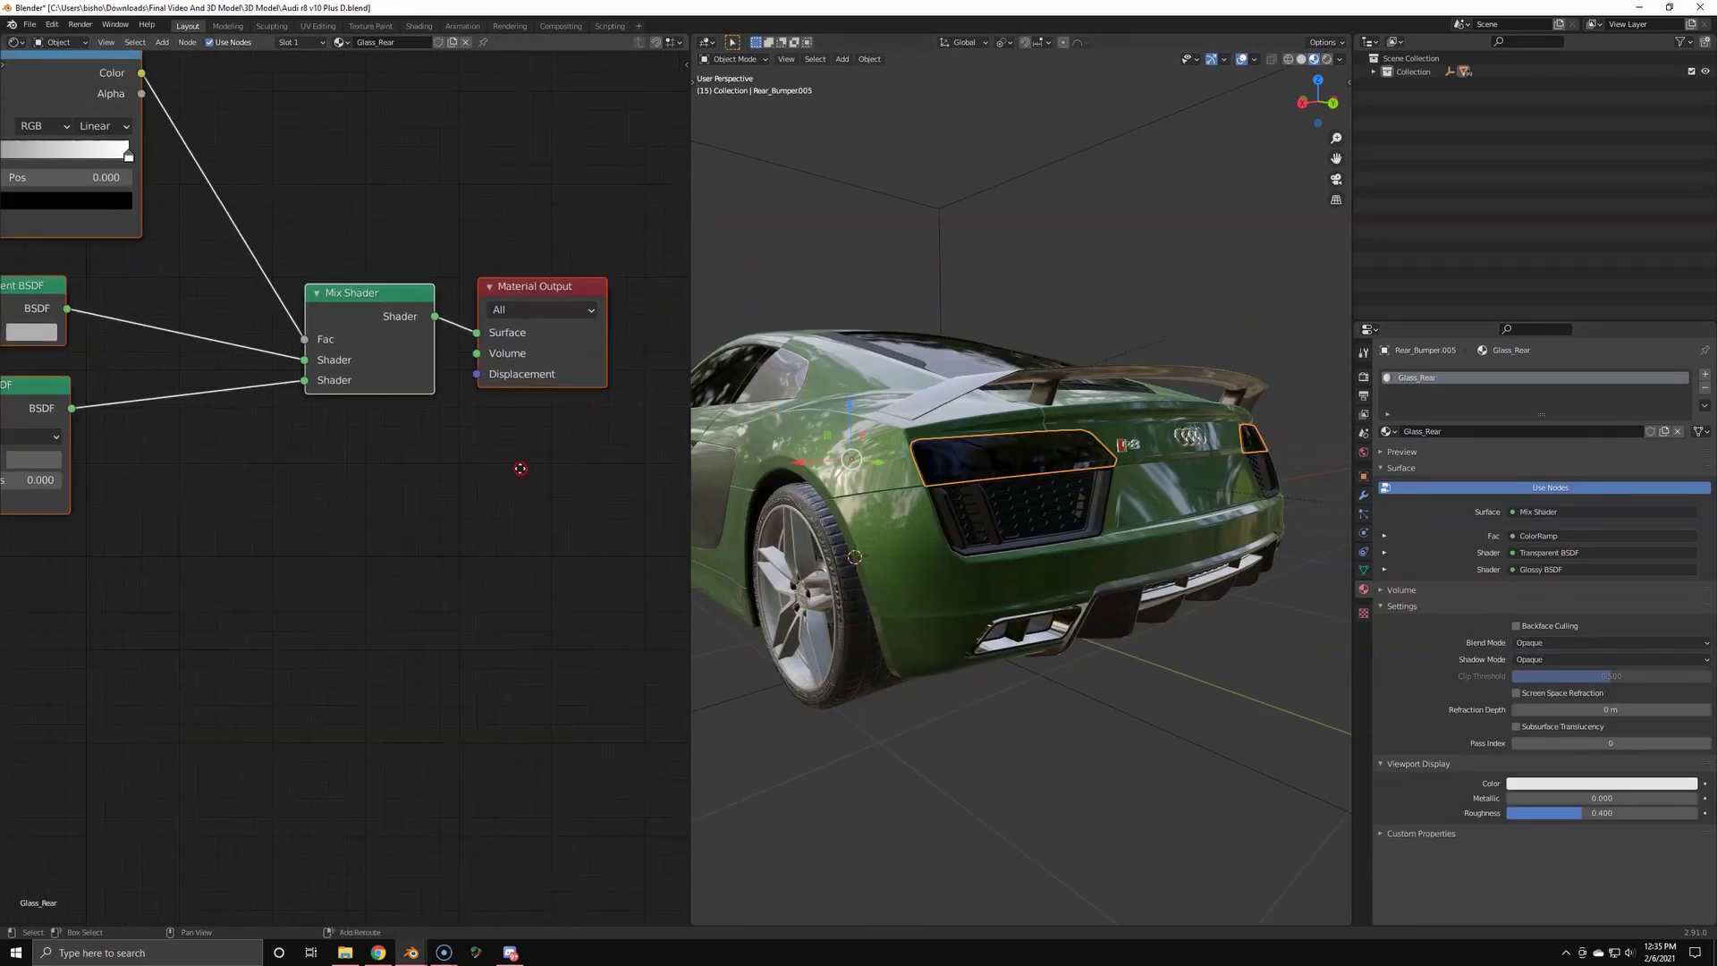
{"action": "scroll", "coordinate": [352, 459], "scroll_direction": "down", "scroll_amount": 1}
{"action": "middle_click_drag", "start_coordinate": [198, 394], "coordinate": [451, 501]}
{"action": "left_click", "coordinate": [358, 472]}
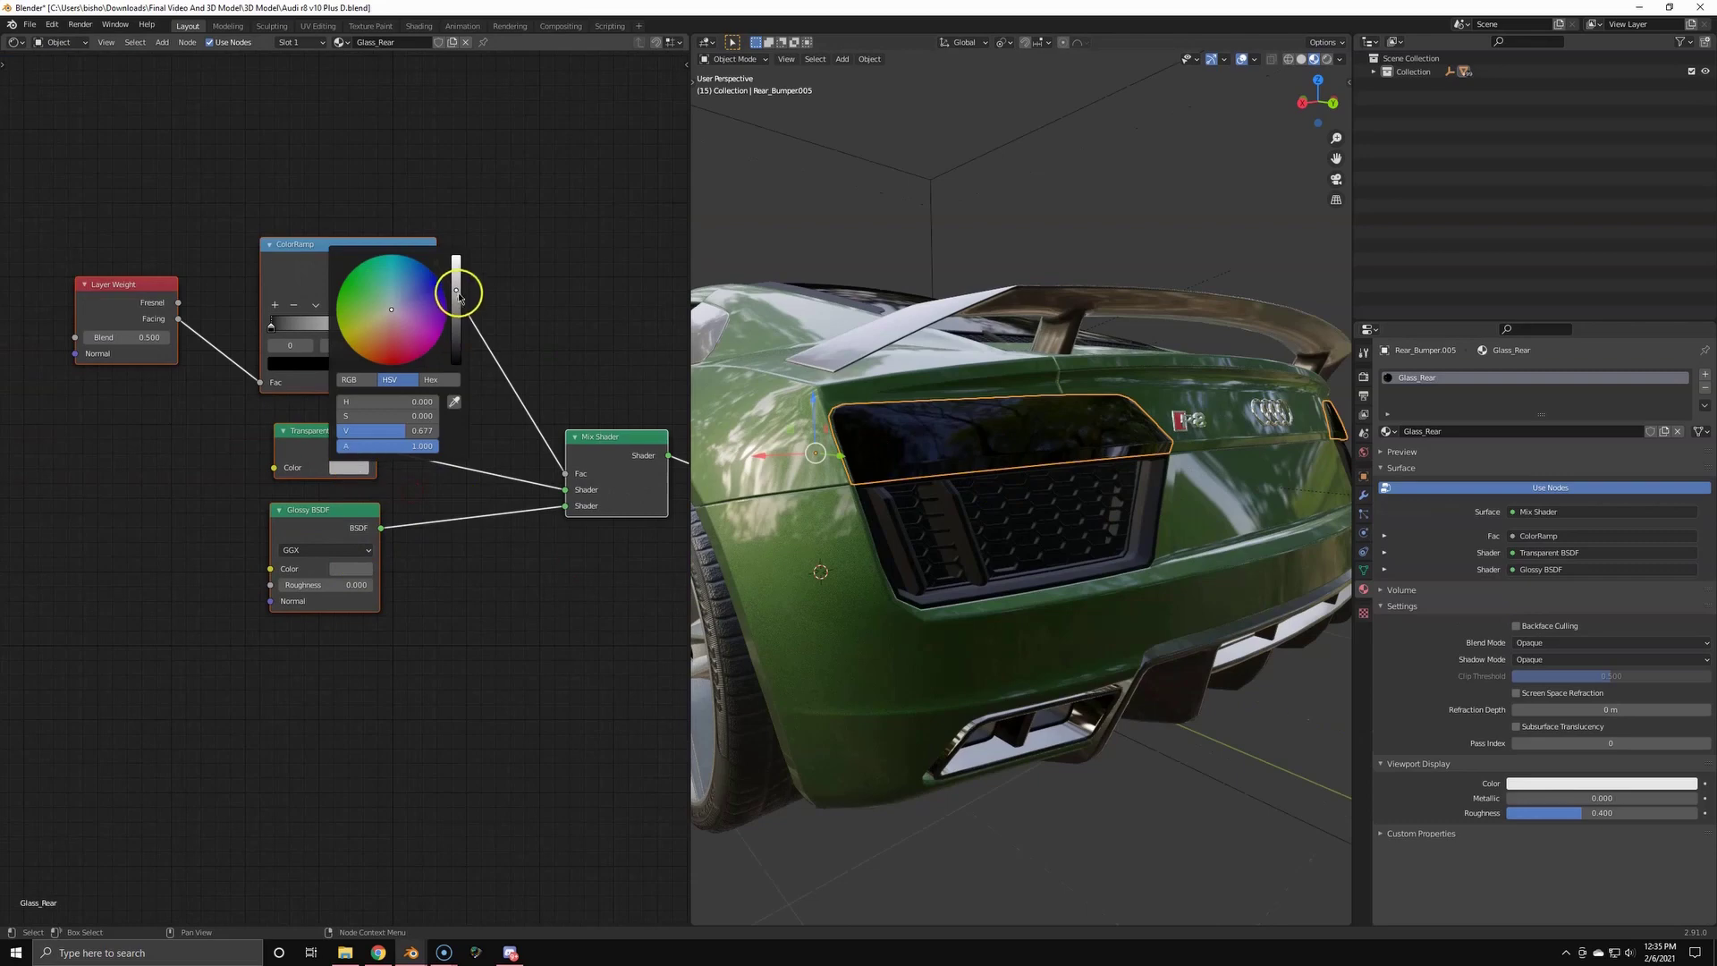
{"action": "left_click_drag", "start_coordinate": [457, 293], "coordinate": [473, 158]}
{"action": "left_click", "coordinate": [1558, 643]}
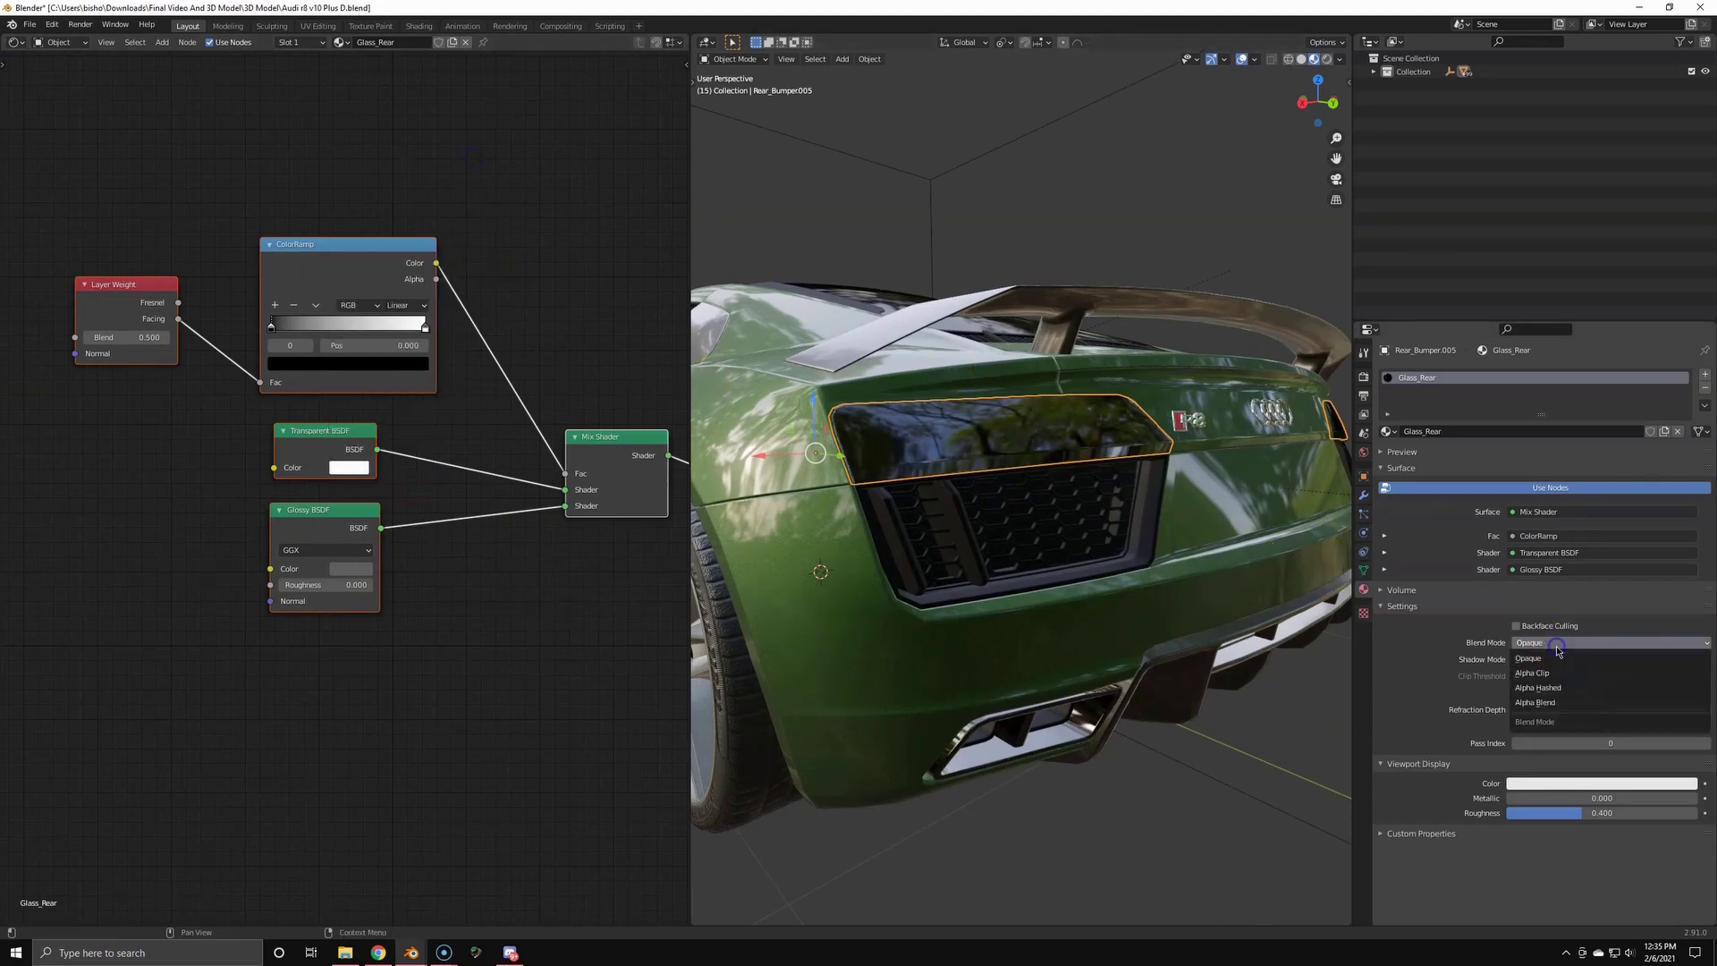
{"action": "left_click", "coordinate": [1555, 702]}
{"action": "middle_click_drag", "start_coordinate": [1288, 653], "coordinate": [1055, 527]}
{"action": "scroll", "coordinate": [901, 509], "scroll_direction": "up", "scroll_amount": 5}
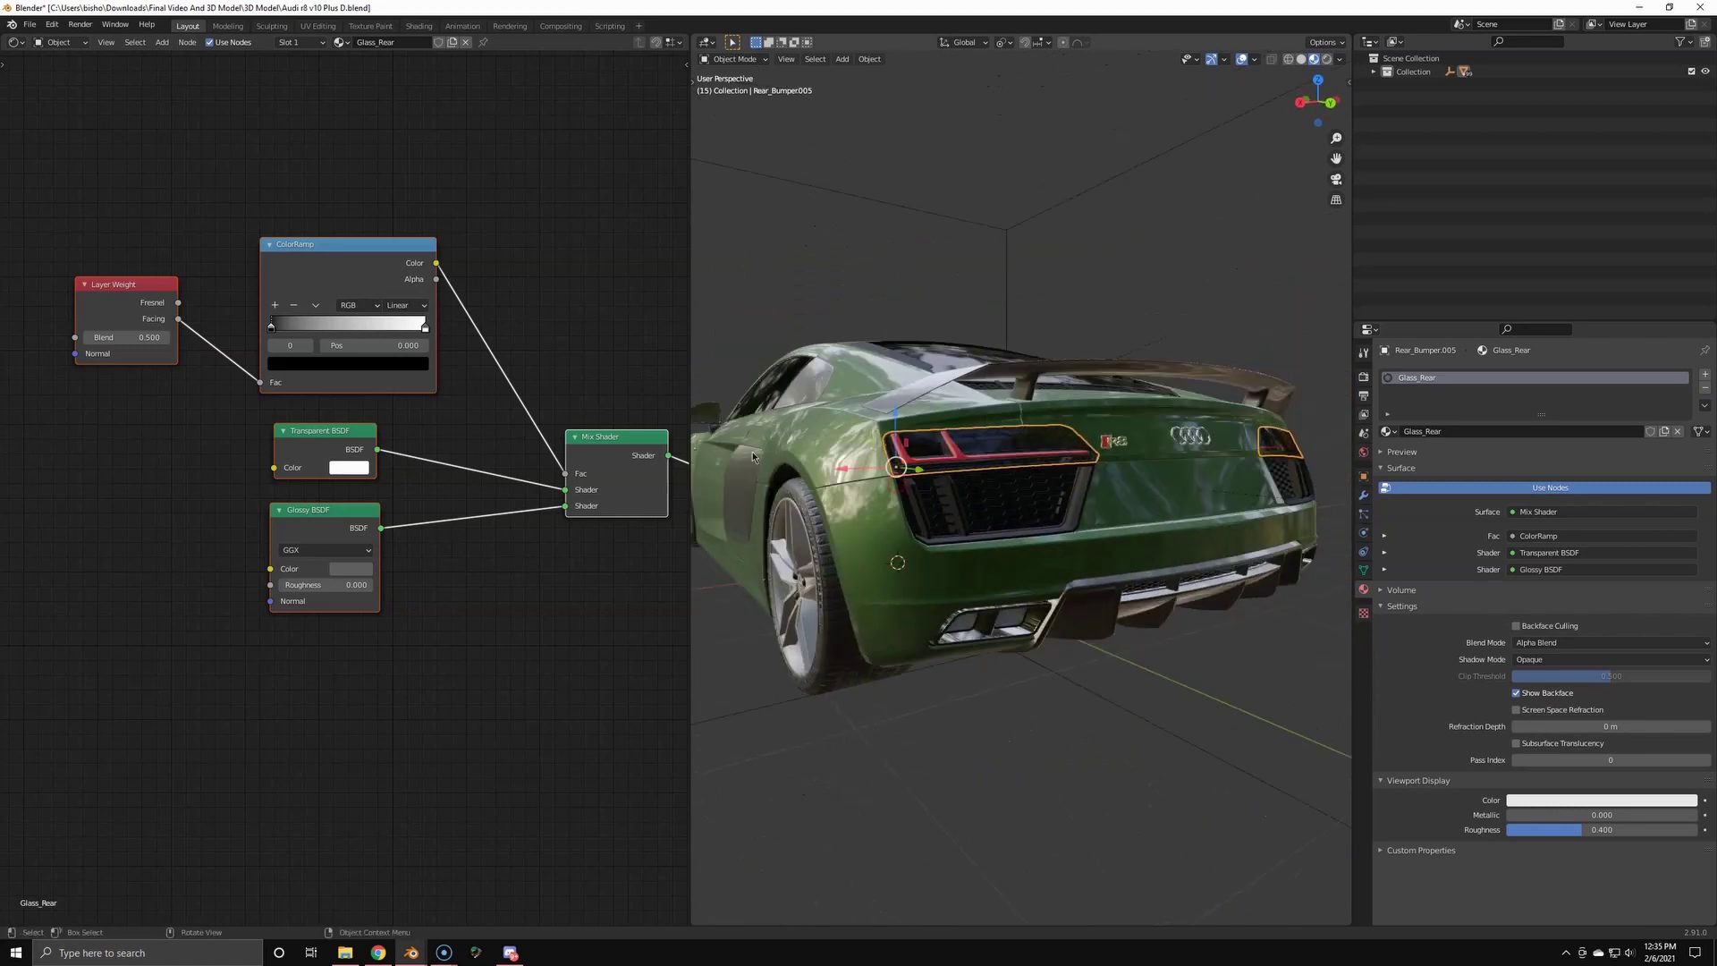
- Lighten the black stop of the Glass_Rear ColorRamp to grey for a more reflective rear light glass
{"action": "scroll", "coordinate": [264, 327], "scroll_direction": "up", "scroll_amount": 1}
{"action": "left_click", "coordinate": [328, 358]}
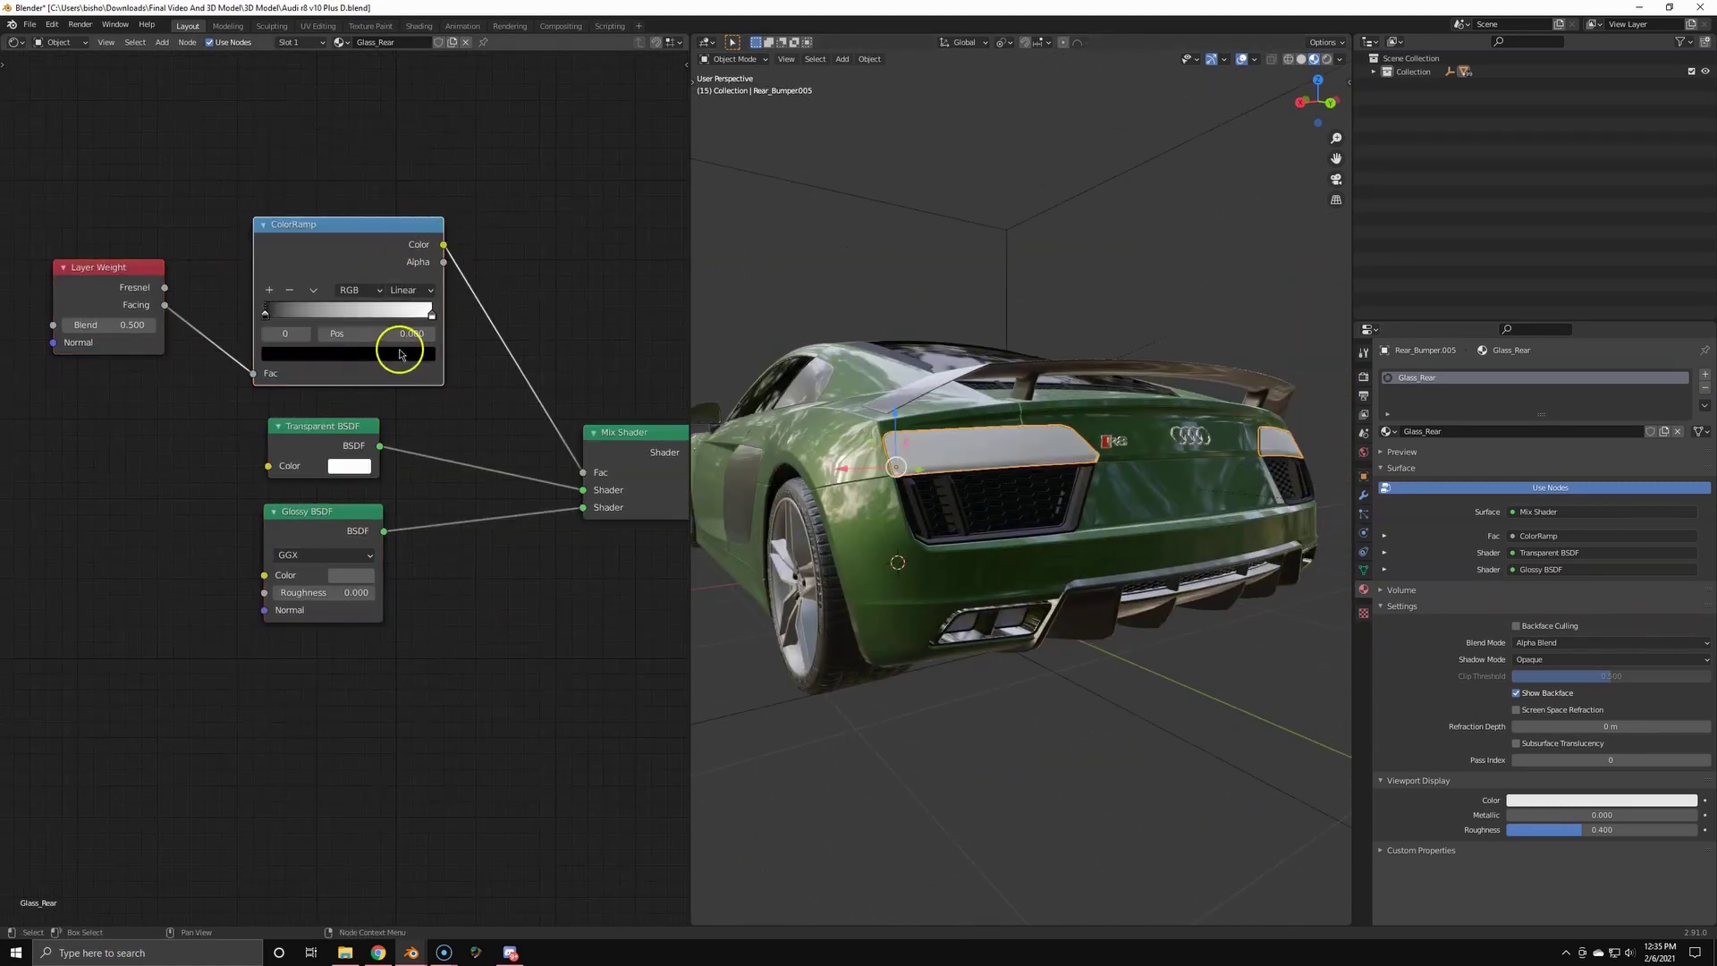
{"action": "left_click", "coordinate": [319, 350]}
{"action": "mouse_move", "coordinate": [401, 238]}
{"action": "left_mouse_down"}
{"action": "mouse_move", "coordinate": [400, 161]}
{"action": "mouse_move", "coordinate": [399, 204]}
{"action": "left_mouse_up"}
{"action": "middle_click_drag", "start_coordinate": [1014, 396], "coordinate": [991, 426]}
{"action": "scroll", "coordinate": [866, 441], "scroll_direction": "down", "scroll_amount": 4}
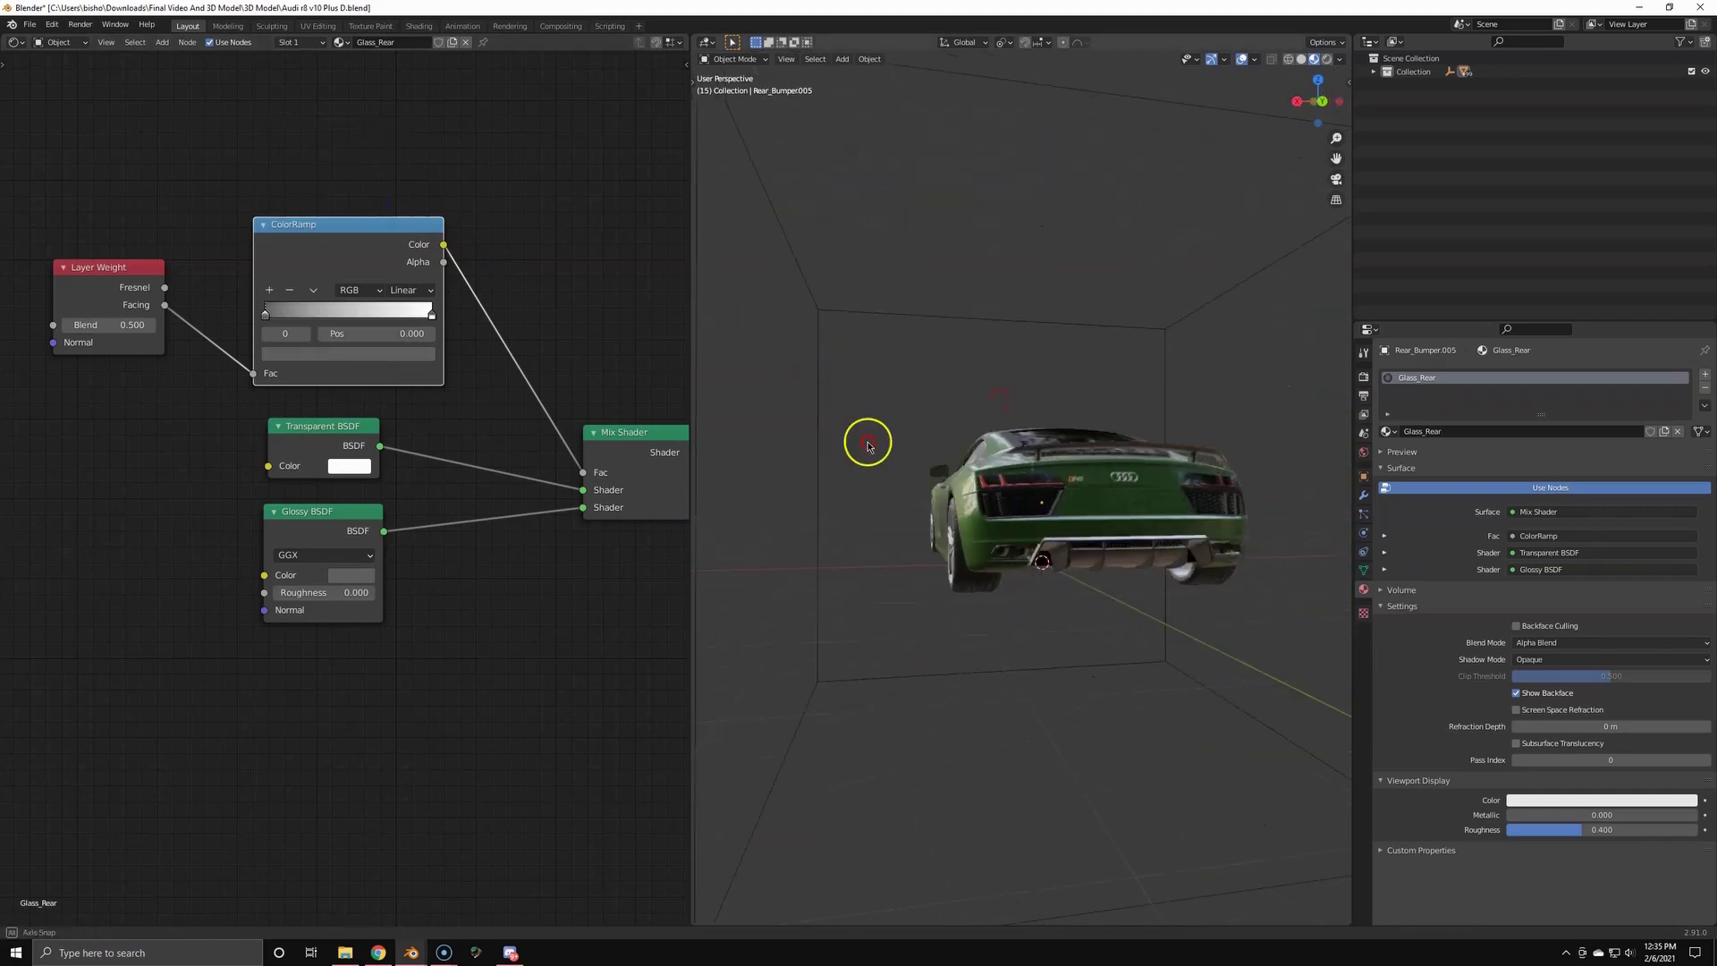
- Enlarge the 3D viewport around the finished car and save the file
{"action": "middle_click_drag", "start_coordinate": [867, 441], "coordinate": [902, 557]}
{"action": "scroll", "coordinate": [1037, 437], "scroll_direction": "up", "scroll_amount": 2}
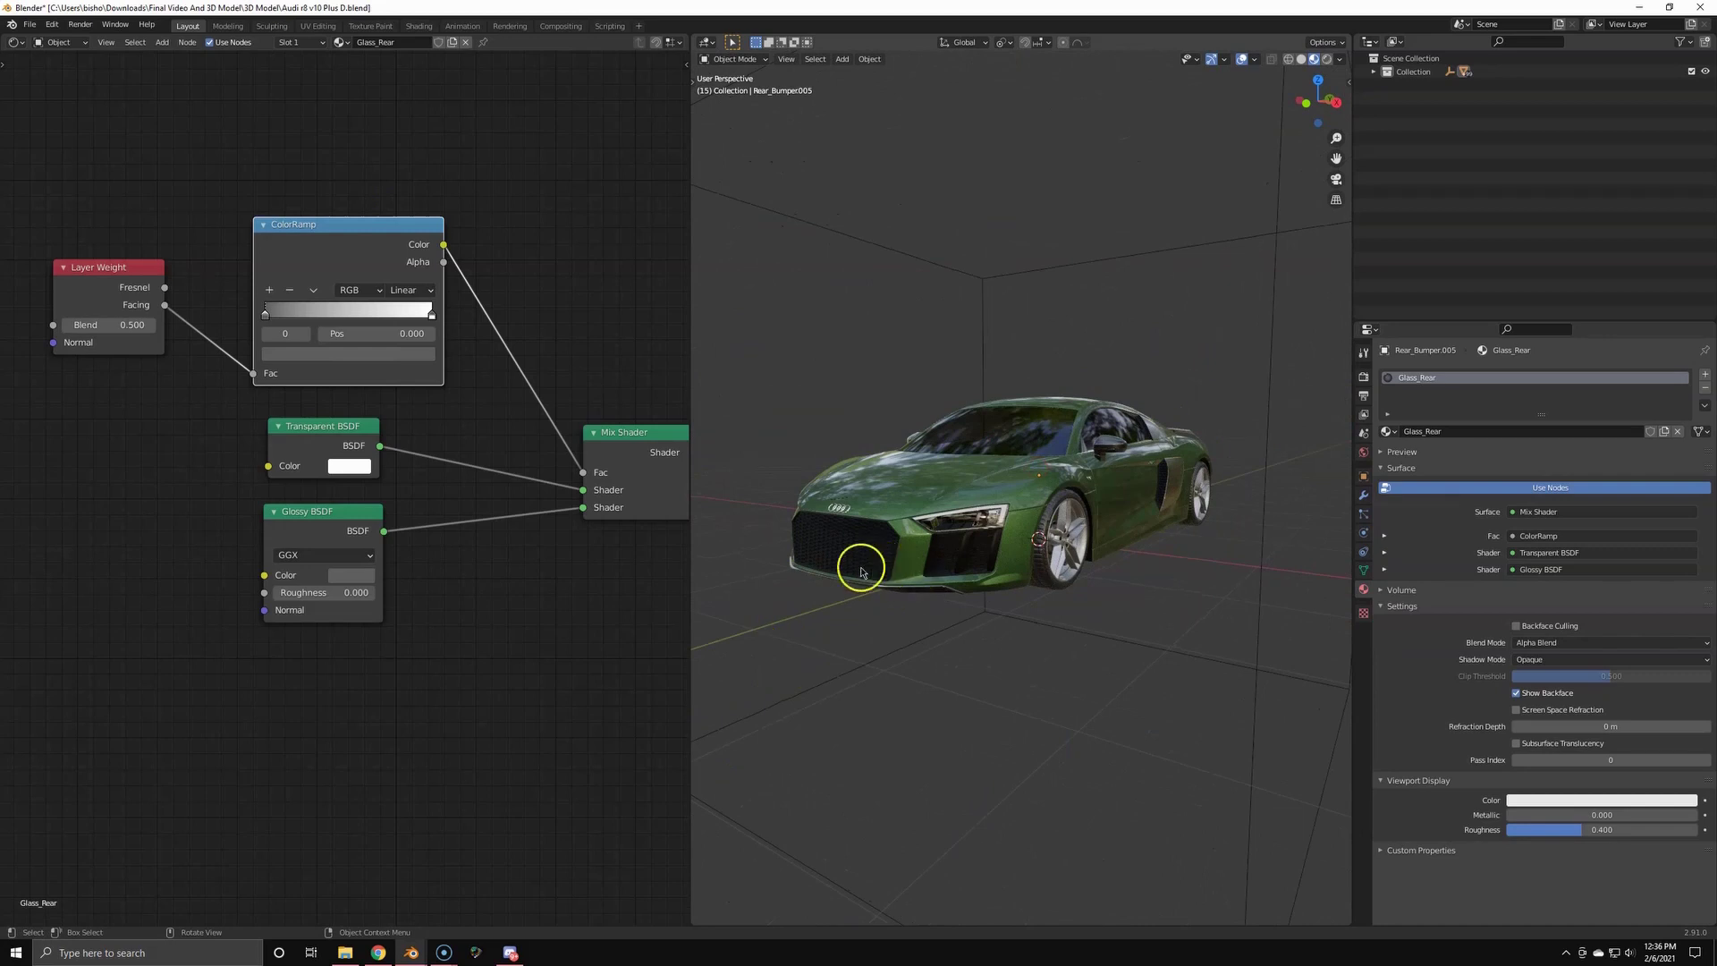
{"action": "left_click_drag", "start_coordinate": [690, 690], "coordinate": [456, 694]}
{"action": "middle_click_drag", "start_coordinate": [877, 626], "coordinate": [828, 625]}
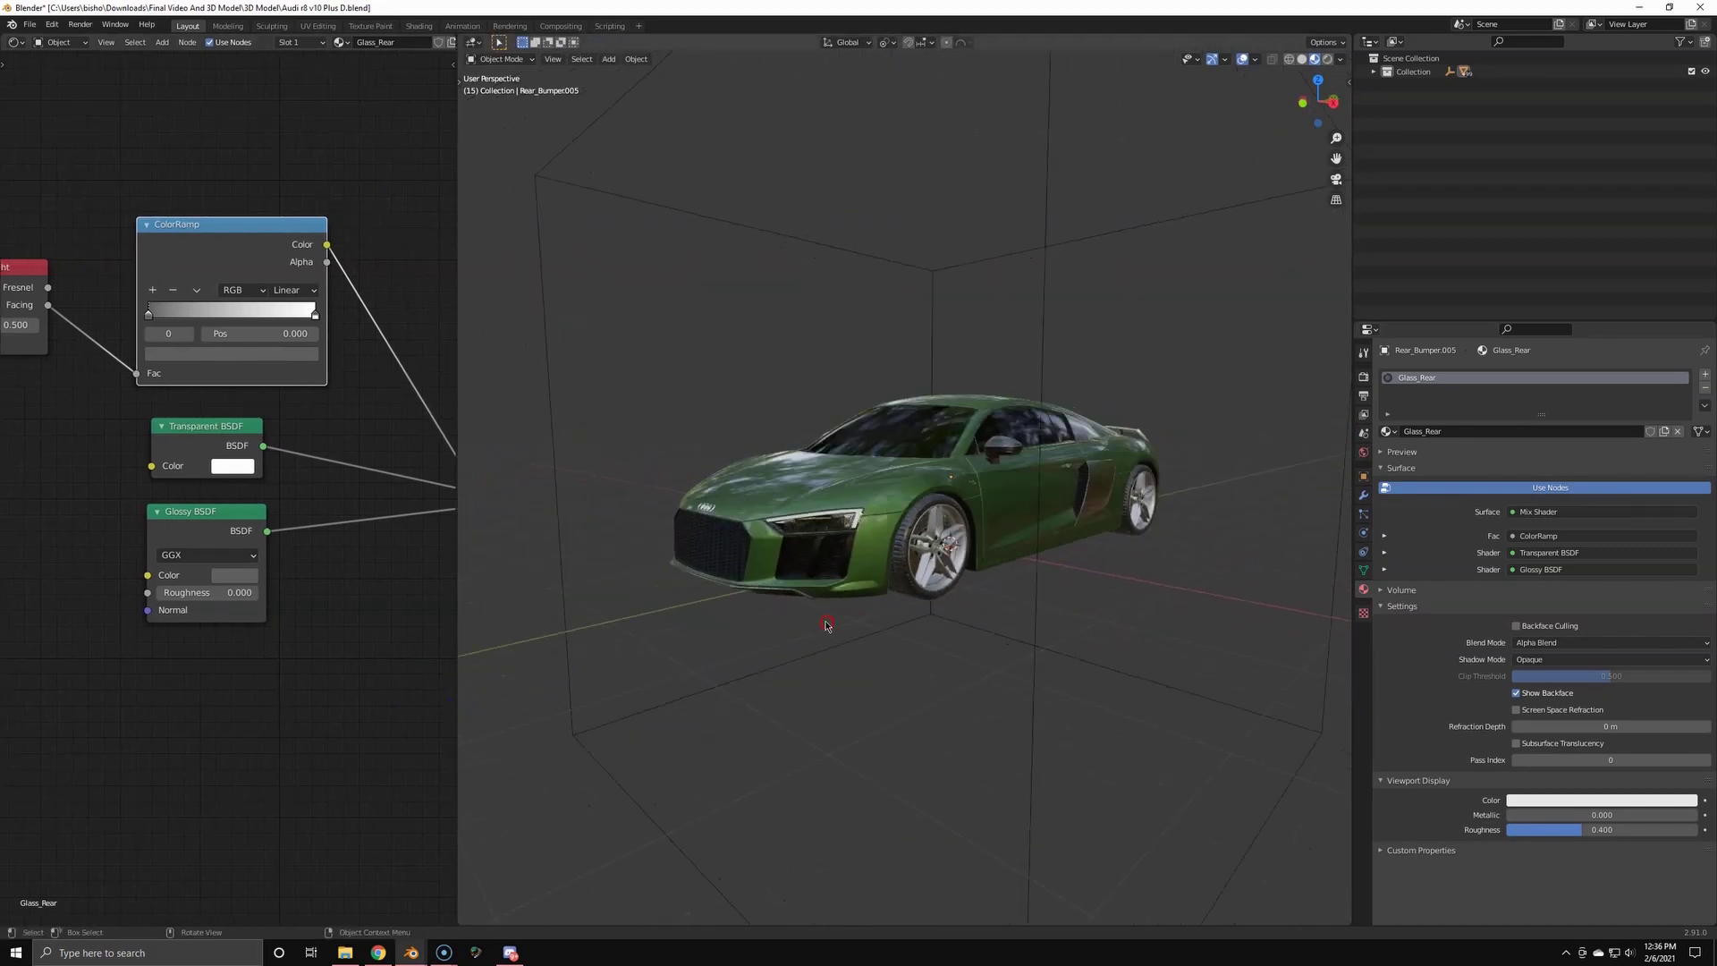
{"action": "key", "text": "ctrl+s"}
- Add a plane under the car and scale it into a ground rectangle extending beyond the body, narrower along X
{"action": "key", "text": "shift+a"}
{"action": "mouse_move", "coordinate": [894, 618]}
{"action": "left_click", "coordinate": [961, 620]}
{"action": "key", "text": "s"}
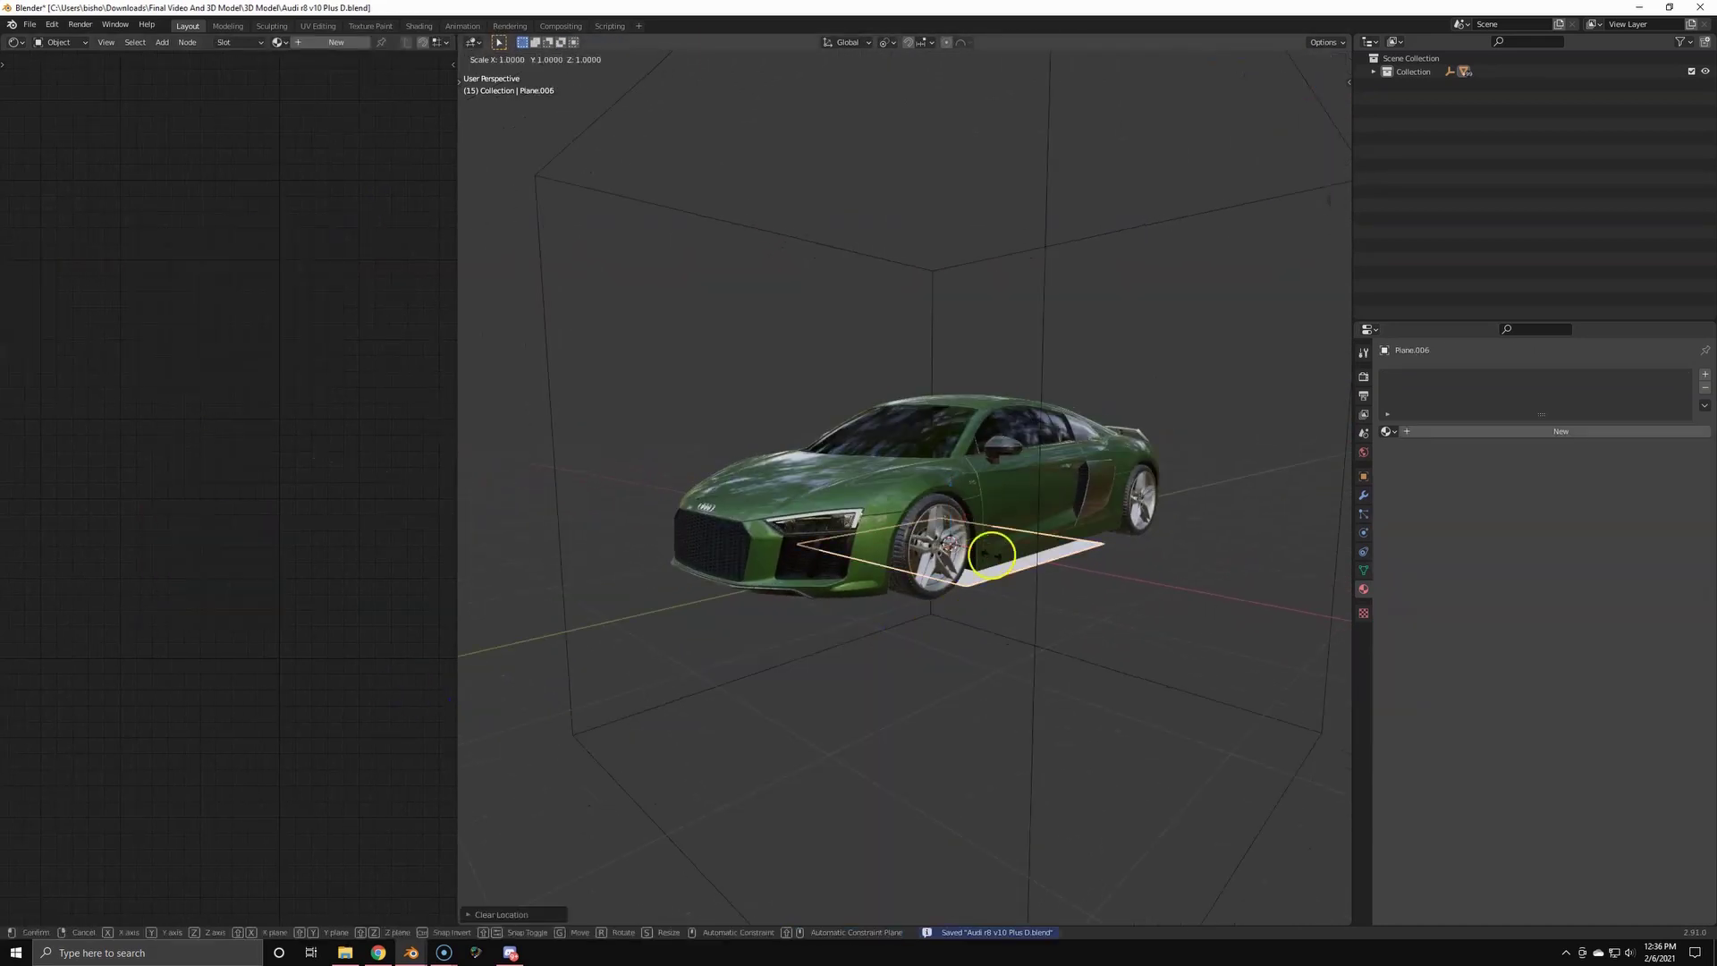
{"action": "key", "text": "KP_7"}
{"action": "key", "text": "x"}
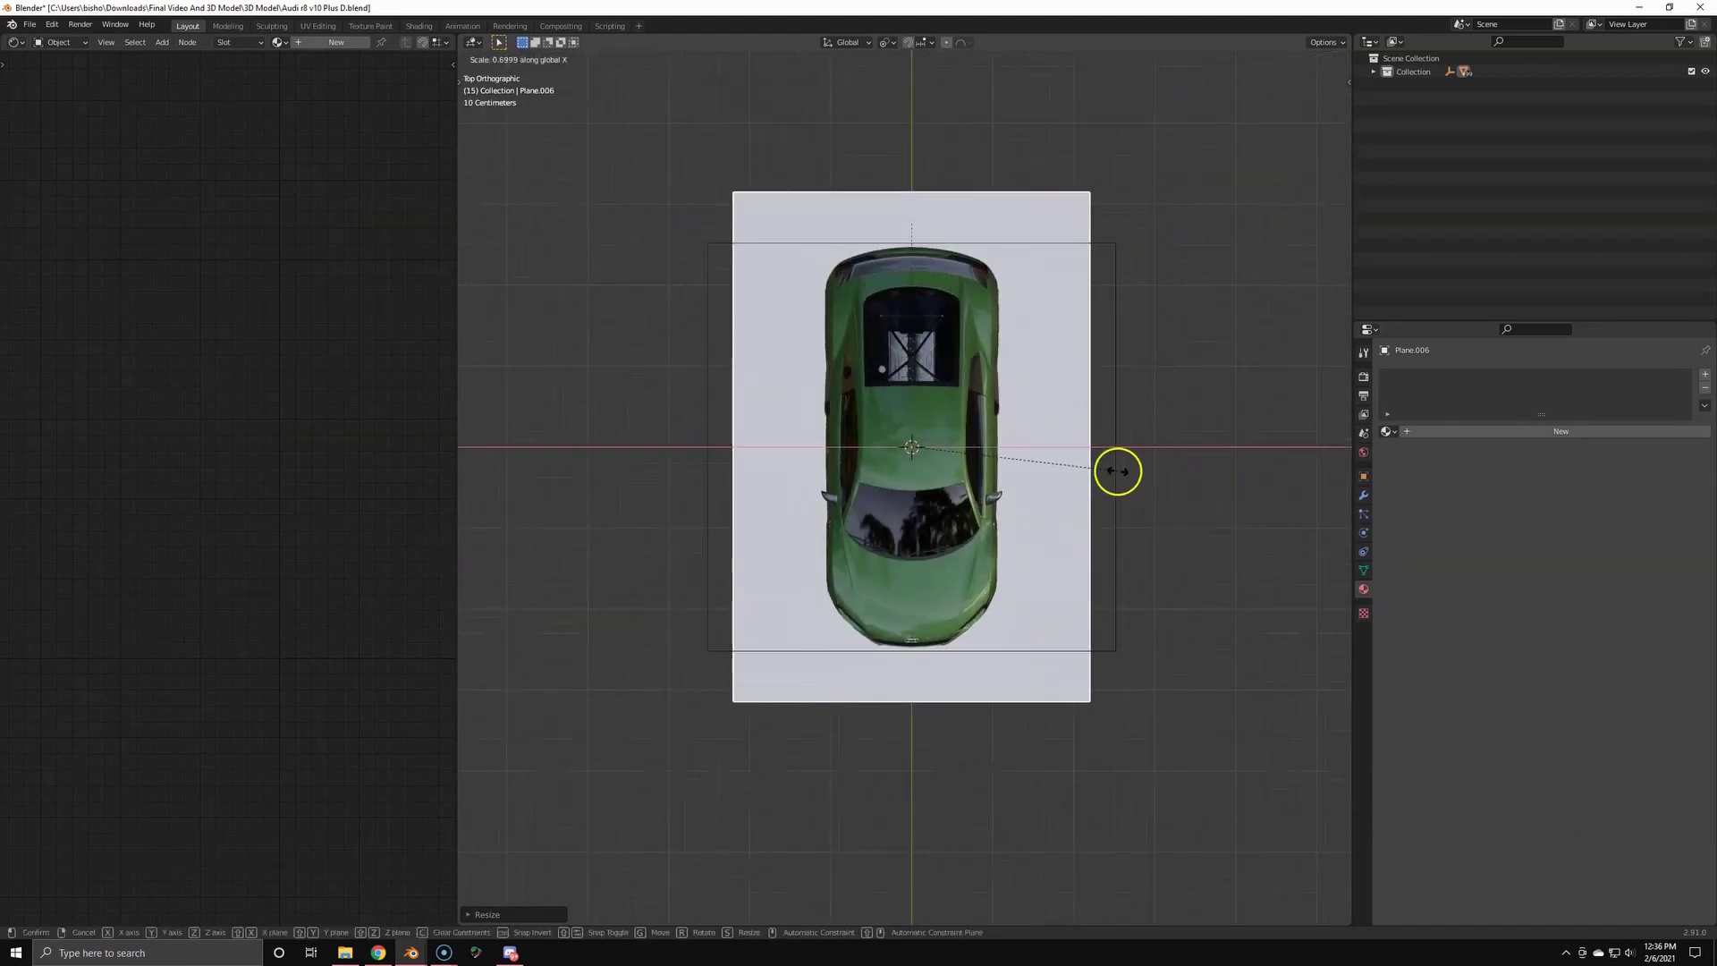
{"action": "left_click", "coordinate": [1092, 468]}
- Show the scene in rendered shading and set the render engine to Cycles
{"action": "mouse_move", "coordinate": [1092, 468]}
{"action": "middle_mouse_down"}
{"action": "mouse_move", "coordinate": [988, 429]}
{"action": "mouse_move", "coordinate": [986, 505]}
{"action": "middle_mouse_up"}
{"action": "key", "text": "z"}
{"action": "left_click", "coordinate": [996, 422]}
{"action": "left_click", "coordinate": [1363, 377]}
{"action": "left_click", "coordinate": [1565, 375]}
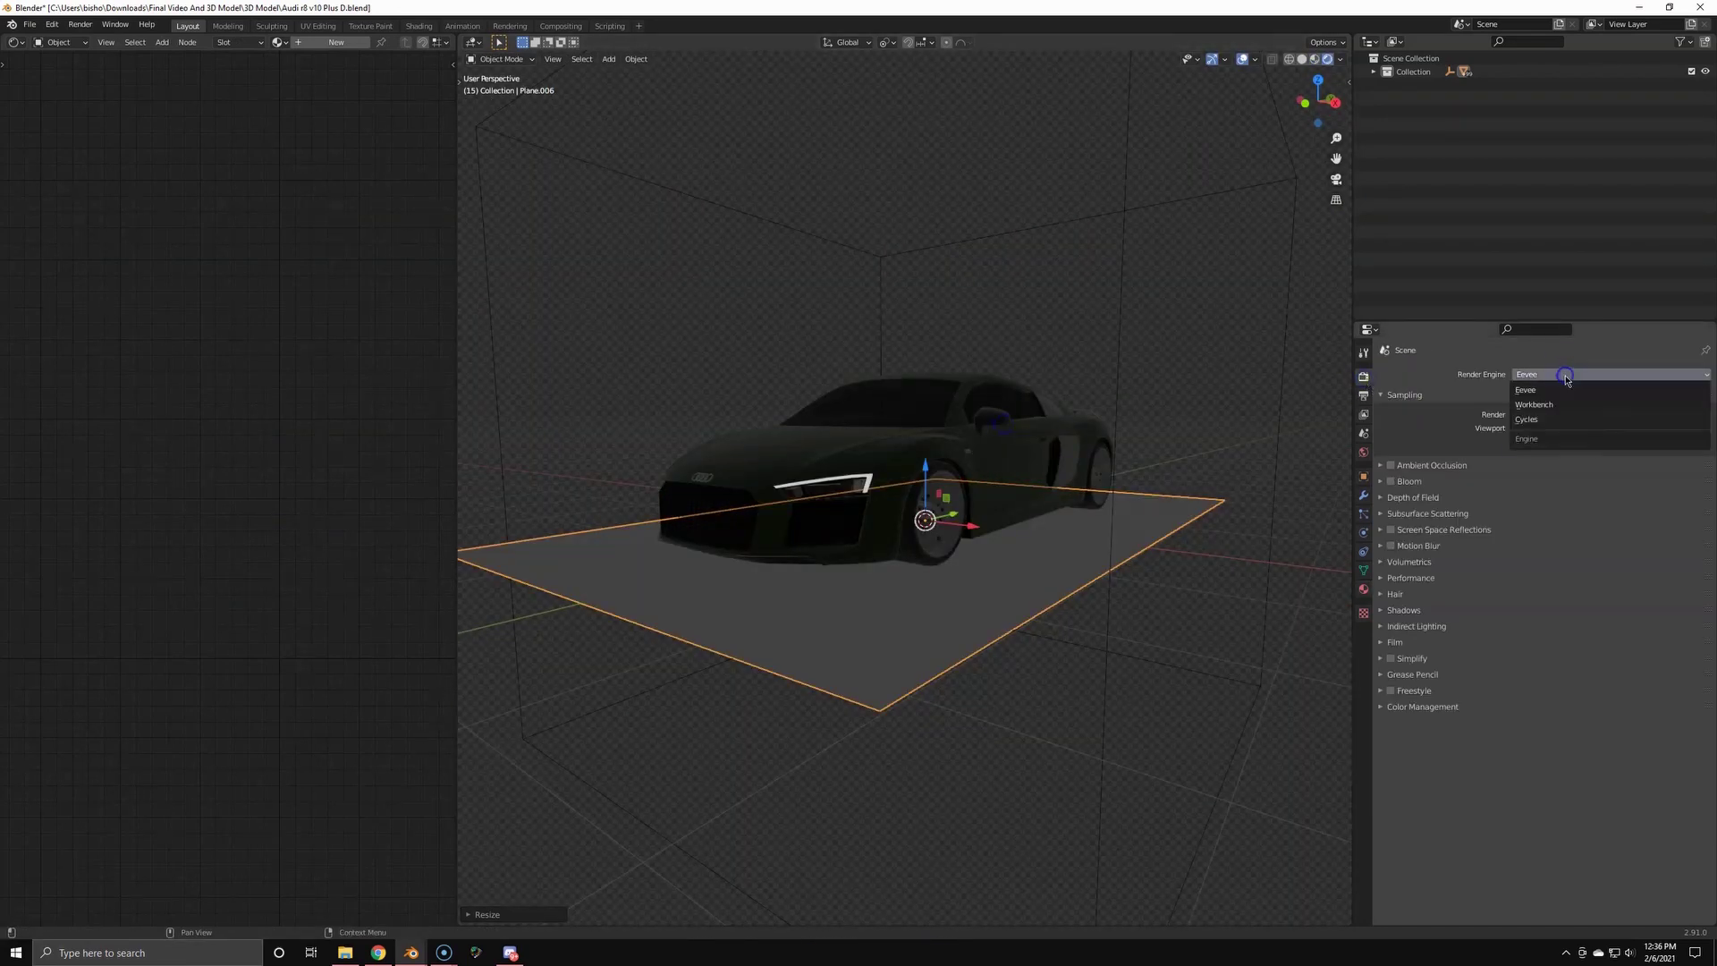
{"action": "left_click", "coordinate": [1532, 421]}
{"action": "mouse_move", "coordinate": [1035, 469]}
{"action": "middle_mouse_down"}
{"action": "mouse_move", "coordinate": [867, 475]}
{"action": "mouse_move", "coordinate": [1021, 475]}
{"action": "middle_mouse_up"}
- Set the world background strength to 5
{"action": "left_click", "coordinate": [1364, 452]}
{"action": "left_click", "coordinate": [1599, 471]}
{"action": "type", "text": "5"}
{"action": "left_click", "coordinate": [1602, 703]}
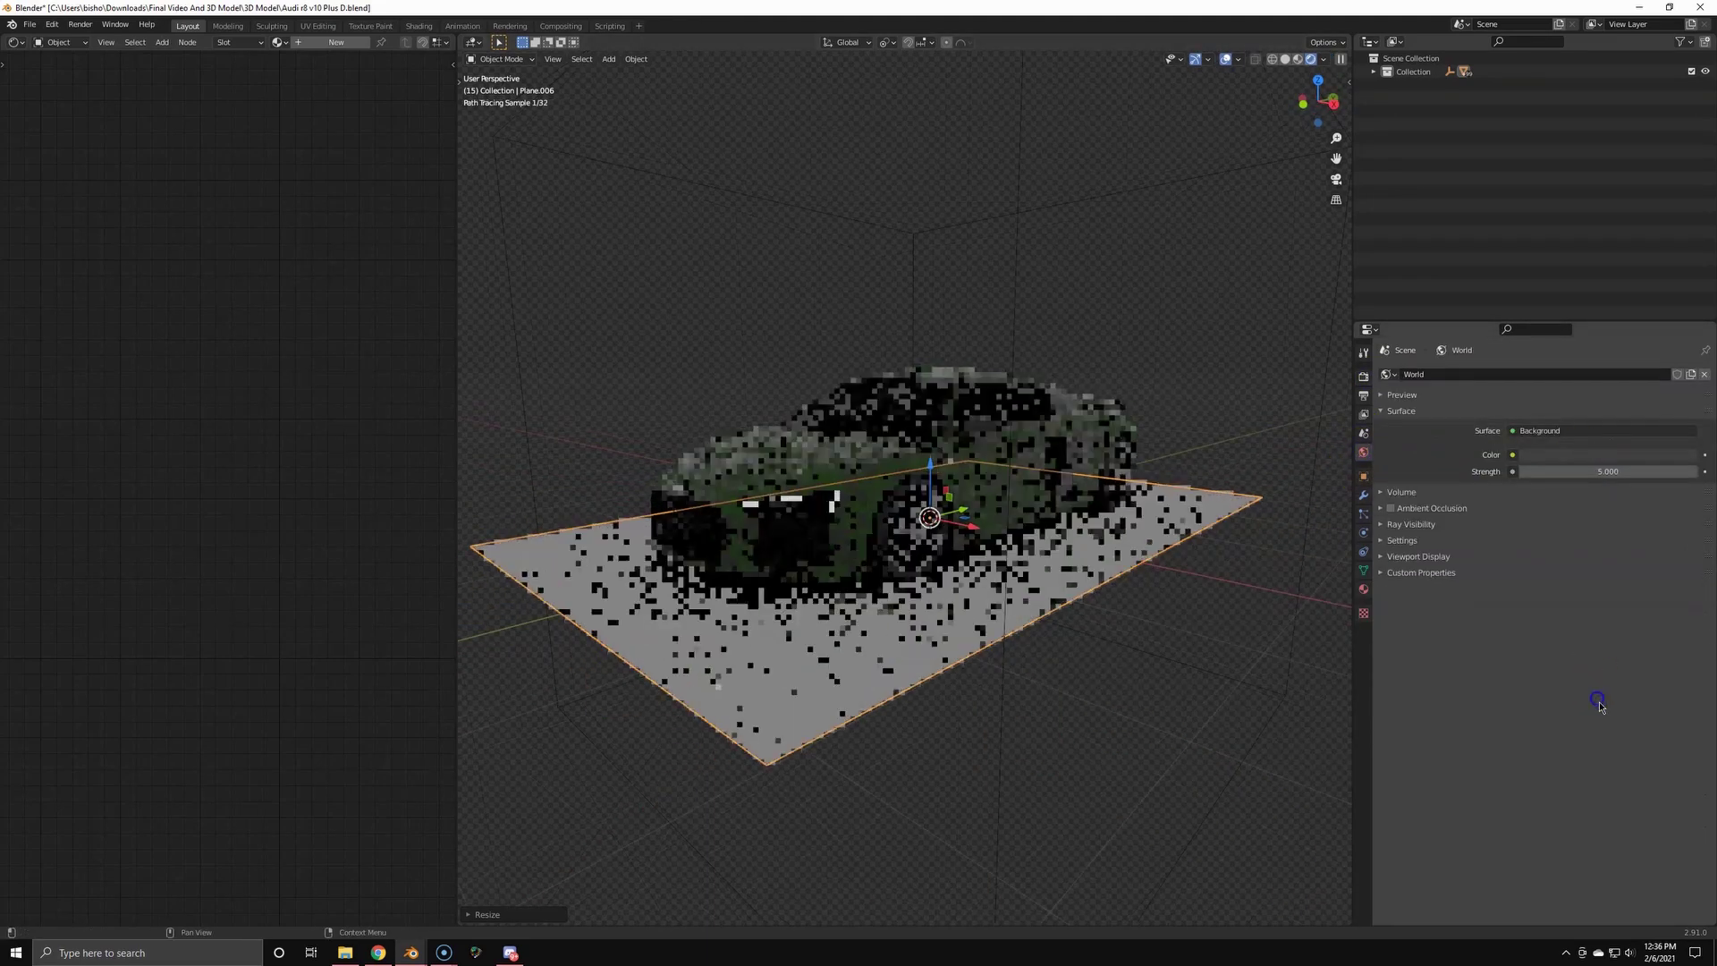
- Return to solid shading and give the ground plane a new material named BAKE with a white Diffuse BSDF surface
{"action": "middle_click_drag", "start_coordinate": [989, 534], "coordinate": [1064, 534]}
{"action": "key", "text": "z"}
{"action": "left_click", "coordinate": [1172, 539]}
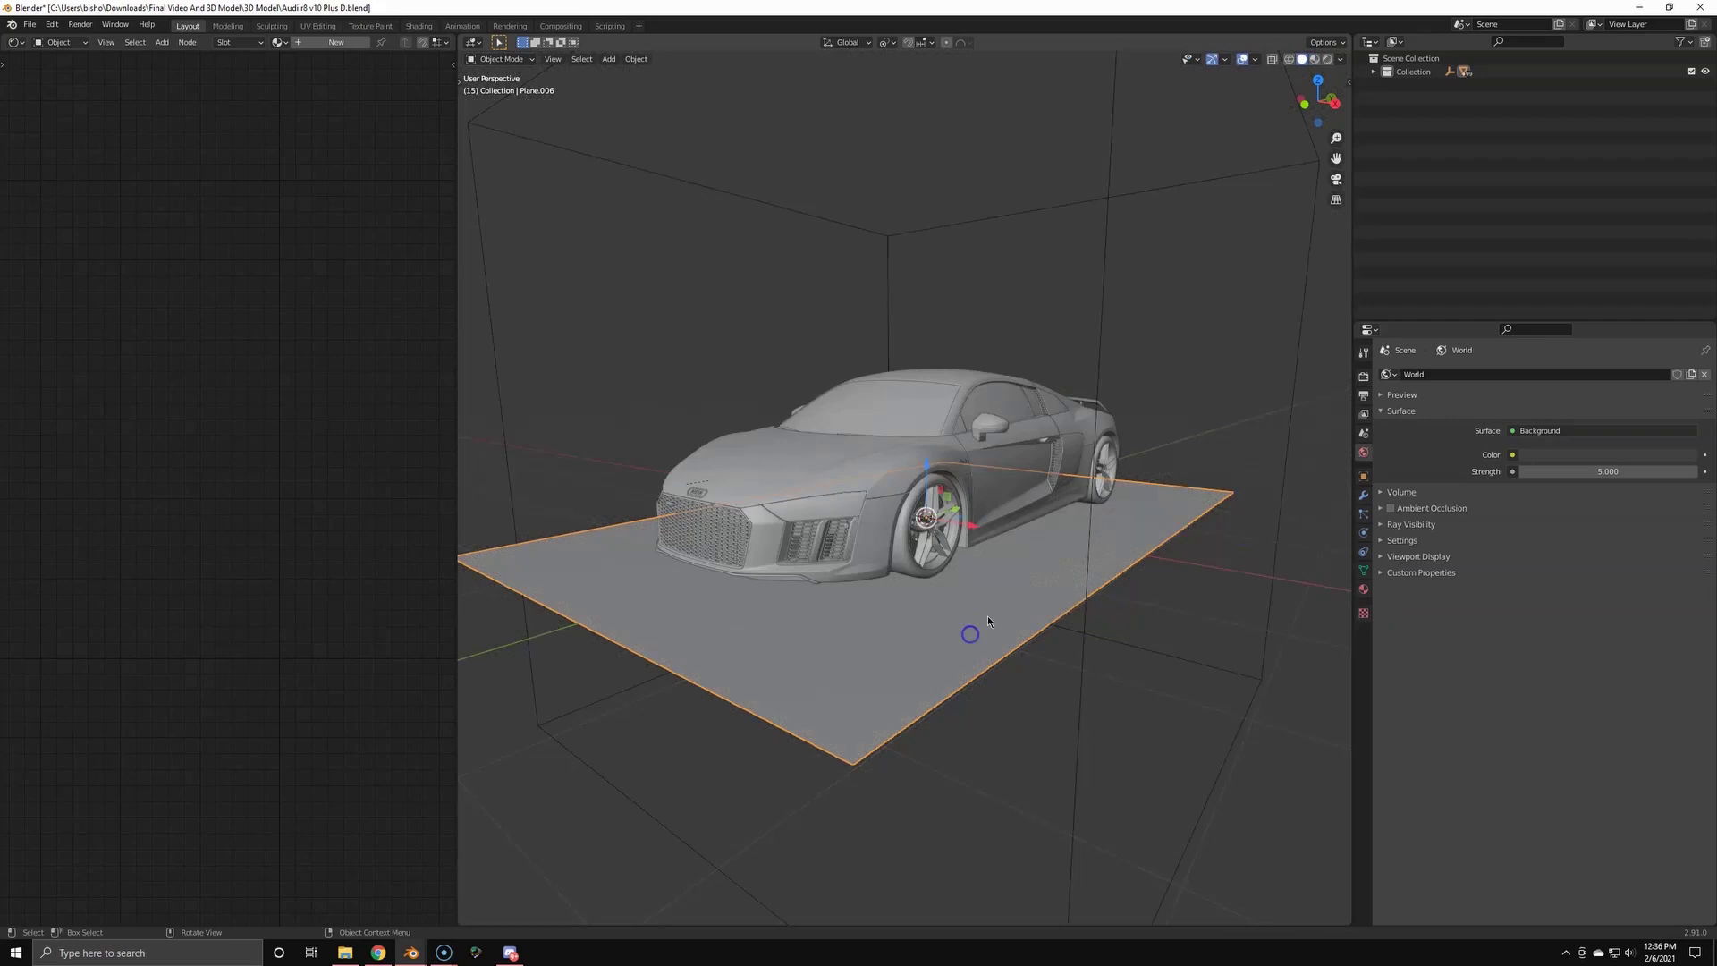
{"action": "scroll", "coordinate": [1077, 549], "scroll_direction": "down", "scroll_amount": 1}
{"action": "mouse_move", "coordinate": [987, 615]}
{"action": "middle_mouse_down"}
{"action": "mouse_move", "coordinate": [1077, 548]}
{"action": "mouse_move", "coordinate": [1062, 537]}
{"action": "middle_mouse_up"}
{"action": "left_click", "coordinate": [1363, 589]}
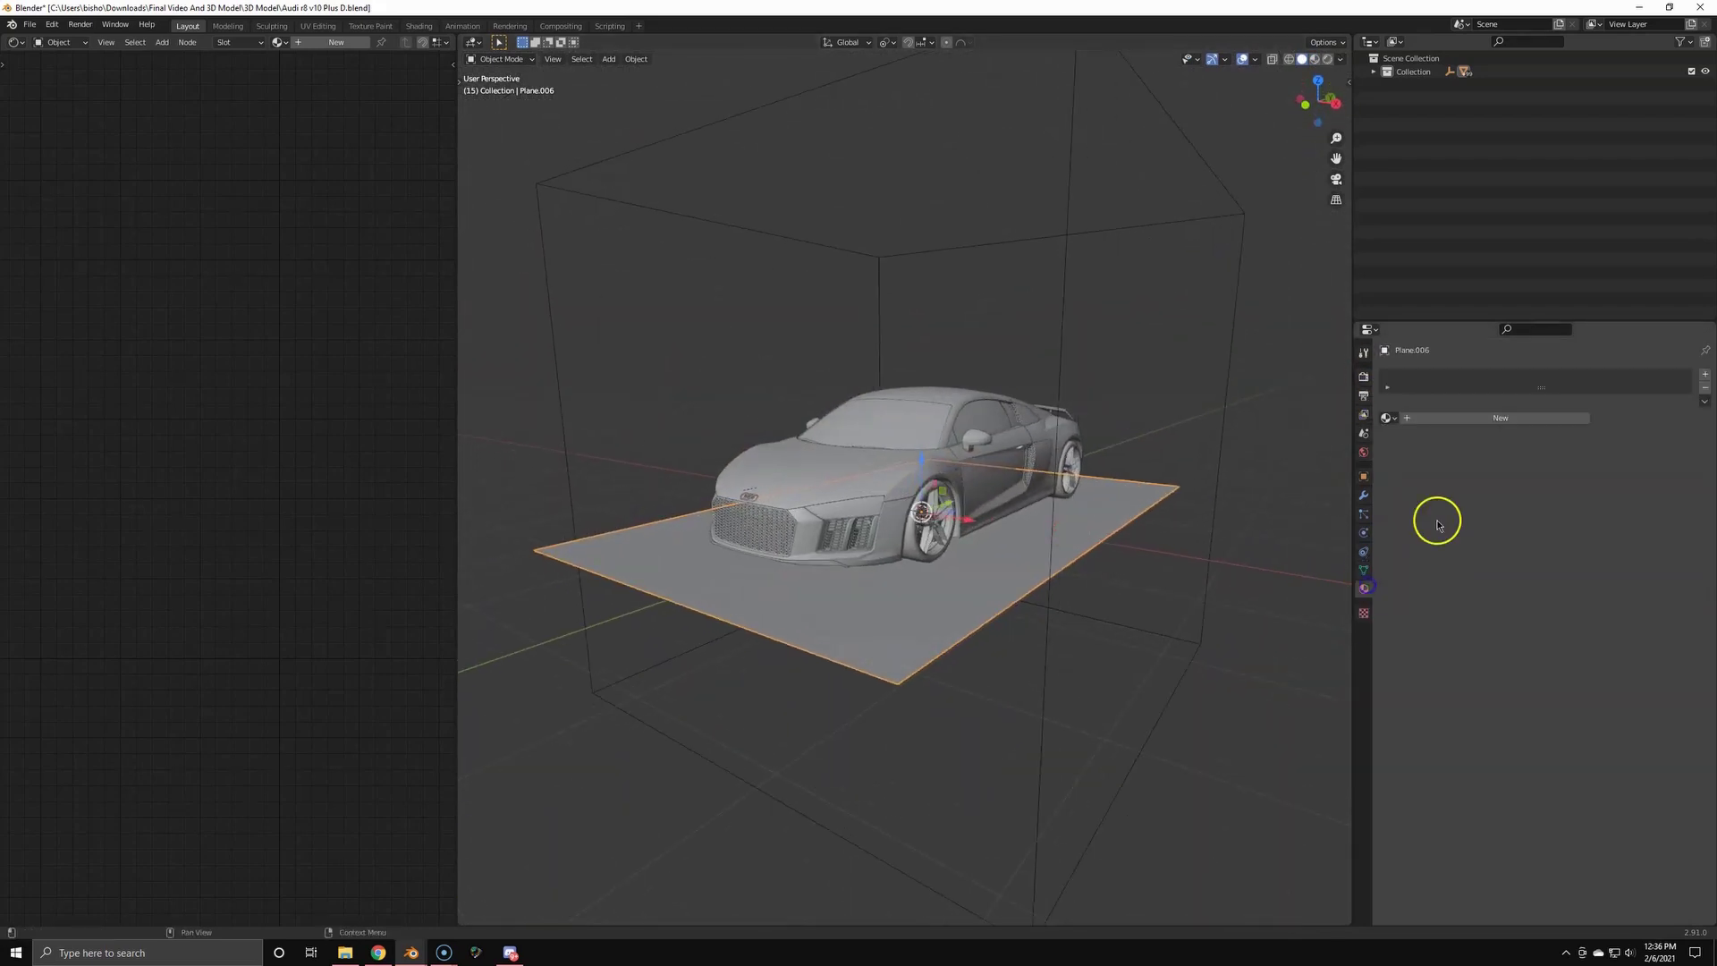
{"action": "left_click", "coordinate": [1464, 416]}
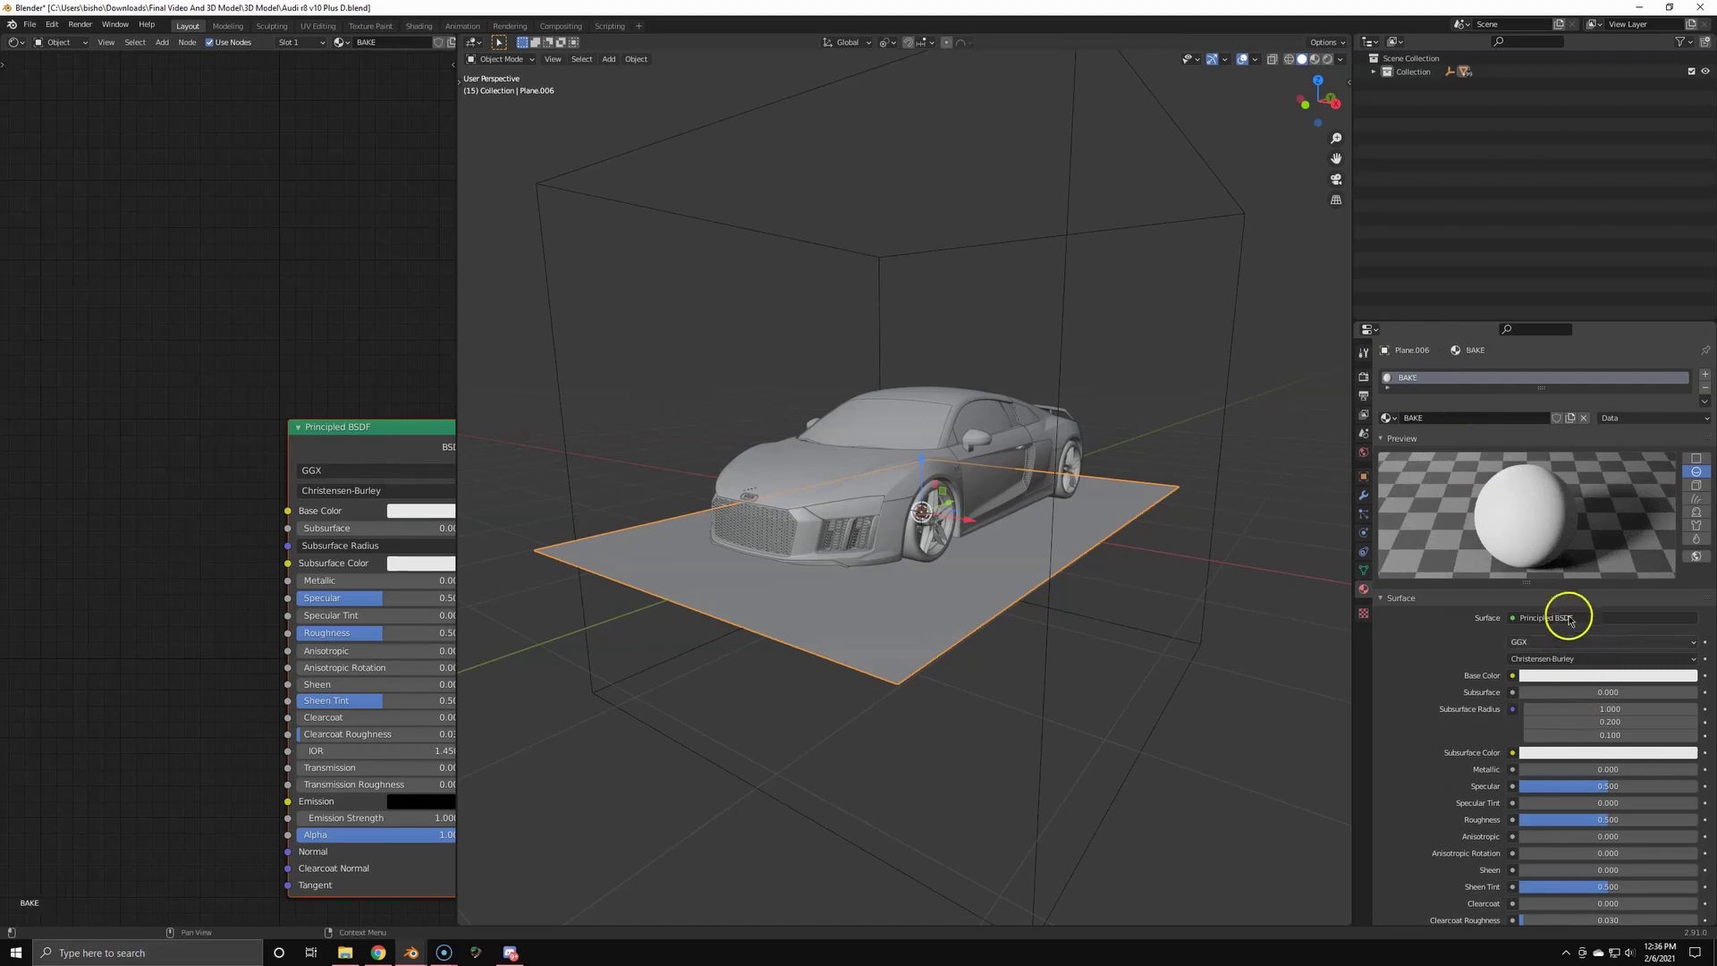
{"action": "left_click", "coordinate": [375, 466]}
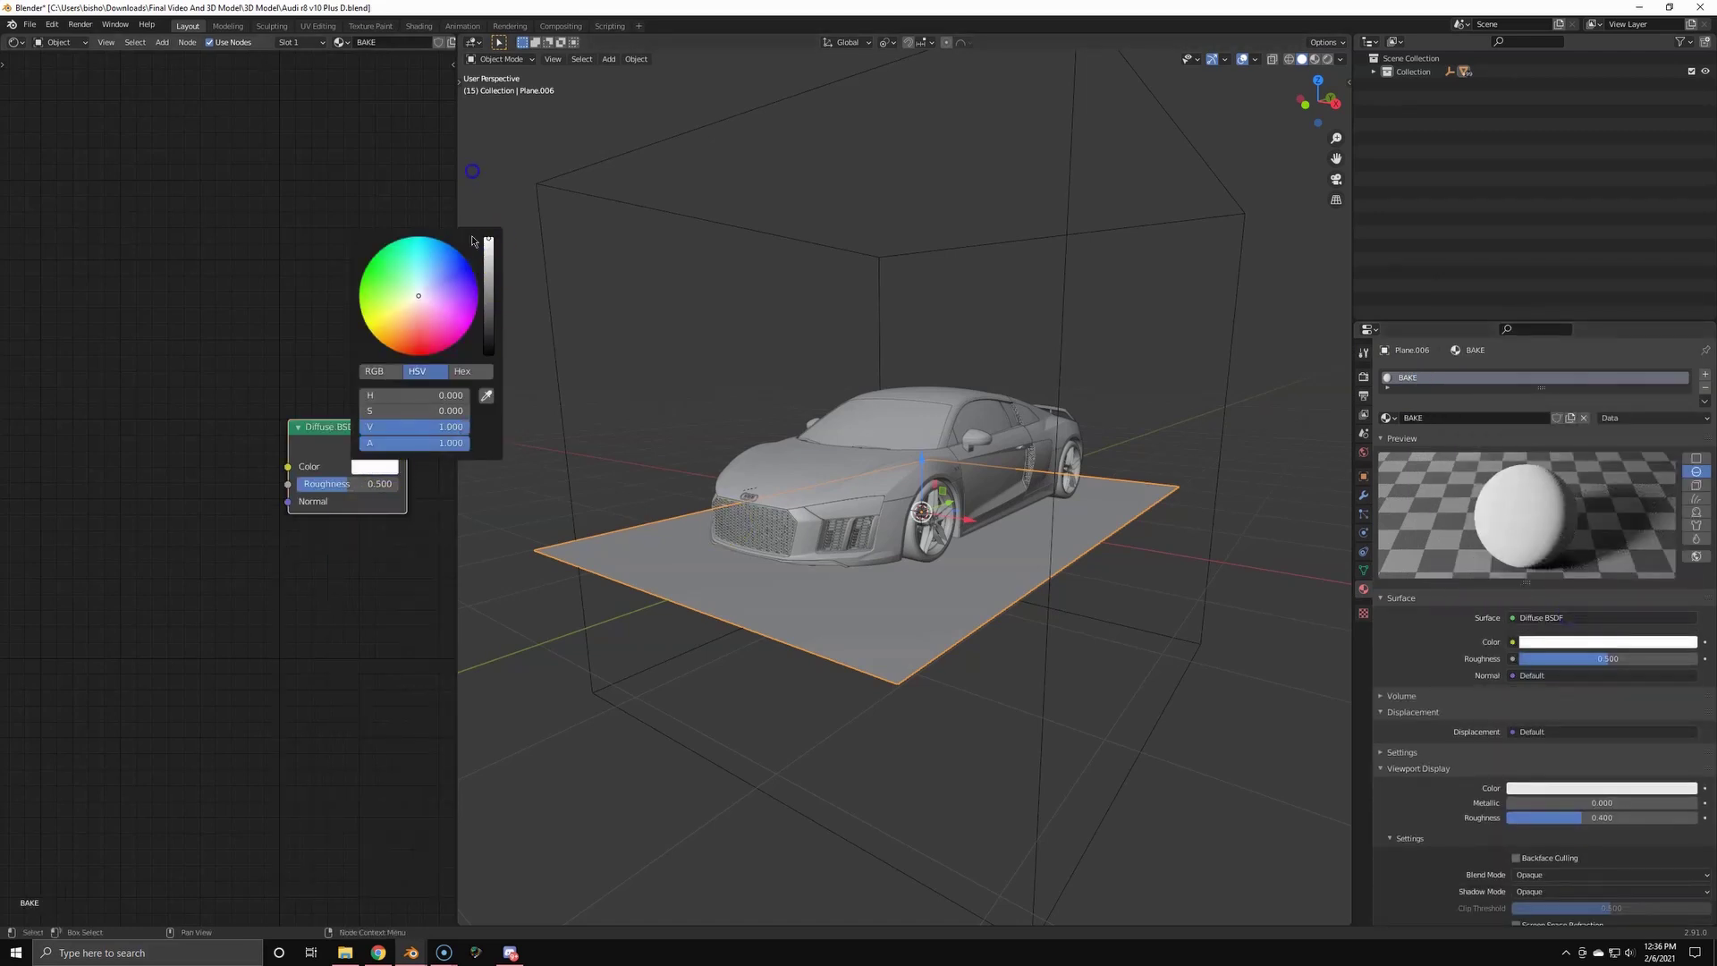
- Add an unconnected Image Texture node to the BAKE material and create a new image named BAKE in it
{"action": "key", "text": "shift+a"}
{"action": "left_click", "coordinate": [201, 394]}
{"action": "key", "text": "Return"}
{"action": "left_click", "coordinate": [54, 405]}
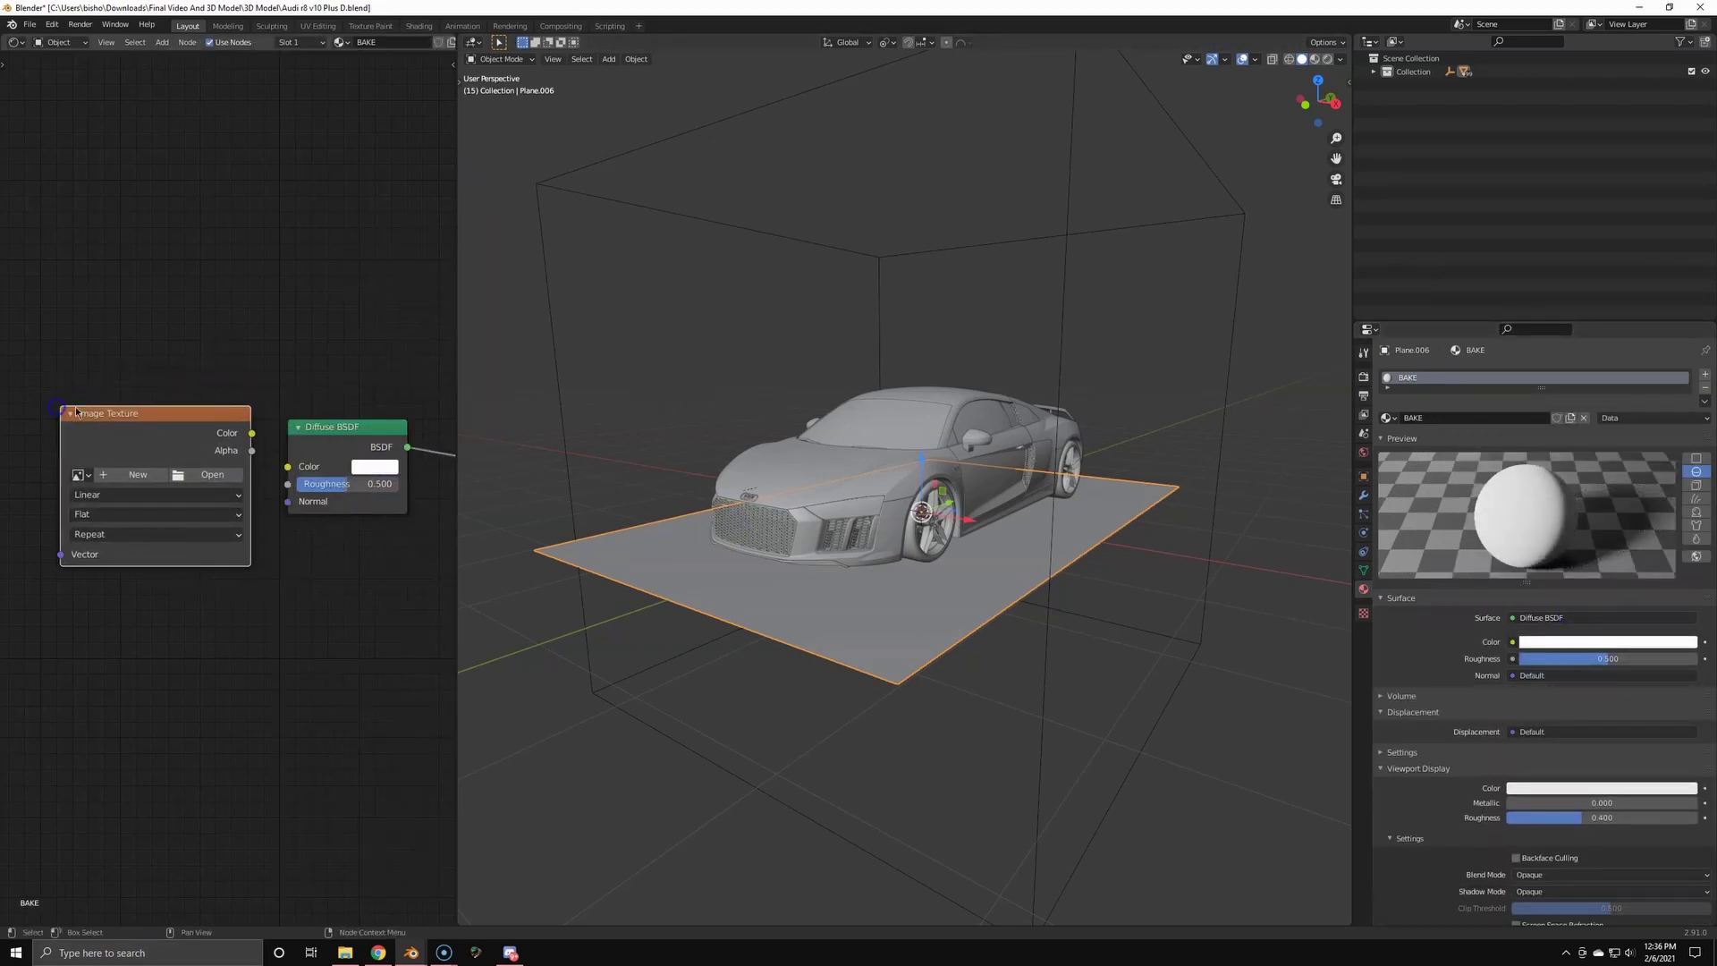
{"action": "scroll", "coordinate": [118, 470], "scroll_direction": "up", "scroll_amount": 2}
{"action": "left_click", "coordinate": [118, 474]}
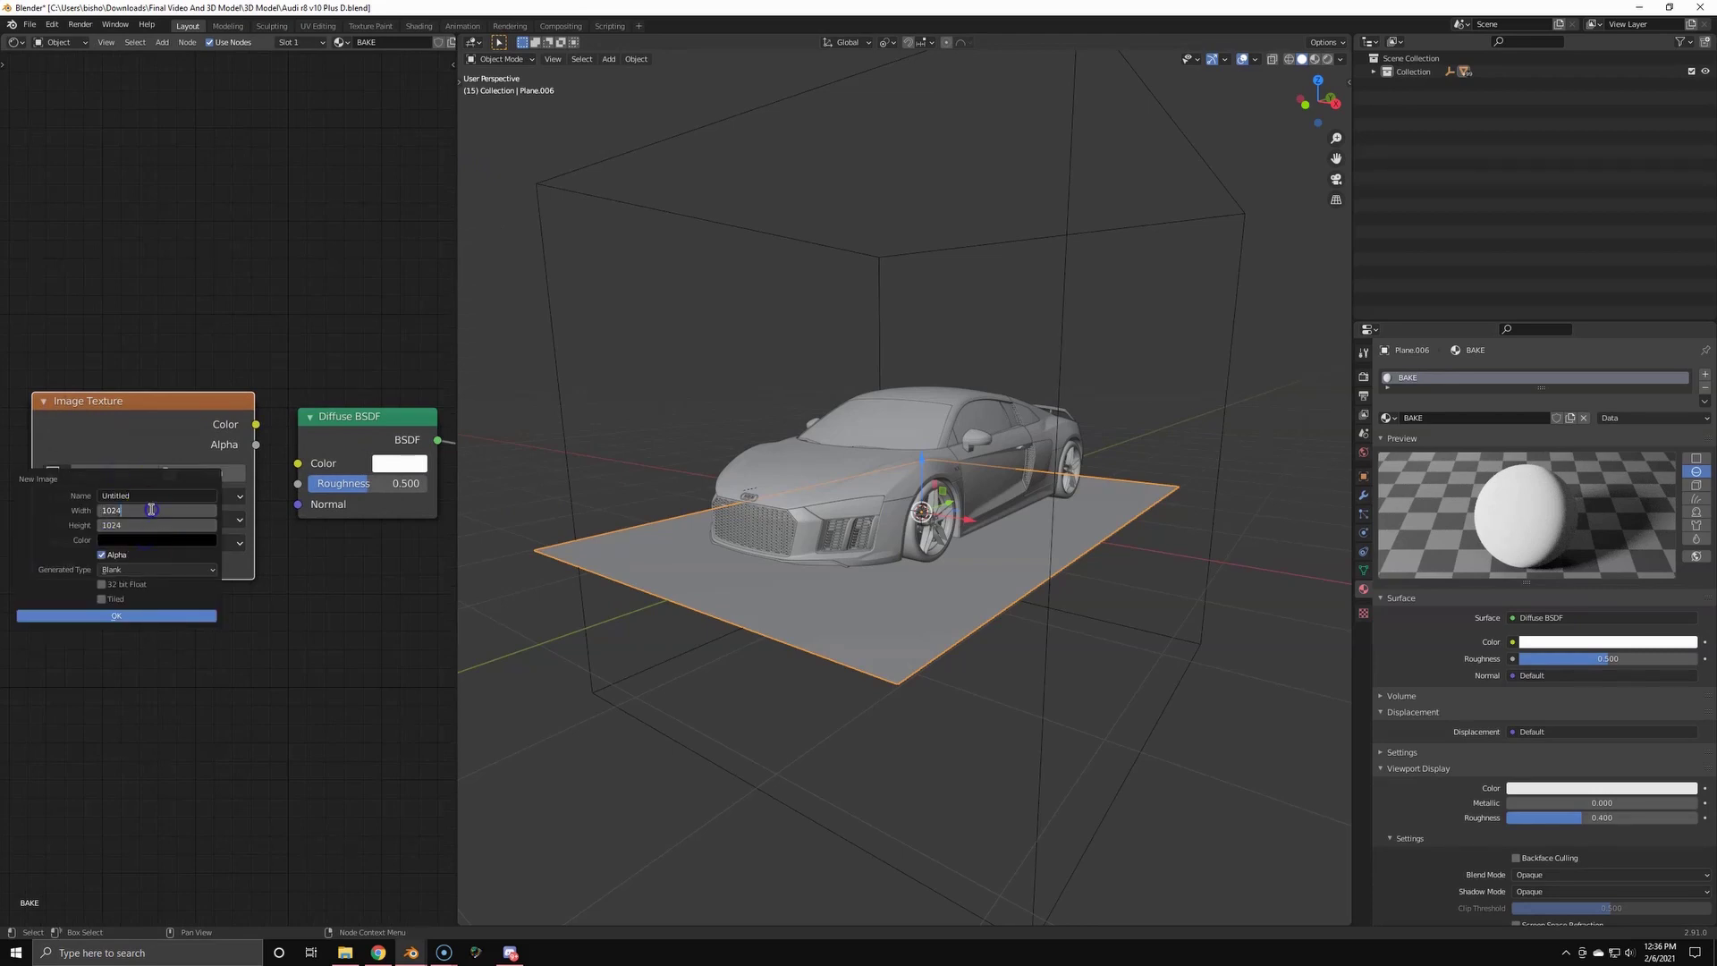
{"action": "left_click", "coordinate": [107, 616]}
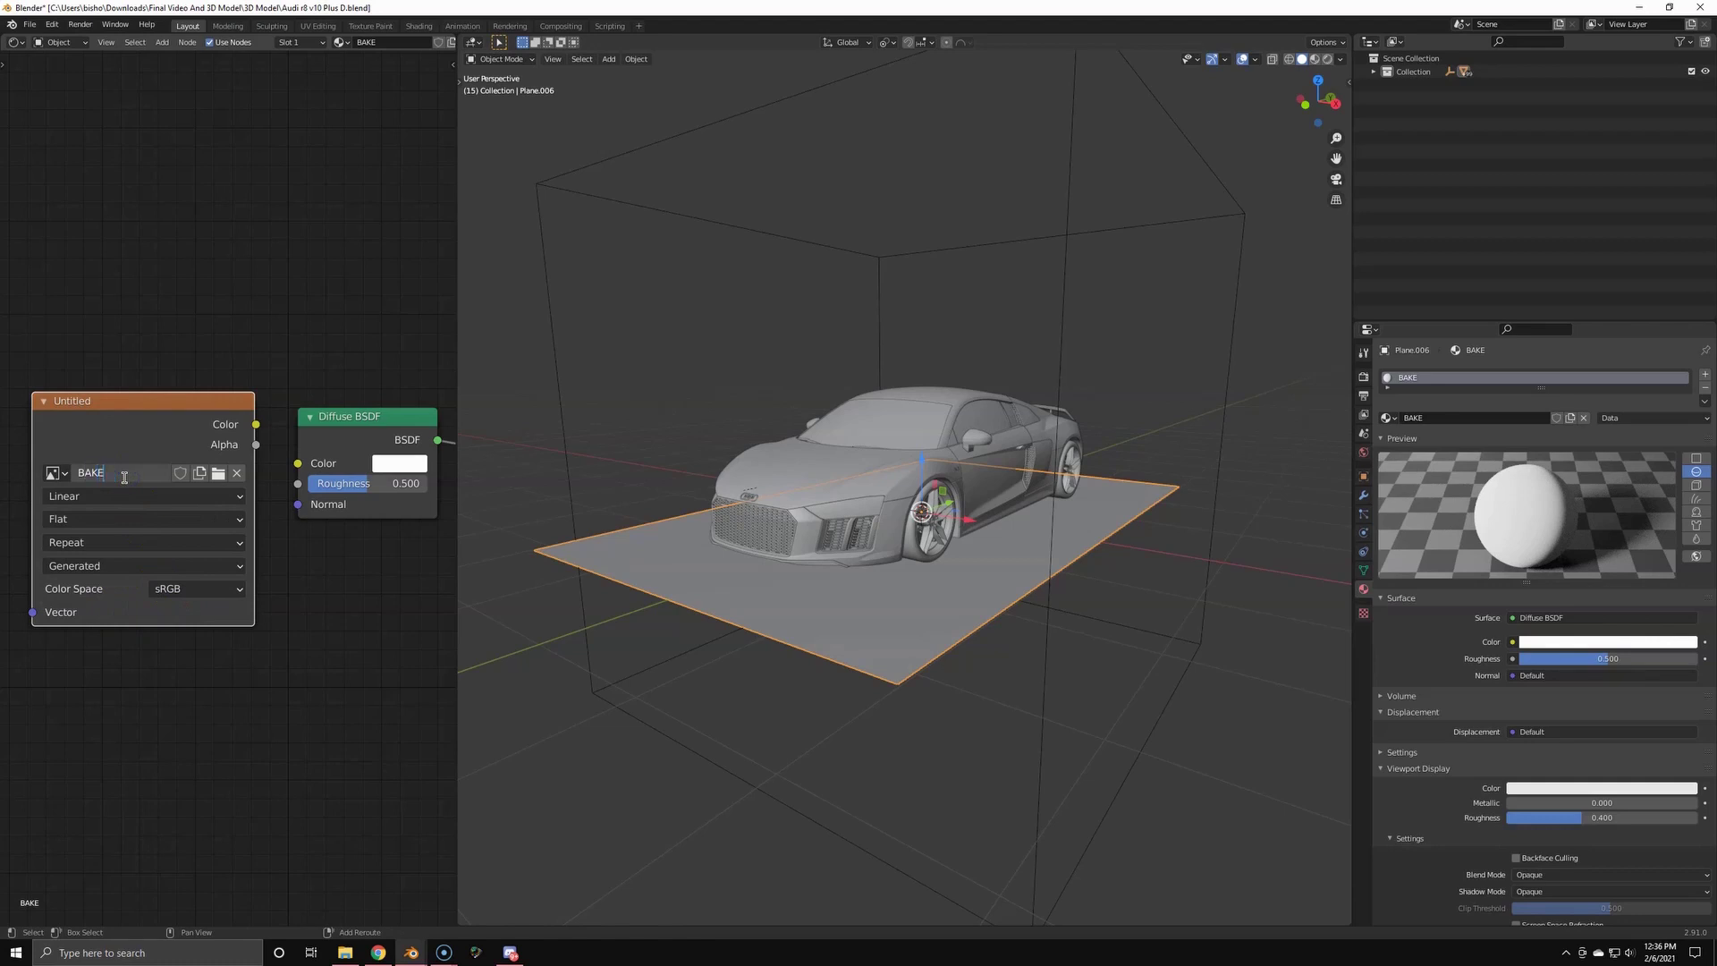
- Set the bake type to Ambient Occlusion and bake the ground plane into the BAKE image
{"action": "left_click", "coordinate": [1363, 377]}
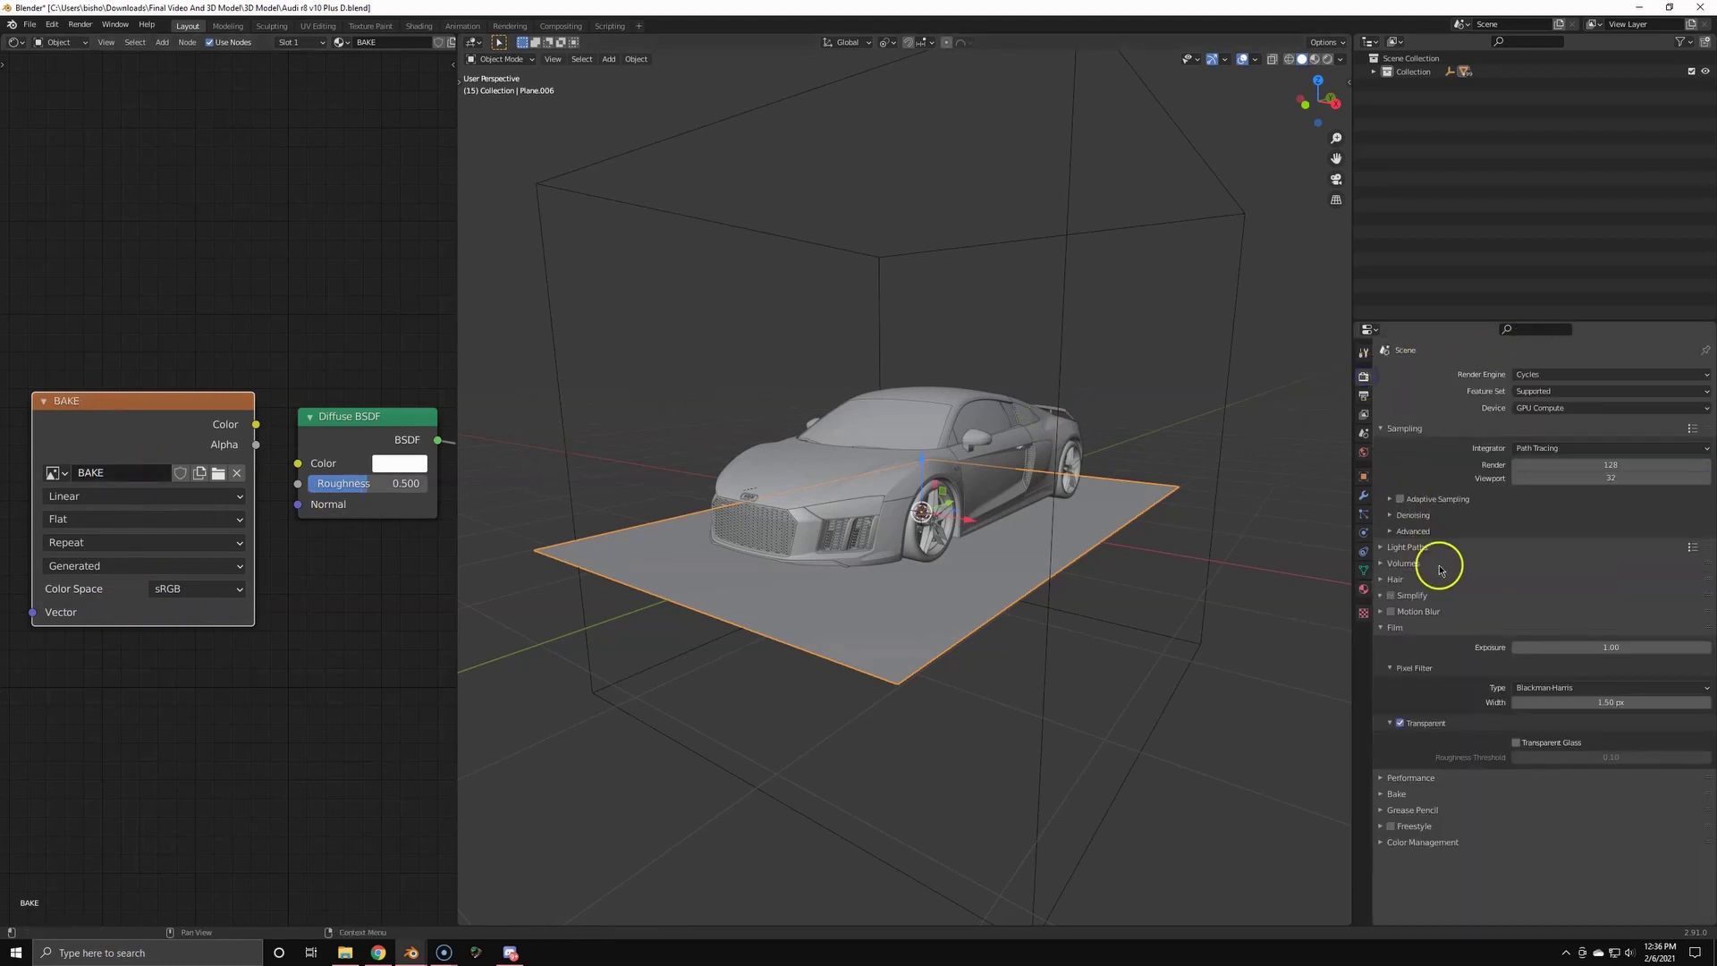
{"action": "left_click", "coordinate": [1389, 795]}
{"action": "scroll", "coordinate": [1413, 725], "scroll_direction": "down", "scroll_amount": 7}
{"action": "left_click", "coordinate": [1403, 446]}
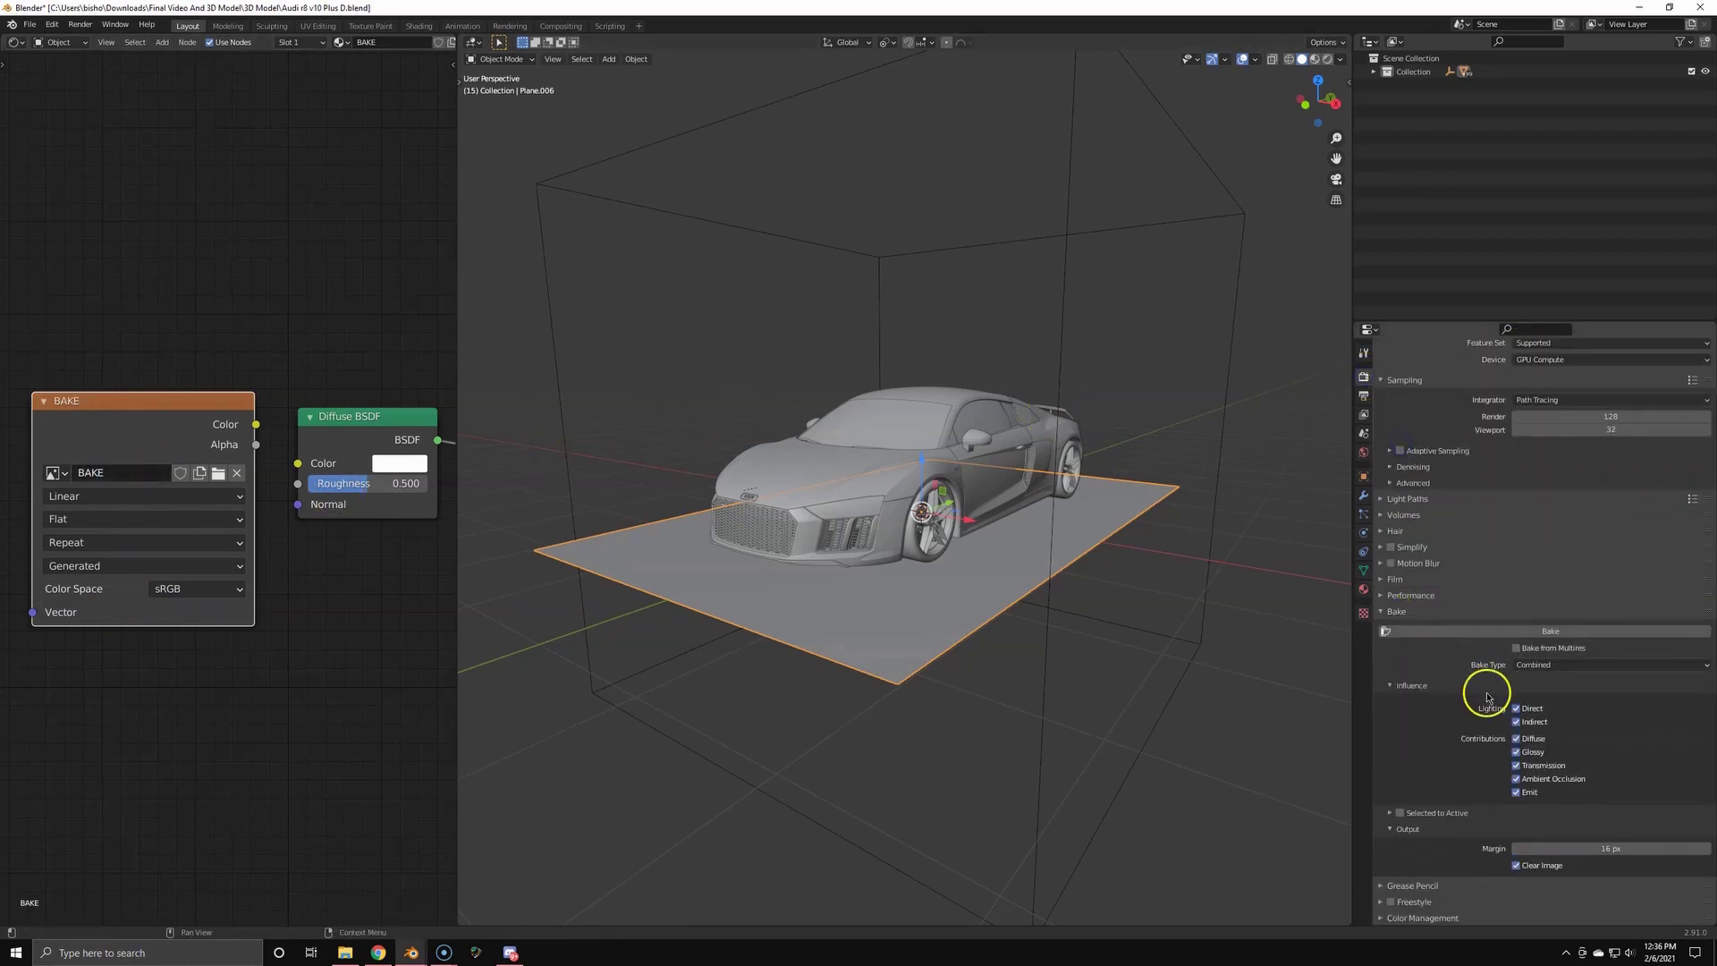
{"action": "left_click", "coordinate": [1554, 667]}
{"action": "left_click", "coordinate": [1553, 697]}
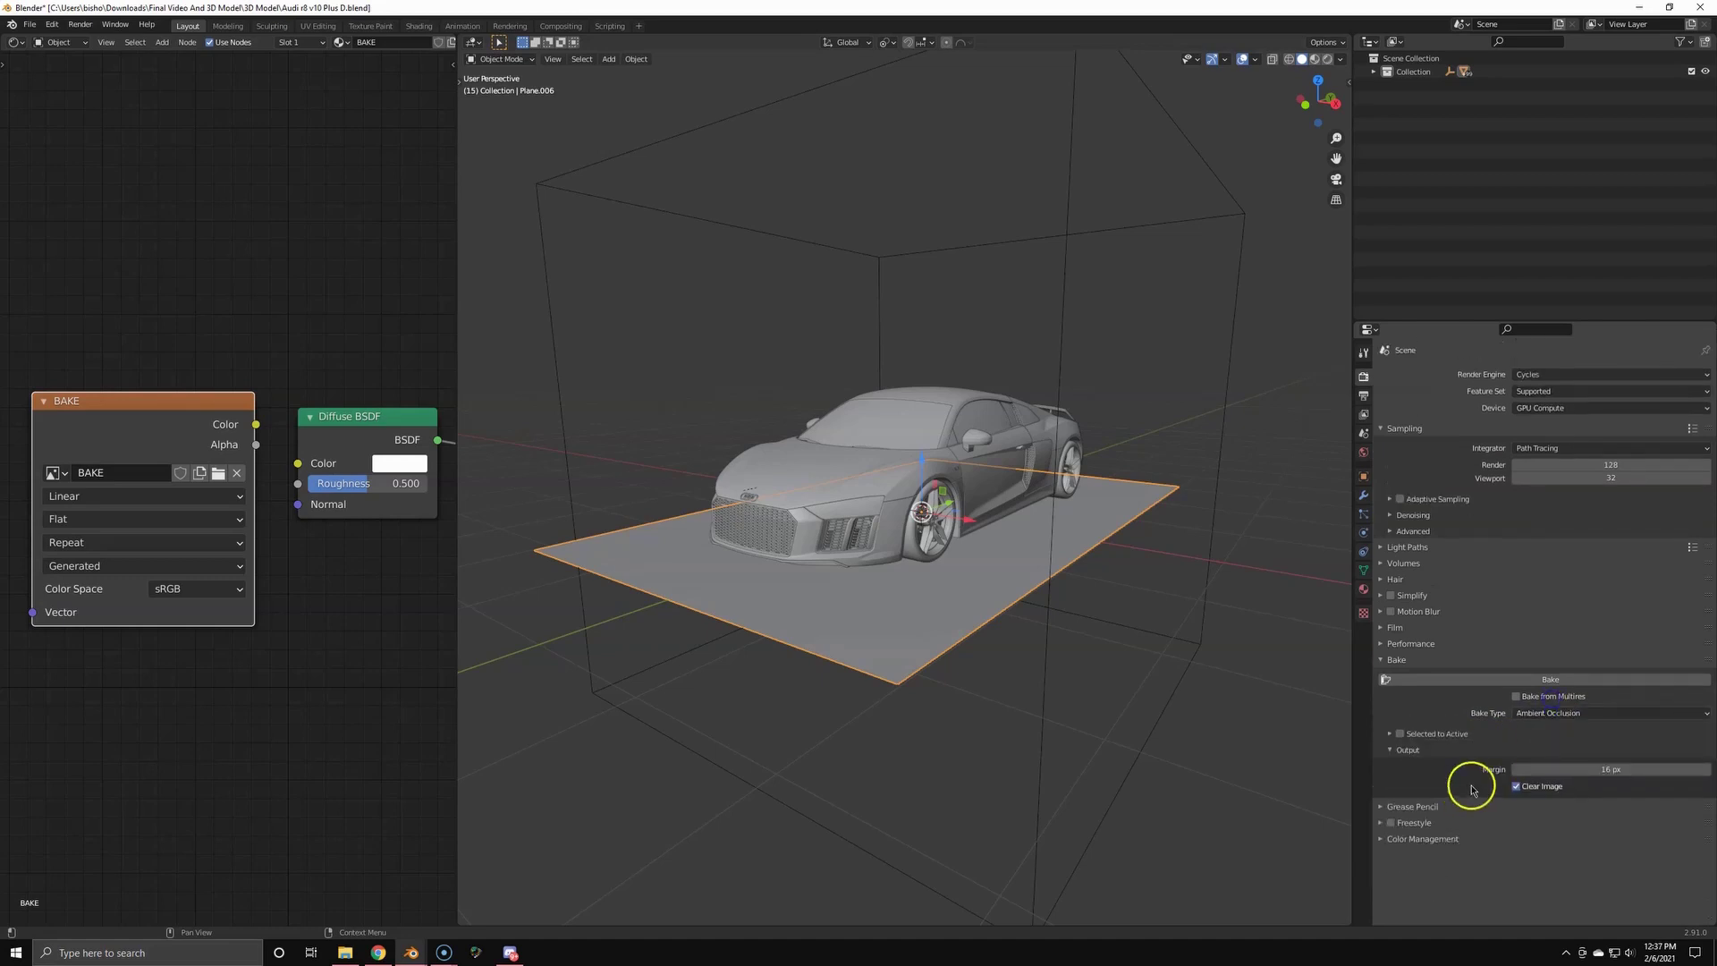
{"action": "left_click", "coordinate": [1442, 682]}
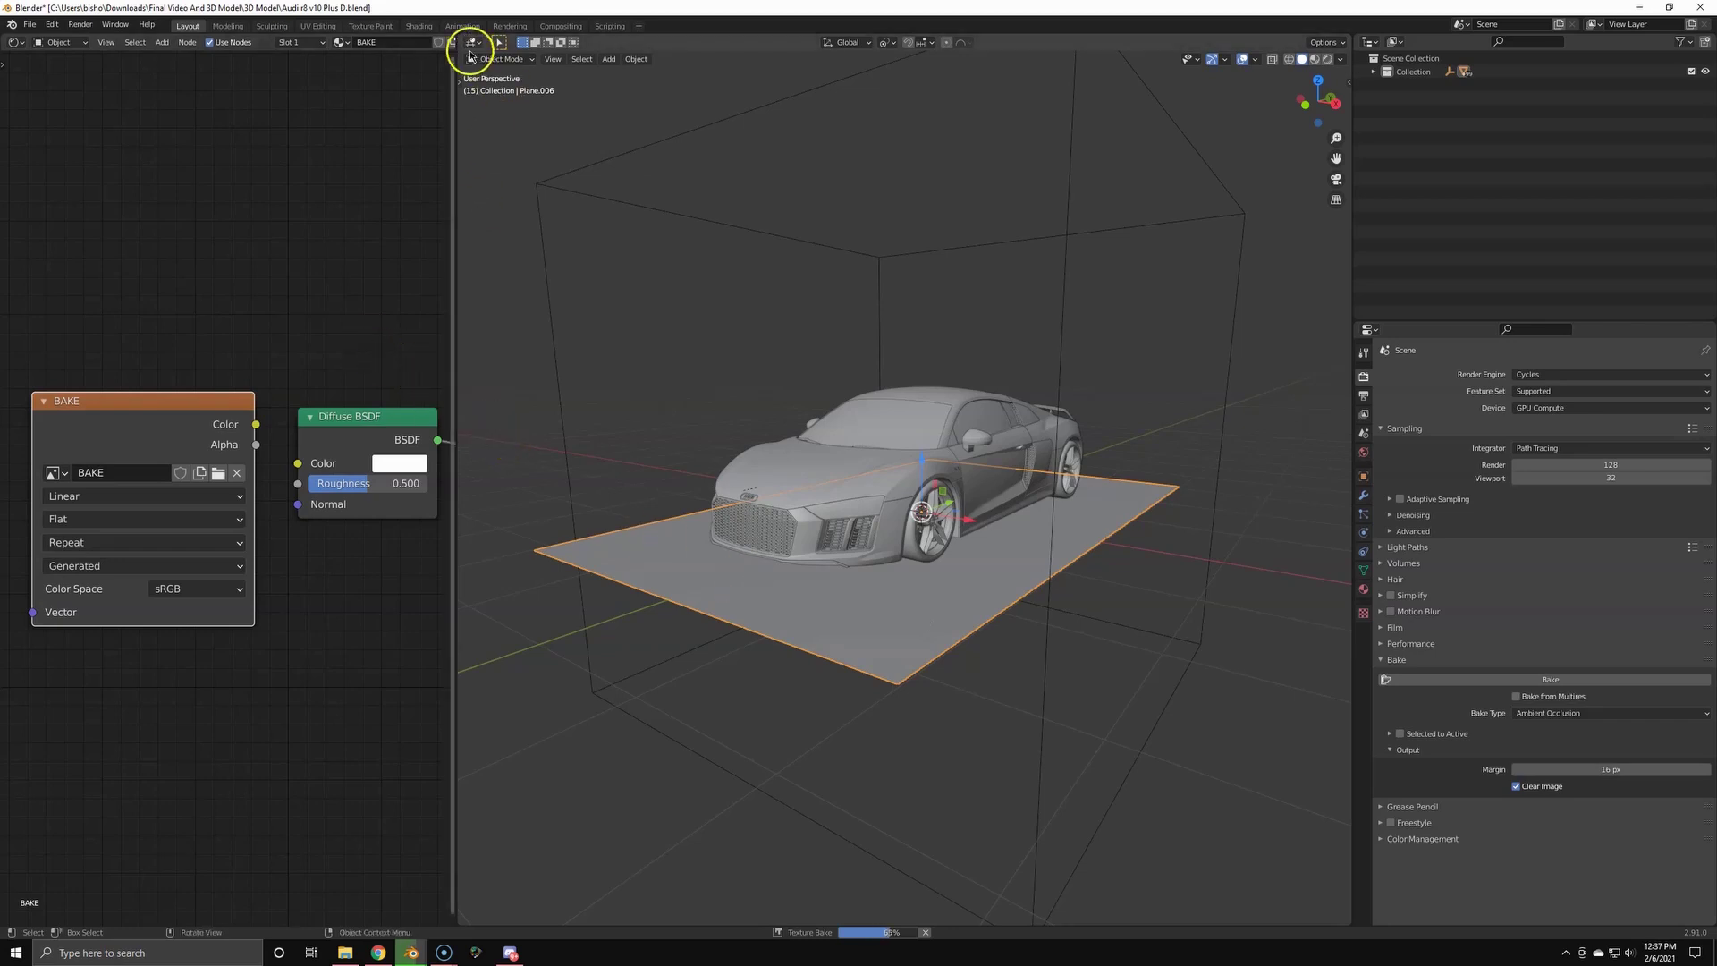
- Split off an image editor below the shader nodes and show the whole BAKE image in it
{"action": "left_click_drag", "start_coordinate": [453, 54], "coordinate": [444, 131]}
{"action": "left_click", "coordinate": [15, 437]}
{"action": "left_click", "coordinate": [40, 483]}
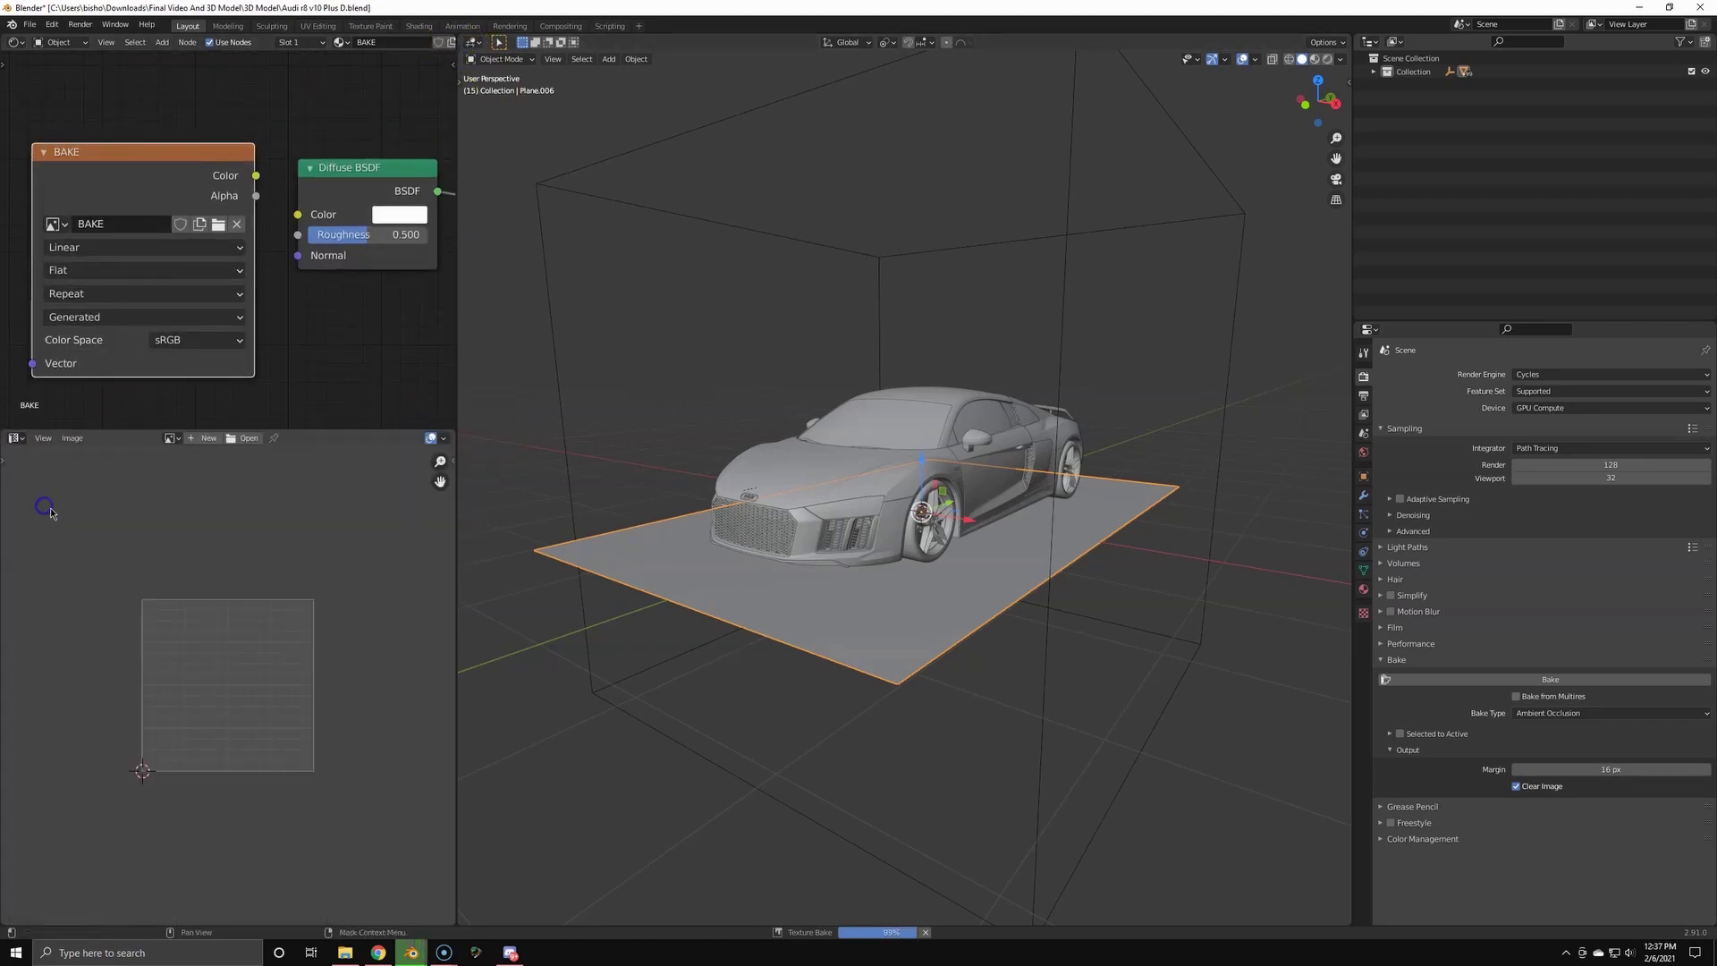
{"action": "left_click", "coordinate": [170, 438]}
{"action": "left_click", "coordinate": [188, 470]}
{"action": "key", "text": "Home"}
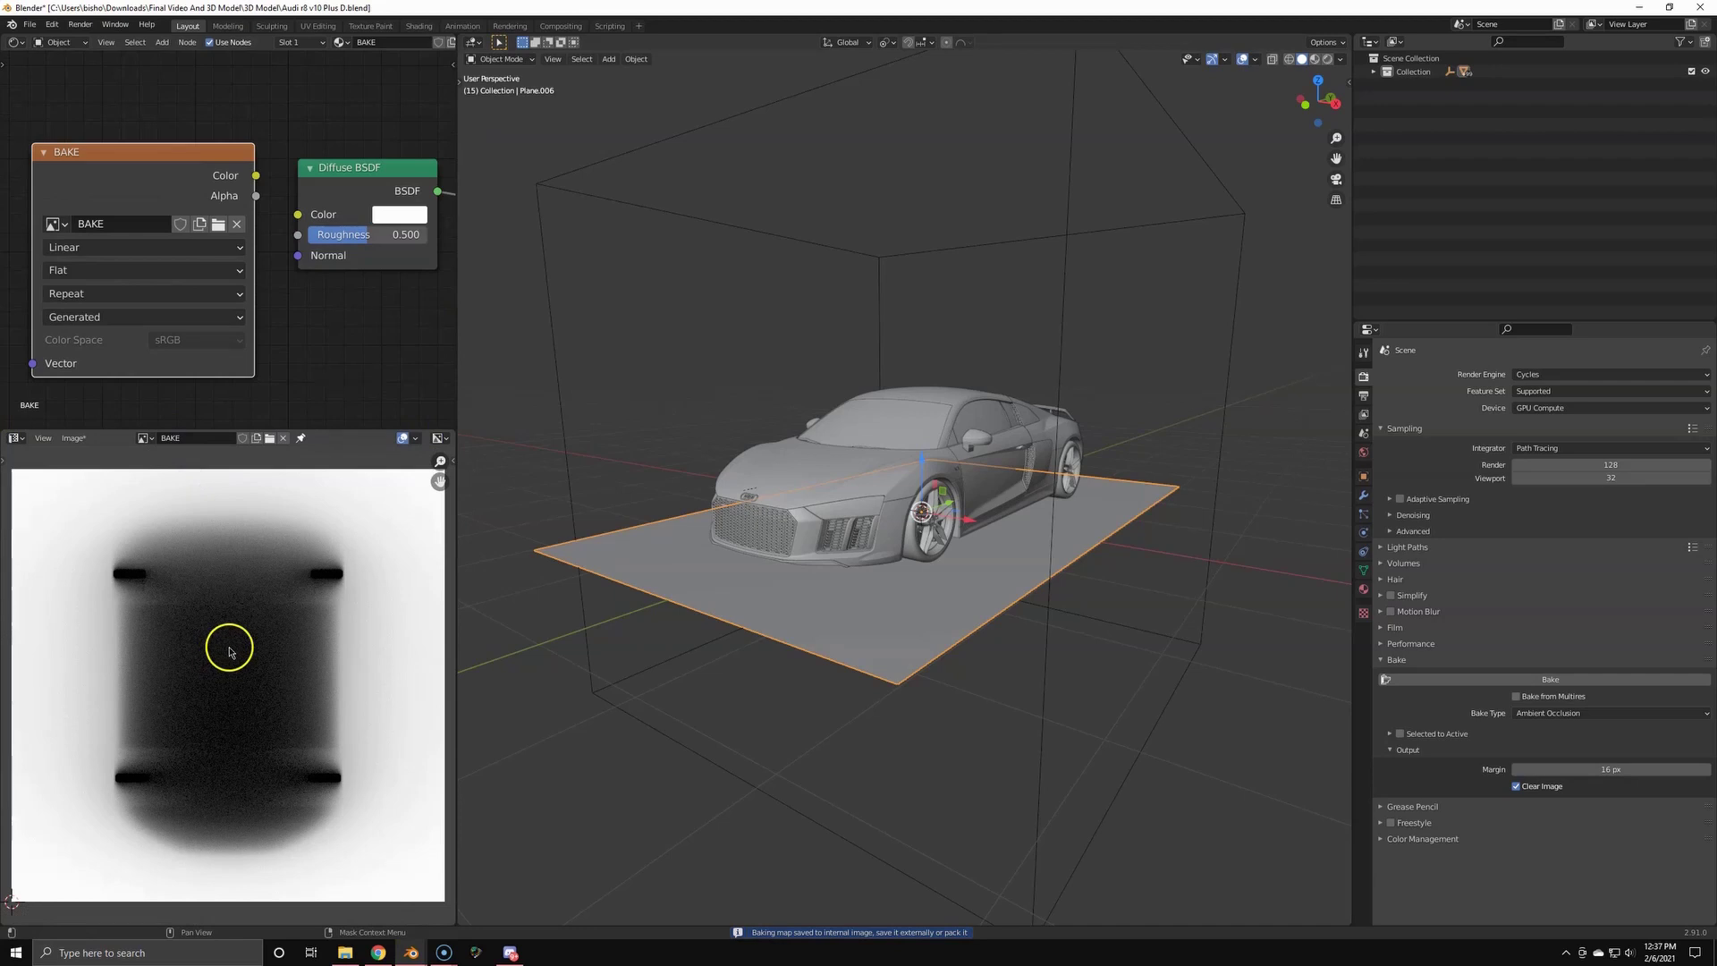
- Display textures in the solid viewport and isolate the ground plane briefly to check its baked shadow
{"action": "key", "text": "z"}
{"action": "right_click", "coordinate": [768, 585]}
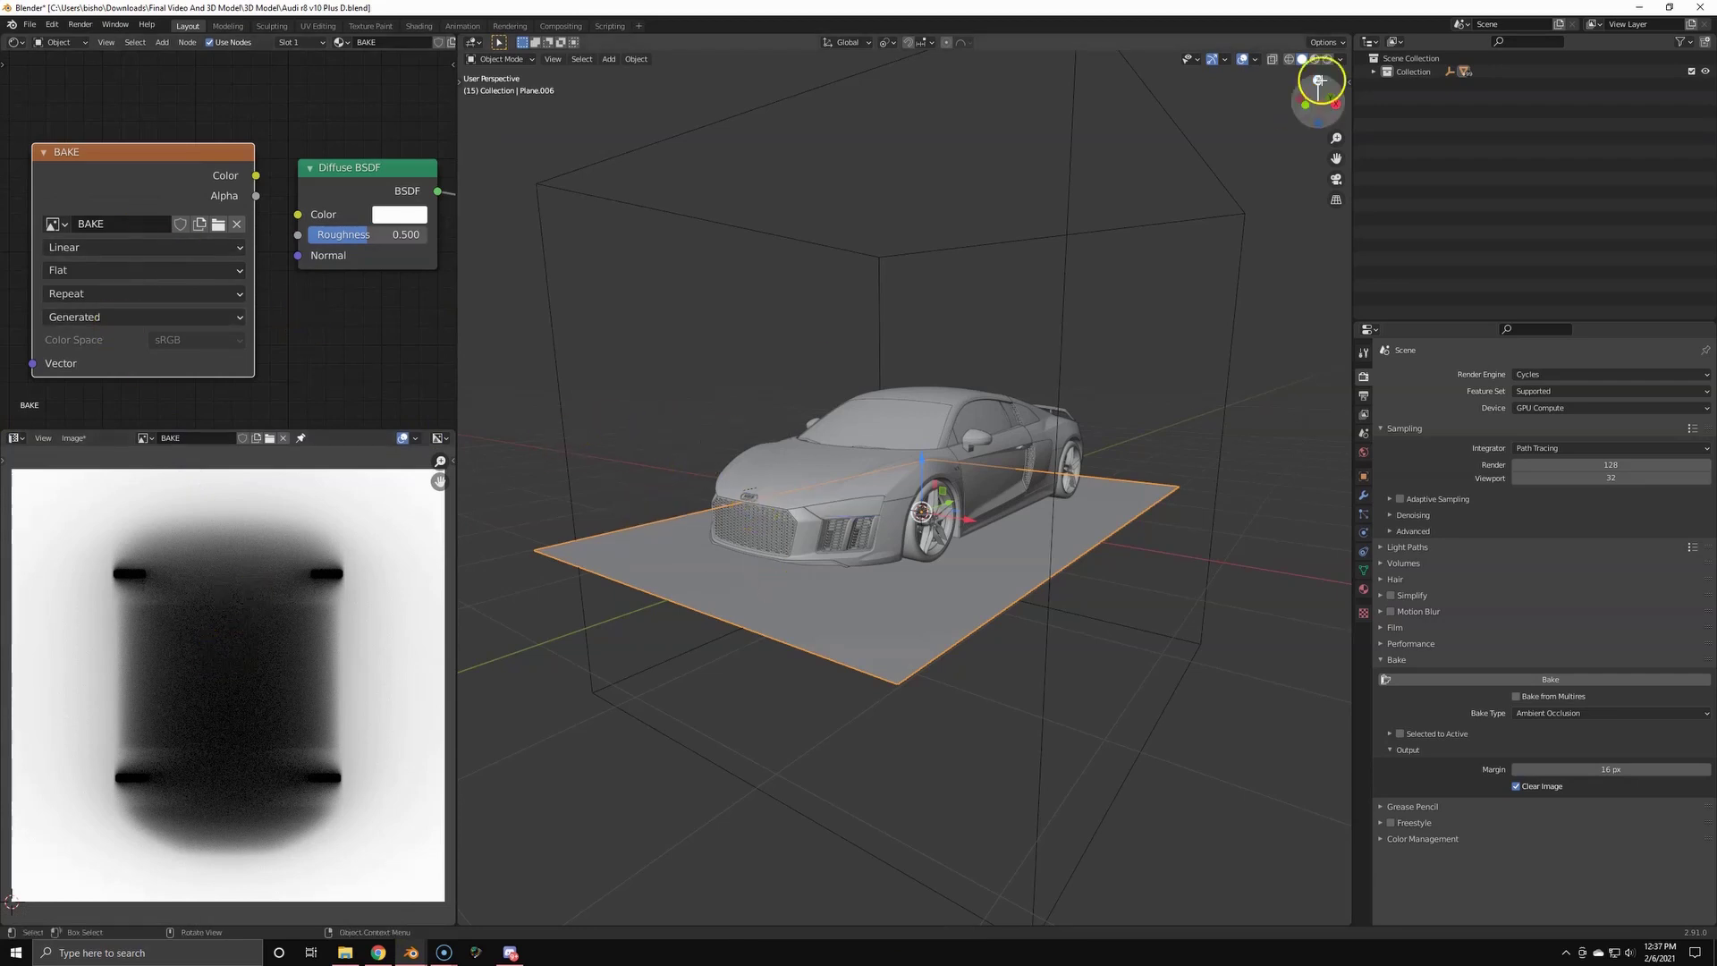
{"action": "left_click", "coordinate": [1340, 60]}
{"action": "left_click", "coordinate": [1391, 245]}
{"action": "middle_click_drag", "start_coordinate": [854, 356], "coordinate": [948, 378]}
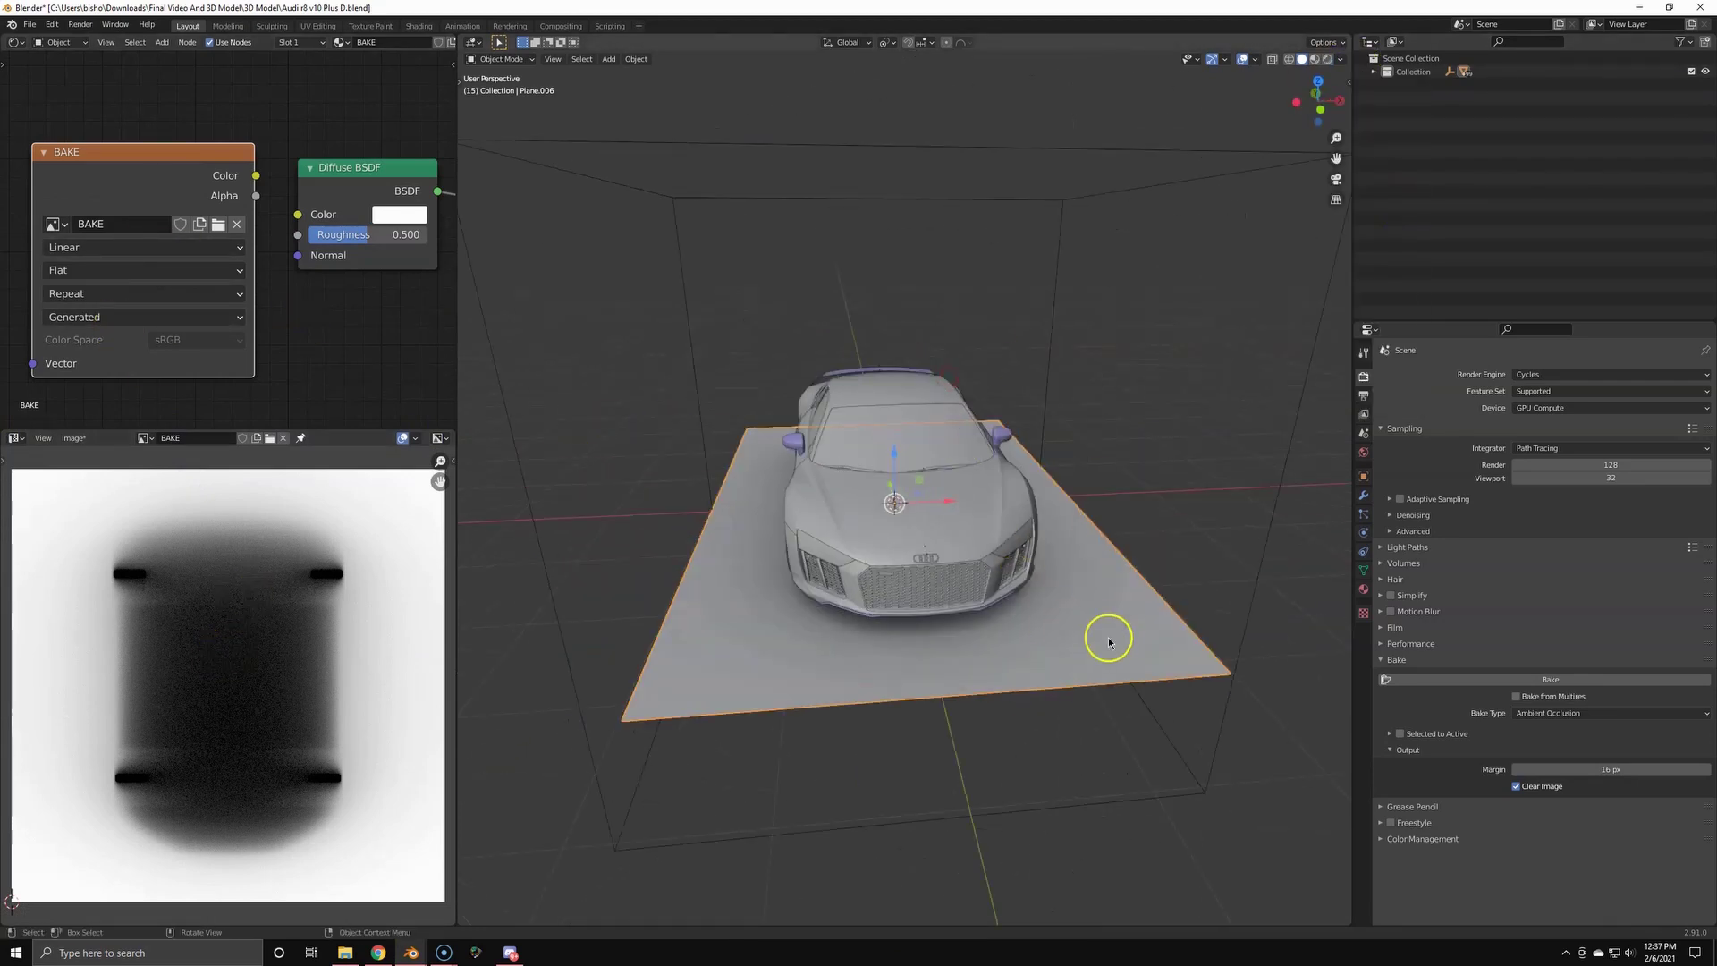
{"action": "key", "text": "slash"}
{"action": "middle_click_drag", "start_coordinate": [1109, 643], "coordinate": [1030, 626]}
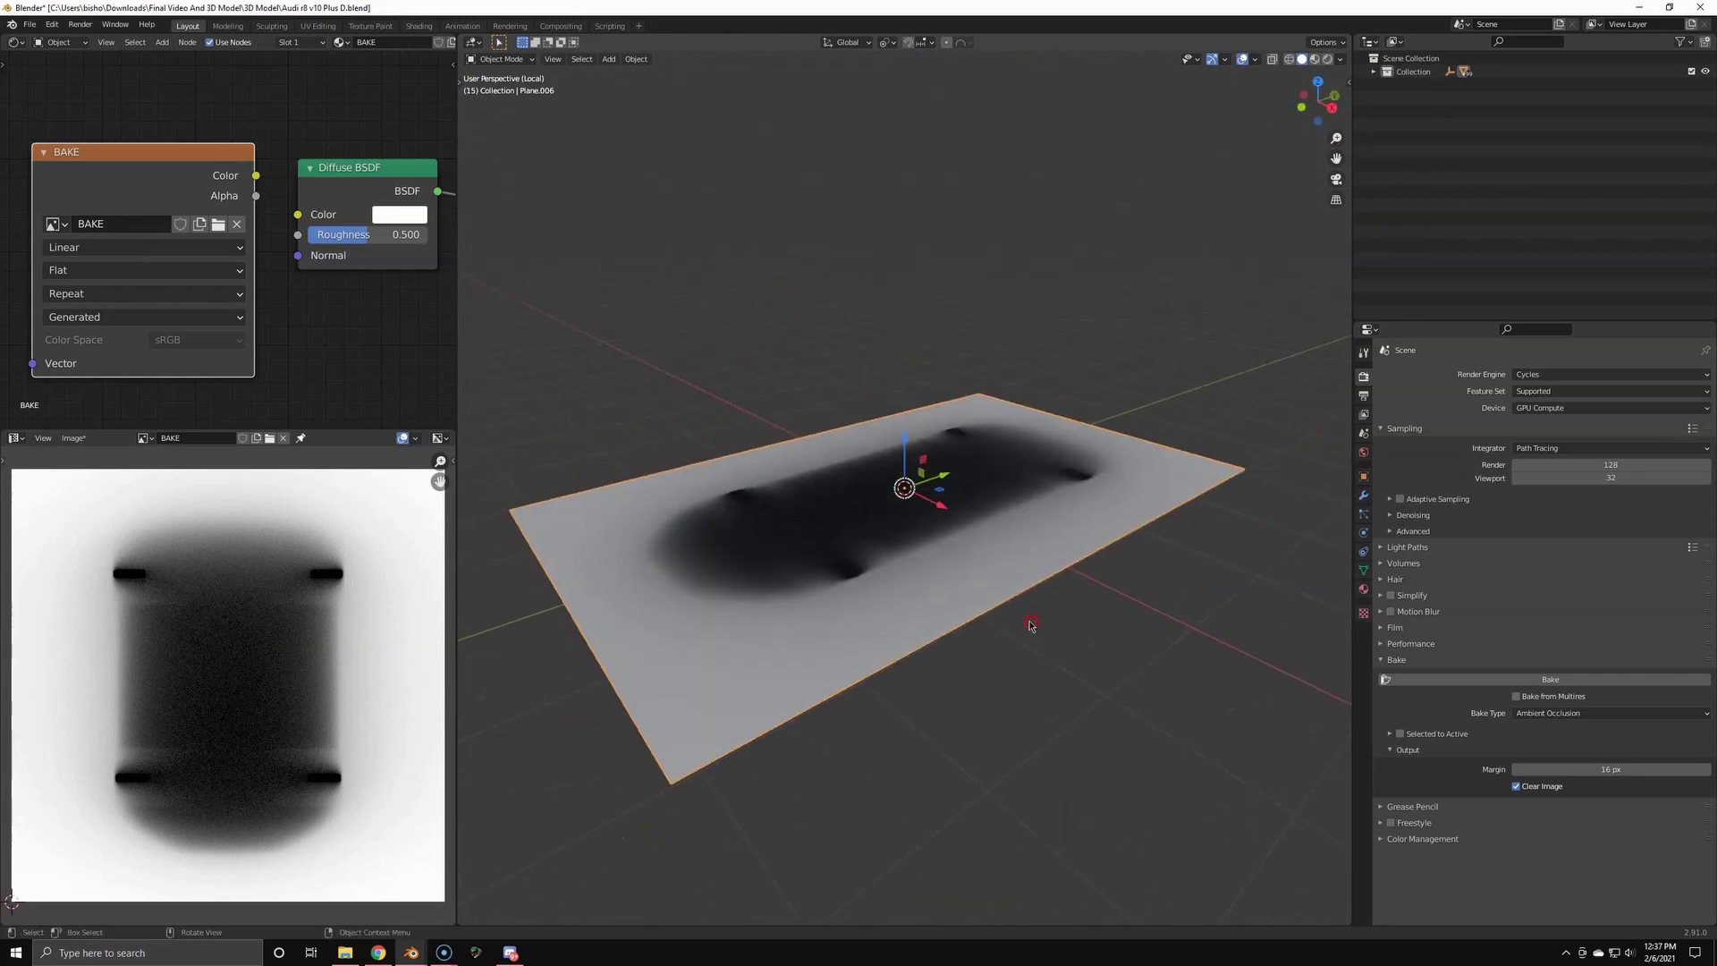
{"action": "key", "text": "KP_Divide"}
- Switch the node area to the compositor and enable Use Nodes
{"action": "left_click", "coordinate": [16, 42]}
{"action": "left_click", "coordinate": [54, 125]}
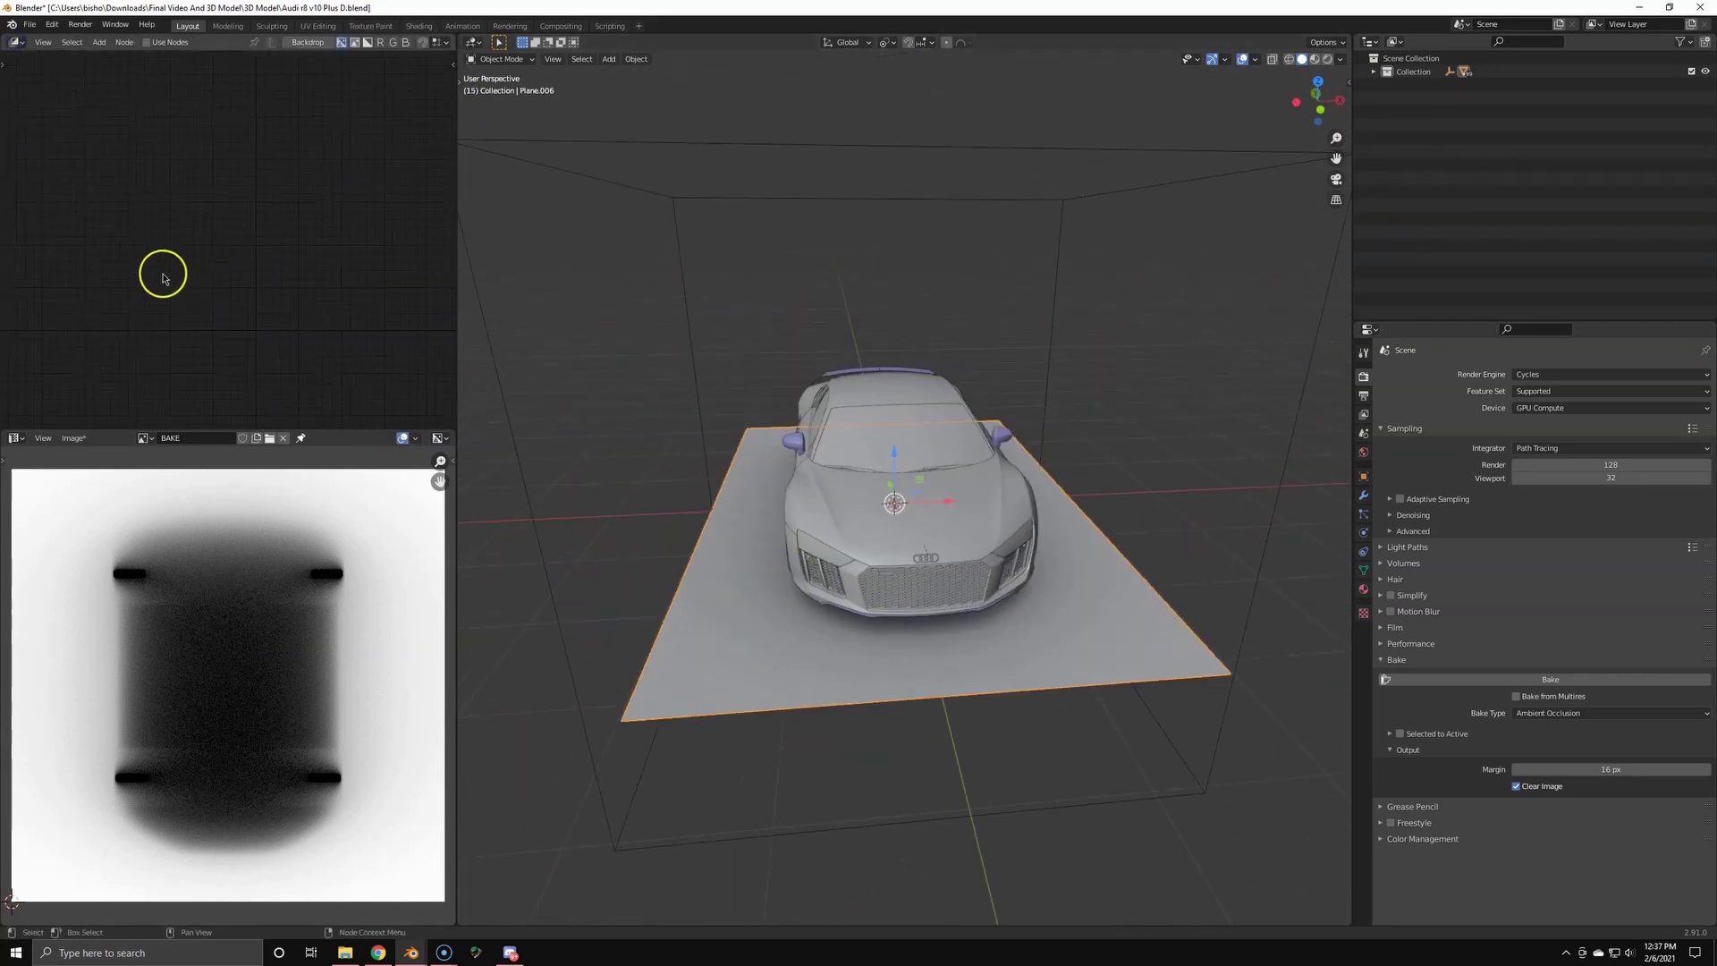
{"action": "left_click", "coordinate": [147, 42]}
{"action": "scroll", "coordinate": [375, 205], "scroll_direction": "up", "scroll_amount": 3}
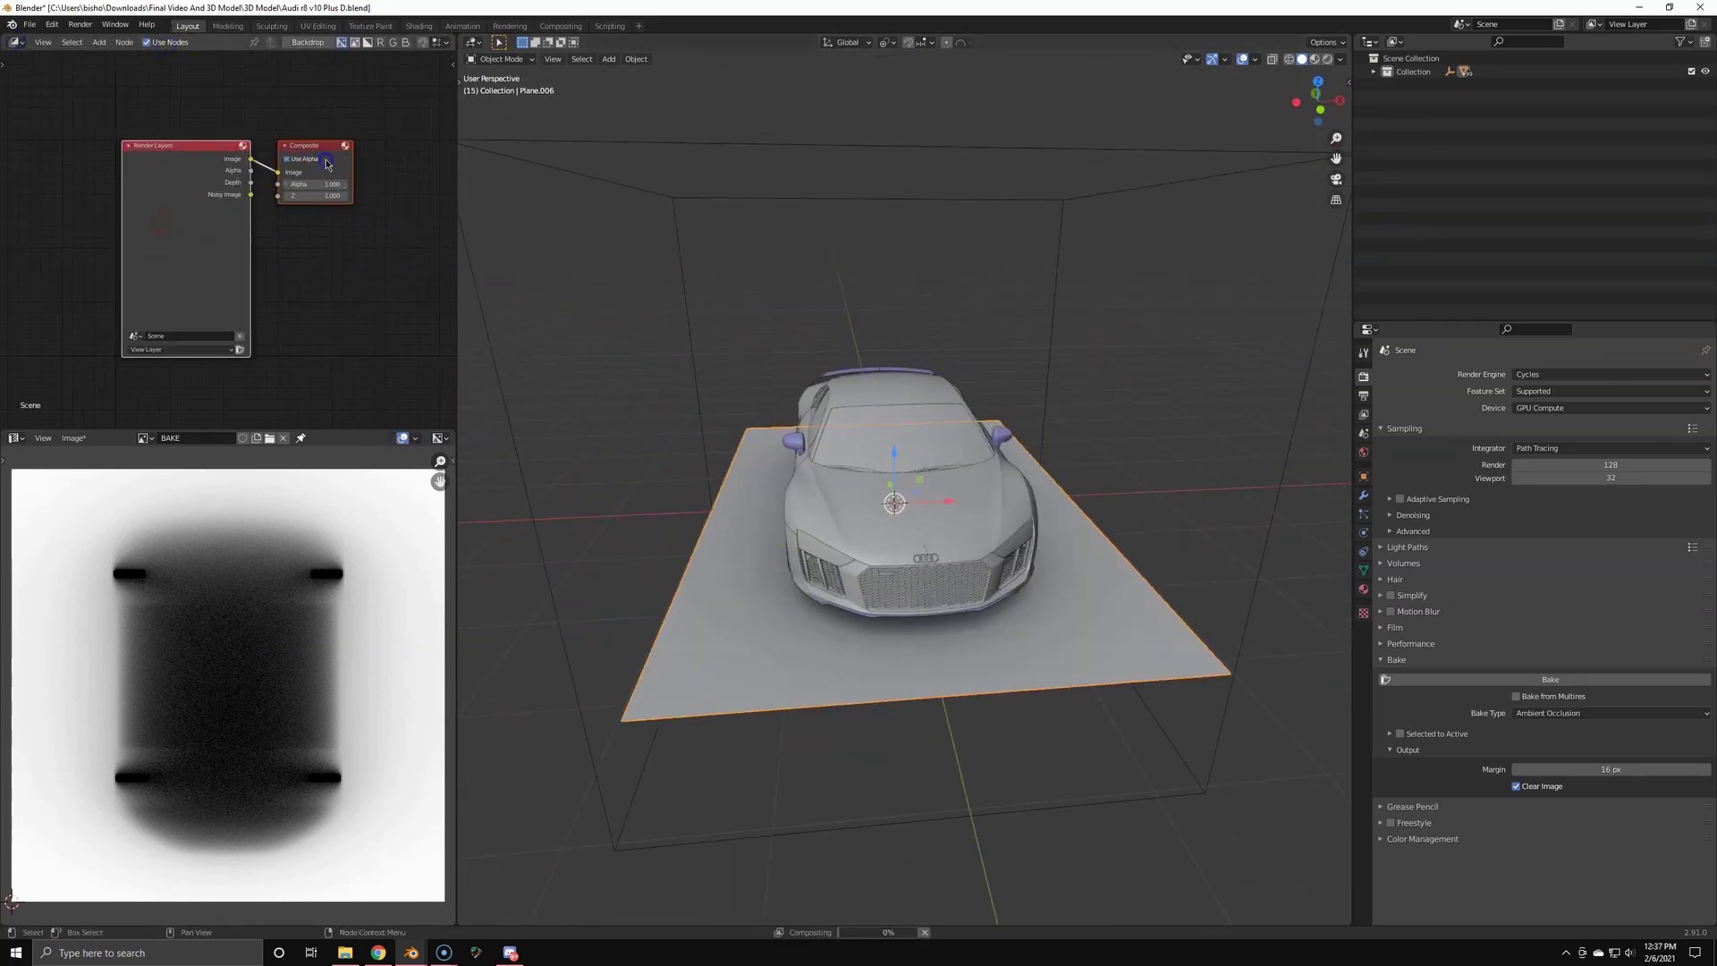
- Add an Image node below Render Layers in the compositor and load the BAKE image into it
{"action": "scroll", "coordinate": [298, 163], "scroll_direction": "down", "scroll_amount": 2}
{"action": "key", "text": "shift+a"}
{"action": "mouse_move", "coordinate": [241, 261]}
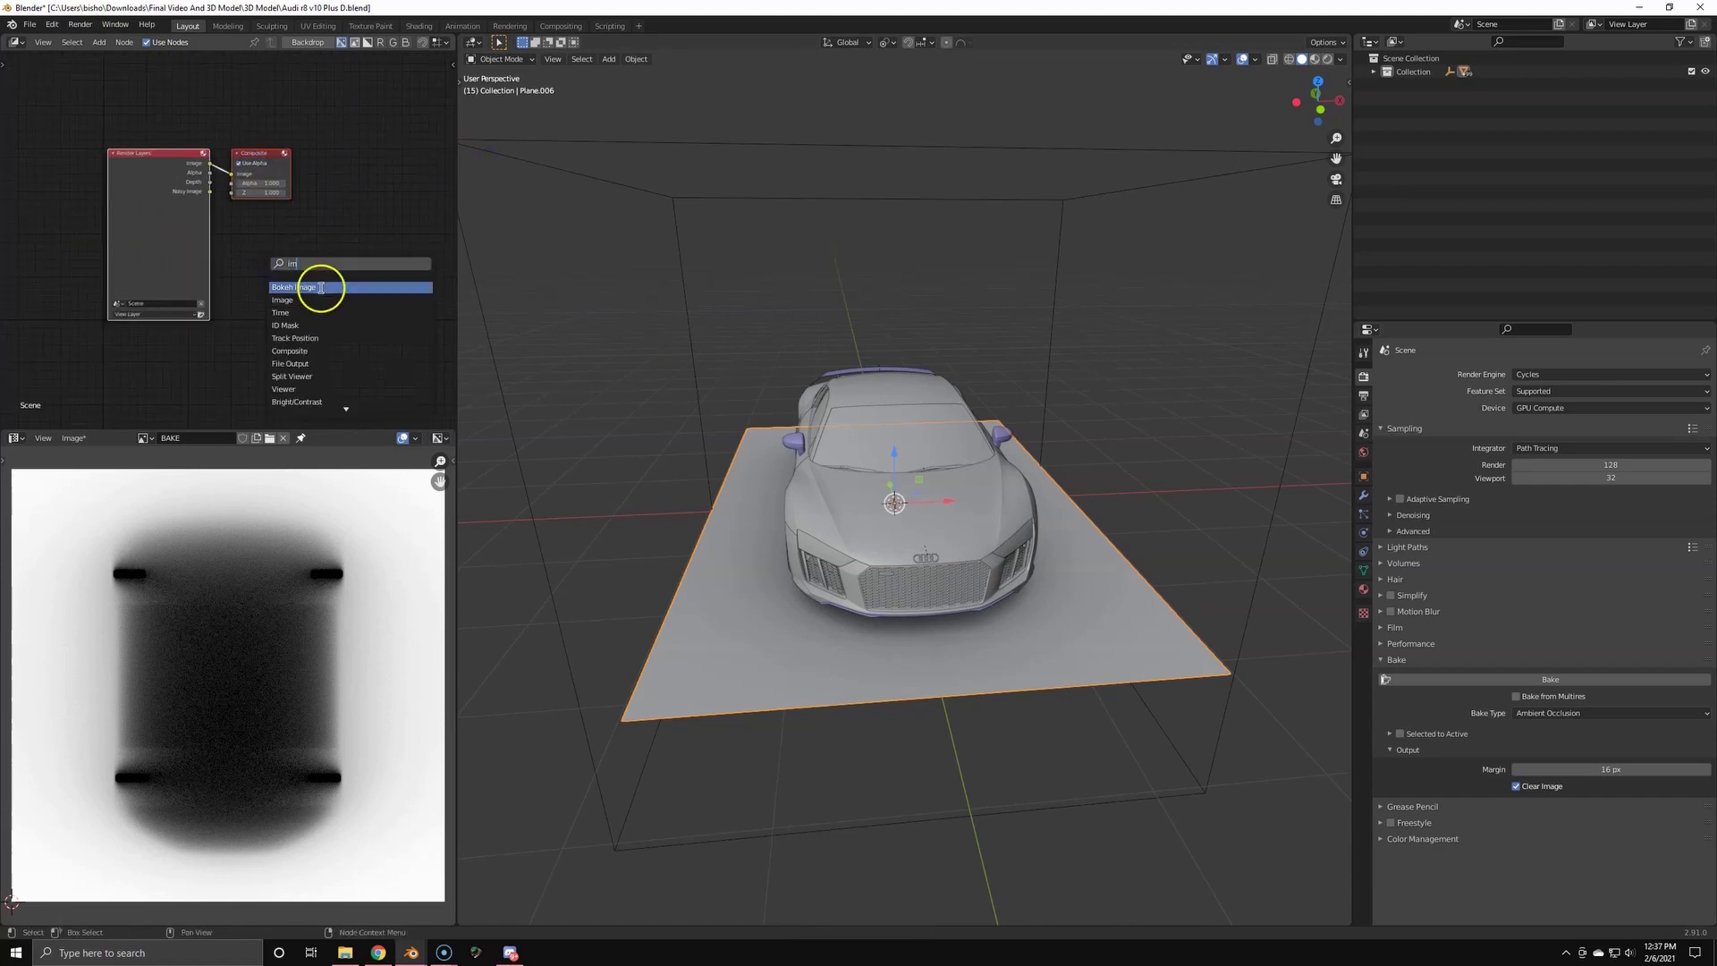
{"action": "left_click", "coordinate": [322, 287]}
{"action": "left_click", "coordinate": [170, 360]}
{"action": "key", "text": "KP_Decimal"}
{"action": "left_click", "coordinate": [204, 318]}
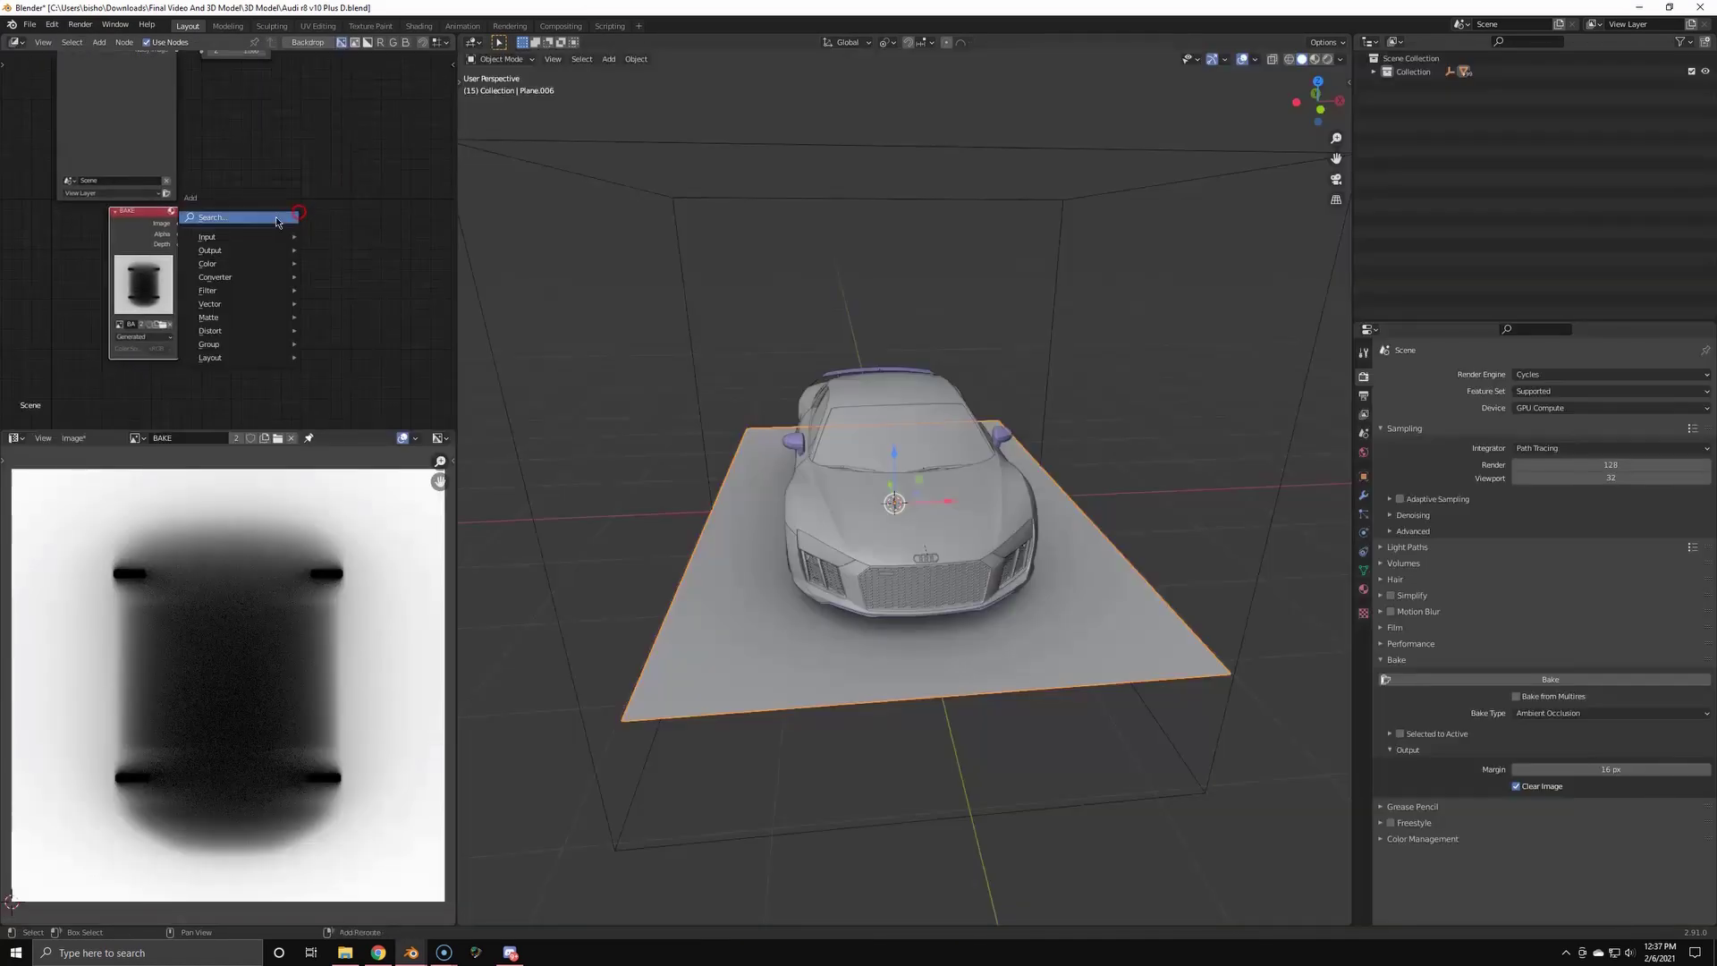
- Add a Denoise node and connect the BAKE image output to its Image input
{"action": "type", "text": "den"}
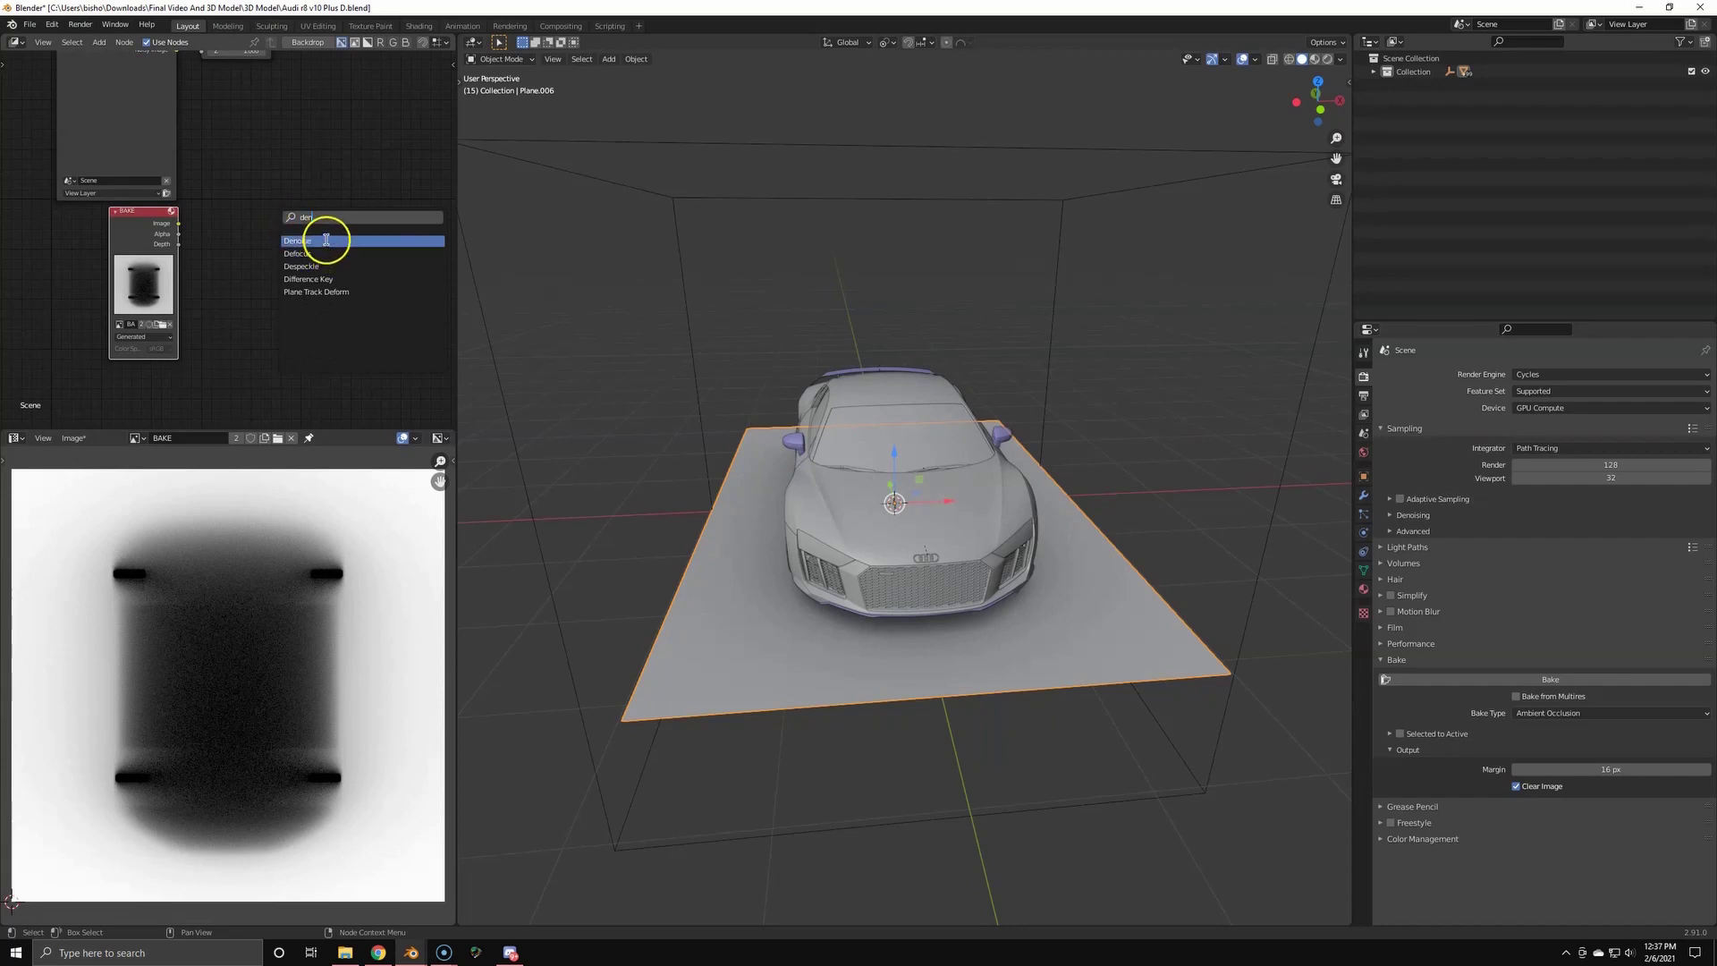
{"action": "left_click", "coordinate": [327, 240]}
{"action": "left_click", "coordinate": [273, 226]}
{"action": "left_click_drag", "start_coordinate": [180, 225], "coordinate": [227, 249]}
- Move the Composite node clear of Render Layers and feed it the Denoise output instead of the Render Layers image
{"action": "scroll", "coordinate": [329, 211], "scroll_direction": "down", "scroll_amount": 4}
{"action": "middle_click_drag", "start_coordinate": [325, 209], "coordinate": [267, 256]}
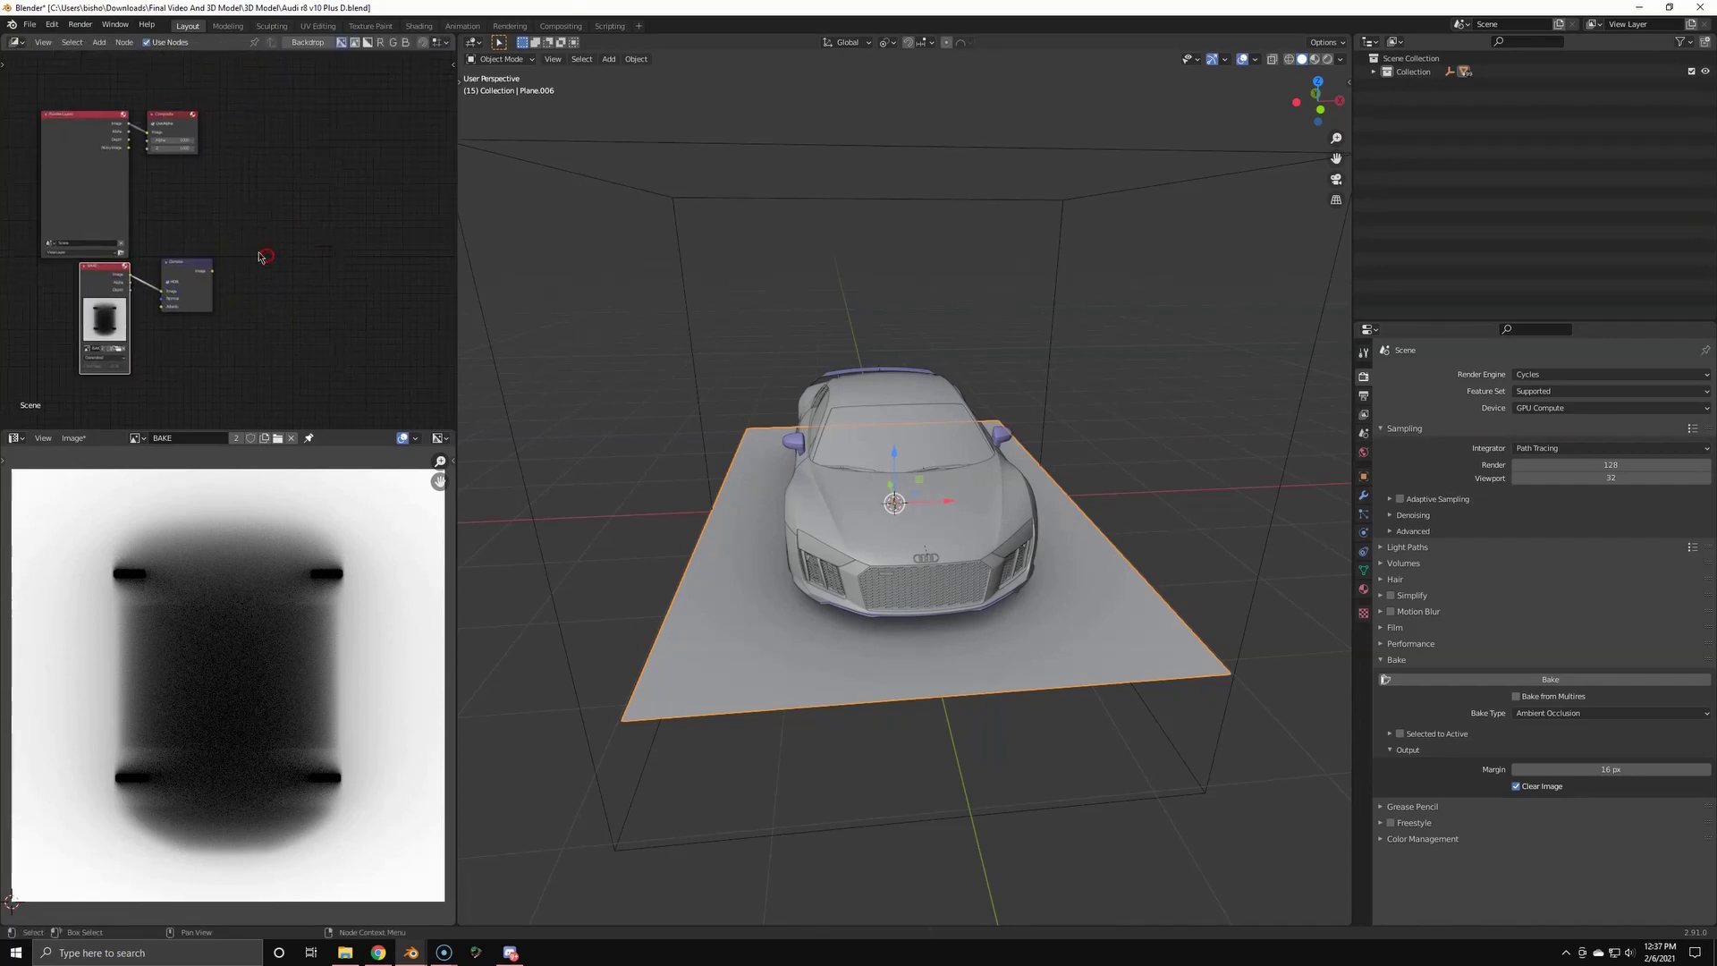
{"action": "left_click_drag", "start_coordinate": [178, 130], "coordinate": [336, 133]}
{"action": "left_click_drag", "start_coordinate": [212, 270], "coordinate": [340, 146]}
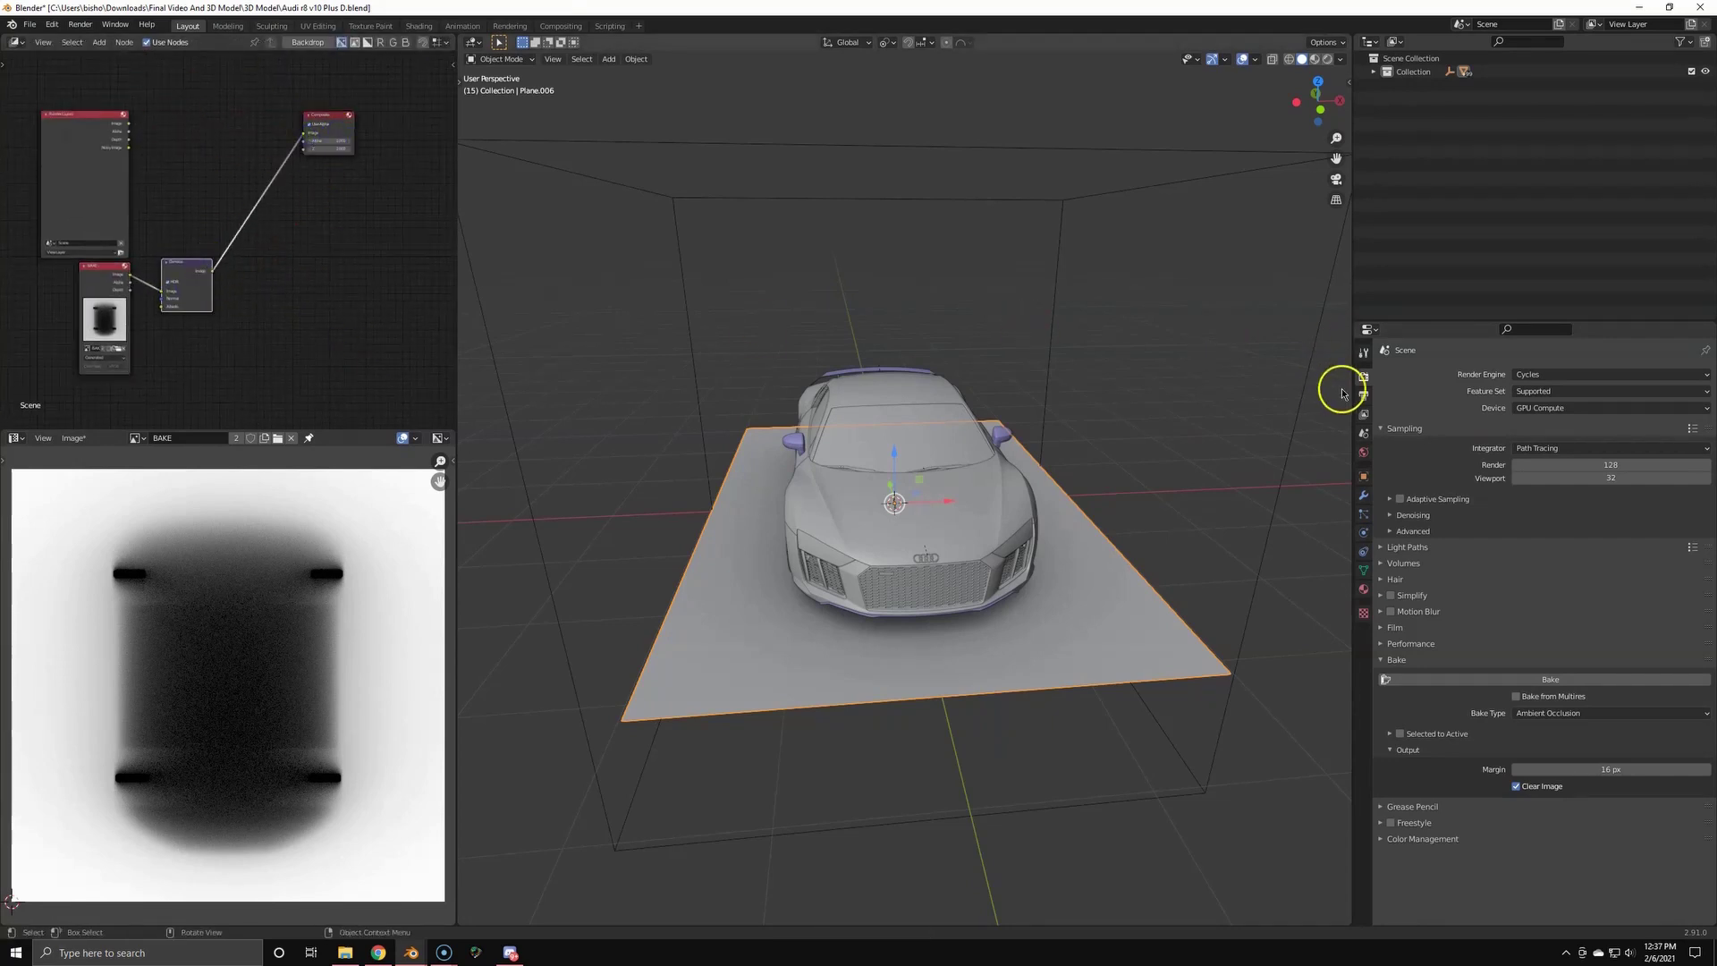
{"action": "scroll", "coordinate": [104, 202], "scroll_direction": "up", "scroll_amount": 1}
{"action": "middle_click_drag", "start_coordinate": [104, 203], "coordinate": [149, 147]}
{"action": "right_click", "coordinate": [298, 322]}
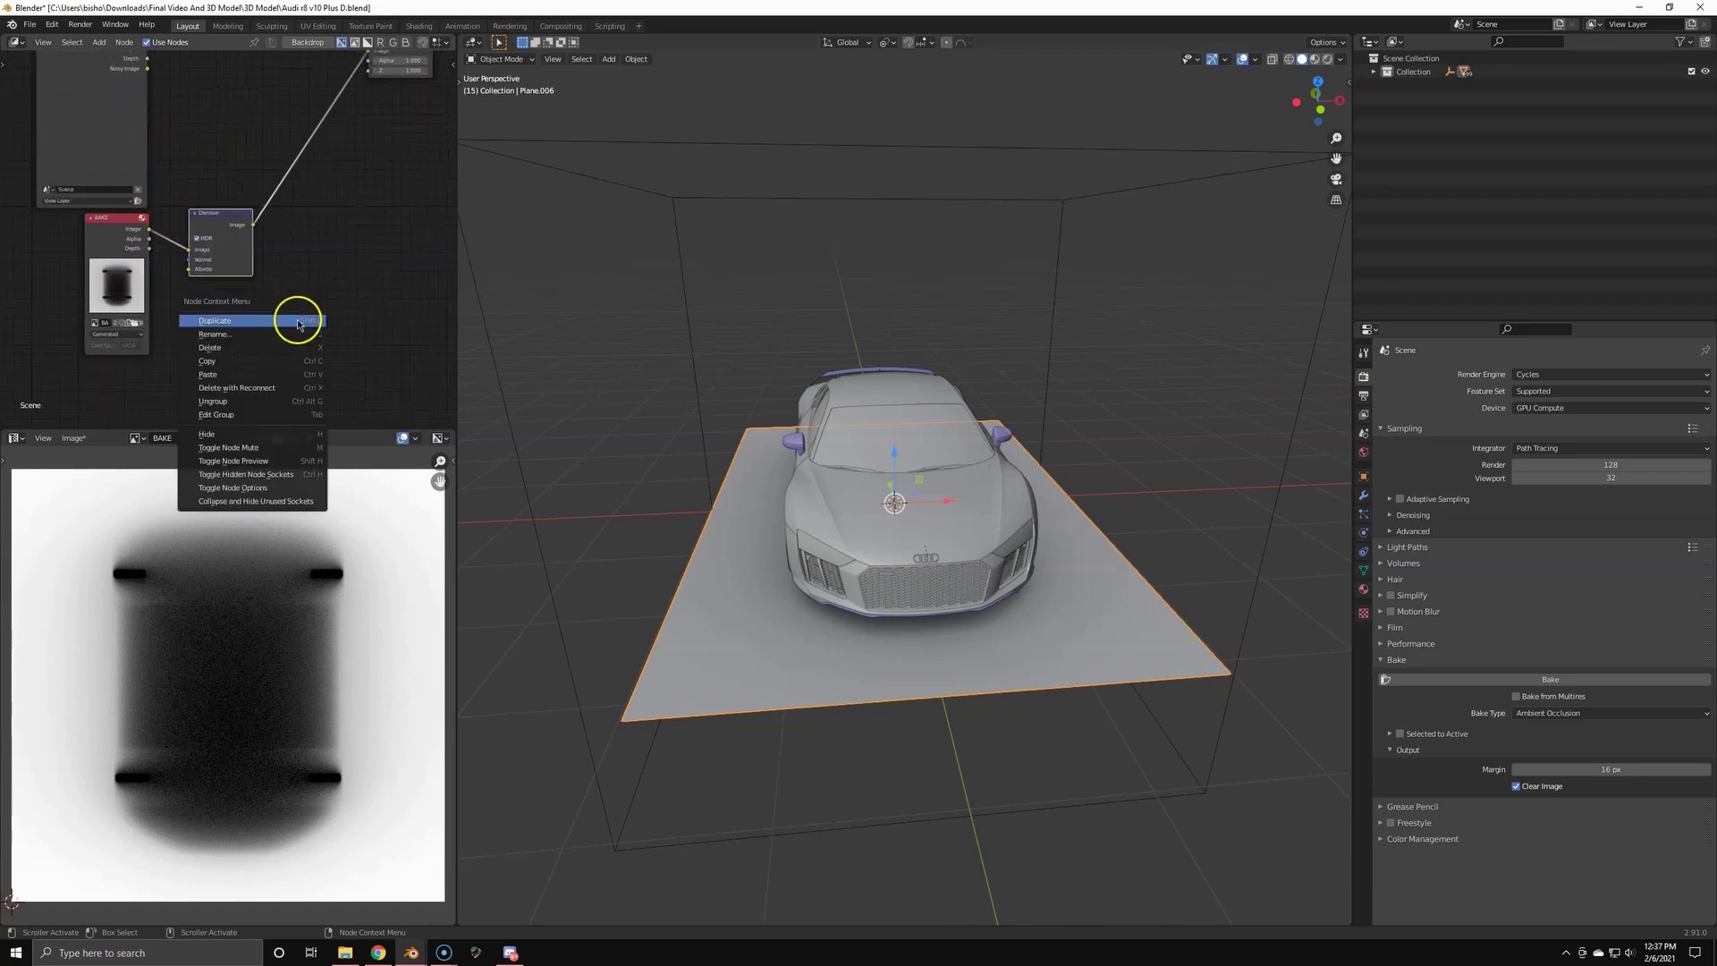
{"action": "key", "text": "Escape"}
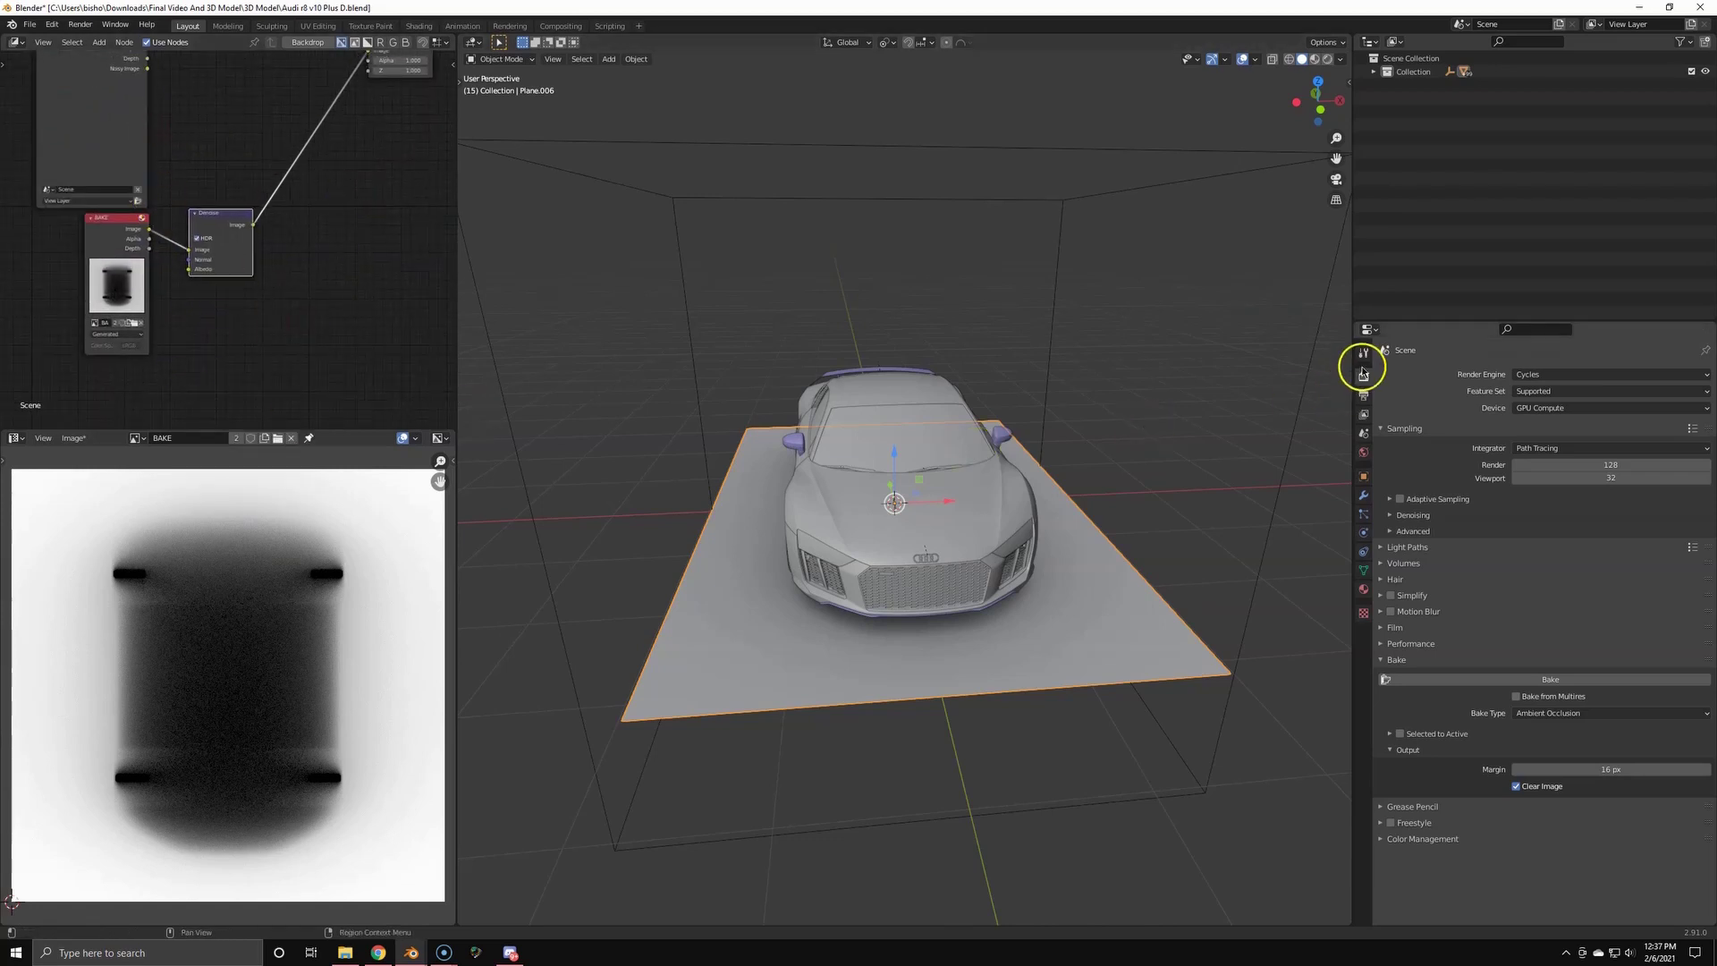
- Set the horizontal render resolution to 512*4 px and the render samples to 1, and try to render the image
{"action": "left_click", "coordinate": [1364, 397]}
{"action": "left_click", "coordinate": [1591, 388]}
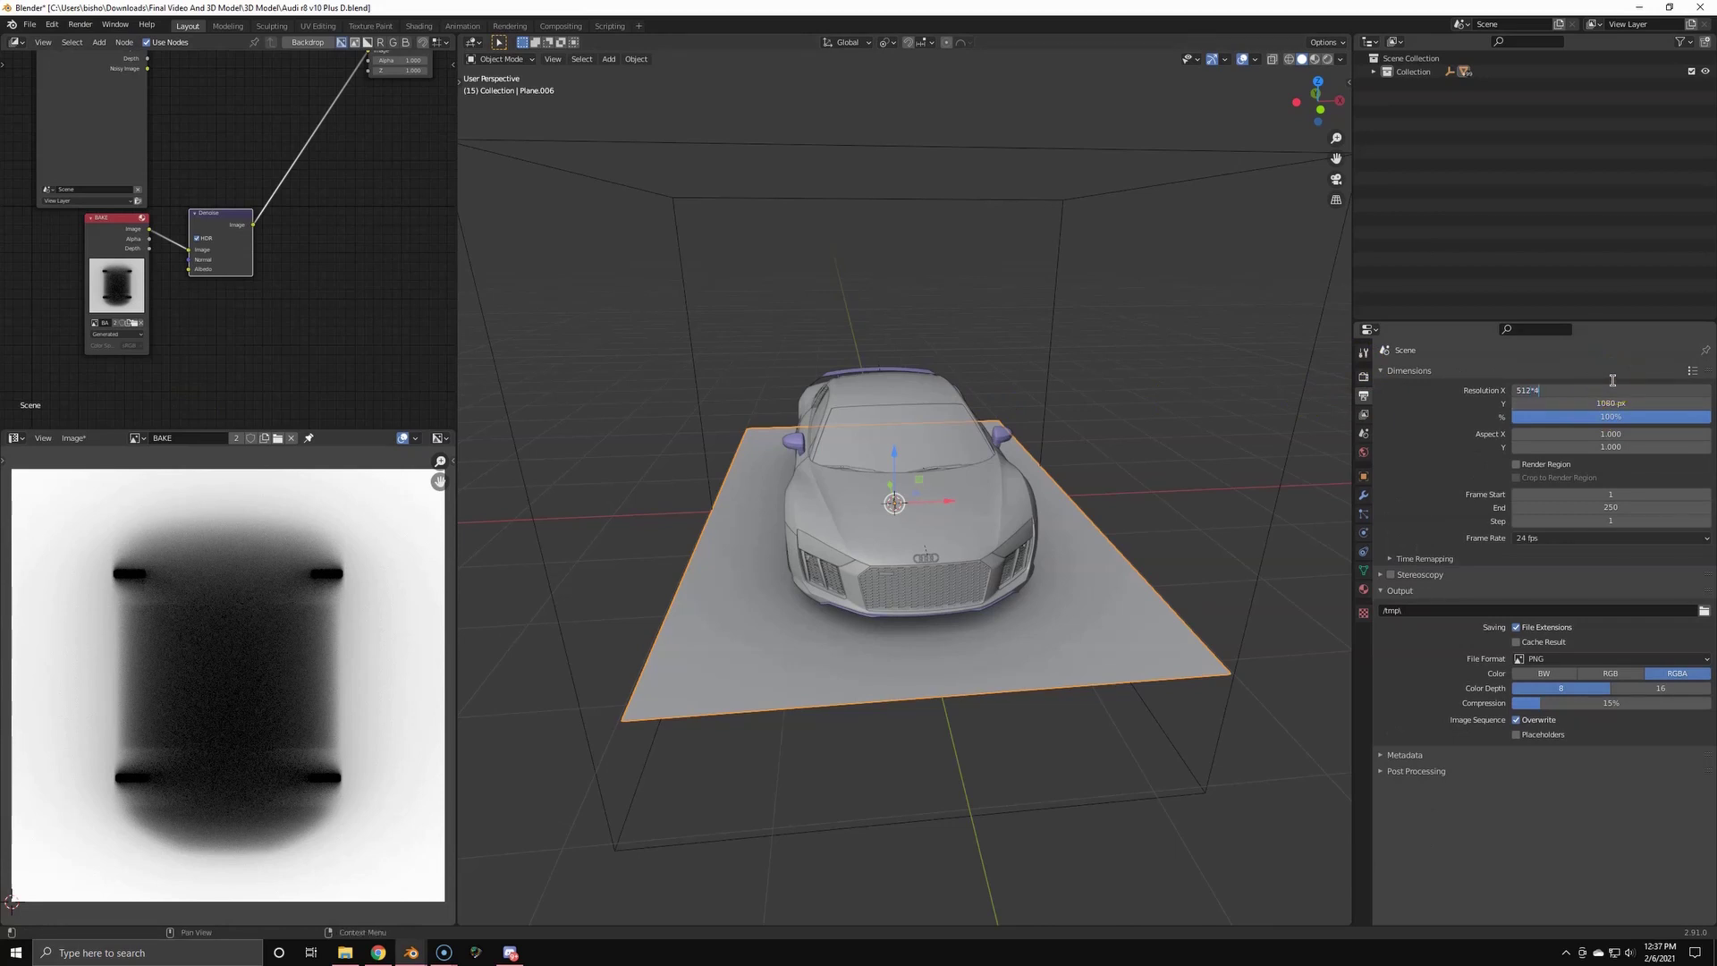
{"action": "key", "text": "Return"}
{"action": "left_click", "coordinate": [1364, 378]}
{"action": "key", "text": "F12"}
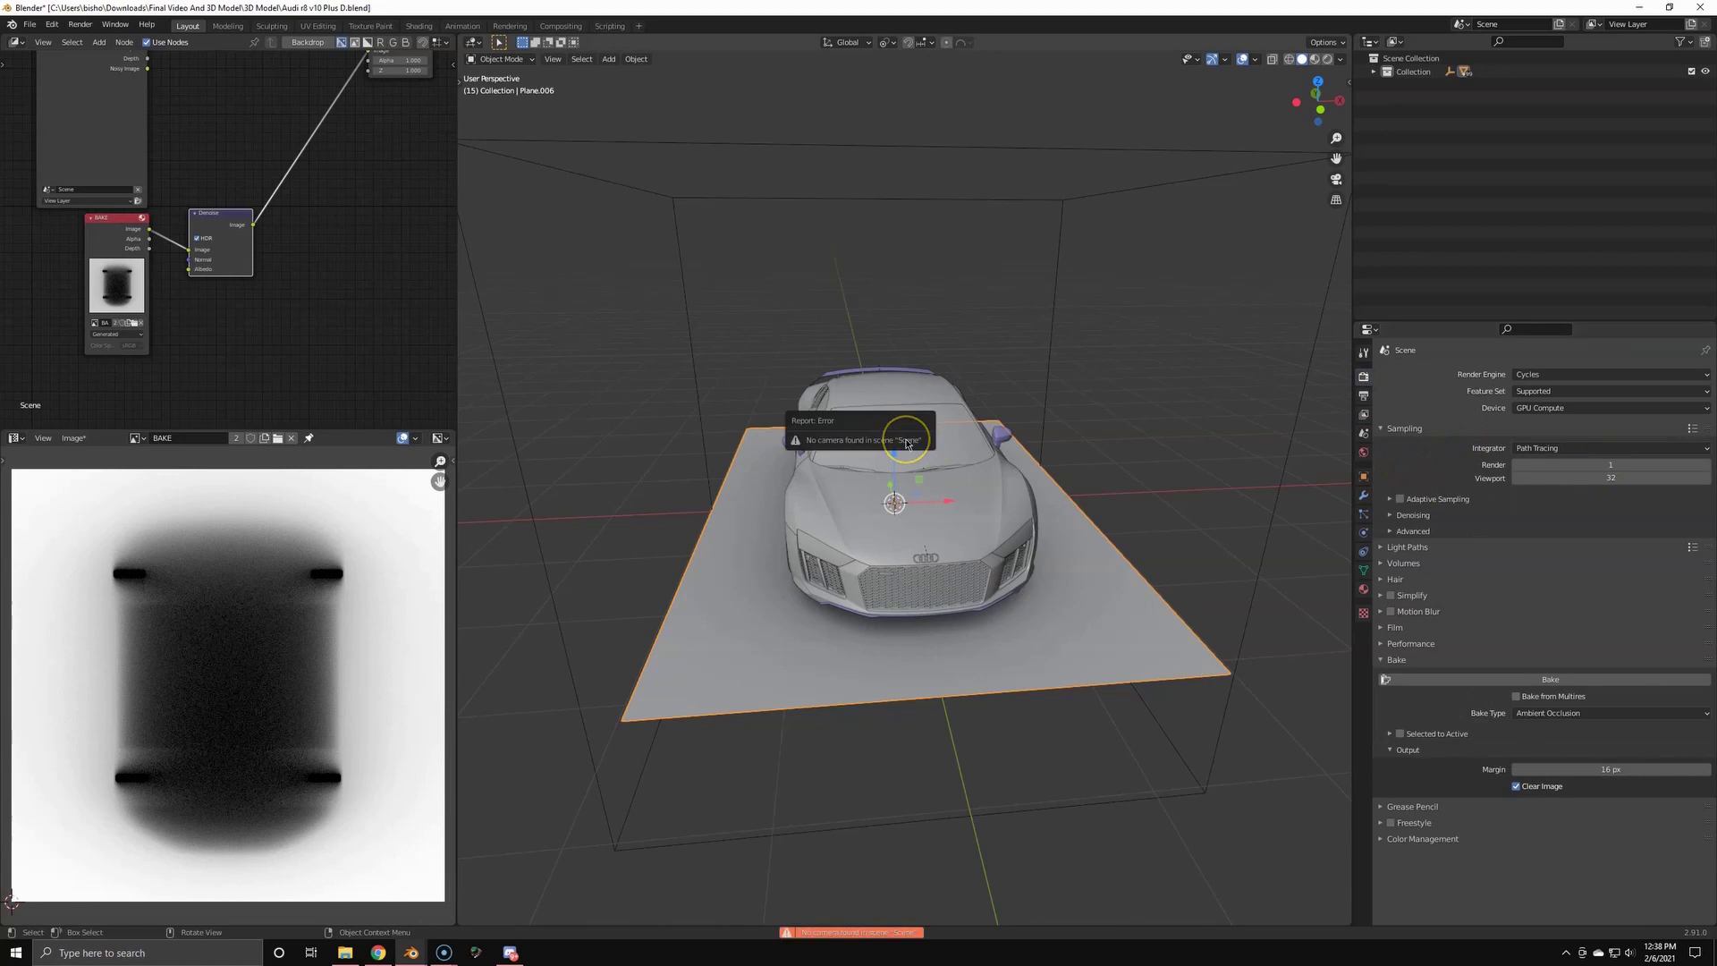
- Add a camera, move it to the side of the car and render the denoised bake image
{"action": "scroll", "coordinate": [915, 443], "scroll_direction": "down", "scroll_amount": 3}
{"action": "key", "text": "shift+a"}
{"action": "left_click", "coordinate": [889, 627]}
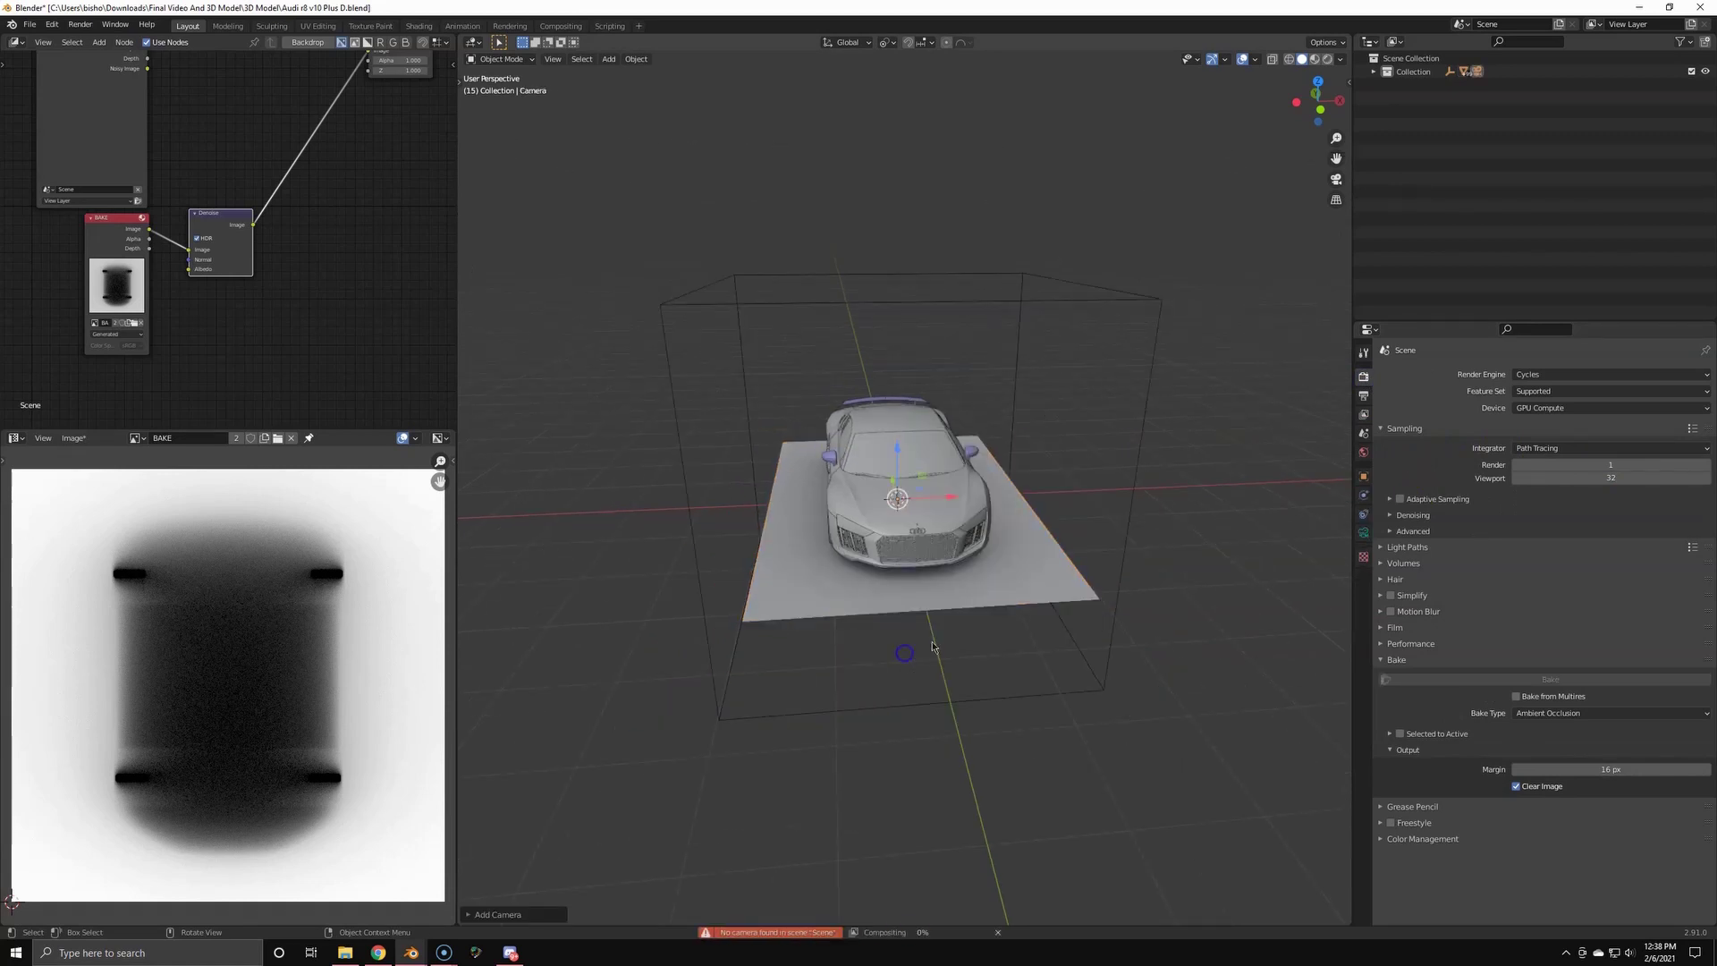
{"action": "left_click_drag", "start_coordinate": [876, 495], "coordinate": [1045, 432]}
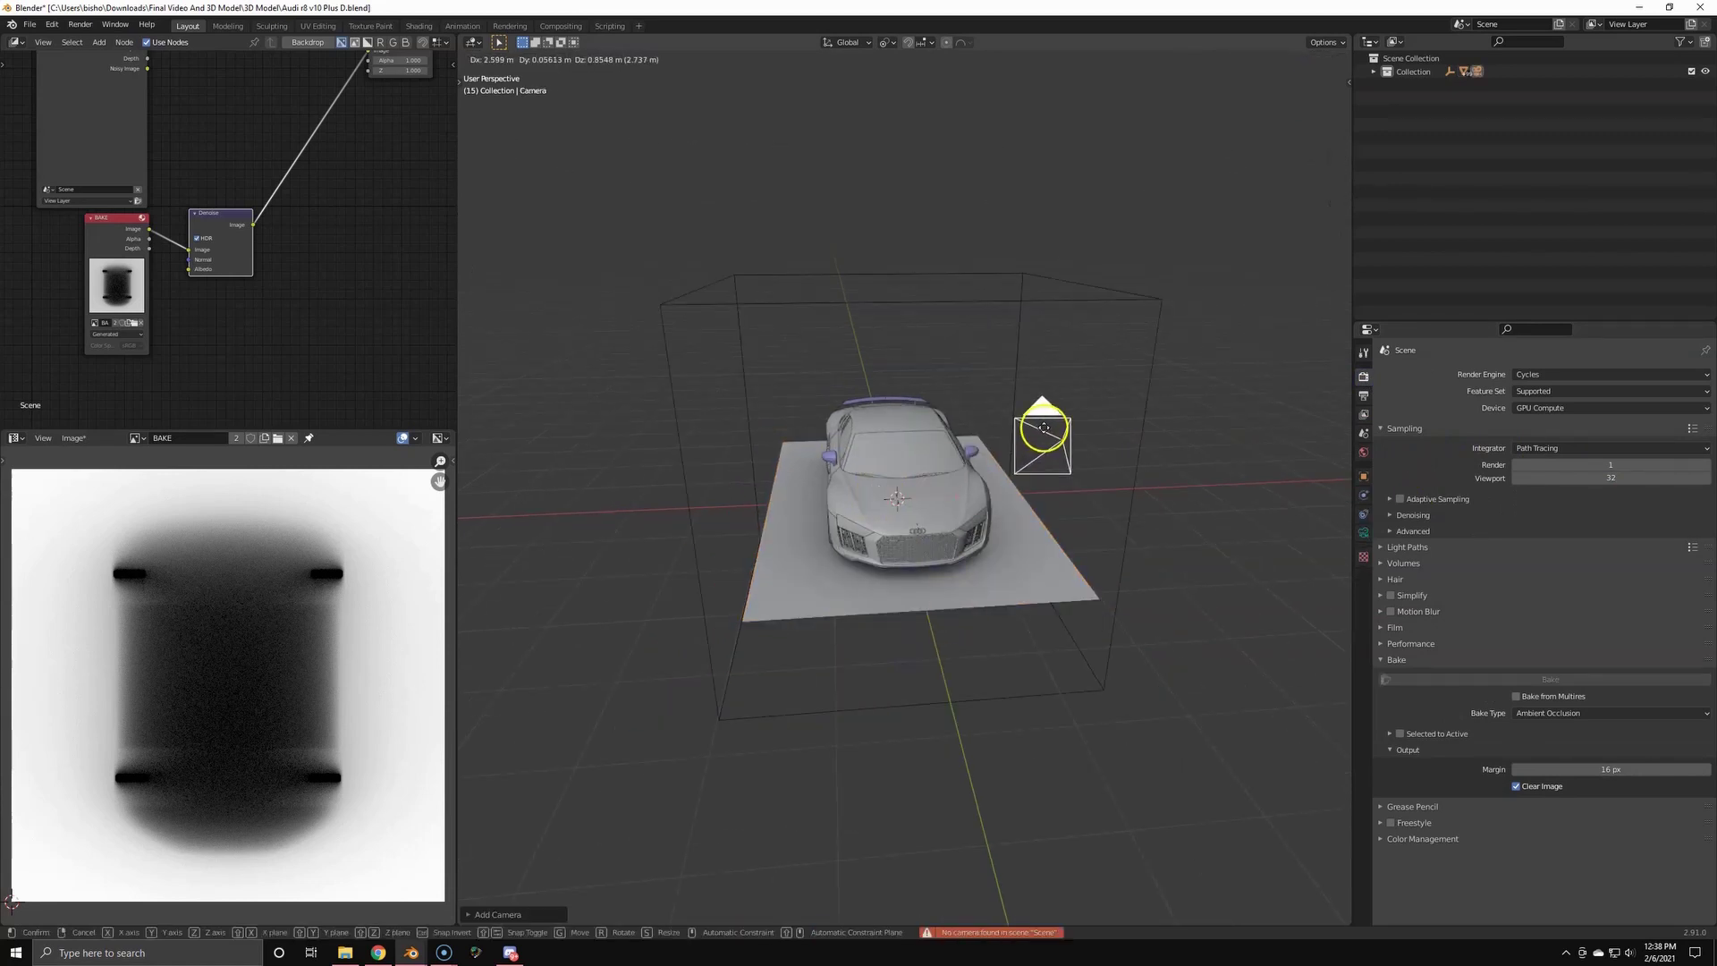
{"action": "key", "text": "F12"}
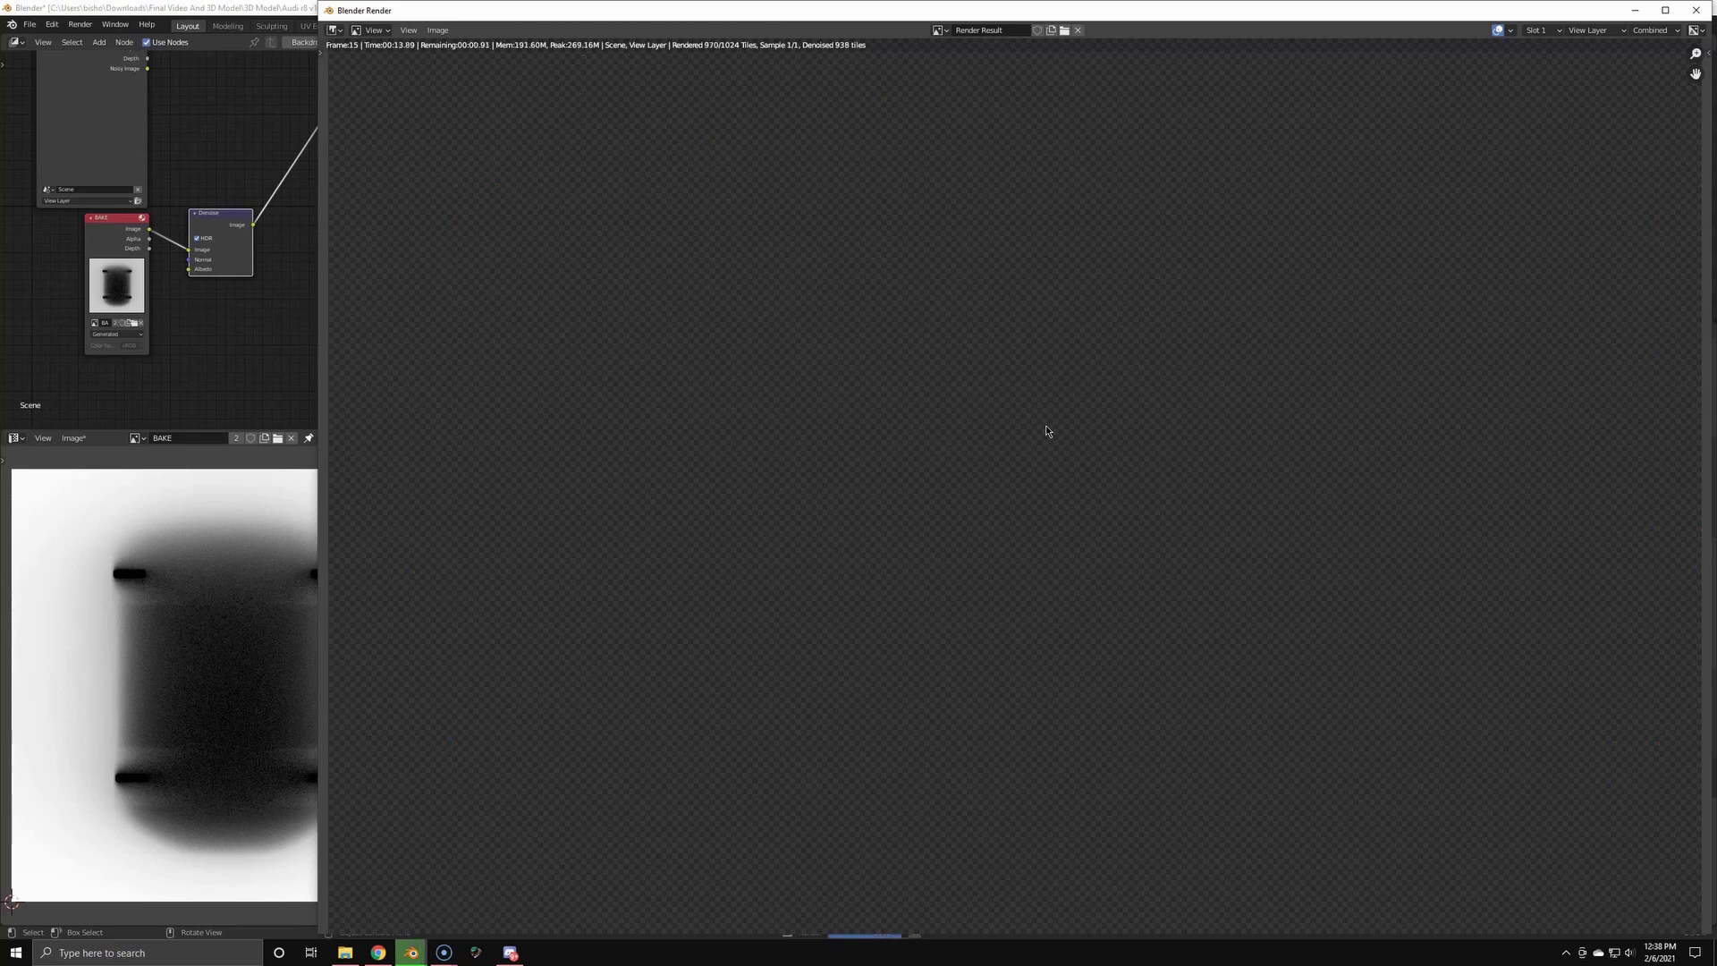
{"action": "scroll", "coordinate": [1045, 431], "scroll_direction": "down", "scroll_amount": 6}
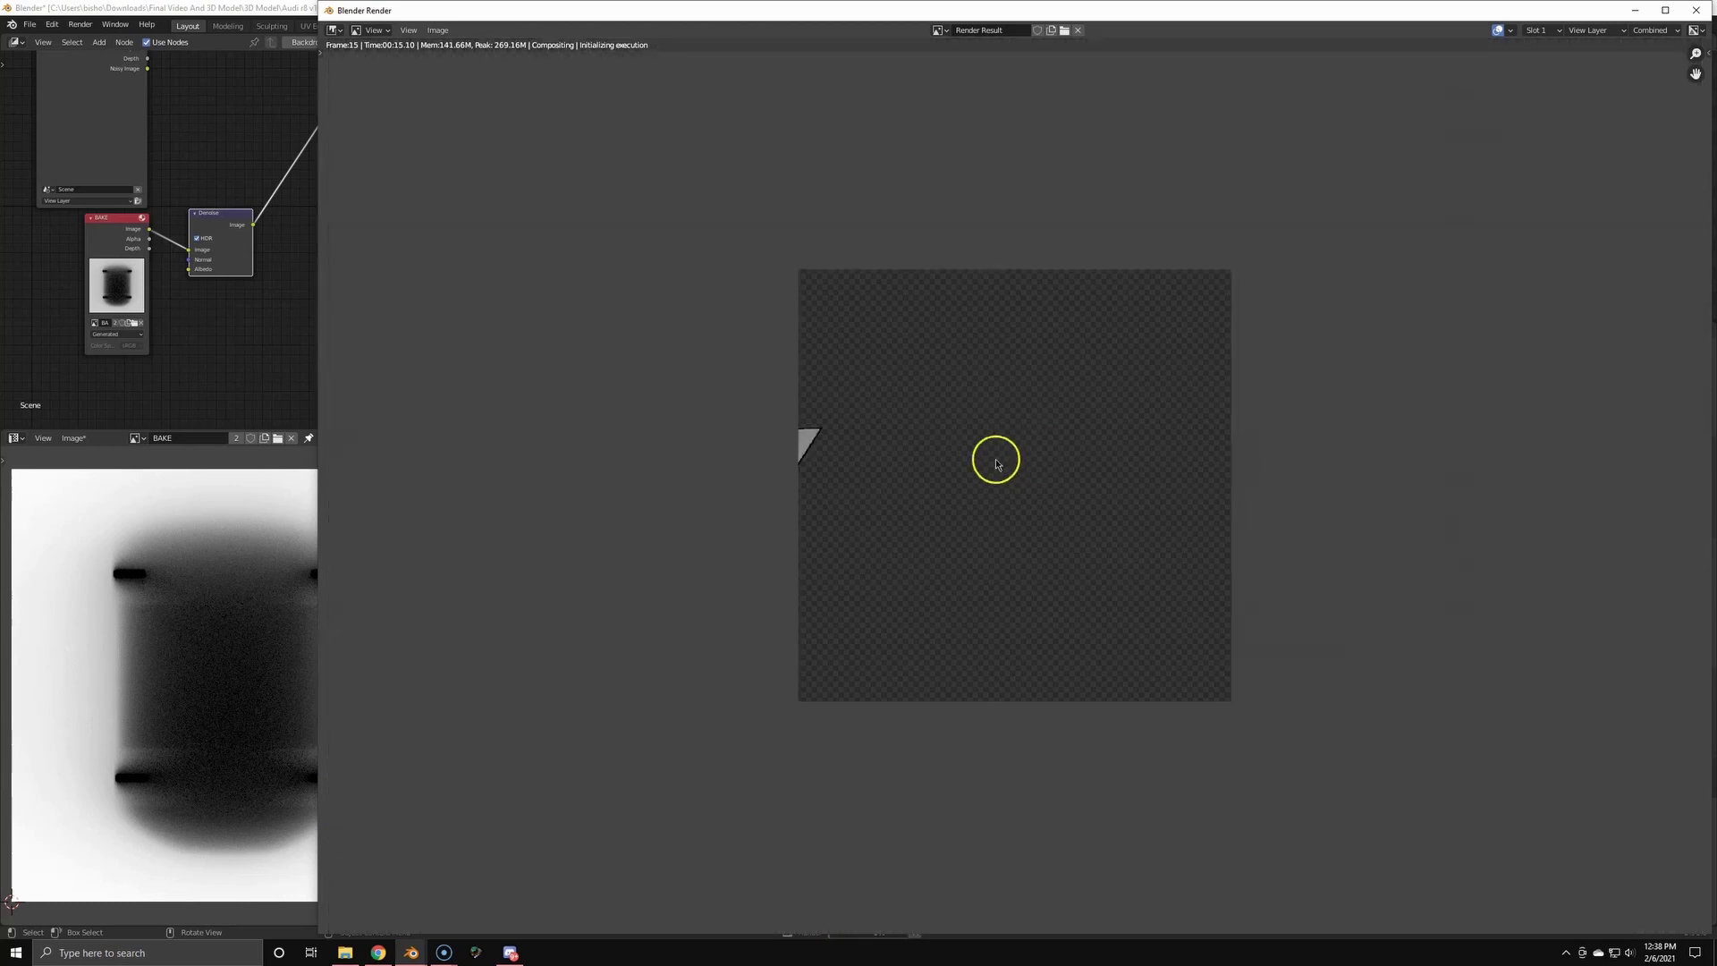
{"action": "scroll", "coordinate": [993, 460], "scroll_direction": "up", "scroll_amount": 2}
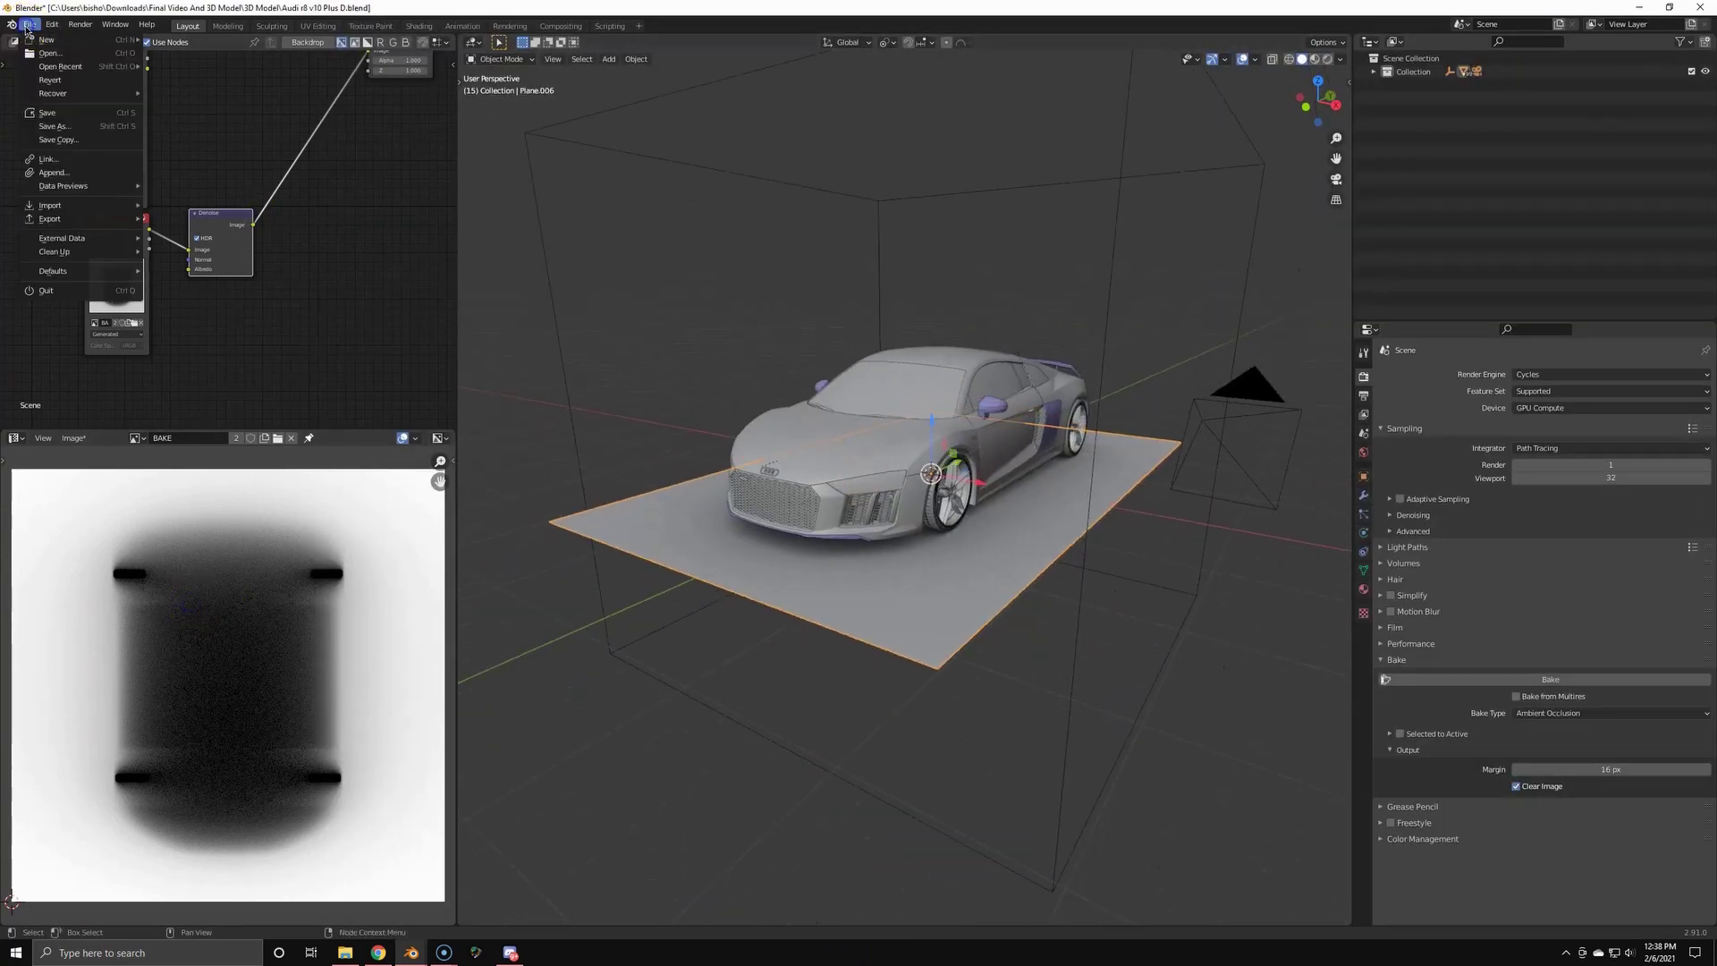
- Switch the node editor to the ground plane's shader nodes and move the BAKE image node clear of Diffuse BSDF
{"action": "left_click", "coordinate": [28, 25]}
{"action": "left_click", "coordinate": [16, 42]}
{"action": "key", "text": "Home"}
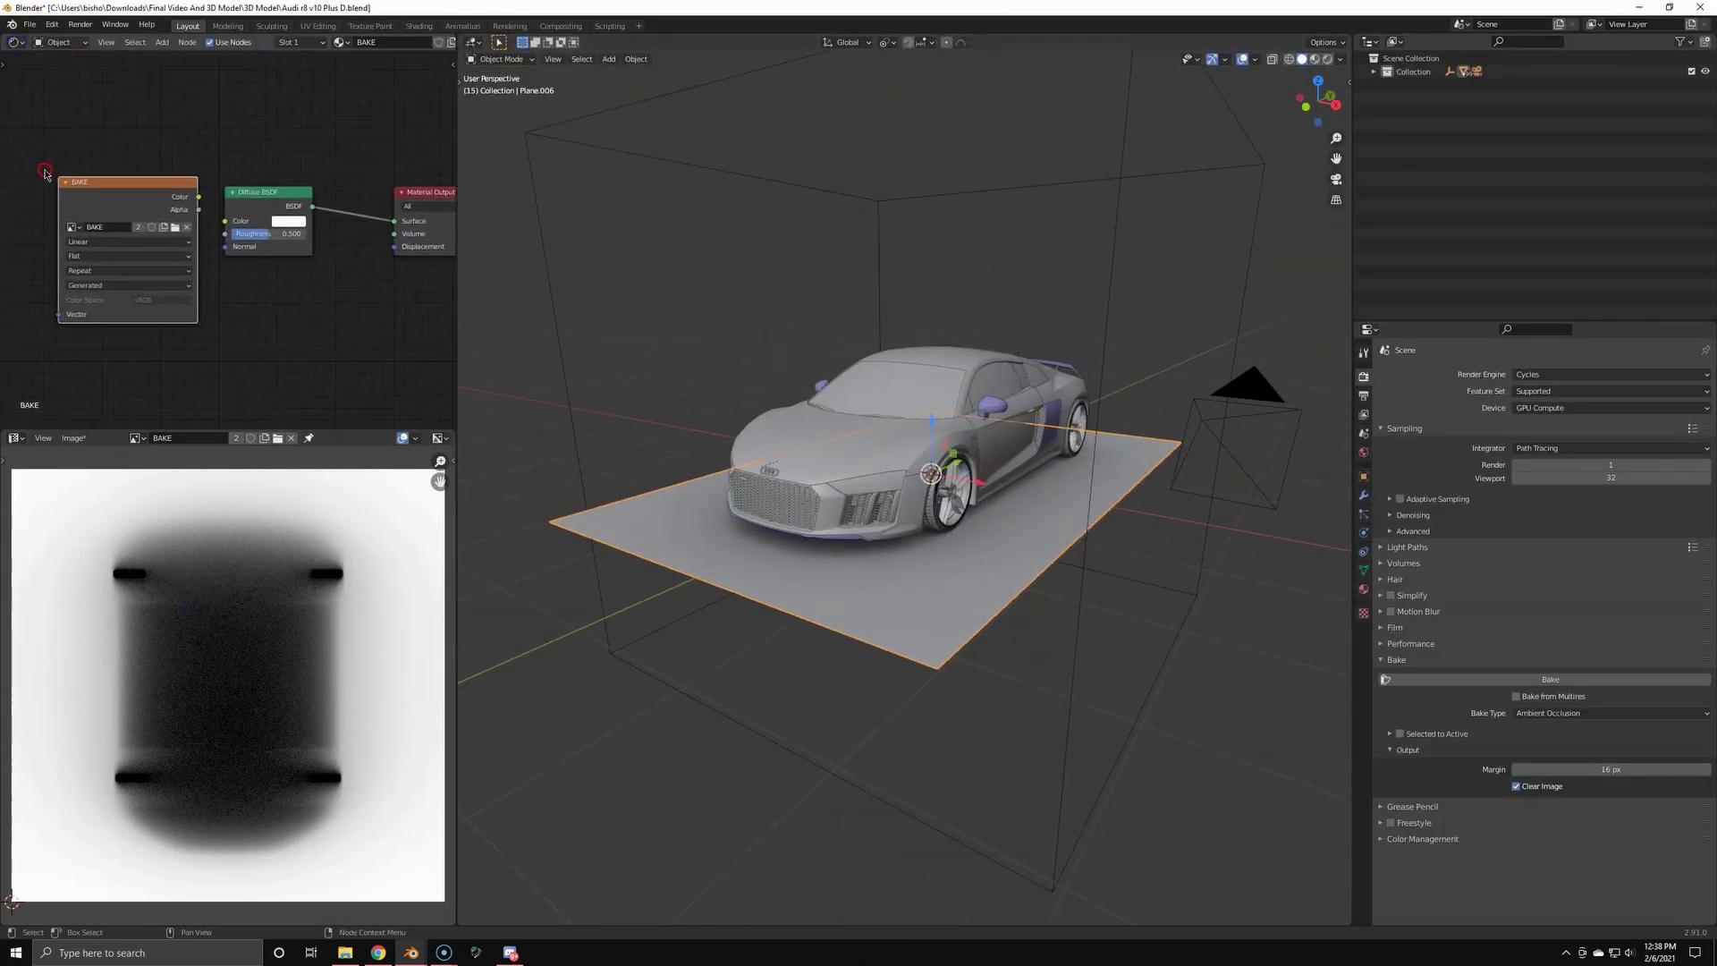
{"action": "left_click_drag", "start_coordinate": [163, 195], "coordinate": [227, 228]}
{"action": "left_click", "coordinate": [271, 193]}
{"action": "scroll", "coordinate": [227, 207], "scroll_direction": "up", "scroll_amount": 1}
- Insert a Mix Shader between Diffuse BSDF and Material Output and connect the BAKE Color output to its Fac
{"action": "key", "text": "shift+a"}
{"action": "left_click", "coordinate": [260, 168]}
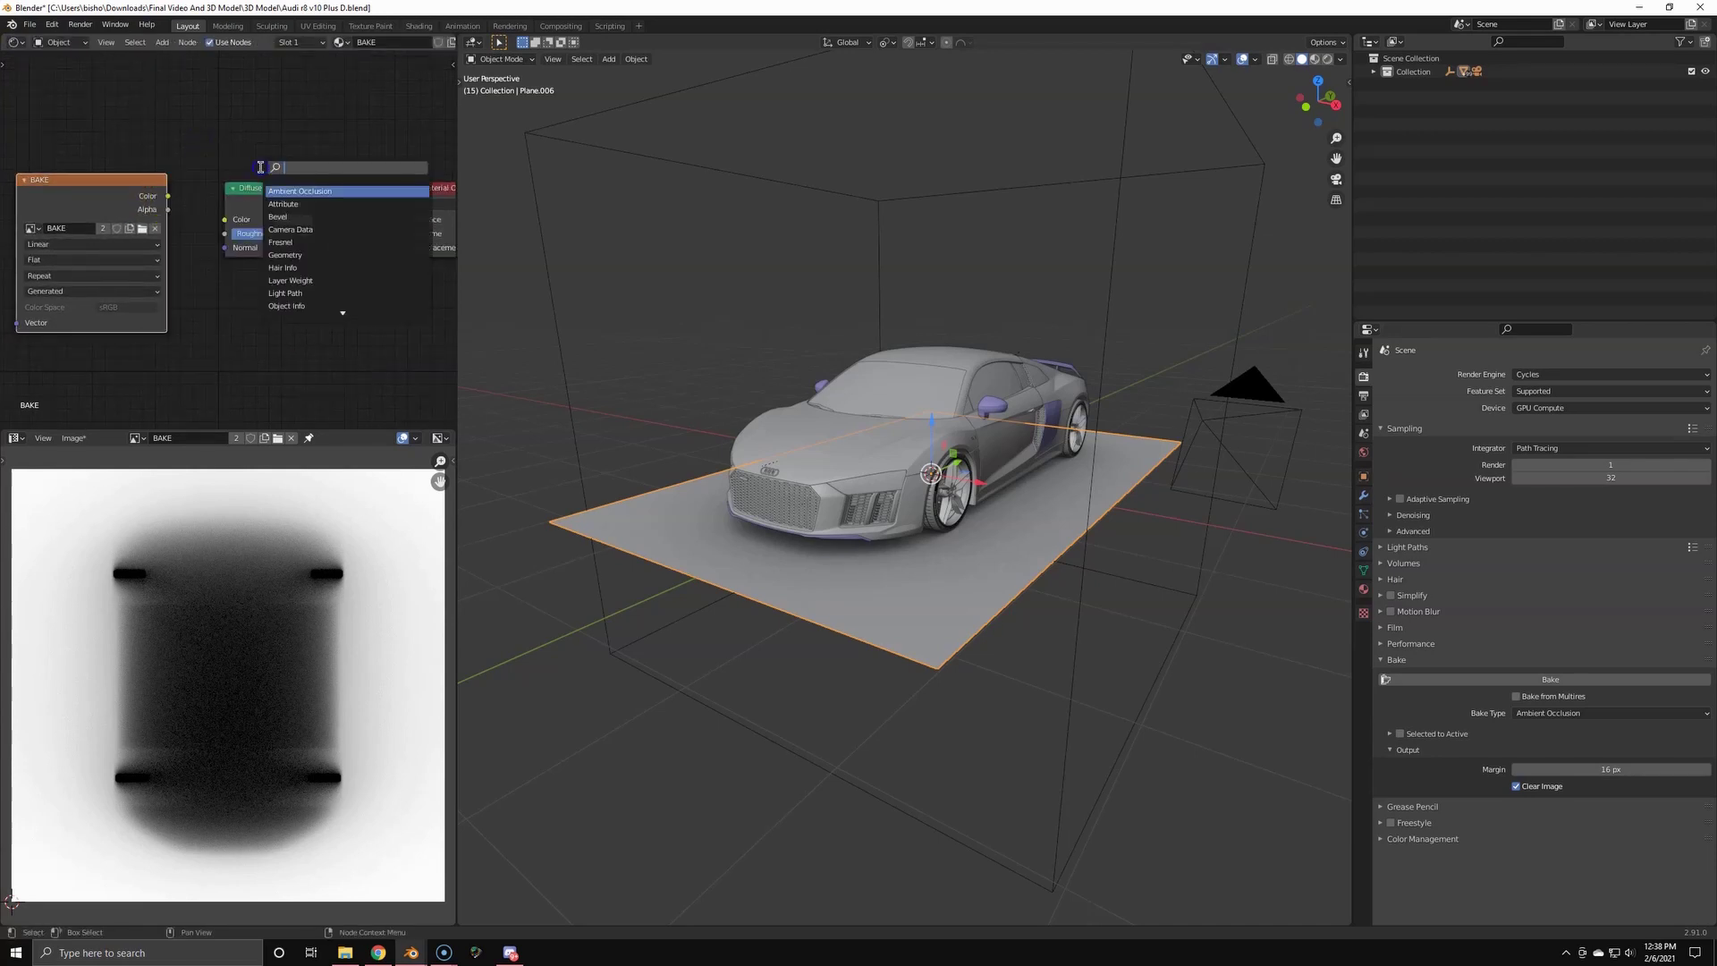
{"action": "type", "text": "mix"}
{"action": "left_click", "coordinate": [311, 190]}
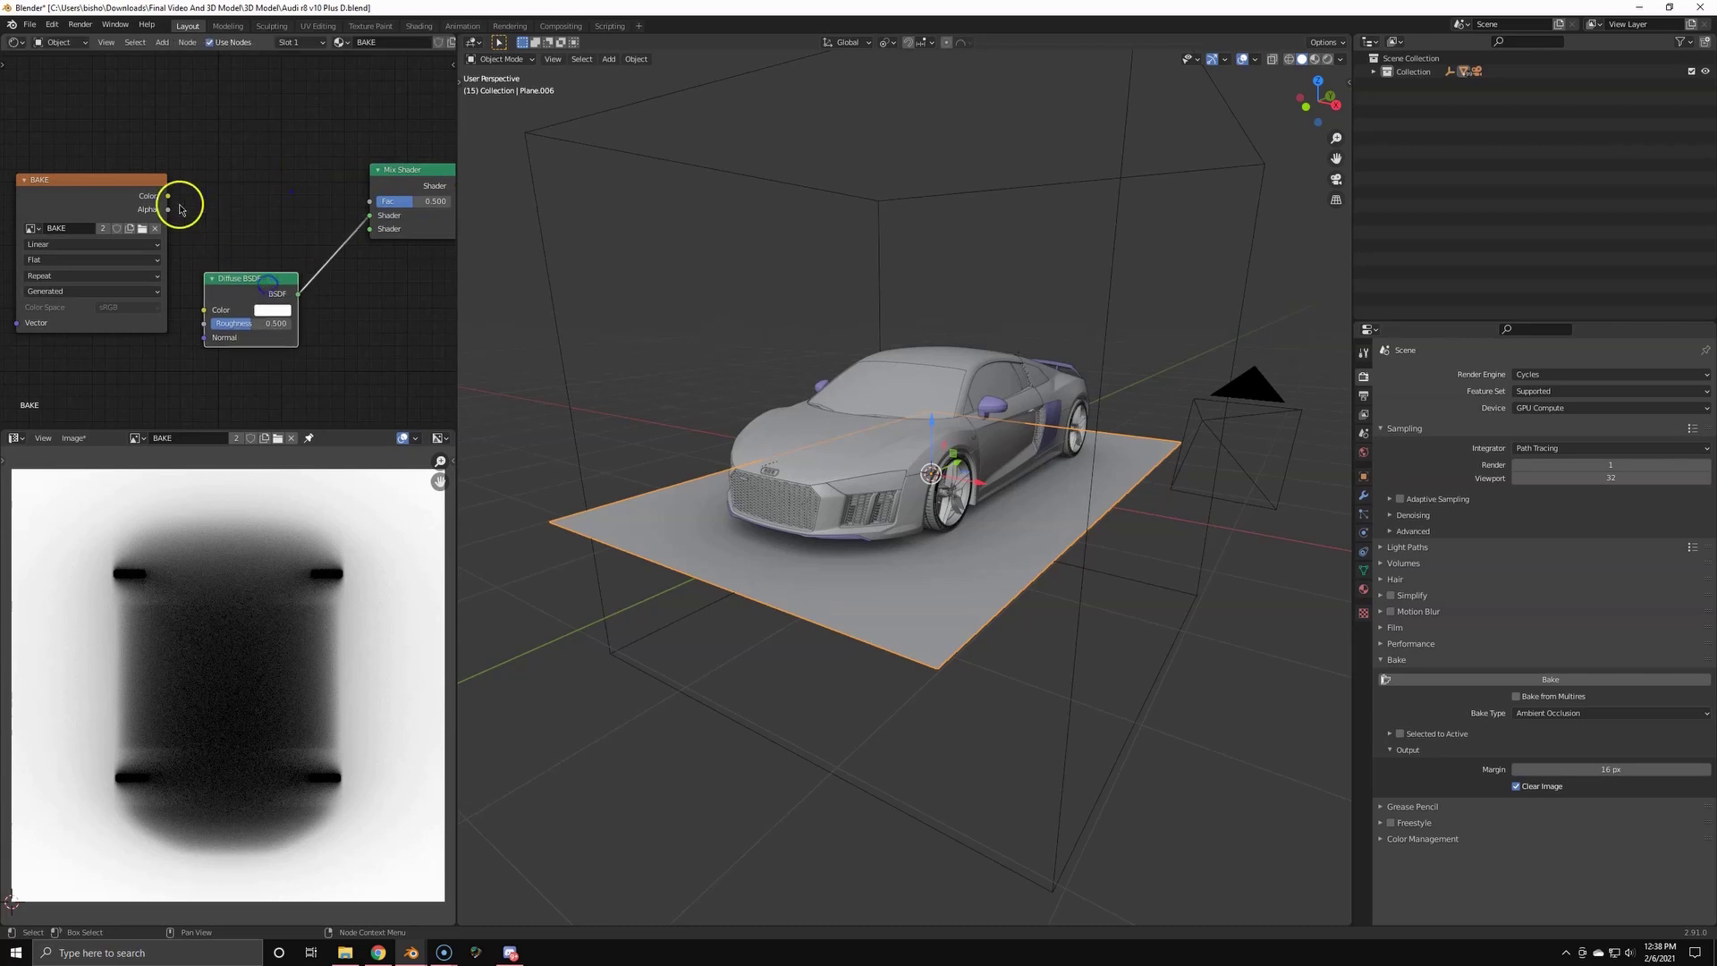
{"action": "left_click_drag", "start_coordinate": [168, 195], "coordinate": [365, 212]}
- Save the denoised render result as untitled.png on the Desktop
{"action": "left_click", "coordinate": [32, 229]}
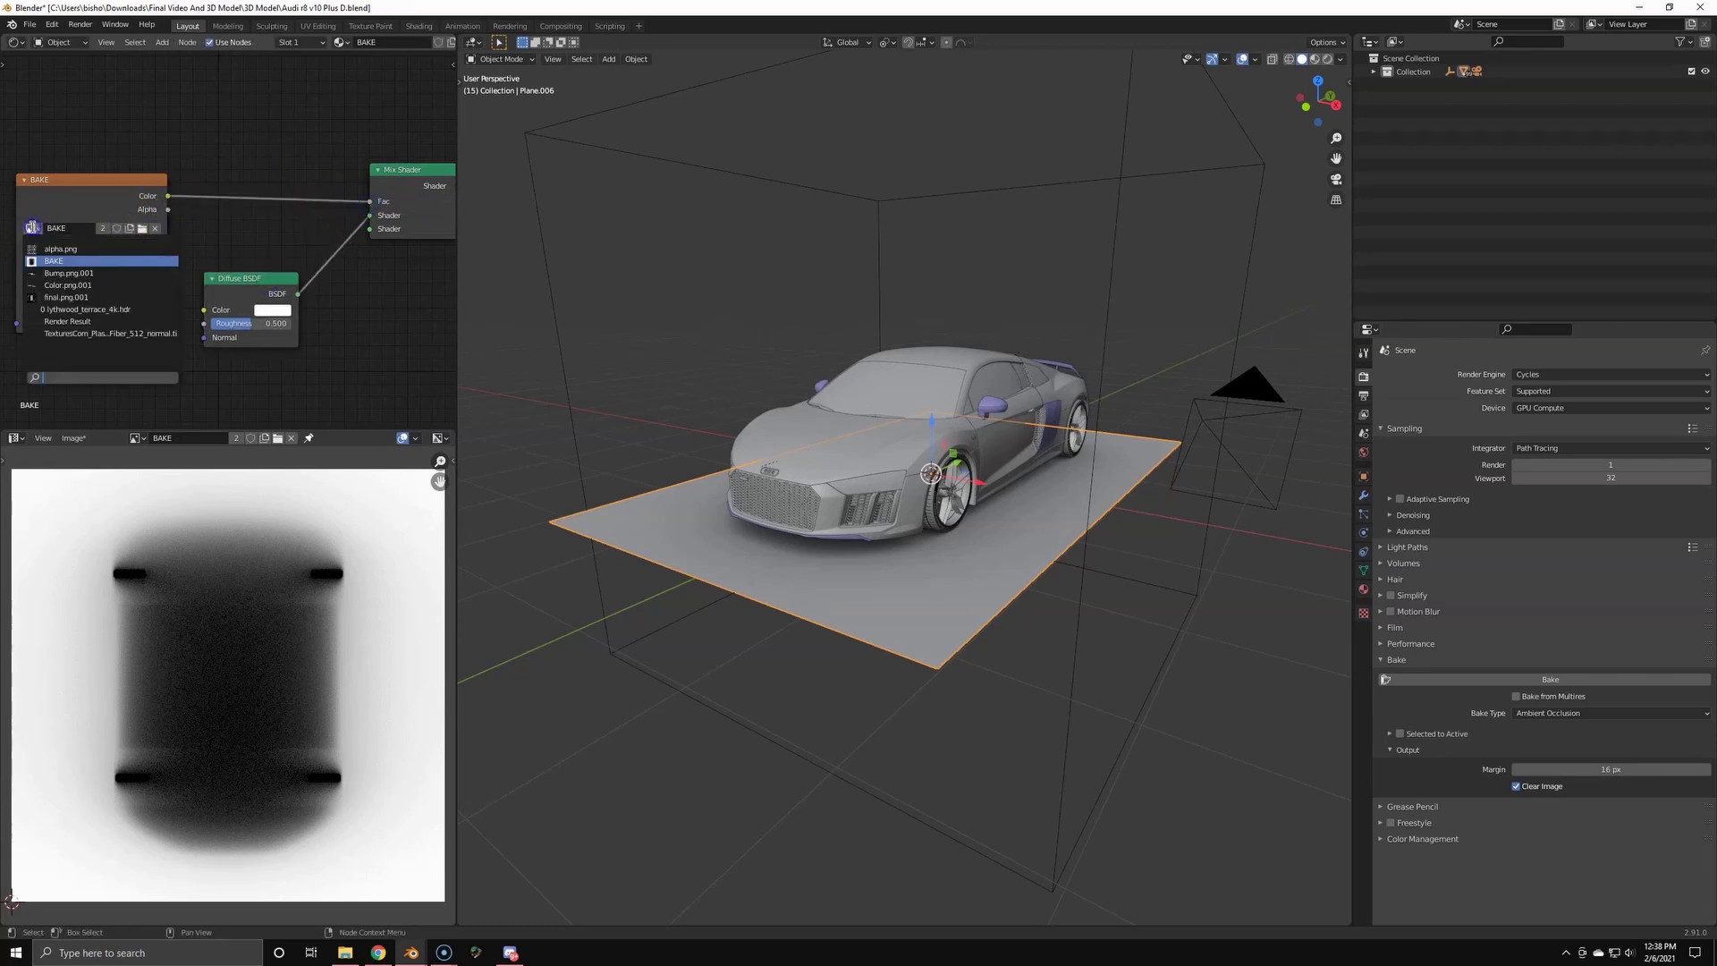
{"action": "key", "text": "alt+Tab"}
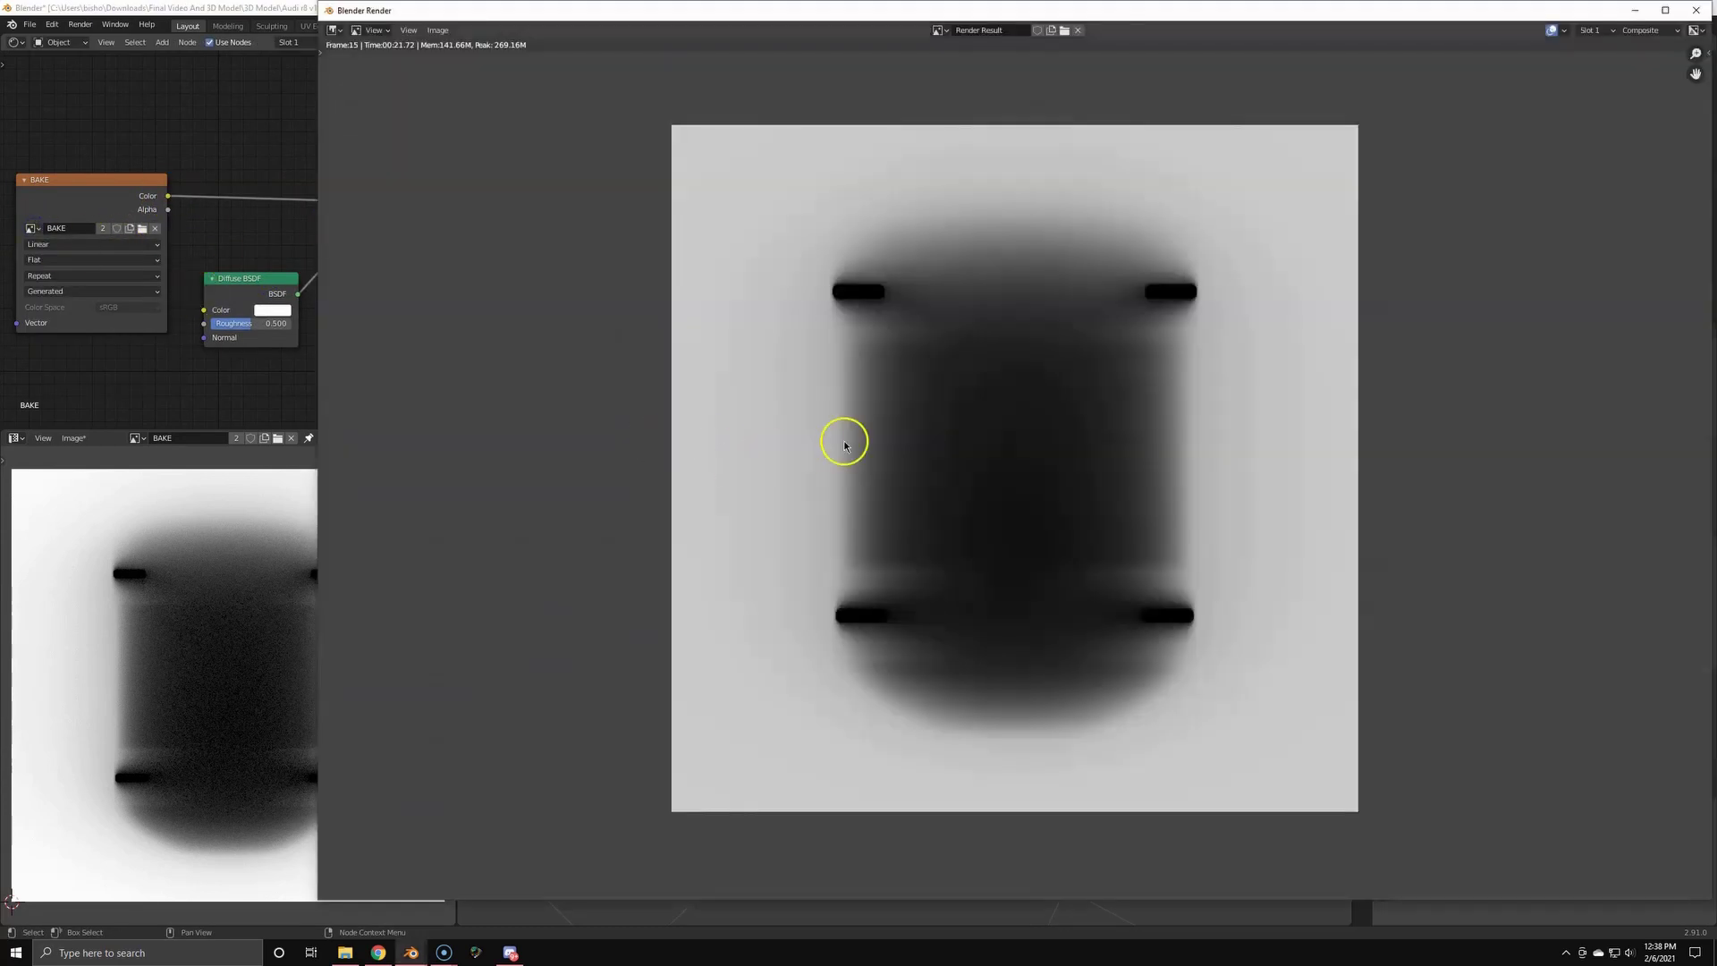
{"action": "key", "text": "shift+alt+s"}
{"action": "left_click", "coordinate": [714, 353]}
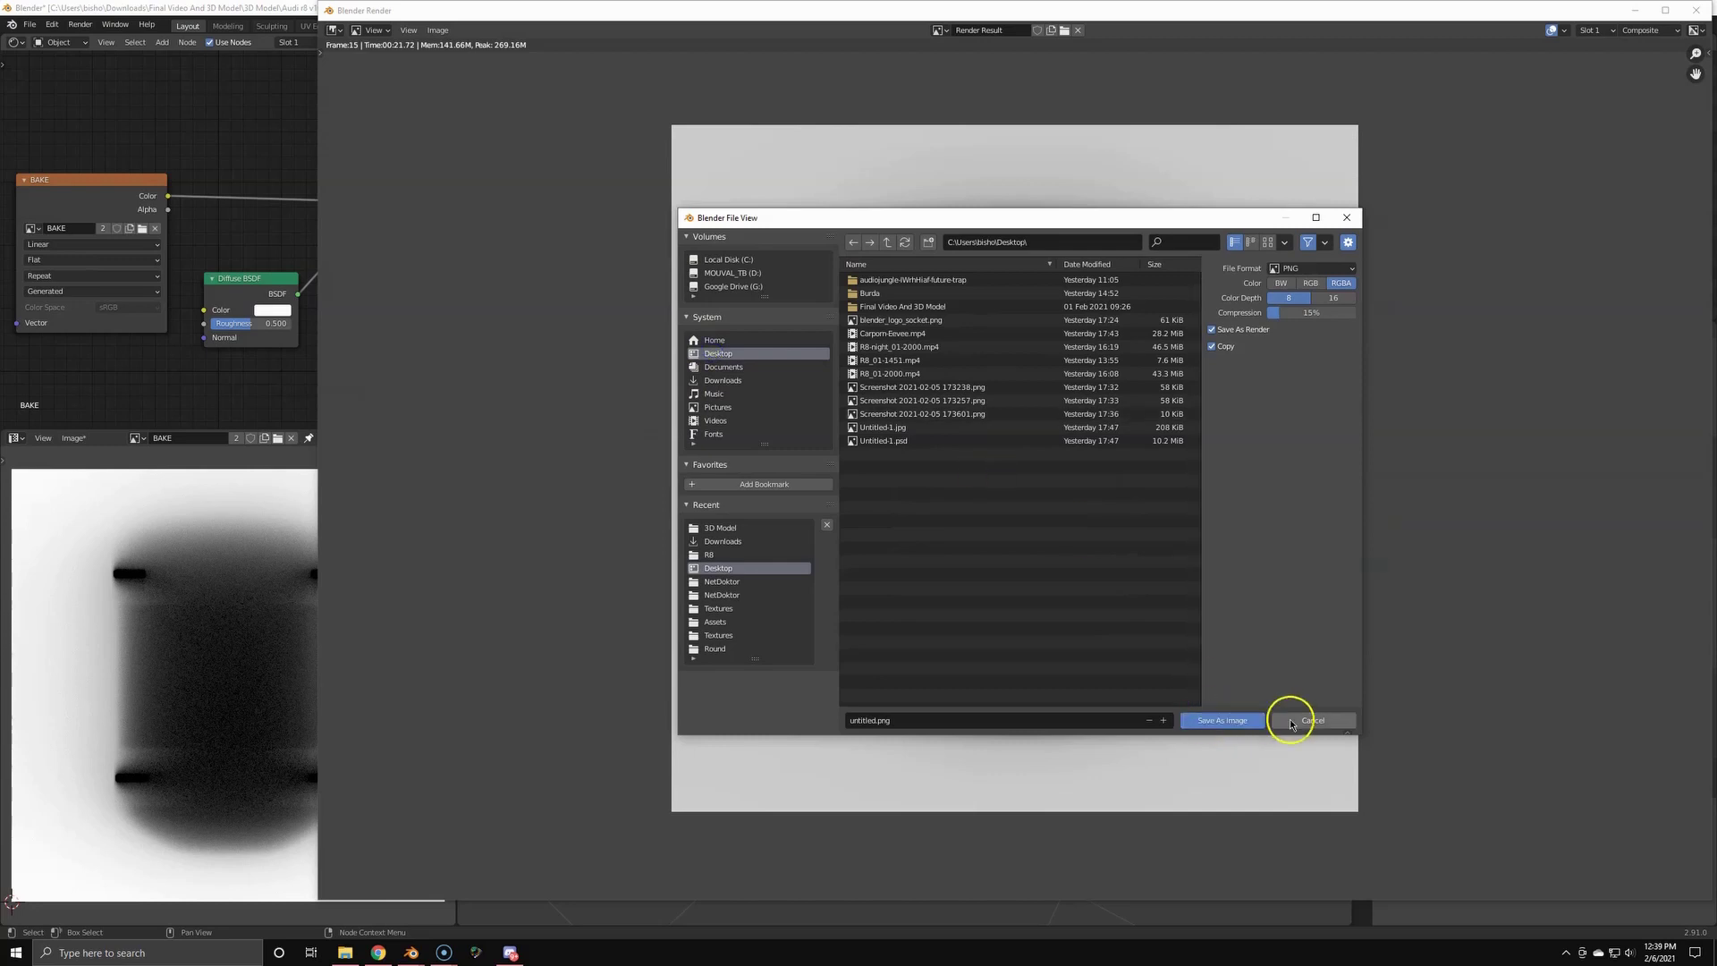
{"action": "left_click", "coordinate": [1311, 721]}
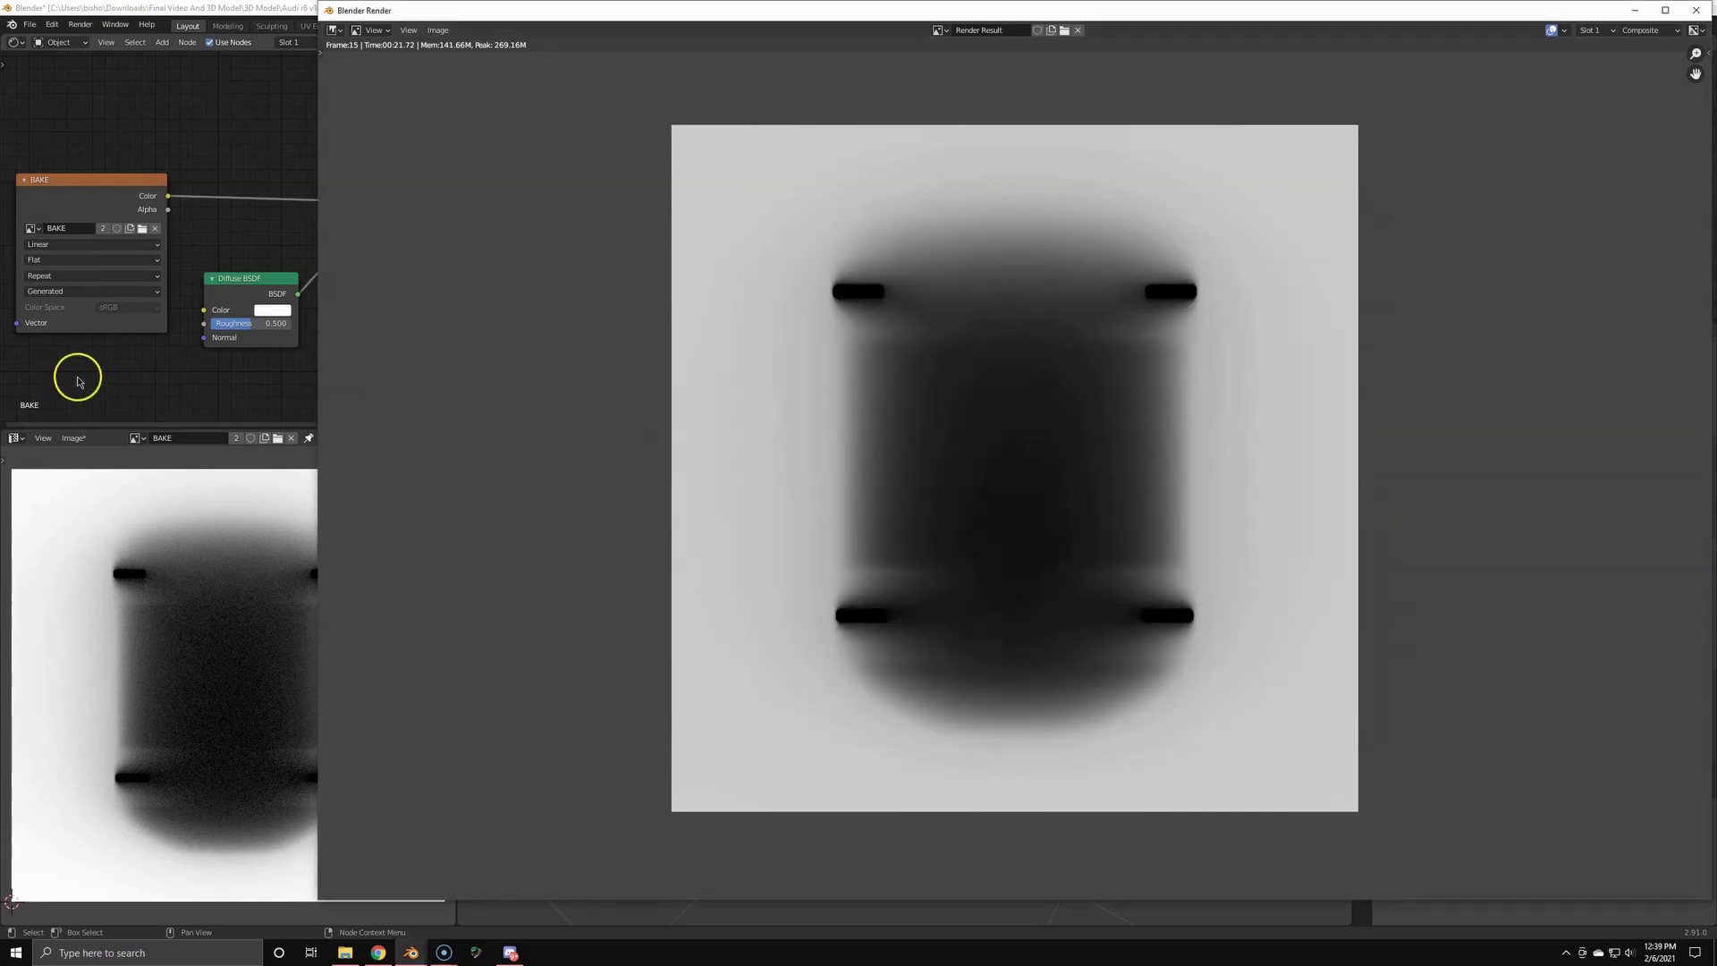
- Load untitled.png from the Desktop into the image texture node and move the Diffuse BSDF node higher up
{"action": "left_click", "coordinate": [140, 231]}
{"action": "left_click", "coordinate": [573, 369]}
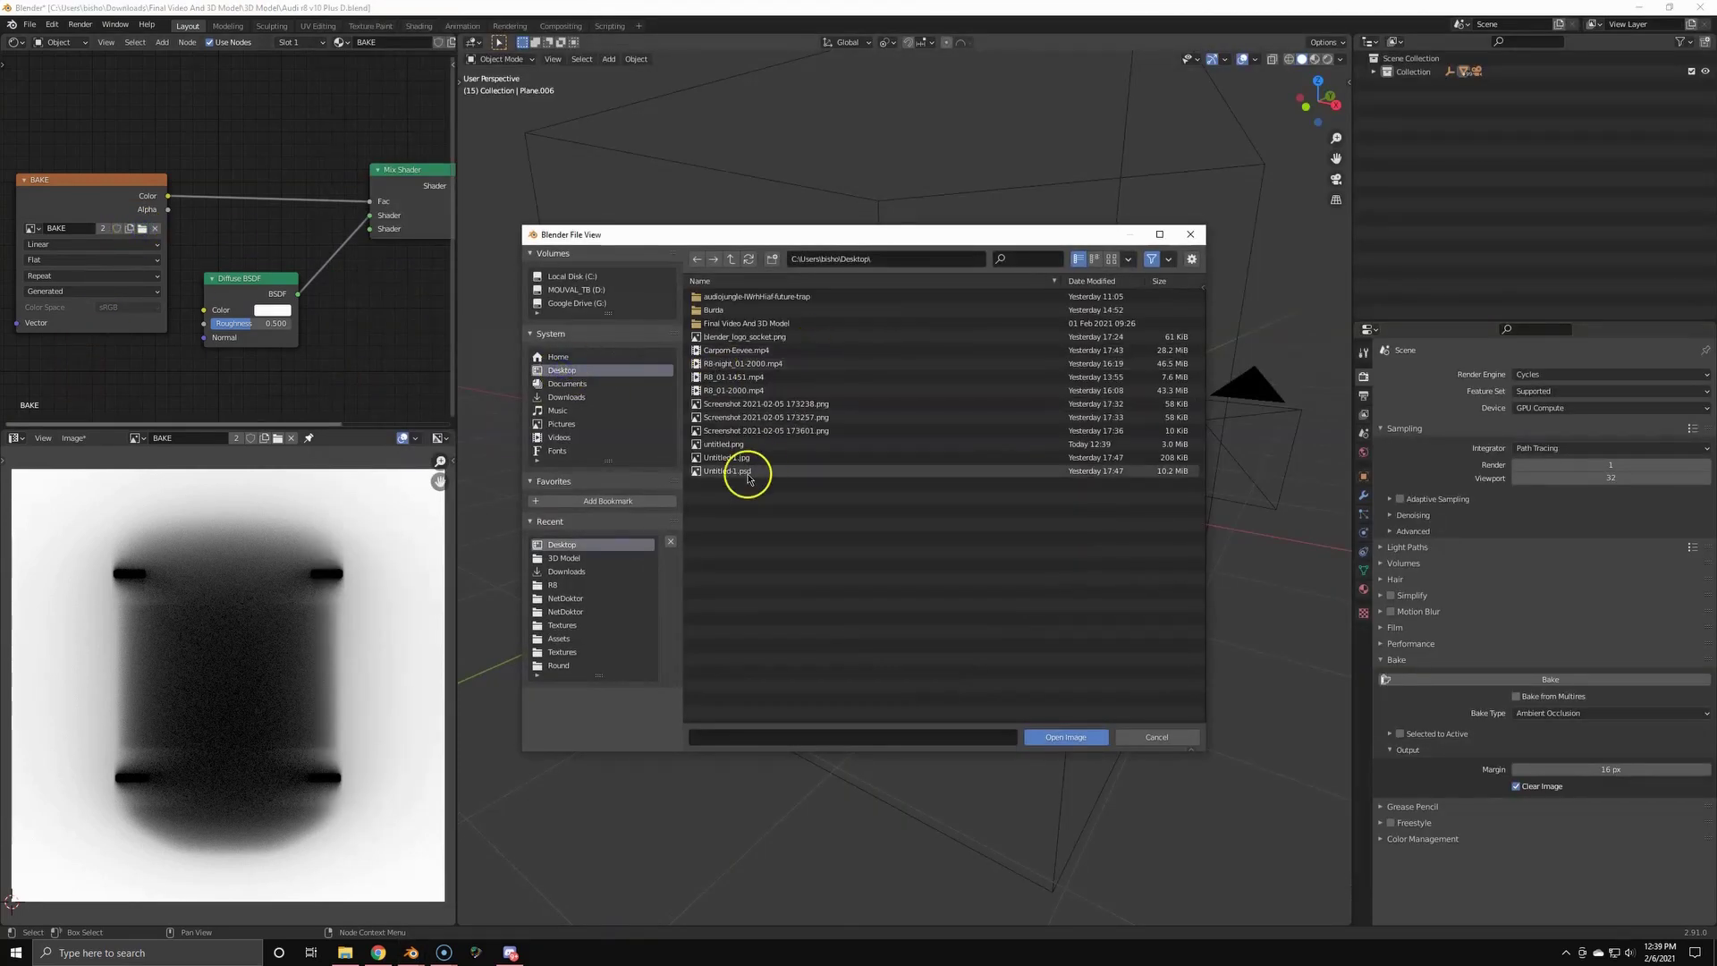
{"action": "double_click", "coordinate": [737, 445]}
{"action": "scroll", "coordinate": [857, 476], "scroll_direction": "up", "scroll_amount": 1}
{"action": "middle_click_drag", "start_coordinate": [858, 477], "coordinate": [856, 467]}
{"action": "scroll", "coordinate": [365, 296], "scroll_direction": "down", "scroll_amount": 1}
{"action": "middle_click_drag", "start_coordinate": [366, 294], "coordinate": [245, 300]}
{"action": "left_click_drag", "start_coordinate": [123, 291], "coordinate": [117, 237]}
{"action": "key", "text": "shift+a"}
{"action": "left_click", "coordinate": [187, 319]}
{"action": "type", "text": "tra"}
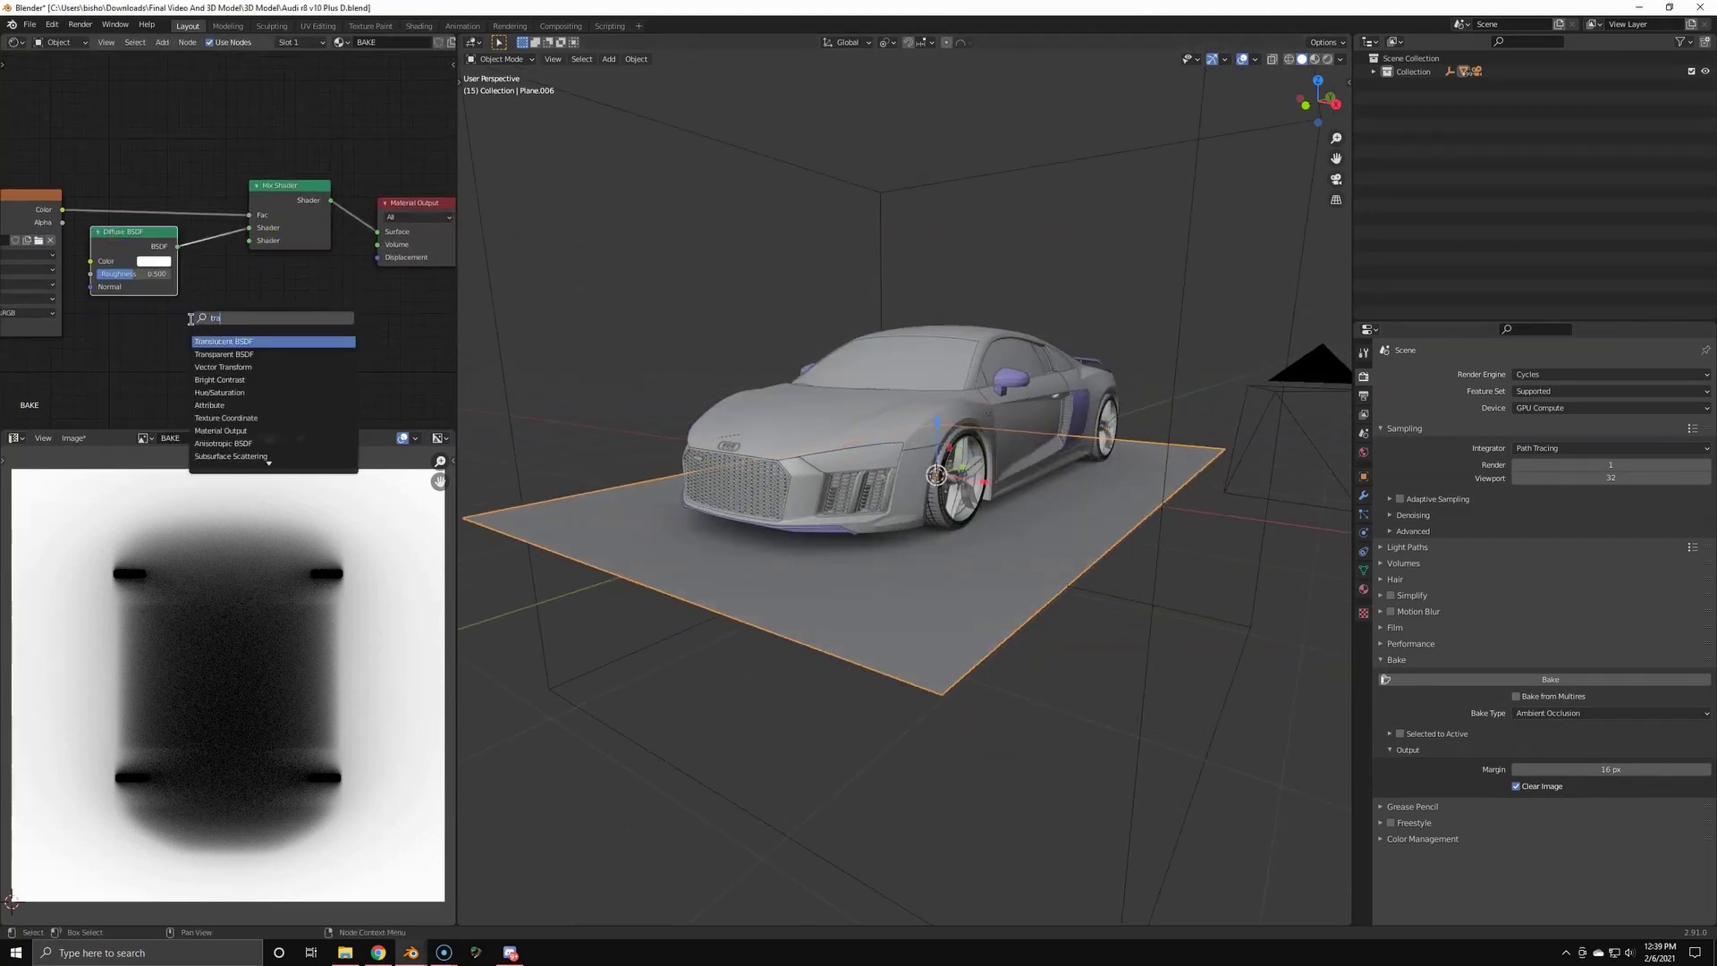
{"action": "left_click", "coordinate": [239, 344]}
{"action": "right_click", "coordinate": [218, 340]}
- Add a Transparent BSDF below Diffuse BSDF and connect it to the Mix Shader's second Shader input
{"action": "key", "text": "shift+a"}
{"action": "left_click", "coordinate": [217, 340]}
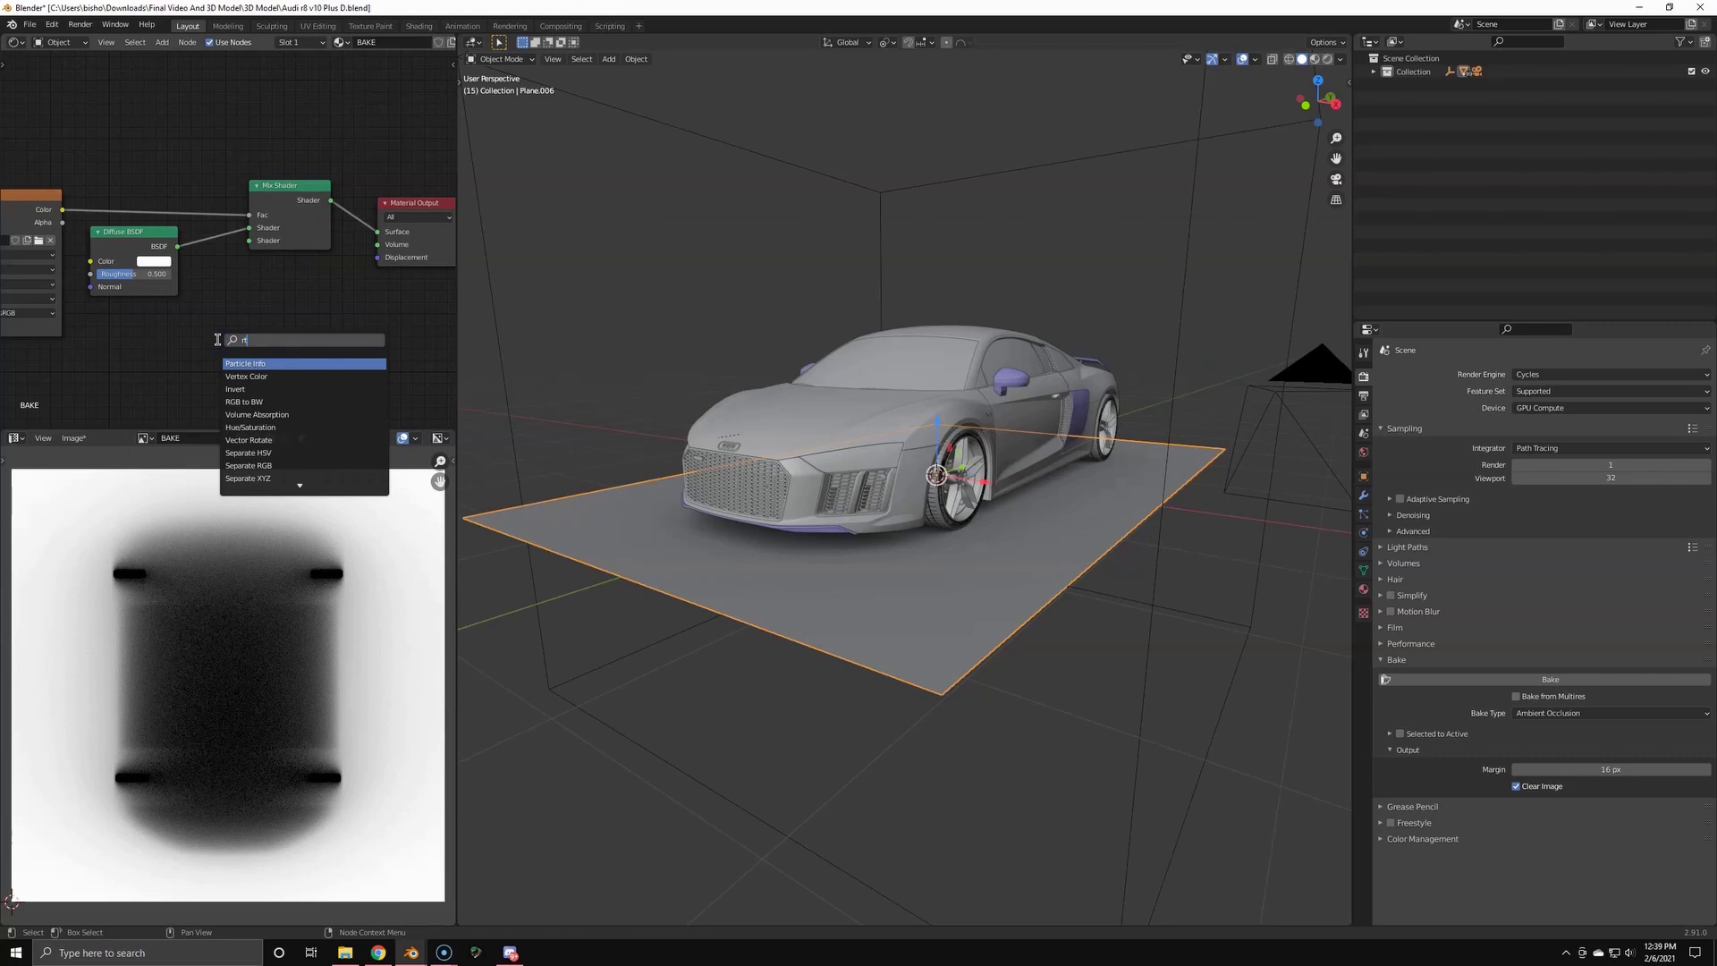
{"action": "type", "text": "trans"}
{"action": "left_click", "coordinate": [224, 376]}
{"action": "left_click", "coordinate": [104, 337]}
{"action": "left_click_drag", "start_coordinate": [172, 322], "coordinate": [234, 284]}
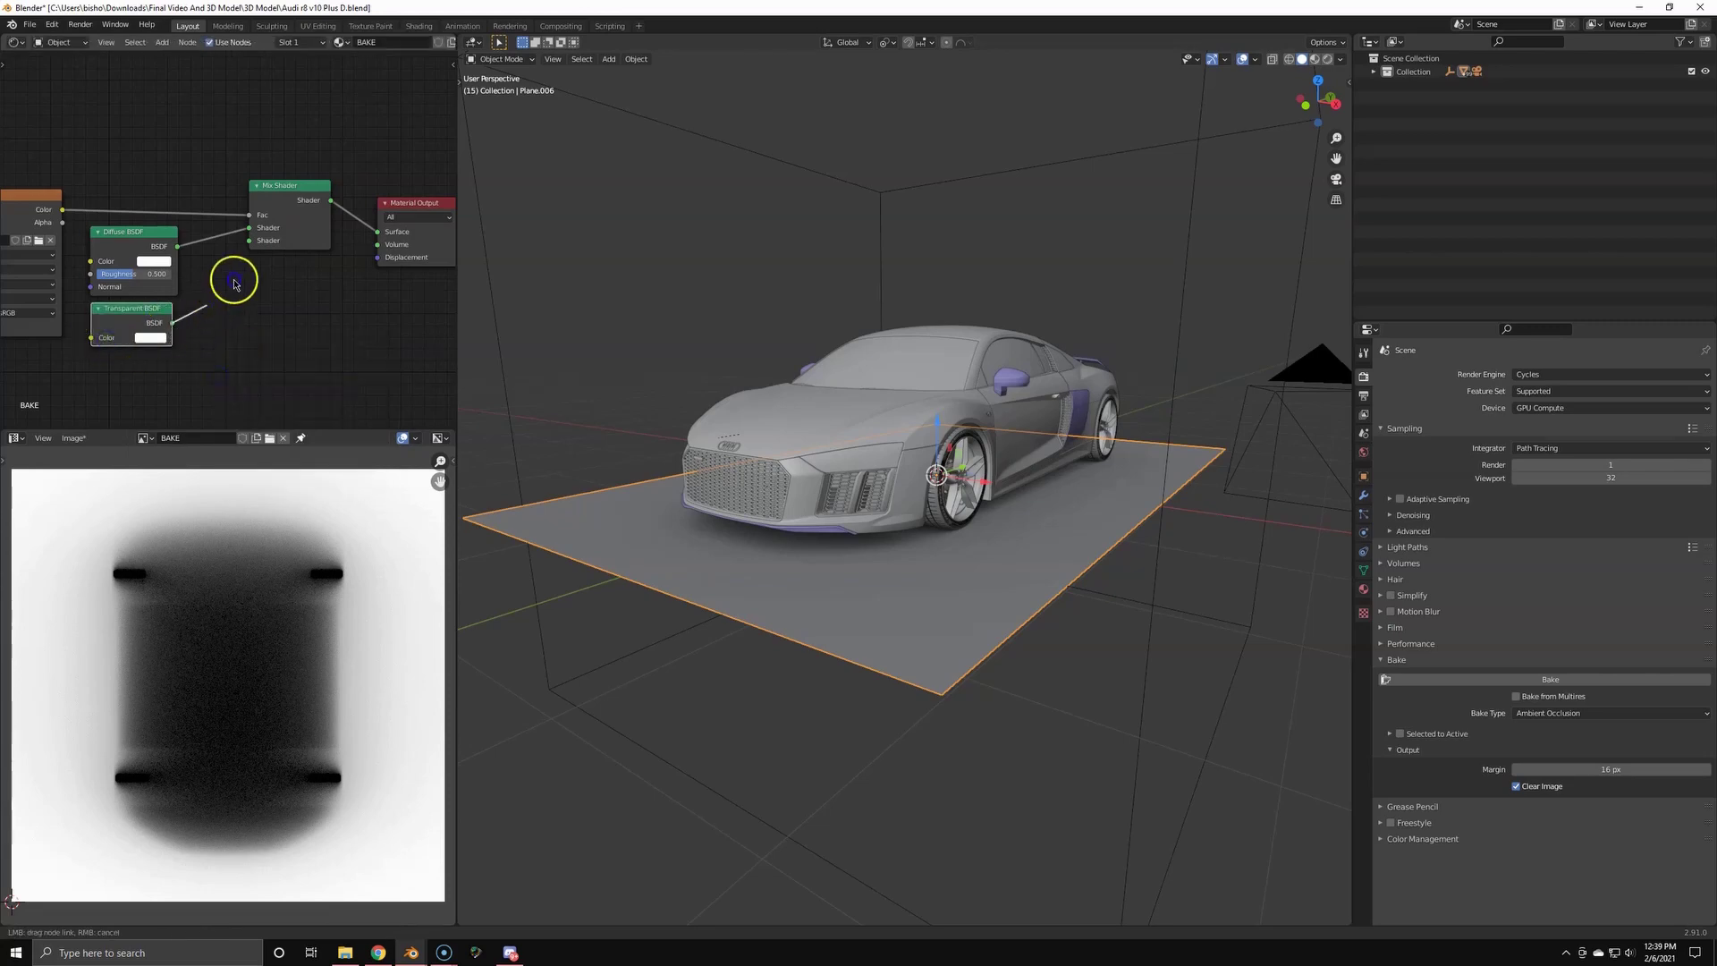
- Show the viewport in Material Preview and set the BAKE material's Blend Mode to Alpha Blend
{"action": "mouse_move", "coordinate": [745, 426]}
{"action": "middle_mouse_down"}
{"action": "mouse_move", "coordinate": [740, 399]}
{"action": "mouse_move", "coordinate": [893, 400]}
{"action": "mouse_move", "coordinate": [732, 413]}
{"action": "middle_mouse_up"}
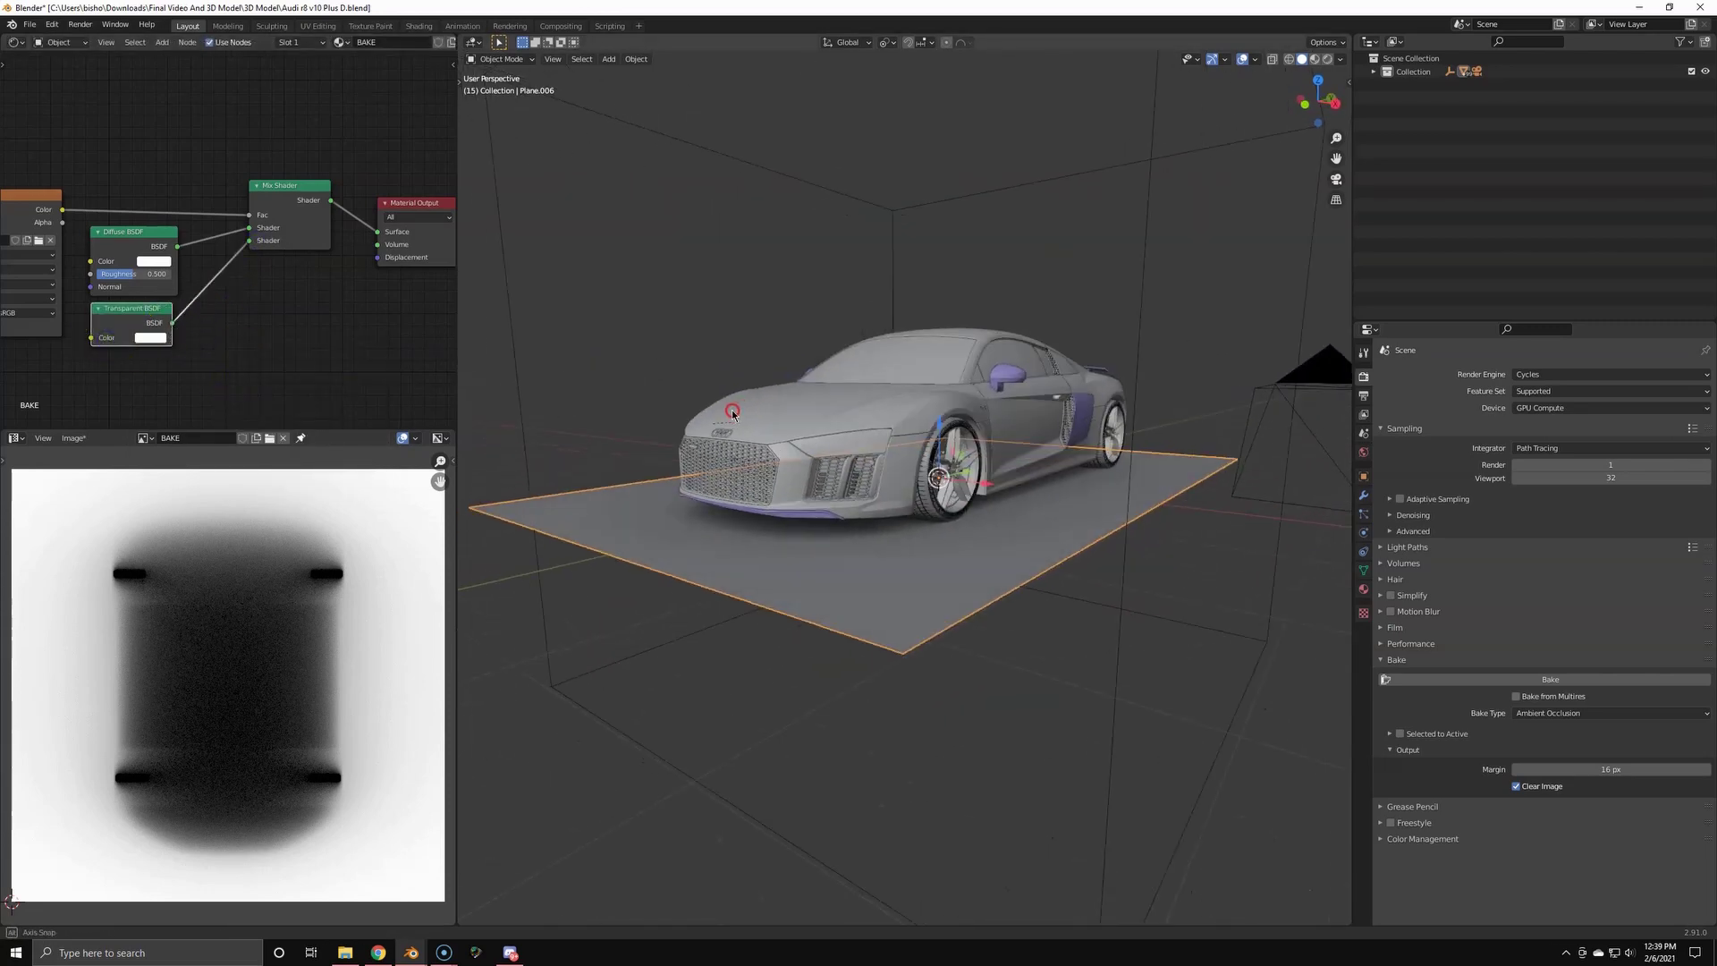
{"action": "key", "text": "z"}
{"action": "left_click", "coordinate": [1101, 594]}
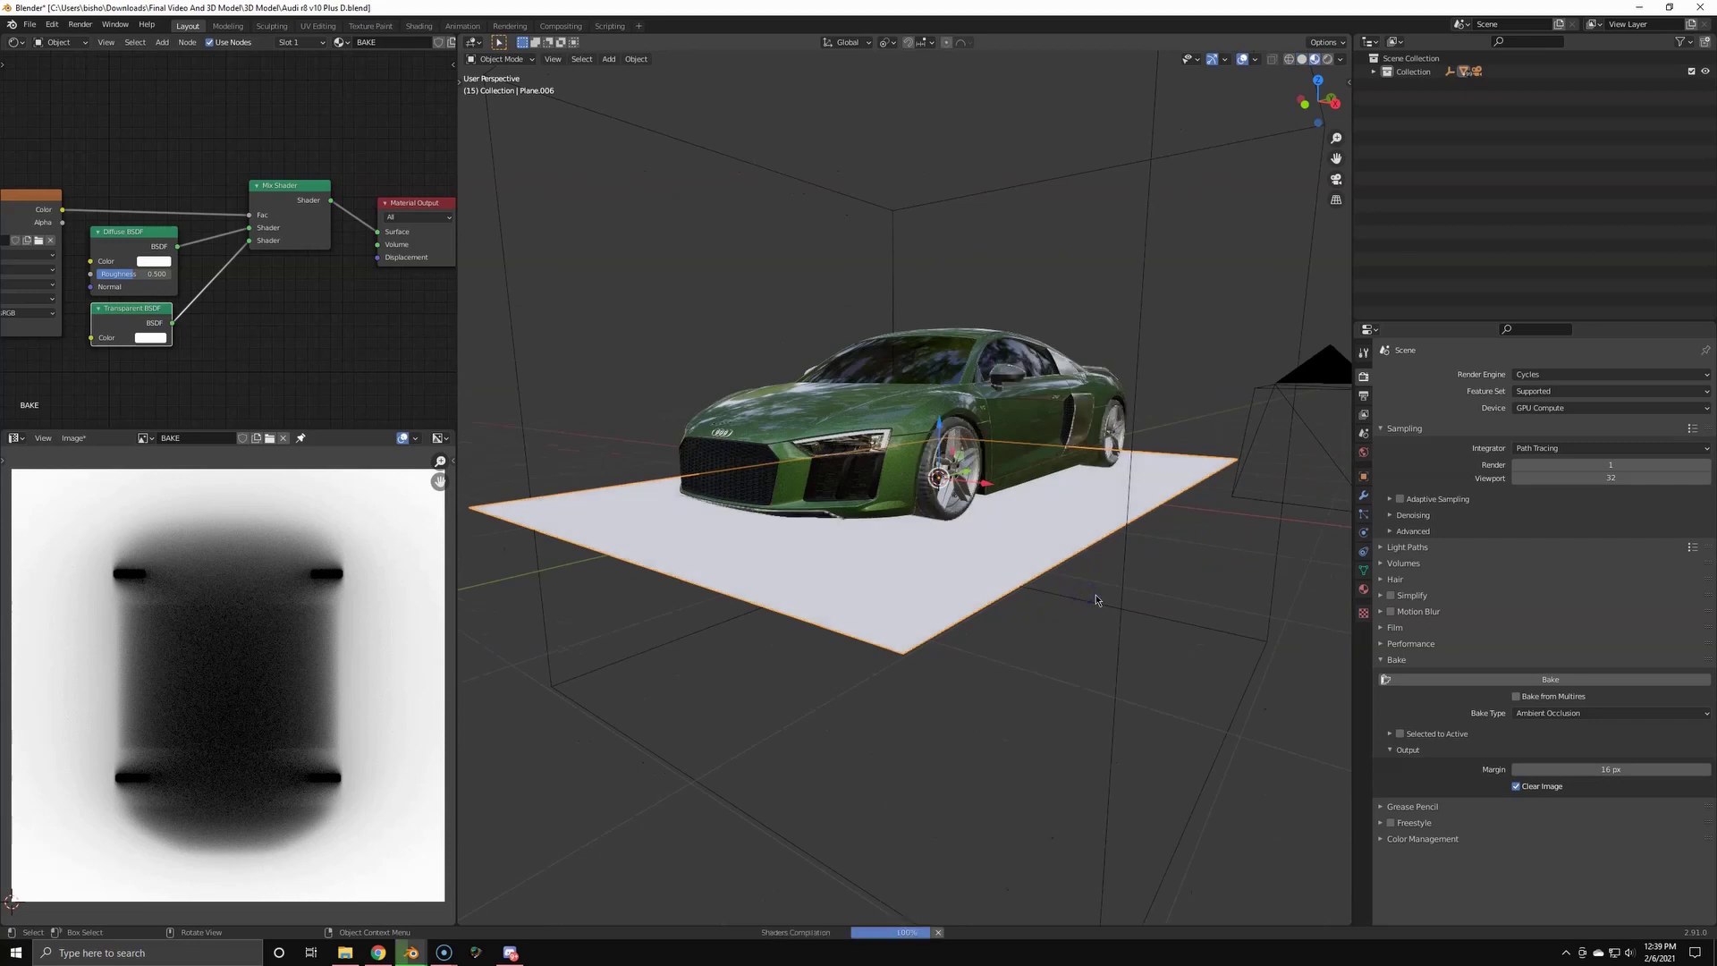
{"action": "left_click", "coordinate": [1365, 591]}
{"action": "scroll", "coordinate": [1567, 658], "scroll_direction": "down", "scroll_amount": 2}
{"action": "scroll", "coordinate": [1536, 716], "scroll_direction": "down", "scroll_amount": 1}
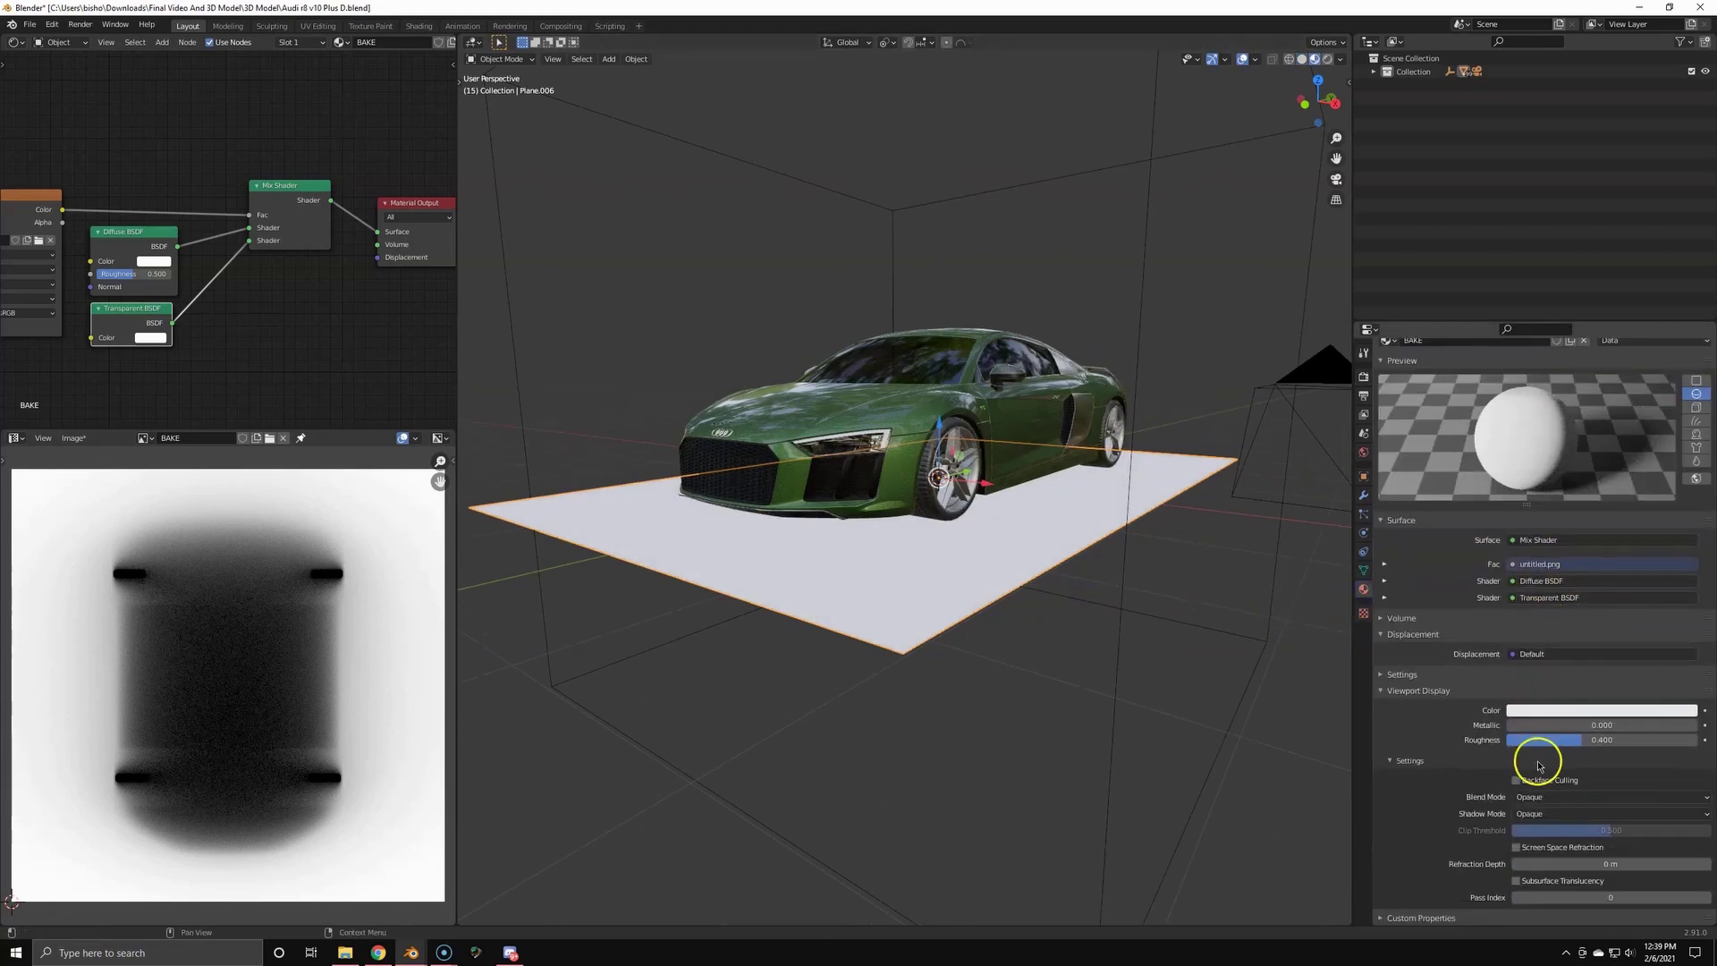
{"action": "left_click", "coordinate": [1545, 797]}
{"action": "left_click", "coordinate": [1548, 856]}
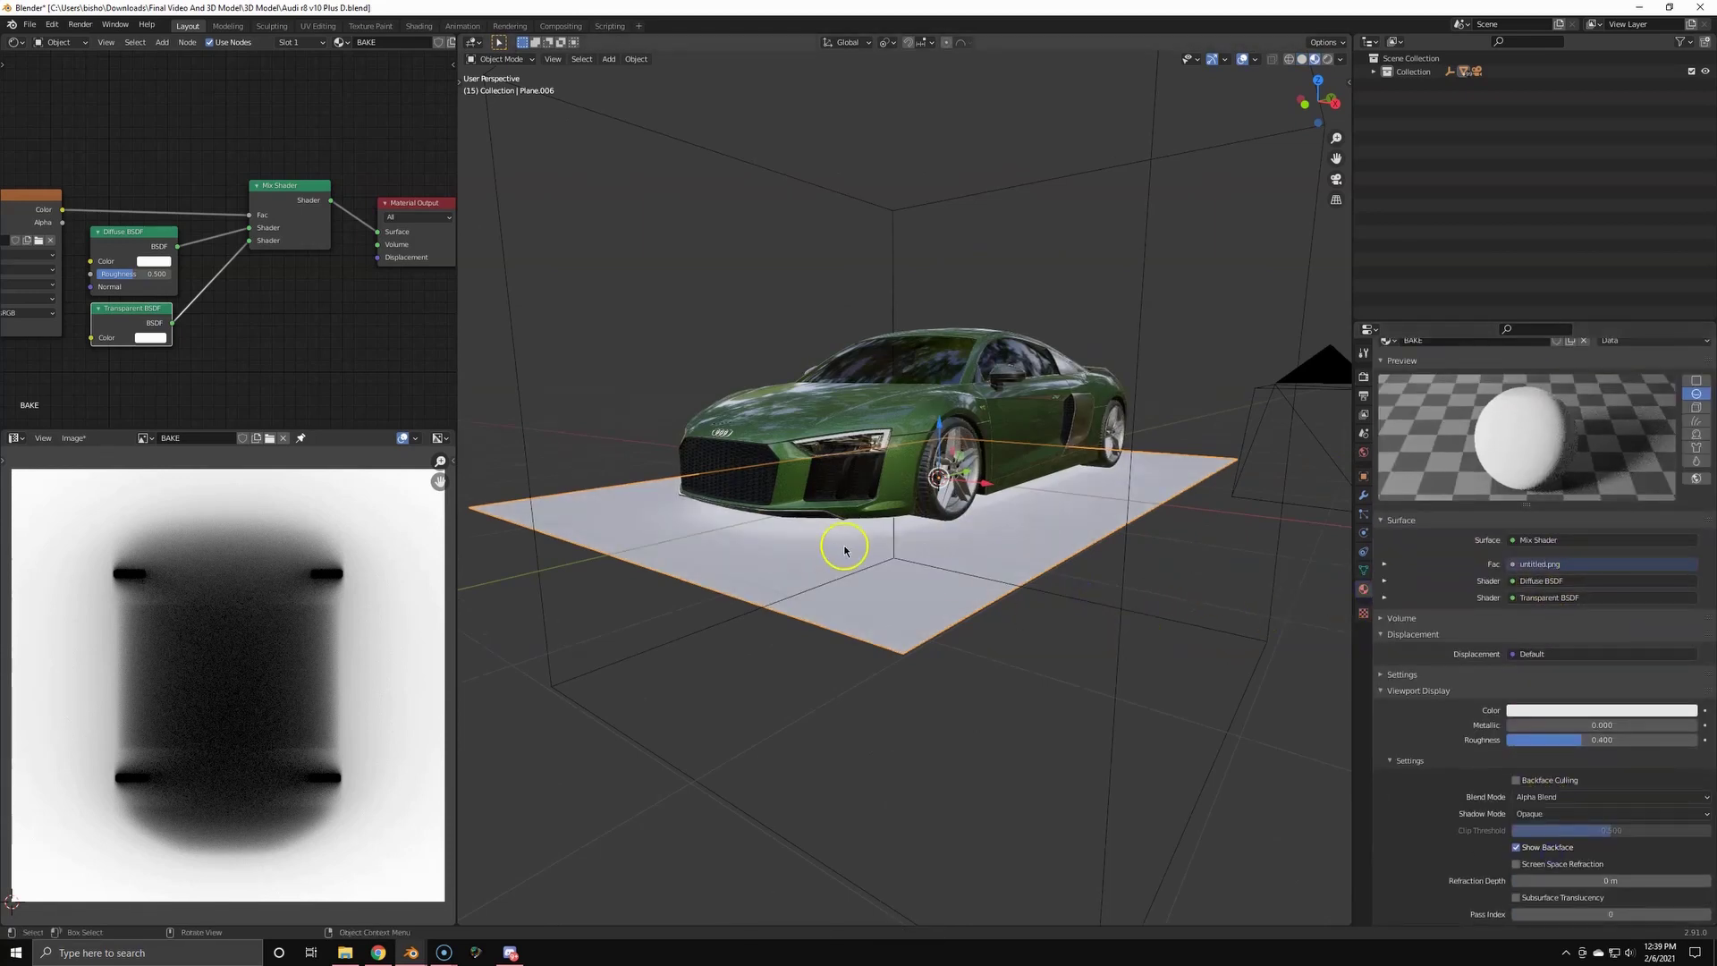
- Add a ColorRamp node between the image texture's Color output and the Mix Shader's Fac input
{"action": "middle_click_drag", "start_coordinate": [844, 544], "coordinate": [830, 490]}
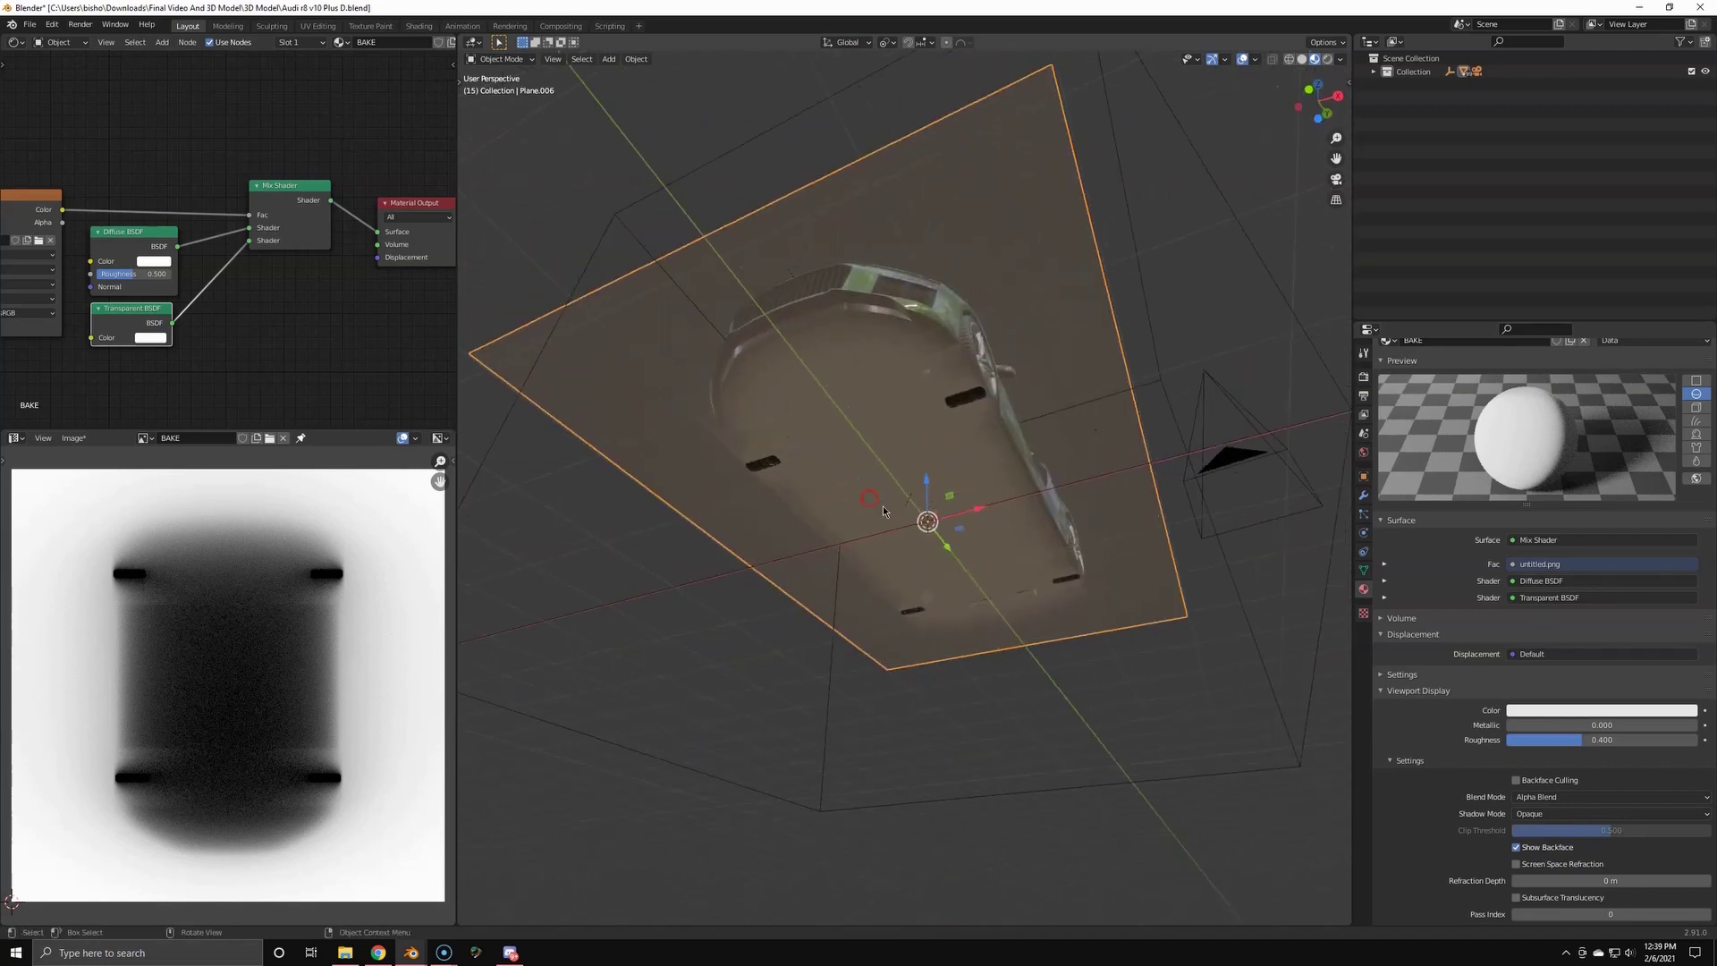
{"action": "scroll", "coordinate": [352, 296], "scroll_direction": "down", "scroll_amount": 3}
{"action": "key", "text": "shift+a"}
{"action": "left_click", "coordinate": [149, 270]}
{"action": "left_click", "coordinate": [175, 307]}
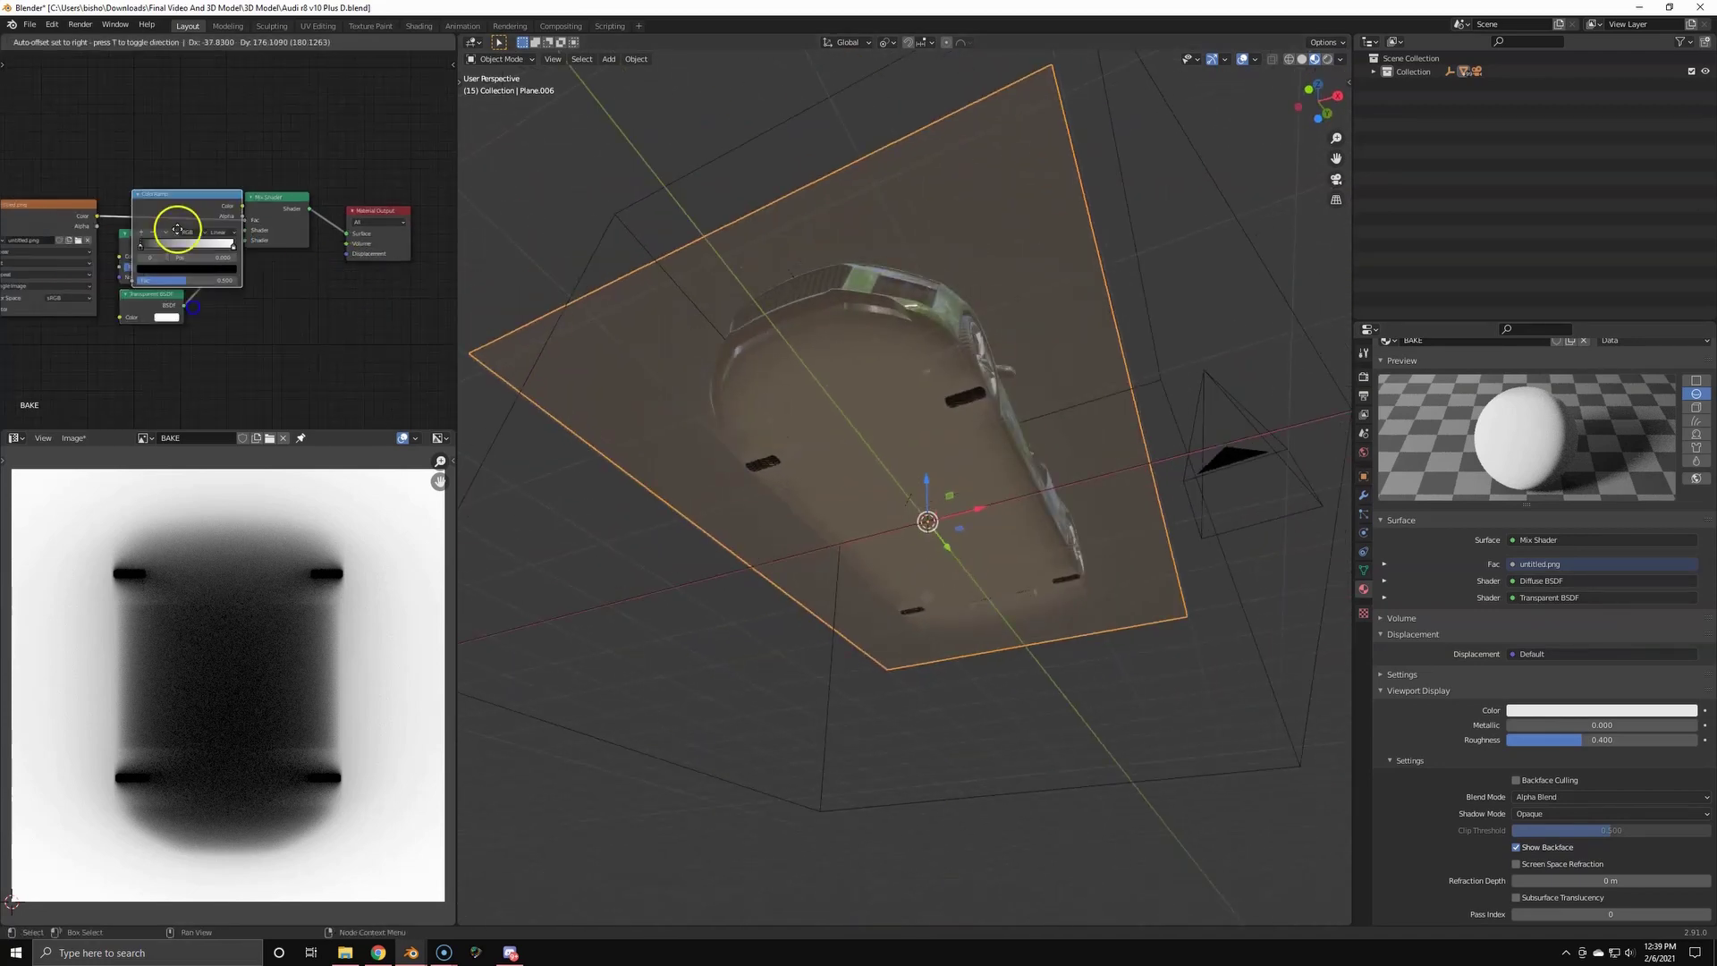
{"action": "left_click", "coordinate": [172, 218]}
- Move the ColorRamp's white stop to about 0.5 and set the Diffuse BSDF color to black
{"action": "scroll", "coordinate": [173, 153], "scroll_direction": "up", "scroll_amount": 1}
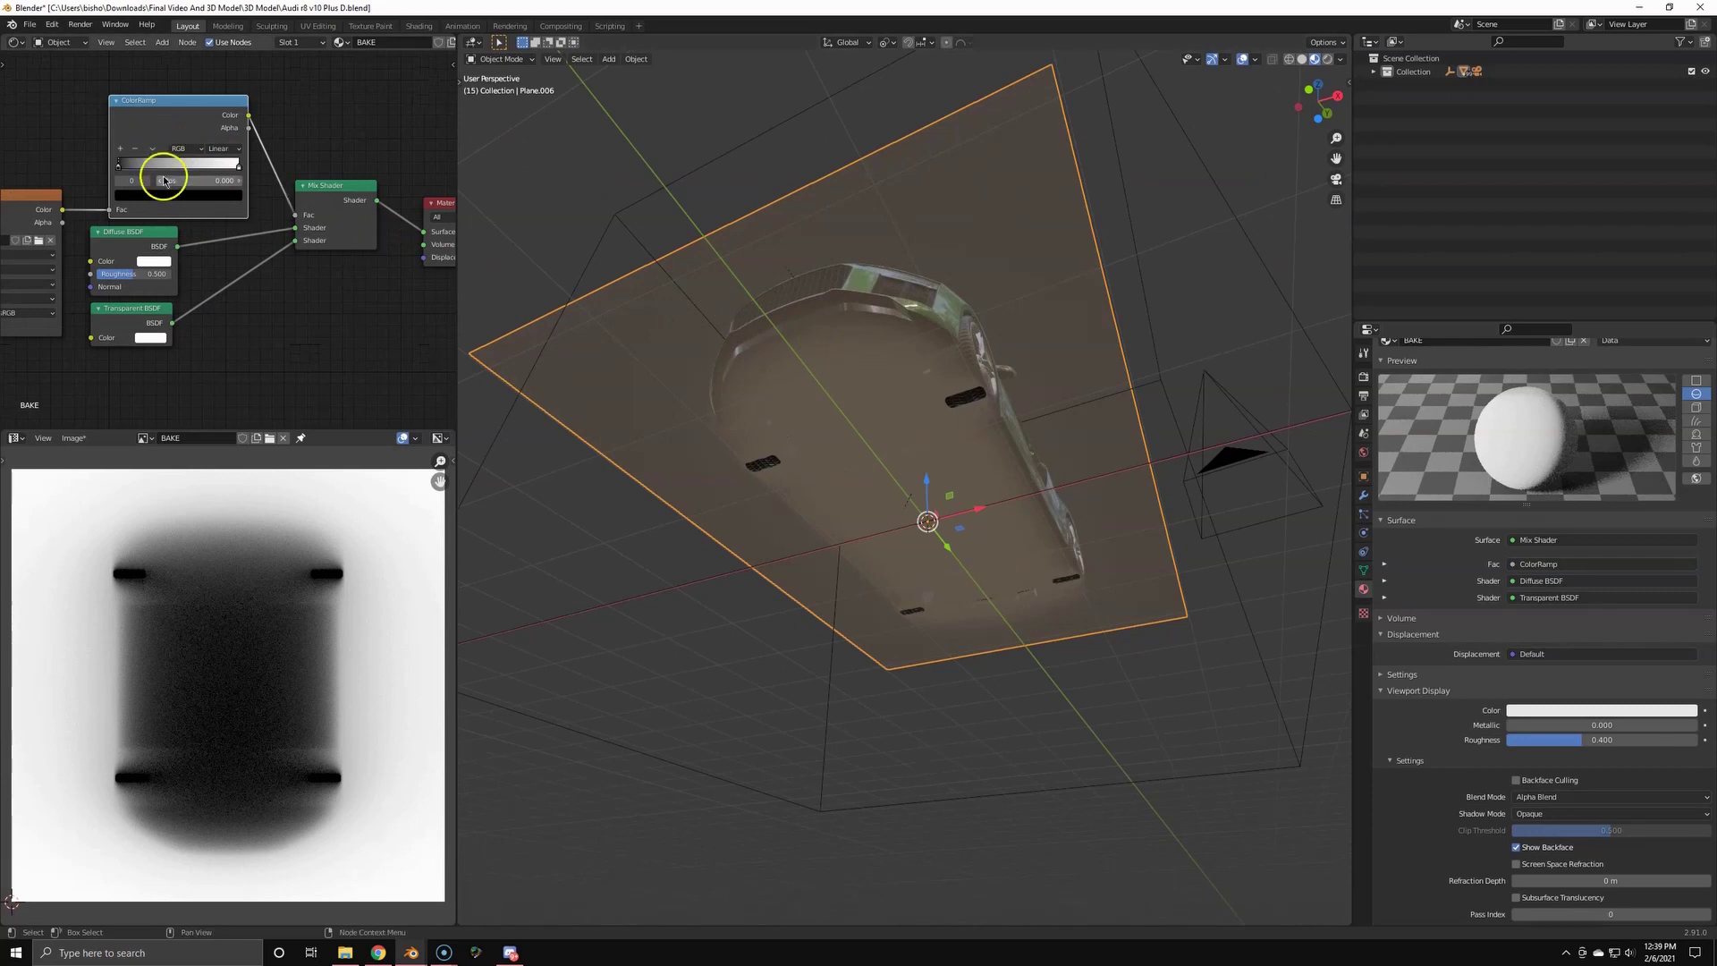
{"action": "left_click_drag", "start_coordinate": [124, 169], "coordinate": [66, 172]}
{"action": "mouse_move", "coordinate": [240, 172]}
{"action": "left_mouse_down"}
{"action": "mouse_move", "coordinate": [177, 170]}
{"action": "mouse_move", "coordinate": [235, 180]}
{"action": "left_mouse_up"}
{"action": "left_click", "coordinate": [157, 262]}
{"action": "middle_click_drag", "start_coordinate": [951, 292], "coordinate": [925, 456]}
{"action": "key", "text": "KP_Divide"}
{"action": "left_click", "coordinate": [1179, 434]}
{"action": "key", "text": "KP_Divide"}
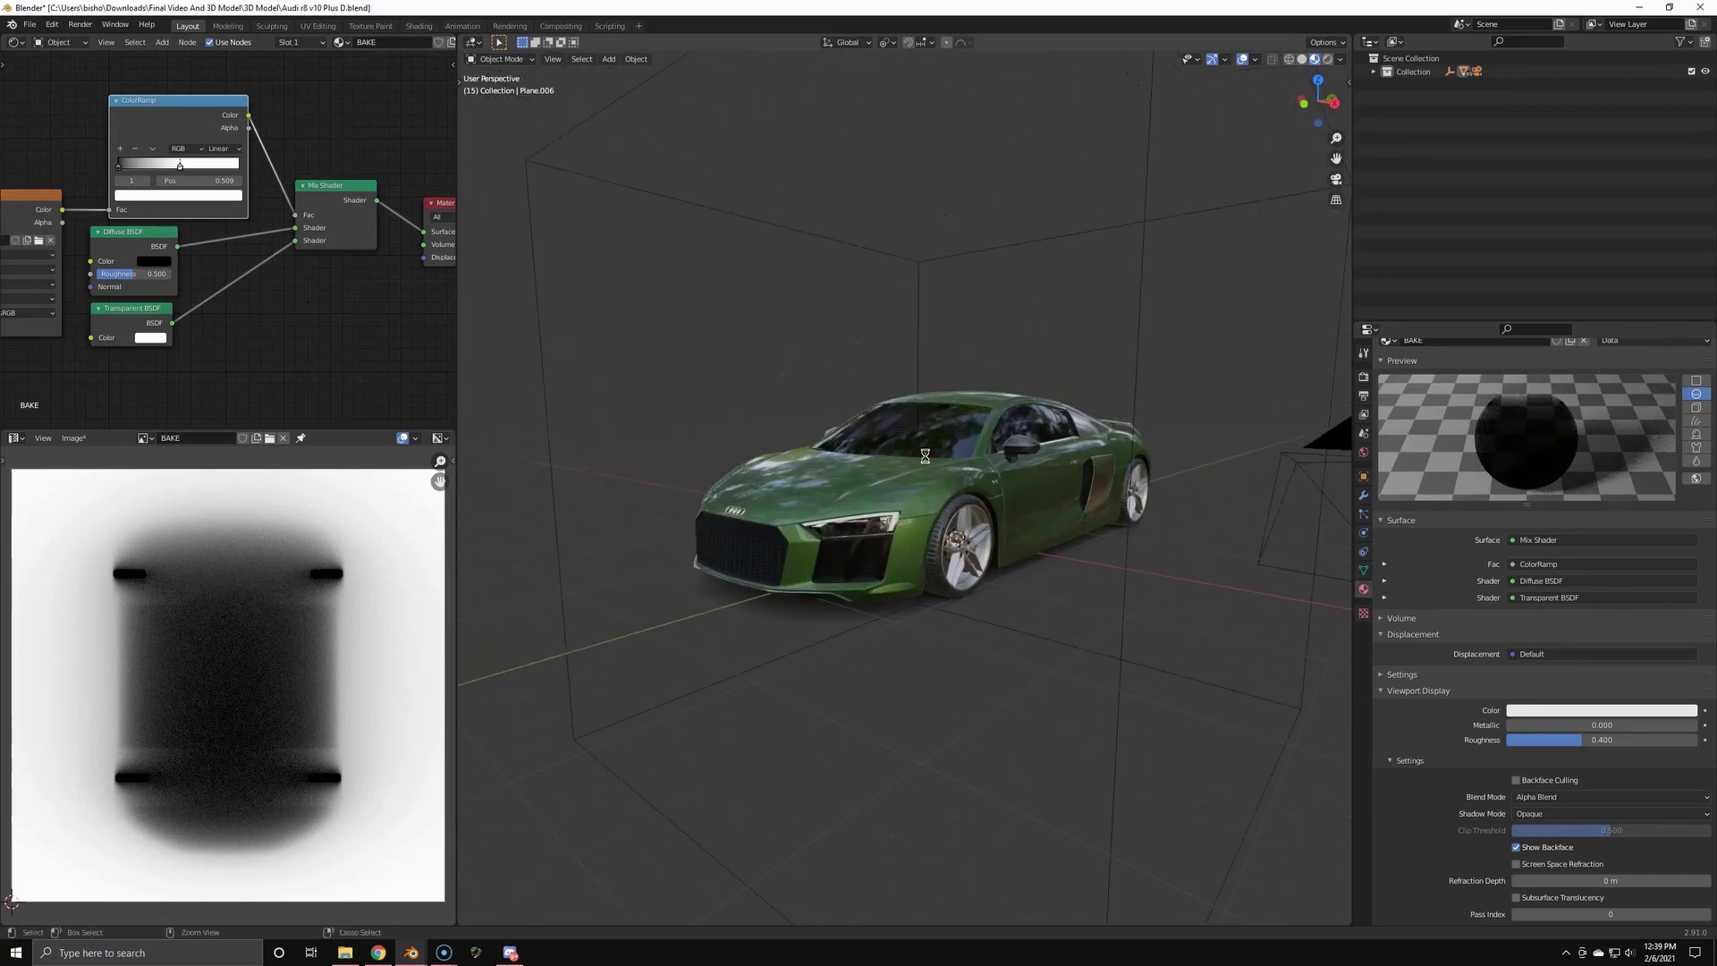
- Delete the camera from the car scene
{"action": "middle_click_drag", "start_coordinate": [713, 642], "coordinate": [772, 676]}
{"action": "scroll", "coordinate": [763, 629], "scroll_direction": "down", "scroll_amount": 1}
{"action": "key", "text": "a"}
{"action": "left_click", "coordinate": [1273, 510]}
{"action": "key", "text": "Delete"}
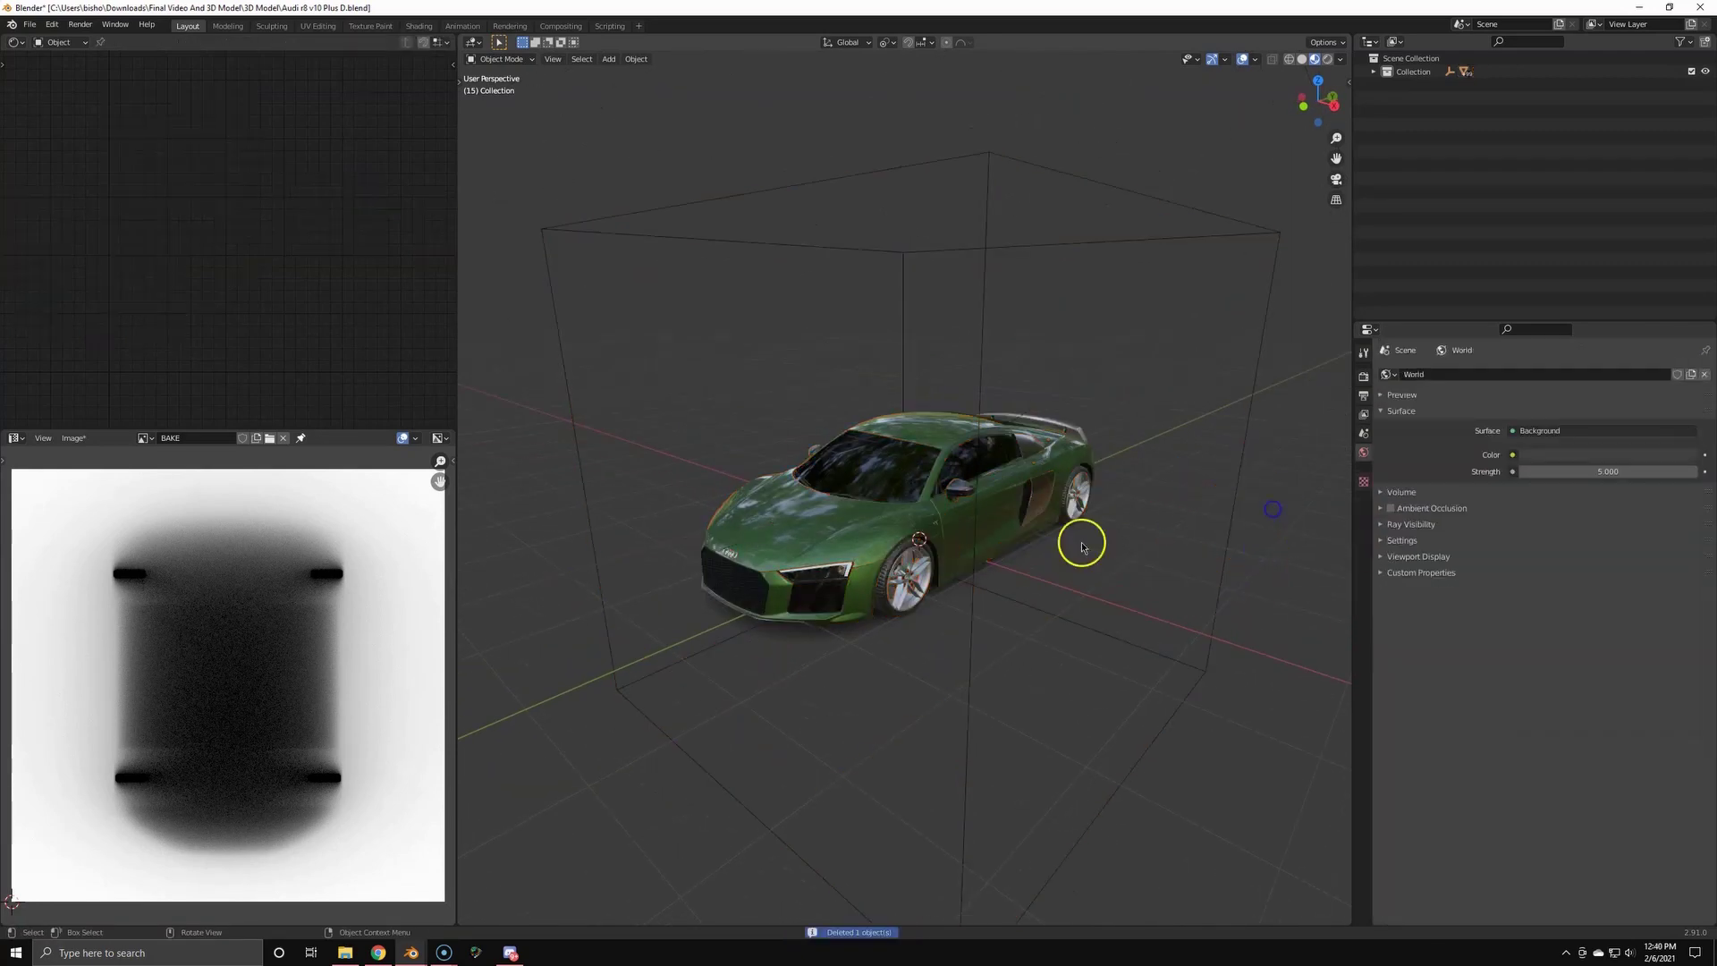
- Select all objects of the car scene, switch to the Halfdome.blend file and show it in Material Preview
{"action": "key", "text": "a"}
{"action": "middle_click_drag", "start_coordinate": [993, 518], "coordinate": [953, 525]}
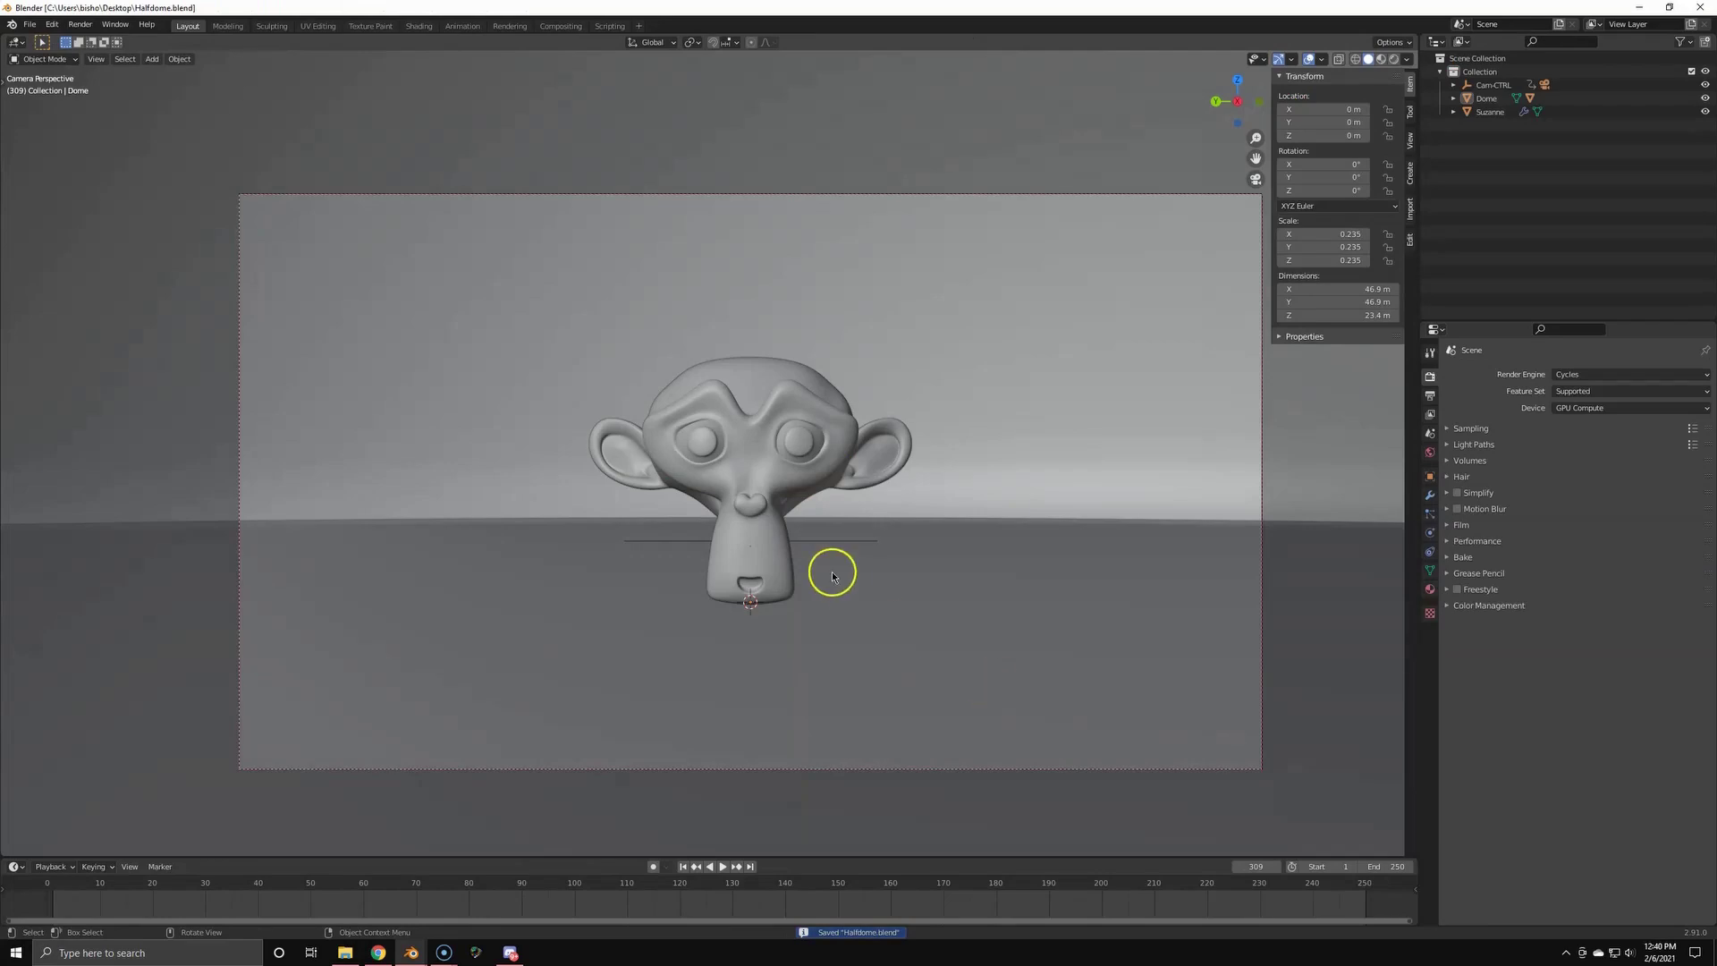
{"action": "mouse_move", "coordinate": [562, 537]}
{"action": "middle_mouse_down"}
{"action": "mouse_move", "coordinate": [639, 557]}
{"action": "mouse_move", "coordinate": [867, 548]}
{"action": "middle_mouse_up"}
{"action": "key", "text": "z"}
{"action": "left_click", "coordinate": [867, 617]}
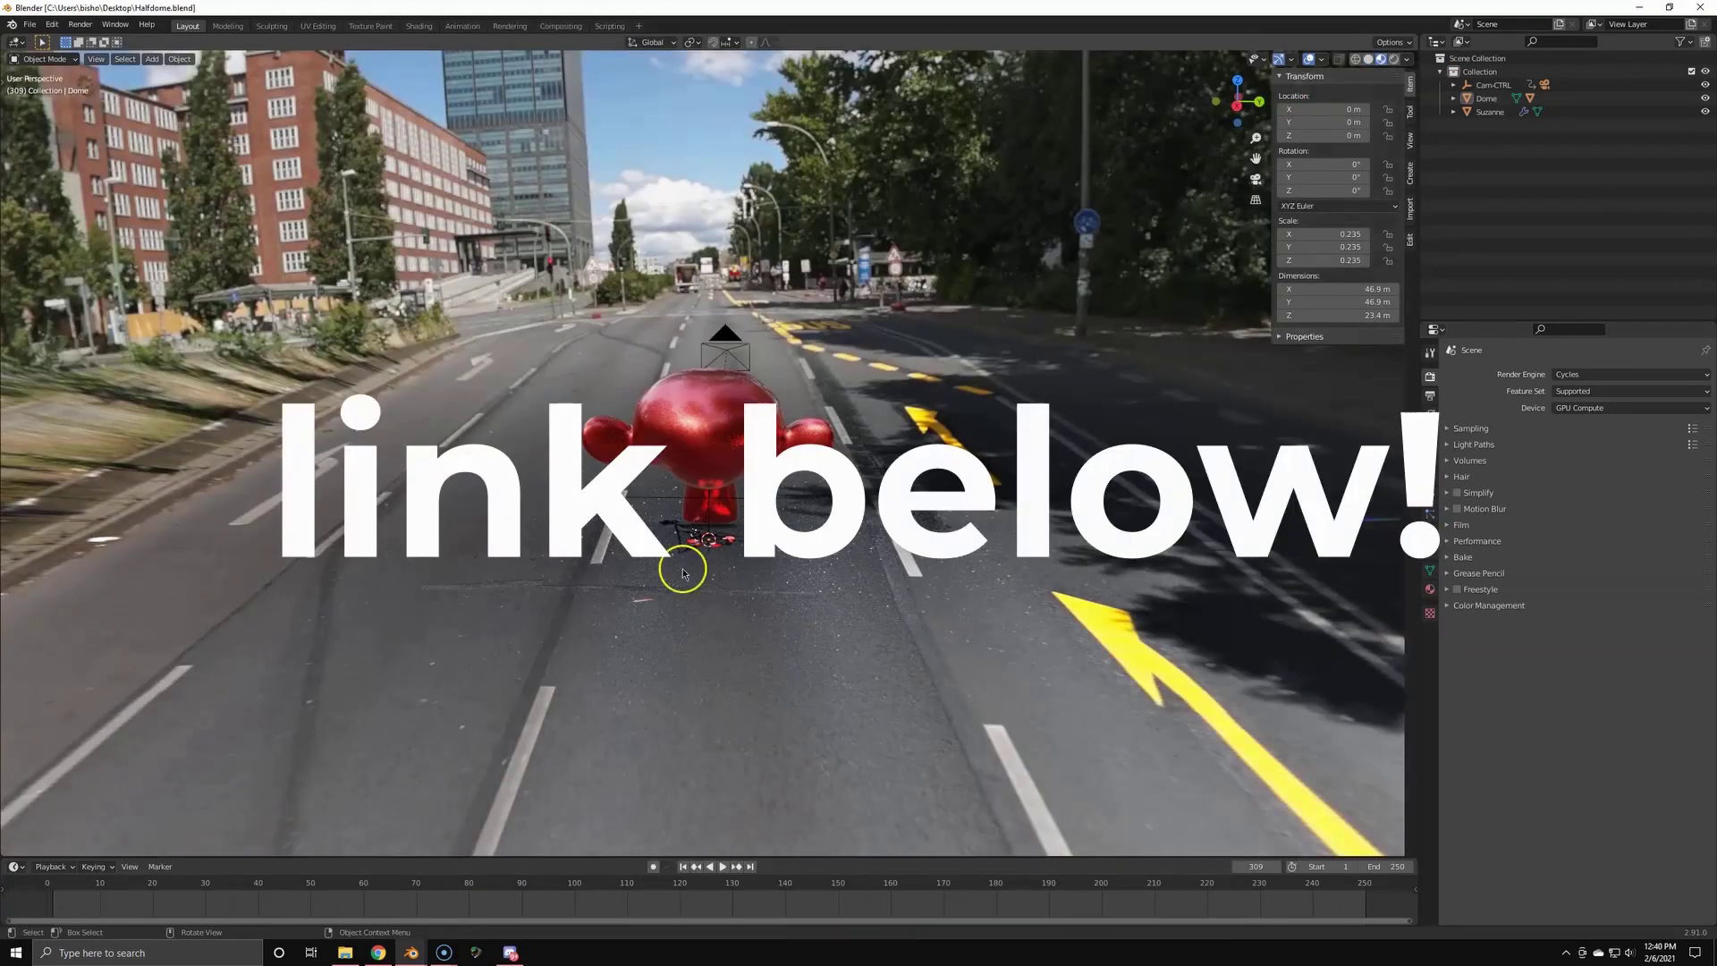
- Delete the Suzanne head, the Cam-CTRL object and the camera from the half-dome scene
{"action": "middle_click_drag", "start_coordinate": [683, 567], "coordinate": [715, 447]}
{"action": "left_click", "coordinate": [738, 430]}
{"action": "key", "text": "x"}
{"action": "left_click", "coordinate": [738, 427]}
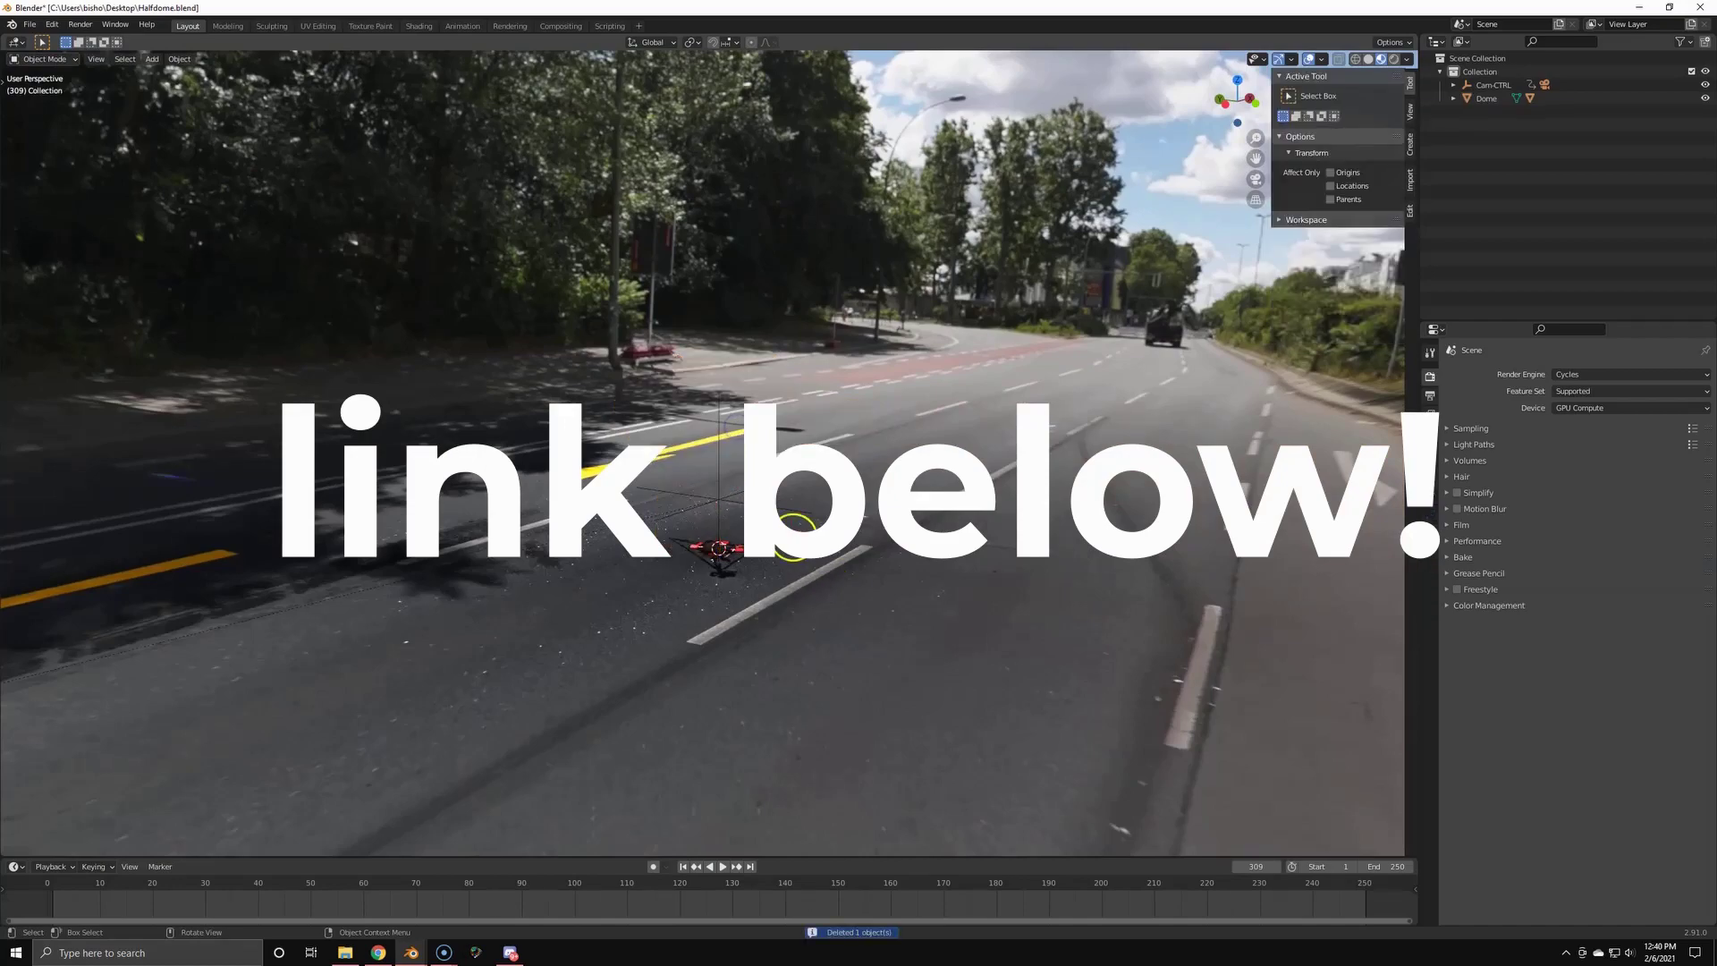
{"action": "left_click", "coordinate": [726, 496]}
{"action": "middle_click_drag", "start_coordinate": [729, 506], "coordinate": [715, 360]}
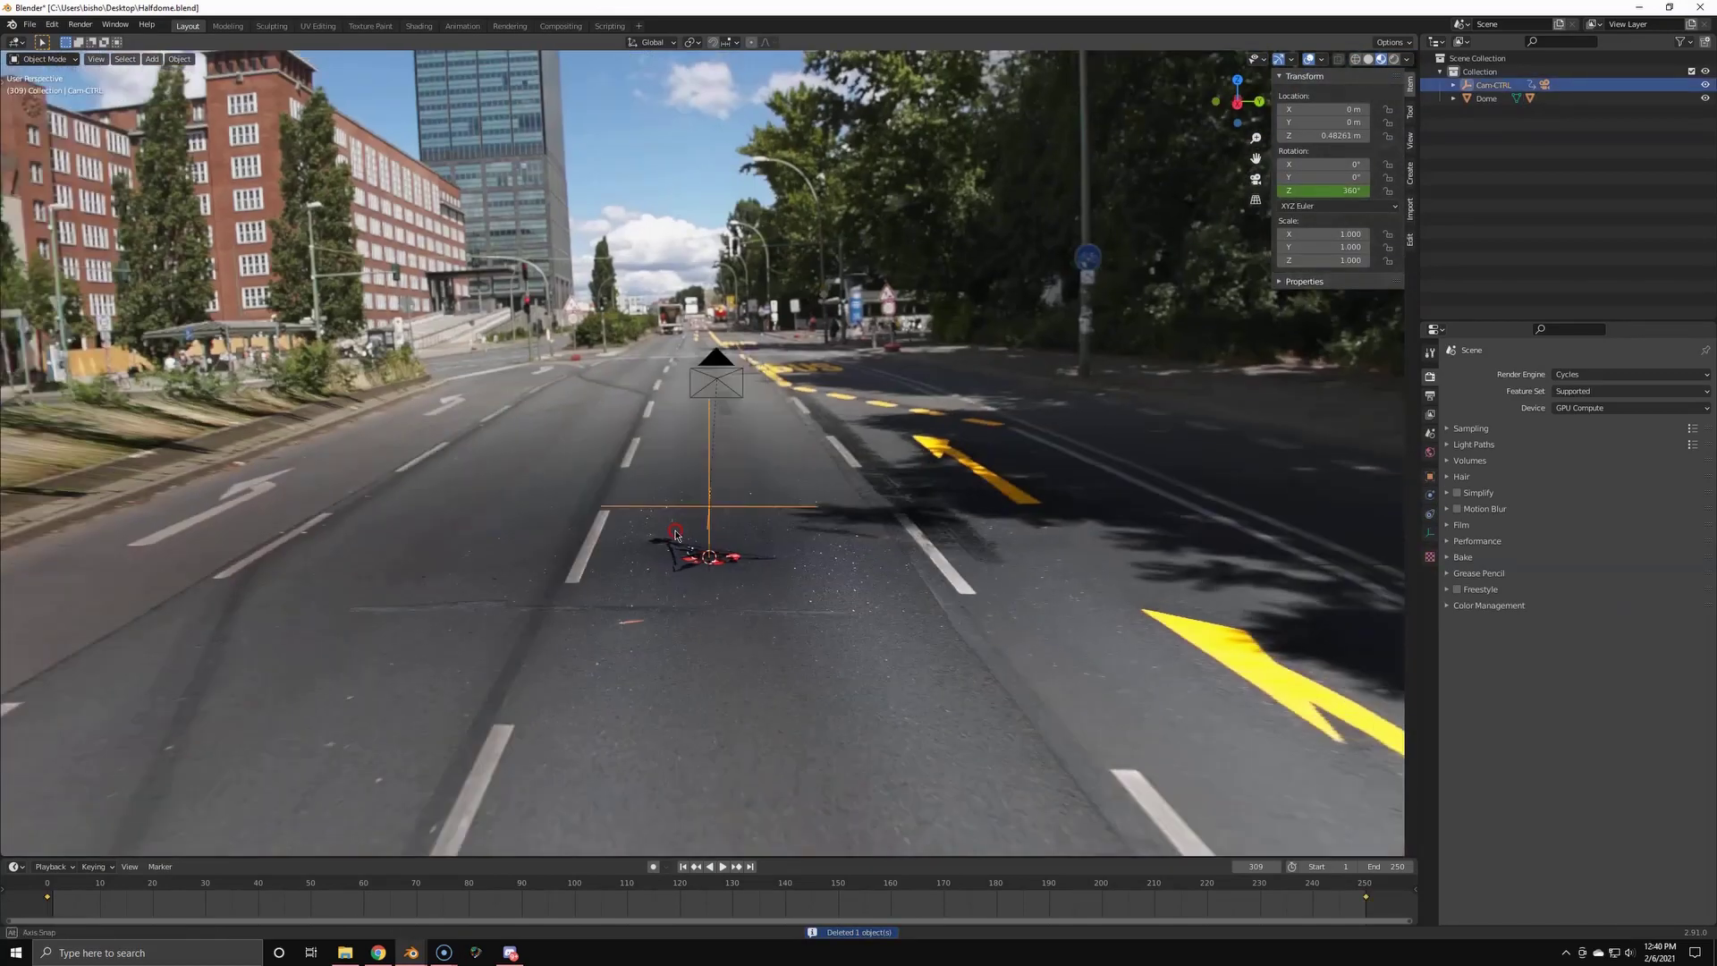
{"action": "left_click", "coordinate": [725, 356]}
{"action": "key", "text": "Delete"}
- Paste the car with its ground shadow plane into the half-dome scene and deselect everything
{"action": "middle_click_drag", "start_coordinate": [636, 506], "coordinate": [682, 573]}
{"action": "key", "text": "ctrl+v"}
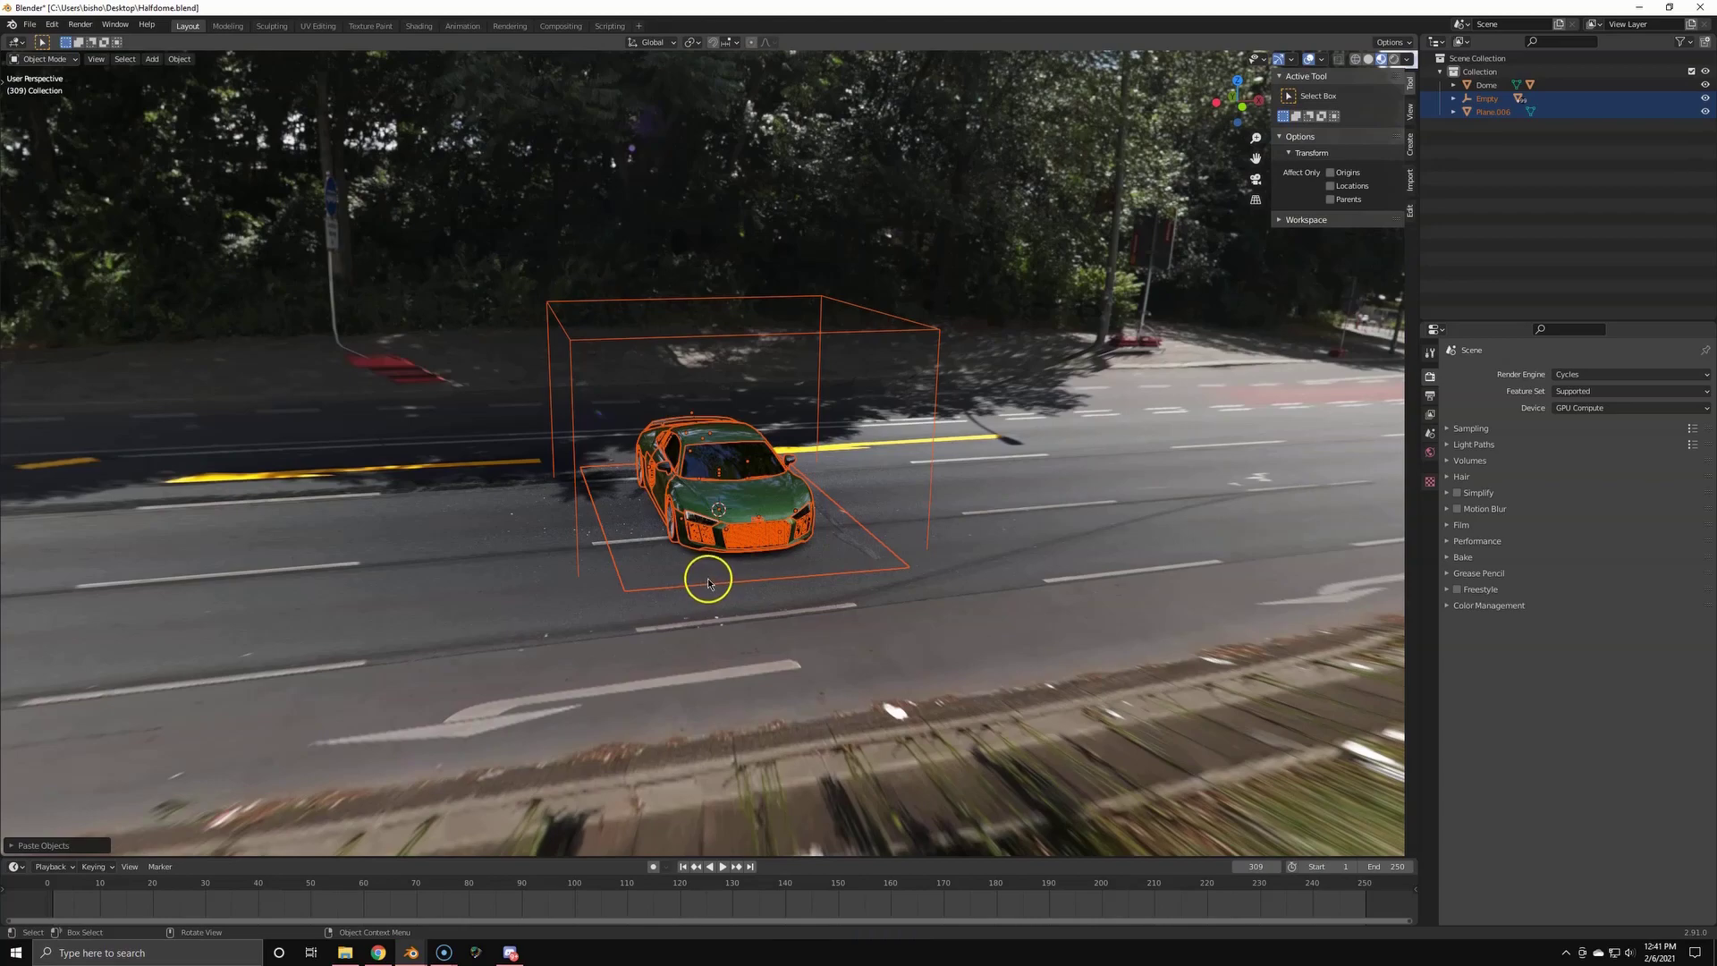
{"action": "scroll", "coordinate": [709, 583], "scroll_direction": "up", "scroll_amount": 3}
{"action": "key", "text": "alt+a"}
{"action": "middle_click_drag", "start_coordinate": [728, 582], "coordinate": [573, 572]}
{"action": "middle_click_drag", "start_coordinate": [864, 567], "coordinate": [752, 552]}
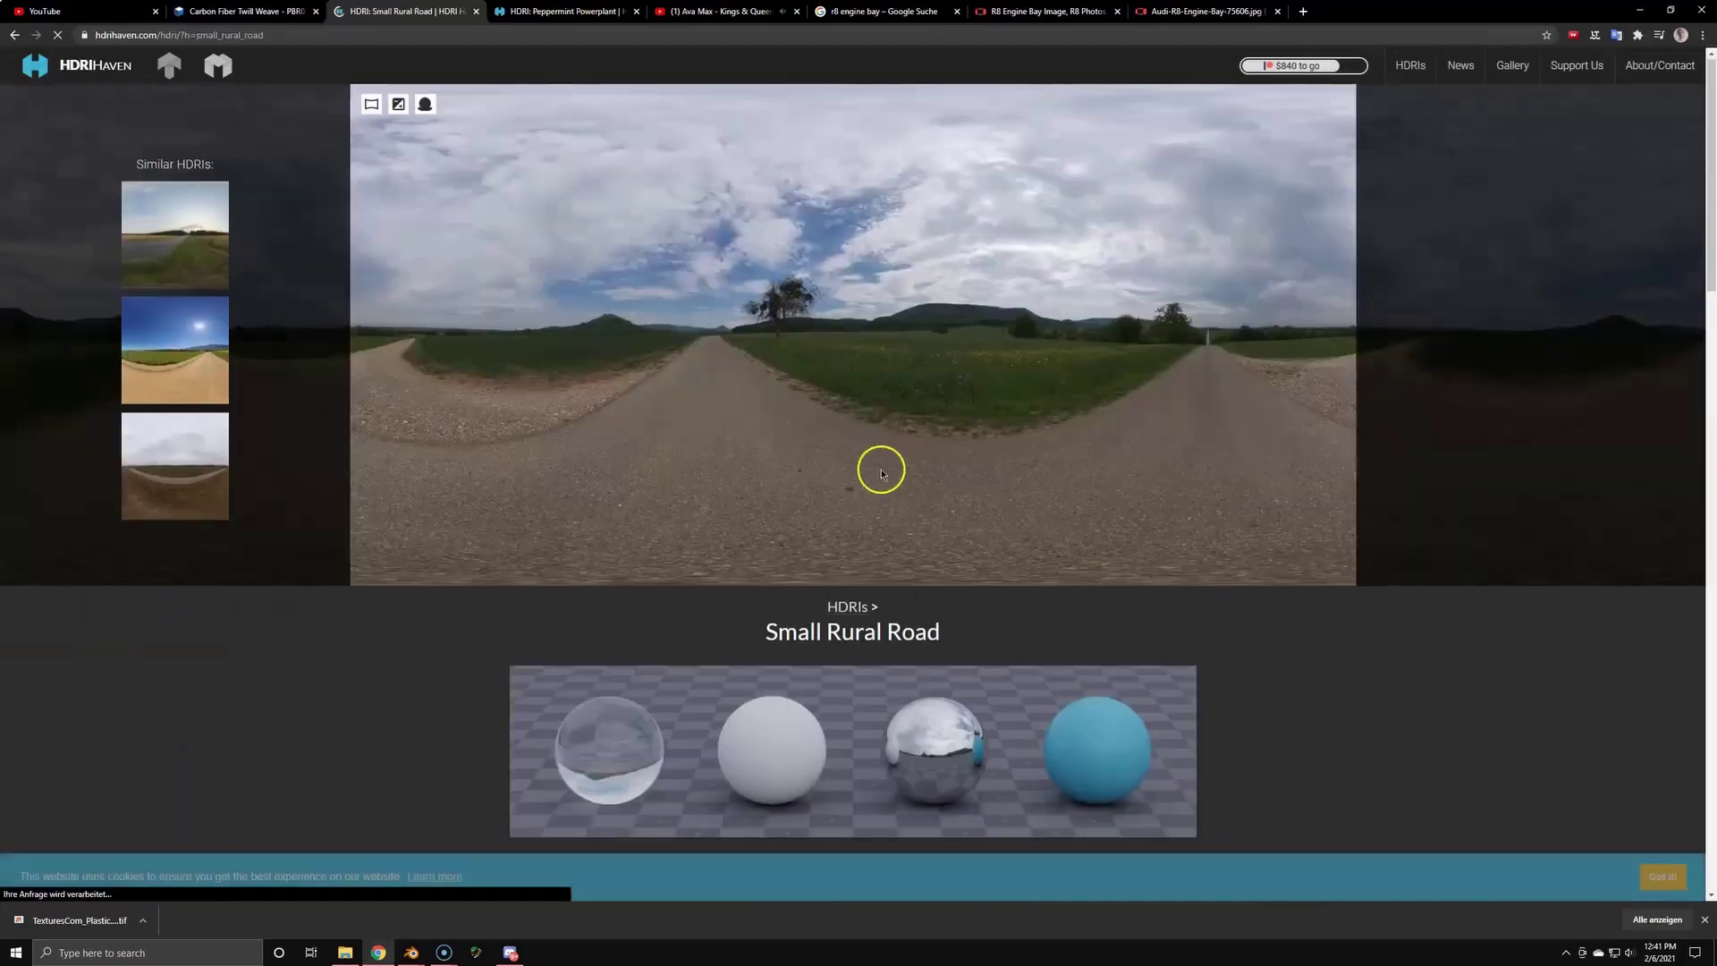
- Download the 8k HDR of Small Rural Road from HDRI Haven
{"action": "scroll", "coordinate": [882, 468], "scroll_direction": "down", "scroll_amount": 6}
{"action": "left_click", "coordinate": [683, 526]}
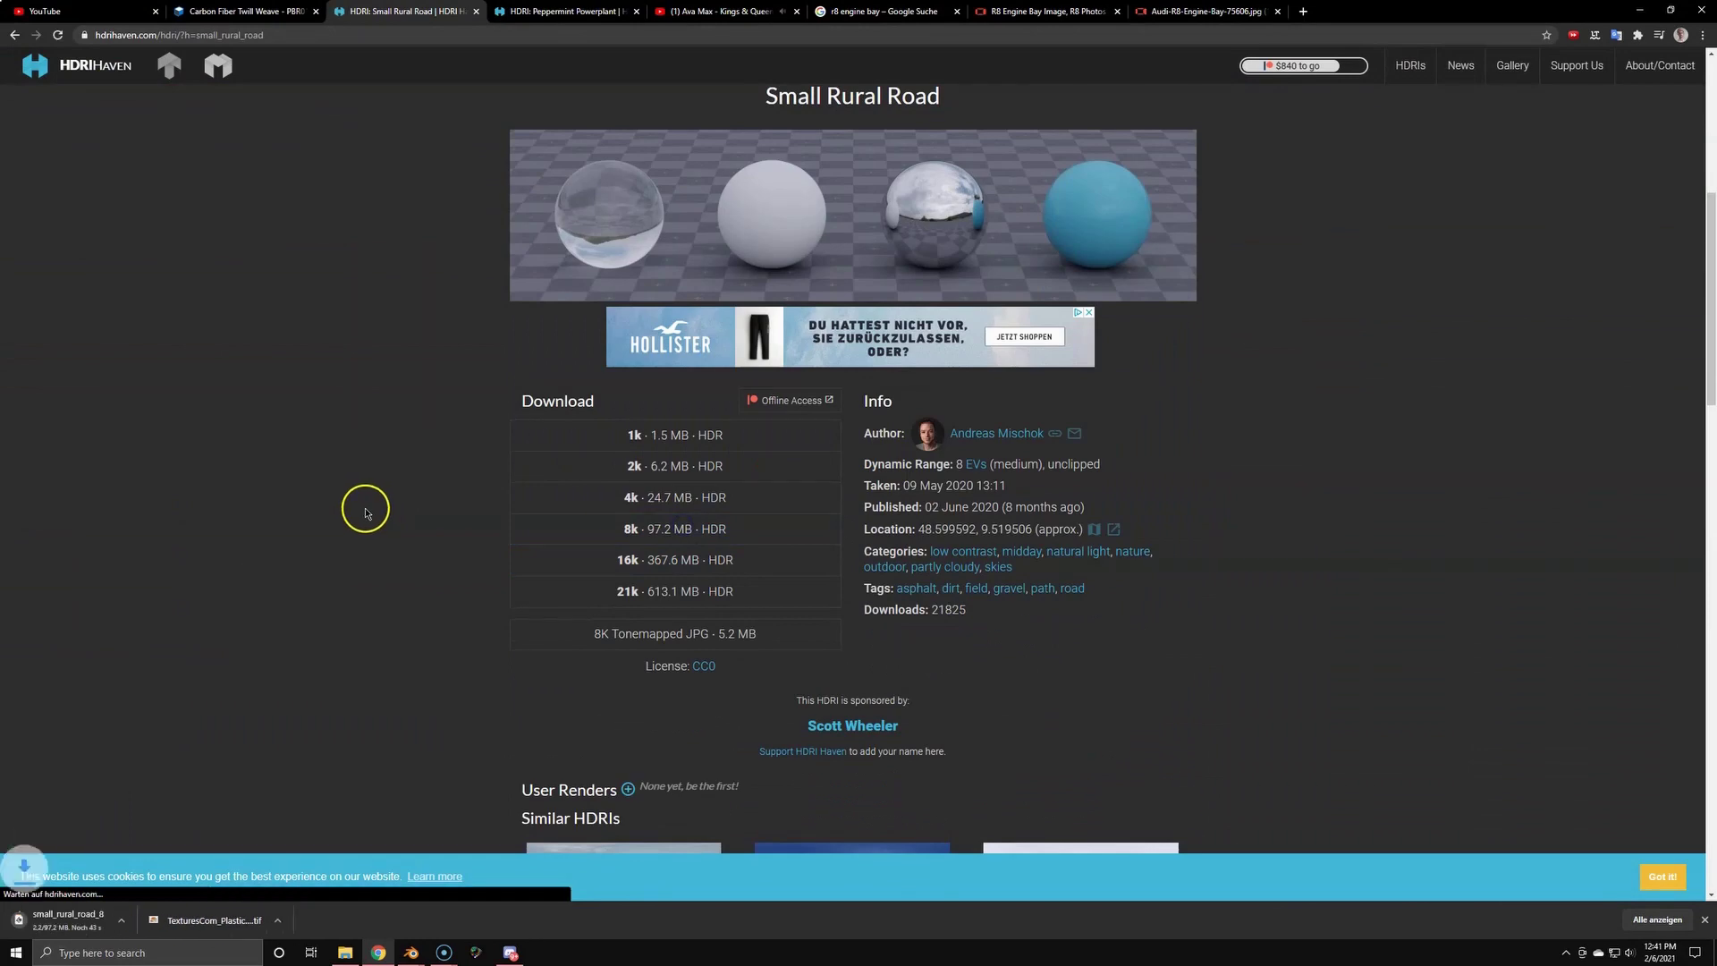
{"action": "scroll", "coordinate": [365, 510], "scroll_direction": "up", "scroll_amount": 5}
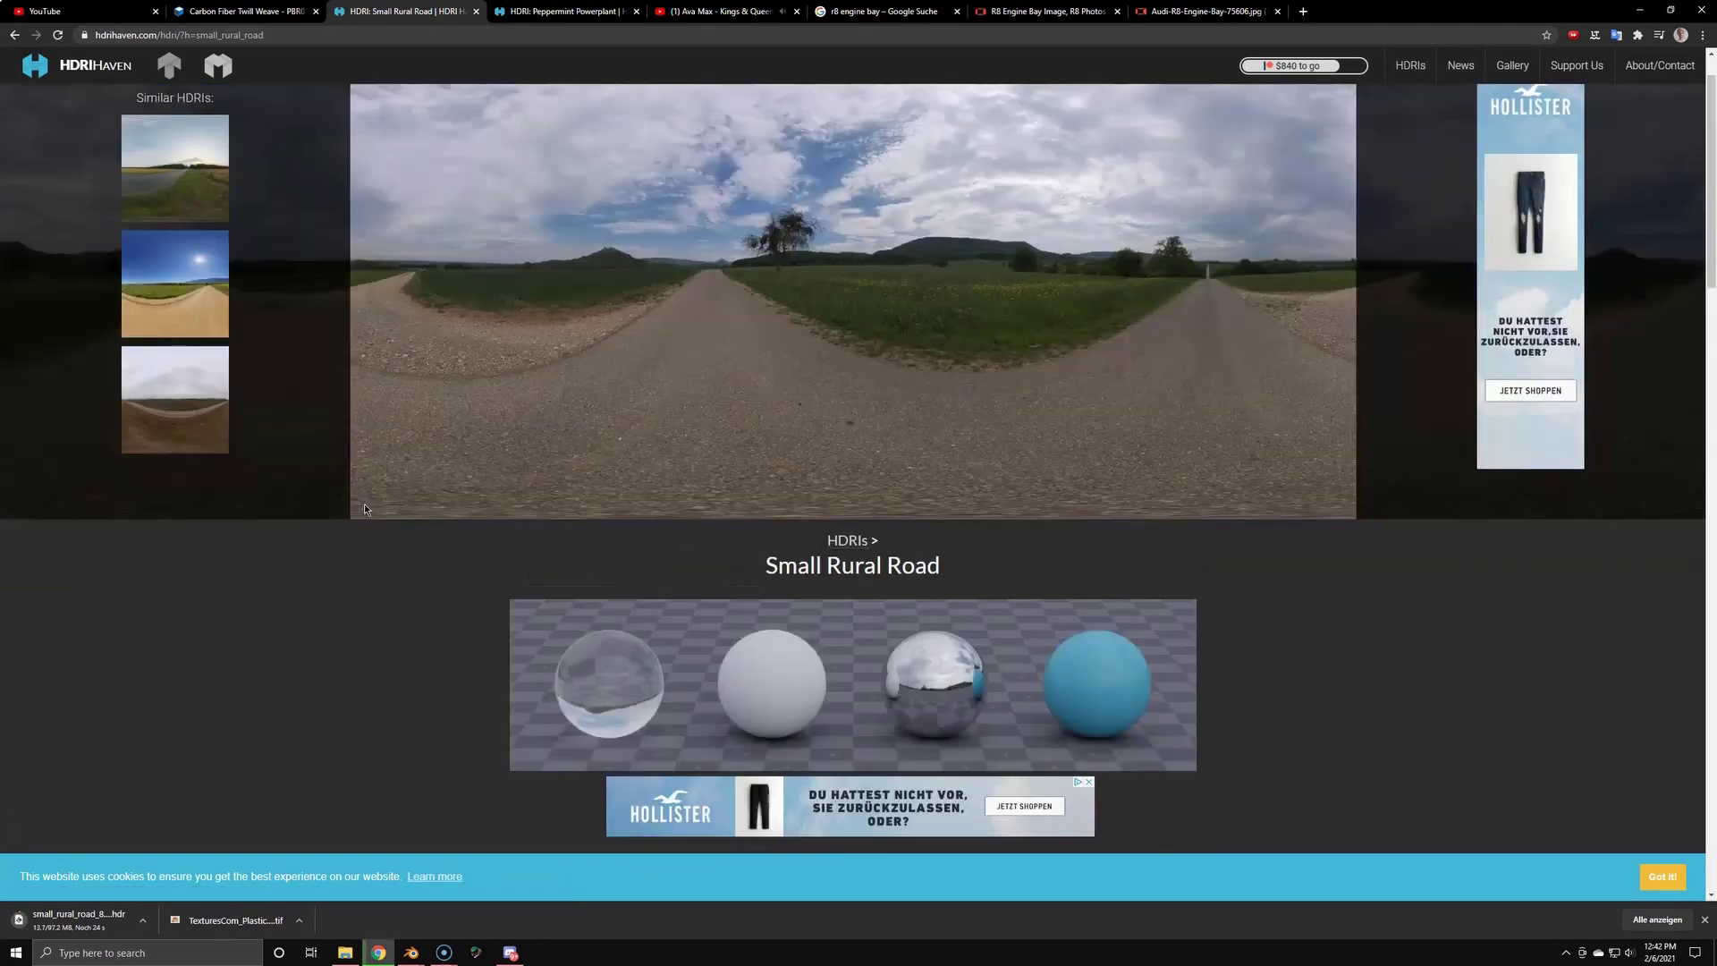
- Switch back to Blender and replace the World's environment image with small_rural_road_8k.hdr
{"action": "key", "text": "alt+Tab"}
{"action": "left_click", "coordinate": [1430, 455]}
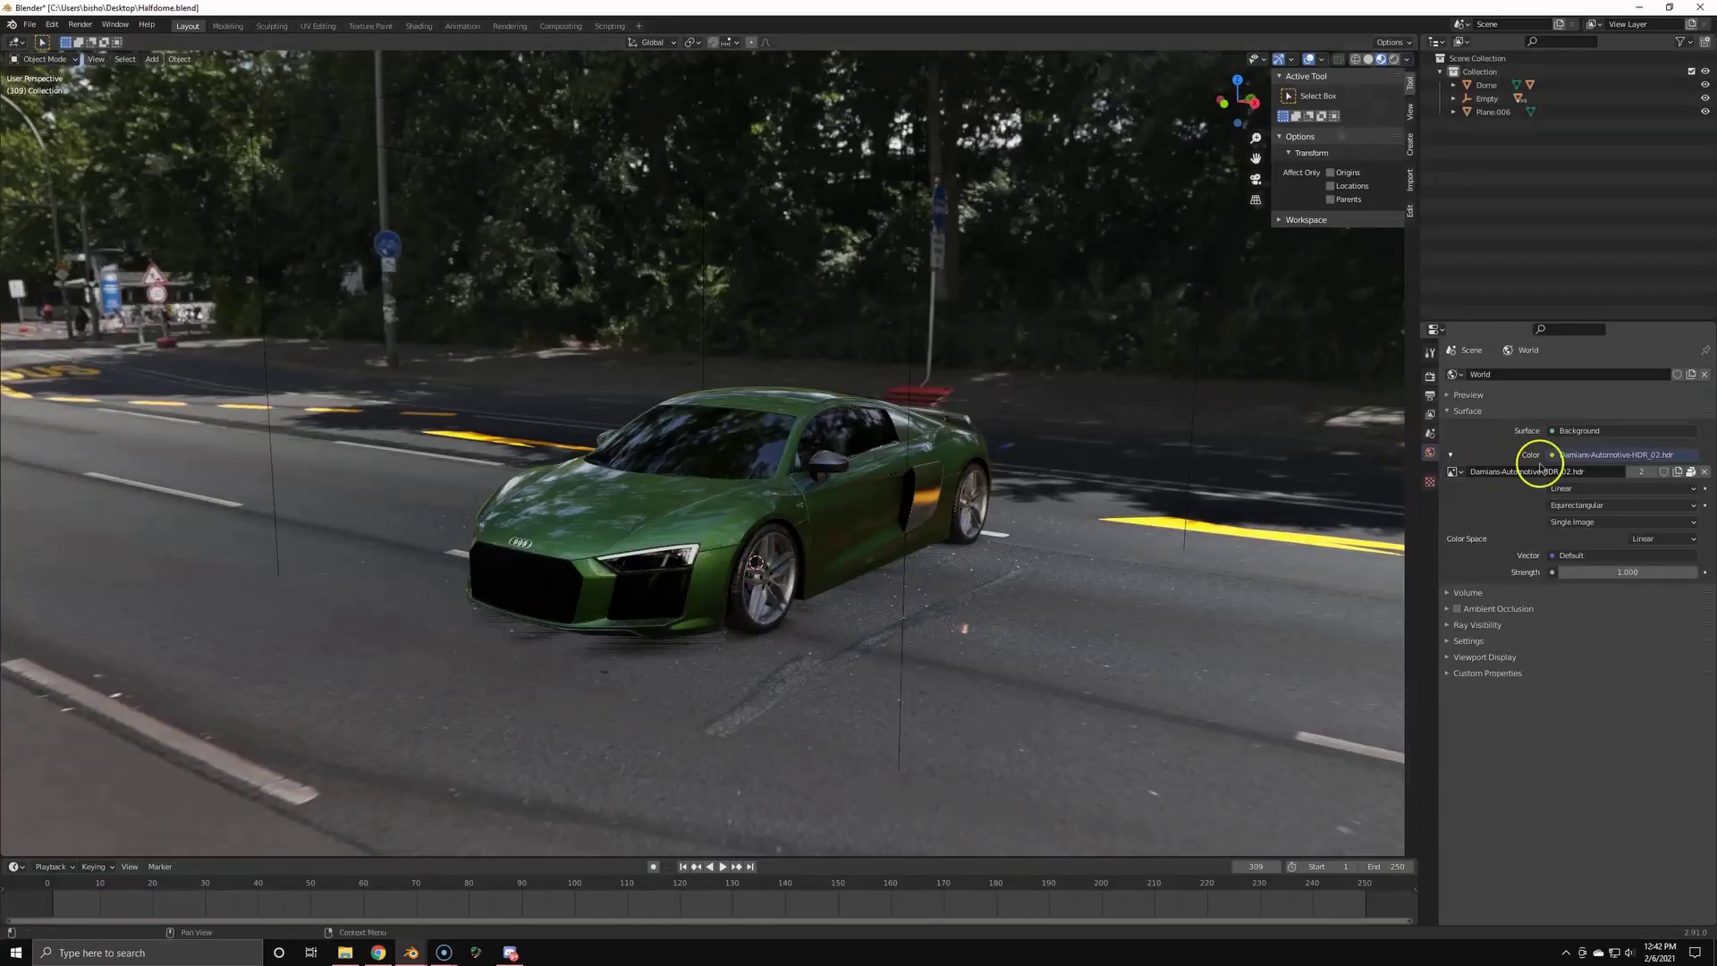
{"action": "left_click", "coordinate": [1705, 474]}
{"action": "left_click", "coordinate": [1660, 472]}
{"action": "left_click", "coordinate": [1008, 471]}
{"action": "left_click", "coordinate": [1085, 740]}
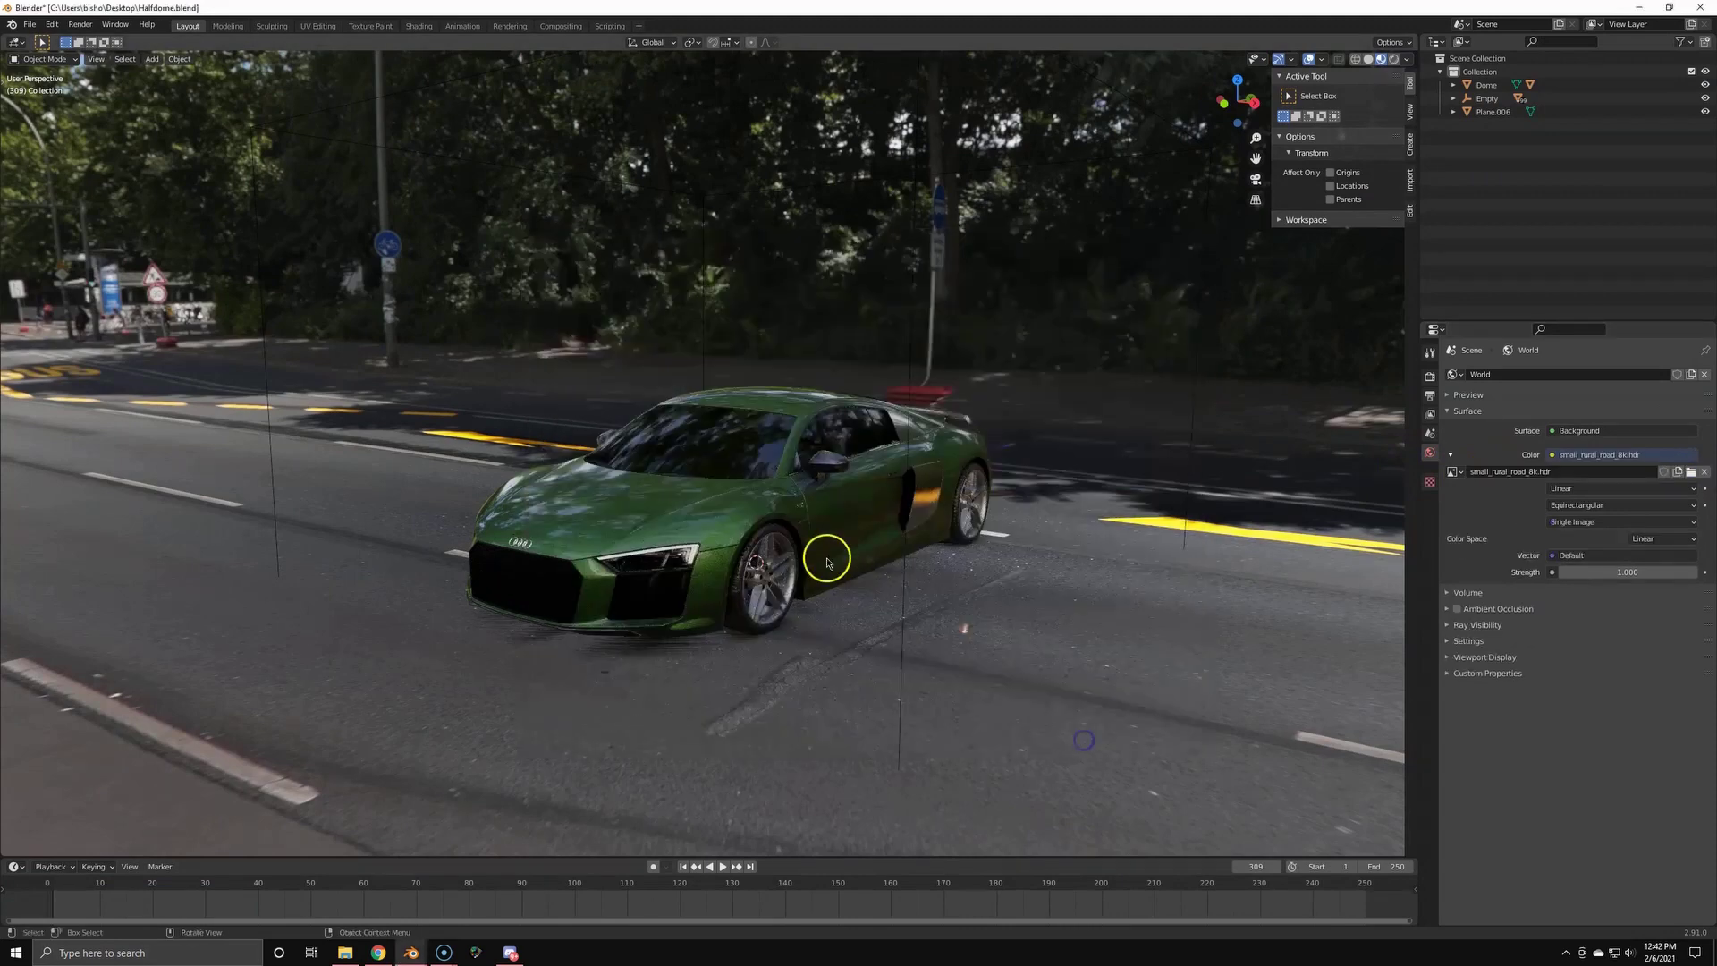
- Split the viewport and open the Dome object's material nodes in a Shader Editor beside the 3D view
{"action": "left_click_drag", "start_coordinate": [3, 37], "coordinate": [489, 161]}
{"action": "left_click", "coordinate": [779, 237]}
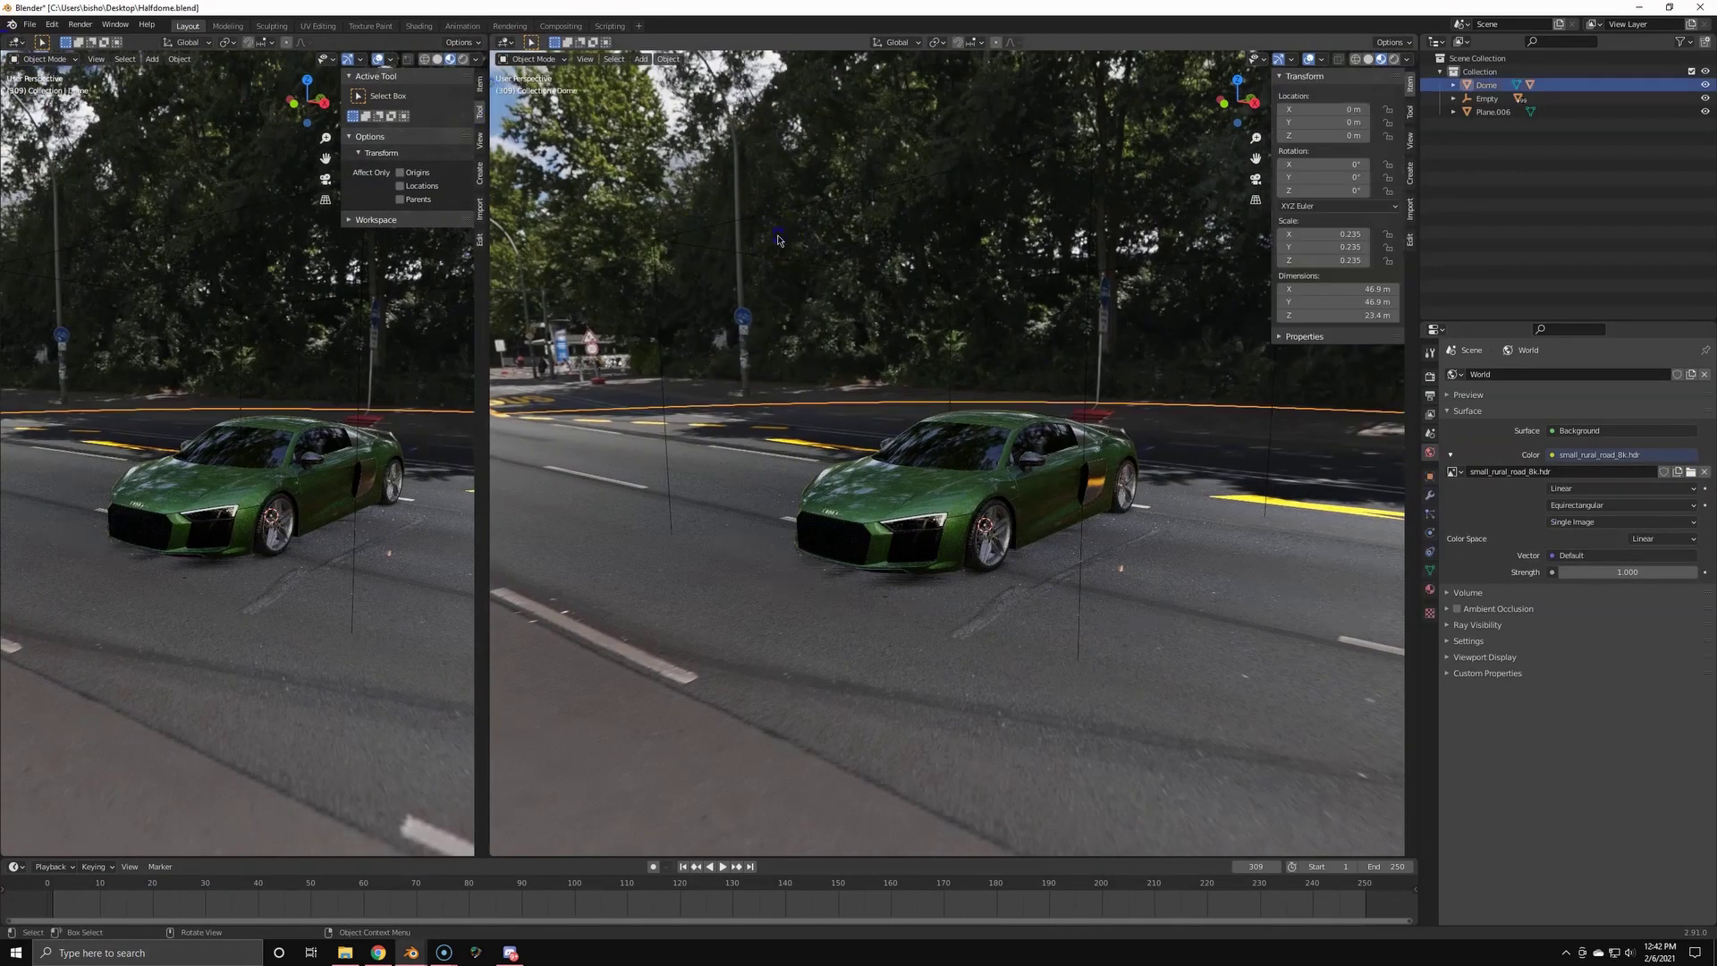
{"action": "left_click", "coordinate": [15, 42]}
{"action": "left_click", "coordinate": [49, 115]}
{"action": "key", "text": "n"}
{"action": "scroll", "coordinate": [190, 447], "scroll_direction": "up", "scroll_amount": 4}
{"action": "middle_click_drag", "start_coordinate": [168, 363], "coordinate": [186, 324]}
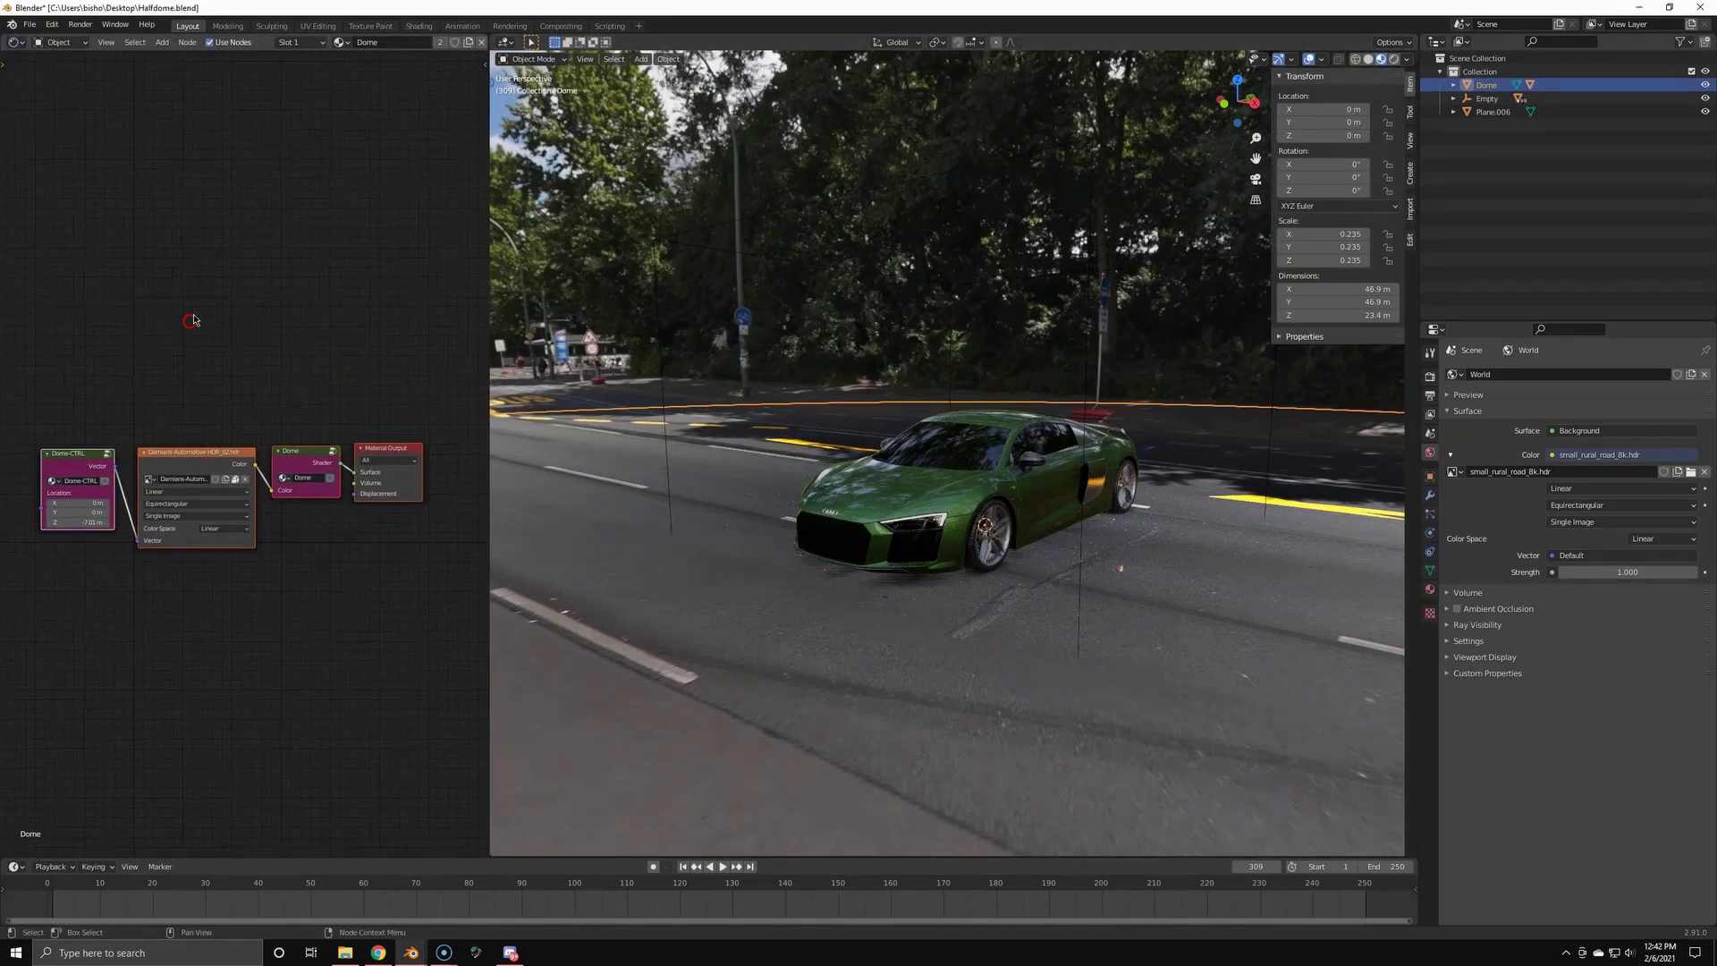
- Replace the Dome material's environment texture image with small_rural_road_8k.hdr
{"action": "left_click", "coordinate": [149, 478]}
{"action": "type", "text": "small"}
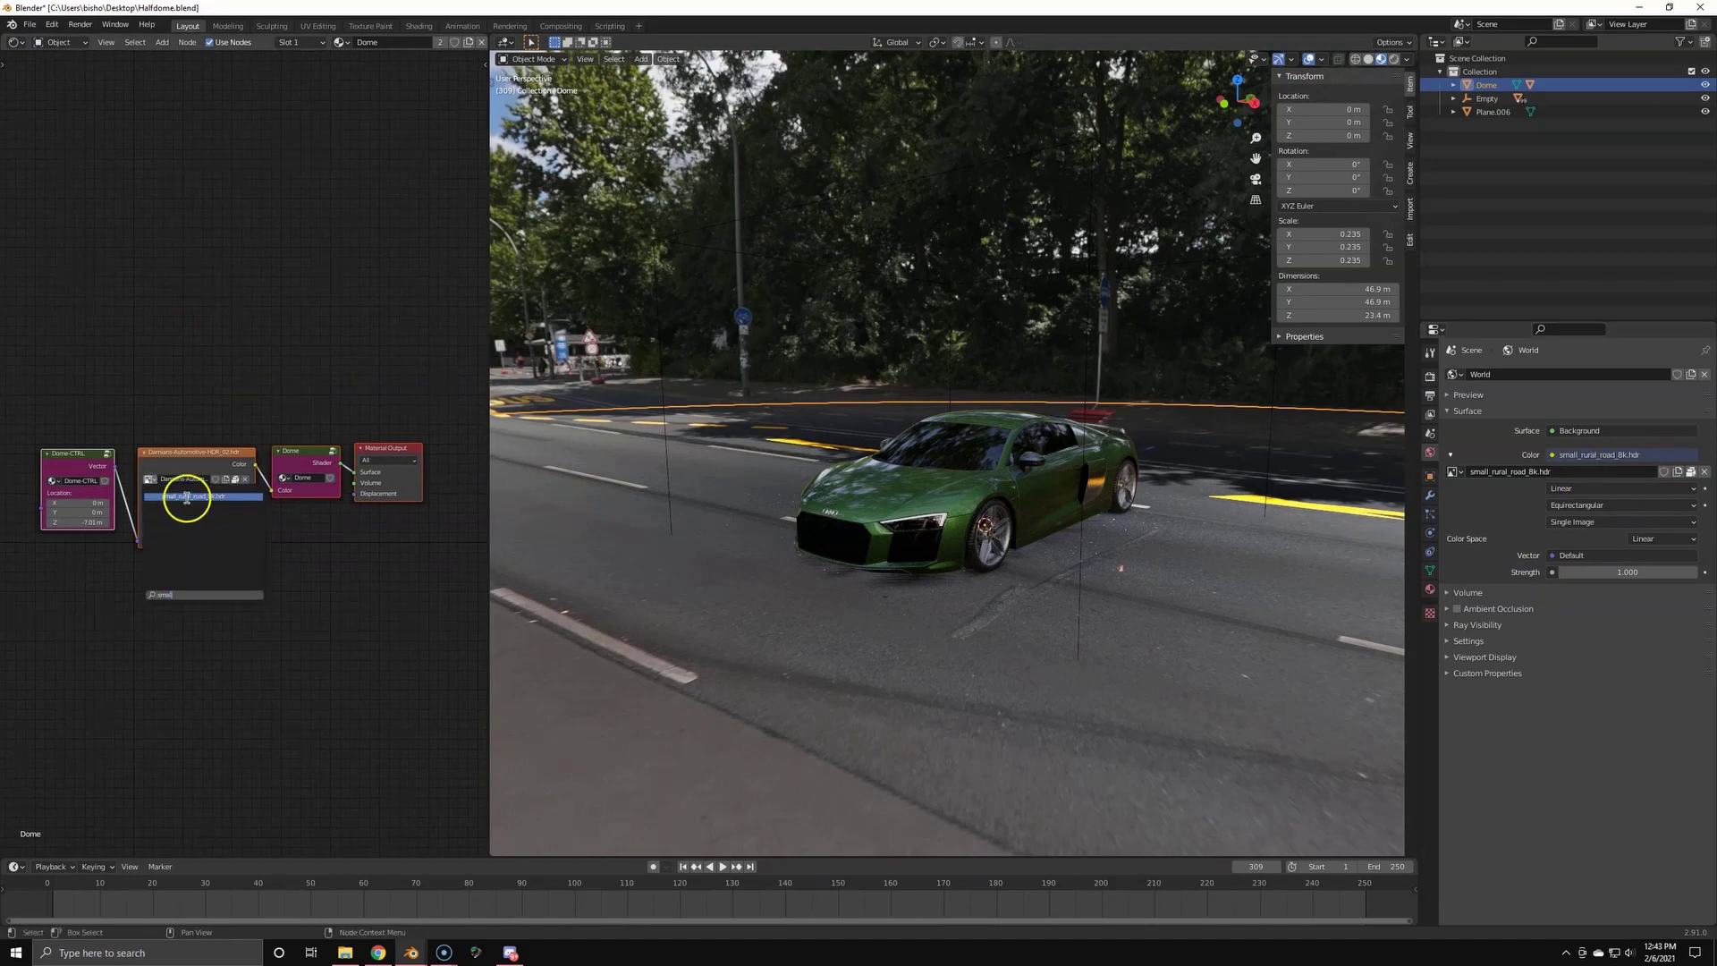
{"action": "left_click", "coordinate": [190, 498]}
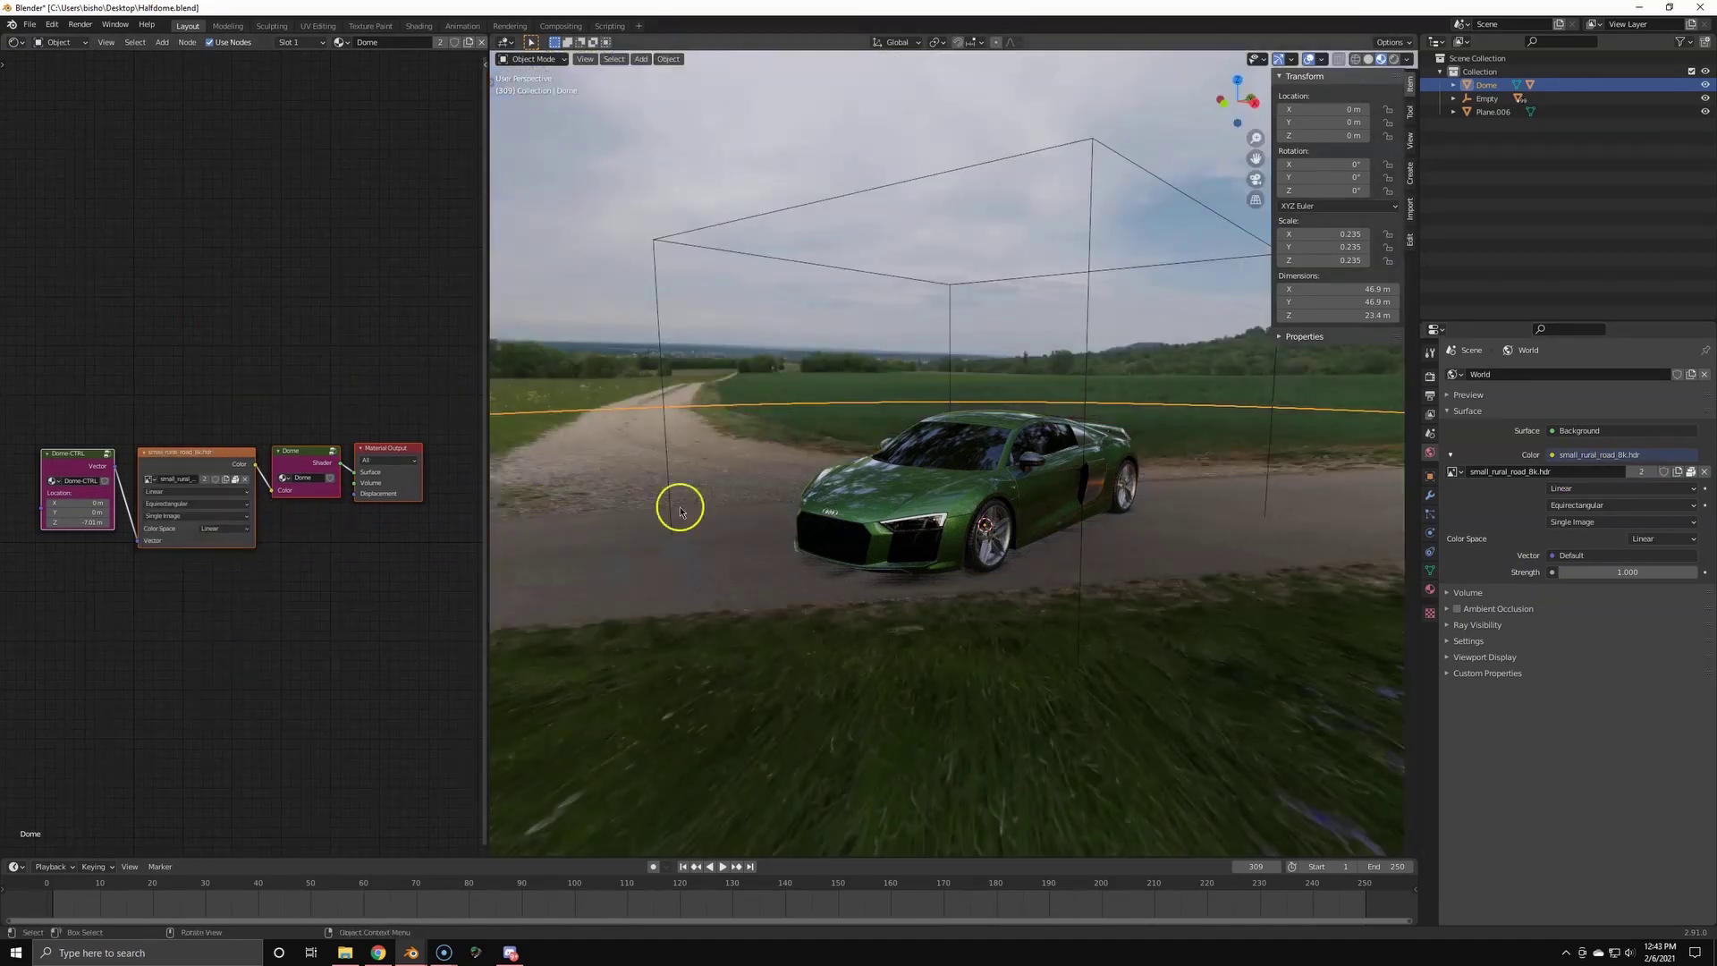
- Rotate the car's parent empty about -36° around the Z axis to align the car with the road
{"action": "middle_click_drag", "start_coordinate": [807, 503], "coordinate": [894, 571]}
{"action": "scroll", "coordinate": [897, 566], "scroll_direction": "down", "scroll_amount": 1}
{"action": "left_click", "coordinate": [1034, 379]}
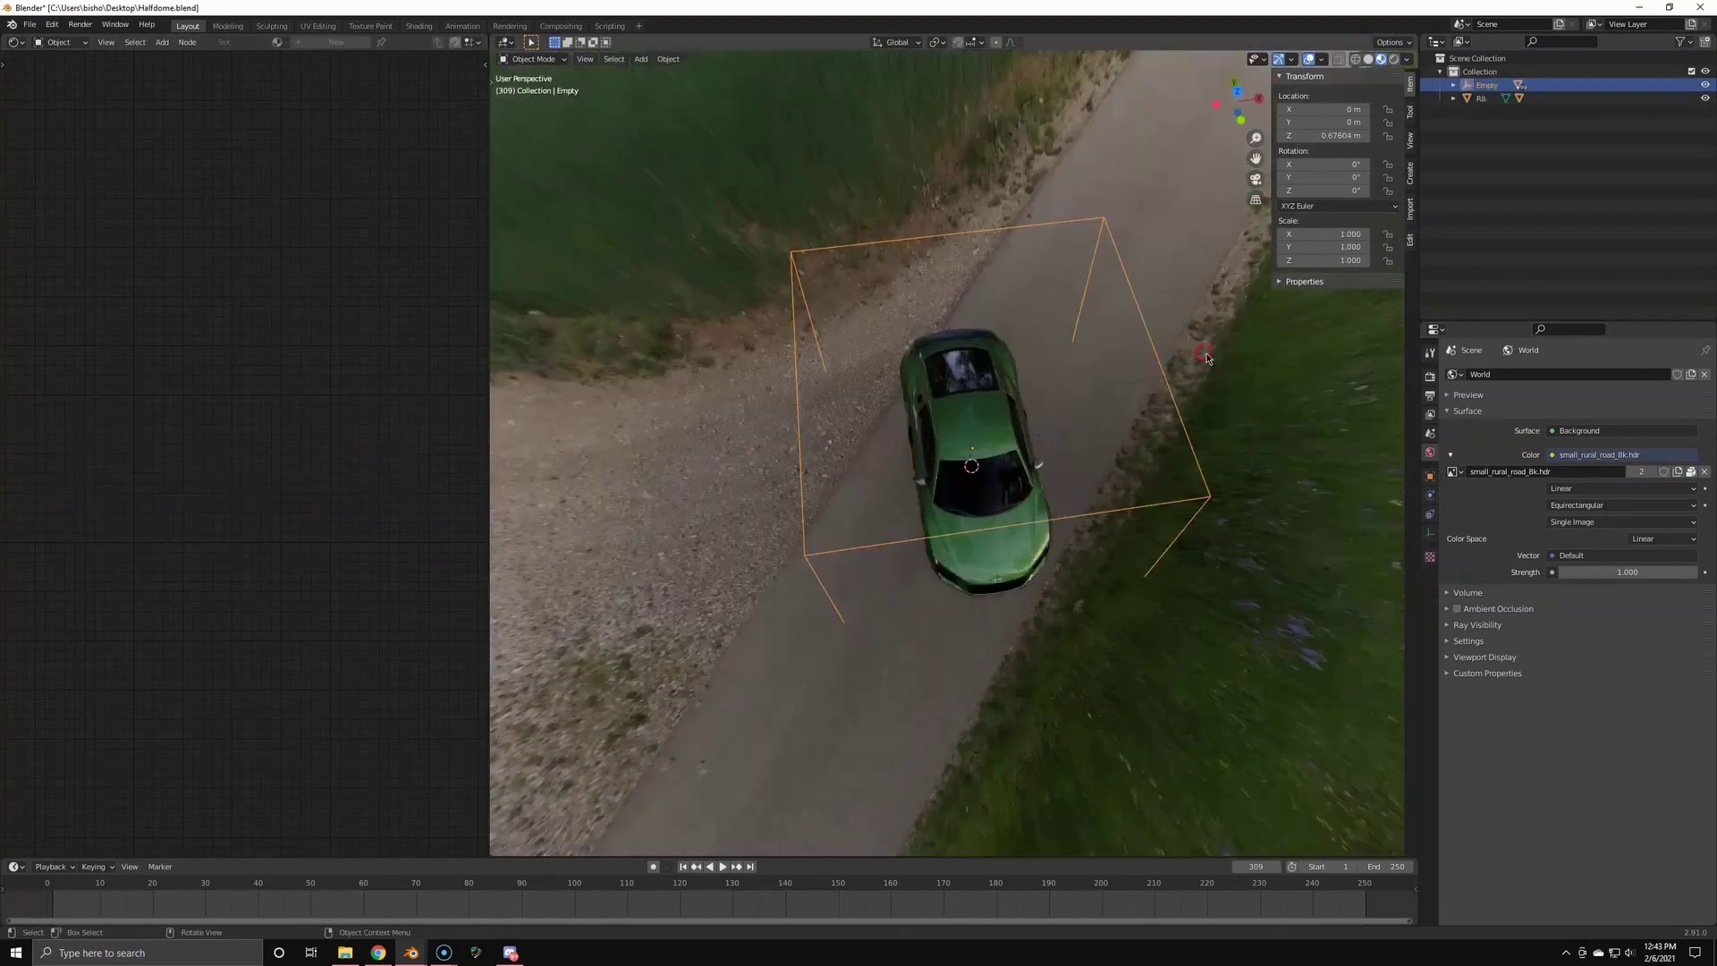
{"action": "key", "text": "r"}
{"action": "left_click", "coordinate": [1169, 495]}
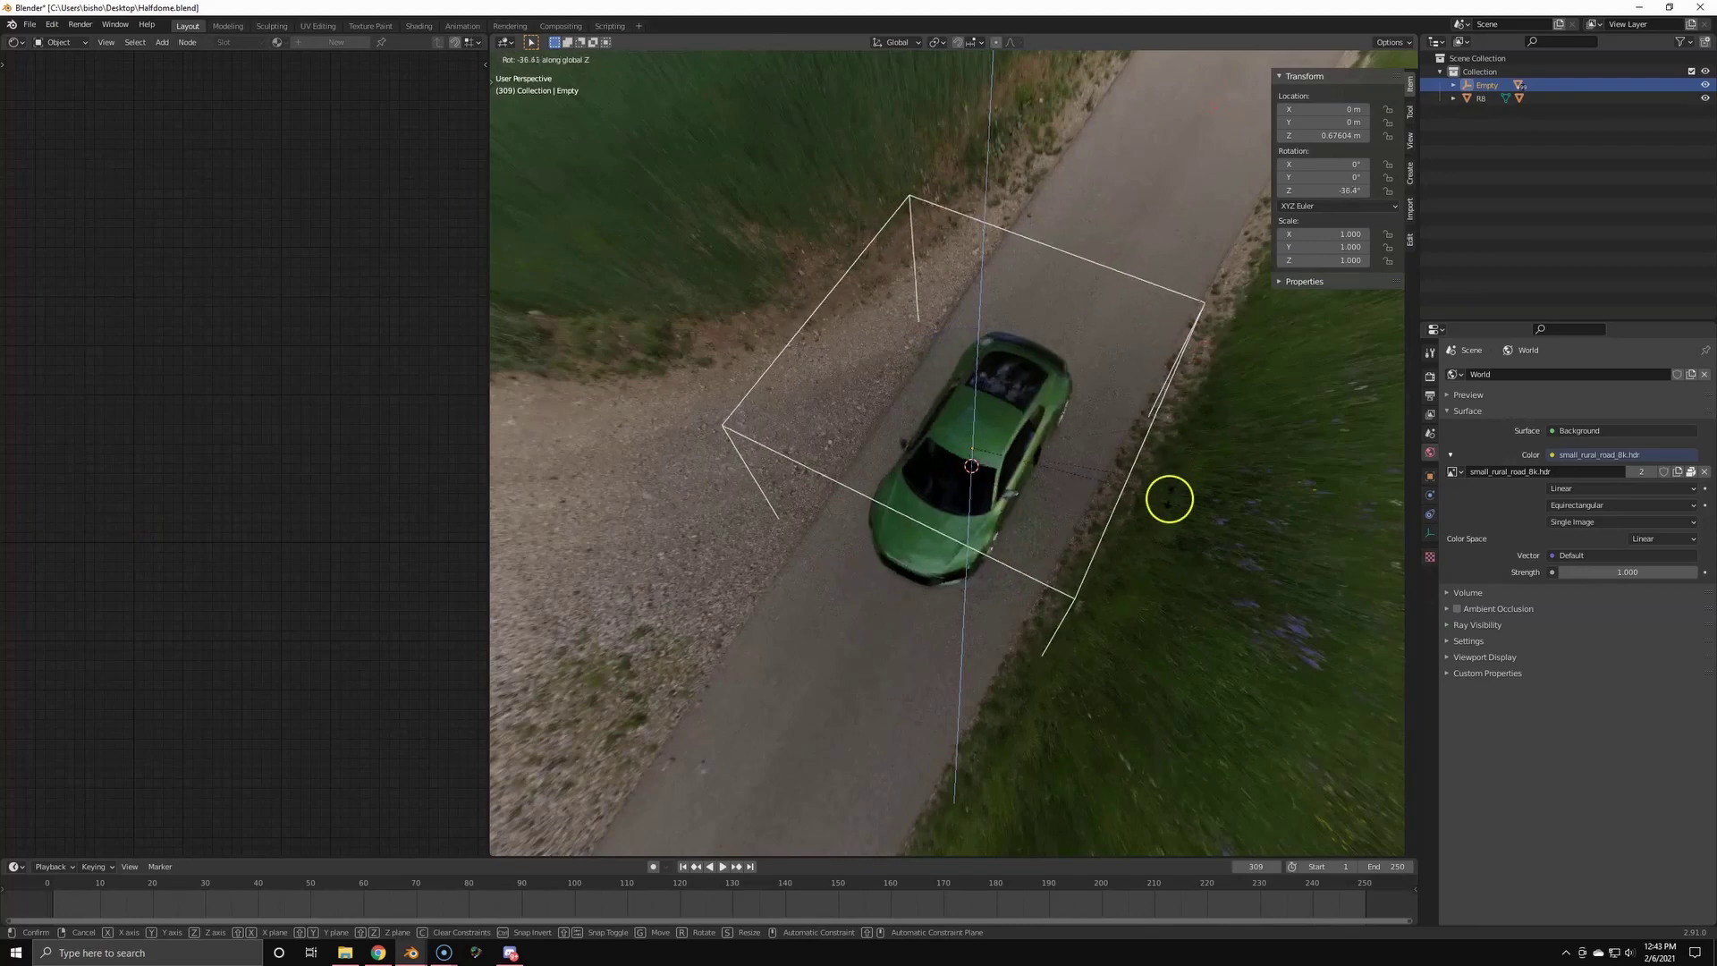
{"action": "middle_click_drag", "start_coordinate": [1169, 494], "coordinate": [1031, 466]}
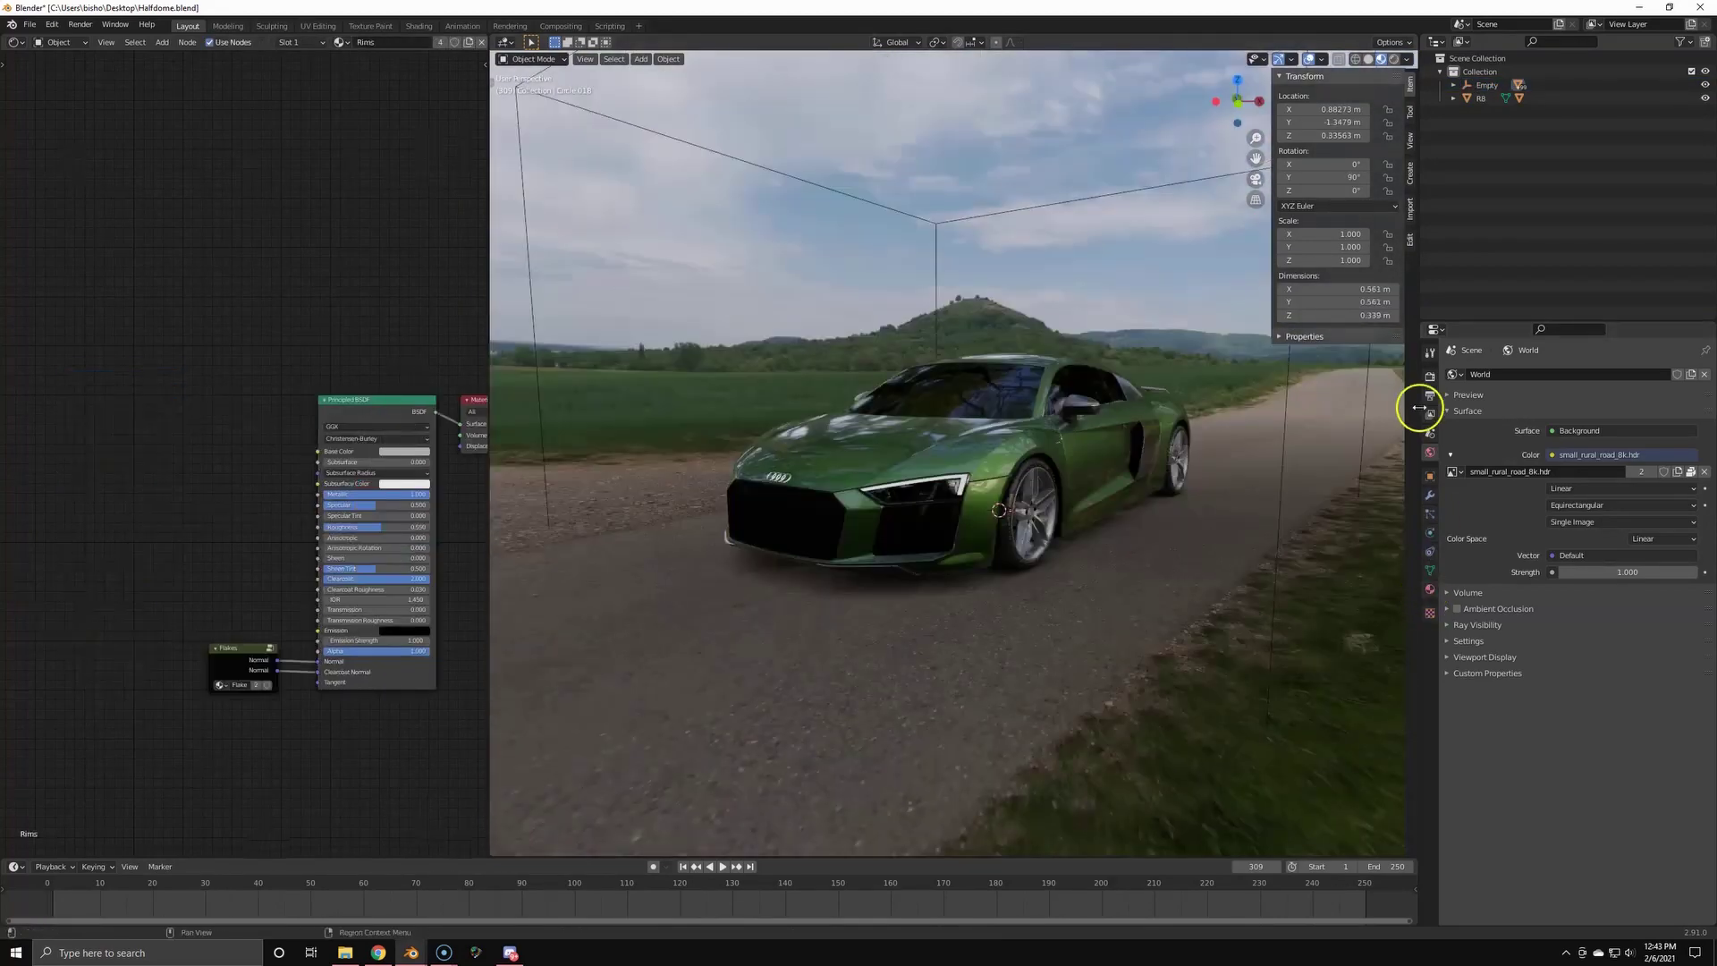
- Try a Color Management exposure of about 0.783 and undo it
{"action": "left_click", "coordinate": [1430, 376]}
{"action": "left_click", "coordinate": [1476, 606]}
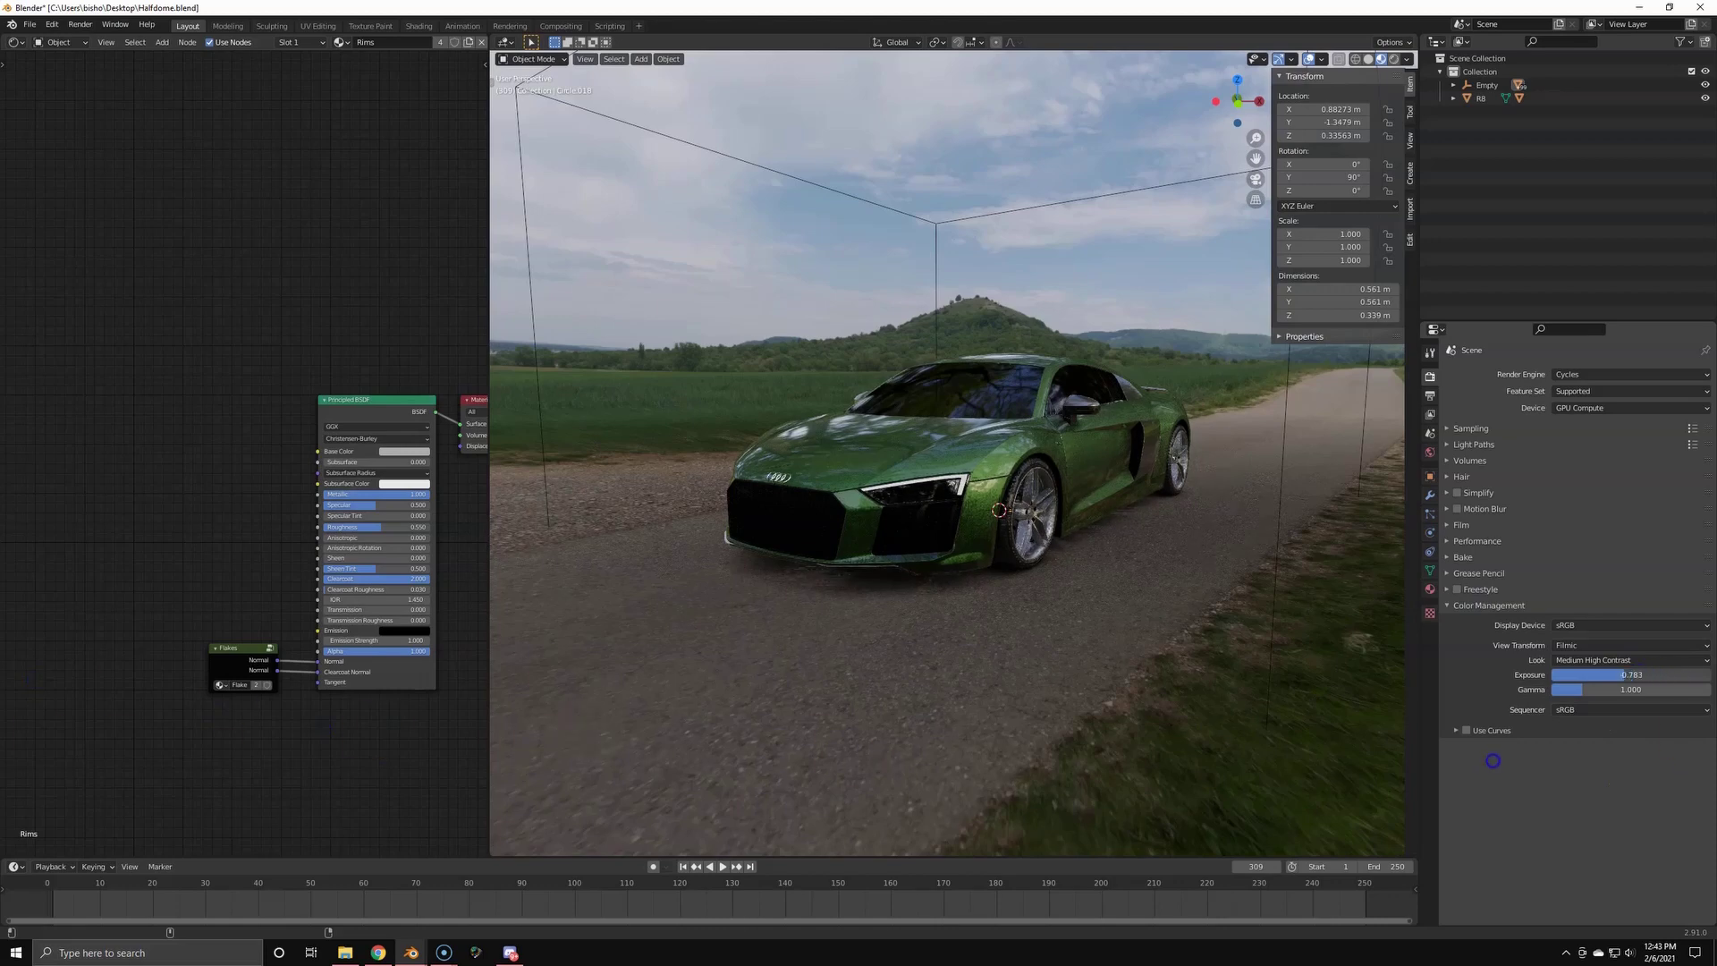
{"action": "key", "text": "ctrl+z"}
- Show the scene in rendered viewport shading and change the render engine from Cycles to Eevee
{"action": "mouse_move", "coordinate": [841, 533]}
{"action": "middle_mouse_down"}
{"action": "mouse_move", "coordinate": [874, 556]}
{"action": "mouse_move", "coordinate": [872, 519]}
{"action": "middle_mouse_up"}
{"action": "scroll", "coordinate": [872, 519], "scroll_direction": "down", "scroll_amount": 2}
{"action": "scroll", "coordinate": [869, 523], "scroll_direction": "up", "scroll_amount": 2}
{"action": "key", "text": "z"}
{"action": "left_click", "coordinate": [864, 441]}
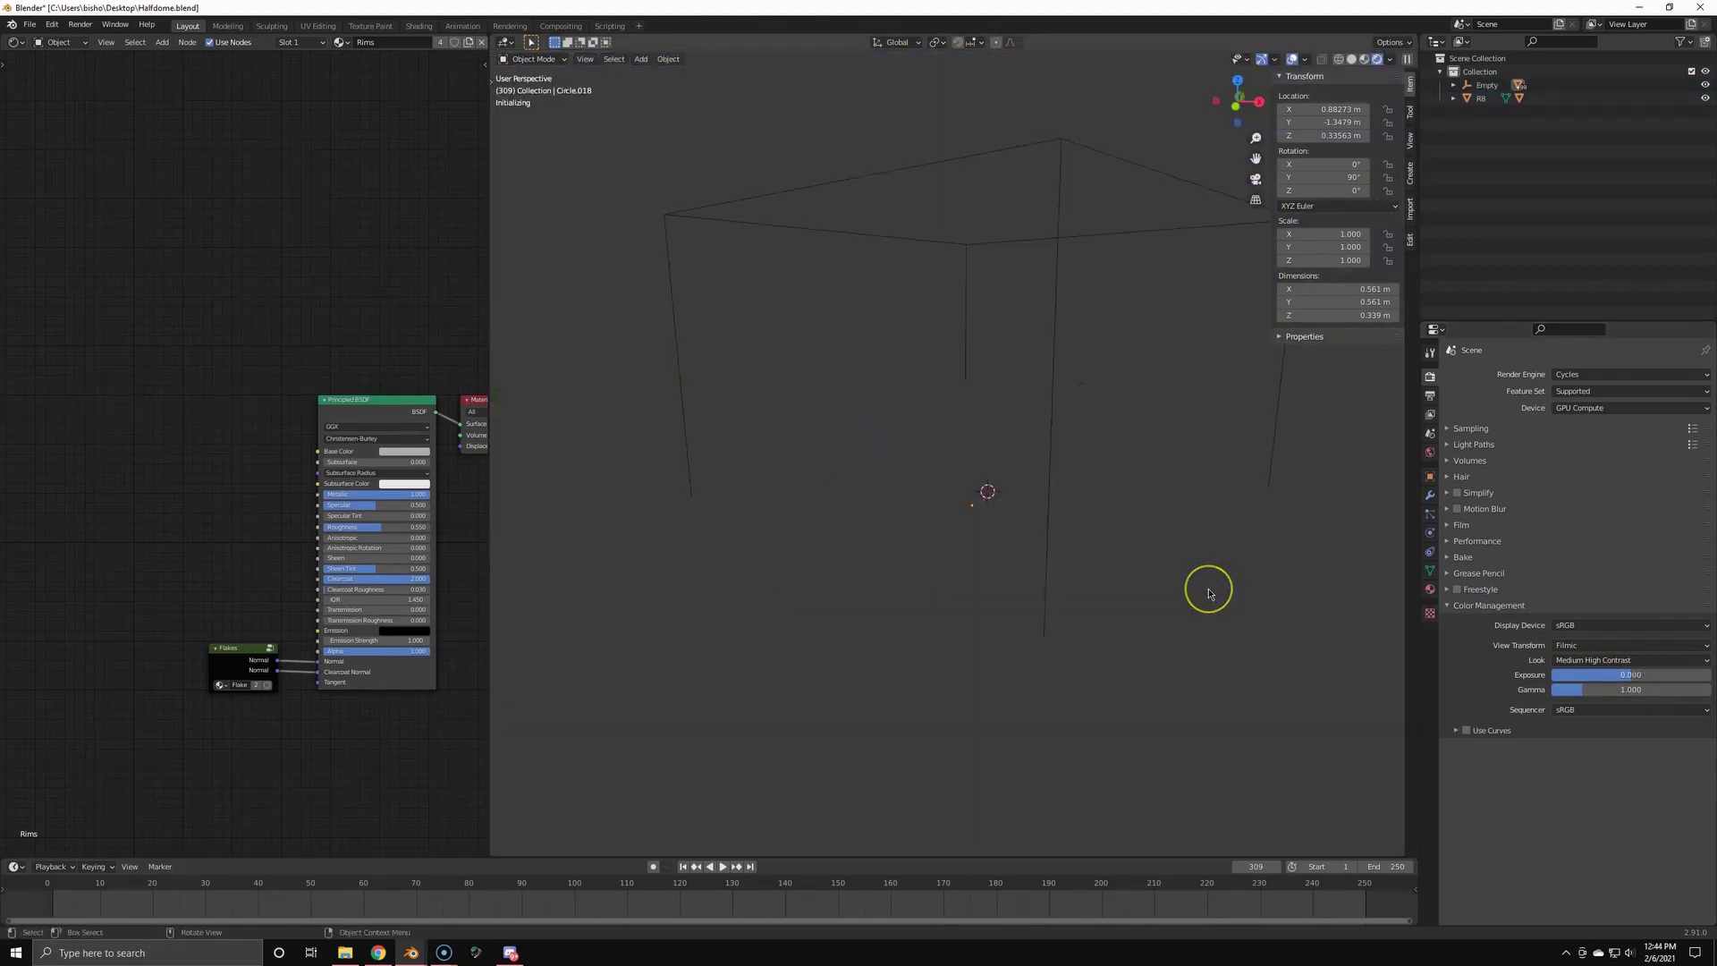
{"action": "left_click", "coordinate": [1428, 434]}
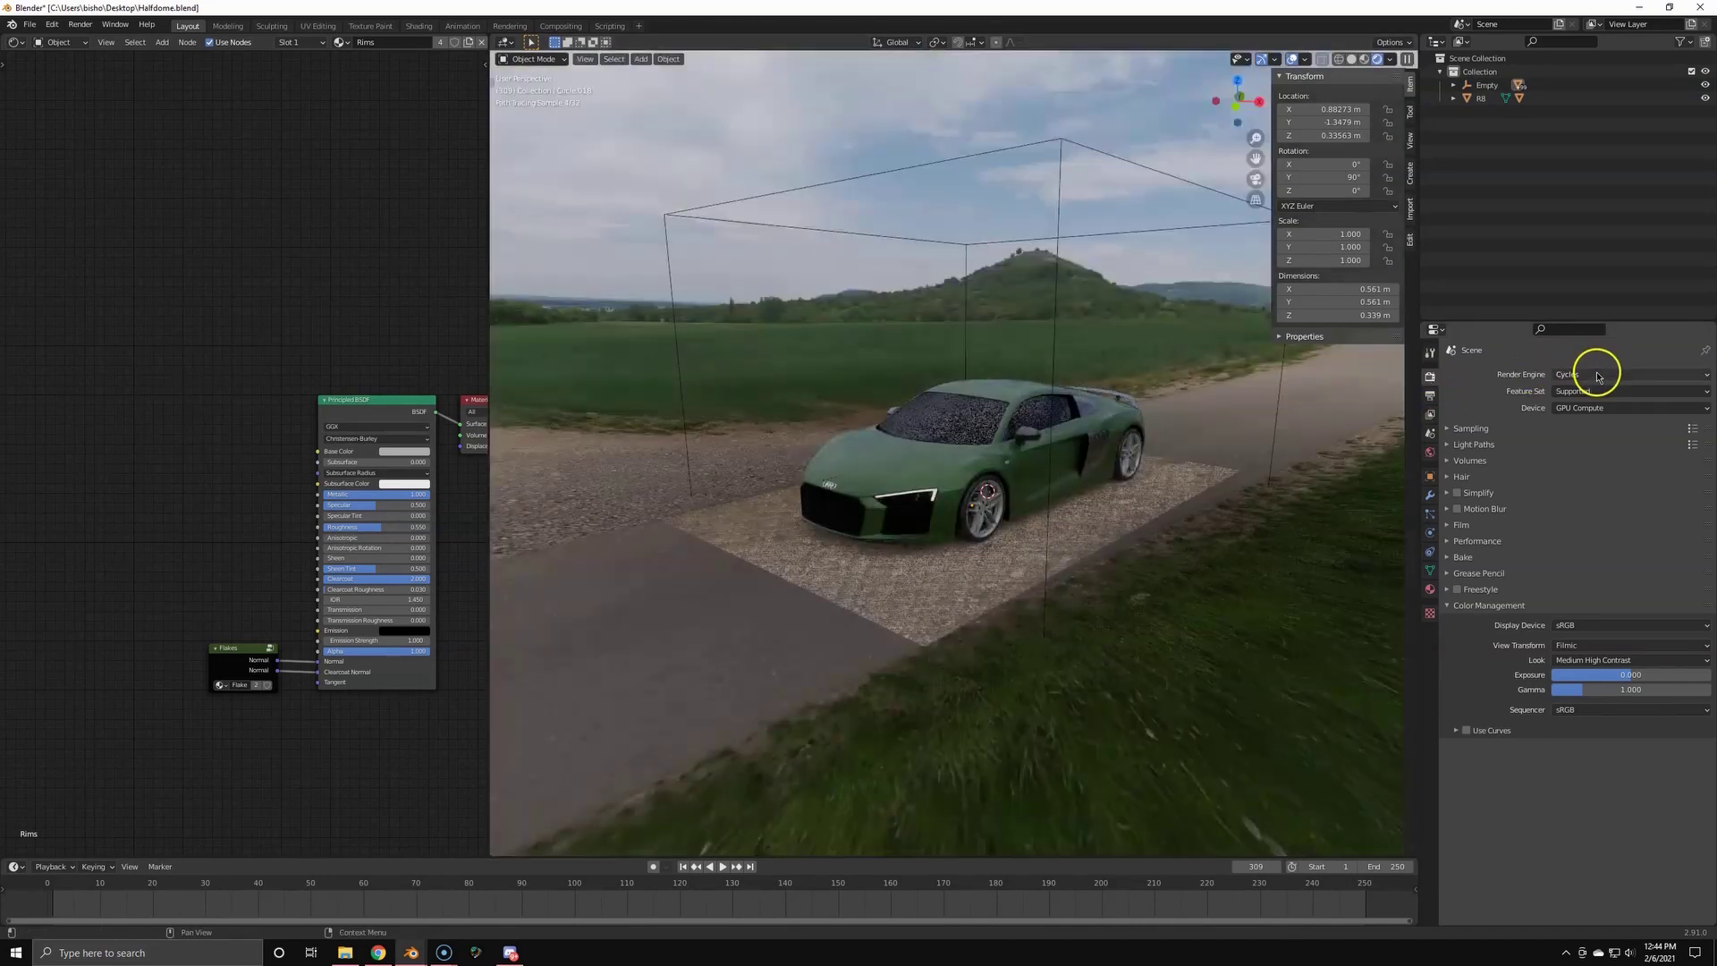
{"action": "left_click", "coordinate": [1595, 376]}
{"action": "left_click", "coordinate": [1588, 392]}
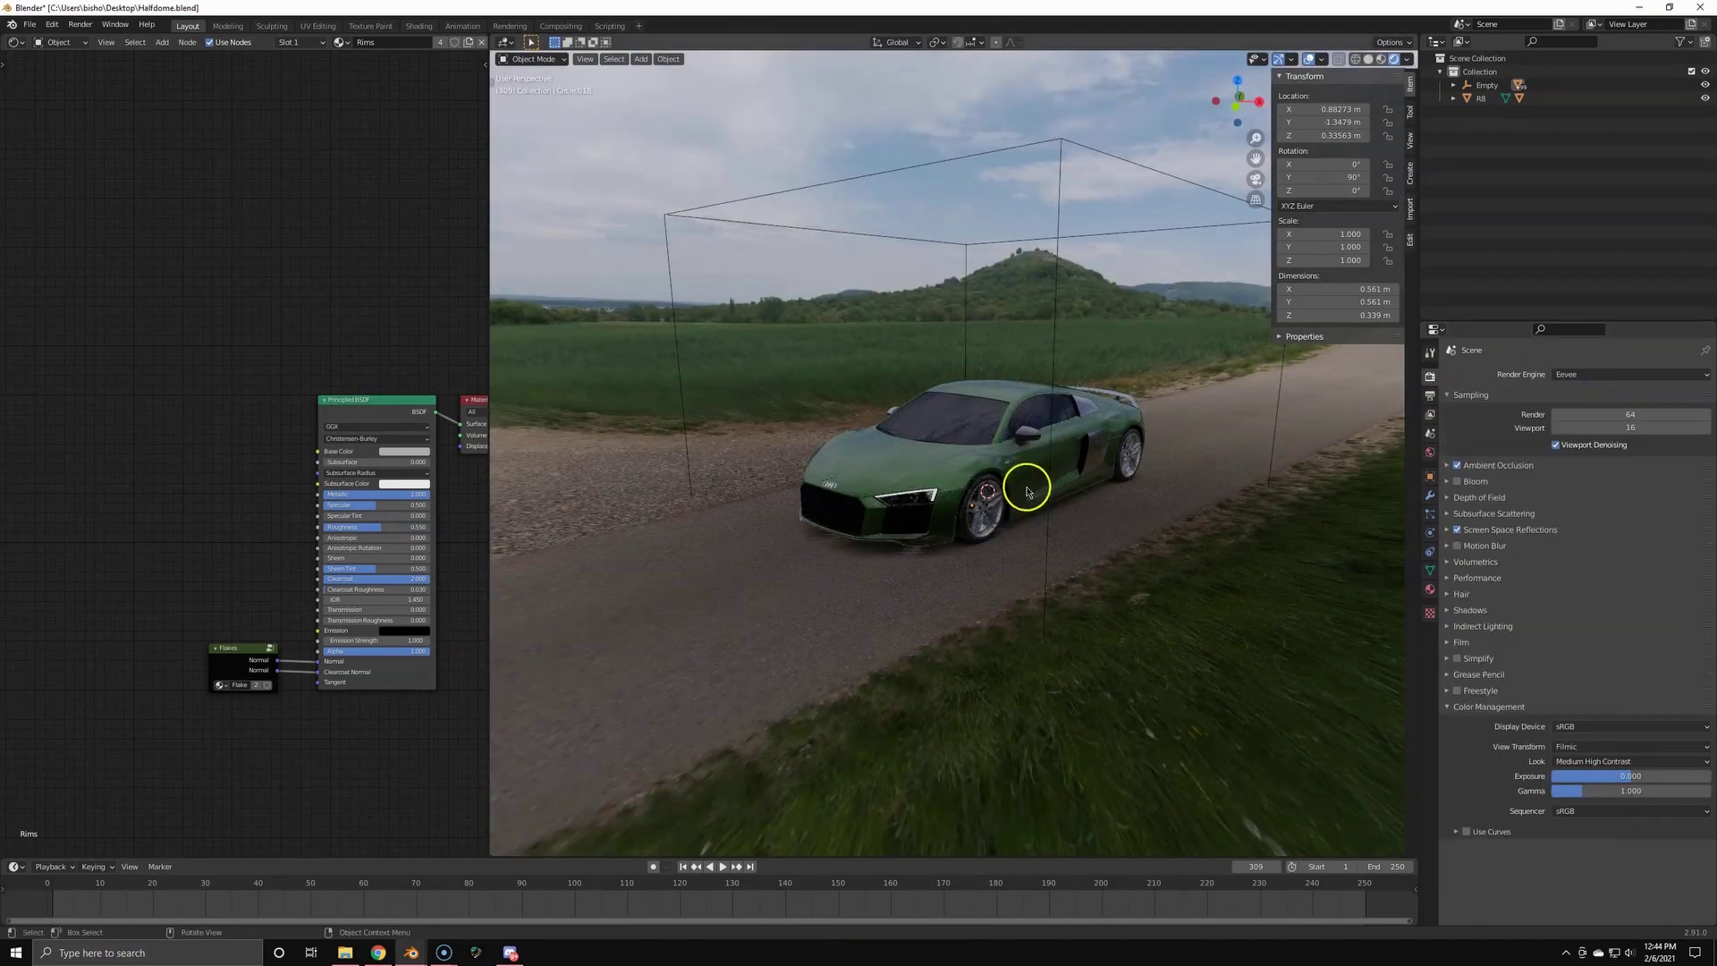
- Move the dome by about 0.0018 m along the Z axis
{"action": "middle_click_drag", "start_coordinate": [1027, 491], "coordinate": [969, 459]}
{"action": "left_click", "coordinate": [1209, 290]}
{"action": "key", "text": "g"}
{"action": "key", "text": "z"}
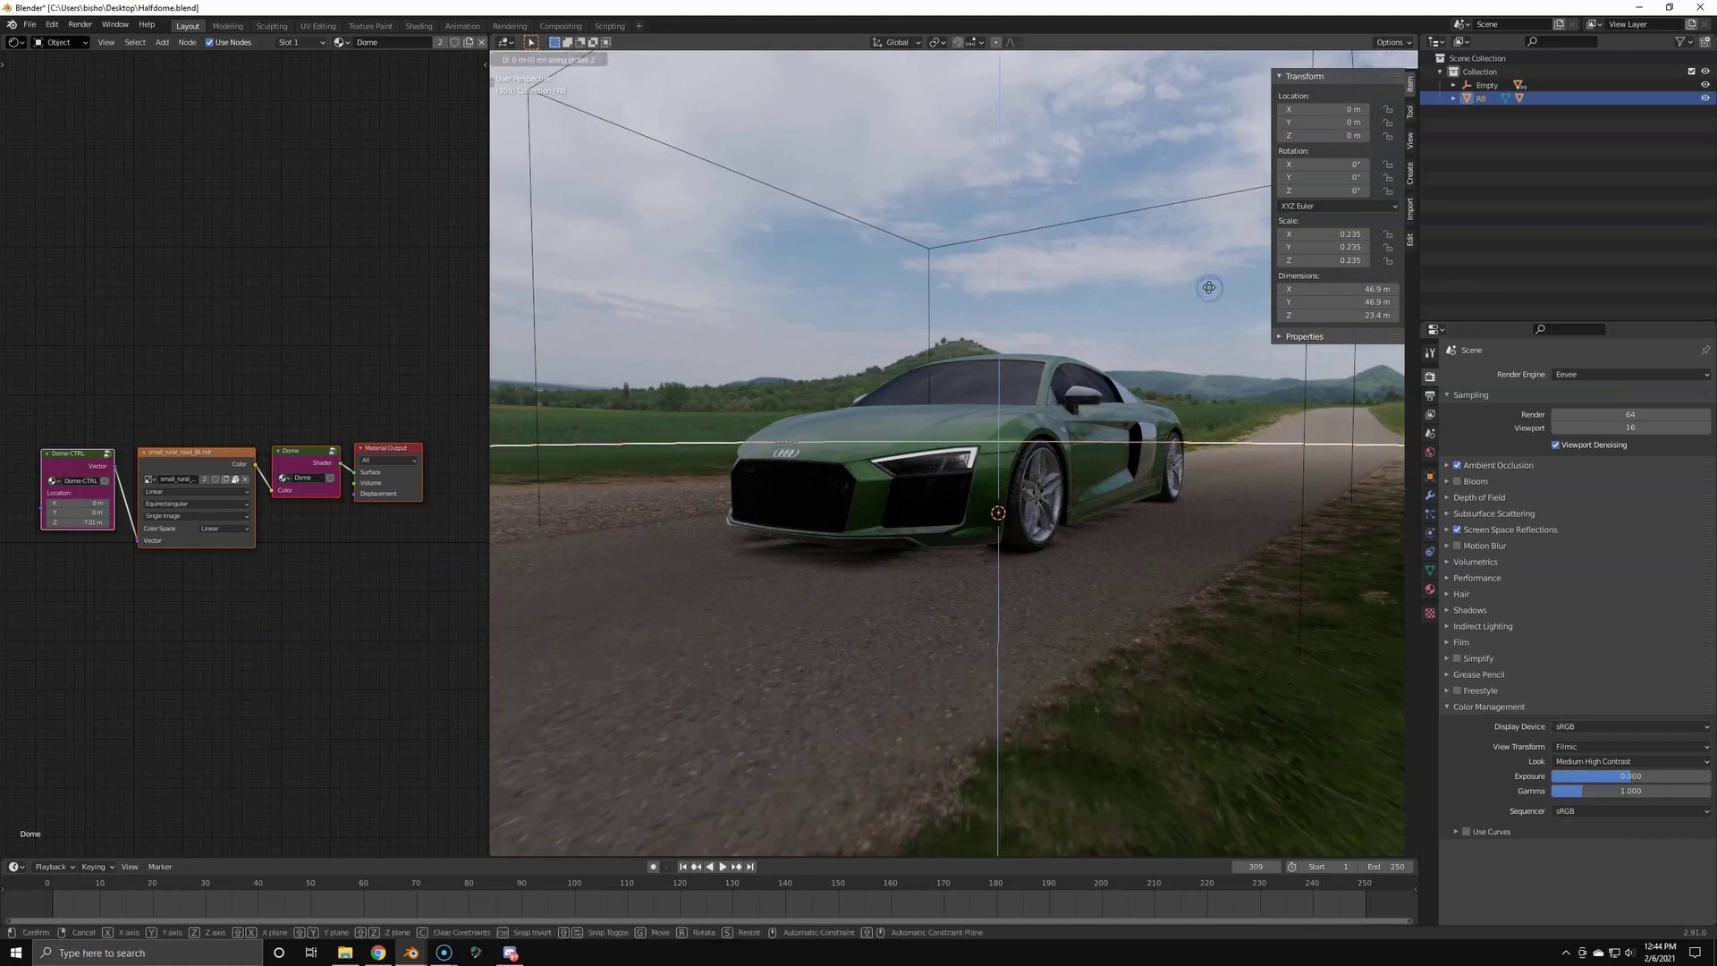
{"action": "left_click", "coordinate": [1207, 289]}
{"action": "middle_click_drag", "start_coordinate": [1076, 330], "coordinate": [1088, 395]}
- Set the Color Management exposure to 1.6 and the gamma to about 0.771
{"action": "left_click", "coordinate": [1640, 781]}
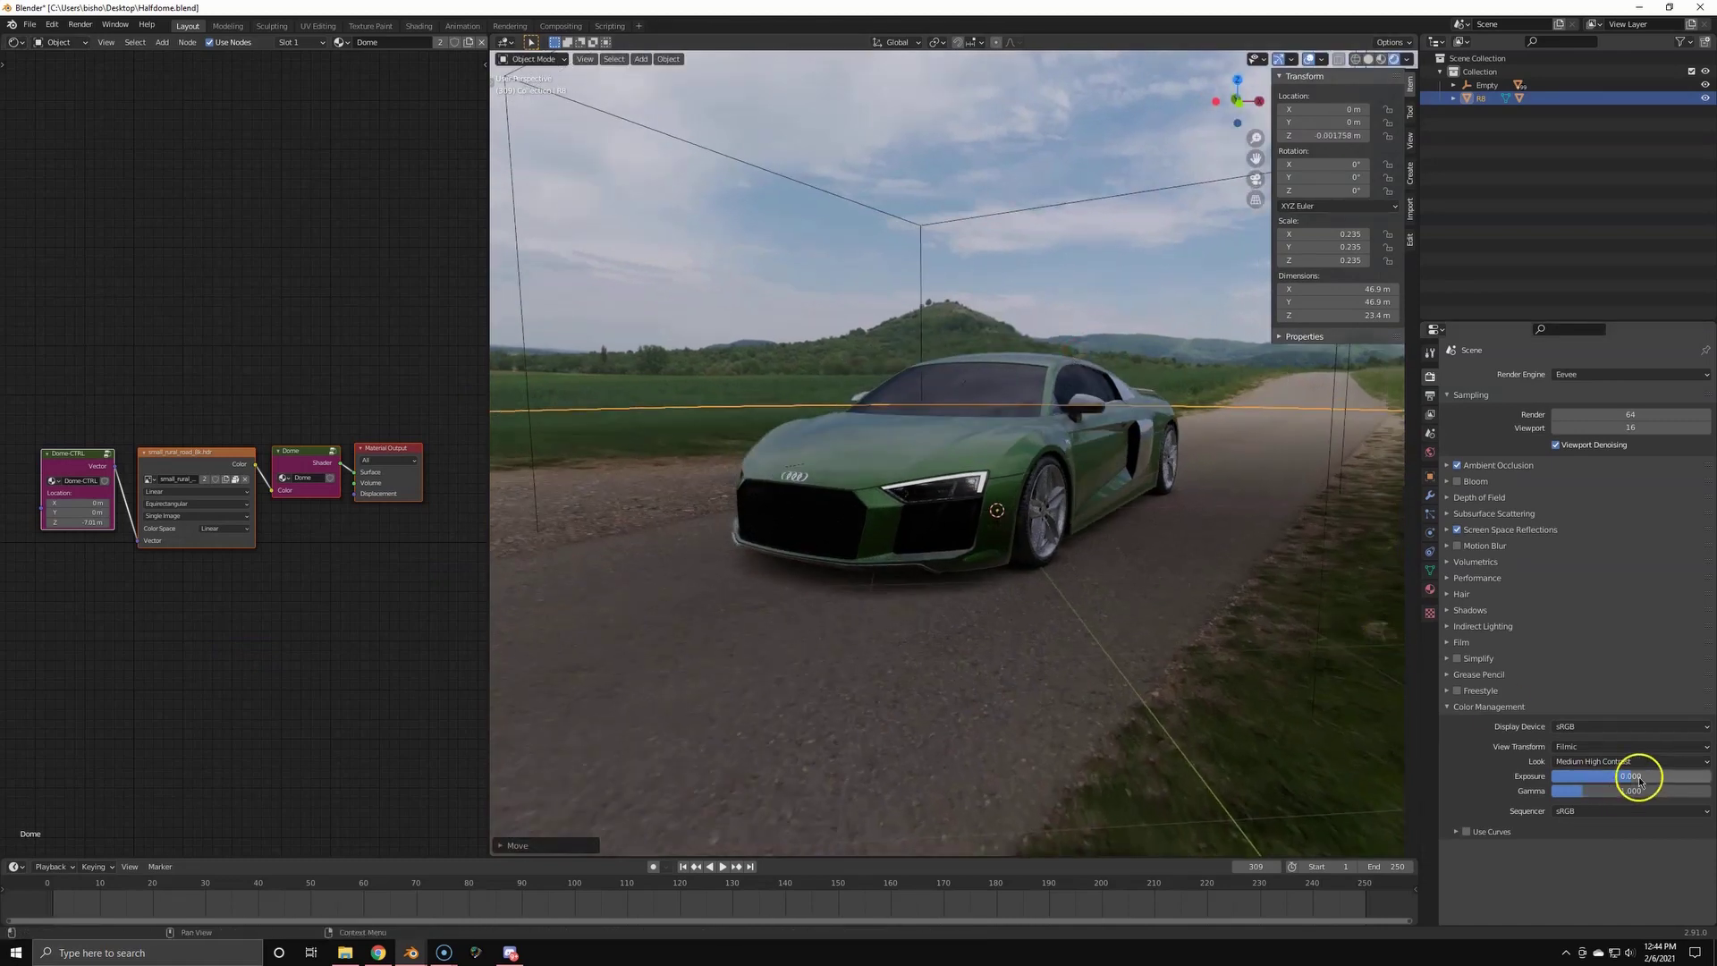
{"action": "left_click_drag", "start_coordinate": [1653, 775], "coordinate": [170, 776]}
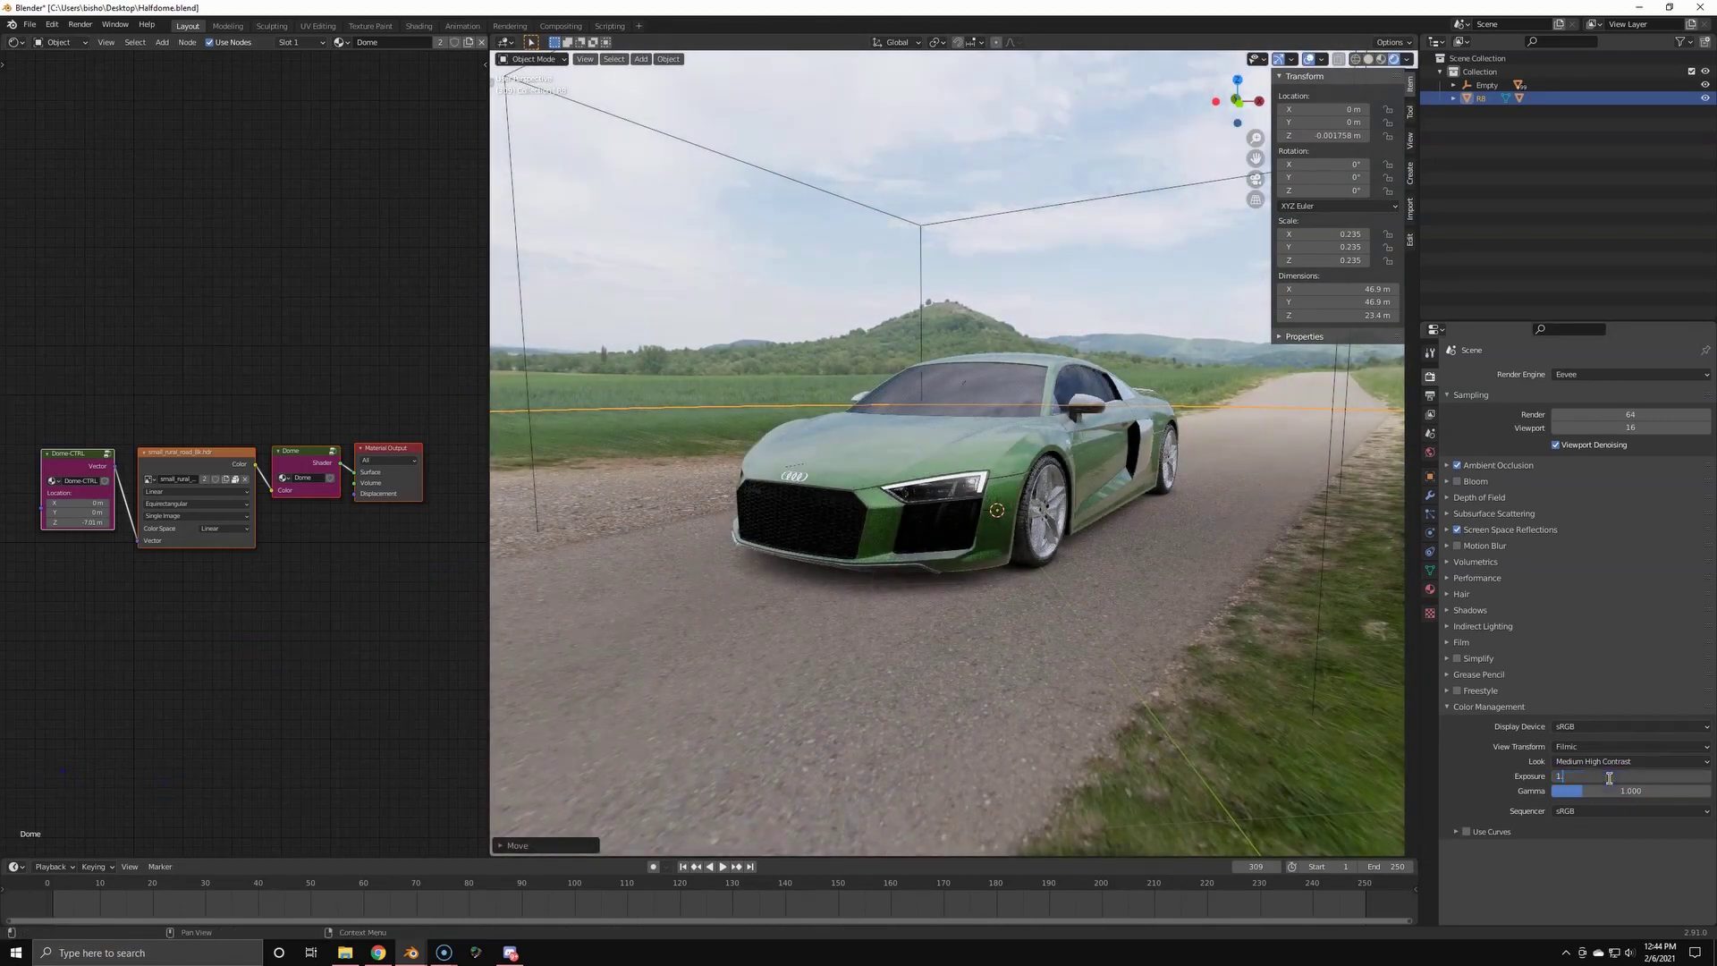
{"action": "left_click_drag", "start_coordinate": [1611, 791], "coordinate": [1468, 827]}
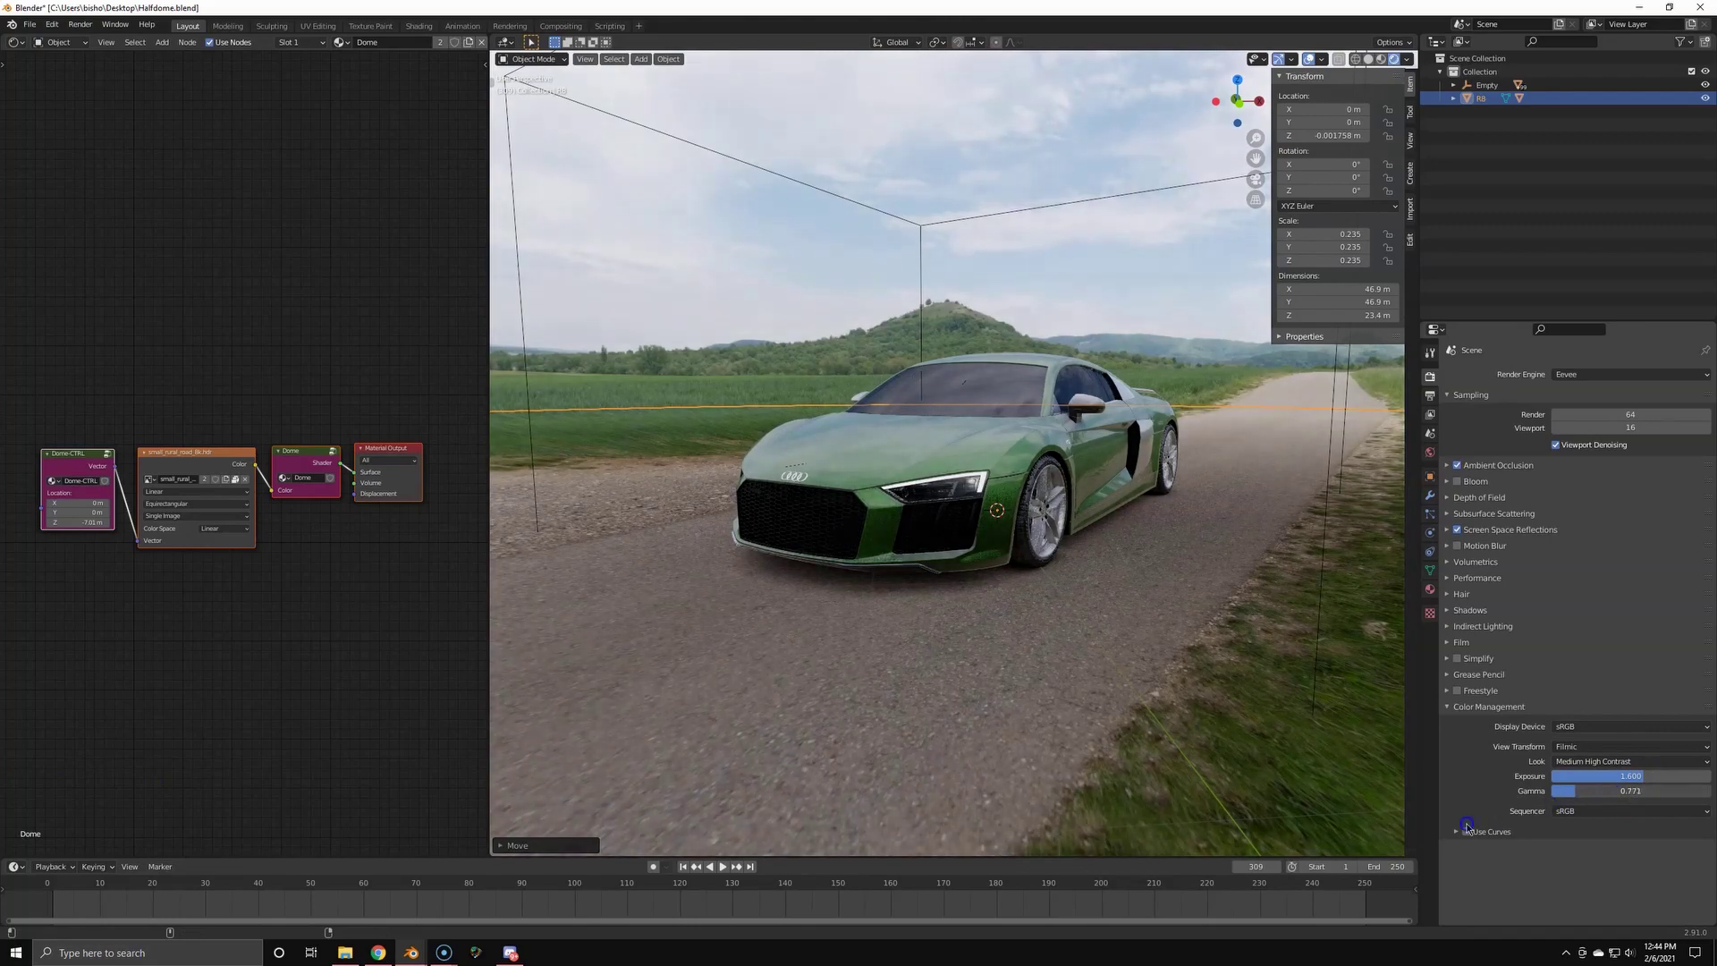
- Compare the look with the other open R8 scene and examine the Plastic material on the car's front
{"action": "key", "text": "alt+Tab"}
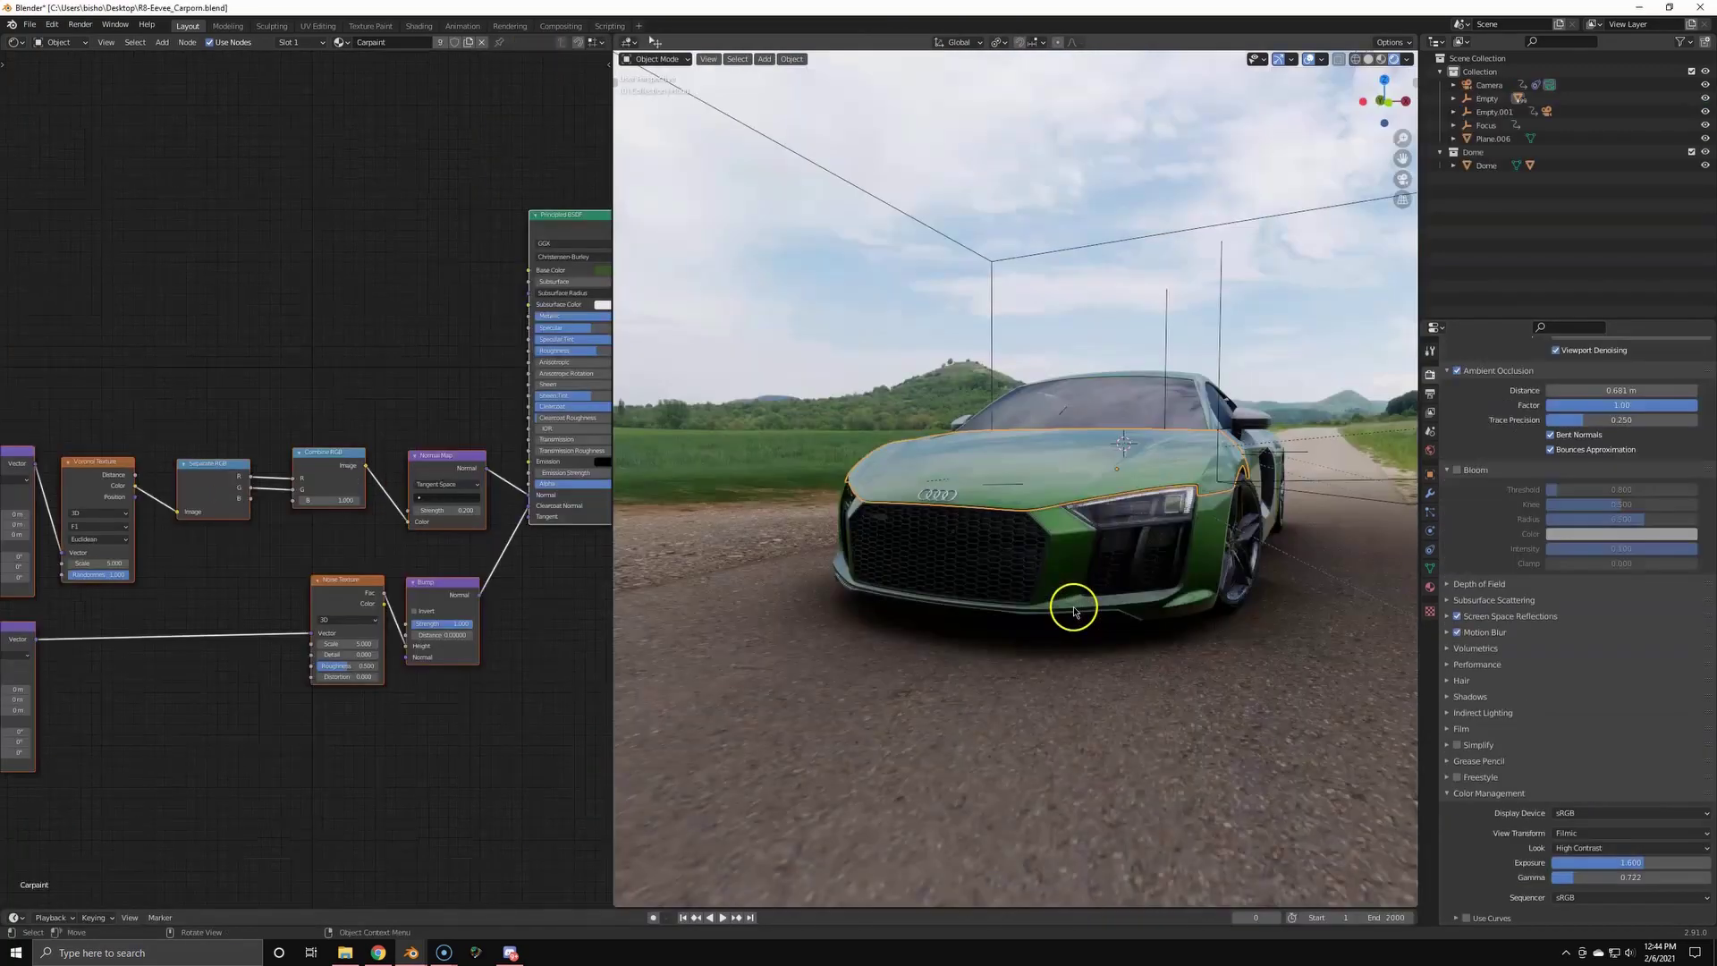
{"action": "key", "text": "alt+Tab"}
{"action": "middle_click_drag", "start_coordinate": [1077, 604], "coordinate": [843, 540]}
{"action": "left_click", "coordinate": [843, 540]}
{"action": "left_click", "coordinate": [180, 520]}
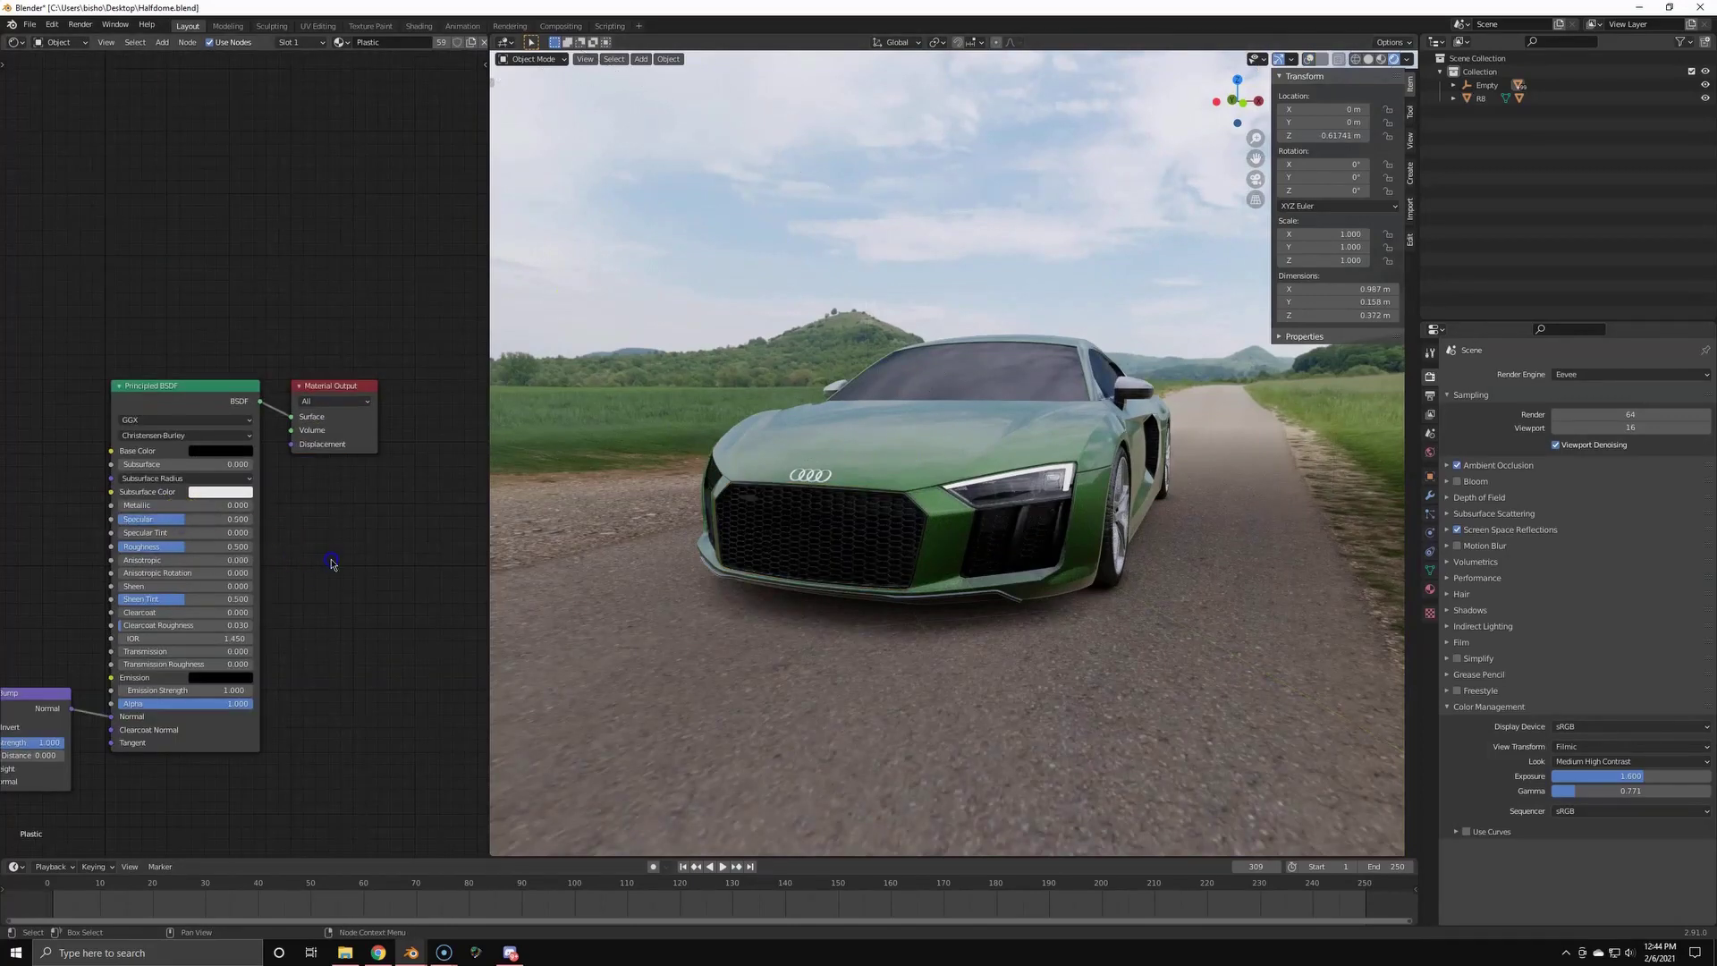
- Select the carbon part at the car's rear and lower the Carbon material's Clearcoat to 1
{"action": "middle_click_drag", "start_coordinate": [789, 501], "coordinate": [935, 484]}
{"action": "scroll", "coordinate": [984, 497], "scroll_direction": "down", "scroll_amount": 3}
{"action": "key", "text": "a"}
{"action": "left_click", "coordinate": [1081, 499]}
{"action": "key", "text": "g"}
{"action": "right_click", "coordinate": [857, 502]}
{"action": "scroll", "coordinate": [232, 492], "scroll_direction": "up", "scroll_amount": 1}
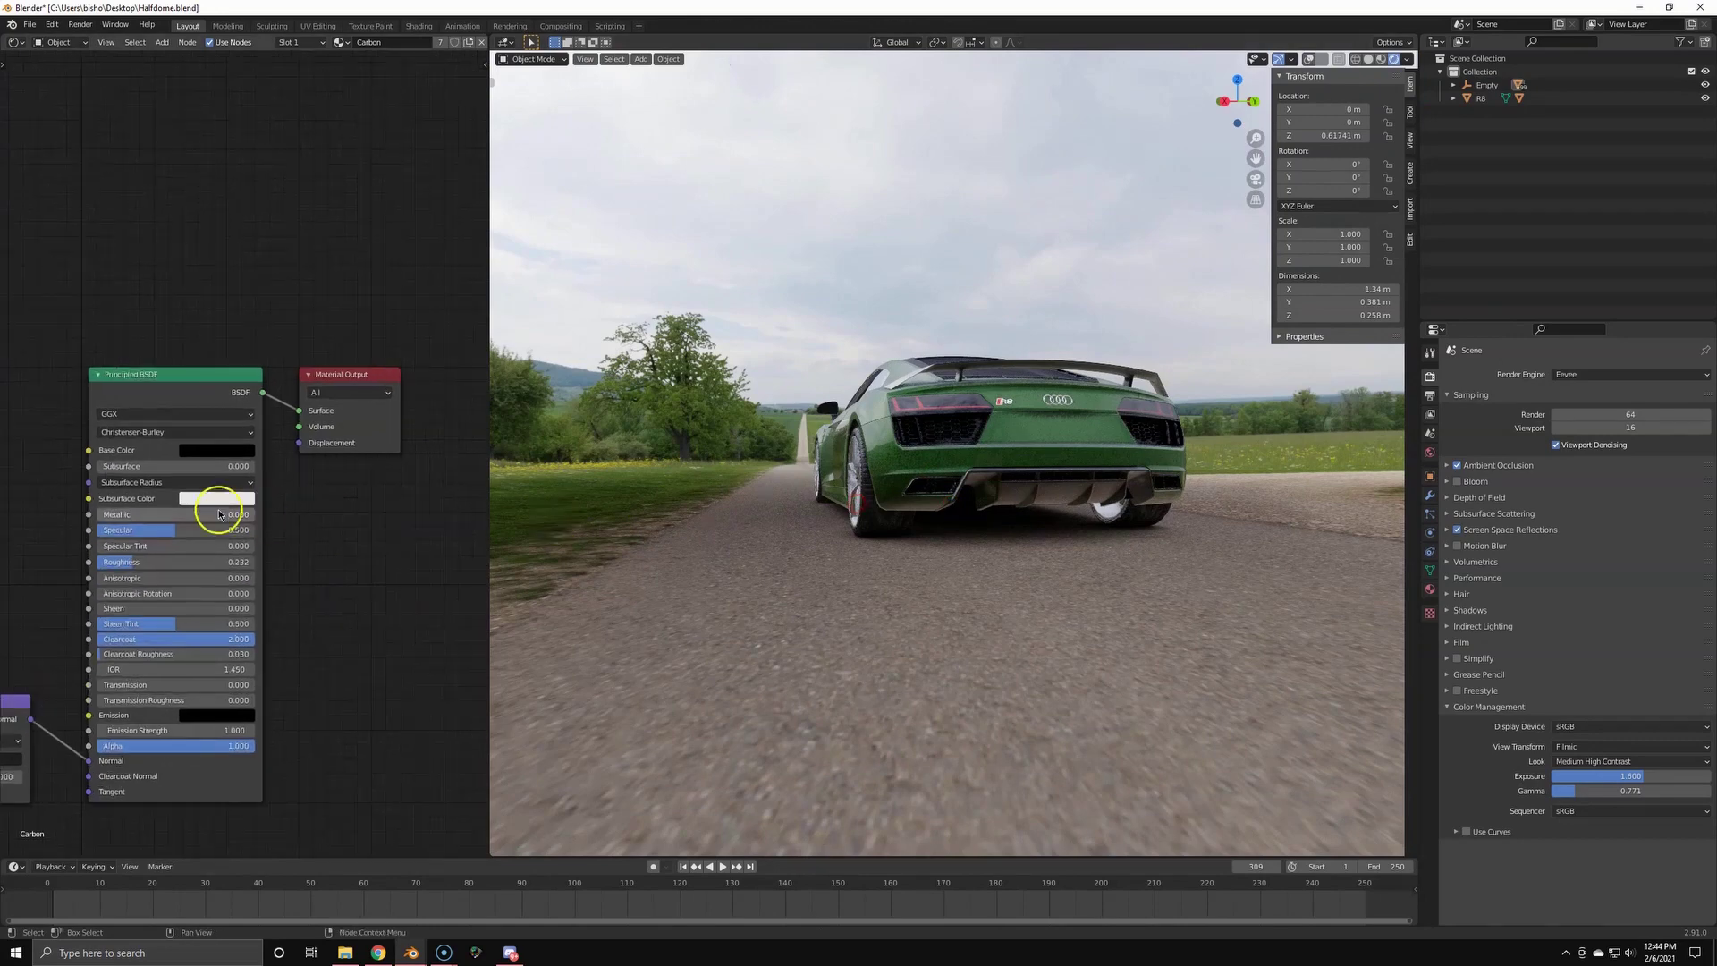
{"action": "mouse_move", "coordinate": [146, 534]}
{"action": "left_mouse_down"}
{"action": "mouse_move", "coordinate": [67, 535]}
{"action": "mouse_move", "coordinate": [166, 548]}
{"action": "left_mouse_up"}
{"action": "left_click_drag", "start_coordinate": [152, 641], "coordinate": [205, 639]}
{"action": "middle_click_drag", "start_coordinate": [823, 547], "coordinate": [783, 546]}
- Review the Ambient Occlusion settings and enable Motion Blur for the Eevee render
{"action": "middle_click_drag", "start_coordinate": [845, 523], "coordinate": [1125, 468]}
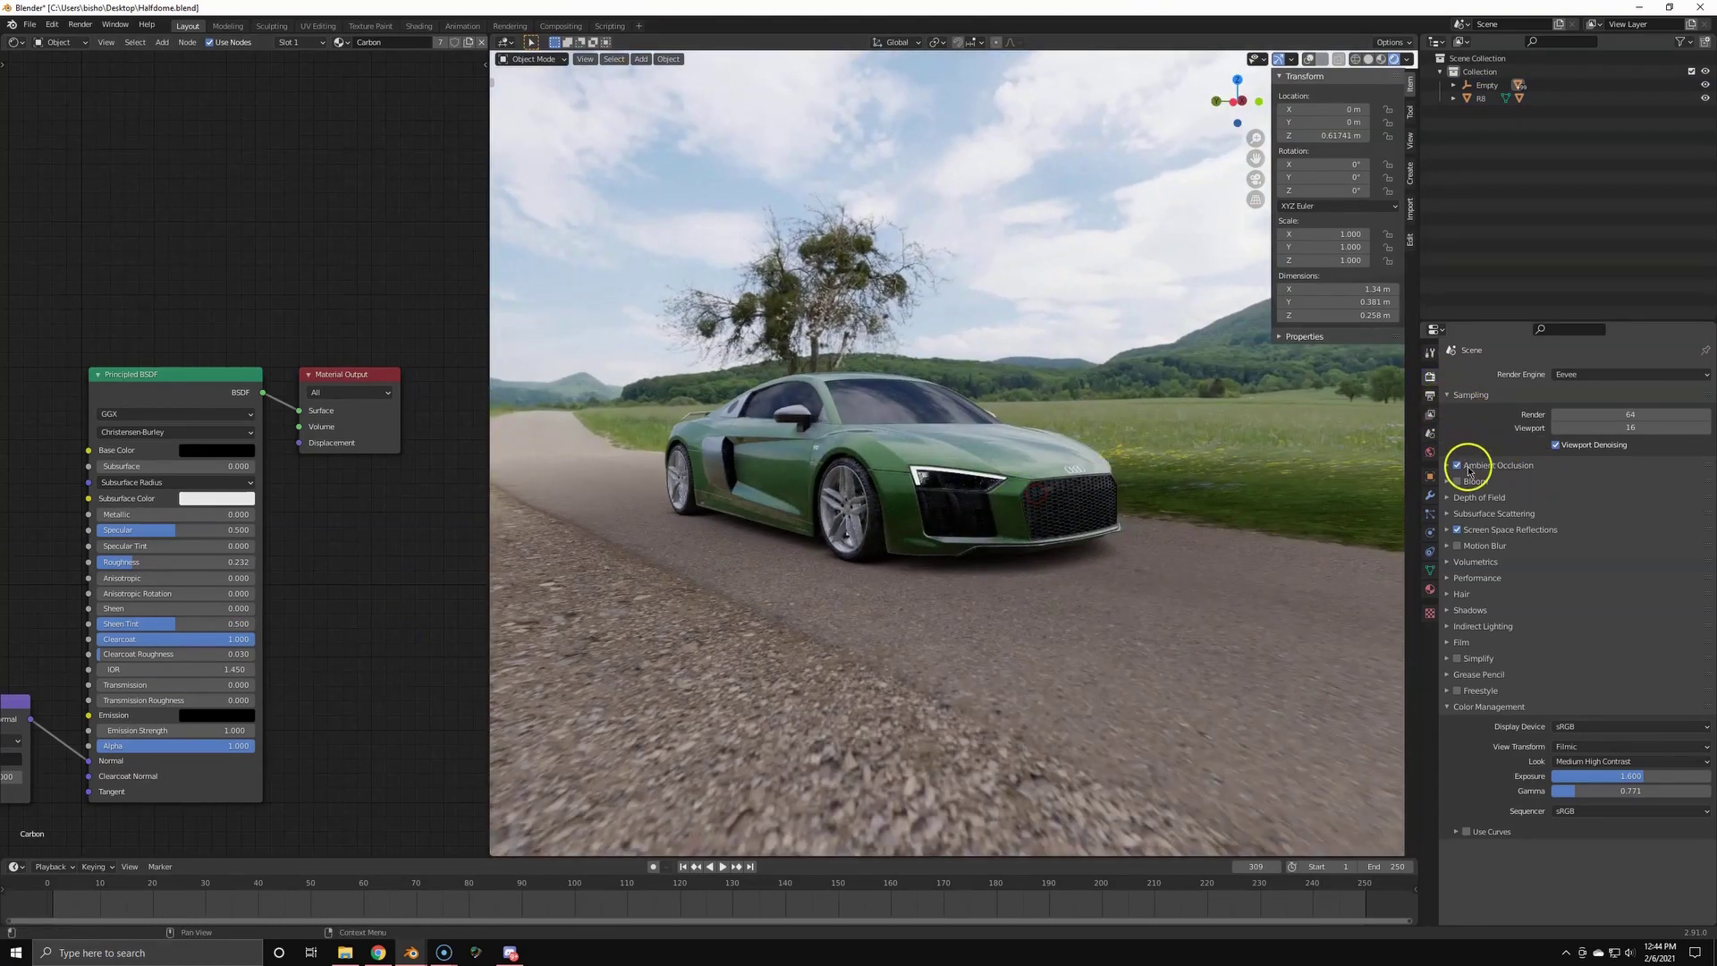
{"action": "left_click", "coordinate": [1469, 467]}
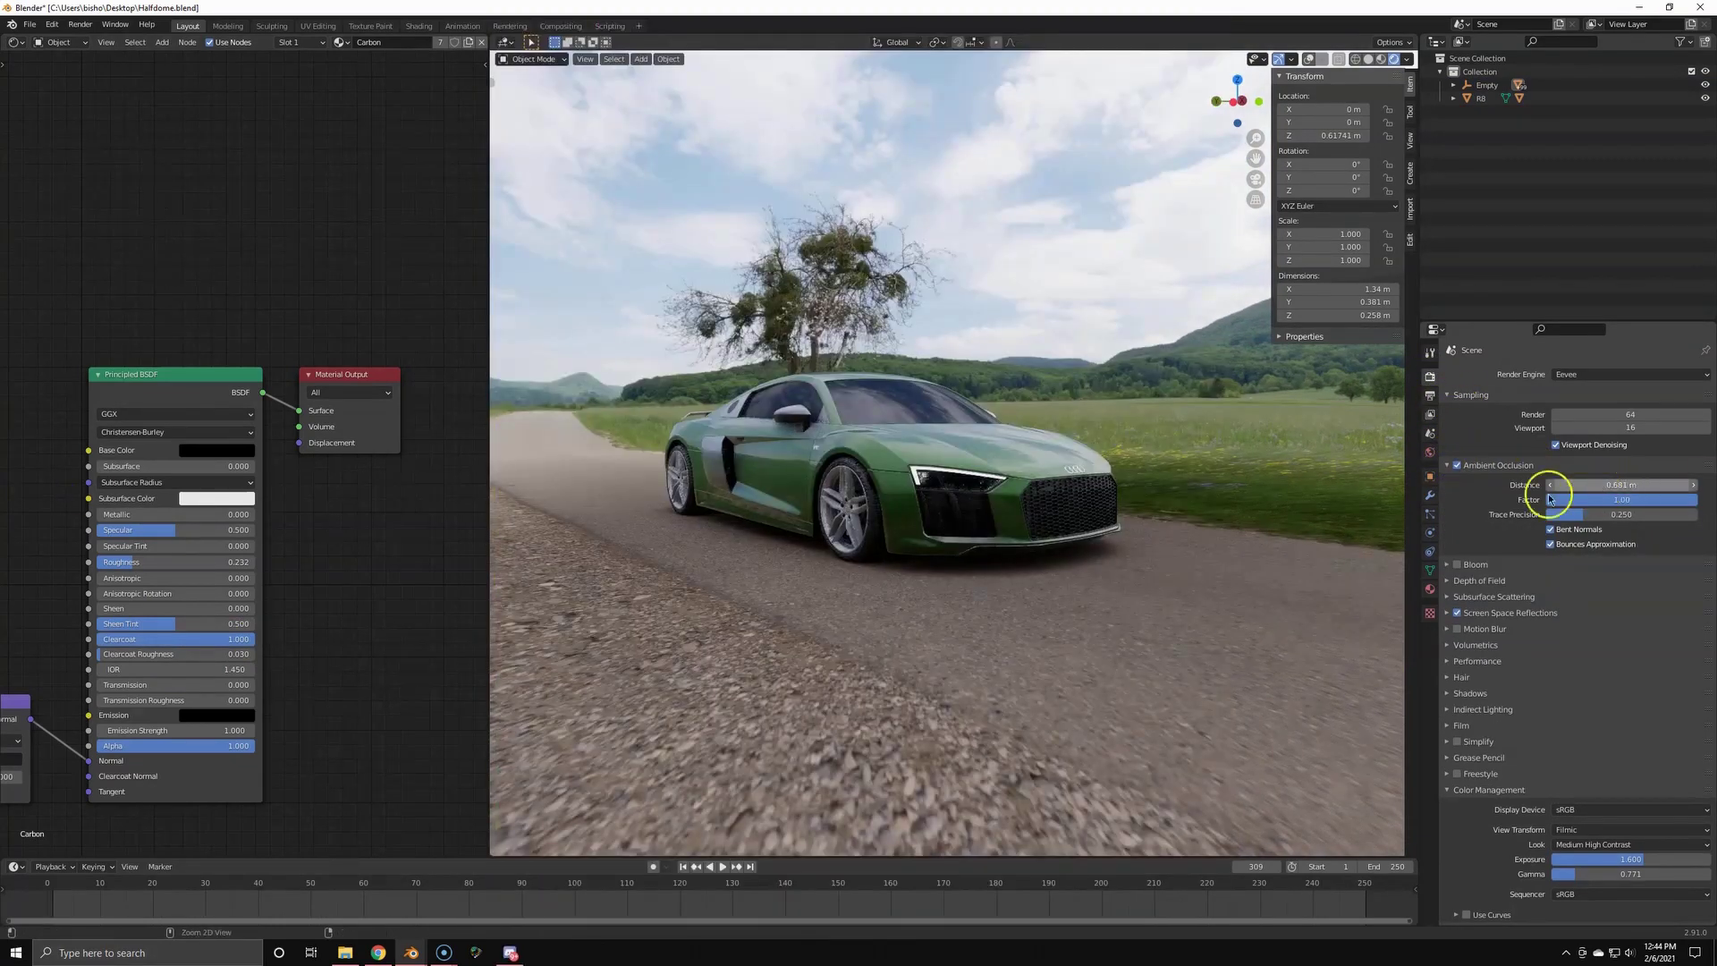
{"action": "middle_click_drag", "start_coordinate": [744, 526], "coordinate": [976, 528]}
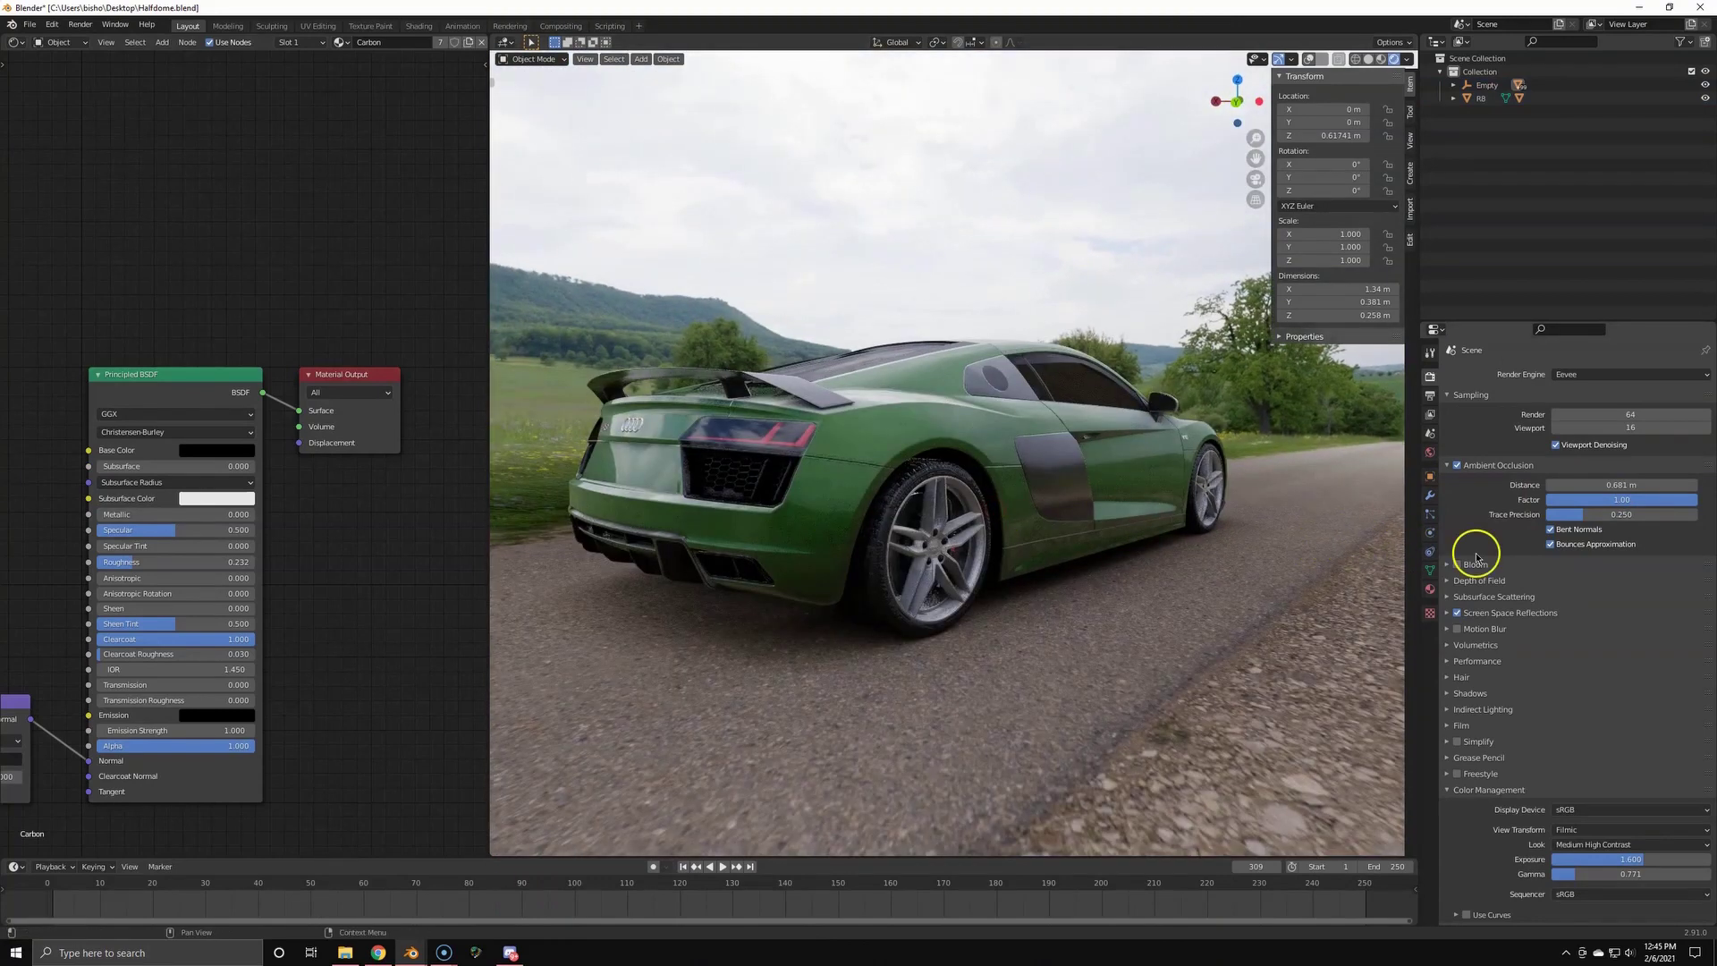
{"action": "left_click", "coordinate": [1488, 466]}
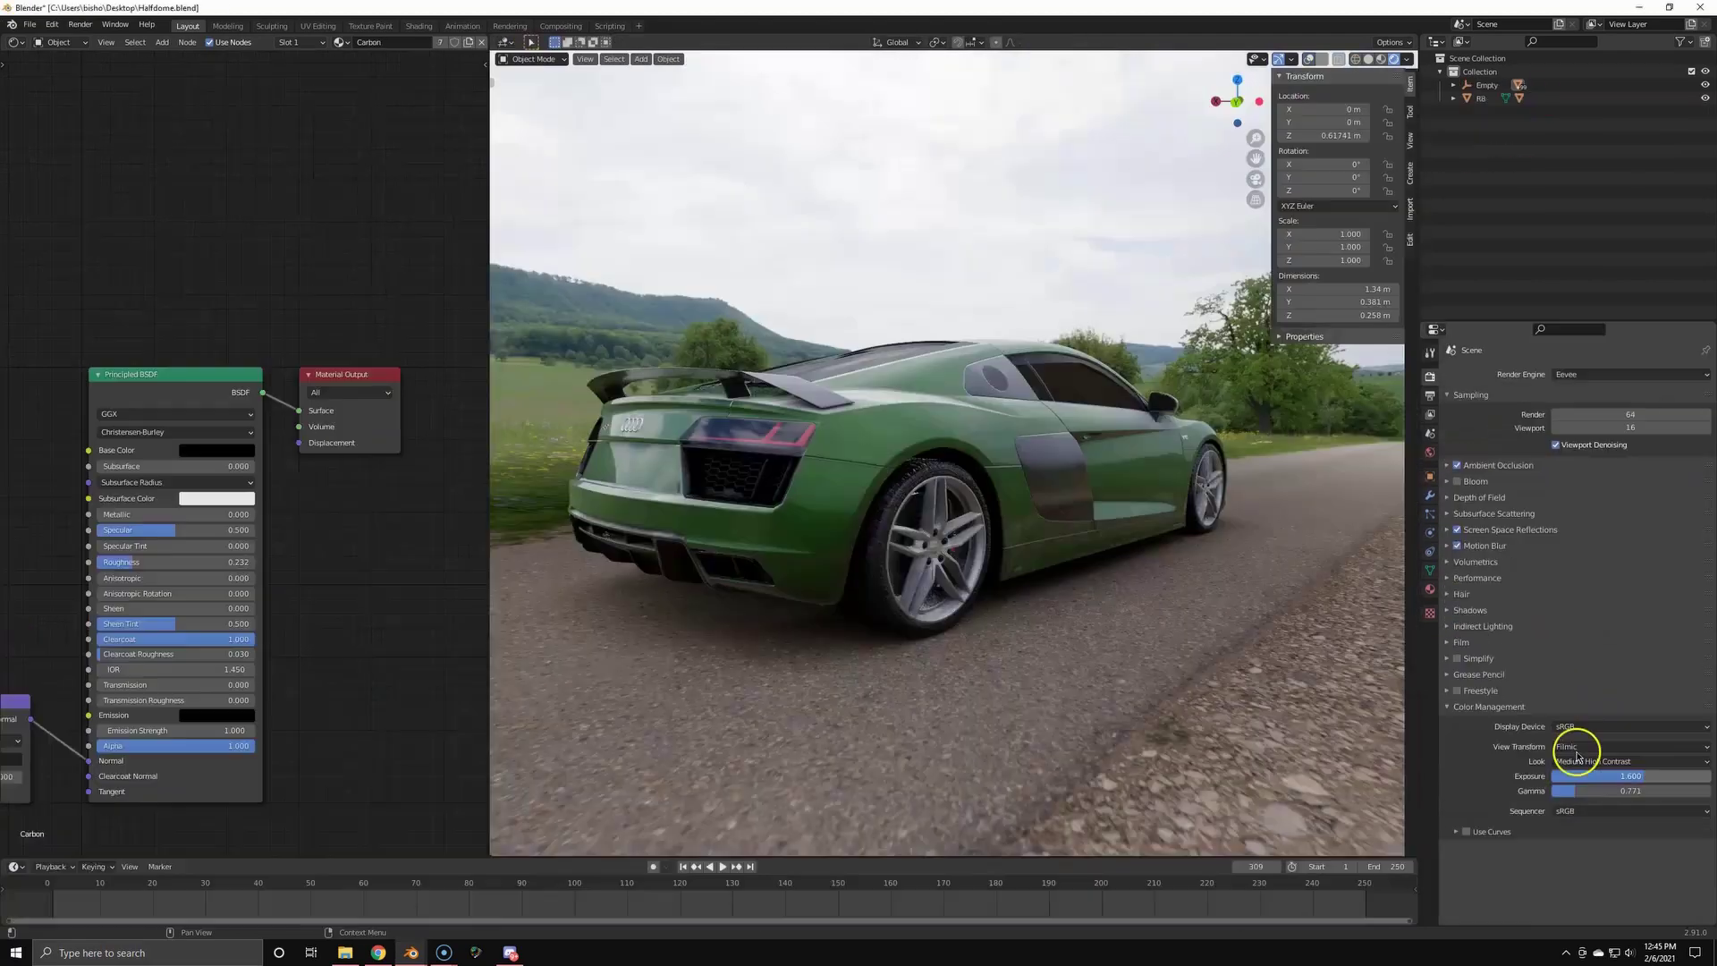
- Set the Color Management Look to High Contrast and check the car in a maximized viewport
{"action": "left_click", "coordinate": [1585, 762]}
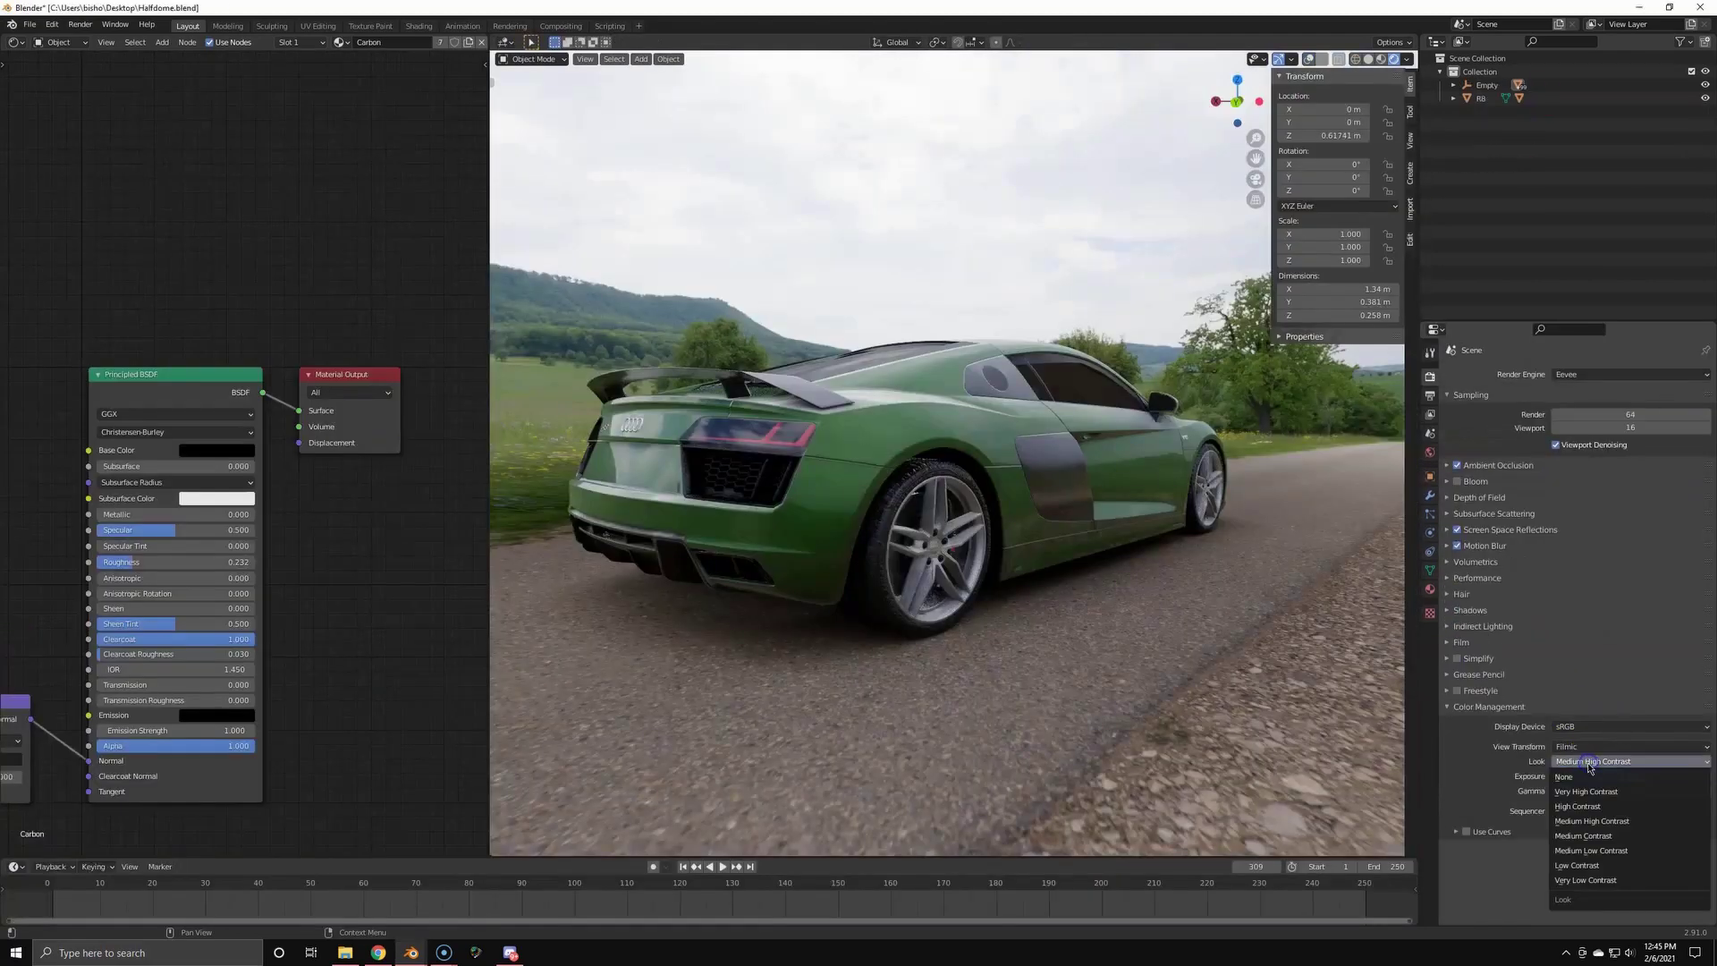
{"action": "left_click", "coordinate": [1584, 812]}
{"action": "middle_click_drag", "start_coordinate": [952, 652], "coordinate": [1028, 644]}
{"action": "scroll", "coordinate": [1038, 644], "scroll_direction": "down", "scroll_amount": 5}
{"action": "middle_click_drag", "start_coordinate": [912, 606], "coordinate": [991, 610]}
{"action": "key", "text": "ctrl+space"}
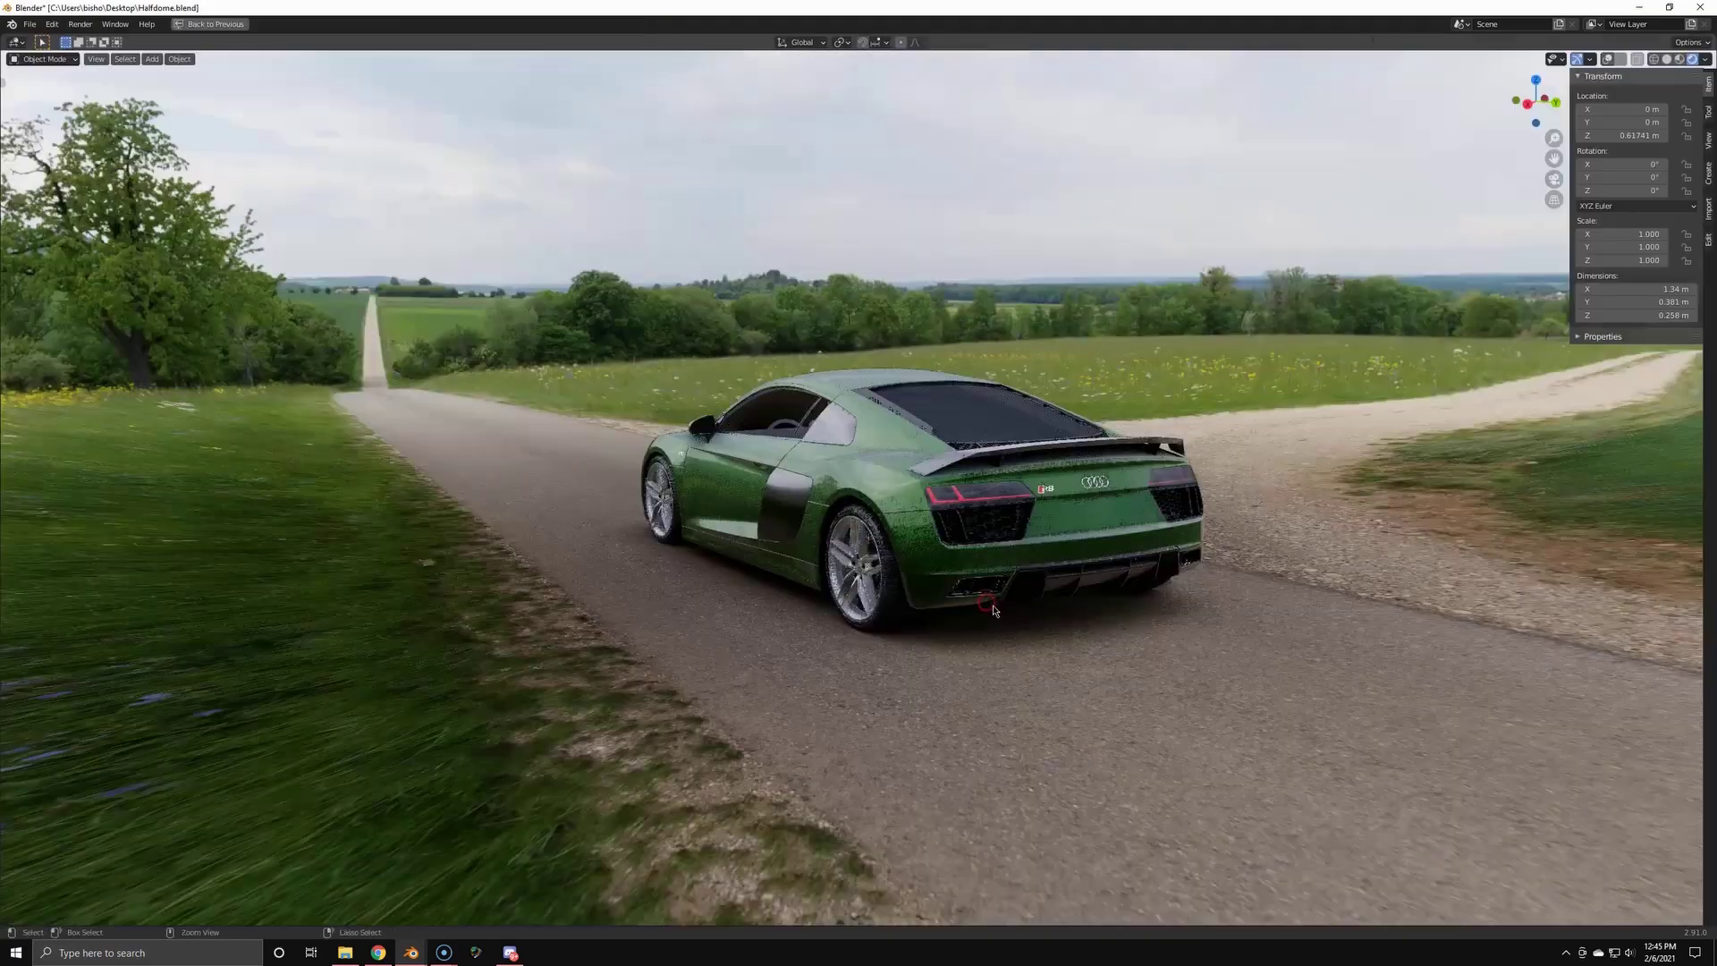
- Add a camera framing the car's front and enable its depth of field with the Hood as focus object
{"action": "middle_click_drag", "start_coordinate": [776, 569], "coordinate": [894, 608]}
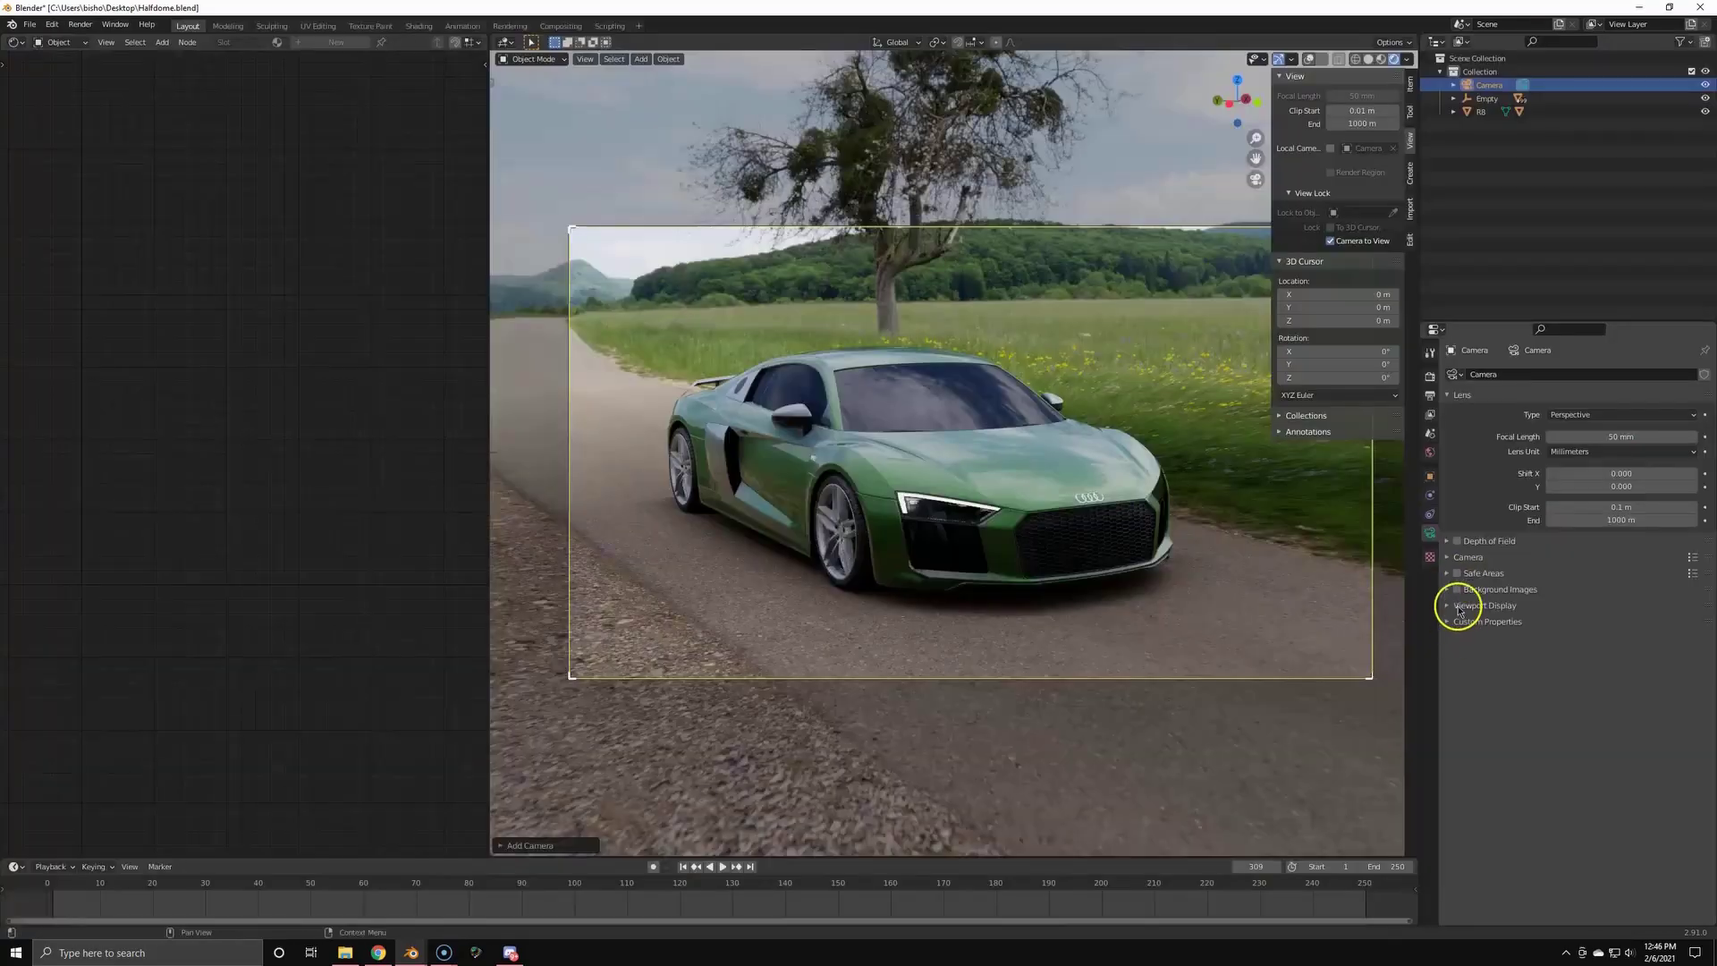
{"action": "left_click", "coordinate": [1459, 609]}
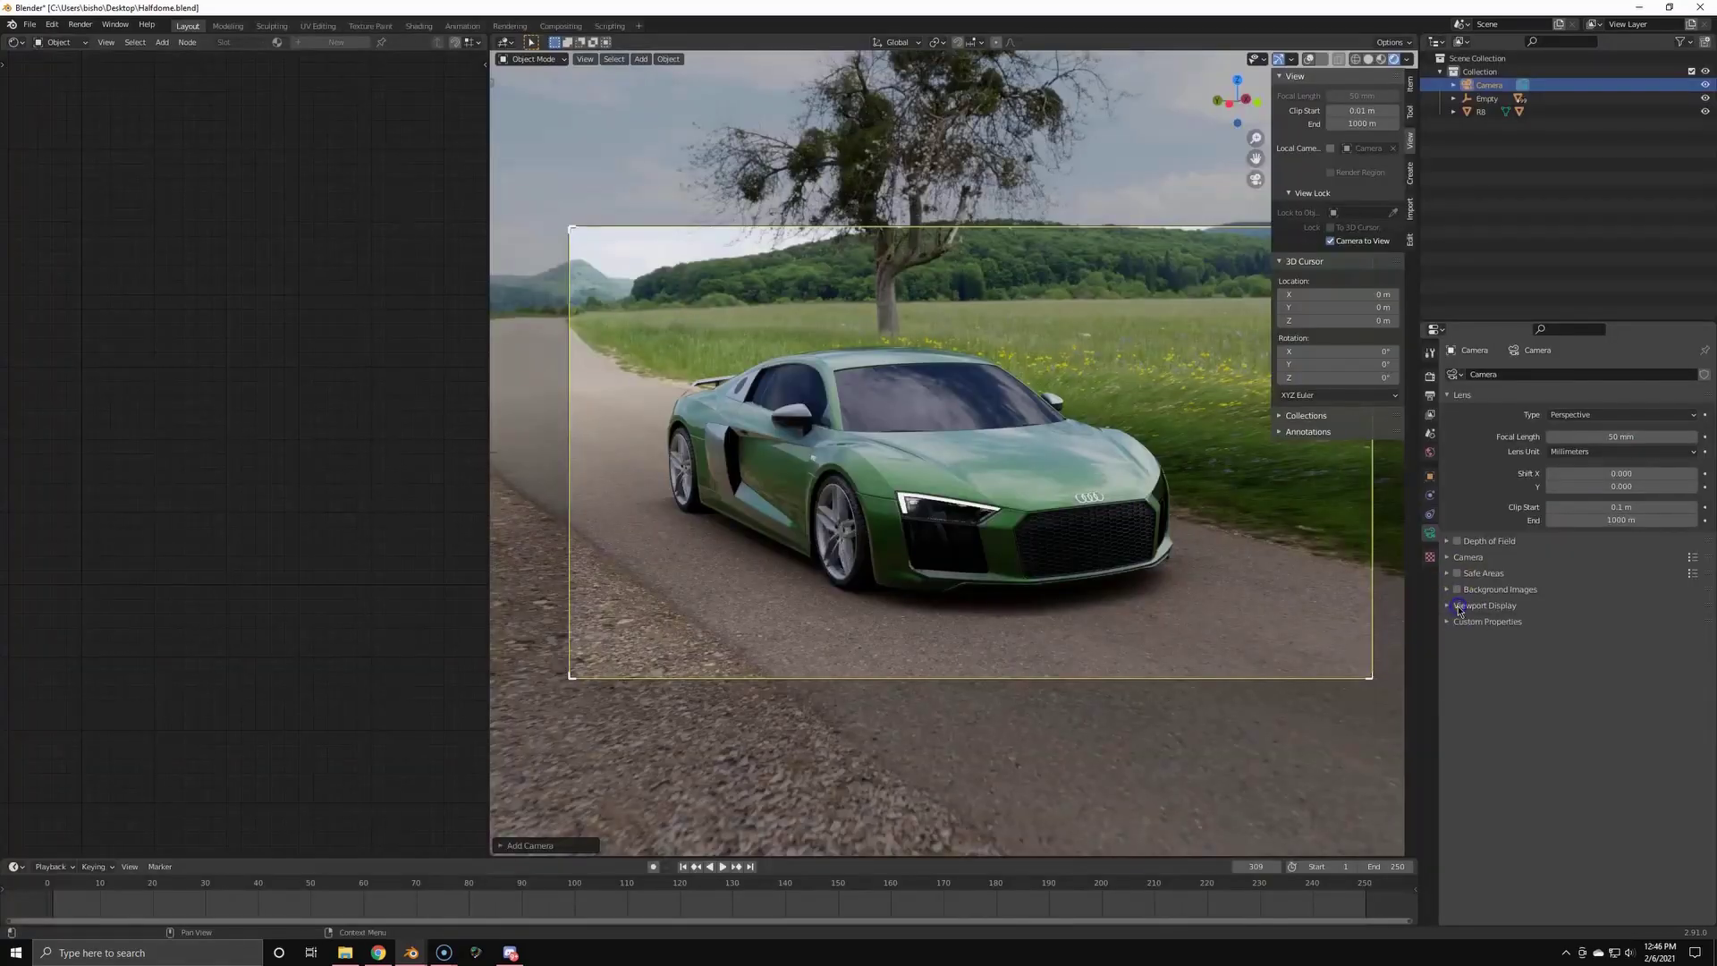
{"action": "left_click", "coordinate": [1448, 541]}
{"action": "left_click", "coordinate": [984, 433]}
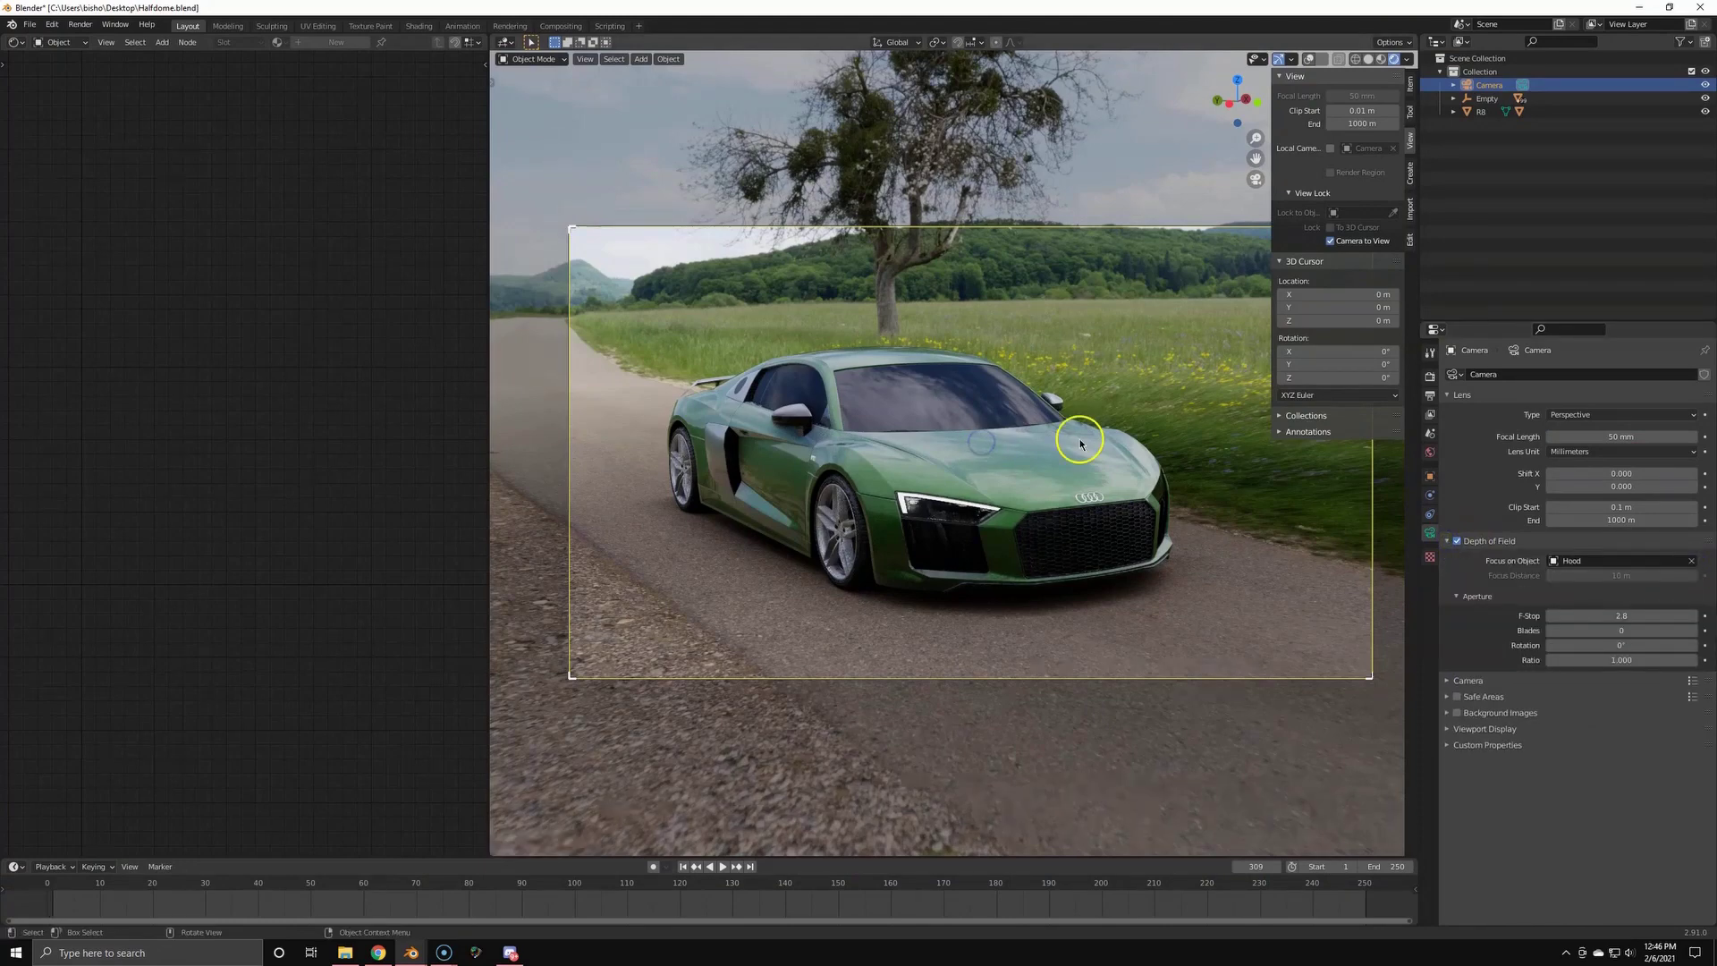
- Change the camera's focus object to the headlight glass and set that object's origin to its geometry
{"action": "middle_click_drag", "start_coordinate": [1078, 436], "coordinate": [981, 395]}
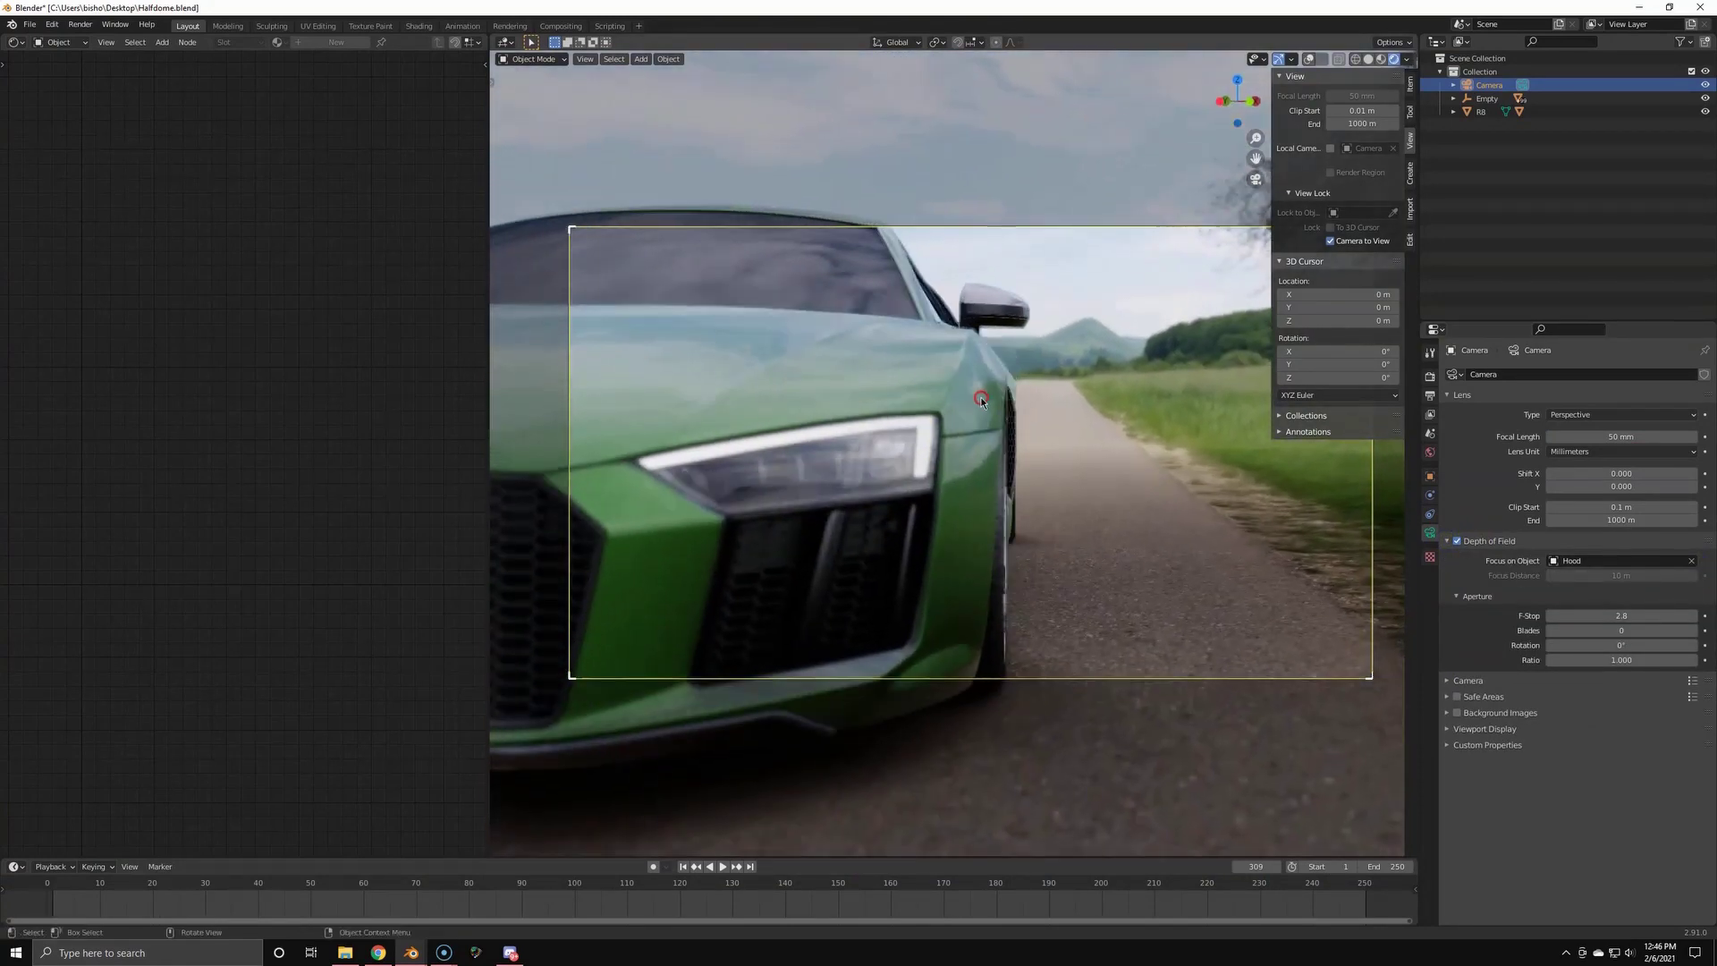
{"action": "left_click", "coordinate": [1692, 561]}
{"action": "left_click", "coordinate": [1693, 561]}
{"action": "left_click", "coordinate": [927, 430]}
{"action": "left_click", "coordinate": [810, 458]}
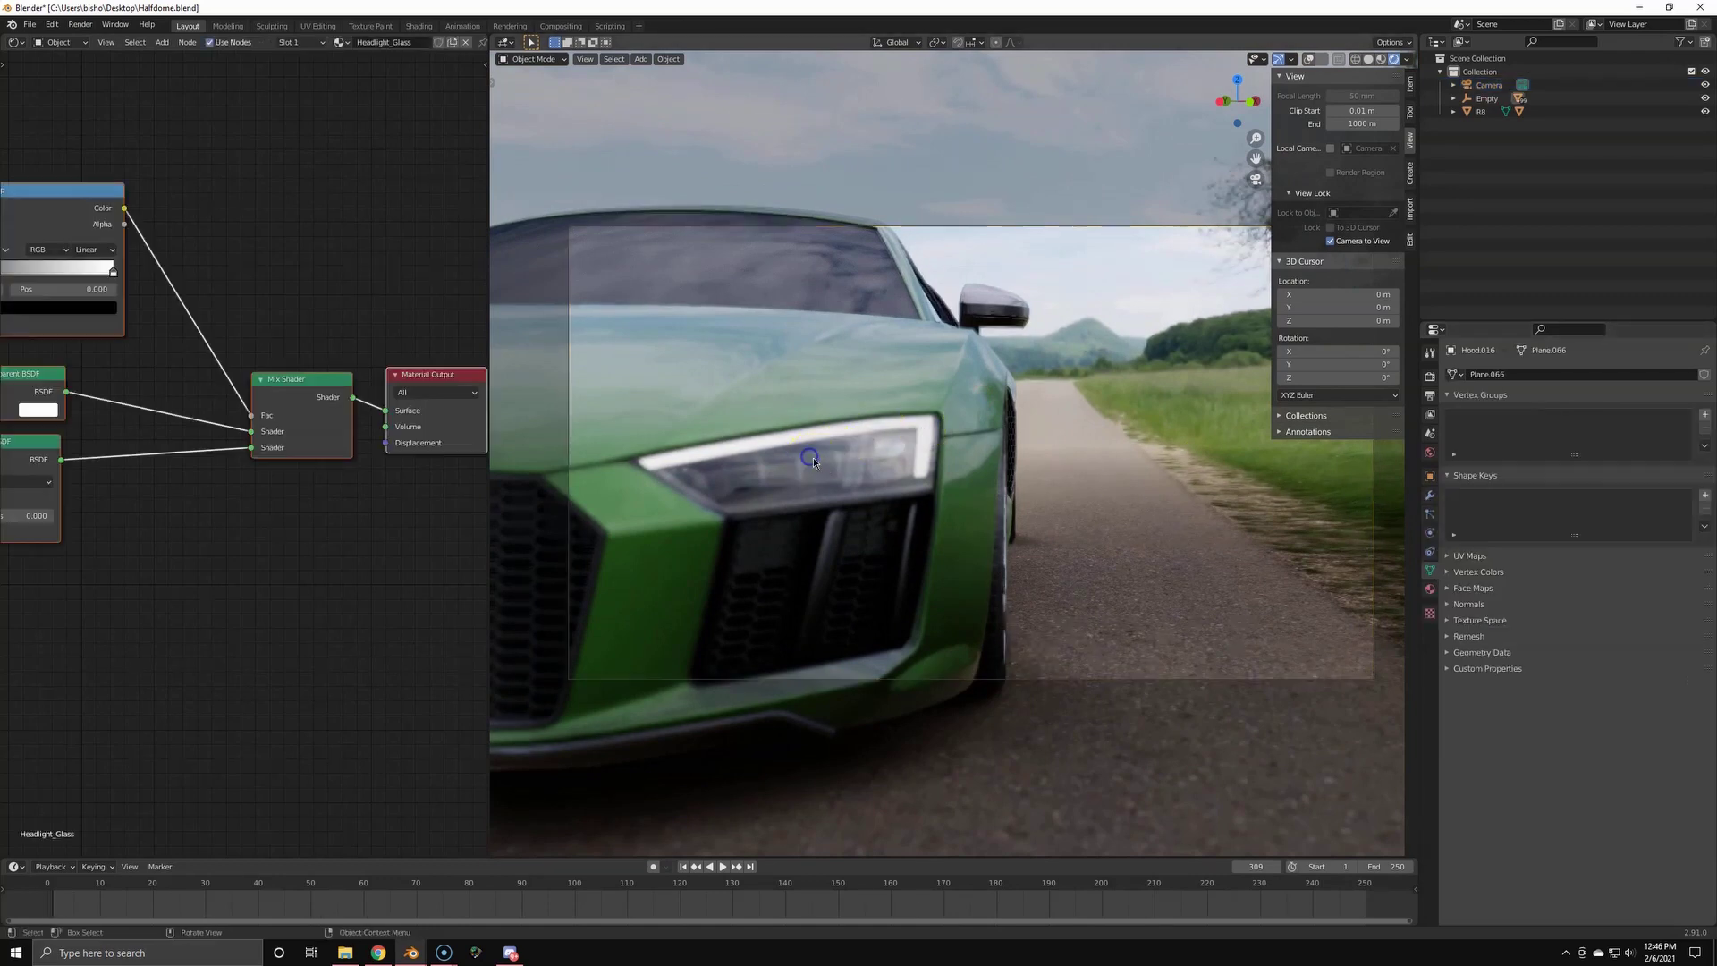
{"action": "right_click", "coordinate": [888, 470]}
{"action": "mouse_move", "coordinate": [832, 495]}
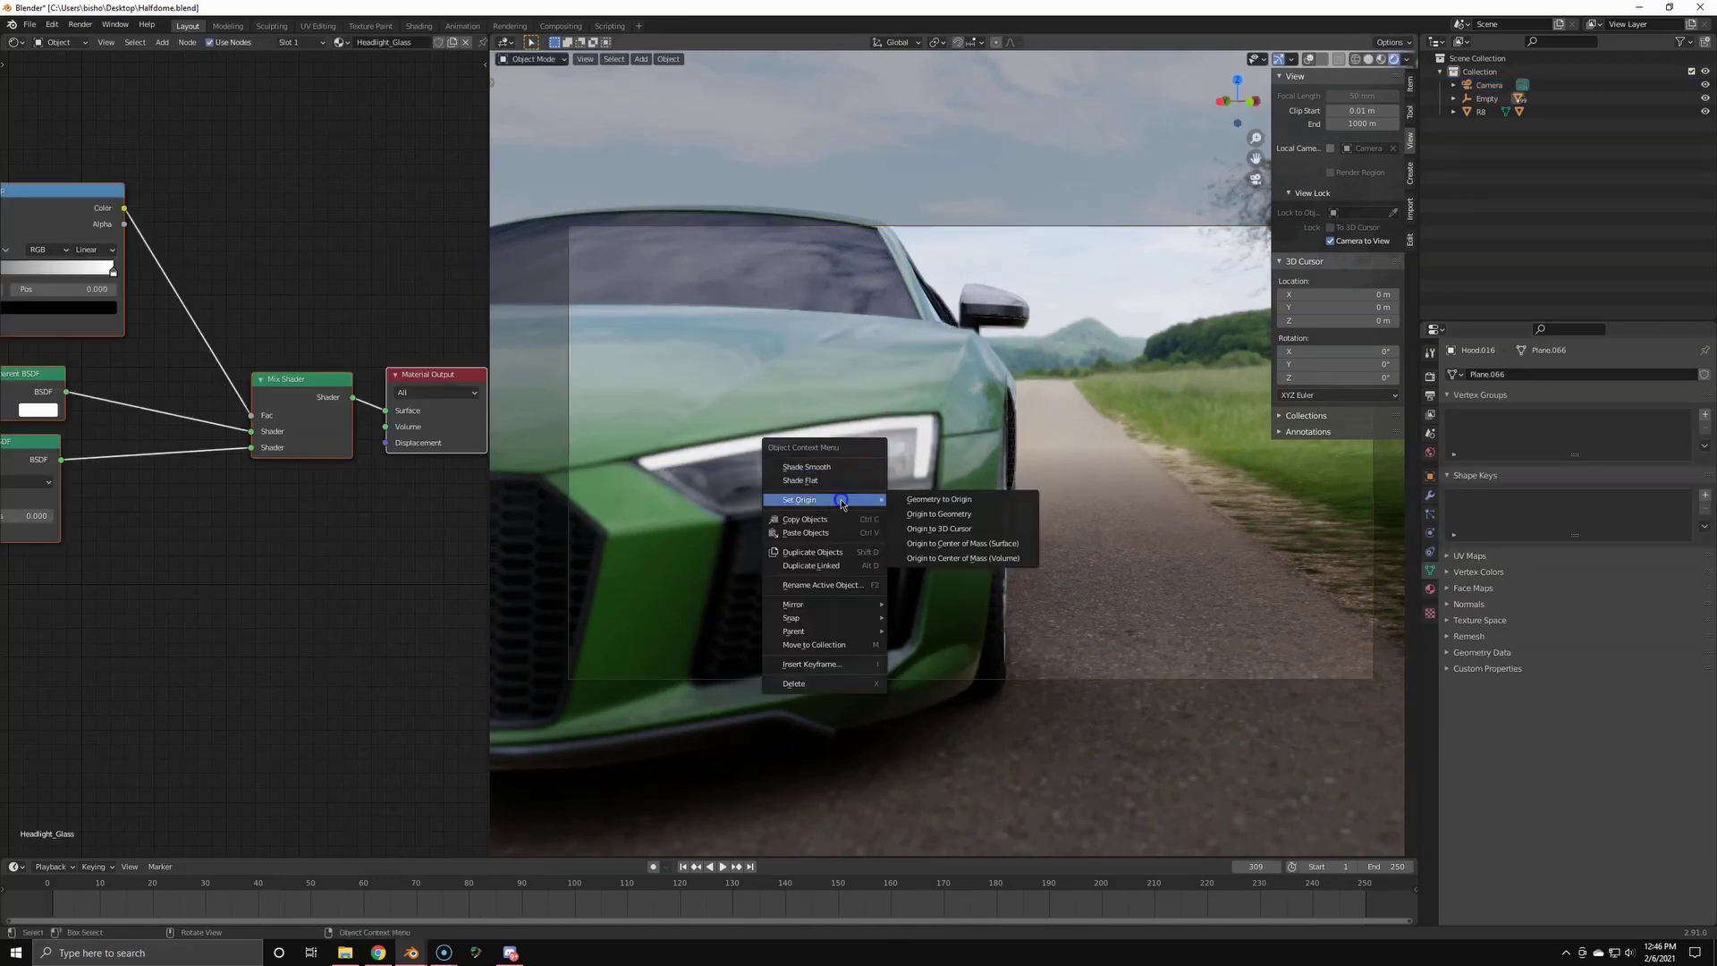
{"action": "left_click", "coordinate": [976, 523]}
- Maximize the viewport and reframe the camera to a low three-quarter front view of the car with the tree behind it
{"action": "scroll", "coordinate": [886, 488], "scroll_direction": "down", "scroll_amount": 3}
{"action": "key", "text": "ctrl+space"}
{"action": "scroll", "coordinate": [958, 468], "scroll_direction": "down", "scroll_amount": 4}
{"action": "middle_click_drag", "start_coordinate": [958, 468], "coordinate": [1129, 458], "text": "shift"}
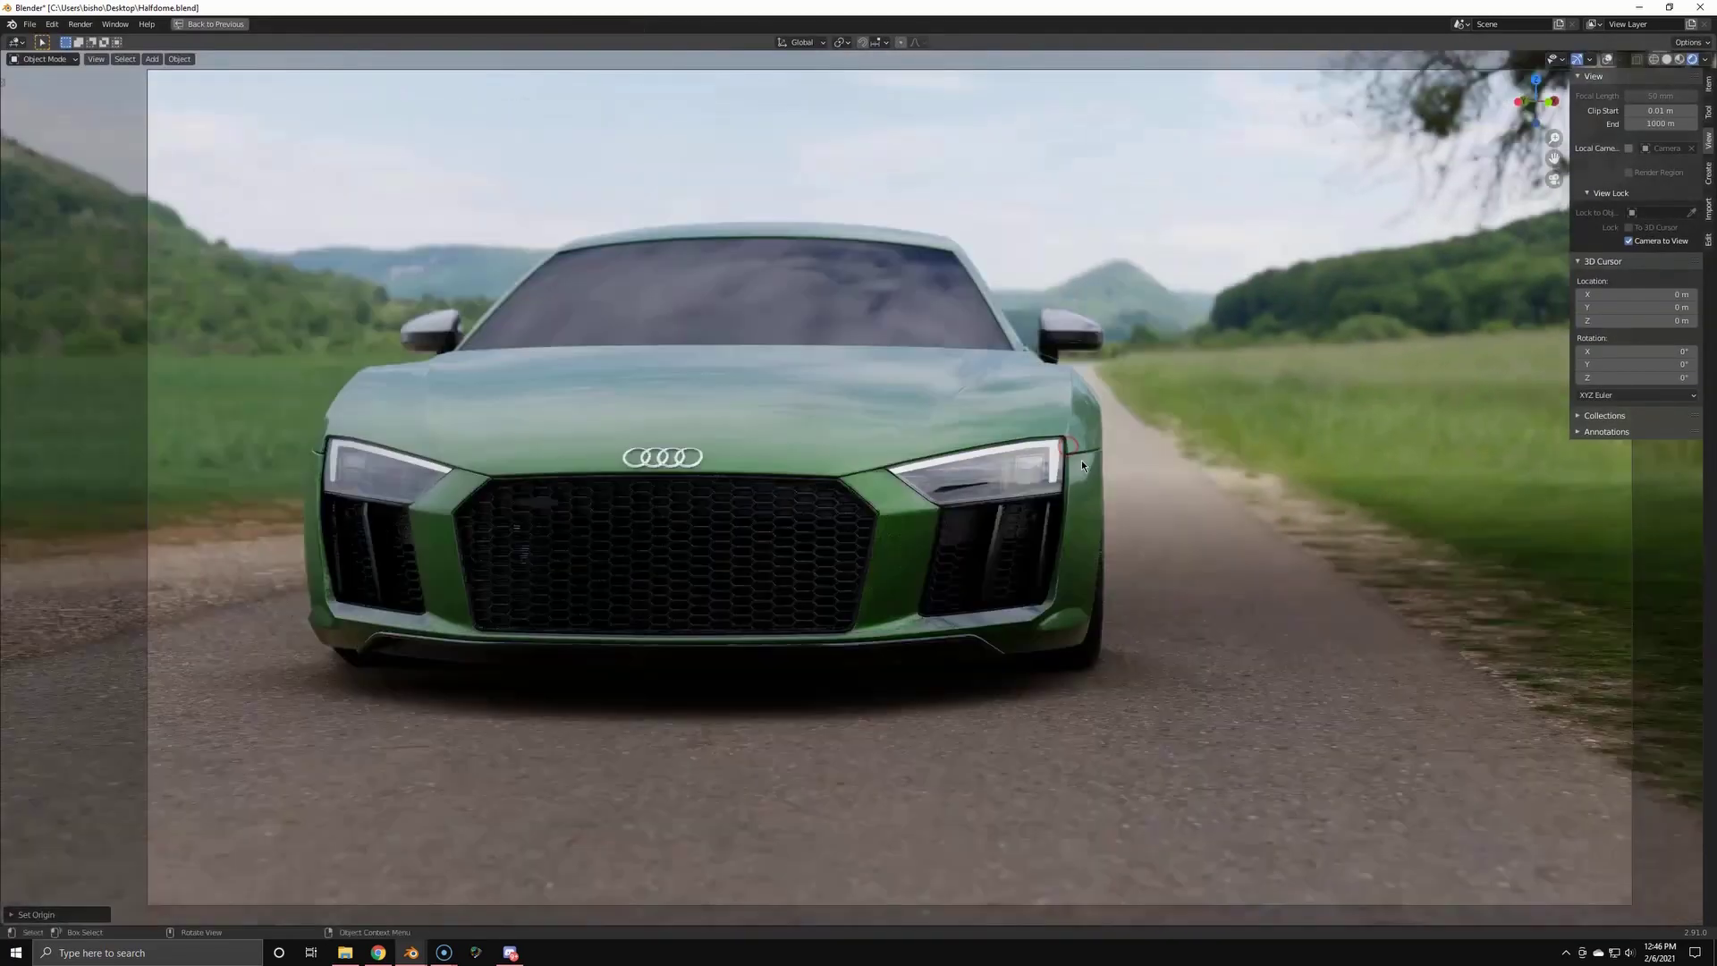
{"action": "scroll", "coordinate": [1130, 448], "scroll_direction": "up", "scroll_amount": 2}
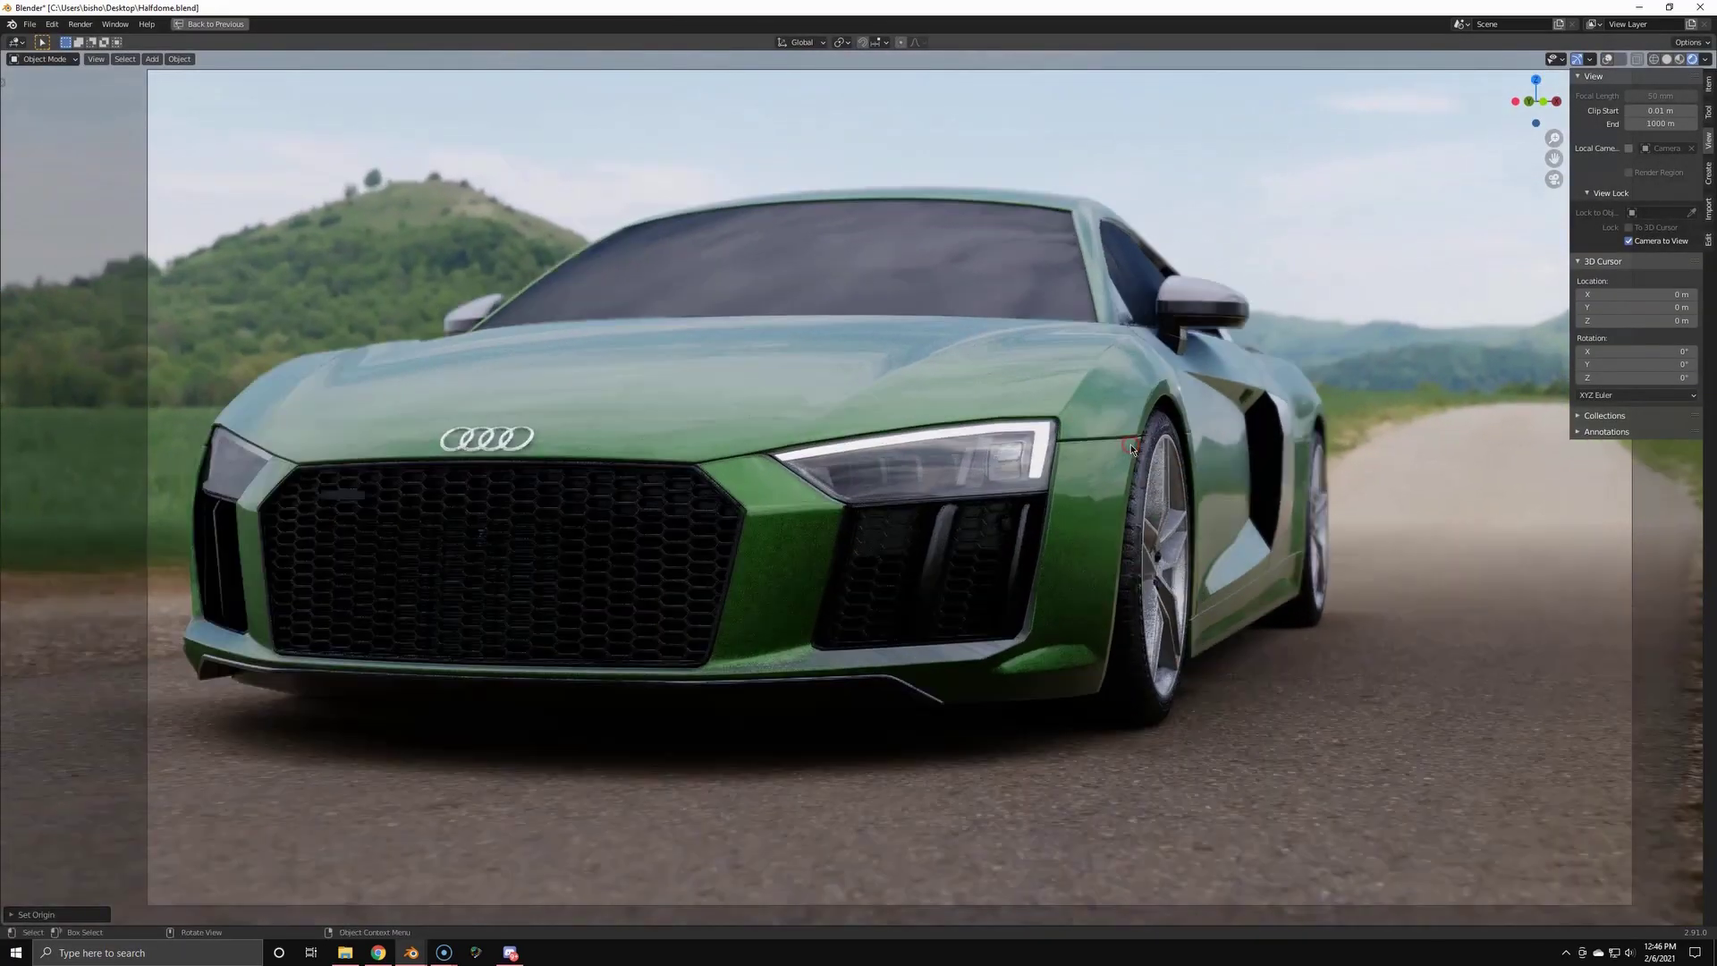
{"action": "mouse_move", "coordinate": [680, 465]}
{"action": "middle_mouse_down"}
{"action": "mouse_move", "coordinate": [993, 469]}
{"action": "mouse_move", "coordinate": [742, 475]}
{"action": "mouse_move", "coordinate": [737, 435]}
{"action": "mouse_move", "coordinate": [587, 437]}
{"action": "mouse_move", "coordinate": [642, 439]}
{"action": "mouse_move", "coordinate": [662, 460]}
{"action": "middle_mouse_up"}
{"action": "scroll", "coordinate": [813, 457], "scroll_direction": "down", "scroll_amount": 4}
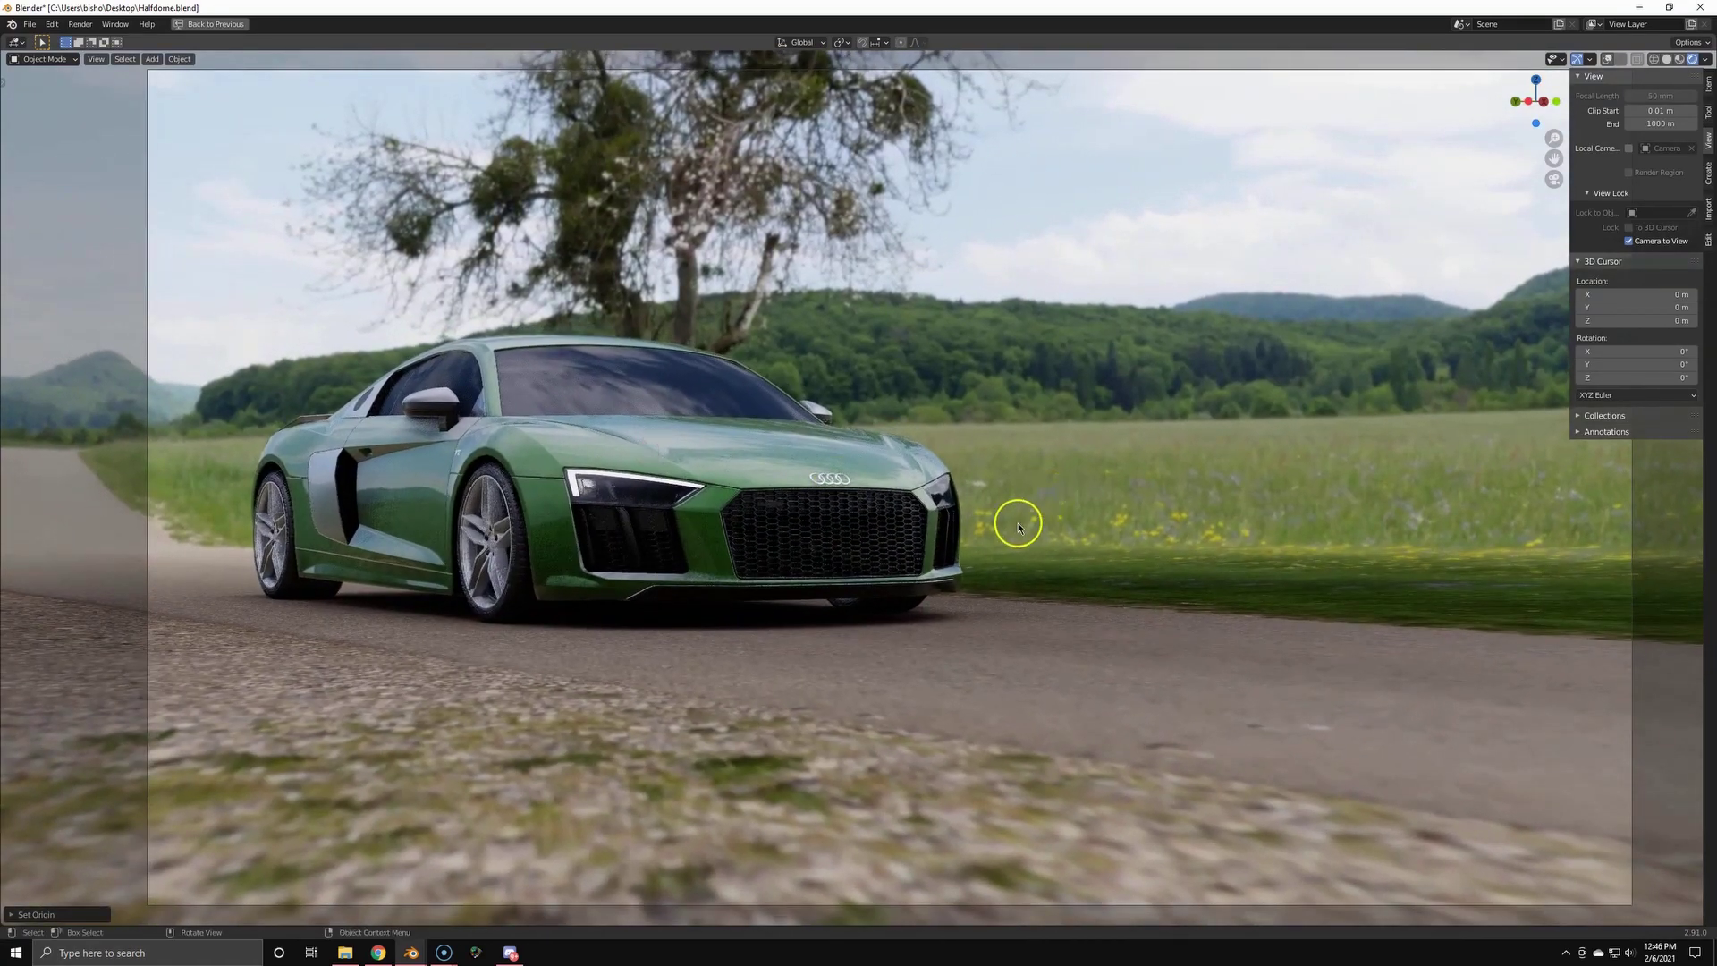
- Render the camera view as a still image and enlarge the render window to inspect it
{"action": "key", "text": "F12"}
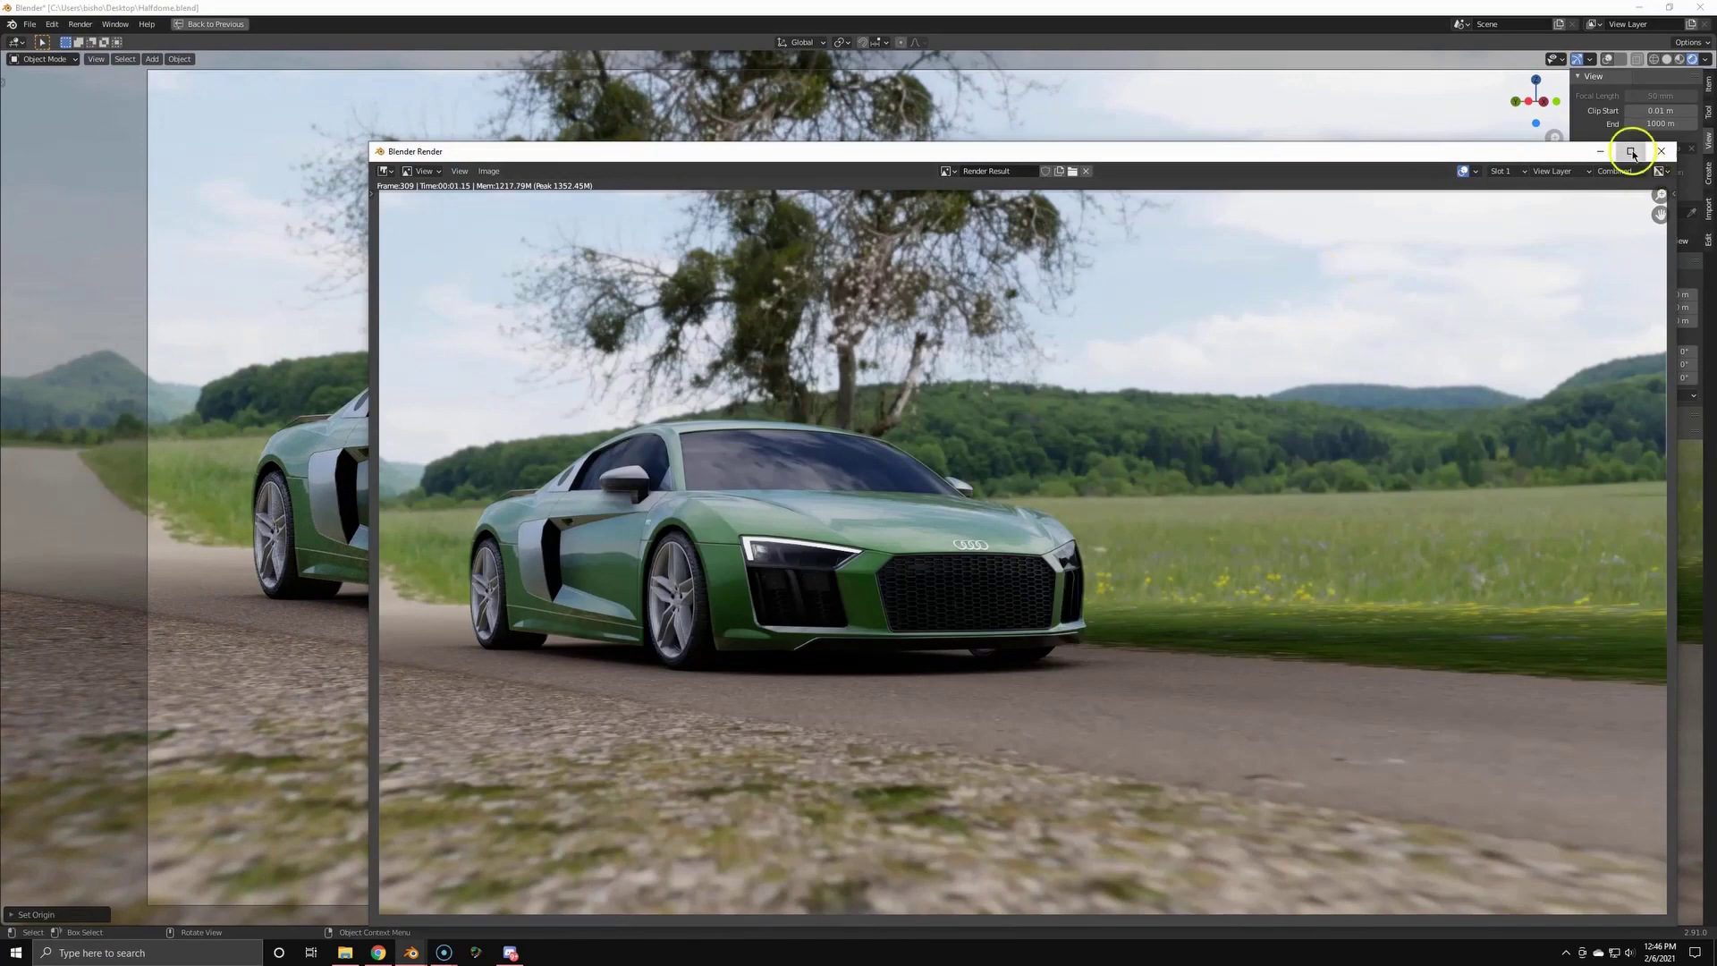
{"action": "left_click", "coordinate": [1632, 154]}
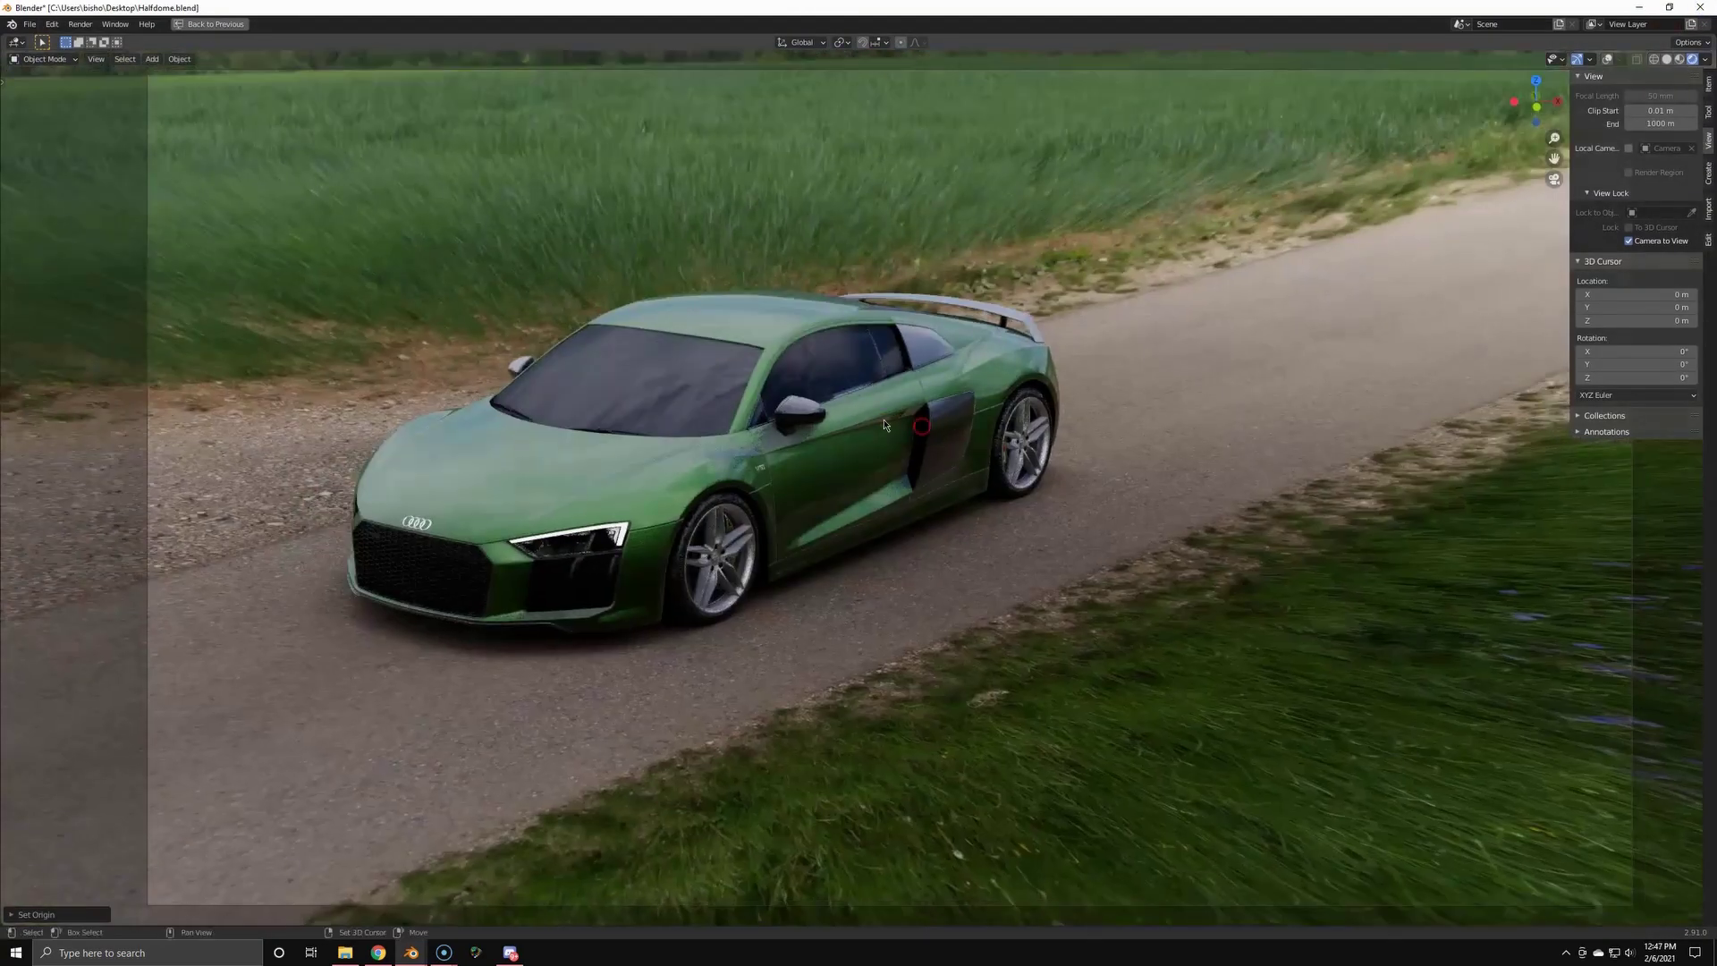
{"action": "middle_click_drag", "start_coordinate": [884, 425], "coordinate": [1199, 457], "text": "shift"}
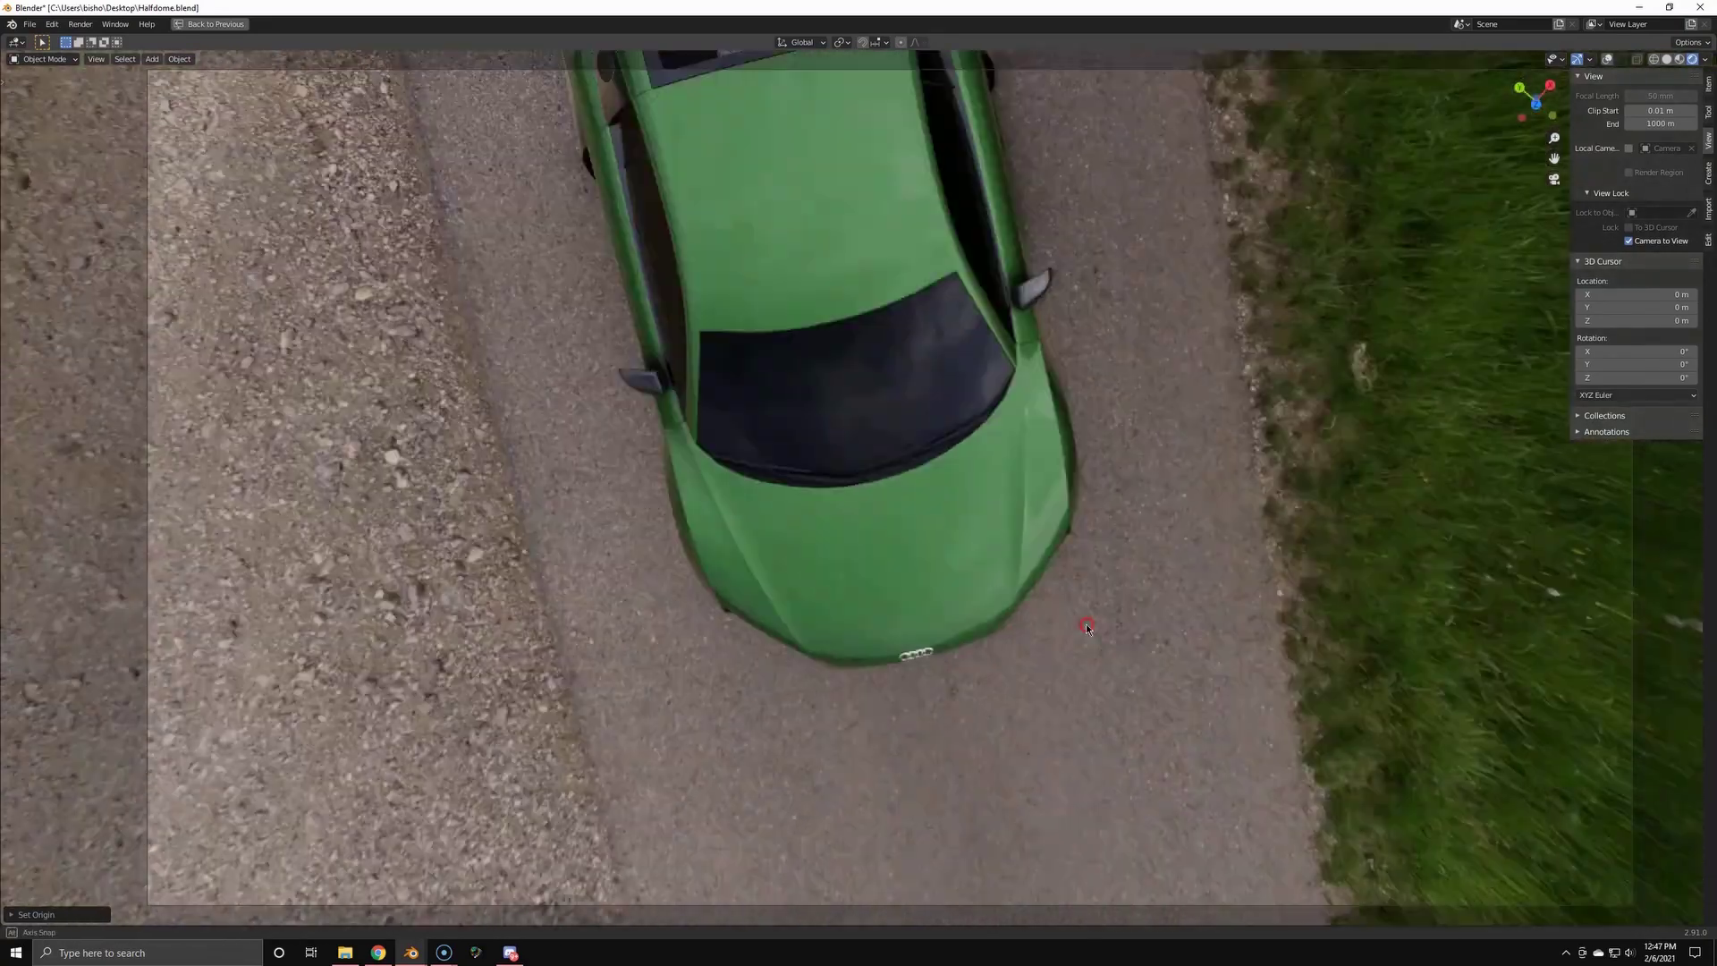